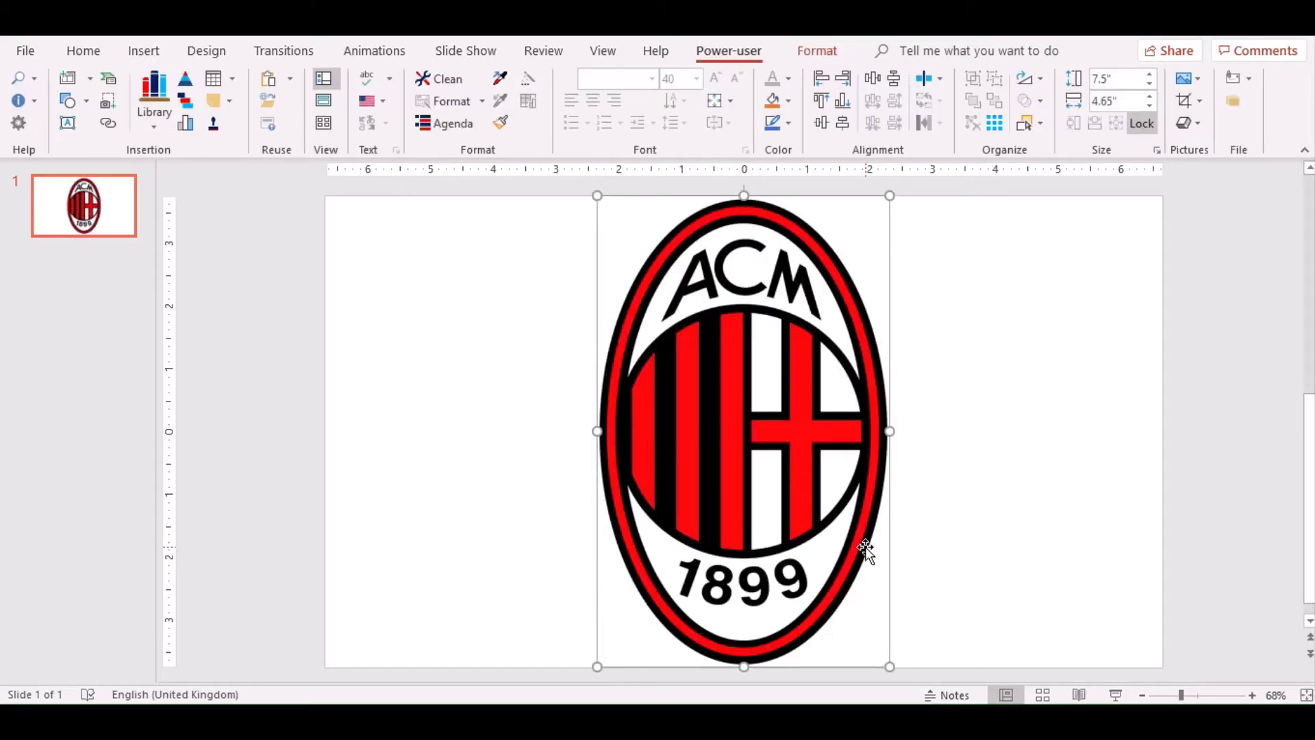
# Paste a duplicate of the crest slide as slide 2, then nudge slide 1's crest slightly left.
pyautogui.click(125, 222)
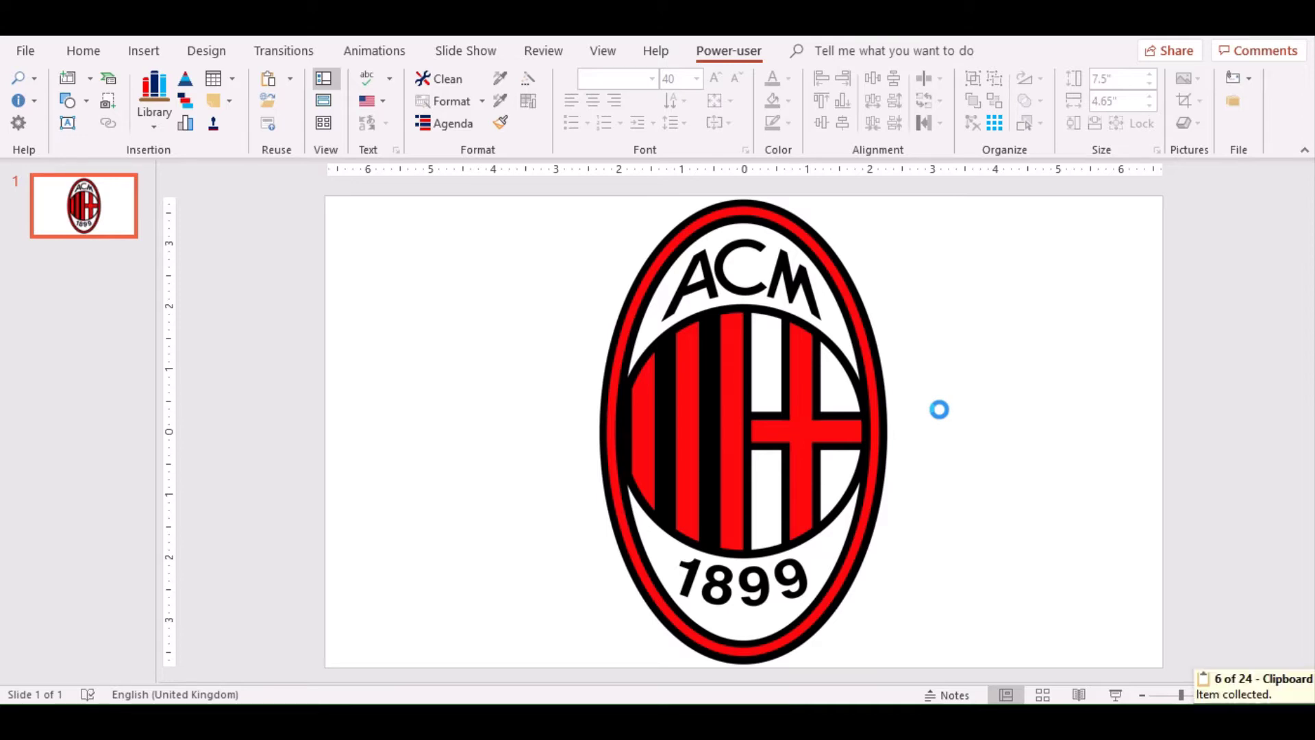
pyautogui.hotkey('ctrl', 'v')
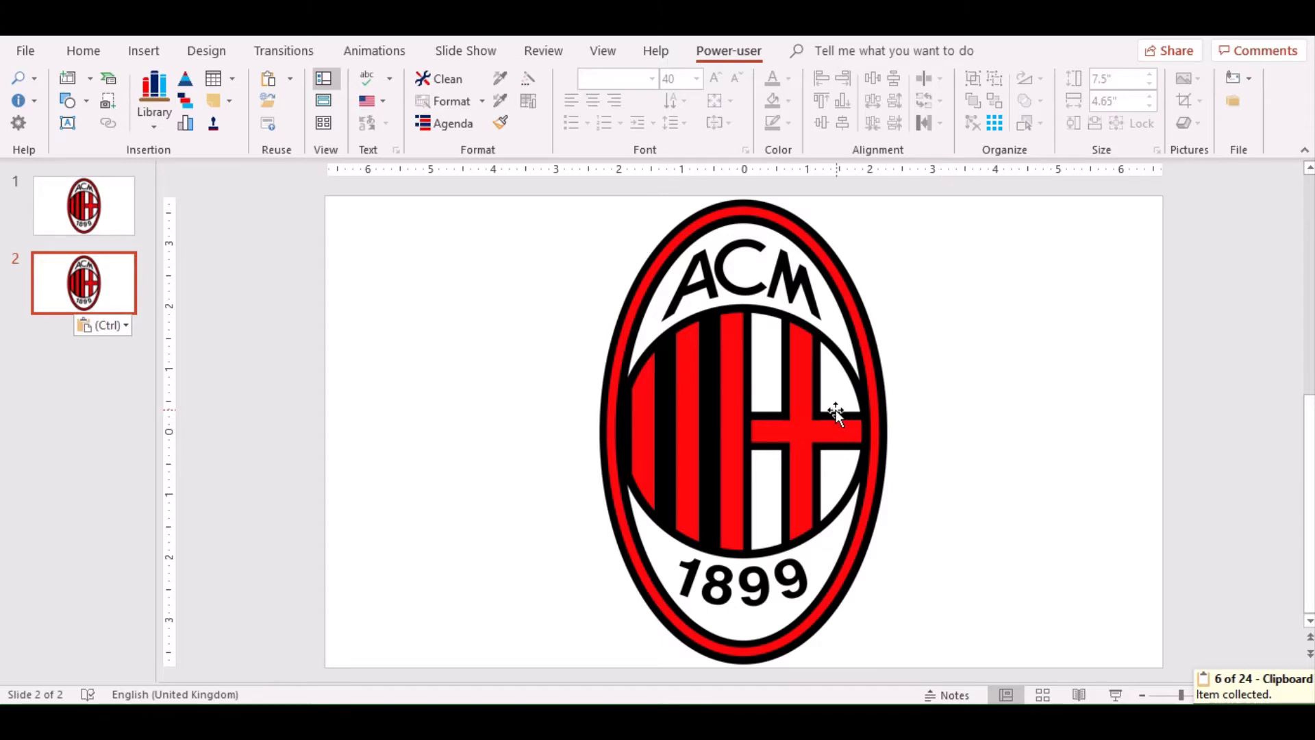
pyautogui.press('Up')
pyautogui.moveTo(832, 397)
pyautogui.mouseDown()
pyautogui.moveTo(803, 397)
pyautogui.moveTo(820, 398)
pyautogui.mouseUp()
# Draw an oval and fit it over the crest's outer ring at about 7.29" by 4.39".
pyautogui.click(144, 50)
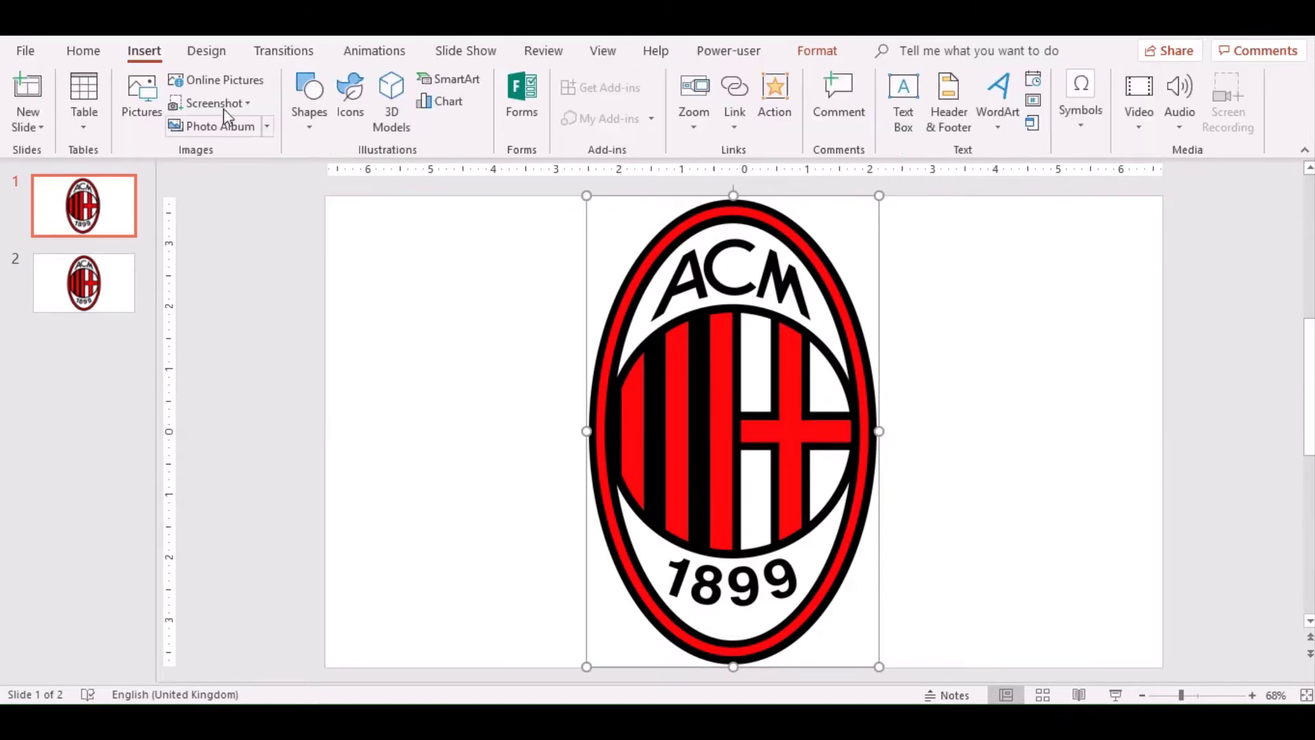
pyautogui.click(311, 124)
pyautogui.click(379, 172)
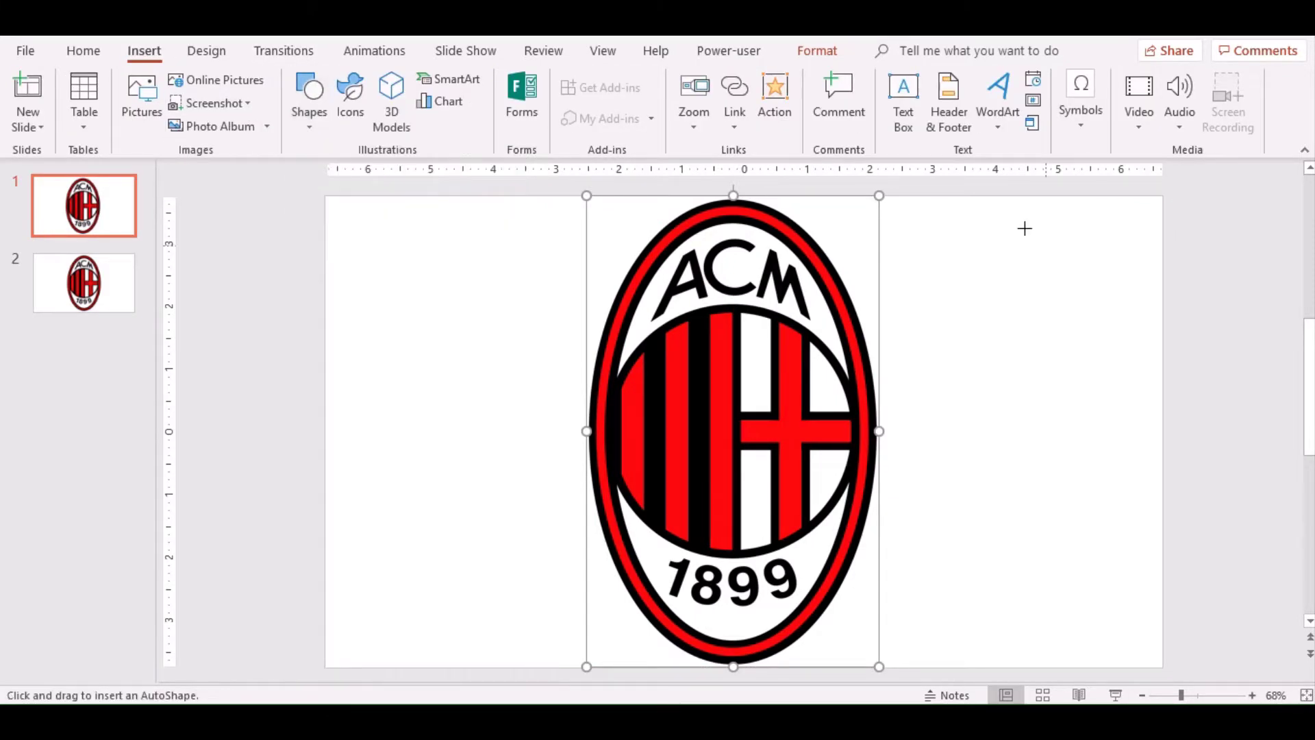
pyautogui.moveTo(917, 211); pyautogui.dragTo(1144, 659)
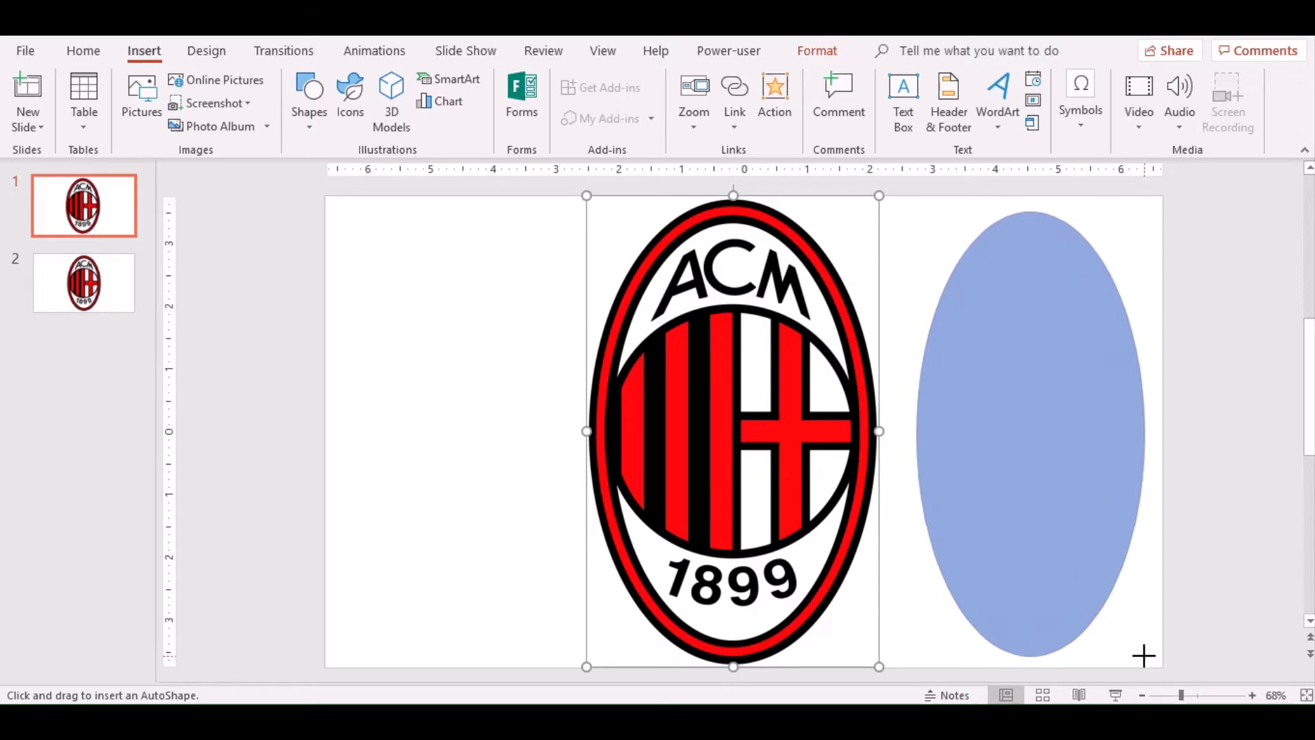
pyautogui.moveTo(1027, 396); pyautogui.dragTo(725, 394)
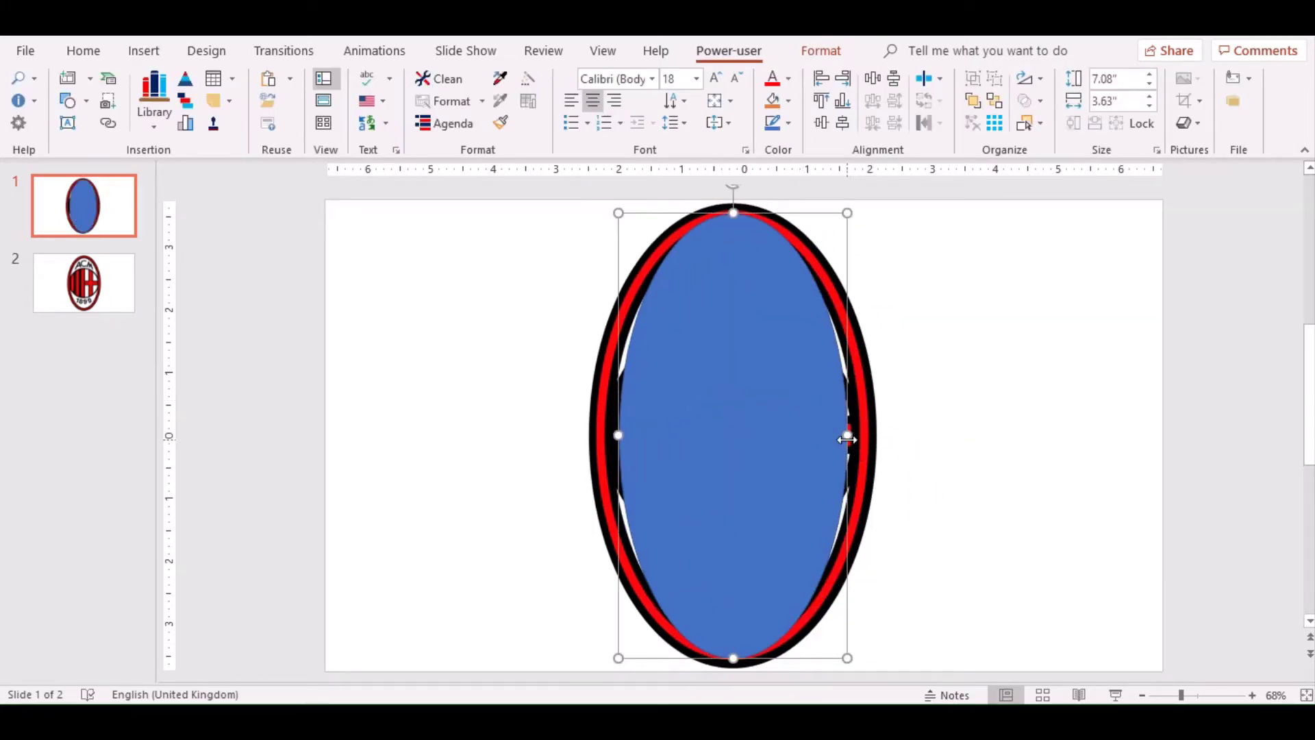
pyautogui.moveTo(848, 438)
pyautogui.mouseDown()
pyautogui.moveTo(876, 438)
pyautogui.moveTo(803, 425)
pyautogui.moveTo(877, 435)
pyautogui.moveTo(801, 419)
pyautogui.mouseUp()
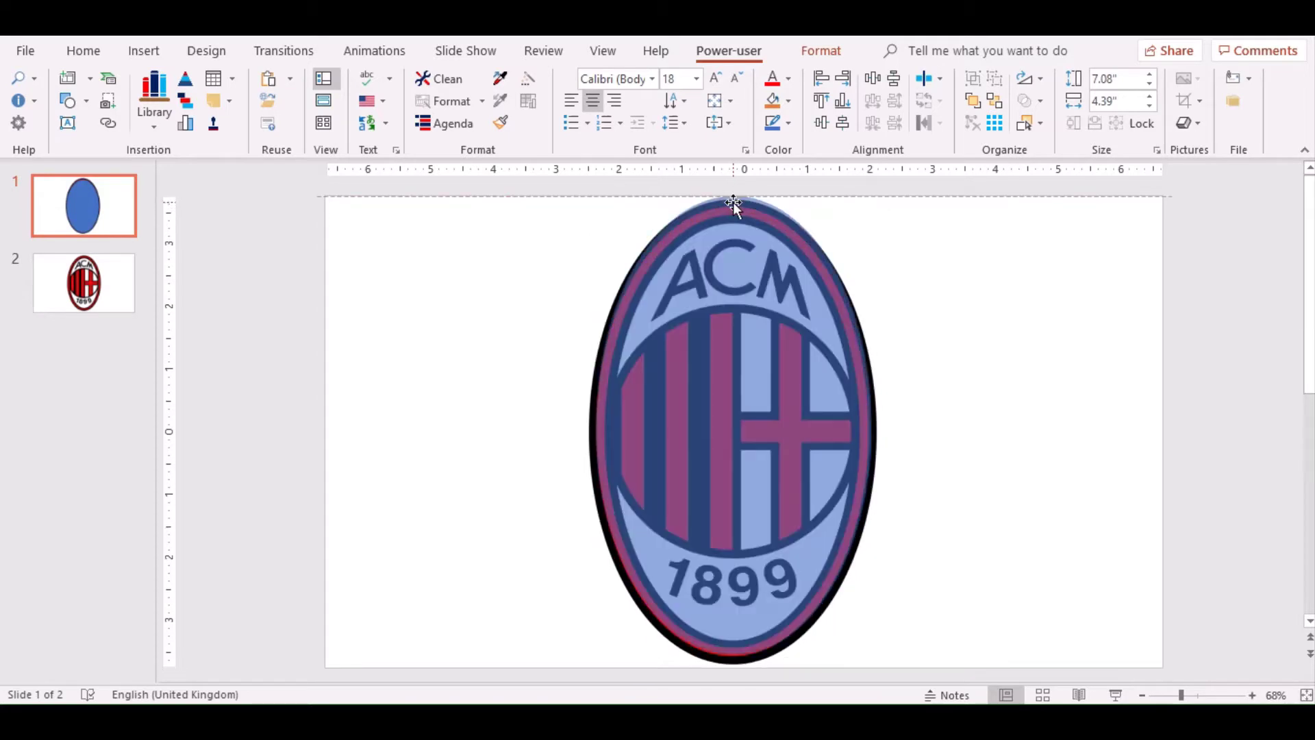
pyautogui.moveTo(733, 202); pyautogui.dragTo(733, 202)
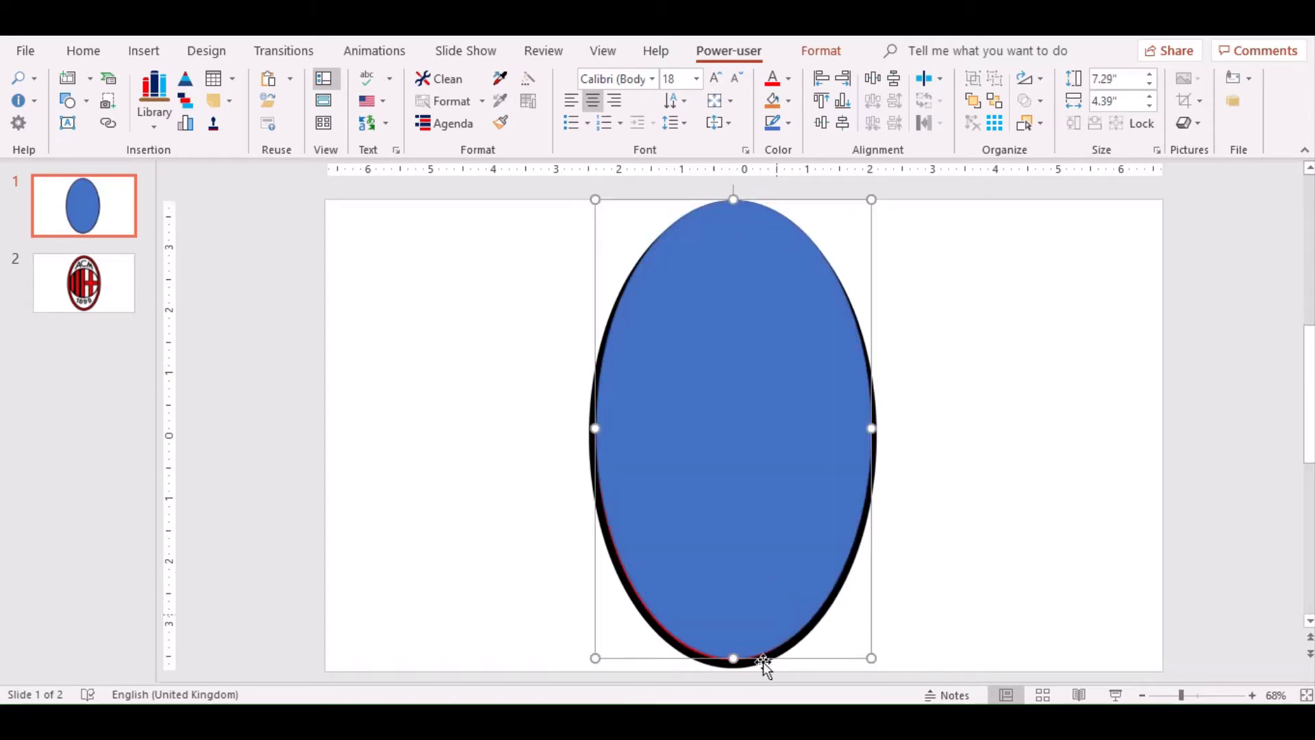
pyautogui.moveTo(751, 625); pyautogui.dragTo(754, 630)
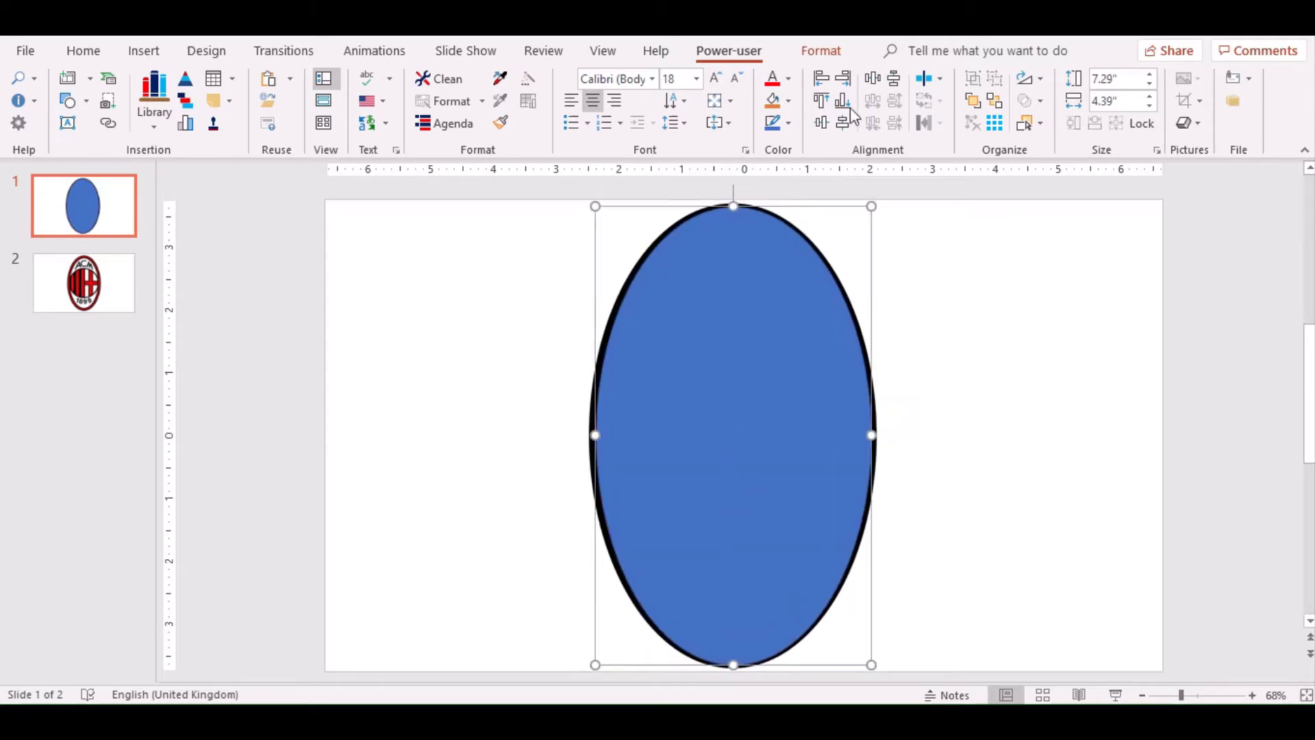
# Set the oval's fill transparency to 34% and align it over the crest.
pyautogui.rightClick(809, 380)
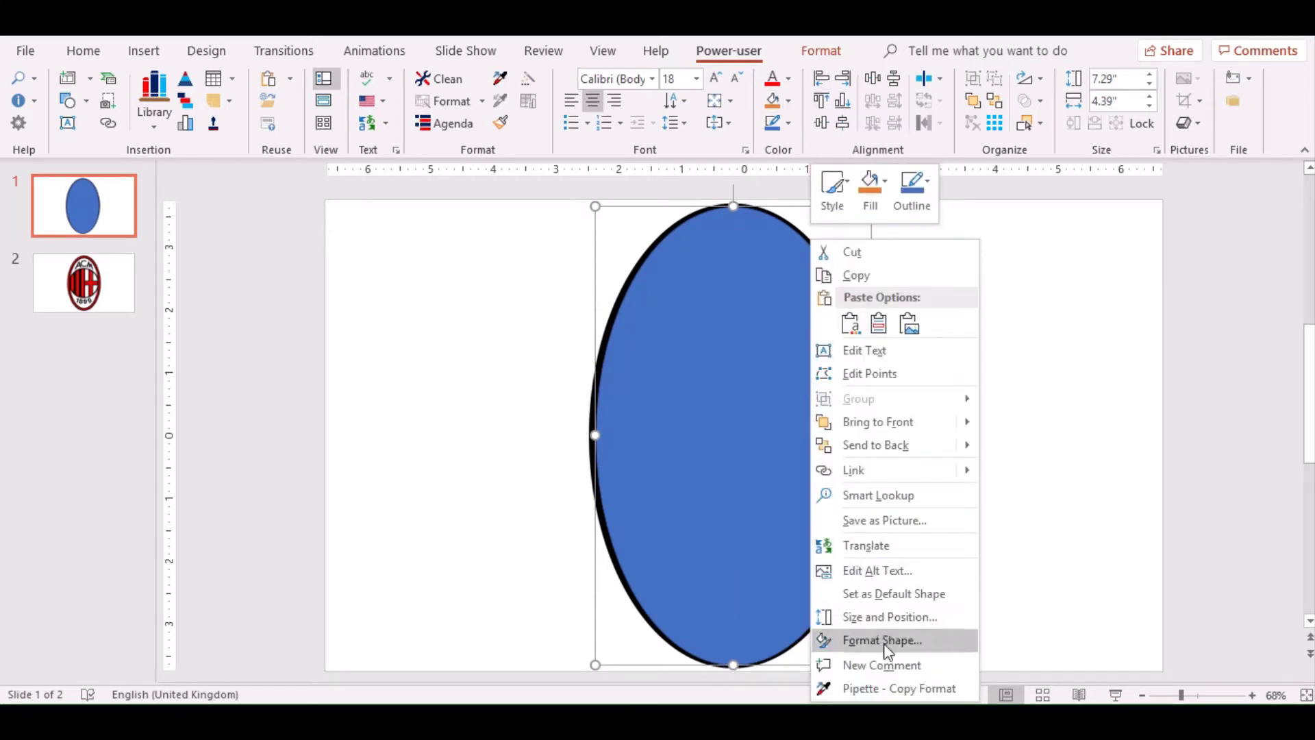
pyautogui.press('Escape')
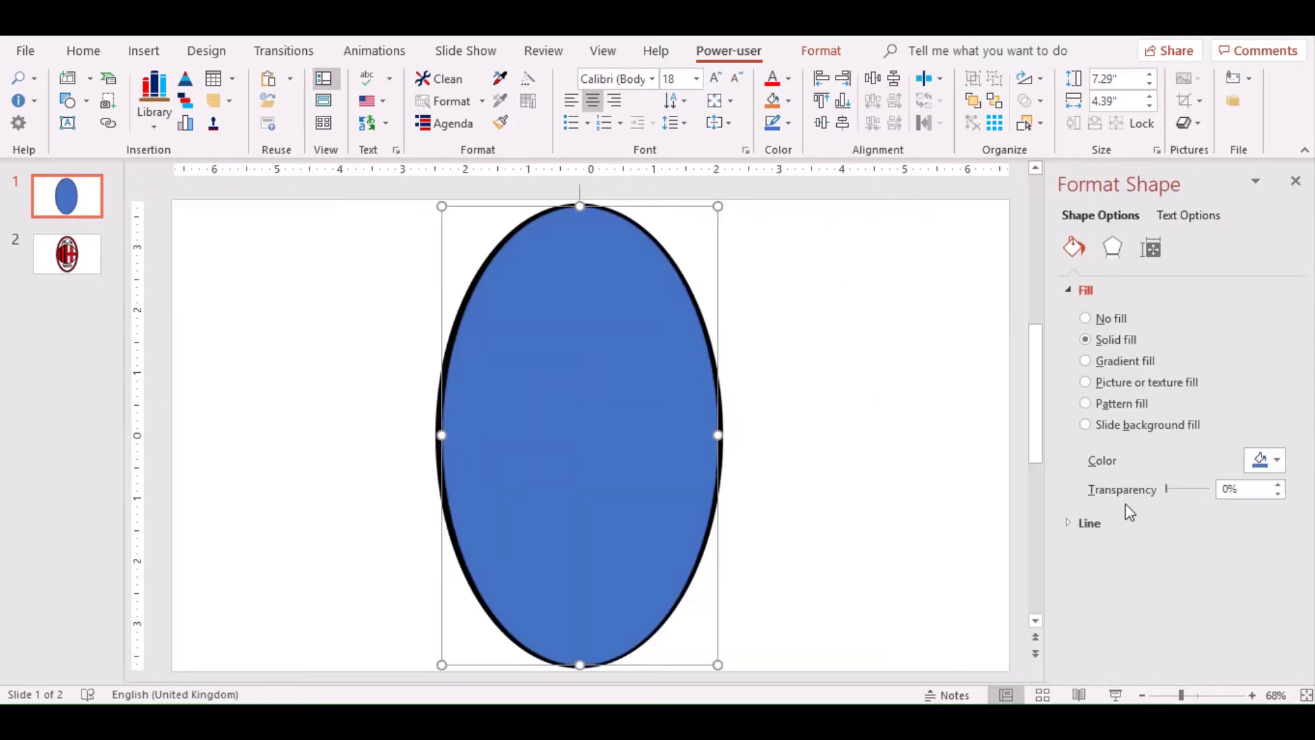
pyautogui.moveTo(1169, 488); pyautogui.dragTo(1183, 493)
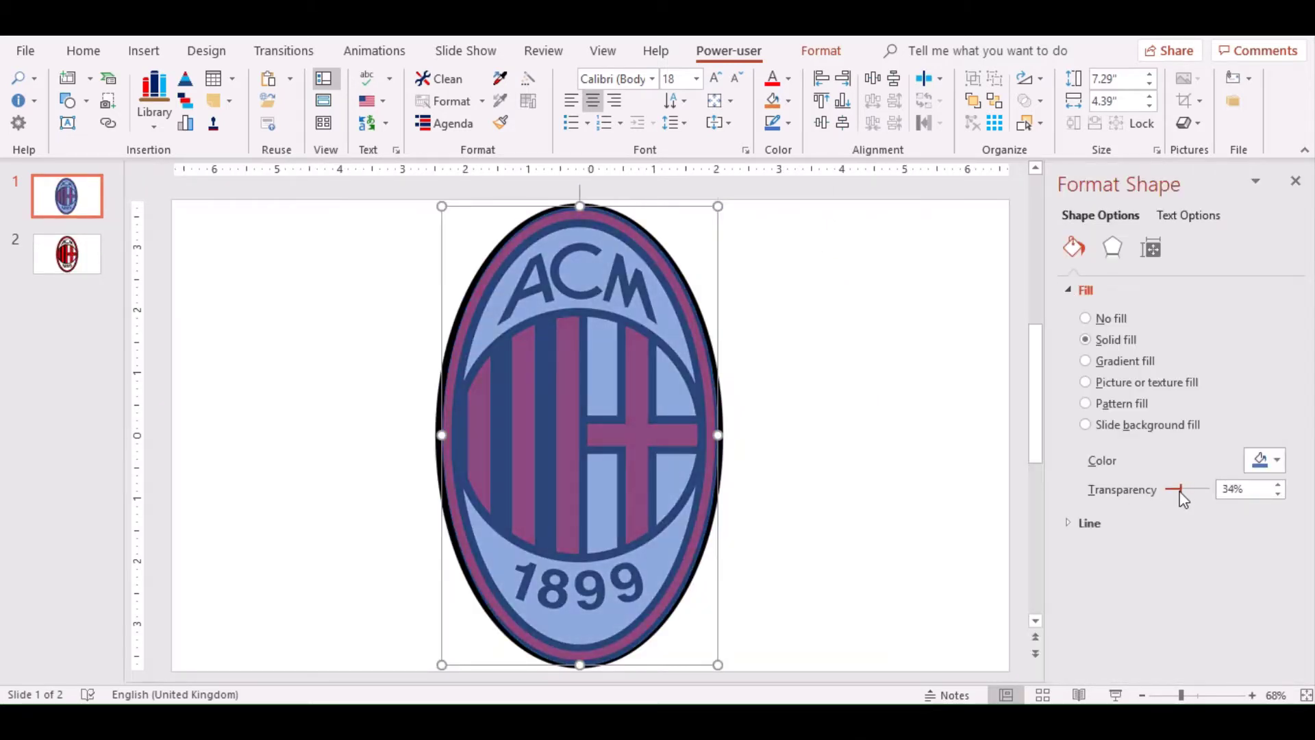
pyautogui.moveTo(626, 382)
pyautogui.mouseDown()
pyautogui.moveTo(730, 402)
pyautogui.moveTo(616, 398)
pyautogui.mouseUp()
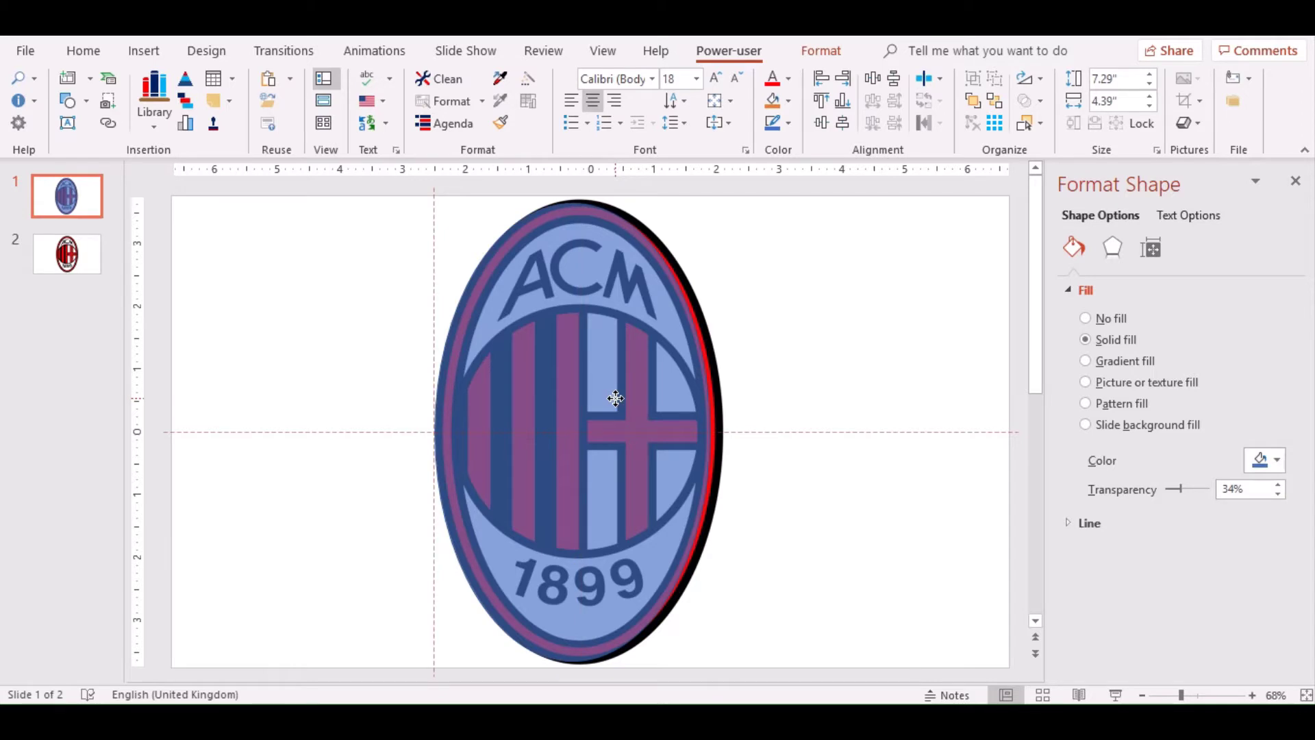
pyautogui.click(819, 52)
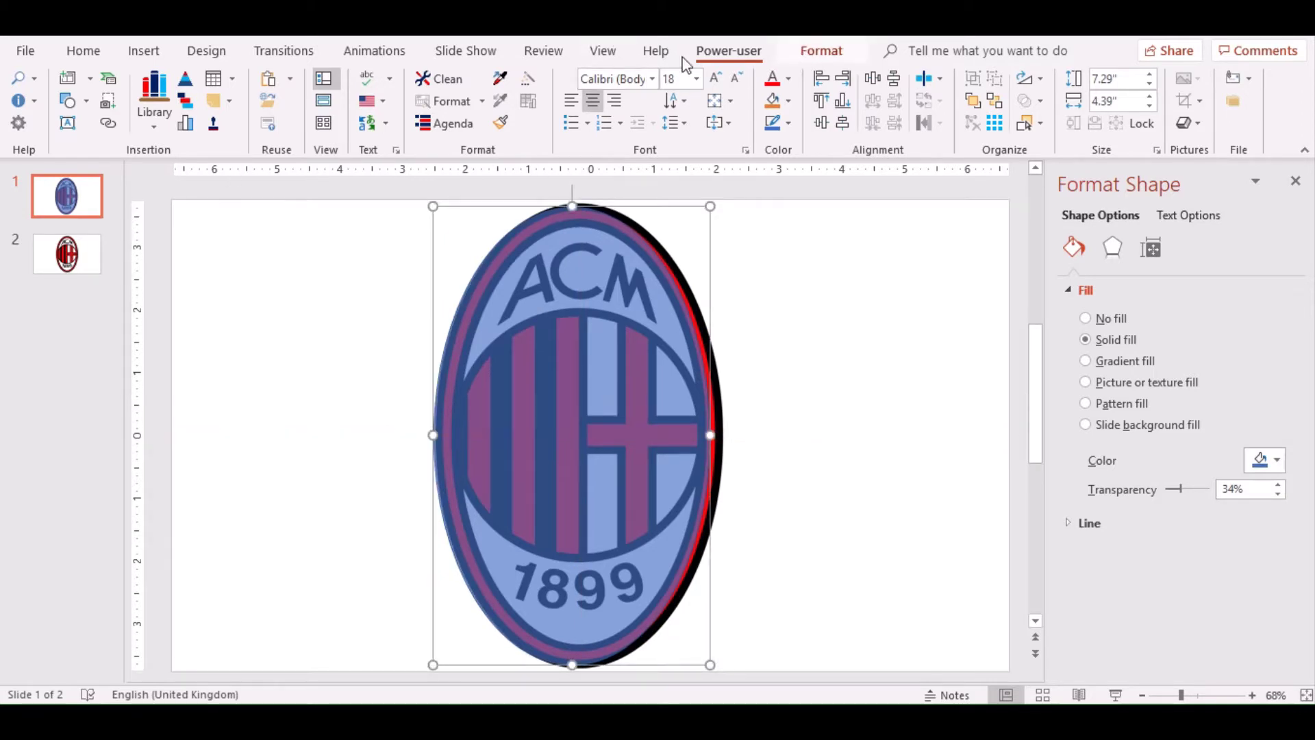
pyautogui.click(204, 80)
pyautogui.moveTo(213, 102)
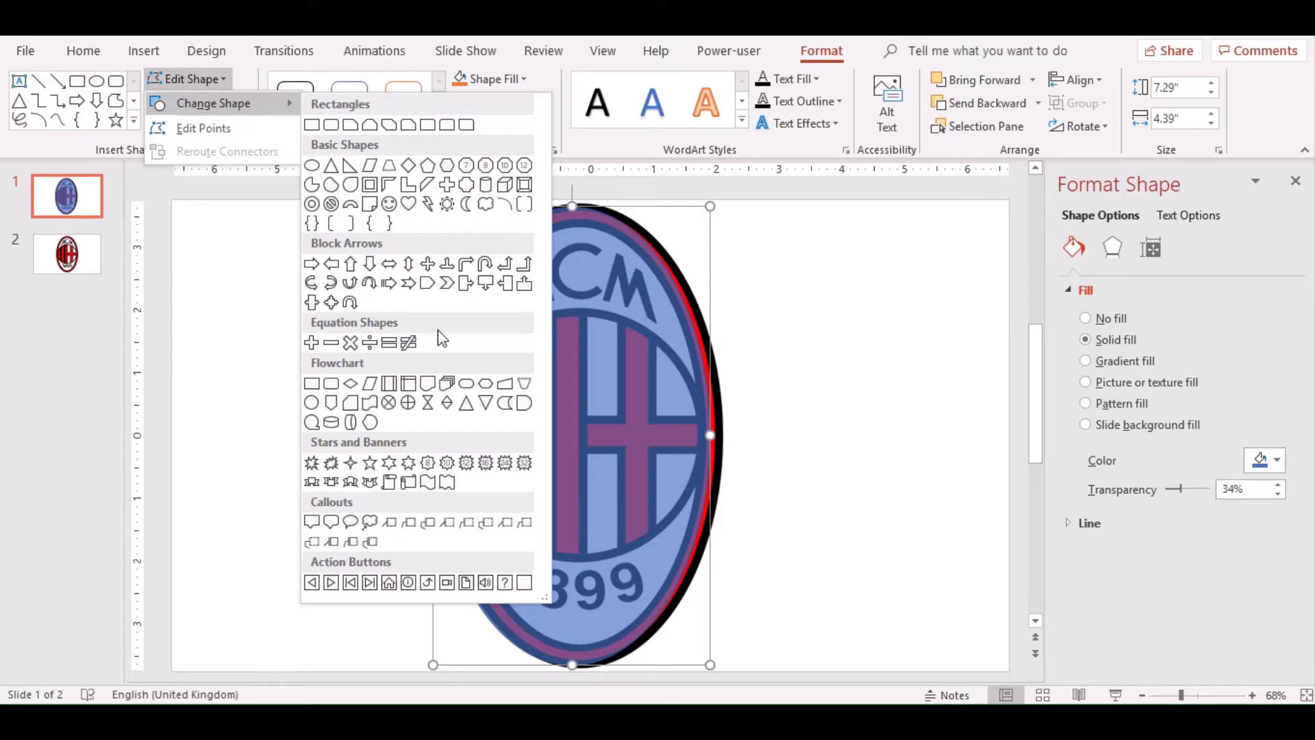
# Change the oval into a donut and thin it to match the crest's outer band.
pyautogui.click(312, 204)
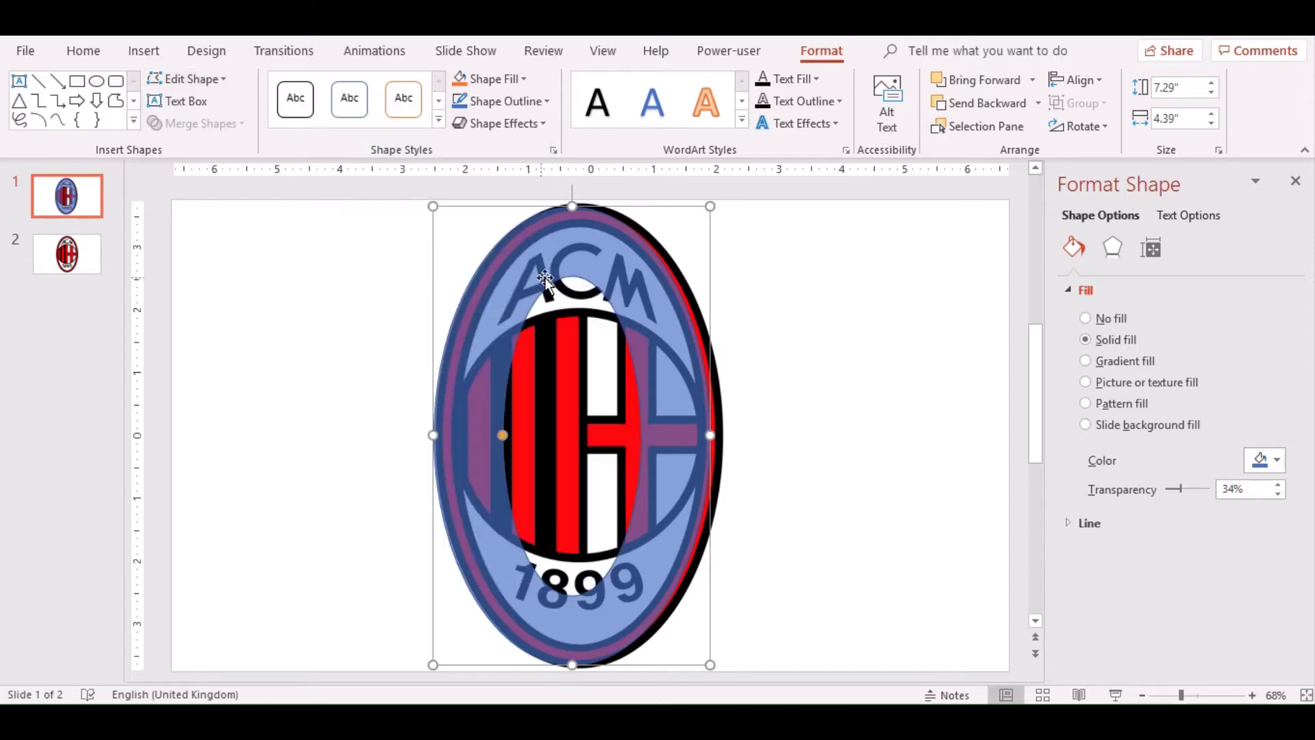
pyautogui.moveTo(502, 435); pyautogui.dragTo(452, 433)
pyautogui.moveTo(717, 434); pyautogui.dragTo(716, 432)
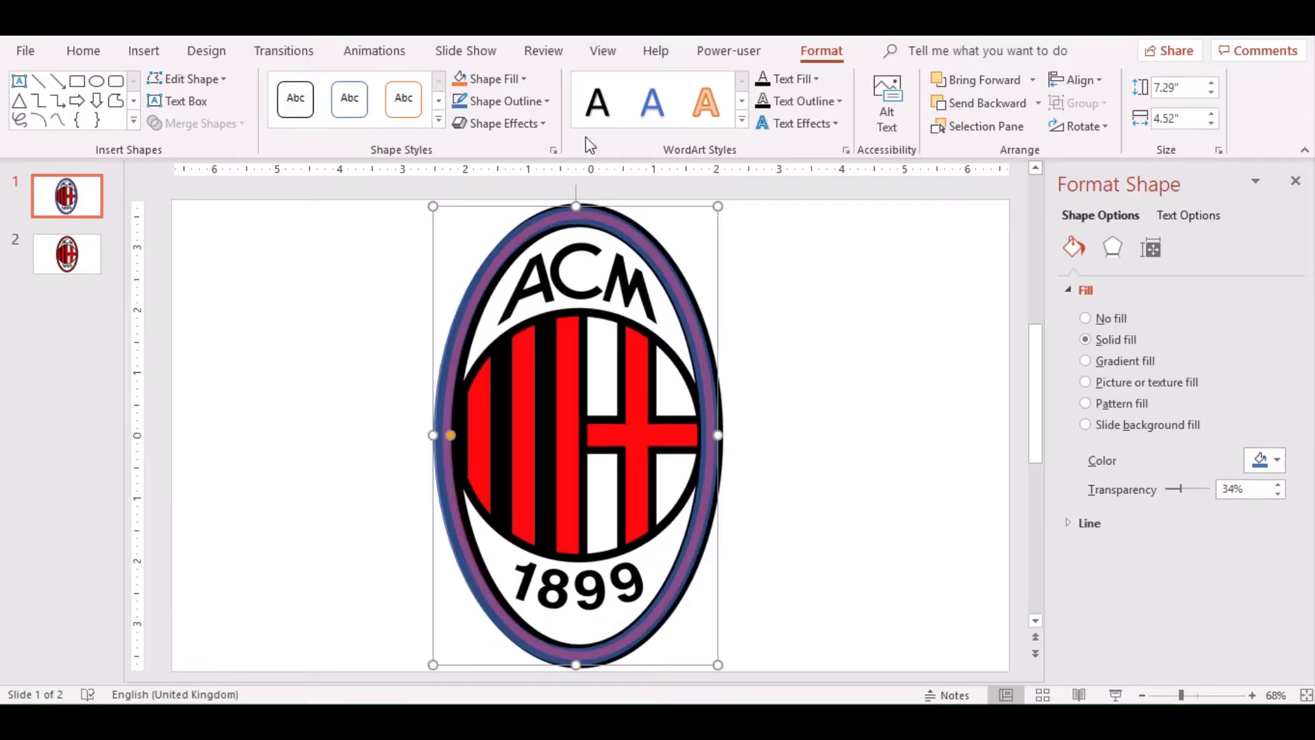
# Give the ring a black 8.75 pt outline and move the original crest to its right.
pyautogui.click(499, 101)
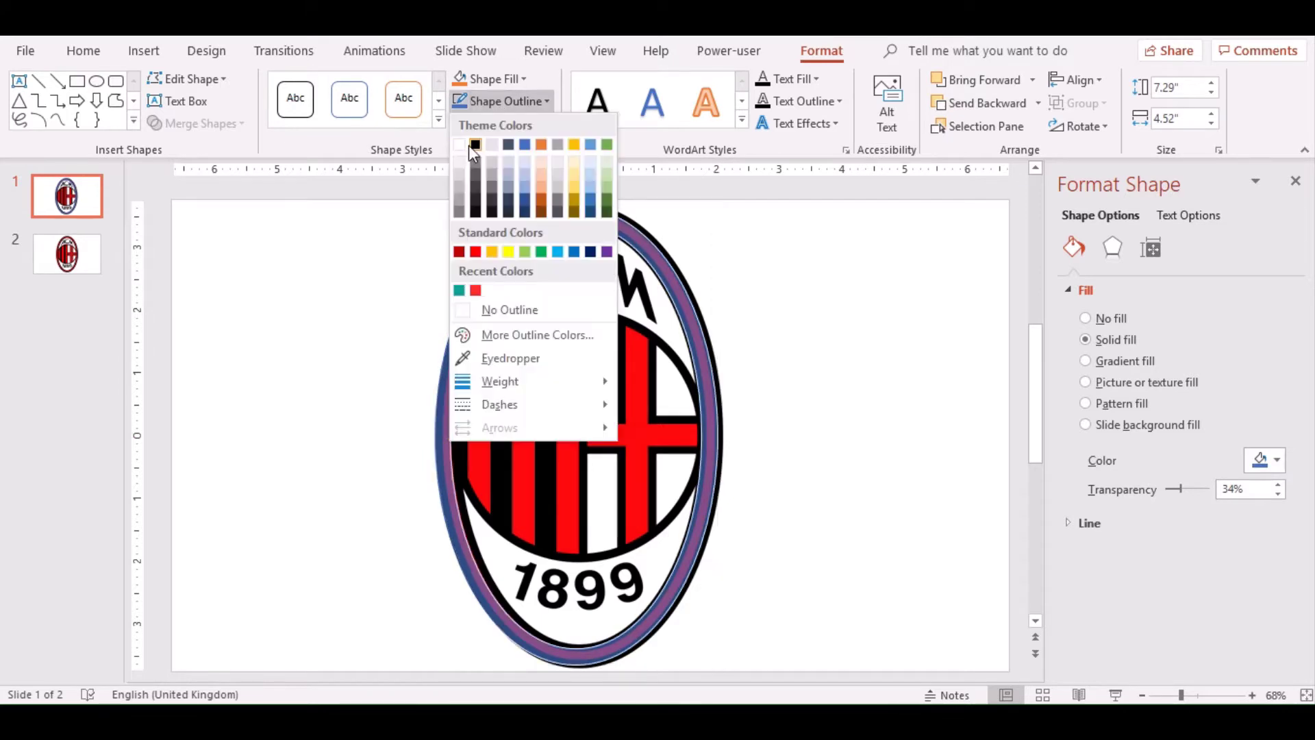
pyautogui.click(469, 145)
pyautogui.click(527, 100)
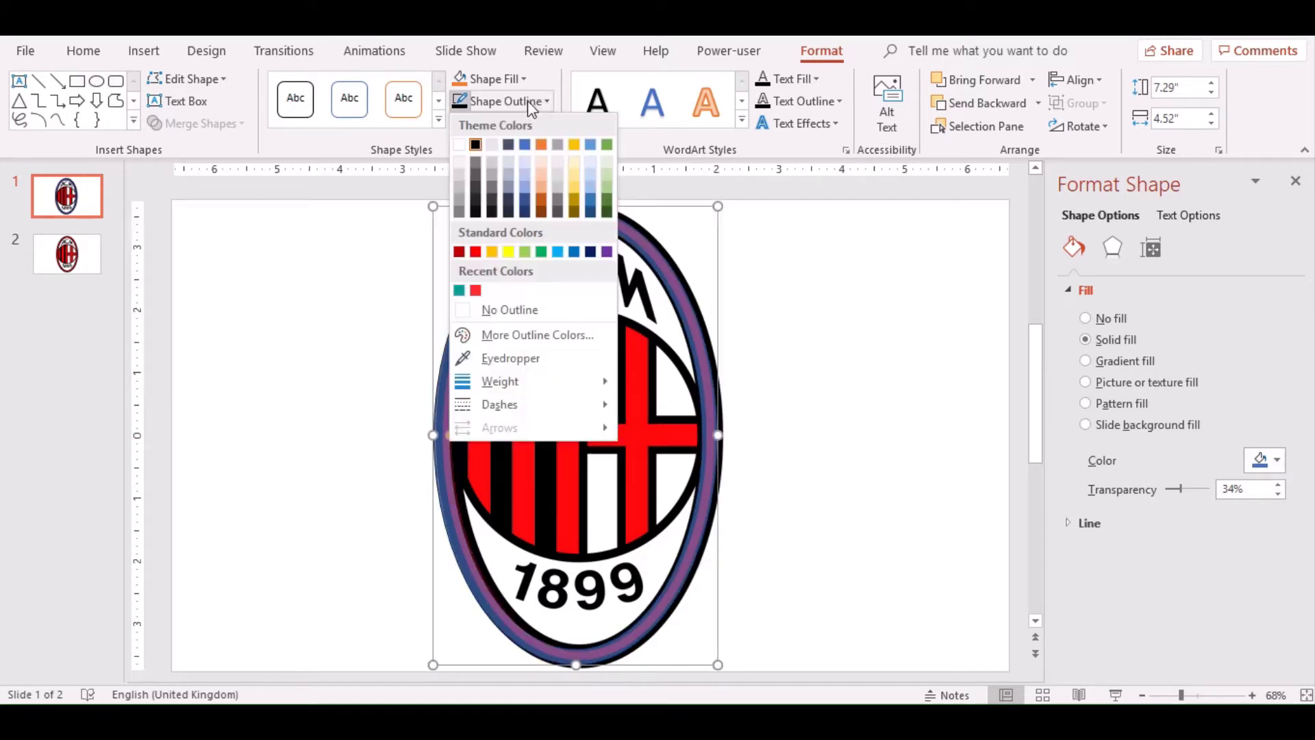
pyautogui.moveTo(500, 381)
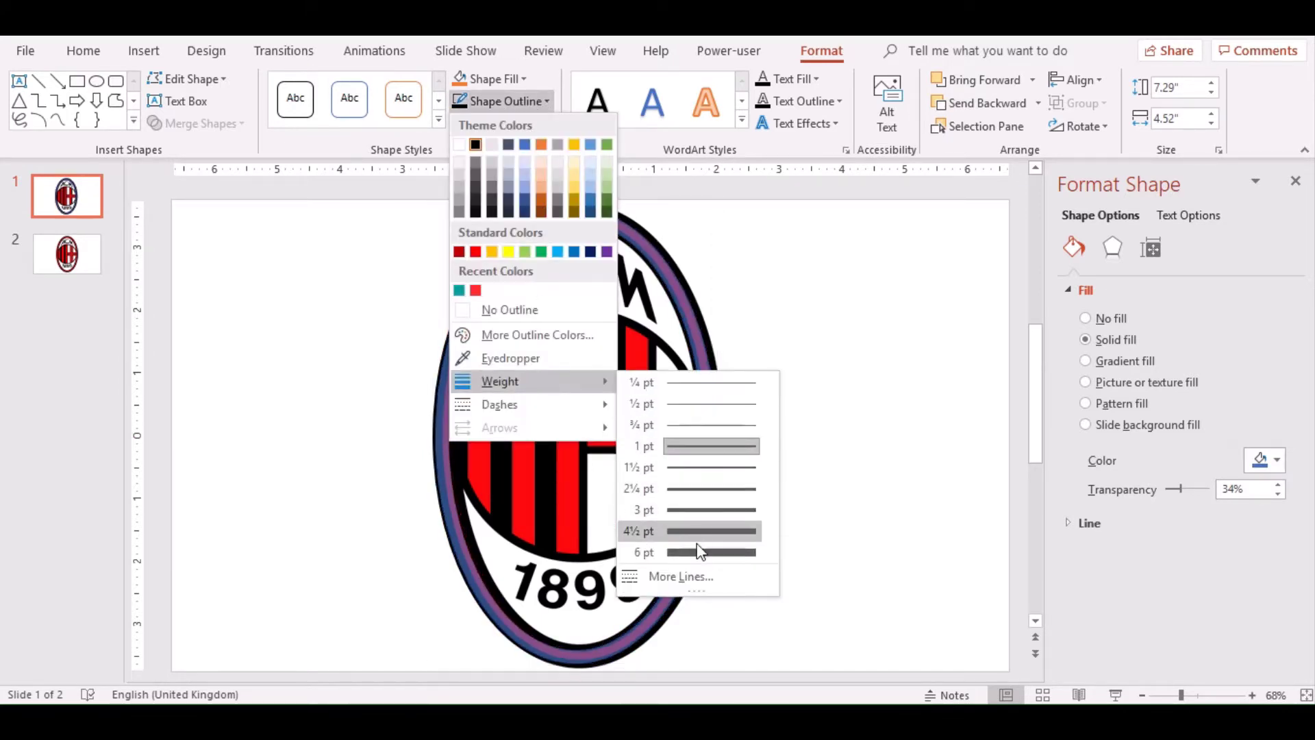
pyautogui.click(705, 552)
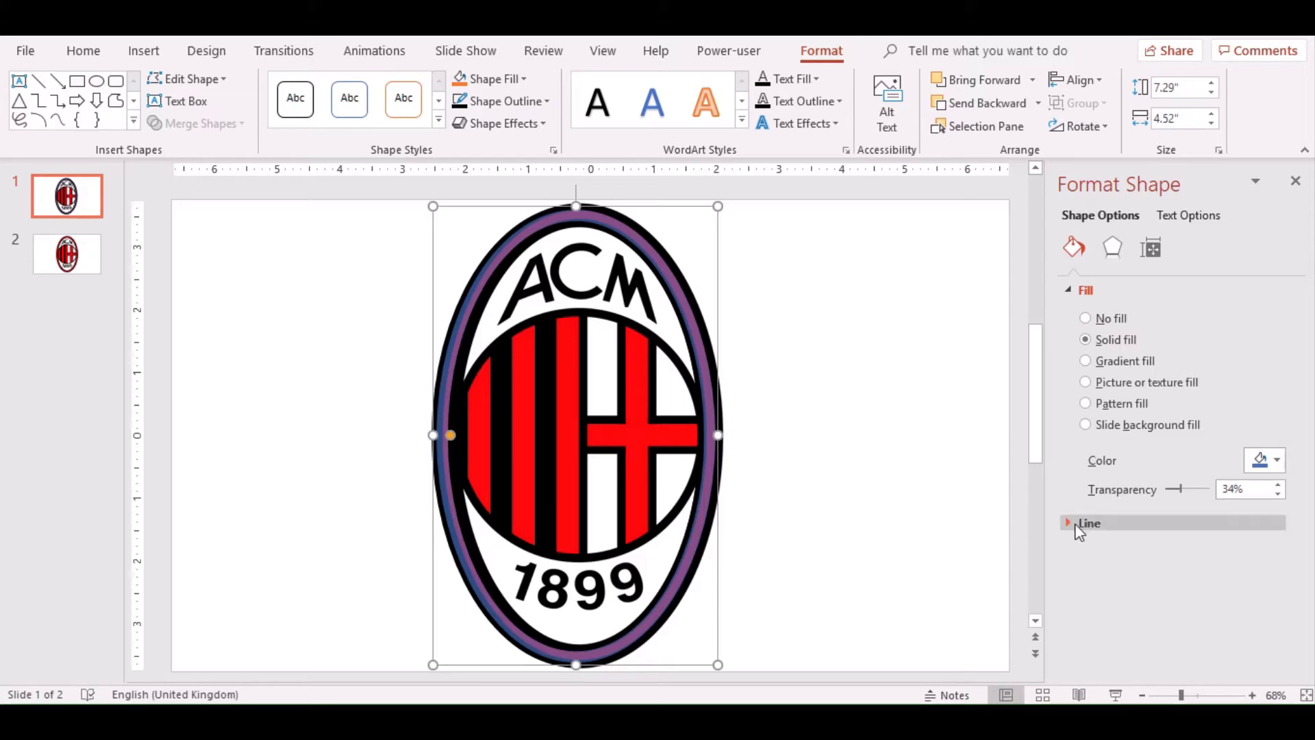
pyautogui.click(1067, 290)
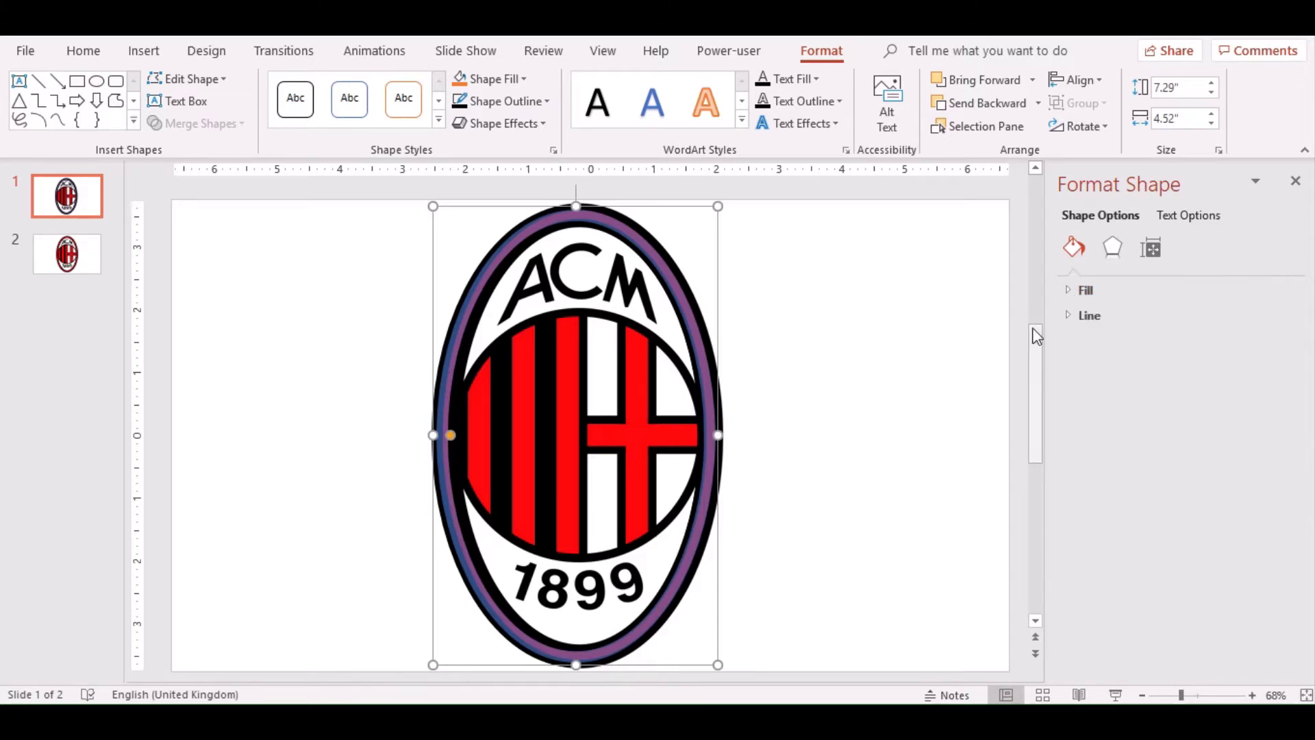
pyautogui.click(1072, 315)
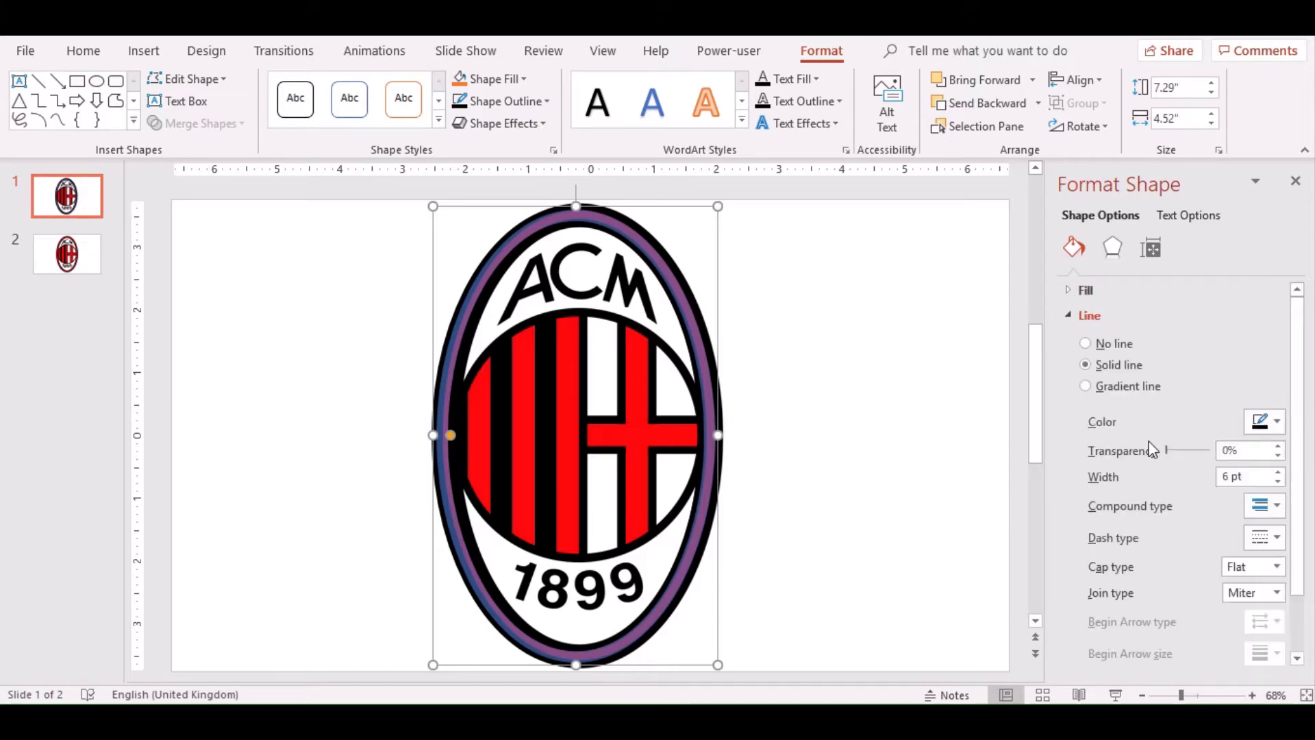
pyautogui.click(1278, 472)
pyautogui.click(1278, 472)
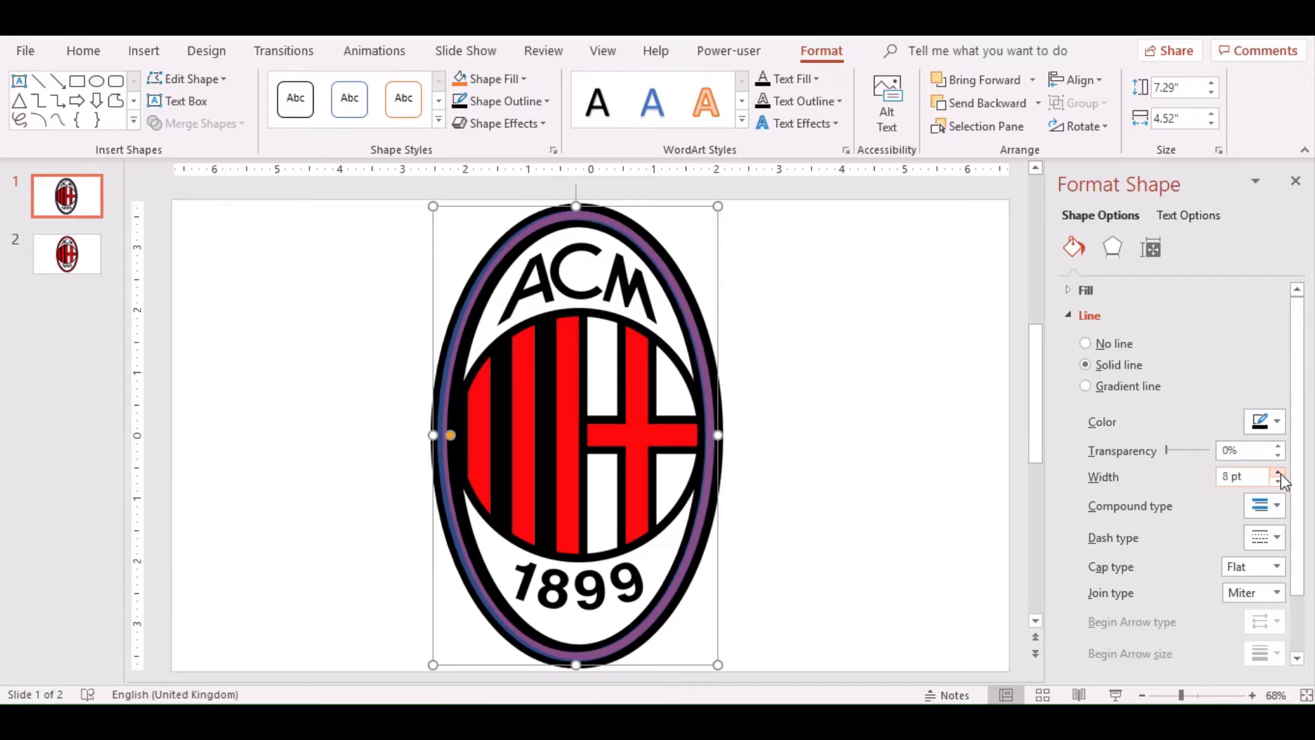
pyautogui.click(1278, 473)
pyautogui.click(1278, 472)
pyautogui.click(1278, 473)
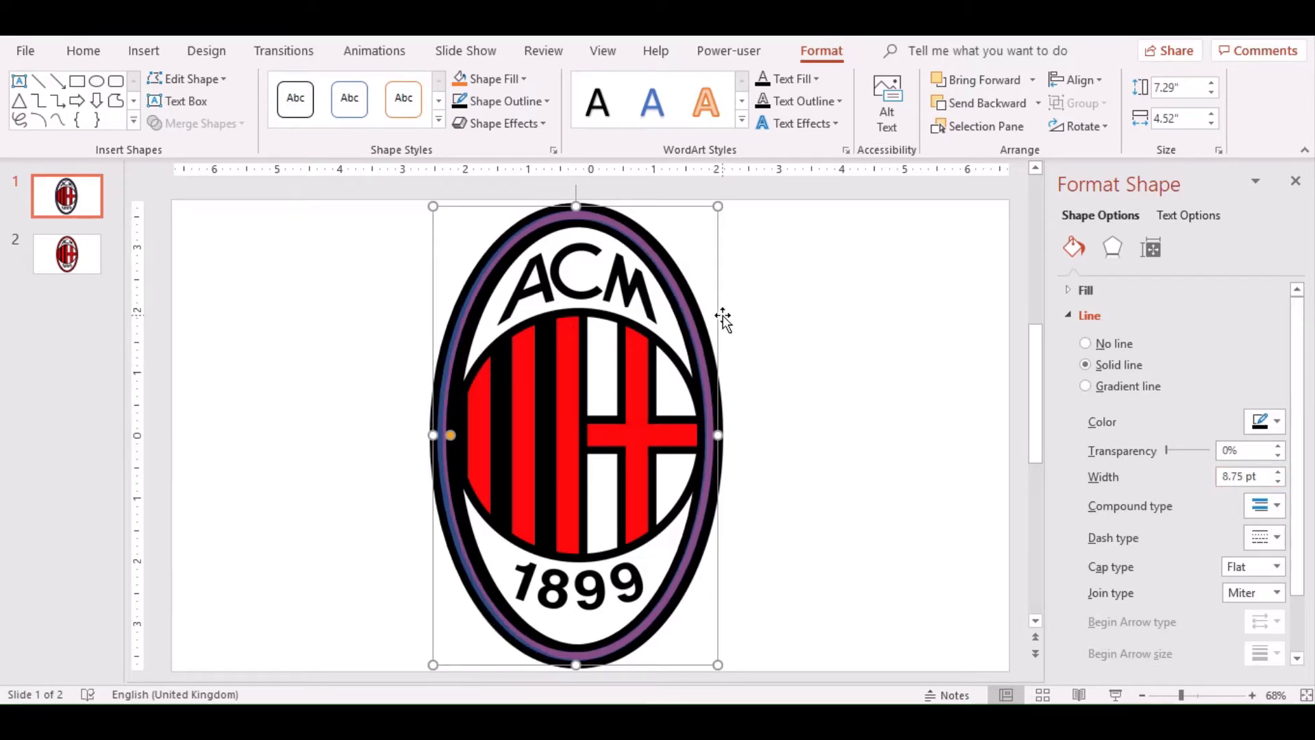
pyautogui.moveTo(722, 317); pyautogui.dragTo(989, 318)
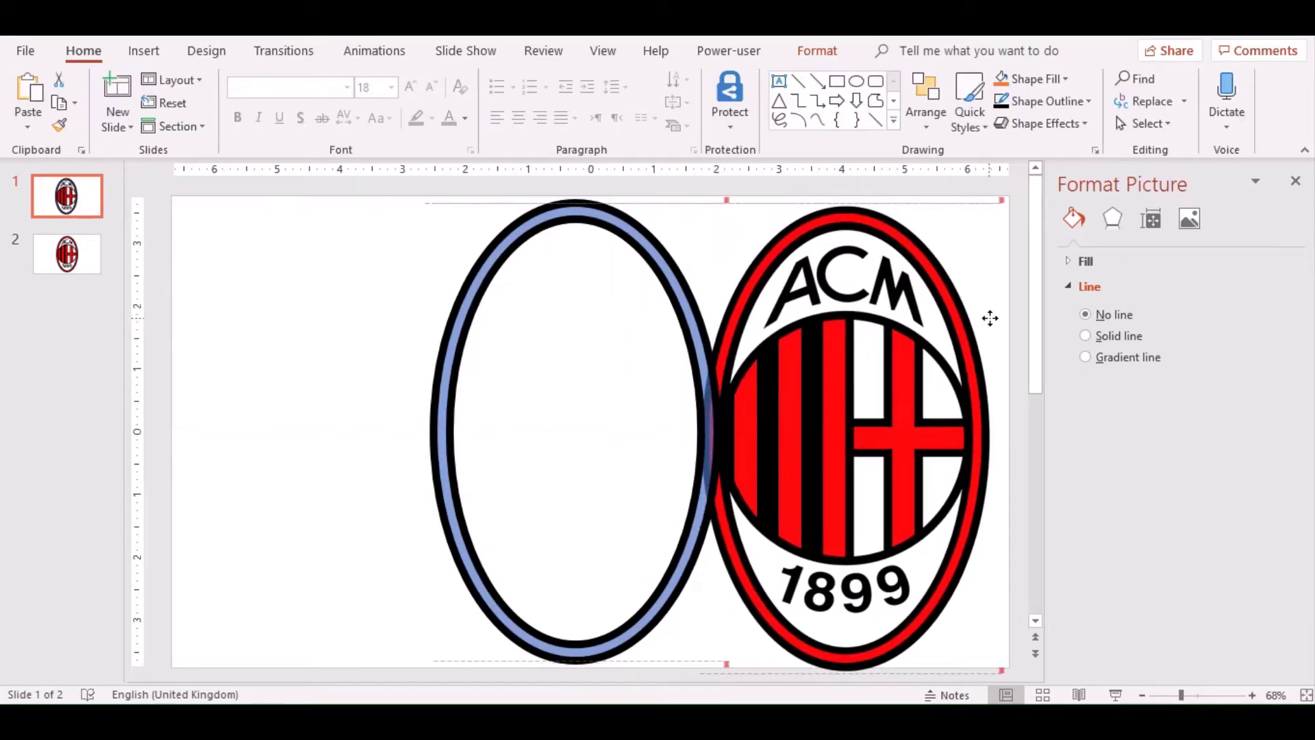
# Shift the ring slightly left and fill it with the crest's exact red via the eyedropper.
pyautogui.moveTo(662, 269); pyautogui.dragTo(624, 268)
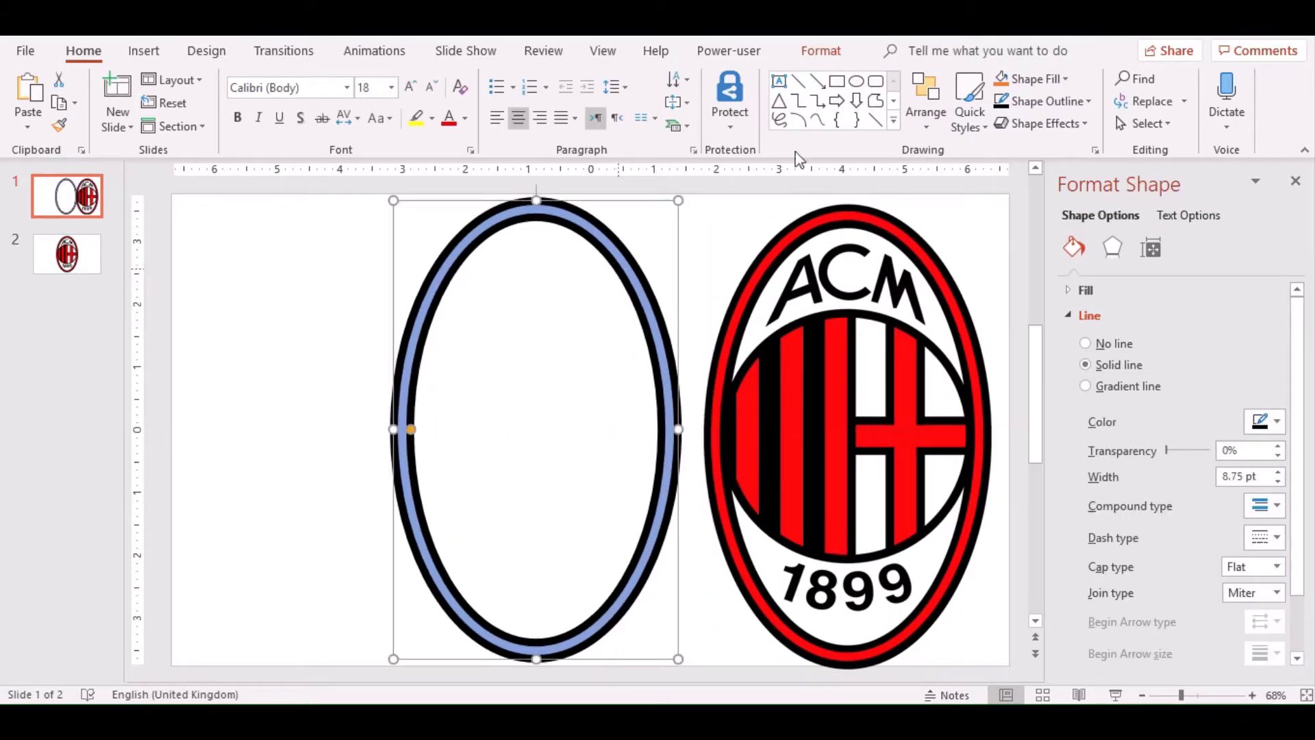
pyautogui.click(1041, 80)
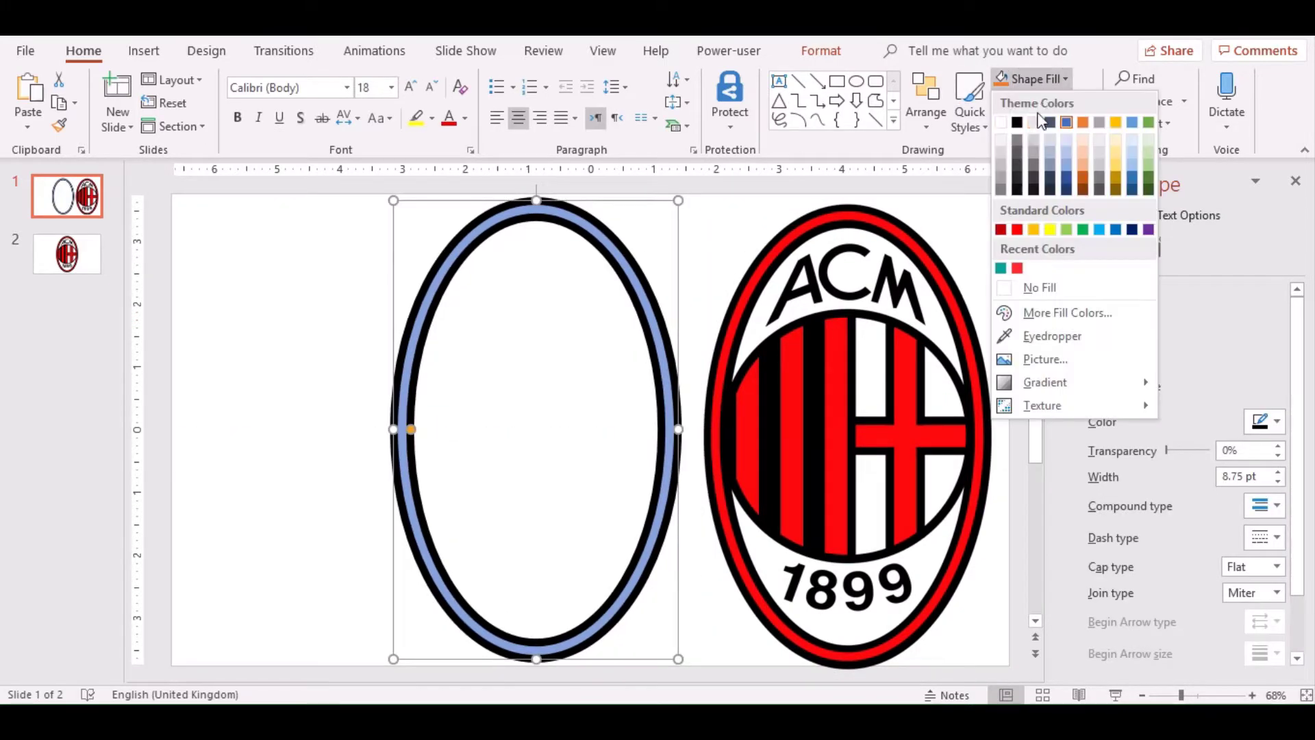
pyautogui.click(1017, 229)
pyautogui.click(1032, 81)
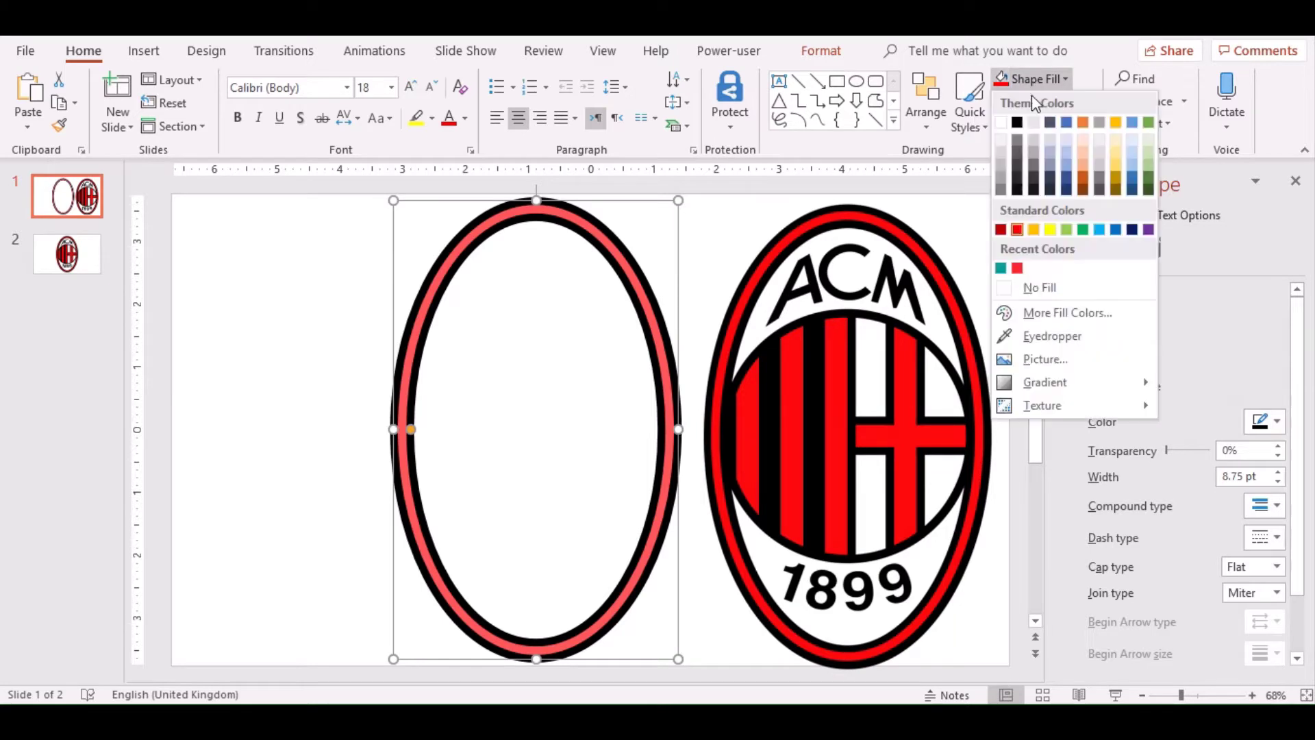
pyautogui.click(1048, 335)
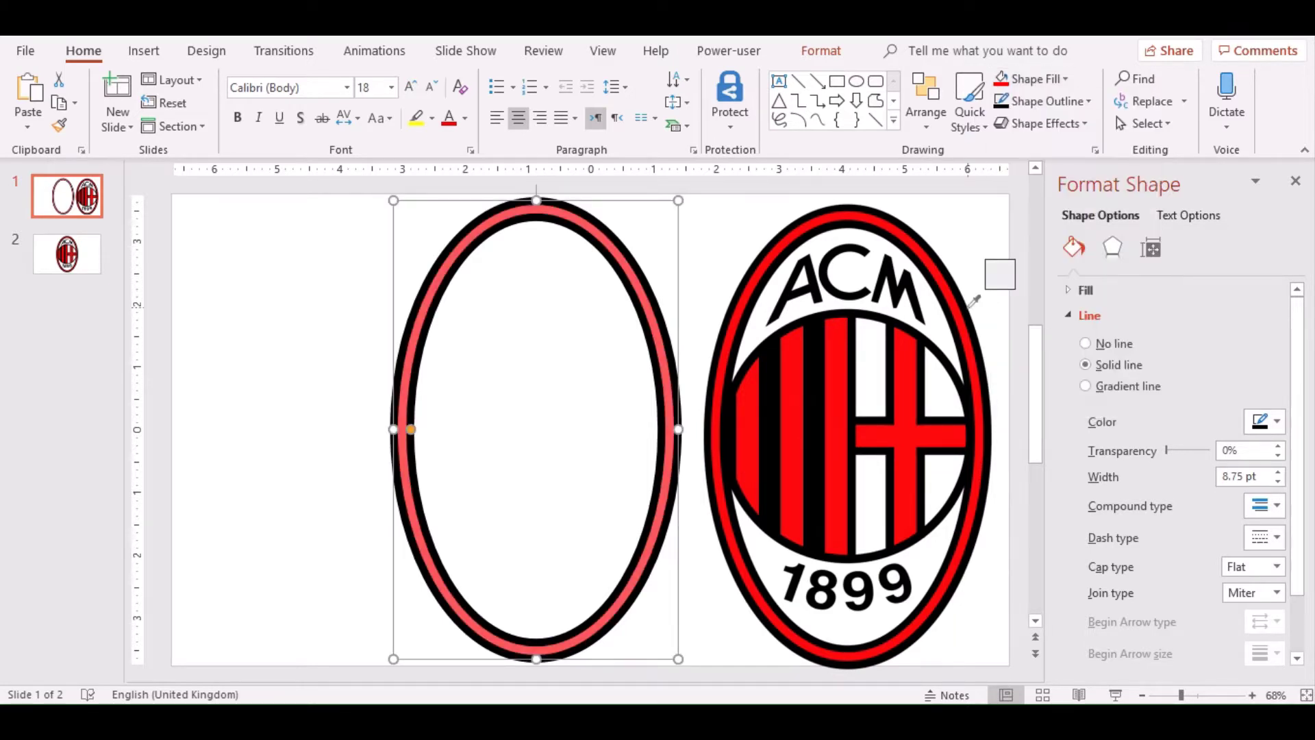
pyautogui.click(971, 304)
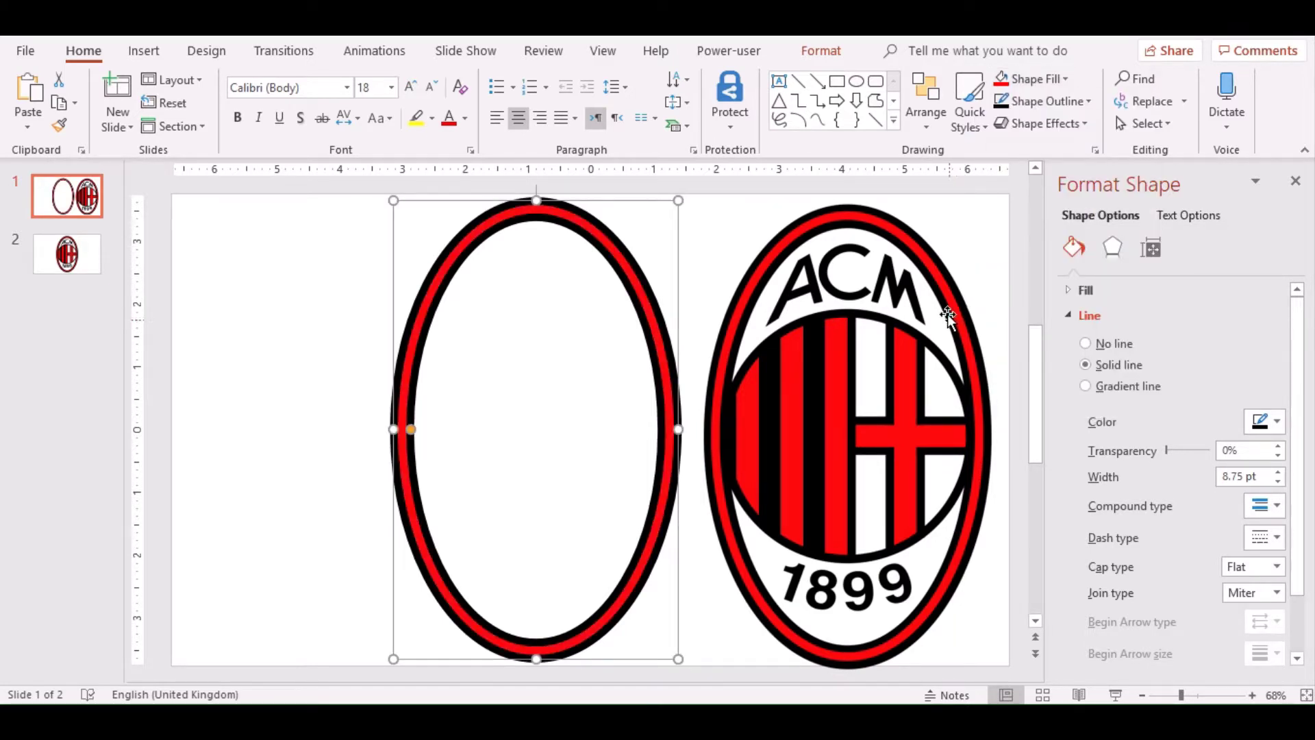
pyautogui.click(961, 228)
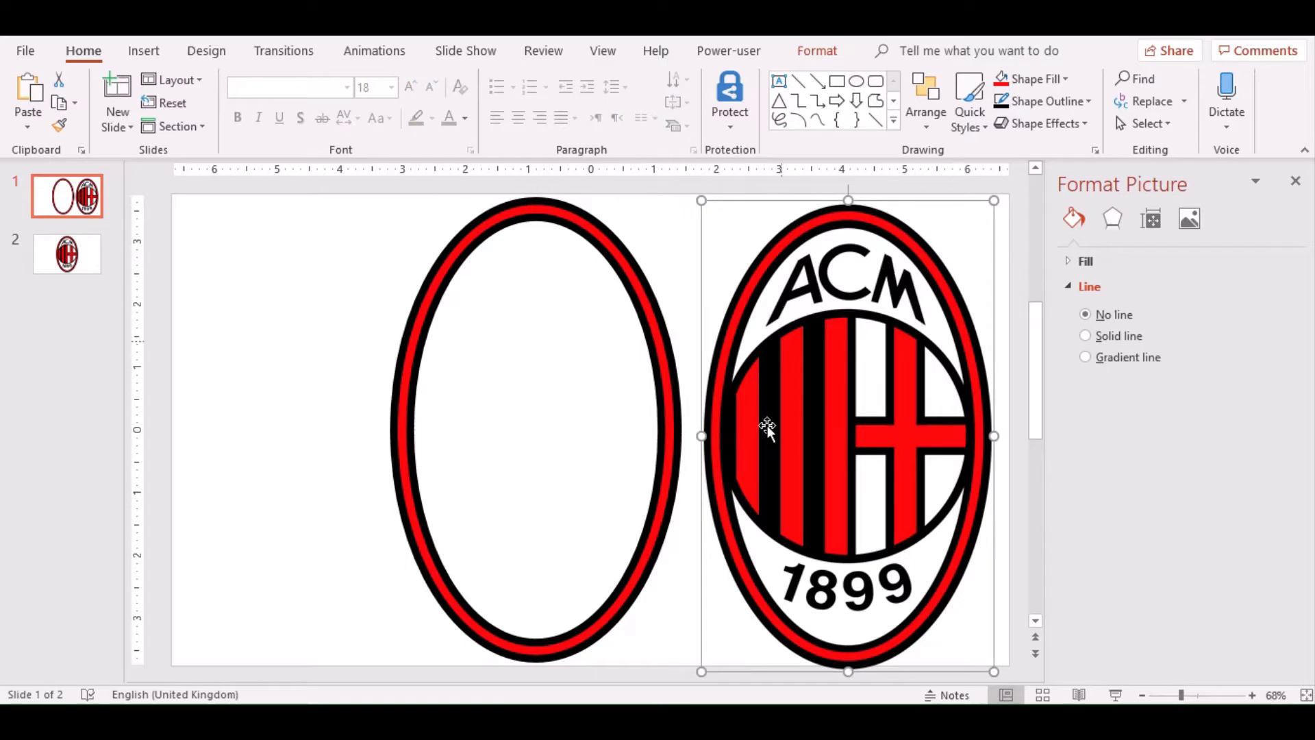
# Draw a 3.88" by 3.95" circle matching the crest's striped disc and centre it in the ring.
pyautogui.click(144, 51)
pyautogui.click(301, 96)
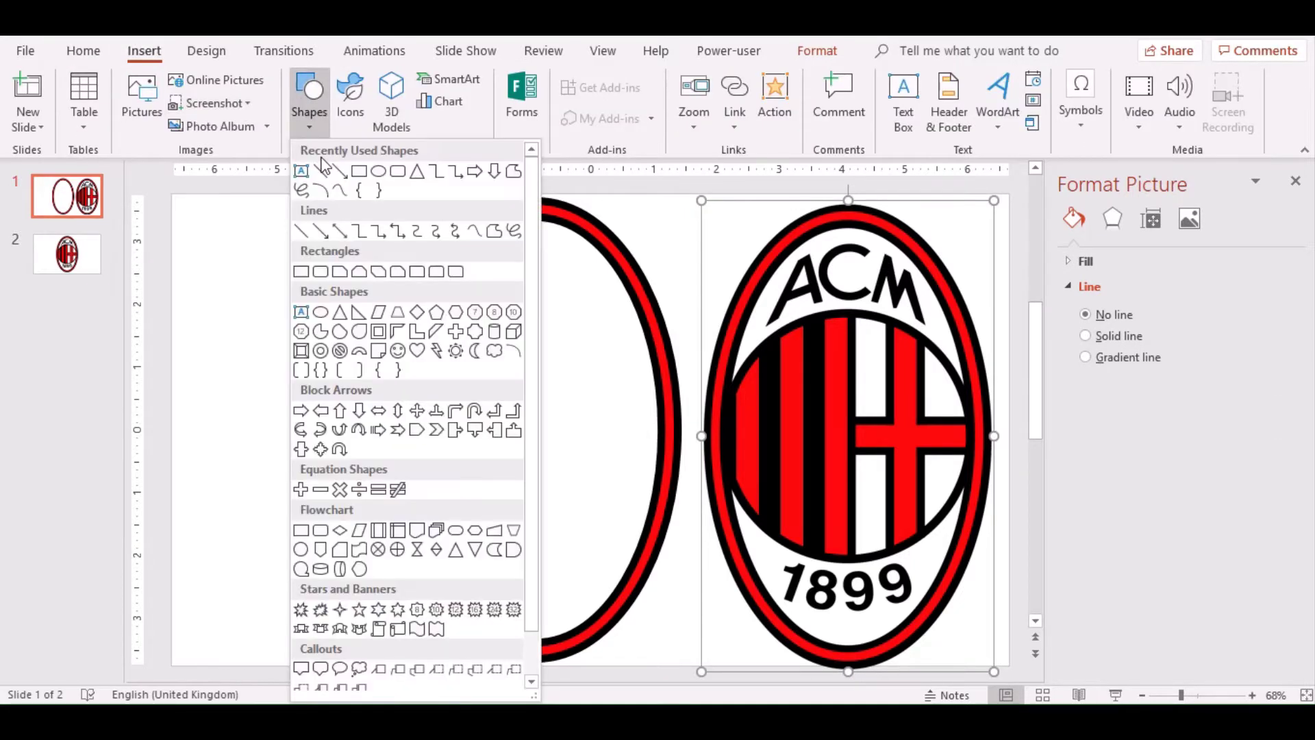
pyautogui.click(378, 171)
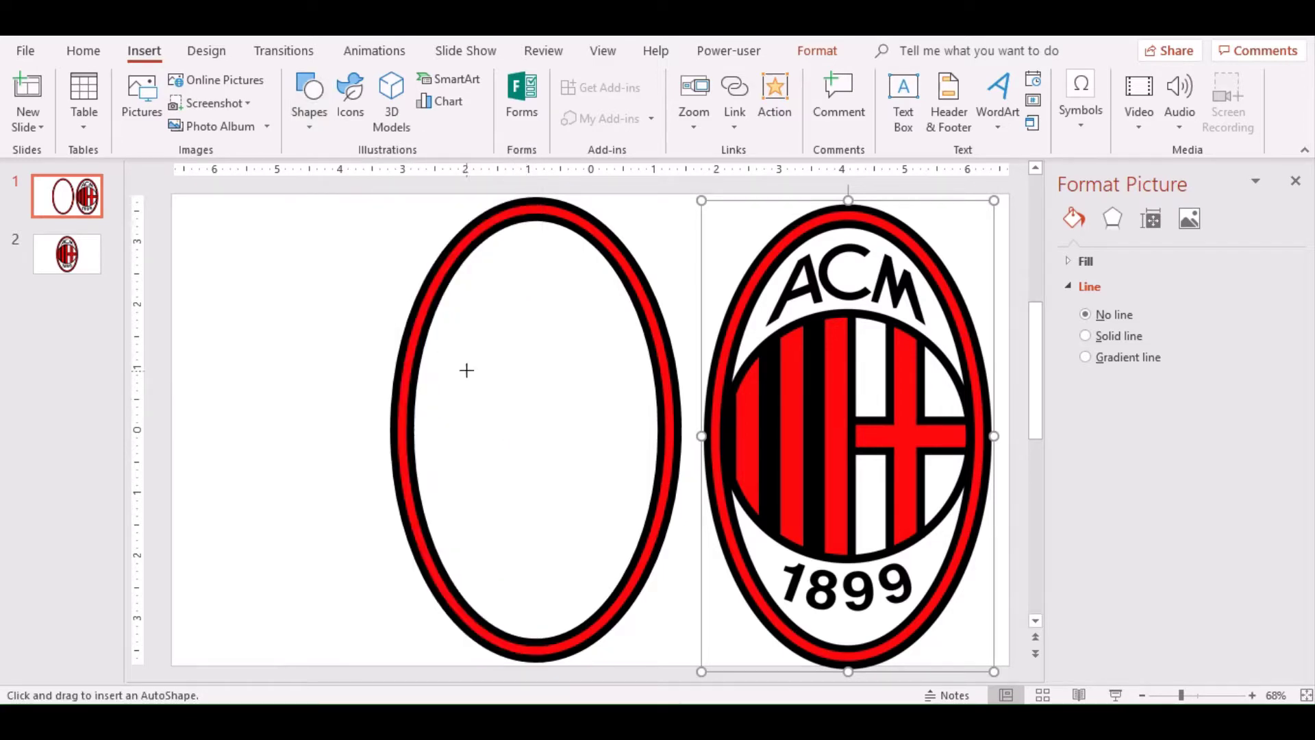
pyautogui.moveTo(742, 349); pyautogui.dragTo(961, 556)
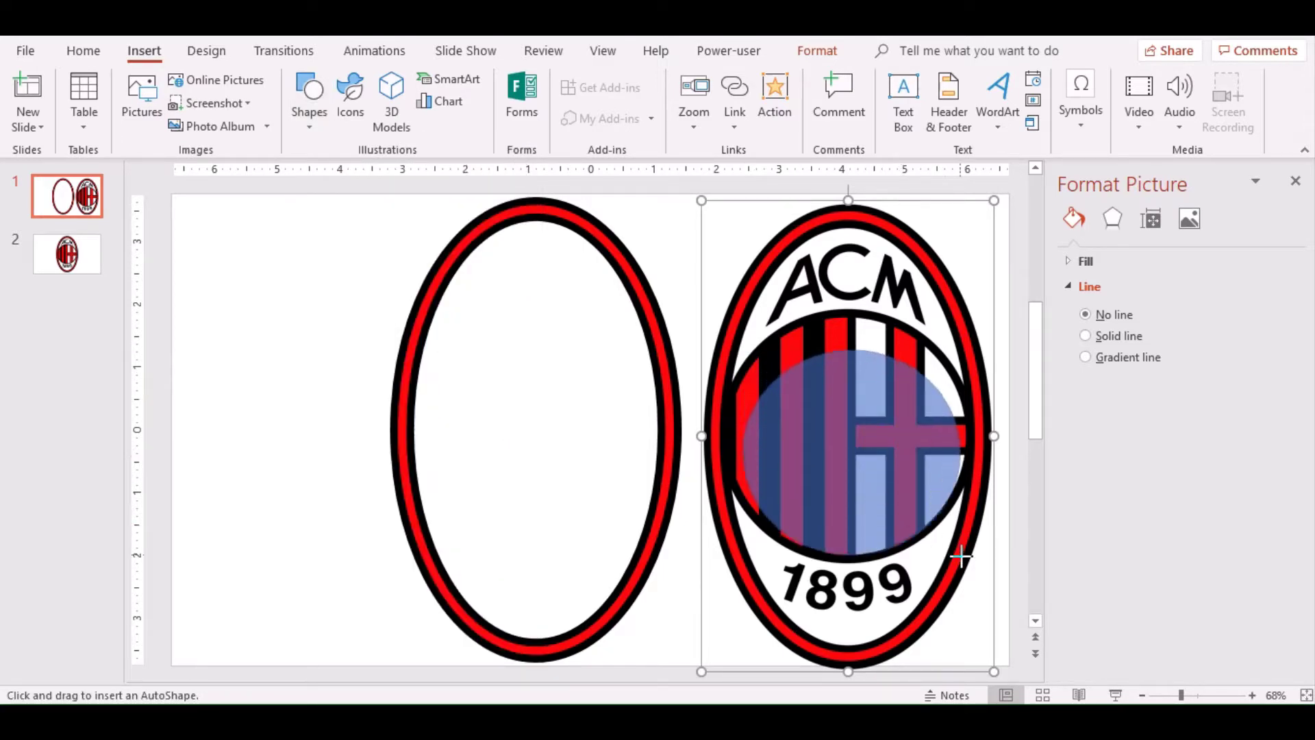
pyautogui.moveTo(854, 351); pyautogui.dragTo(839, 312)
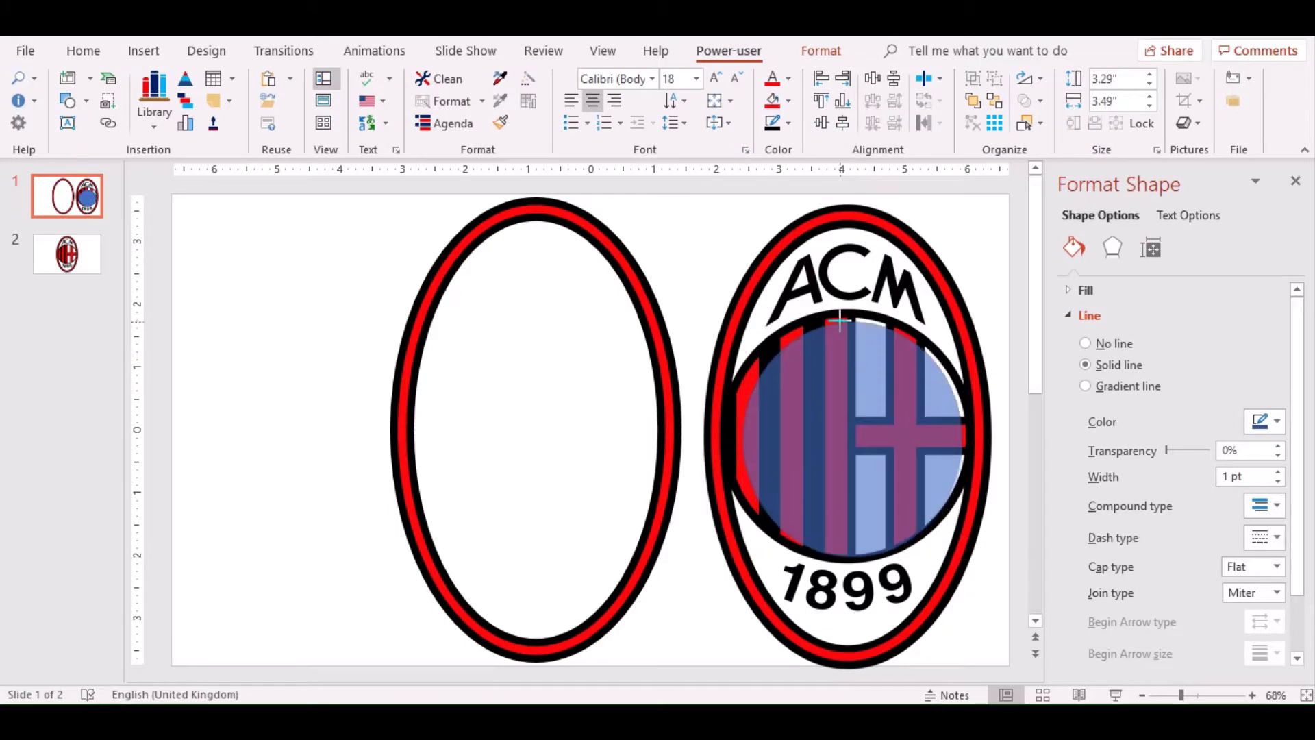
pyautogui.moveTo(962, 433); pyautogui.dragTo(971, 433)
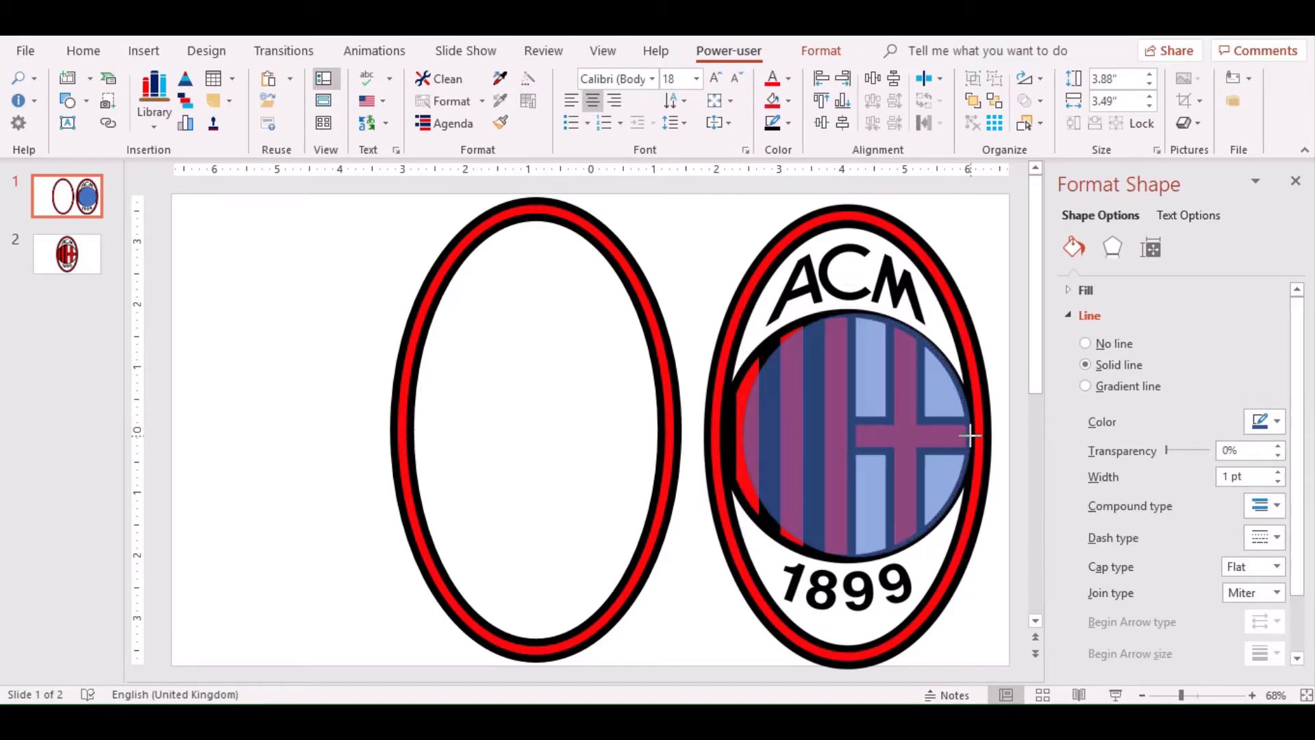
pyautogui.moveTo(741, 433); pyautogui.dragTo(723, 434)
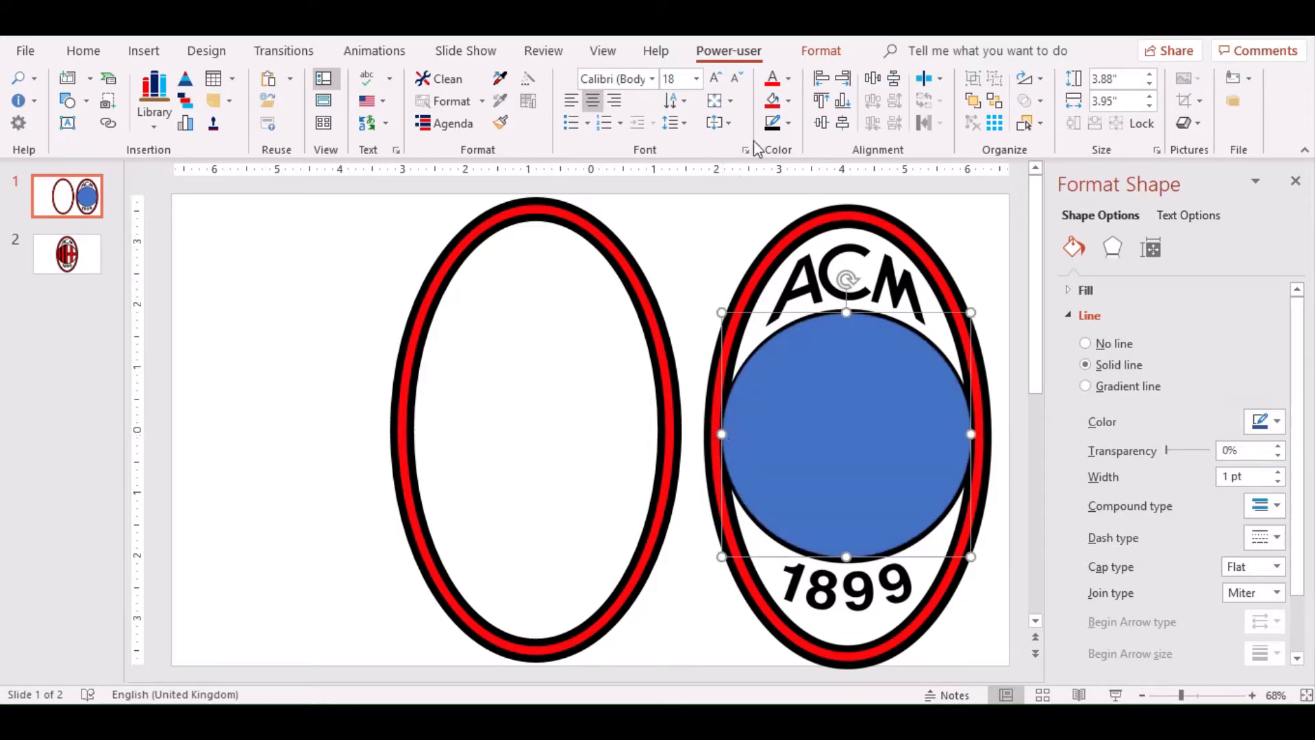
pyautogui.moveTo(844, 434)
pyautogui.mouseDown()
pyautogui.moveTo(517, 430)
pyautogui.moveTo(533, 430)
pyautogui.mouseUp()
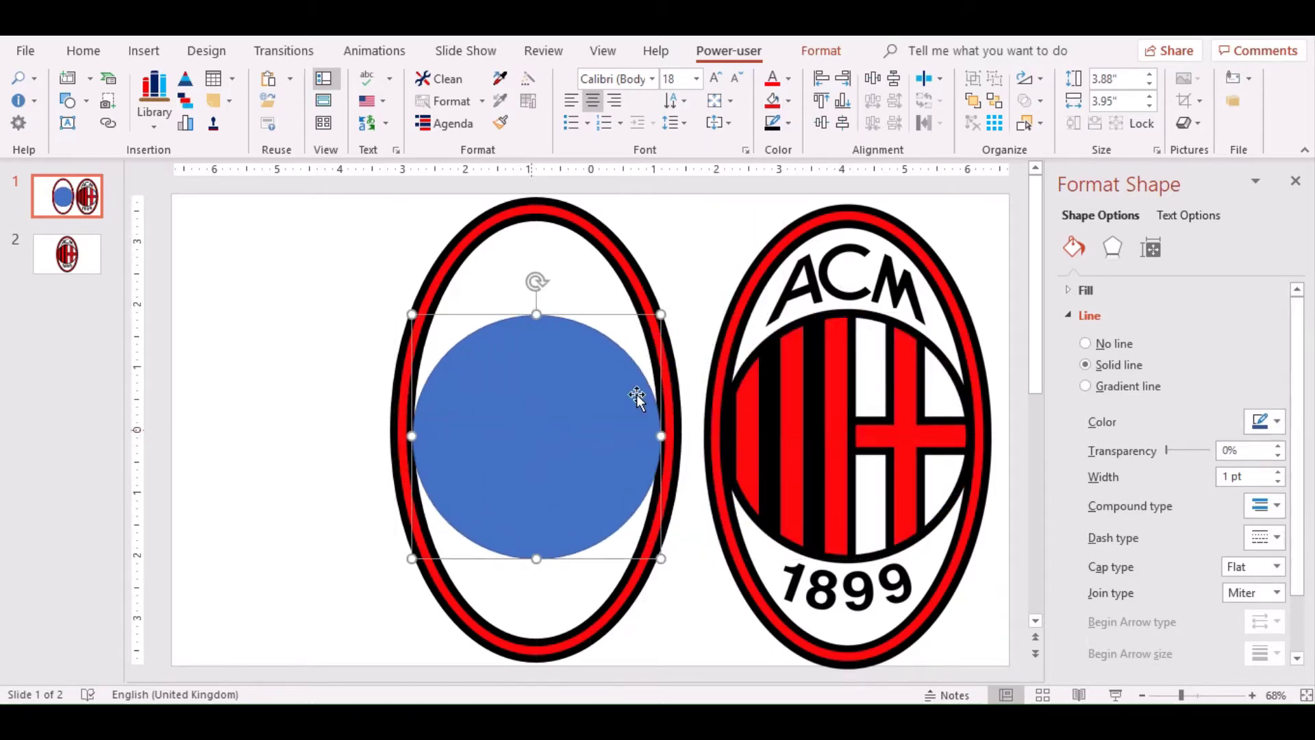
# Give the circle a black outline about 8.5 pt thick.
pyautogui.click(795, 127)
pyautogui.moveTo(812, 404)
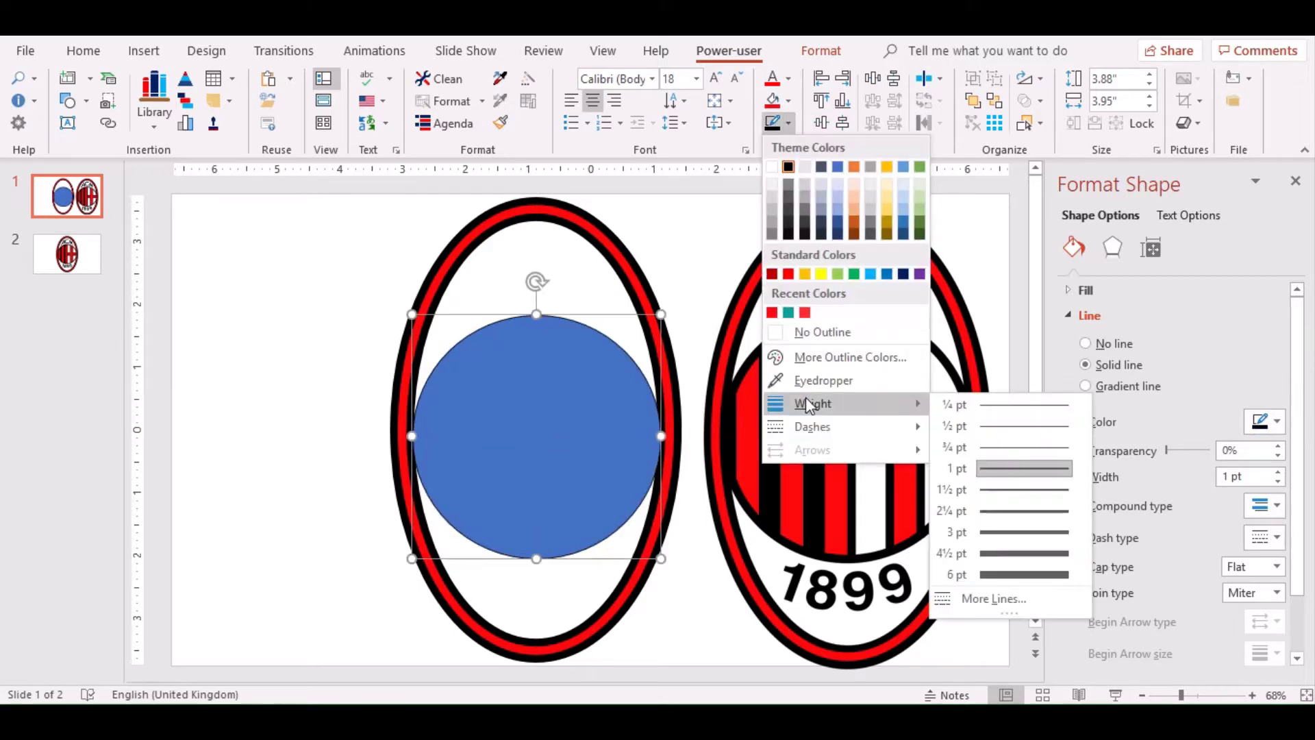
pyautogui.click(1024, 574)
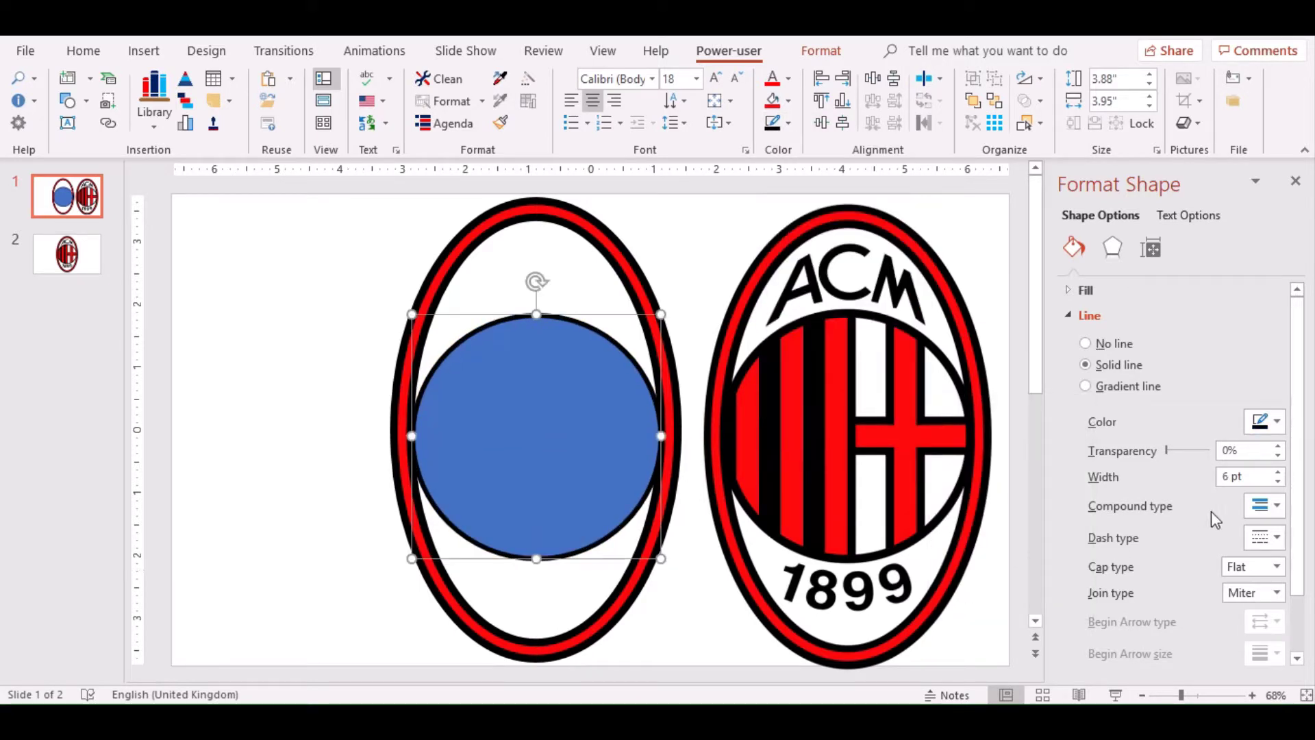
pyautogui.click(1278, 473)
pyautogui.click(1278, 473)
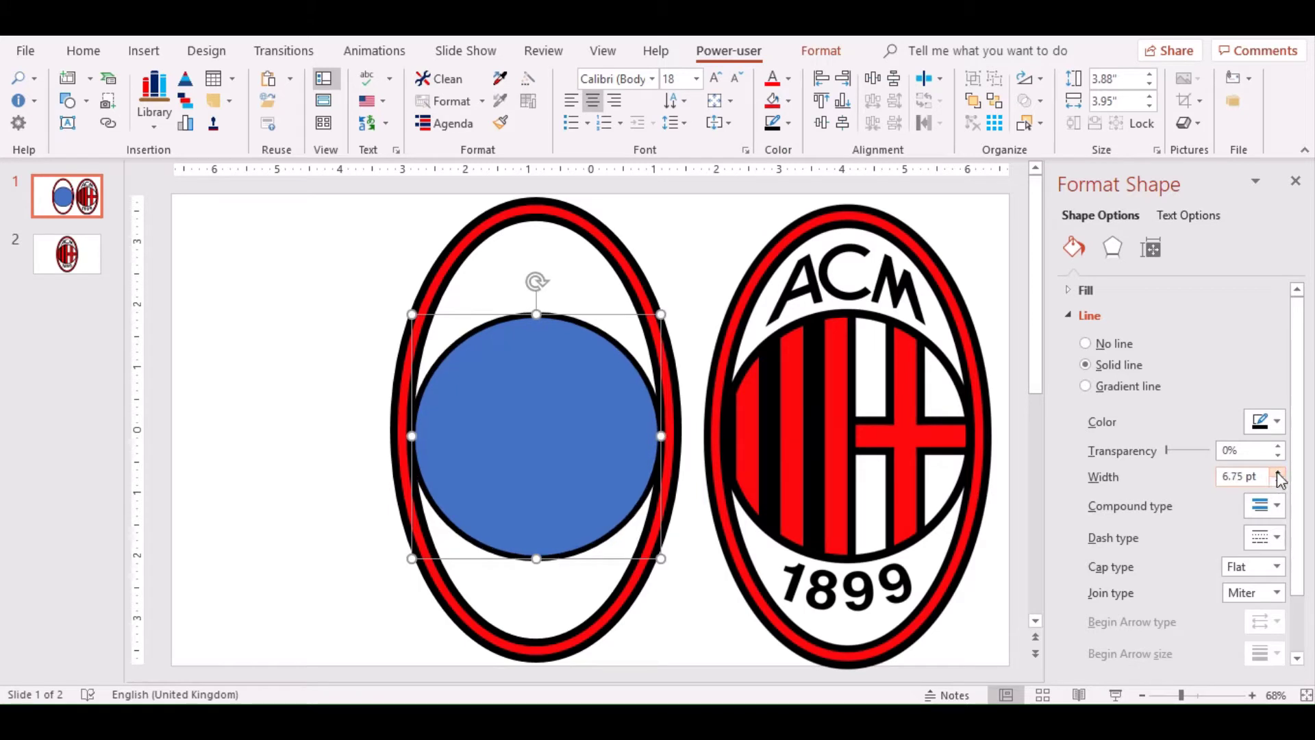
pyautogui.click(1278, 472)
pyautogui.click(1276, 472)
pyautogui.click(1276, 472)
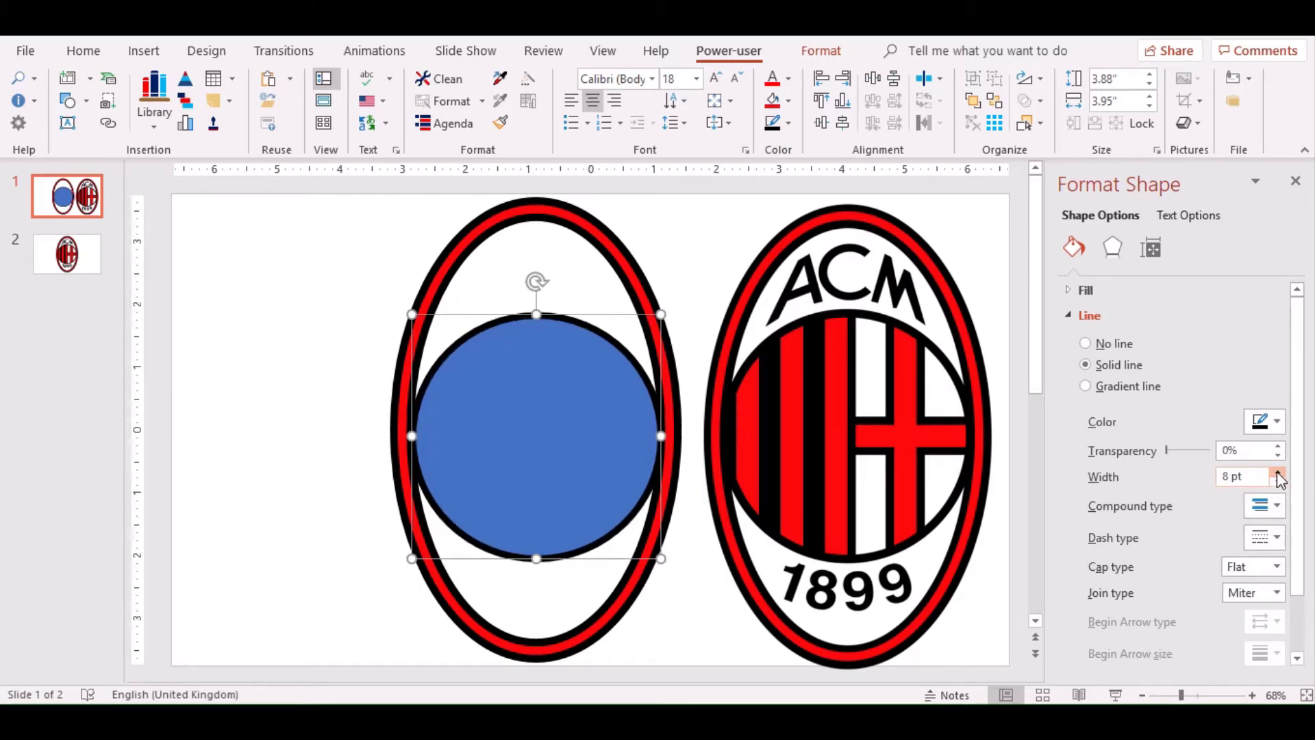
pyautogui.click(1277, 473)
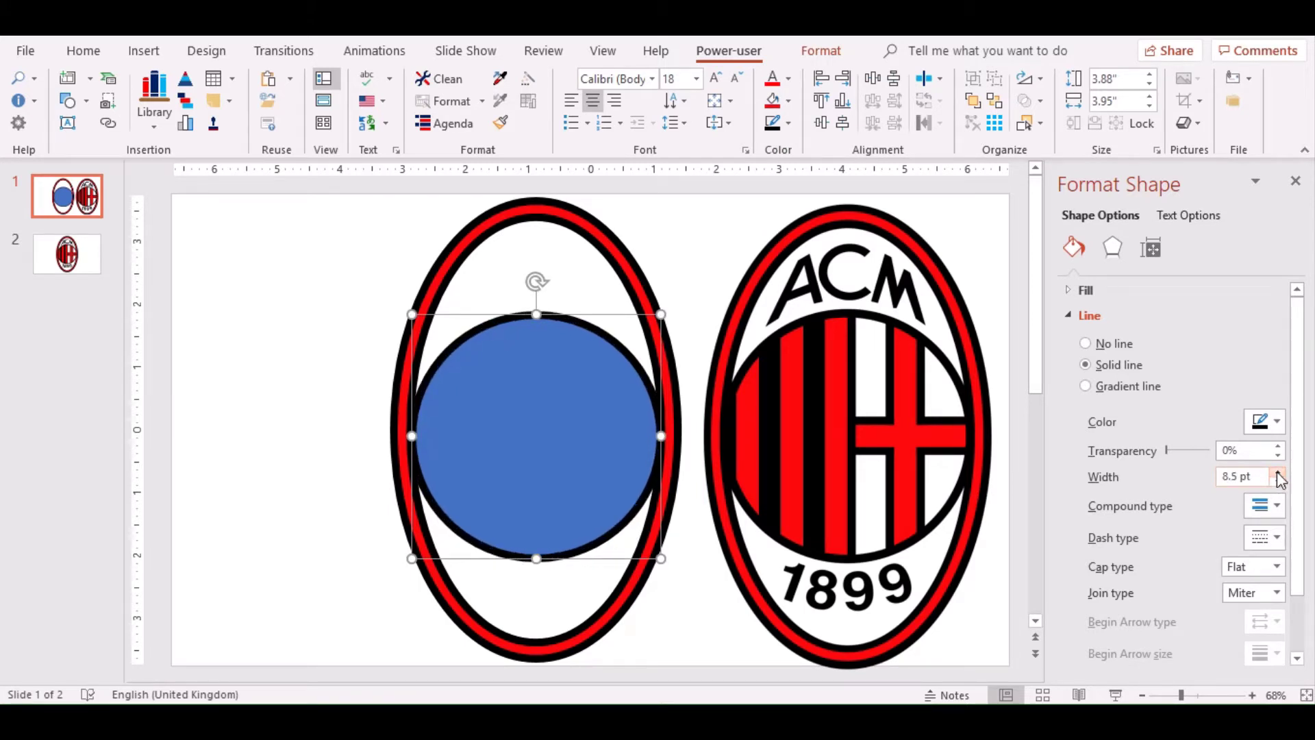
pyautogui.click(324, 333)
# Fill the circle with white.
pyautogui.click(529, 387)
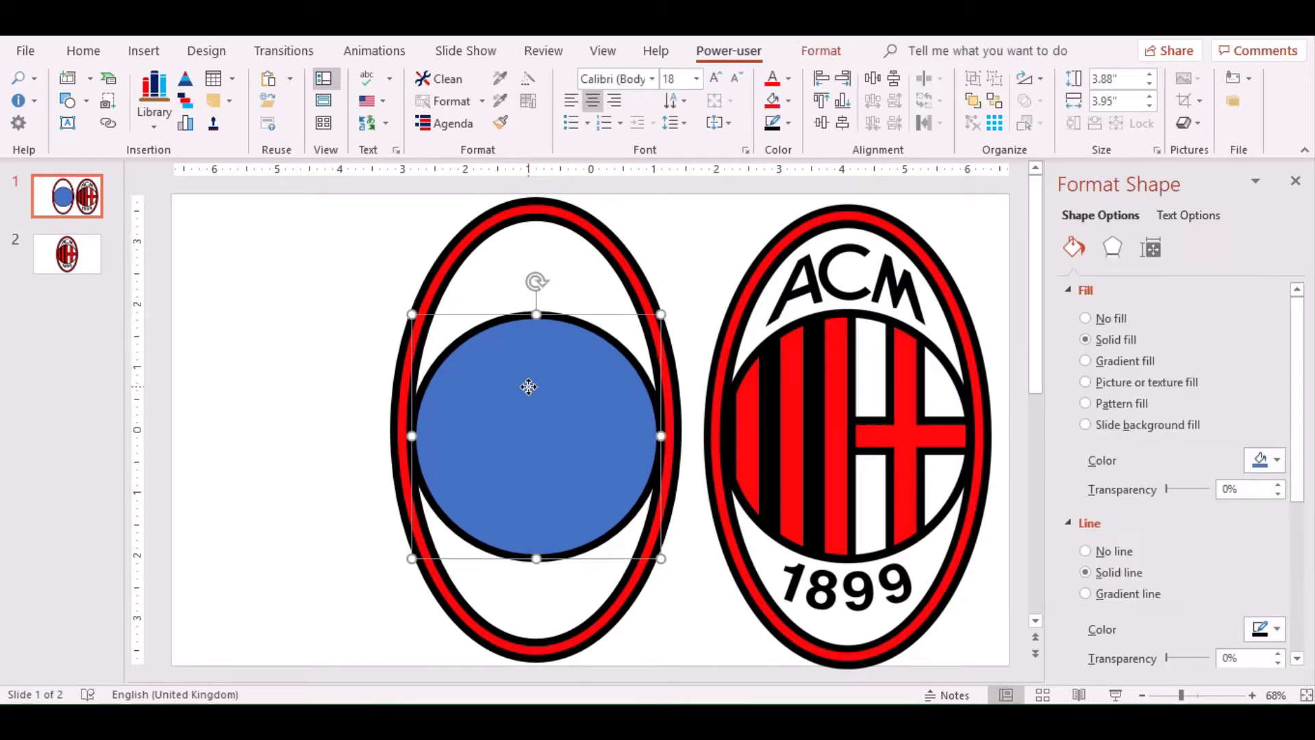
pyautogui.click(787, 101)
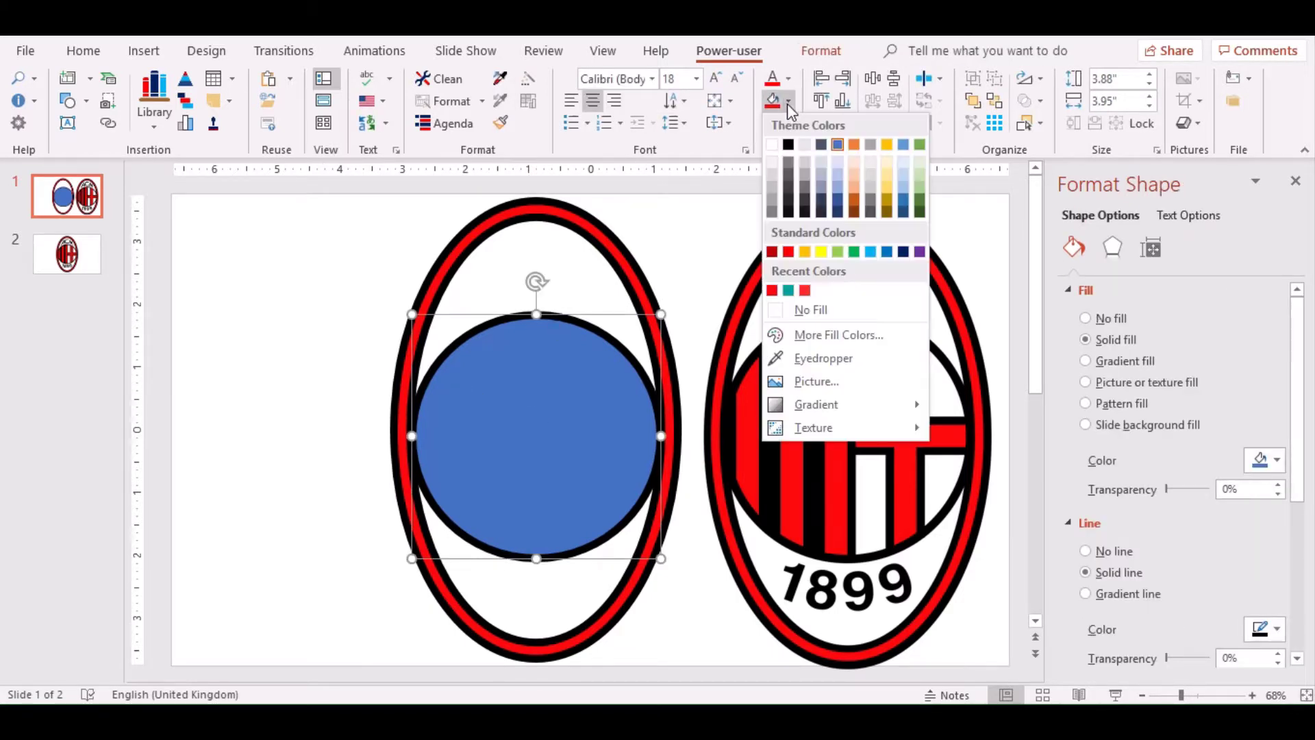
pyautogui.click(772, 146)
pyautogui.click(266, 353)
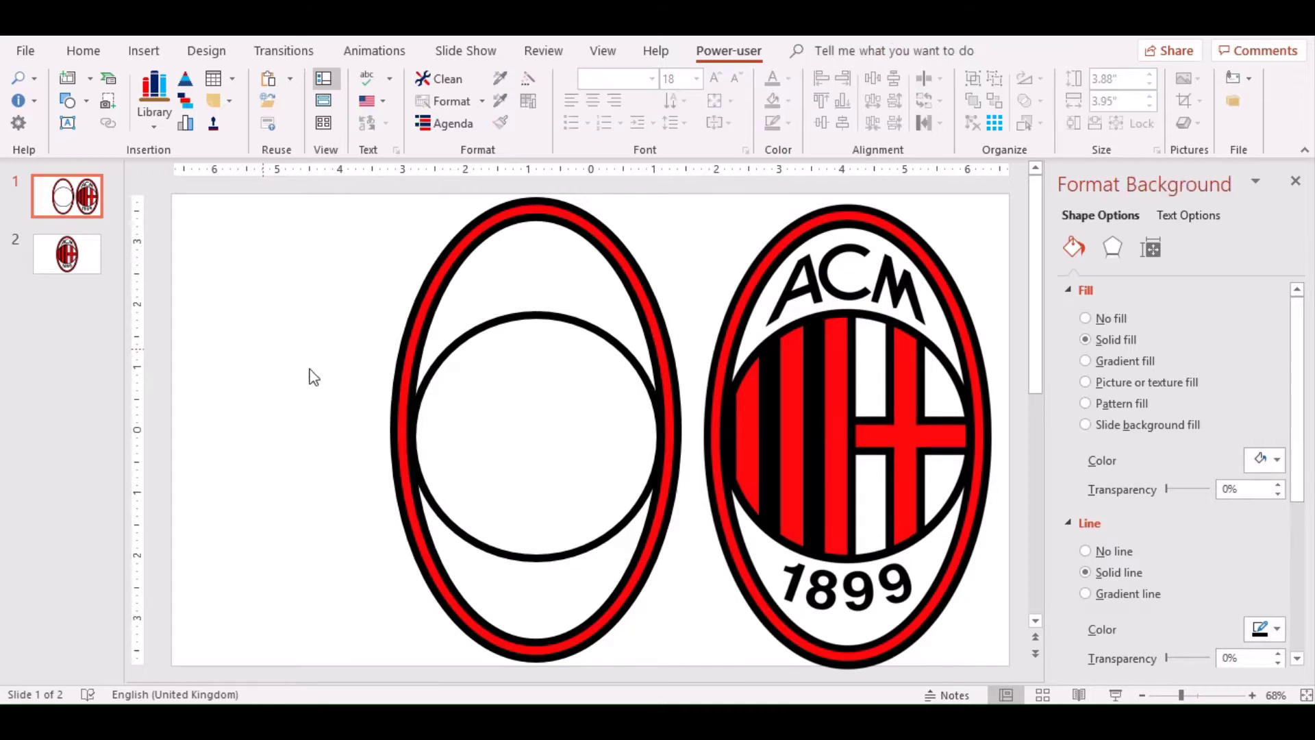
# Draw a plus shape over the crest's red cross and widen it to 4.91" by 2.29".
pyautogui.click(144, 51)
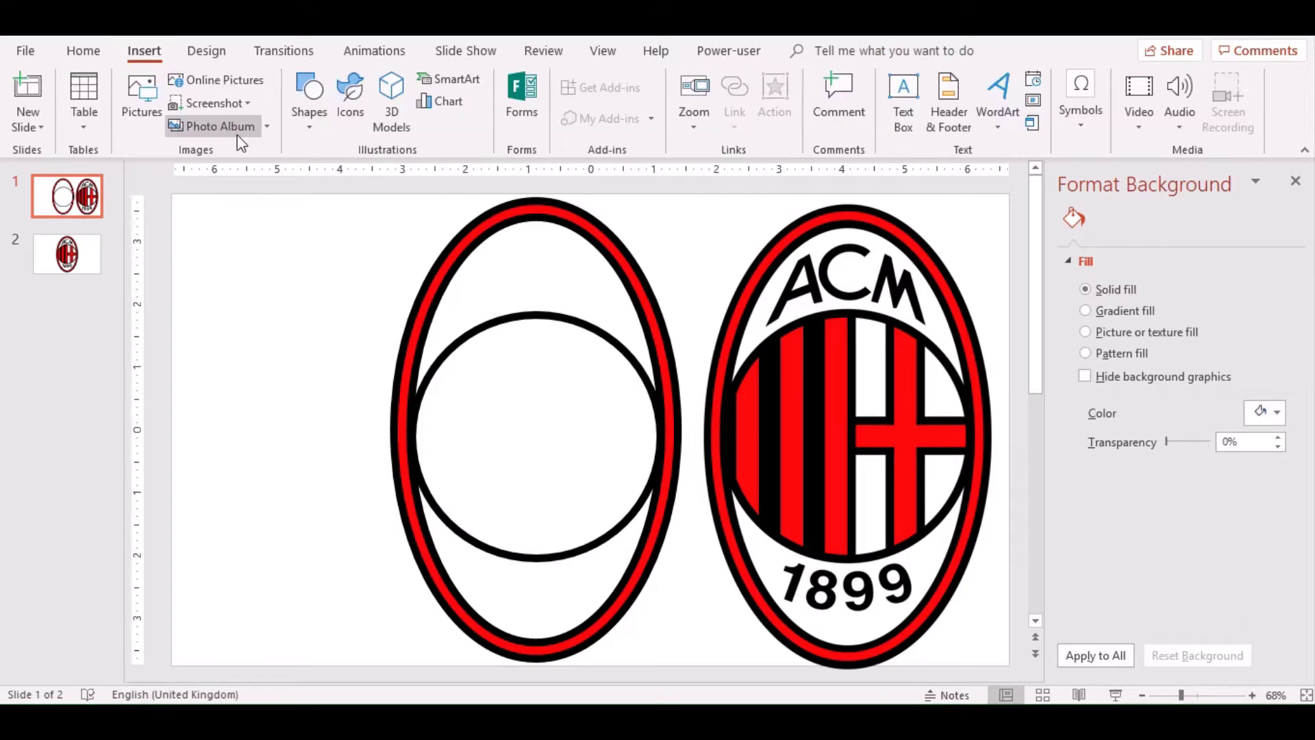
pyautogui.click(305, 126)
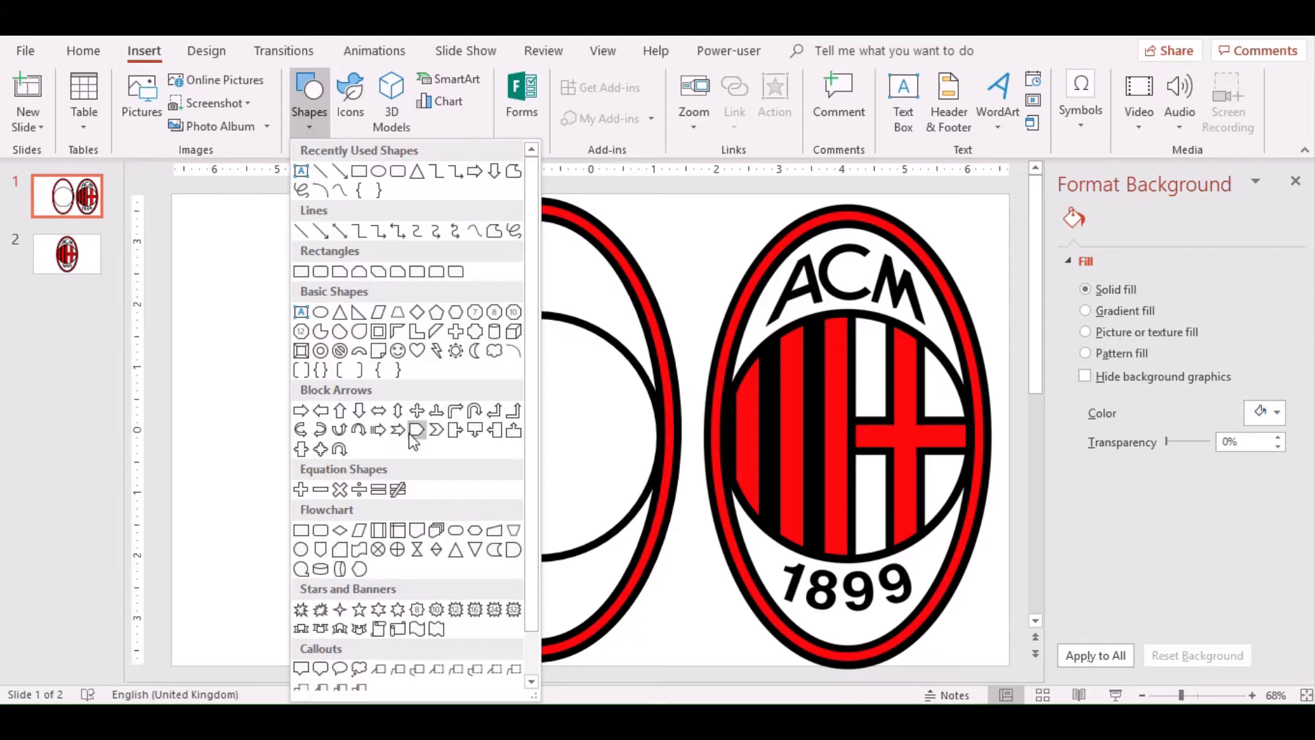
pyautogui.click(301, 489)
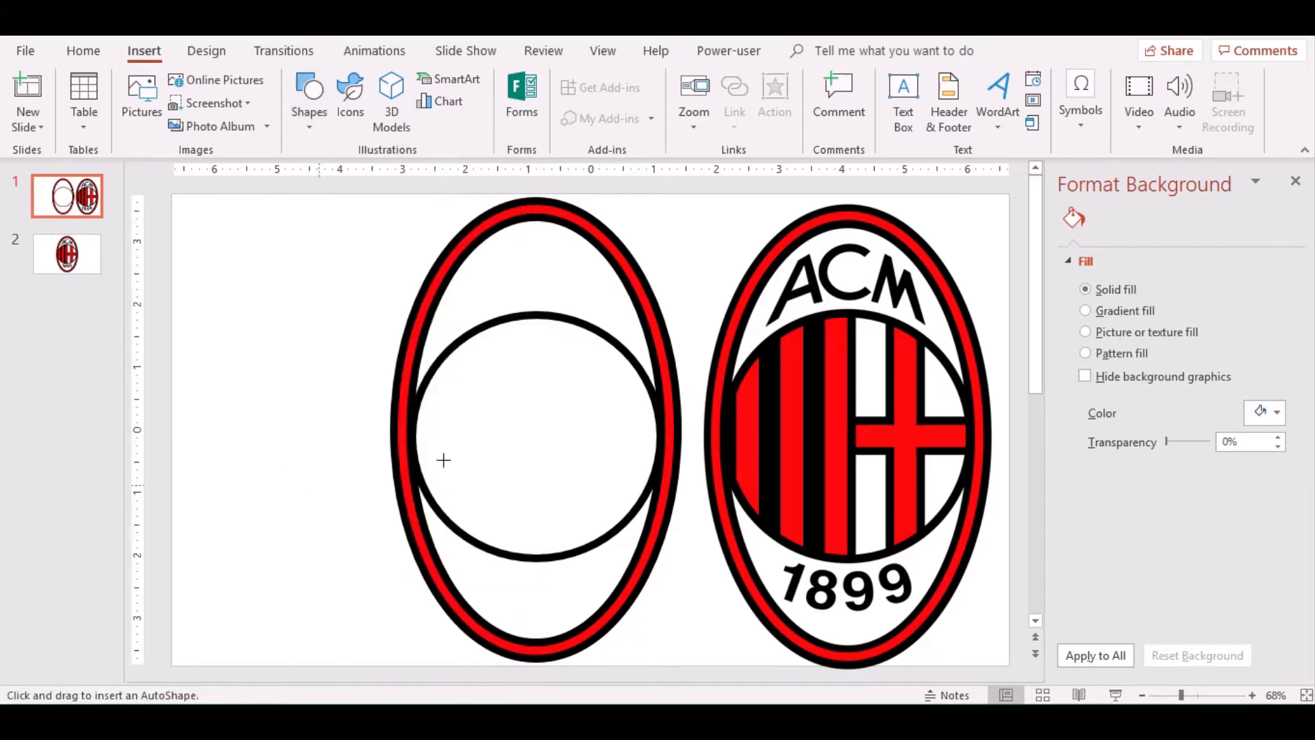
pyautogui.moveTo(863, 343); pyautogui.dragTo(938, 587)
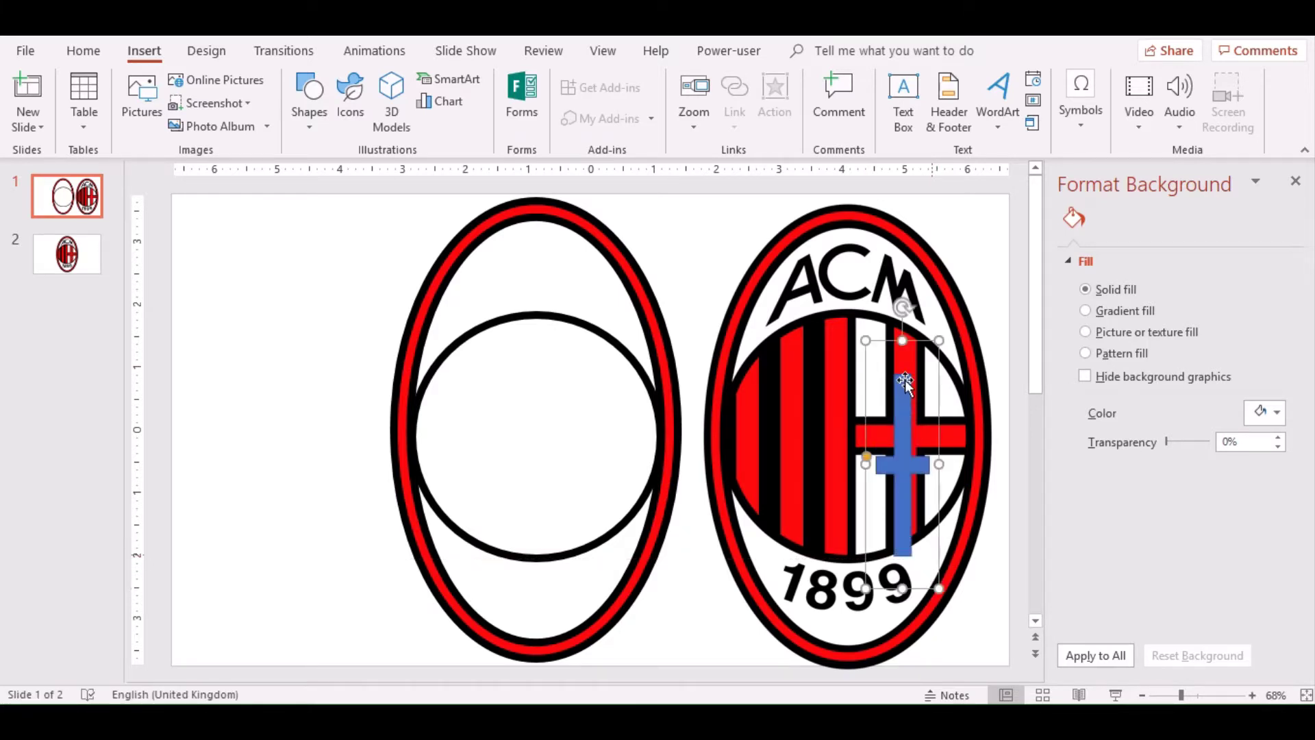
pyautogui.moveTo(898, 339)
pyautogui.mouseDown()
pyautogui.moveTo(898, 291)
pyautogui.moveTo(949, 436)
pyautogui.moveTo(890, 436)
pyautogui.moveTo(951, 437)
pyautogui.mouseUp()
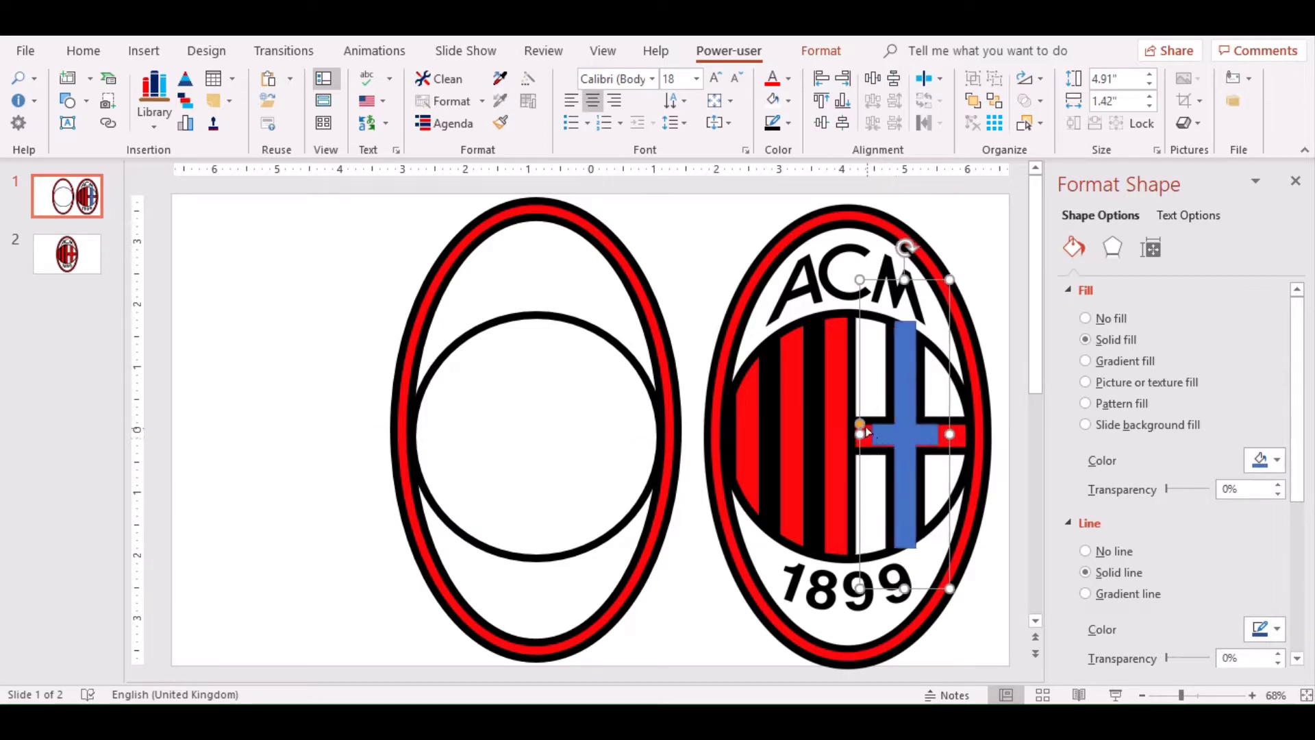
pyautogui.moveTo(862, 426); pyautogui.dragTo(842, 435)
pyautogui.moveTo(952, 433); pyautogui.dragTo(983, 436)
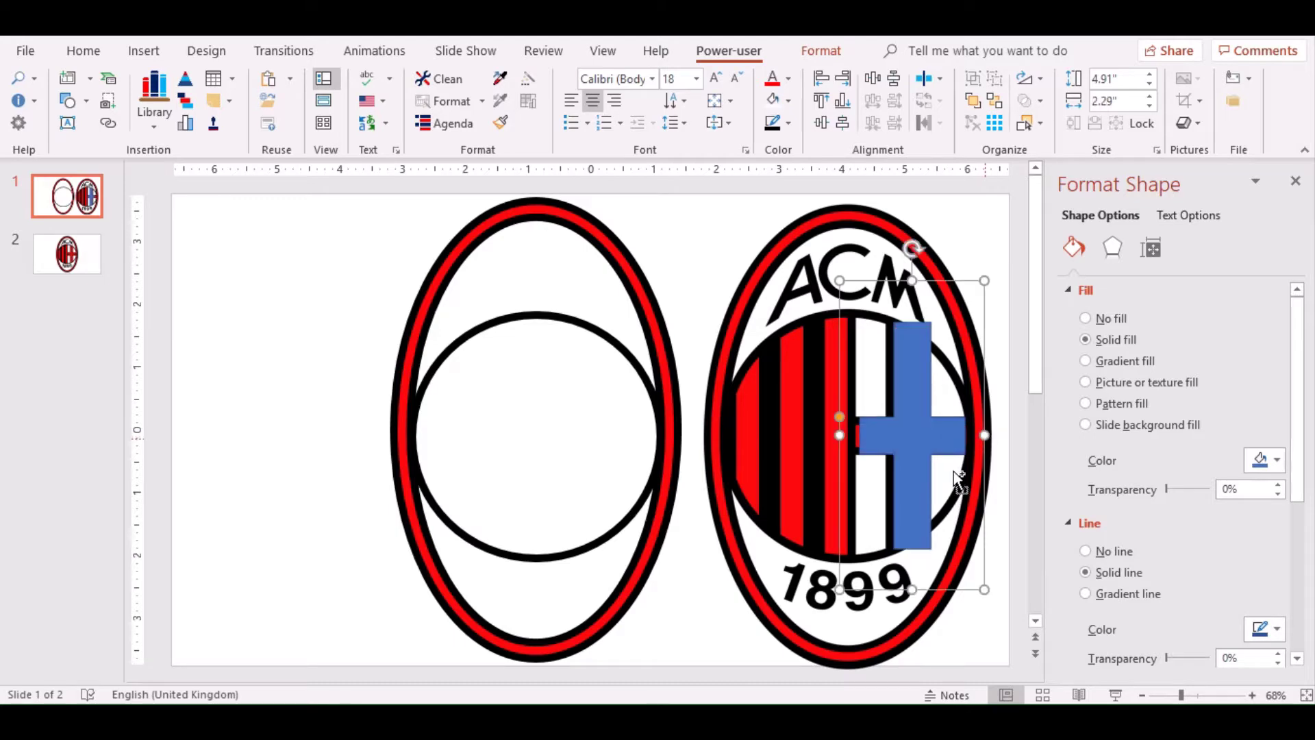
pyautogui.keyDown('ctrl'); pyautogui.scroll(2, 953, 471); pyautogui.keyUp('ctrl')
# Nudge the blue cross into alignment over the crest's cross and make its arms slightly thicker.
pyautogui.keyDown('ctrl'); pyautogui.scroll(3, 911, 471); pyautogui.keyUp('ctrl')
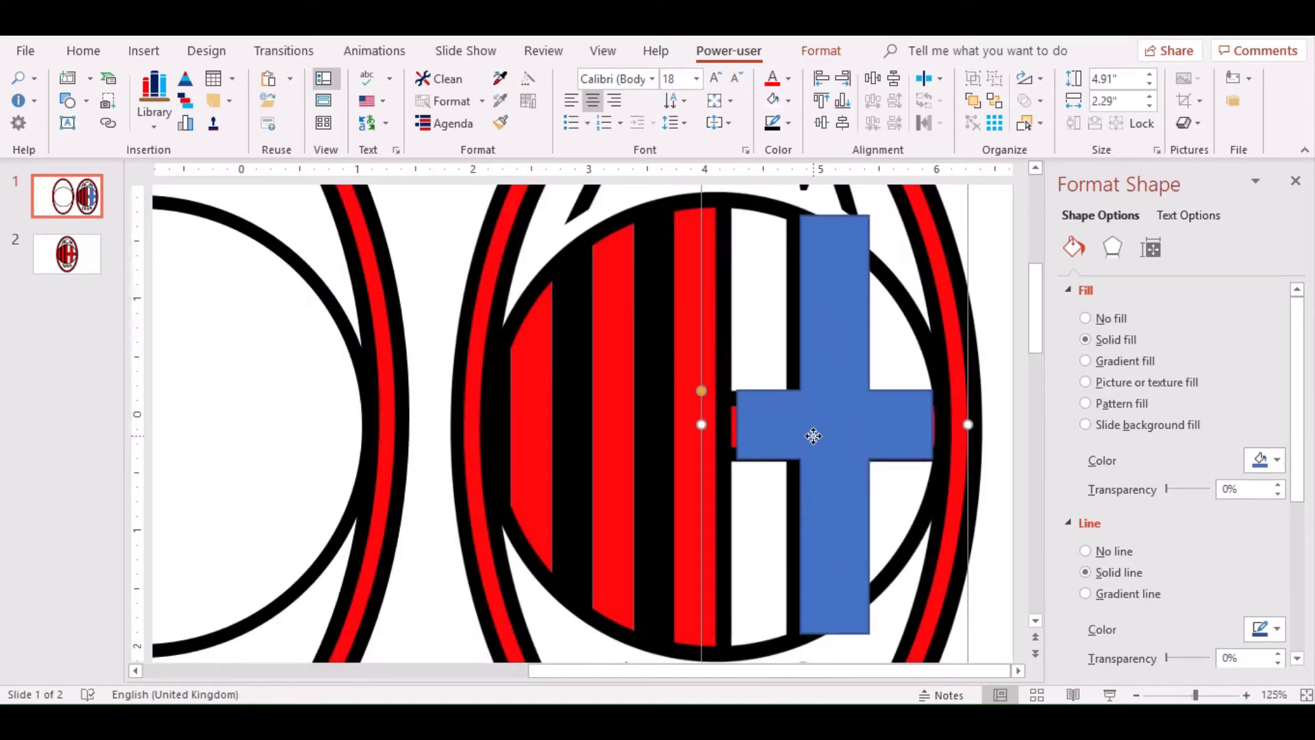
pyautogui.moveTo(701, 392); pyautogui.dragTo(704, 413)
pyautogui.moveTo(851, 405); pyautogui.dragTo(843, 401)
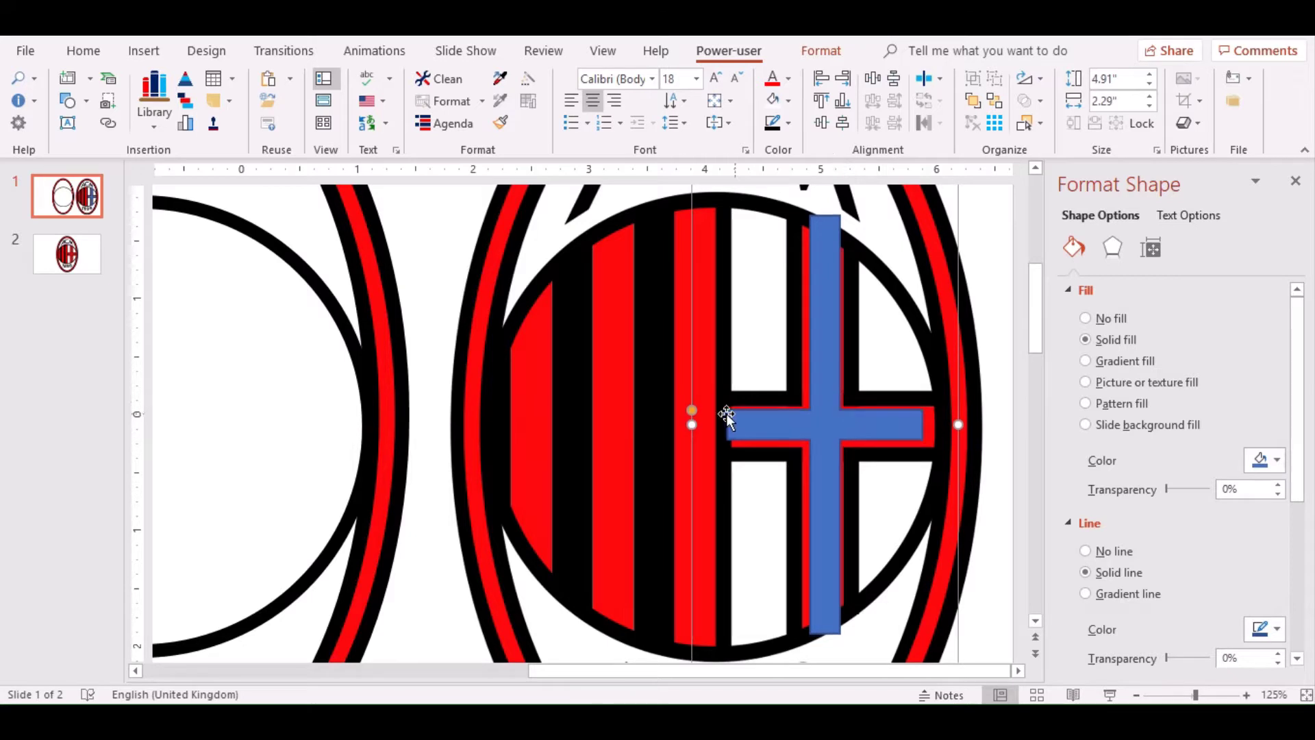
pyautogui.hotkey('ctrl', 'Down')
pyautogui.hotkey('ctrl', 'Down')
pyautogui.hotkey('ctrl', 'Down')
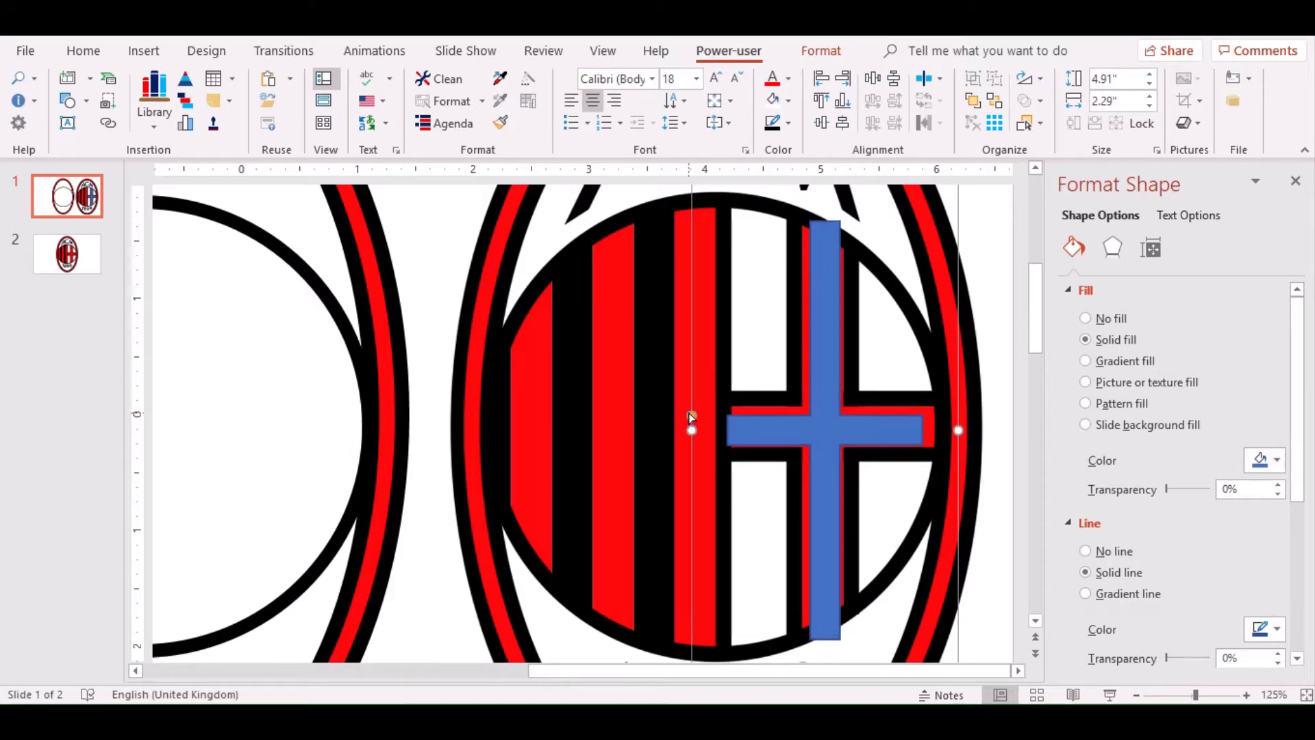
pyautogui.hotkey('ctrl', 'Down')
pyautogui.moveTo(692, 416); pyautogui.dragTo(696, 414)
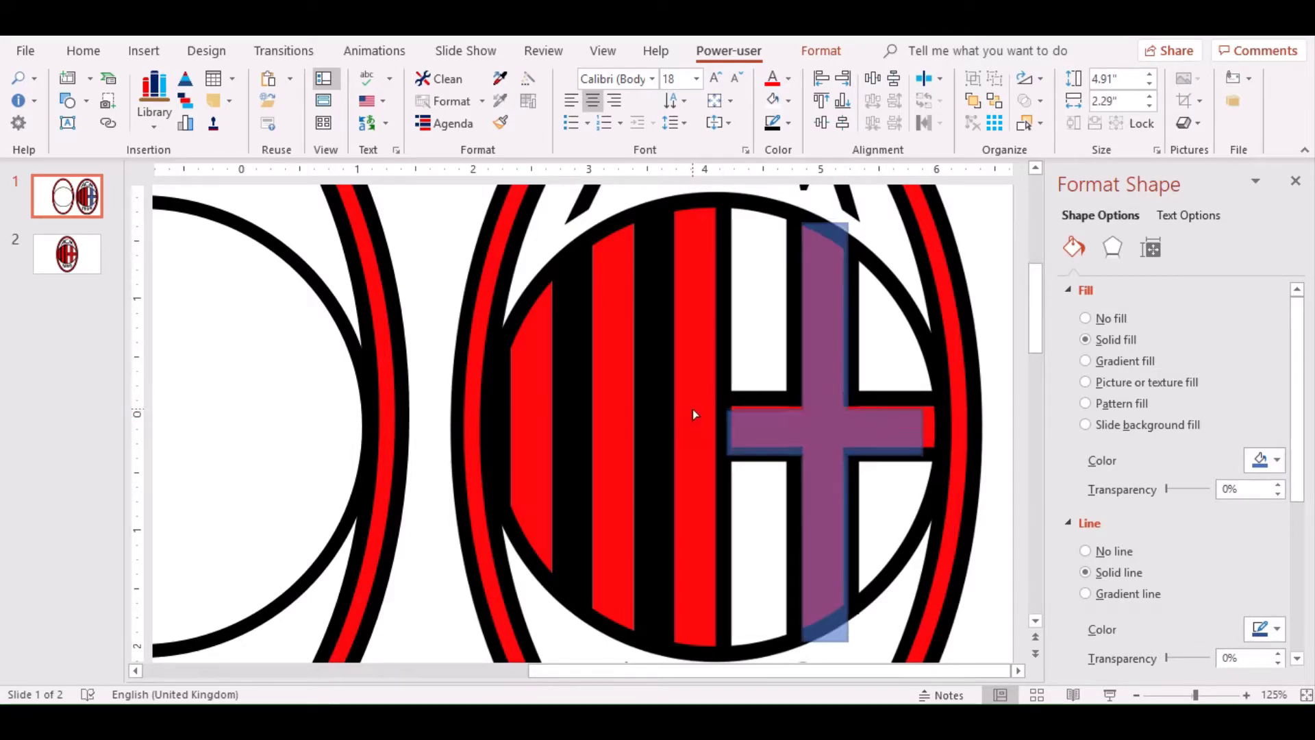
pyautogui.hotkey('ctrl', 'Up')
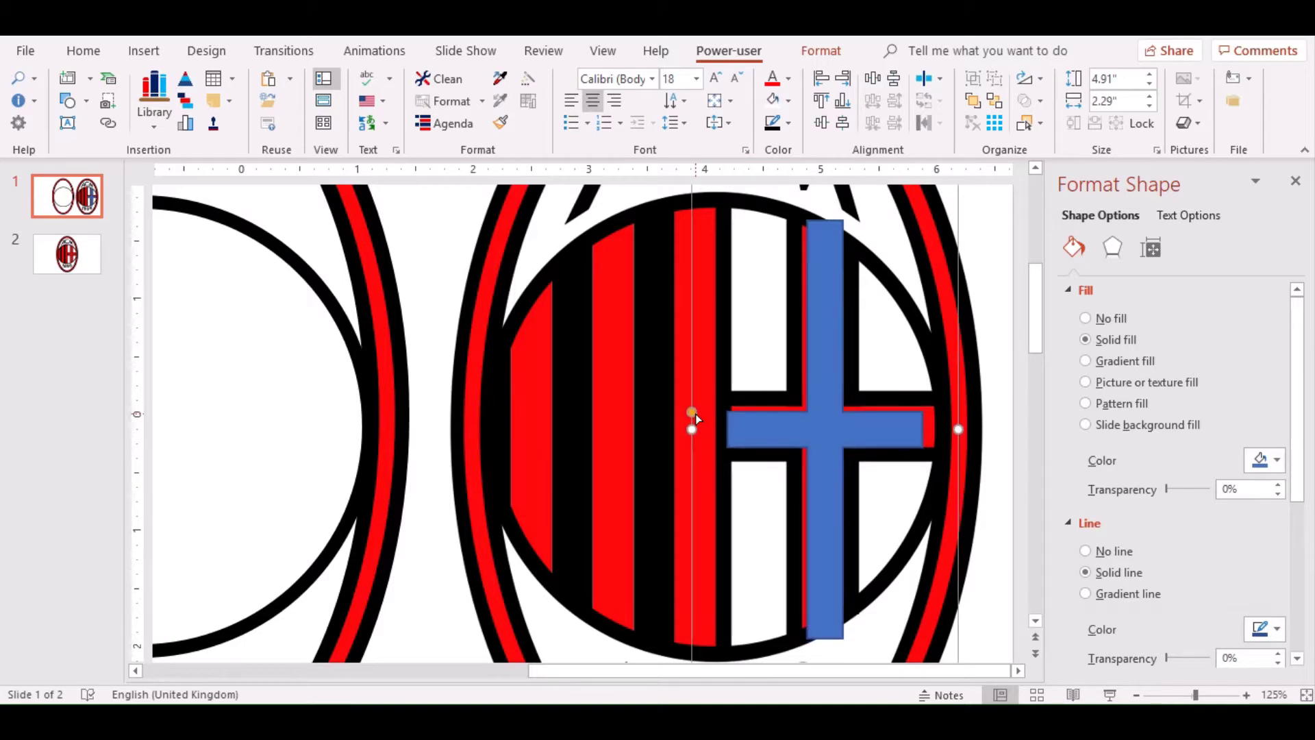
pyautogui.hotkey('ctrl', 'Up')
pyautogui.hotkey('ctrl', 'Left')
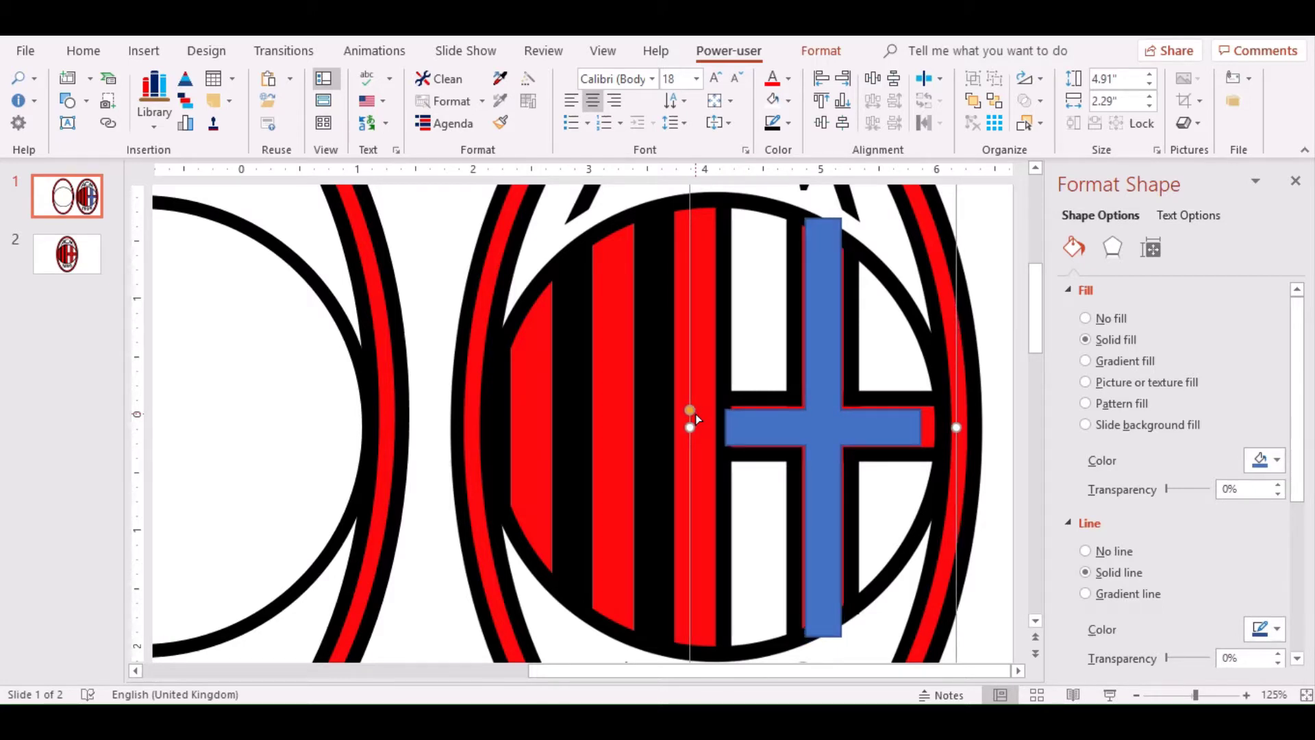
pyautogui.moveTo(689, 413); pyautogui.dragTo(689, 411)
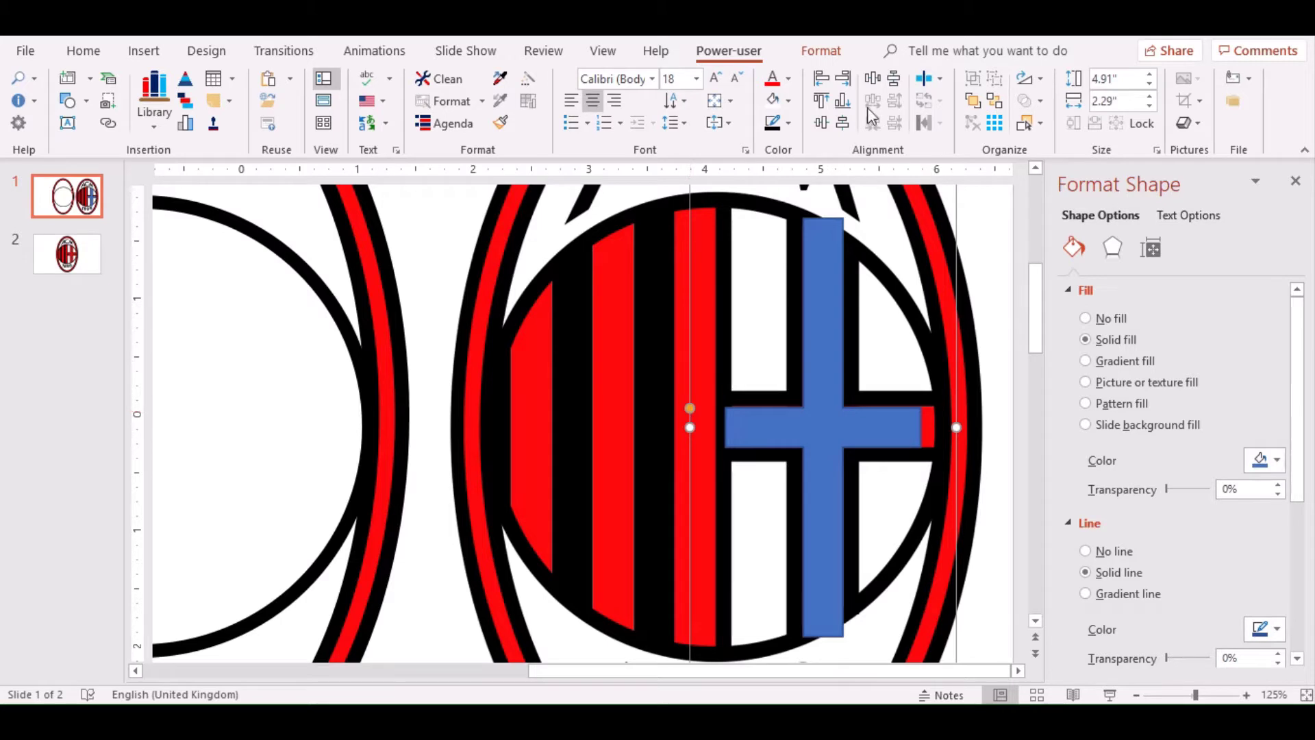
# Remove the cross's outline while keeping its fill.
pyautogui.click(789, 101)
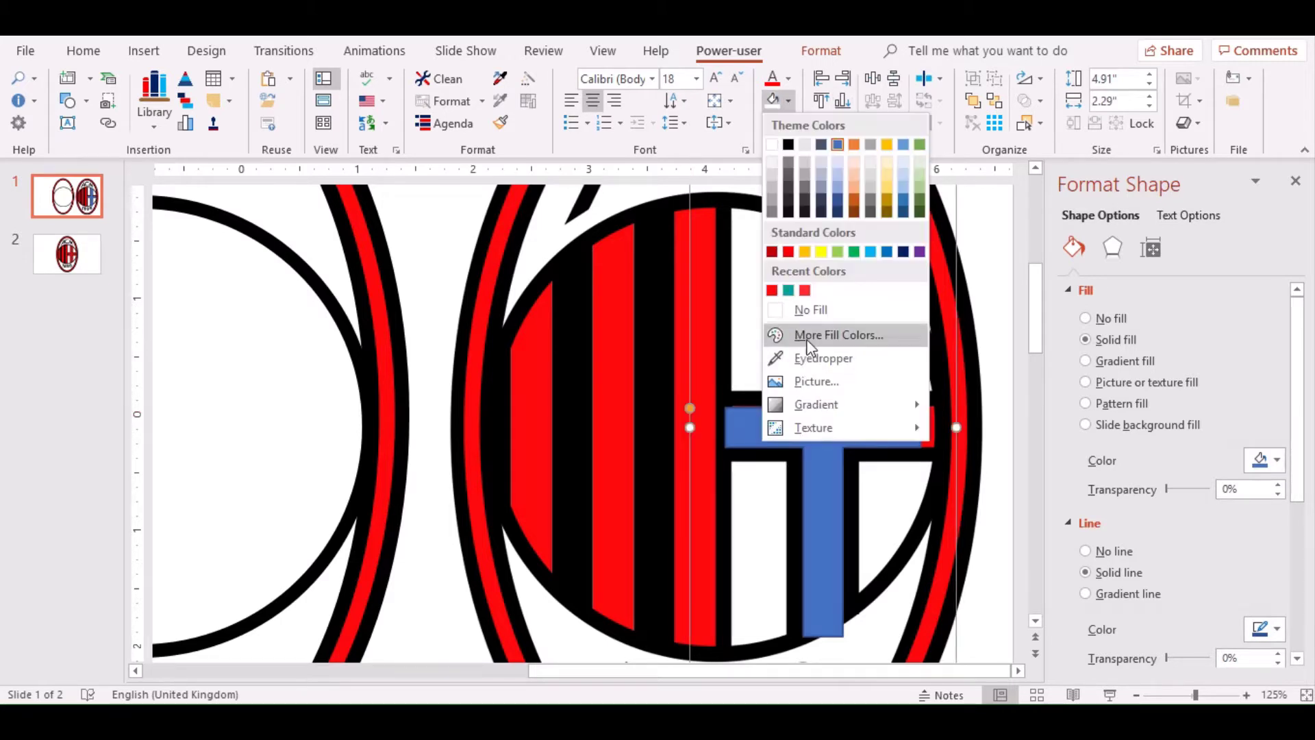
pyautogui.click(798, 309)
pyautogui.hotkey('ctrl', 'z')
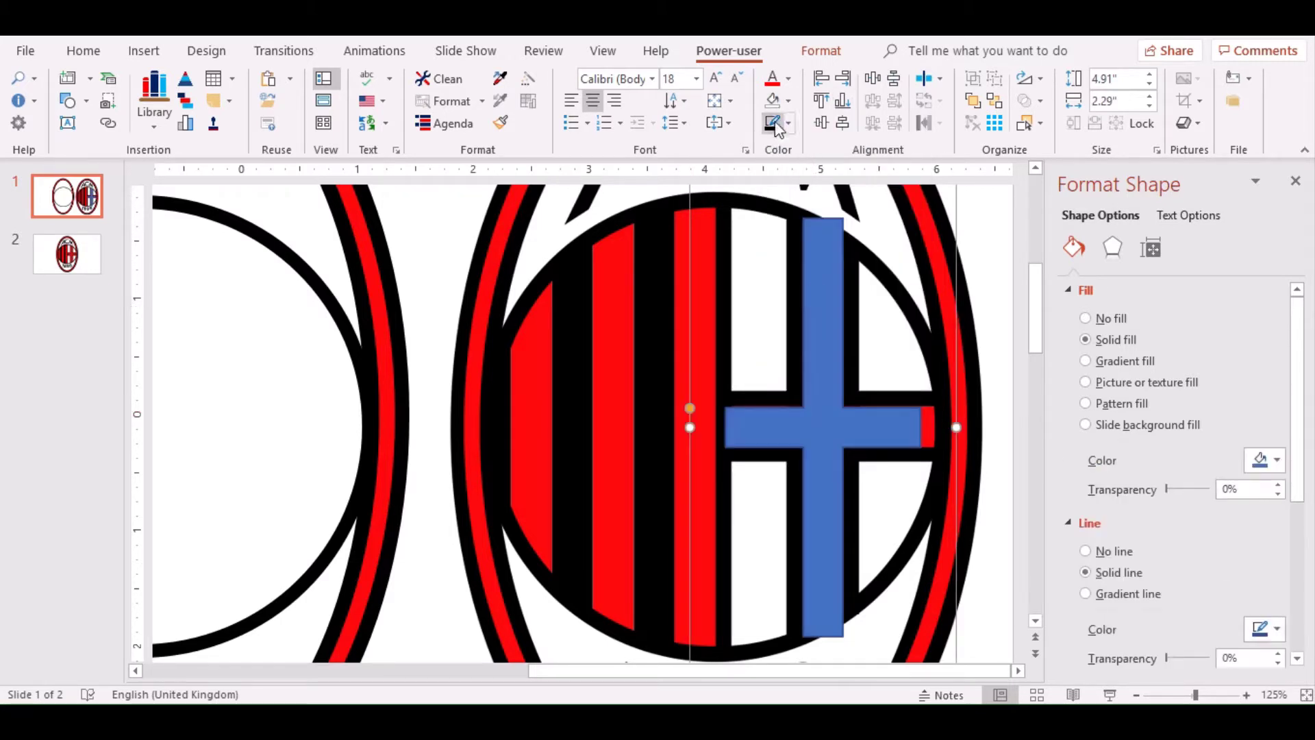
pyautogui.click(789, 126)
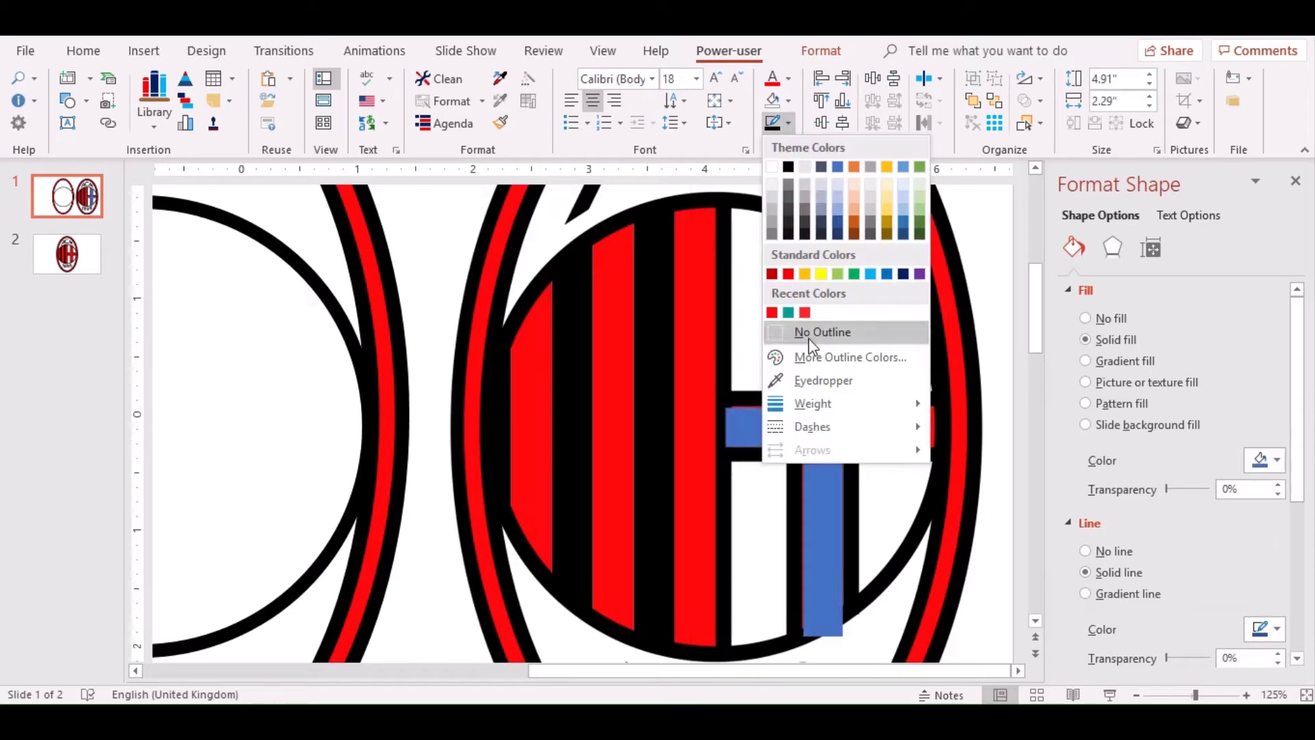
pyautogui.click(805, 332)
# Colour the cross with the crest's sampled red and move it into the left circle.
pyautogui.click(787, 102)
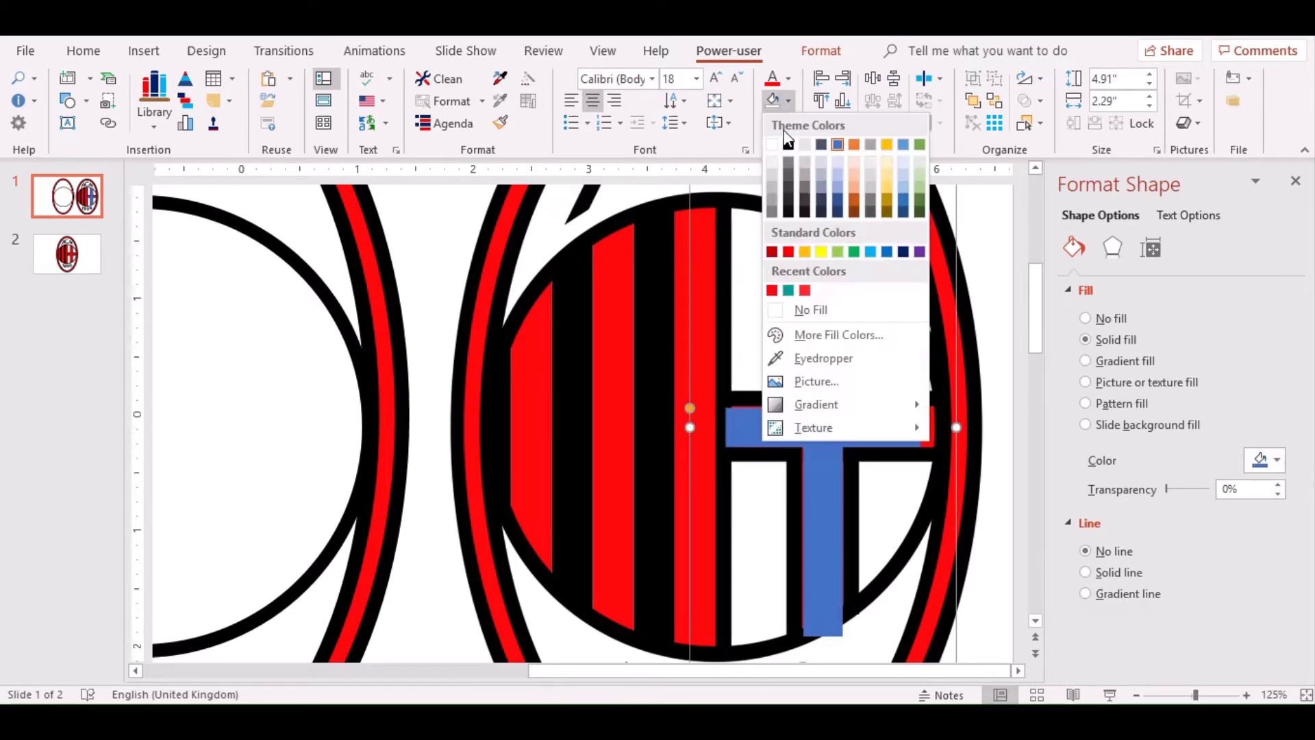
pyautogui.click(795, 356)
pyautogui.click(692, 289)
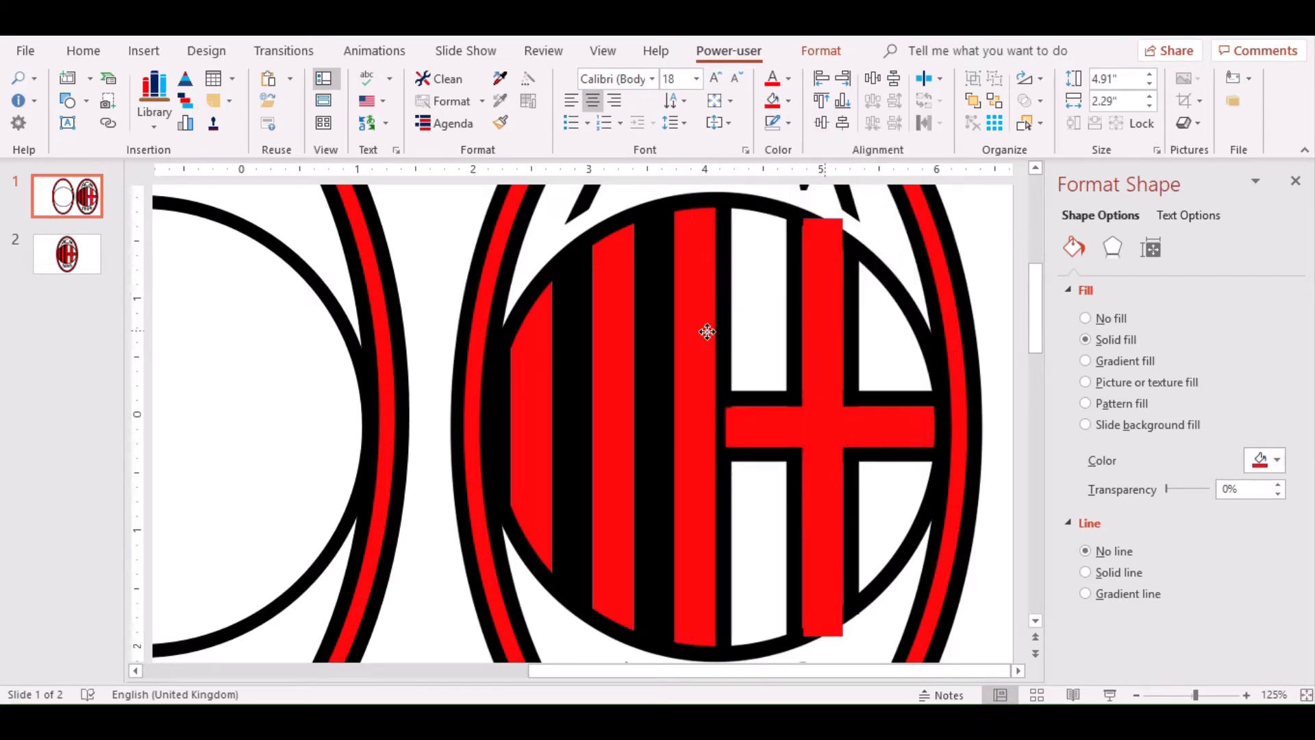
pyautogui.moveTo(816, 331); pyautogui.dragTo(225, 334)
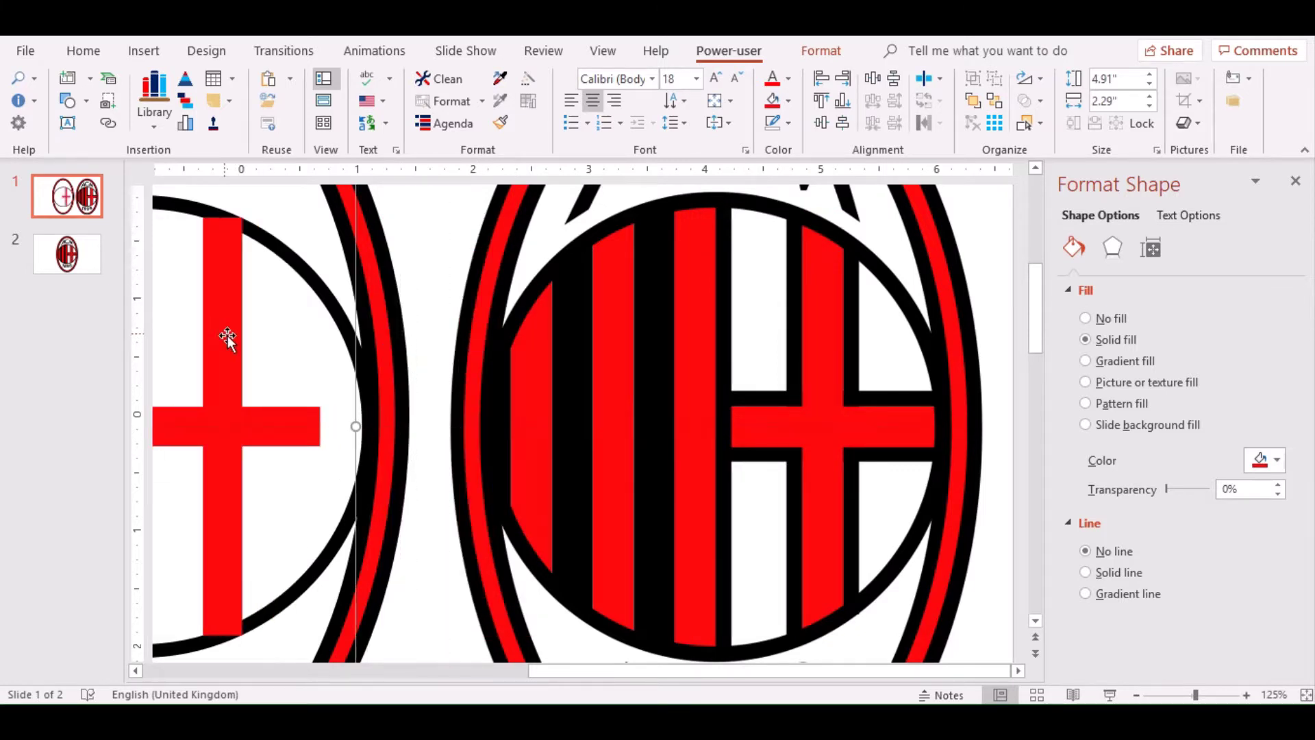
pyautogui.keyDown('ctrl'); pyautogui.scroll(-5, 273, 379); pyautogui.keyUp('ctrl')
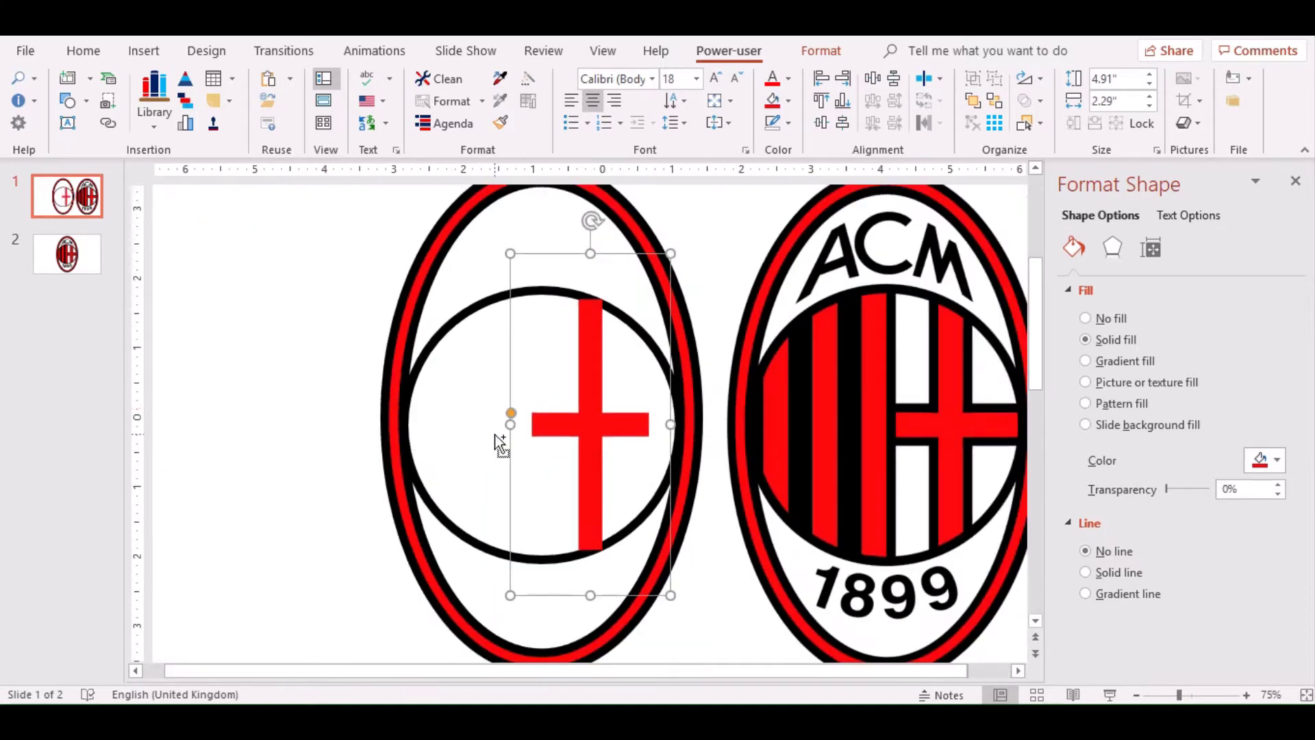
# Nudge the cross slightly right and keep its fill red.
pyautogui.moveTo(579, 421); pyautogui.dragTo(601, 424)
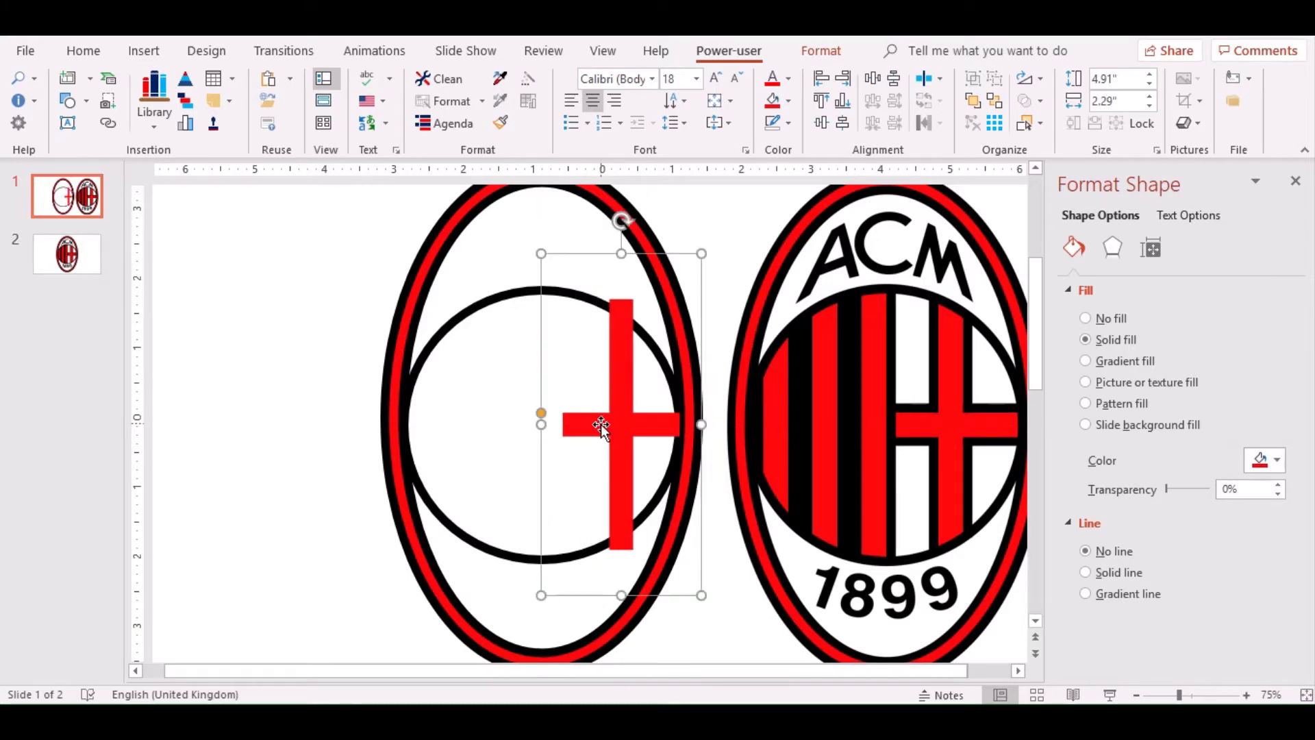
pyautogui.click(793, 99)
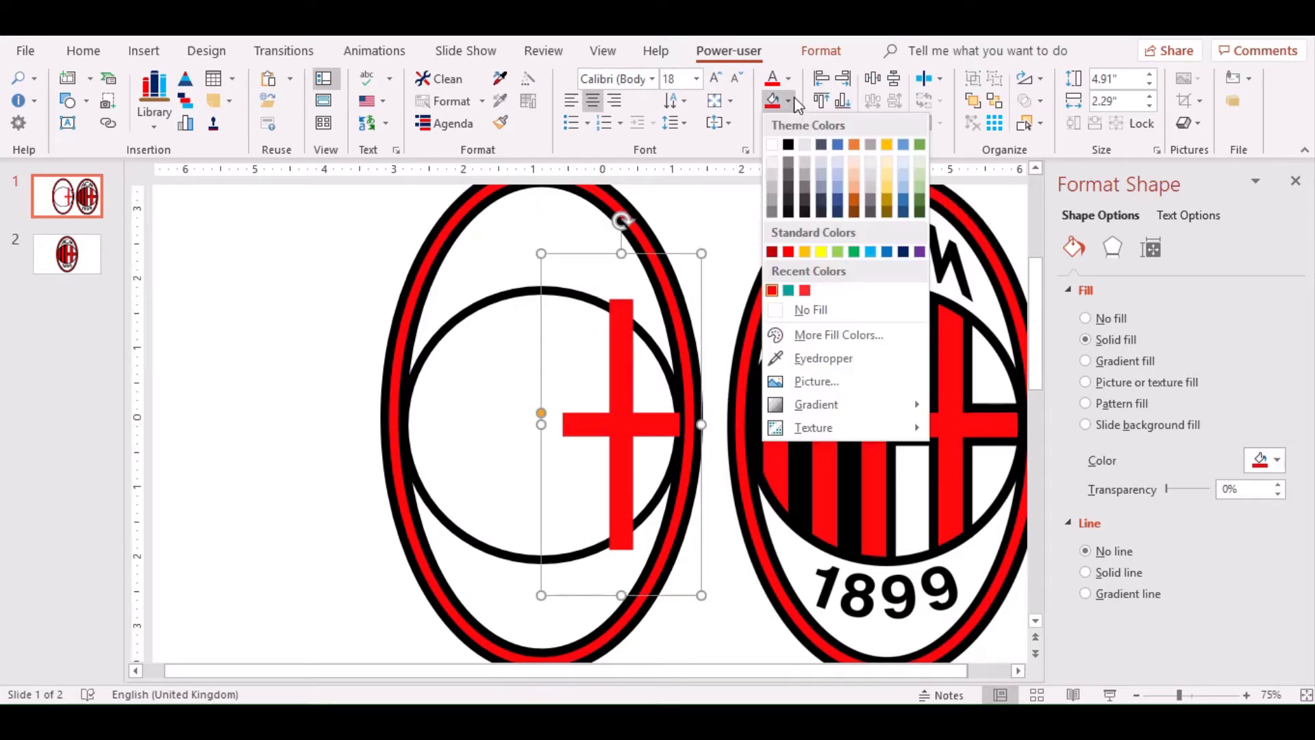
pyautogui.click(804, 145)
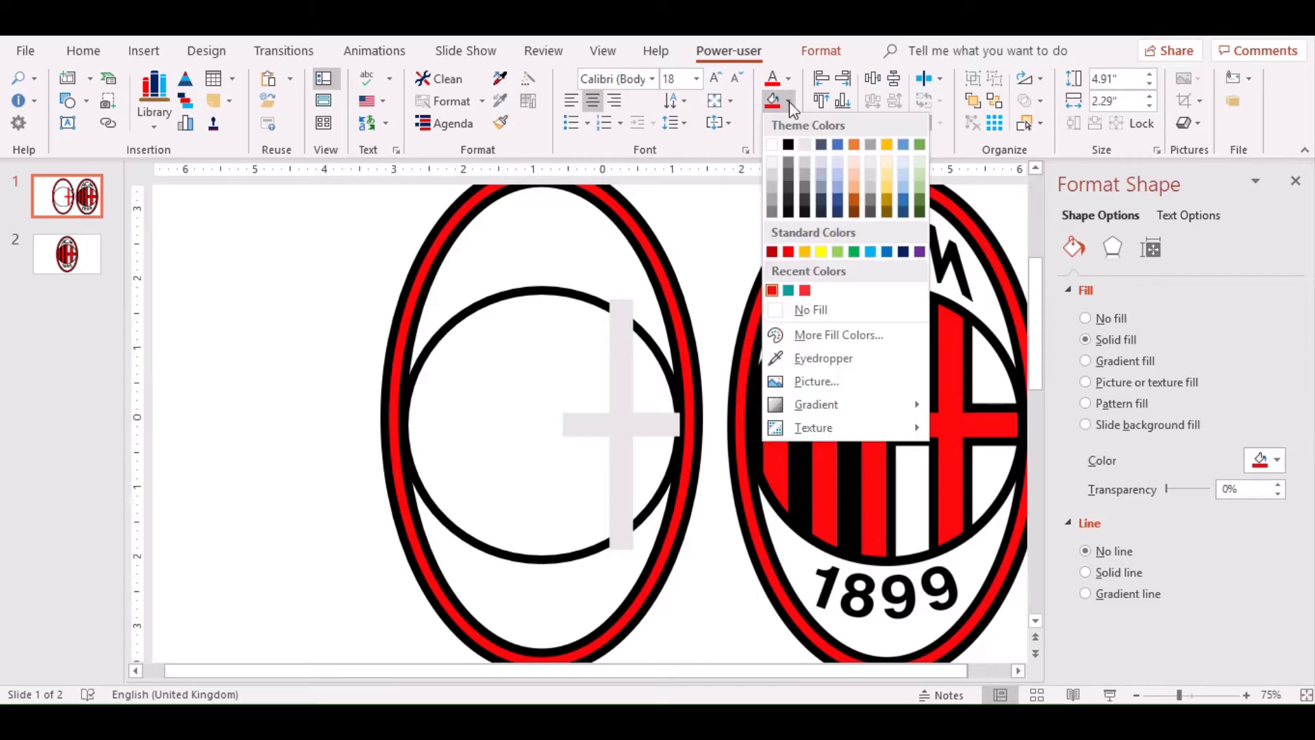
pyautogui.click(789, 102)
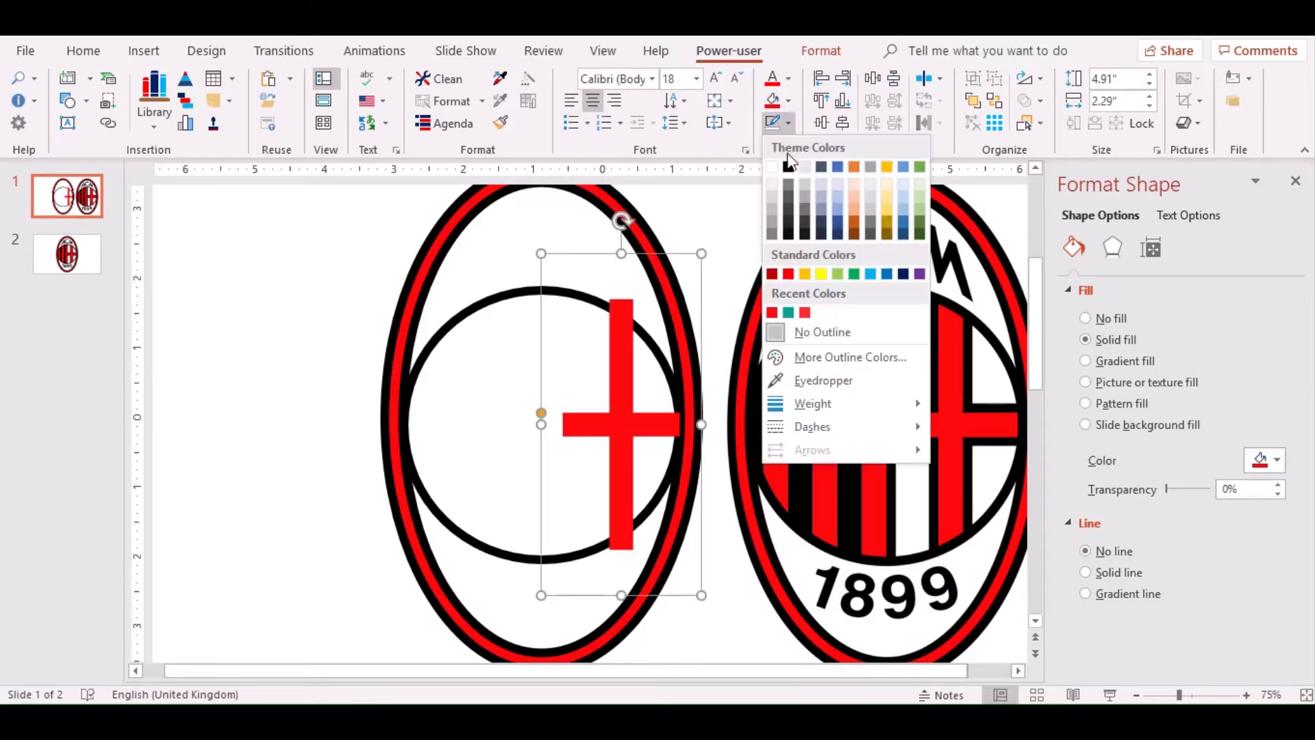
pyautogui.click(789, 164)
# Give the red cross a black outline 7 pt wide.
pyautogui.click(787, 125)
pyautogui.moveTo(812, 402)
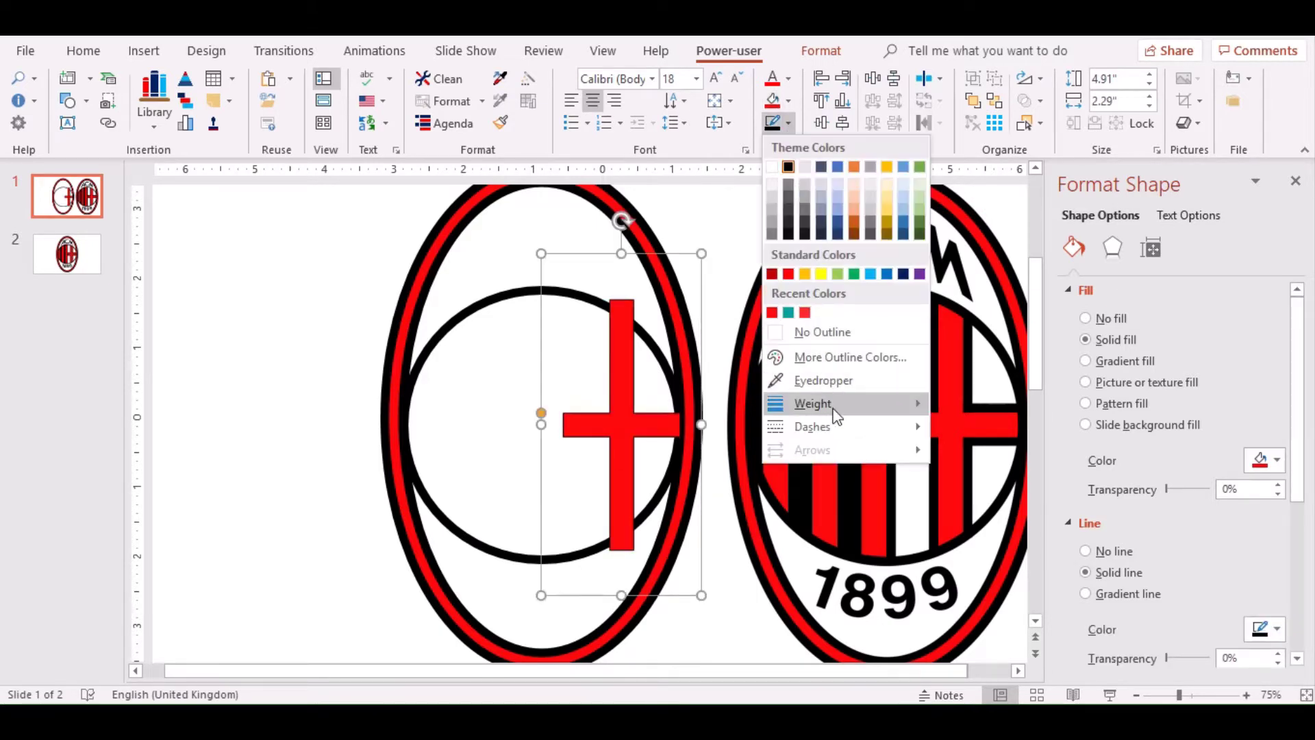
pyautogui.click(1025, 577)
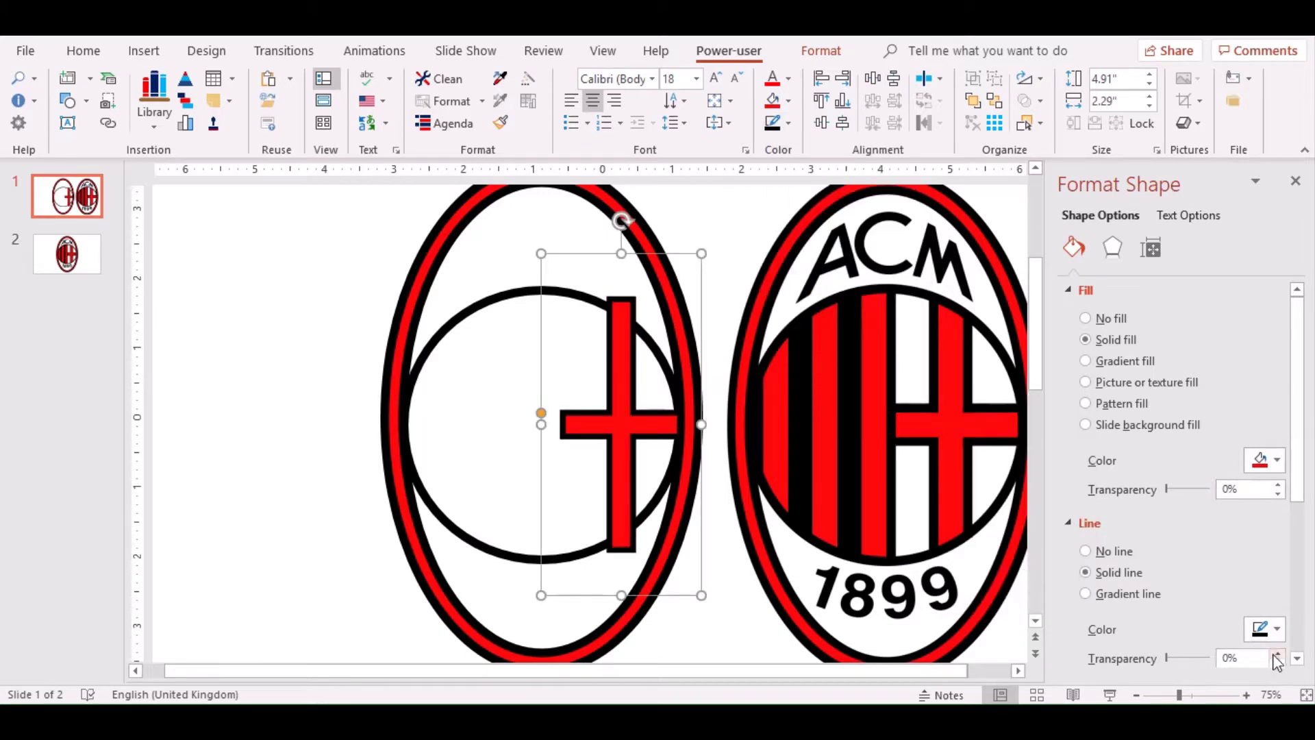
pyautogui.scroll(-2, 1248, 597)
pyautogui.scroll(-1, 1259, 534)
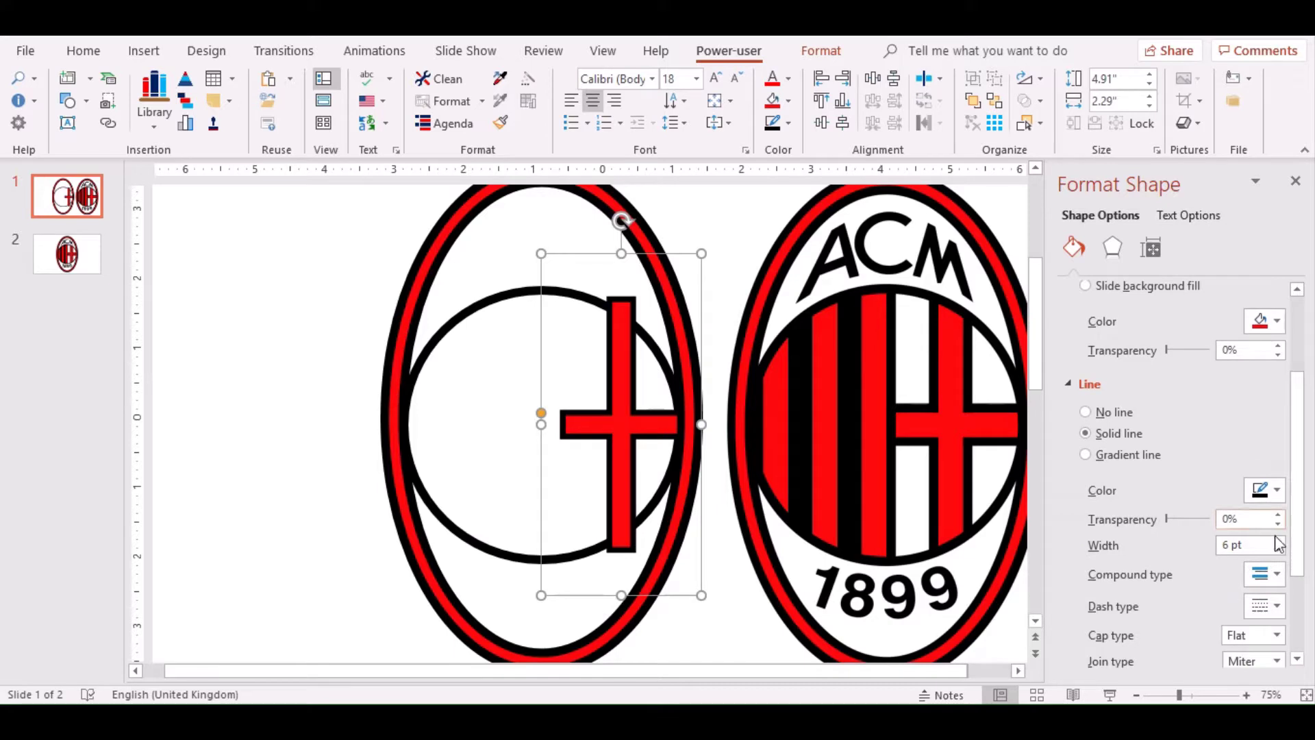
pyautogui.click(1278, 540)
pyautogui.click(1278, 541)
pyautogui.click(1278, 541)
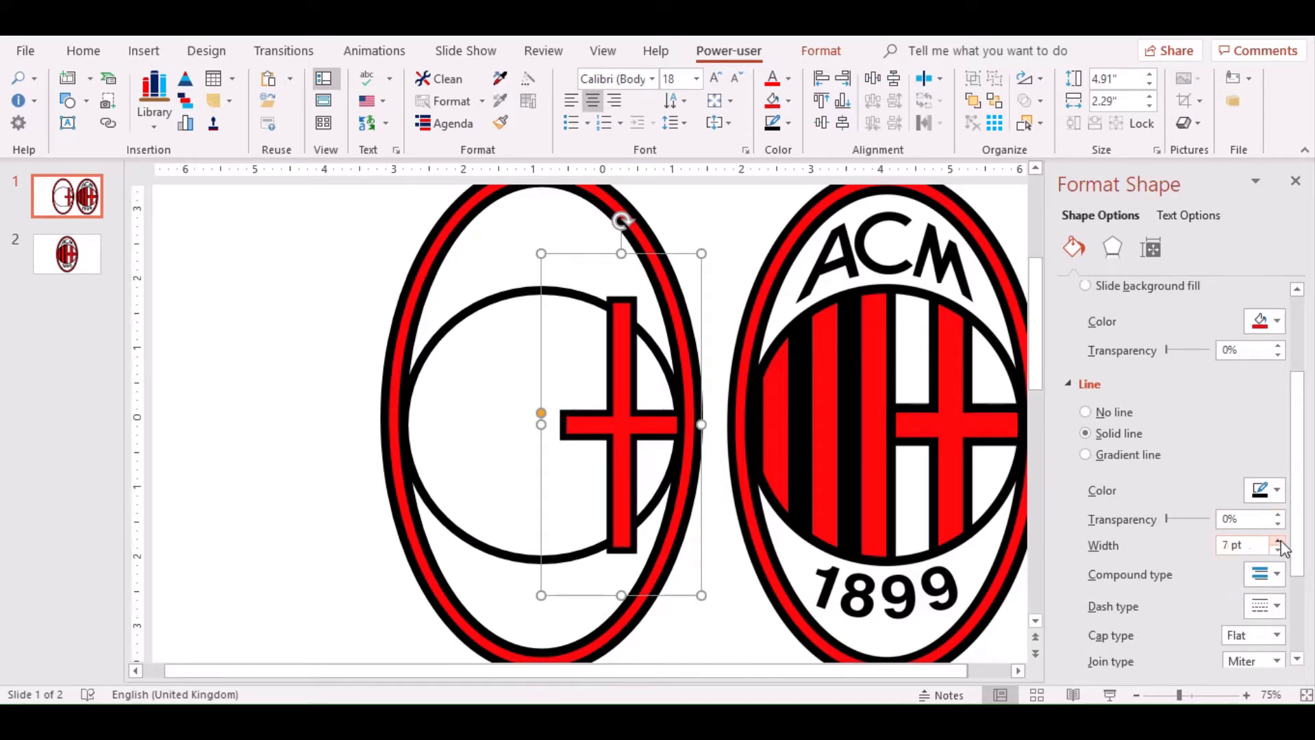
# Thin the cross arms and stretch it to 2.65" so its arm reaches the circle's right edge.
pyautogui.moveTo(541, 413); pyautogui.dragTo(541, 414)
pyautogui.moveTo(619, 425); pyautogui.dragTo(606, 425)
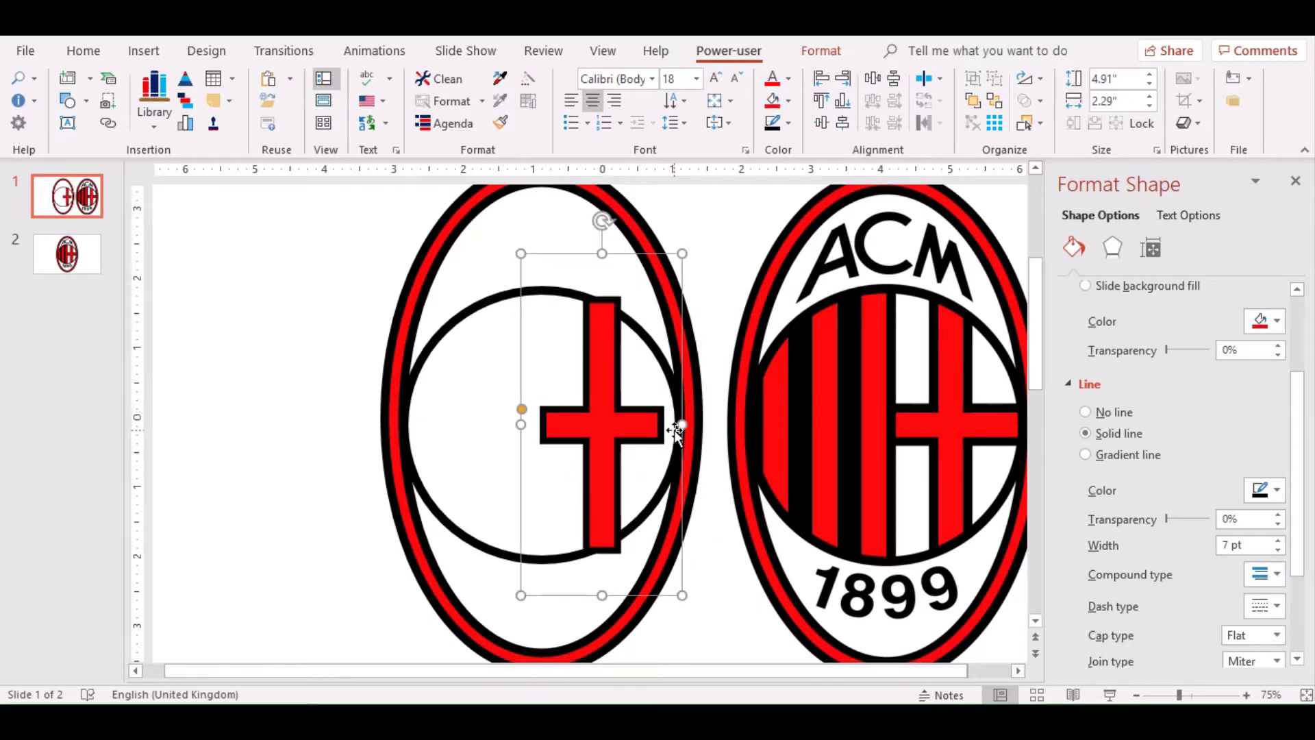
pyautogui.click(685, 429)
pyautogui.click(626, 419)
pyautogui.moveTo(684, 425); pyautogui.dragTo(706, 425)
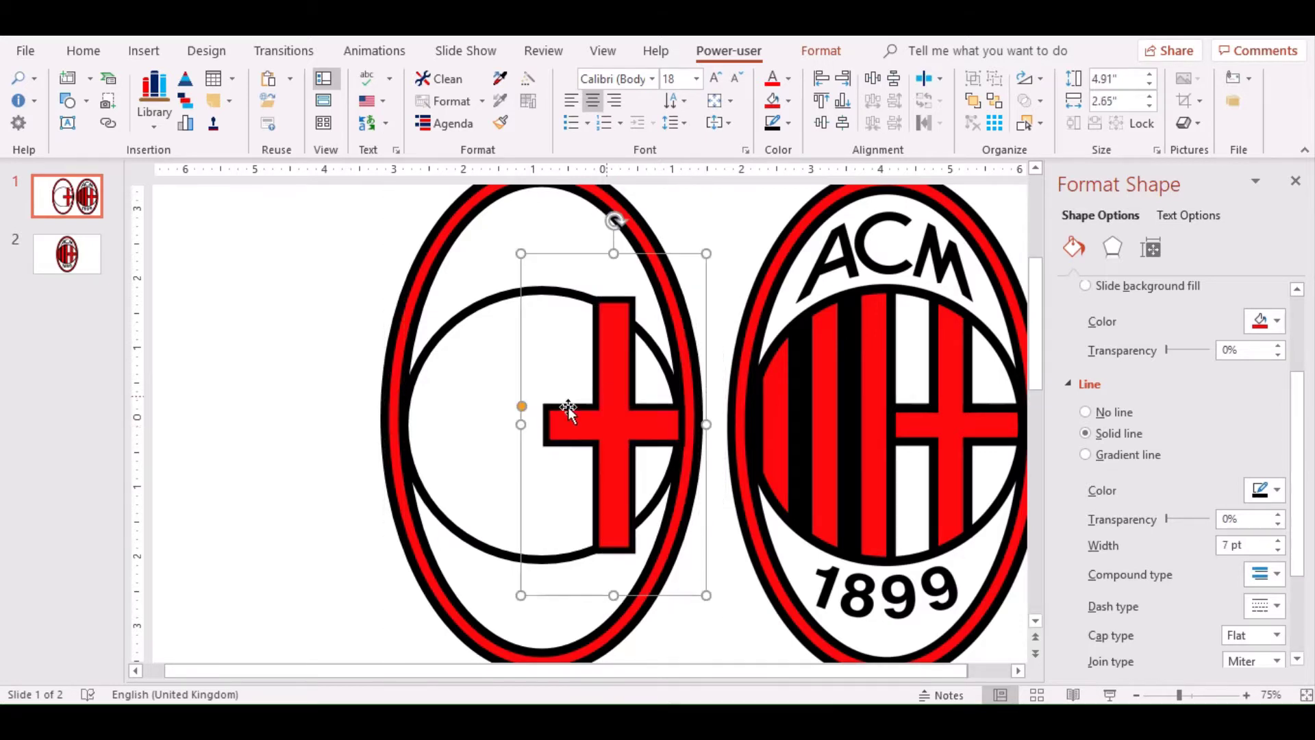
pyautogui.moveTo(521, 411); pyautogui.dragTo(528, 417)
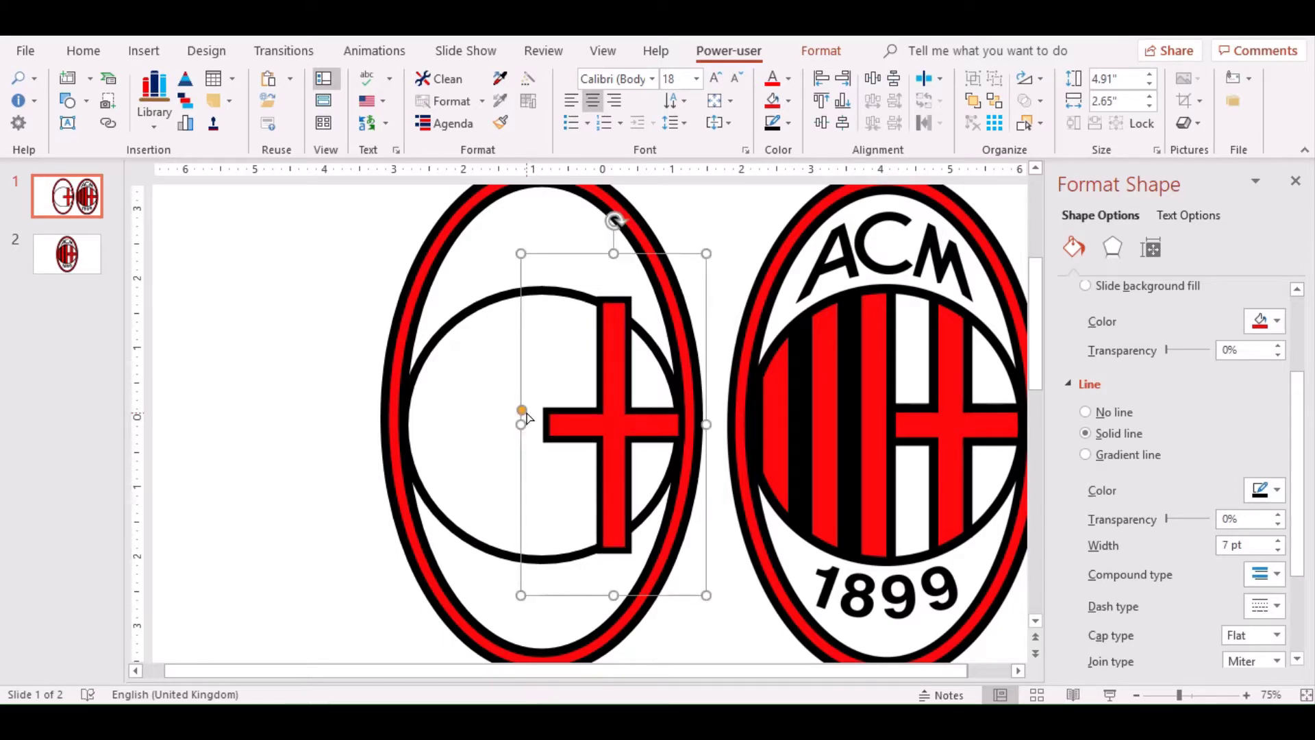
pyautogui.click(327, 352)
# Draw a thin vertical rectangle, 3.88" tall, down the middle of the left circle.
pyautogui.click(144, 51)
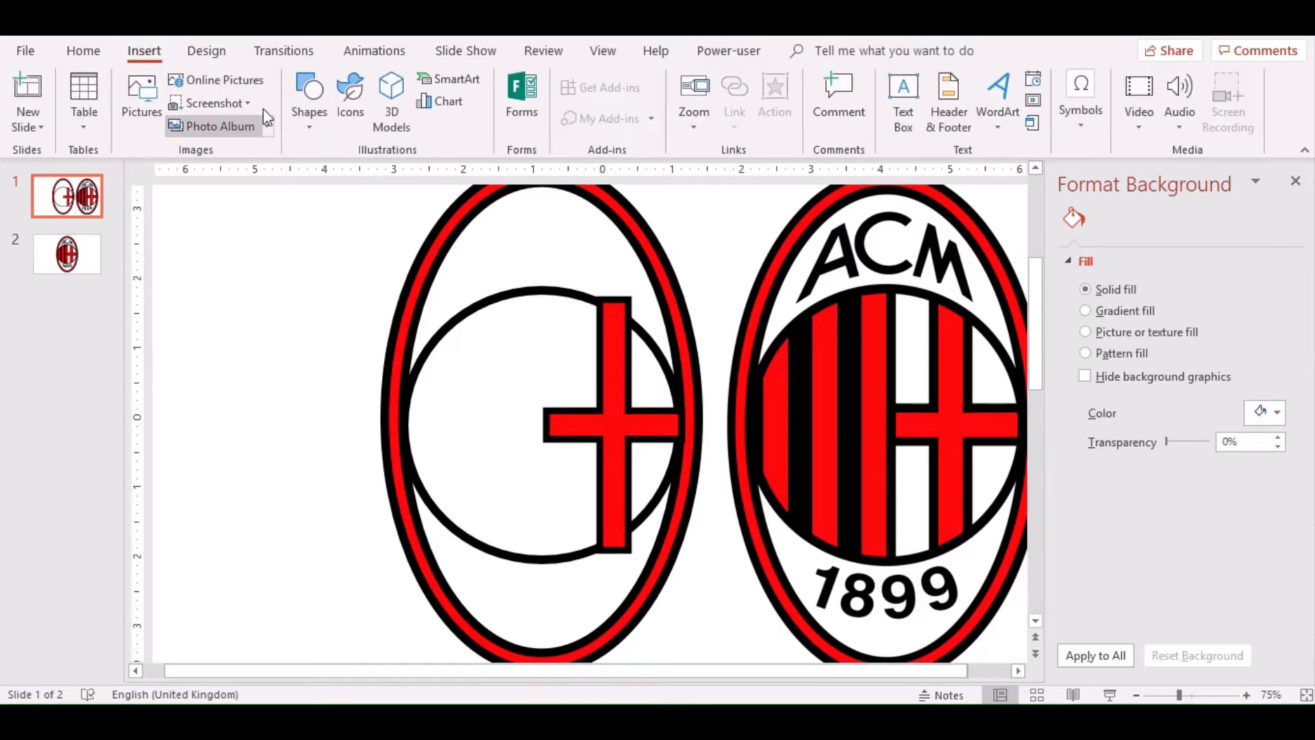
pyautogui.click(309, 96)
pyautogui.click(379, 173)
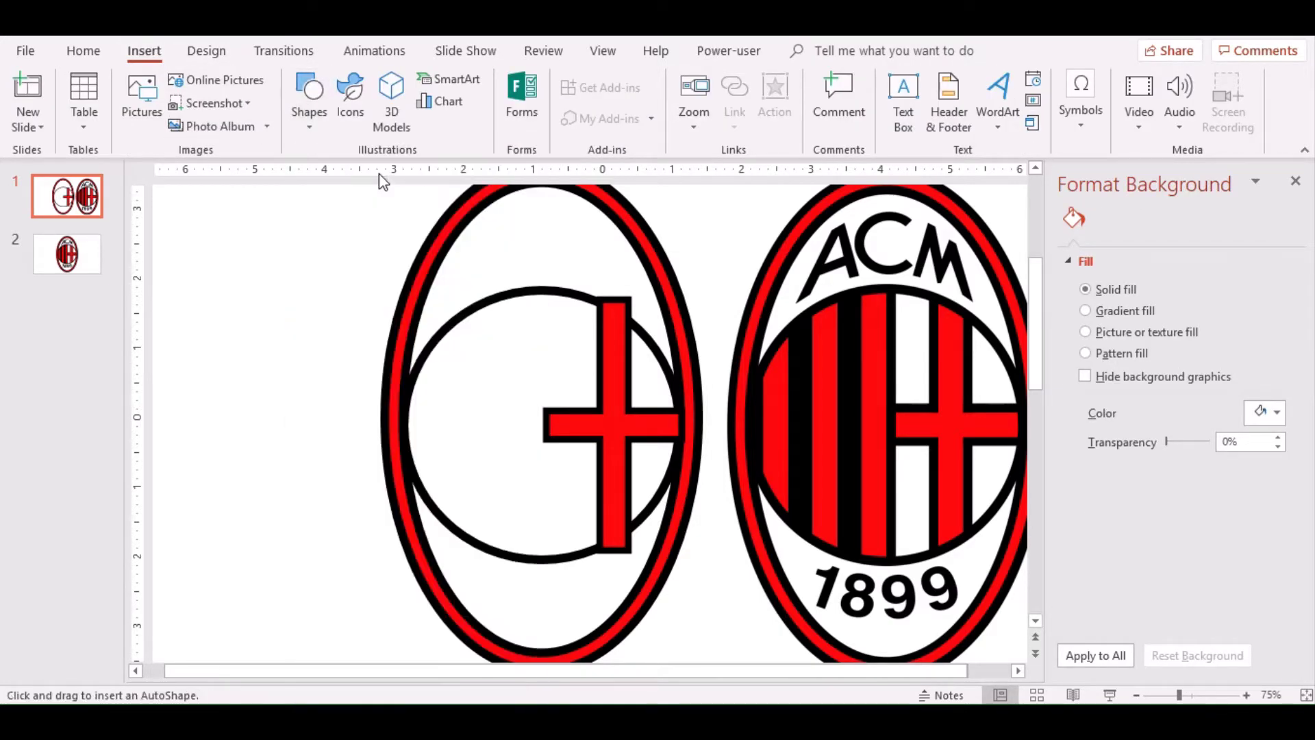
pyautogui.moveTo(532, 293); pyautogui.dragTo(540, 556)
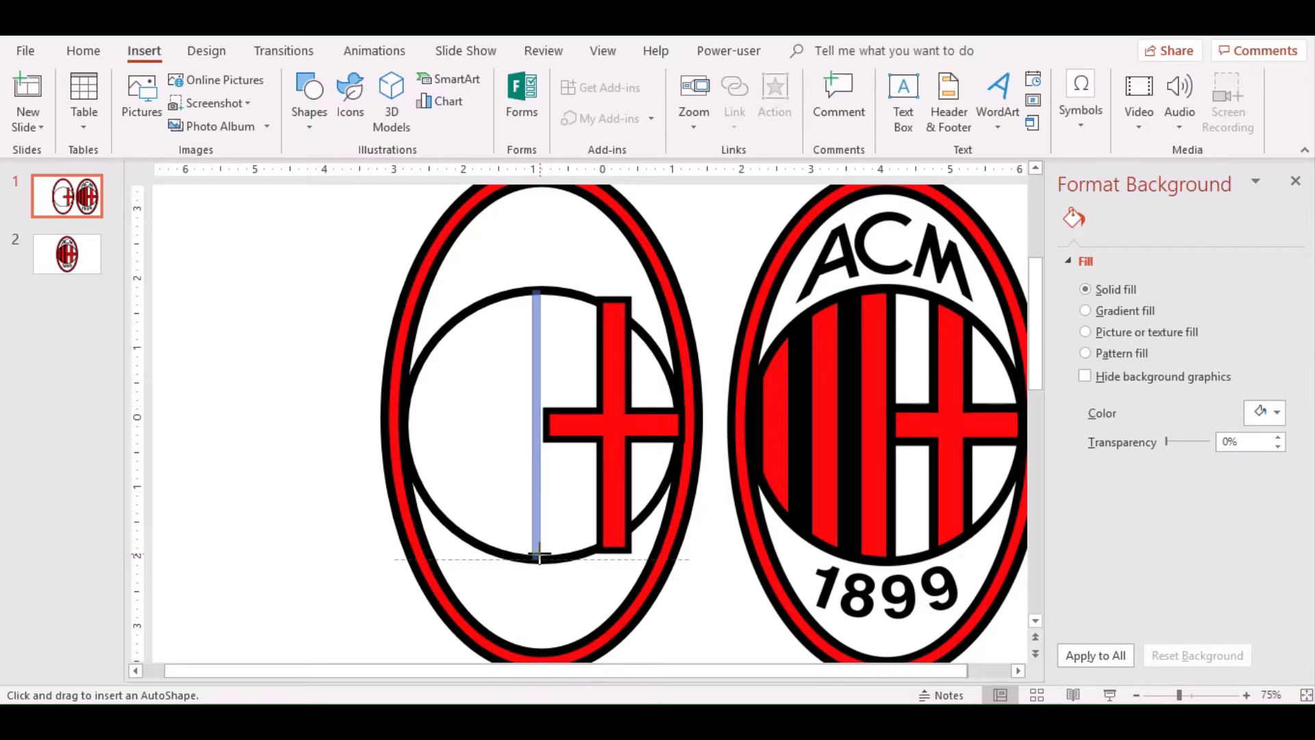
pyautogui.moveTo(540, 556); pyautogui.dragTo(540, 558)
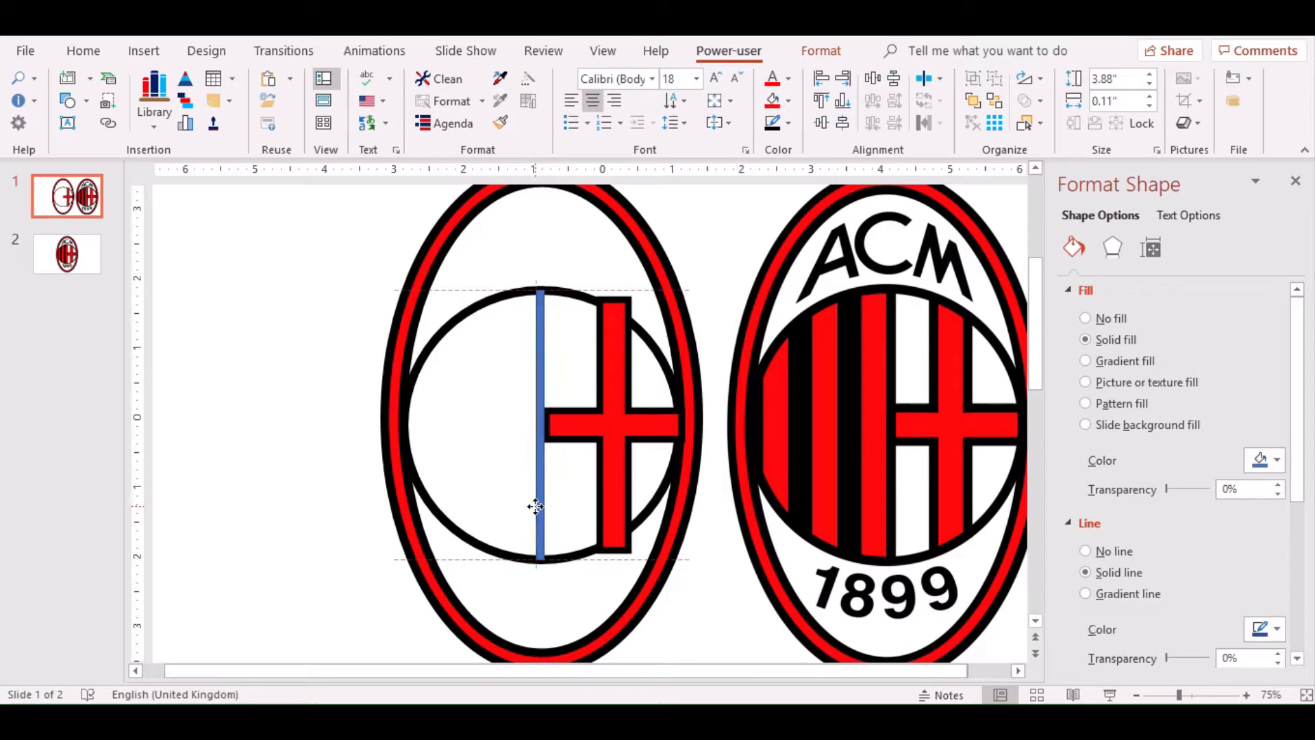
pyautogui.moveTo(539, 506); pyautogui.dragTo(536, 506)
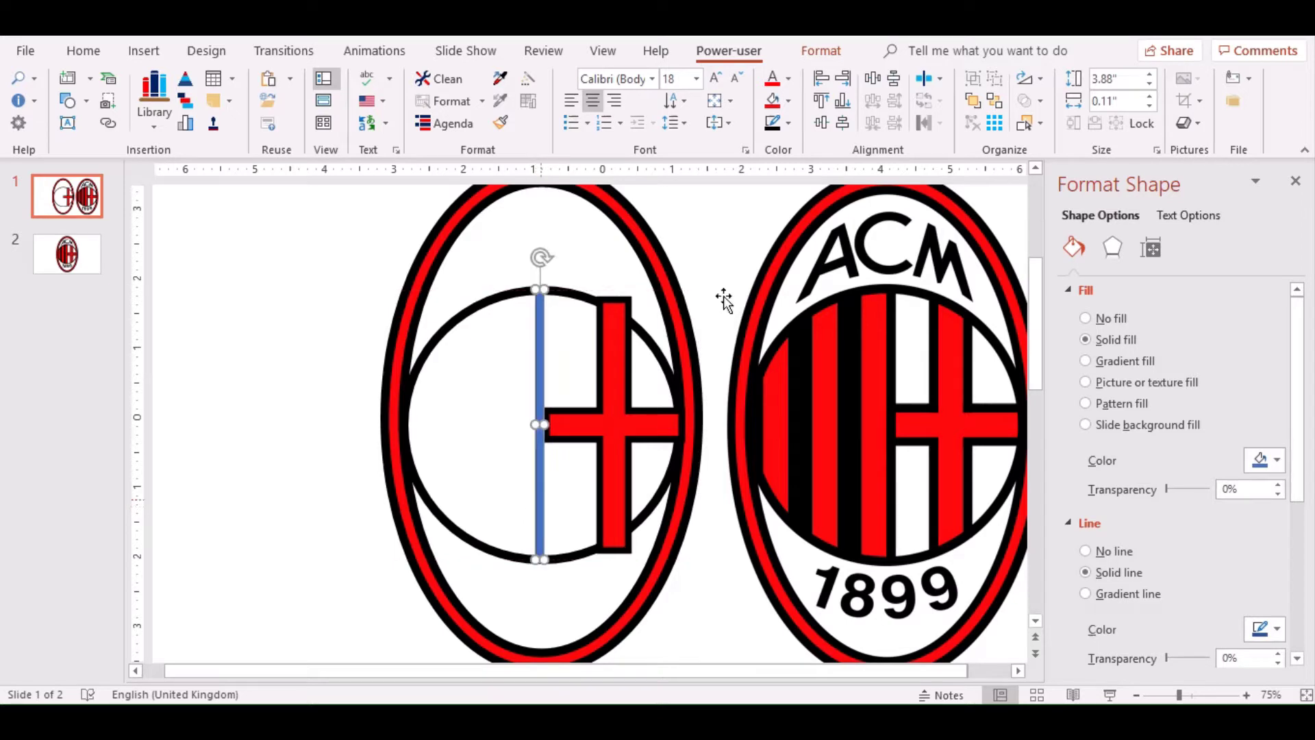
# Fill the bar black and paste a duplicate of it.
pyautogui.click(788, 100)
pyautogui.click(787, 144)
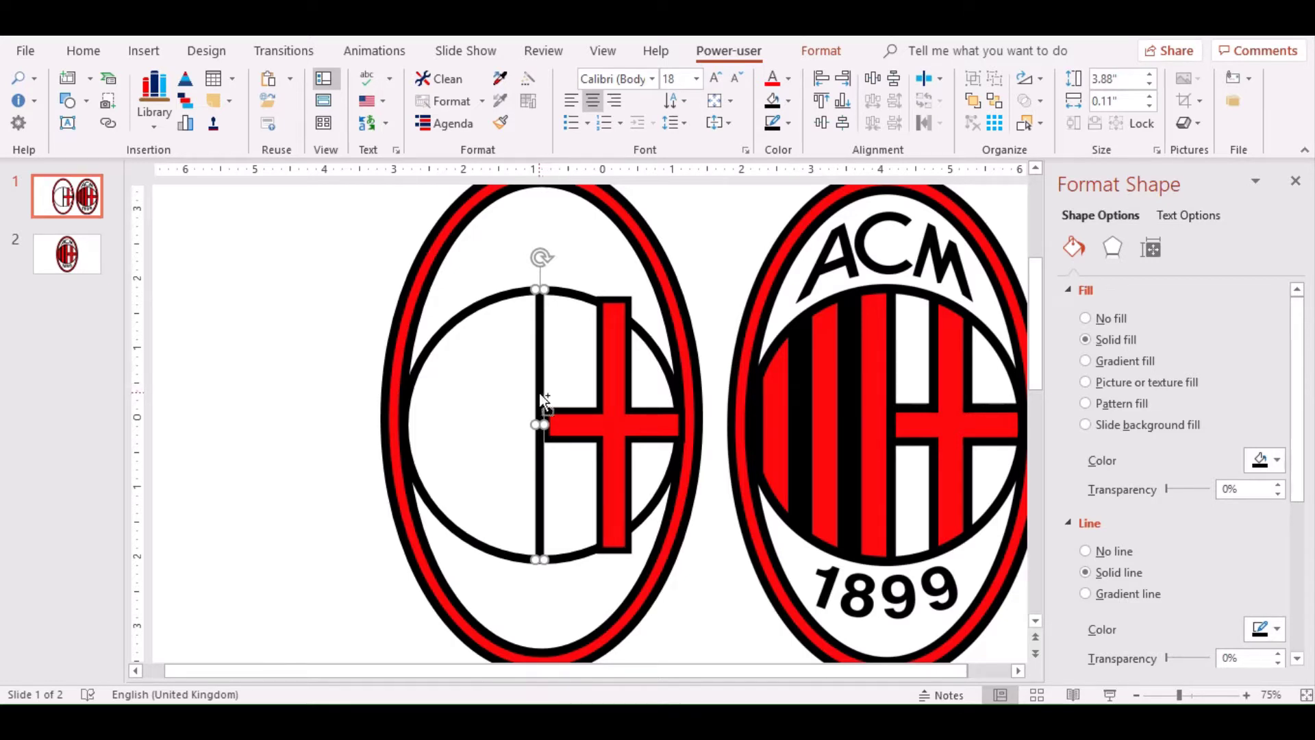
pyautogui.hotkey('ctrl', 'c')
pyautogui.hotkey('ctrl', 'v')
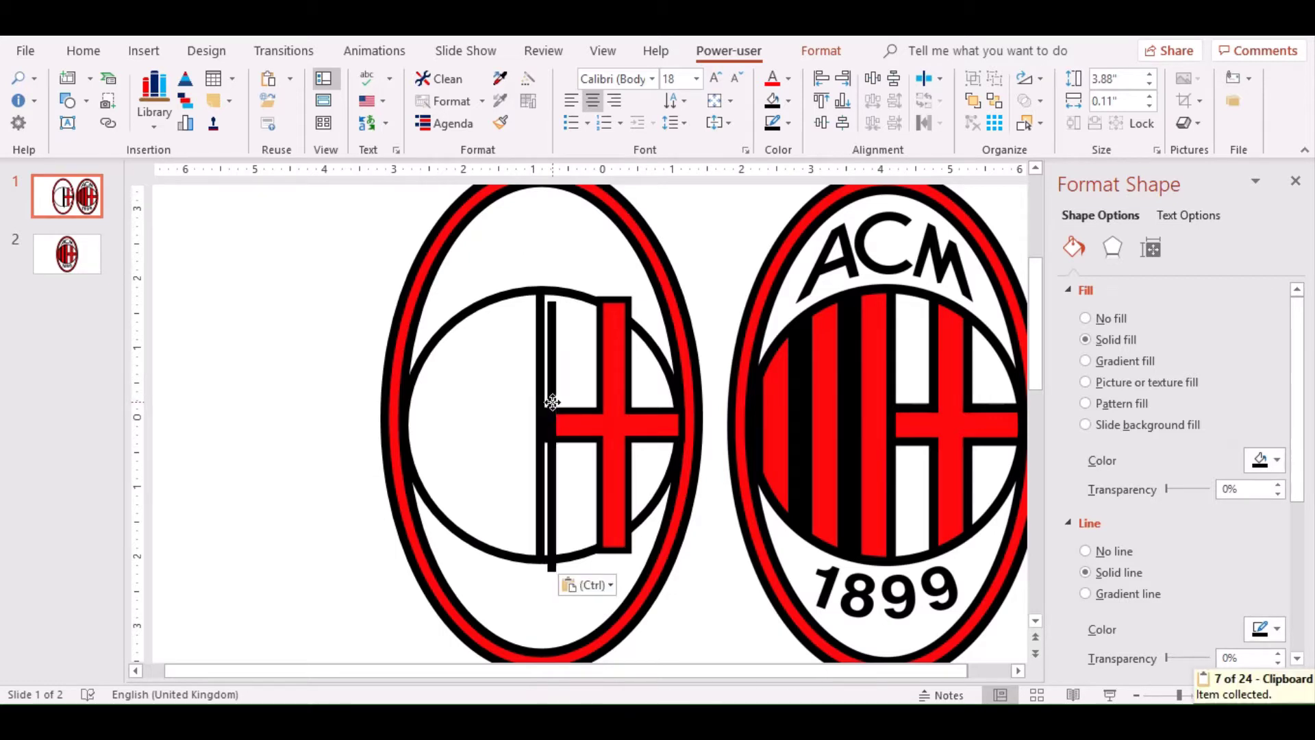
# Line the duplicate bar up with the original, fill it red and remove its outline.
pyautogui.moveTo(553, 402)
pyautogui.mouseDown()
pyautogui.moveTo(533, 395)
pyautogui.moveTo(509, 422)
pyautogui.mouseUp()
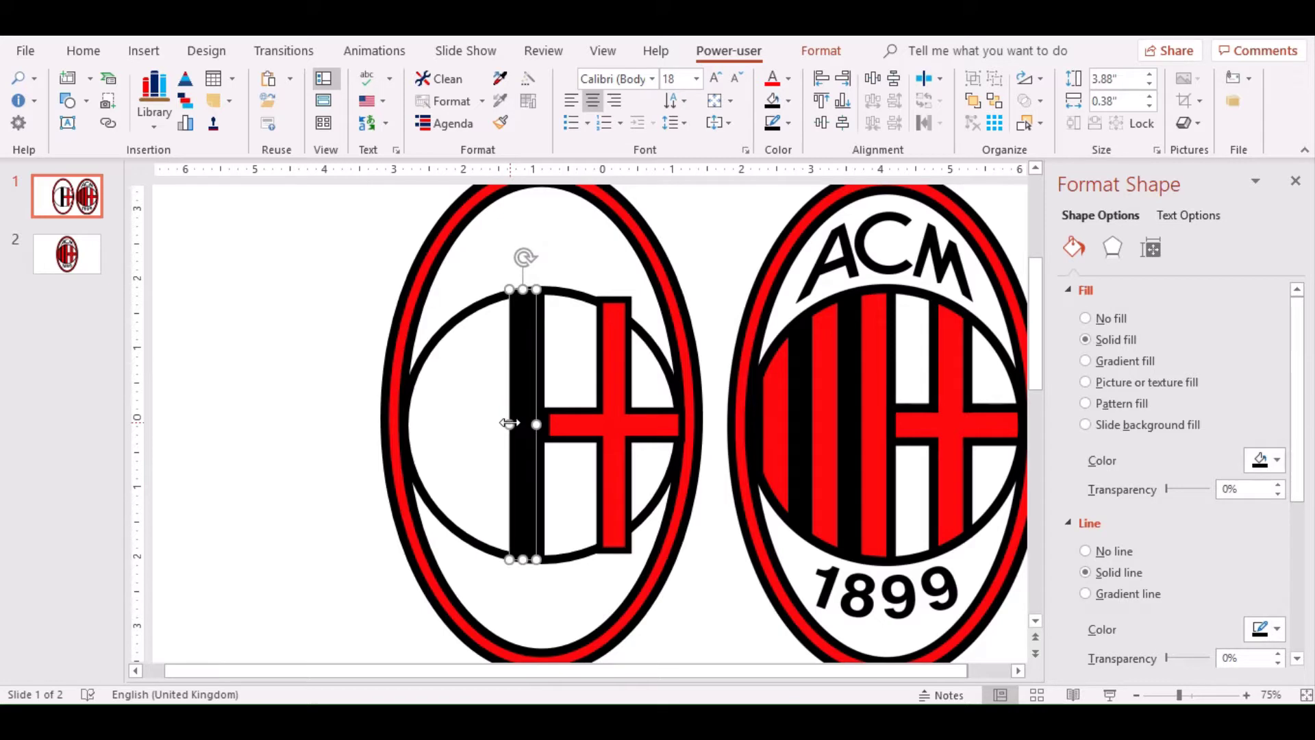
pyautogui.click(788, 101)
pyautogui.click(773, 288)
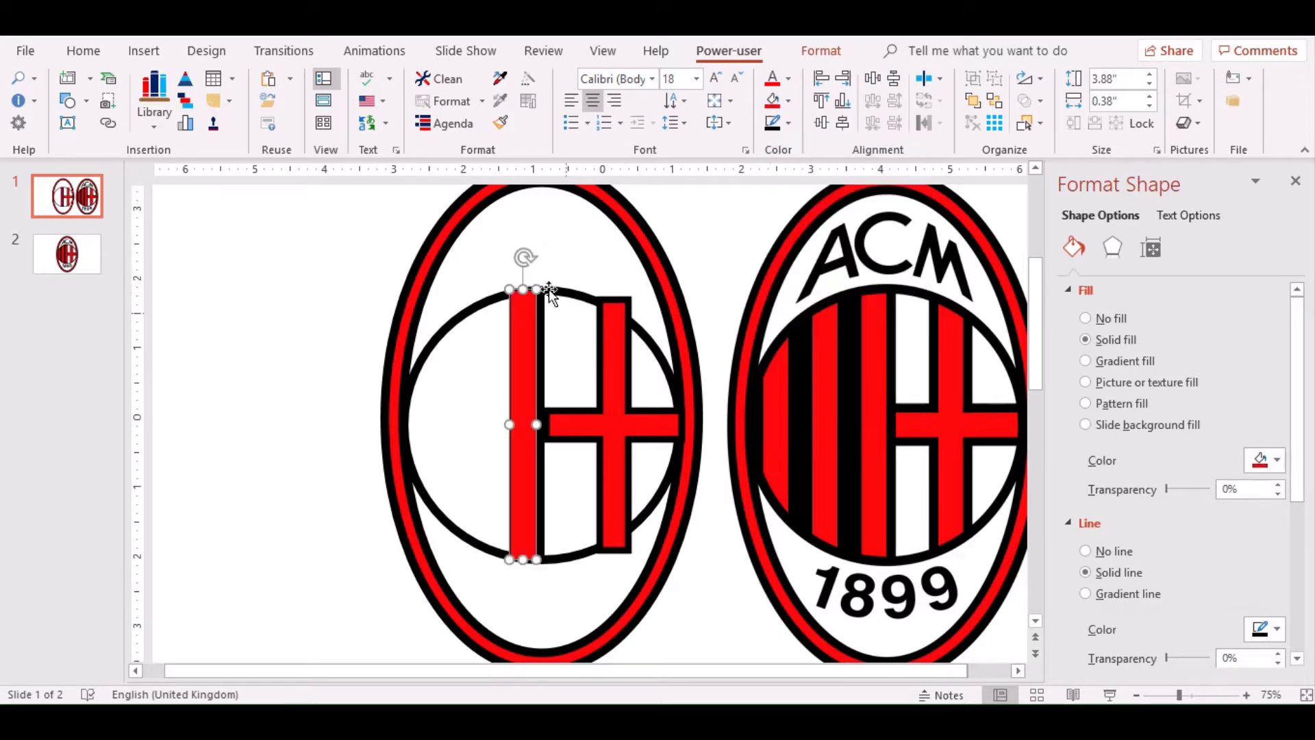
pyautogui.click(787, 122)
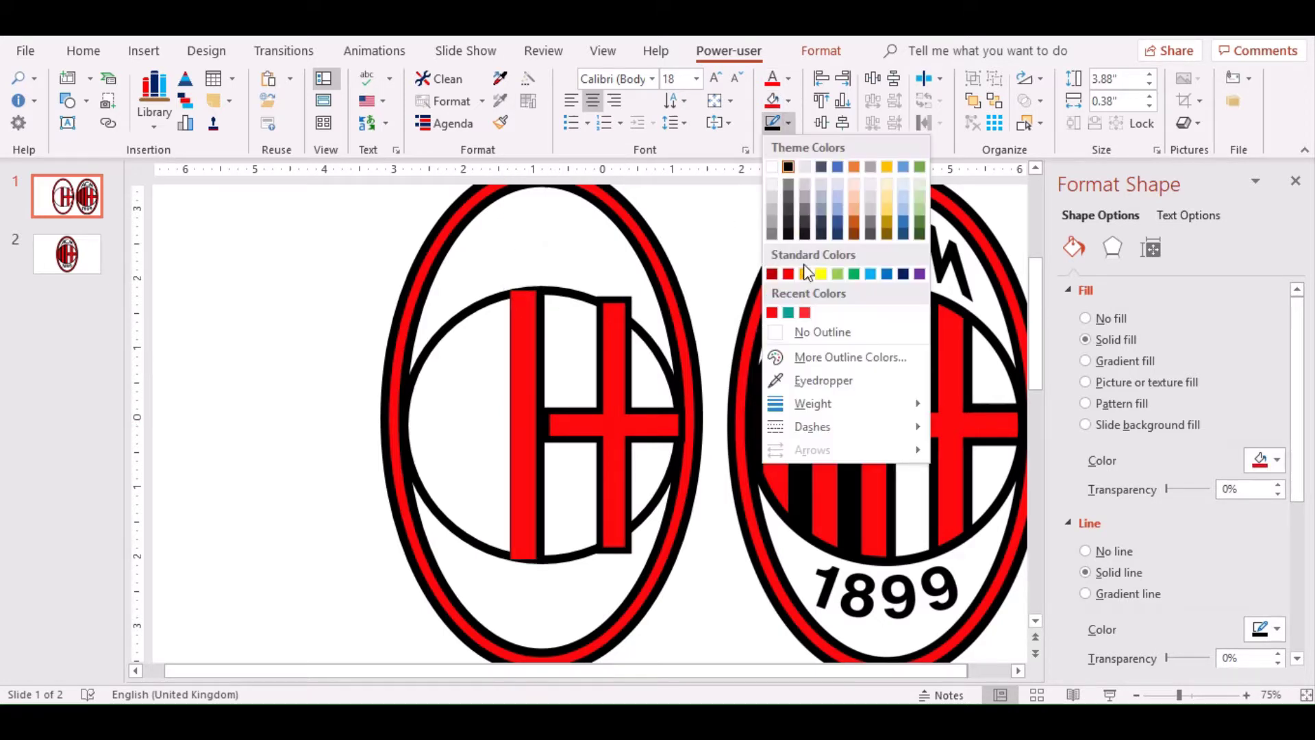
pyautogui.click(809, 332)
pyautogui.click(525, 364)
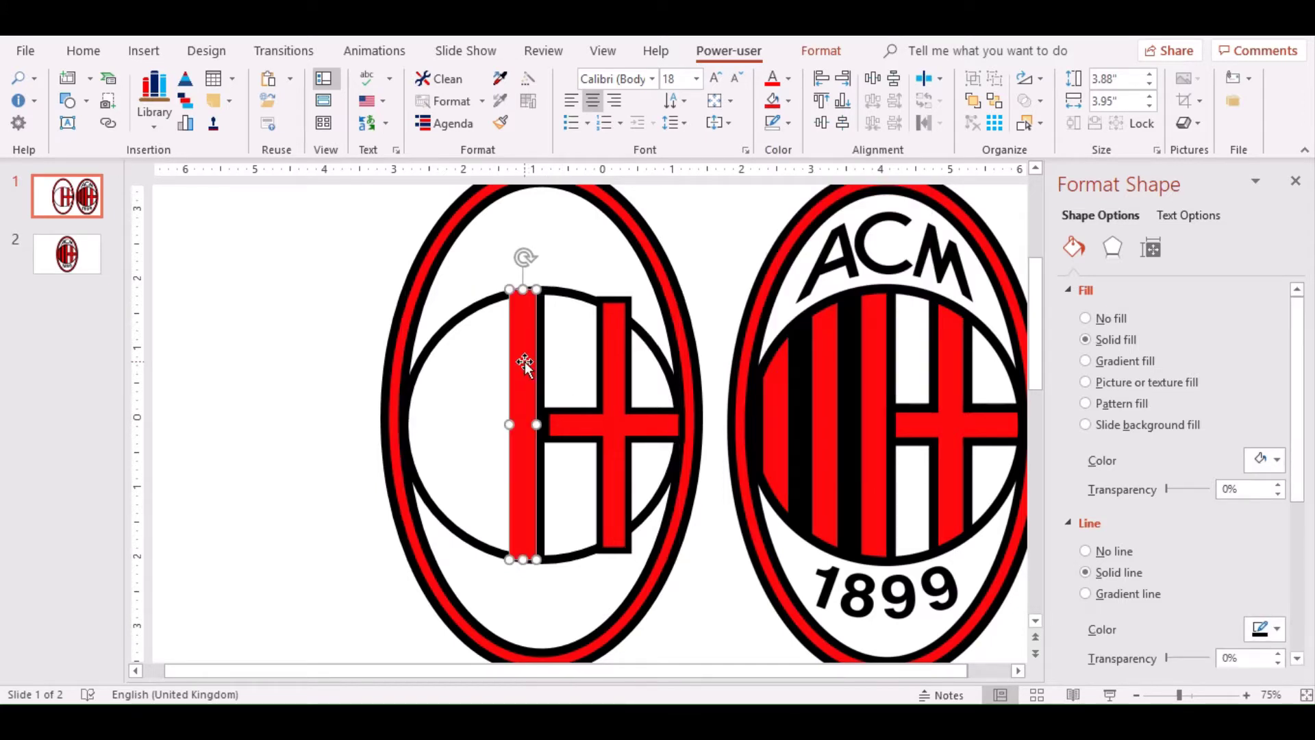
# Place a copy of the red bar just to its left and fill it black.
pyautogui.hotkey('ctrl', 'c')
pyautogui.hotkey('ctrl', 'v')
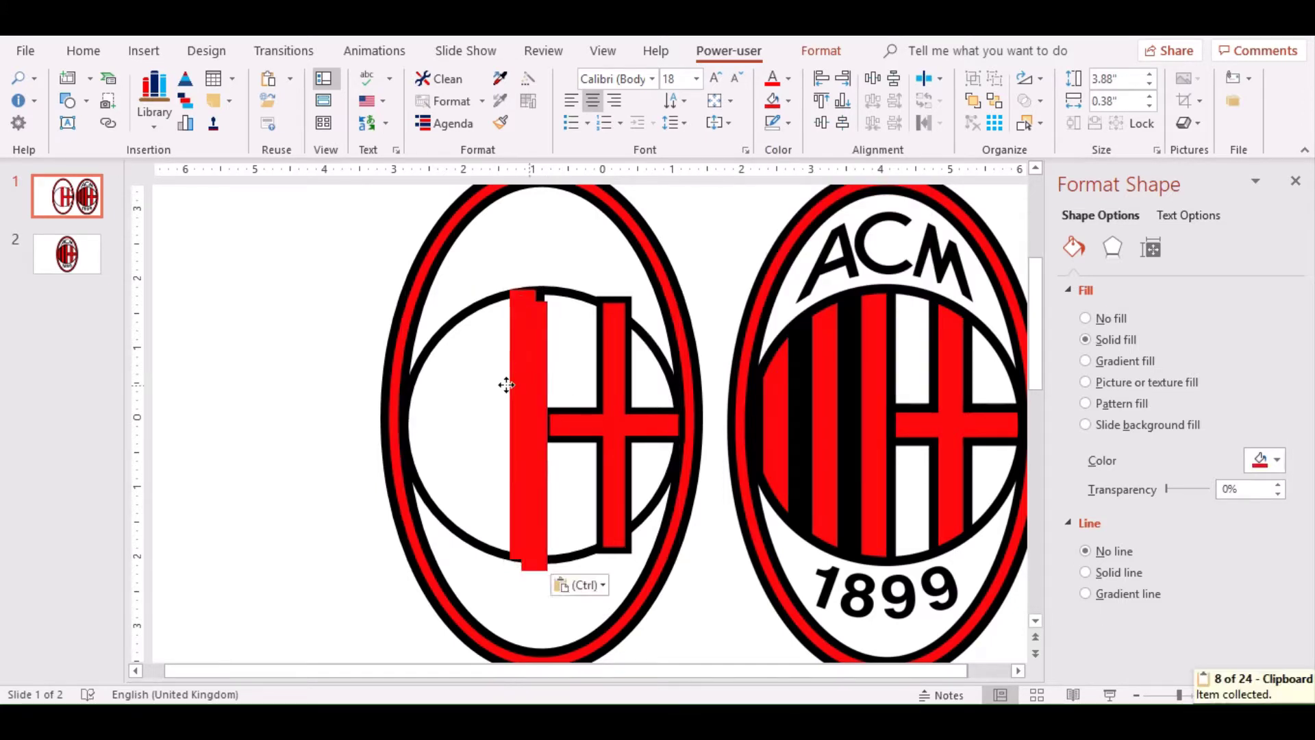
pyautogui.moveTo(505, 385); pyautogui.dragTo(492, 378)
pyautogui.click(789, 100)
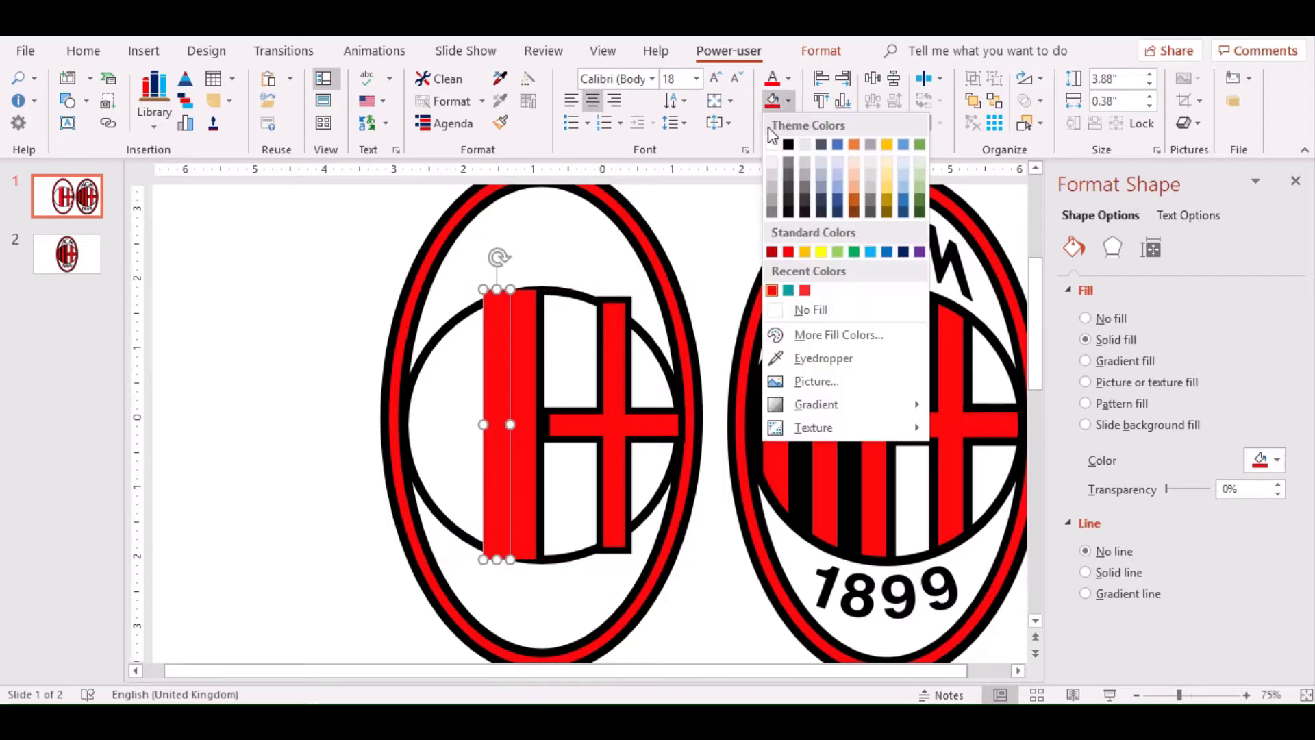
pyautogui.click(791, 148)
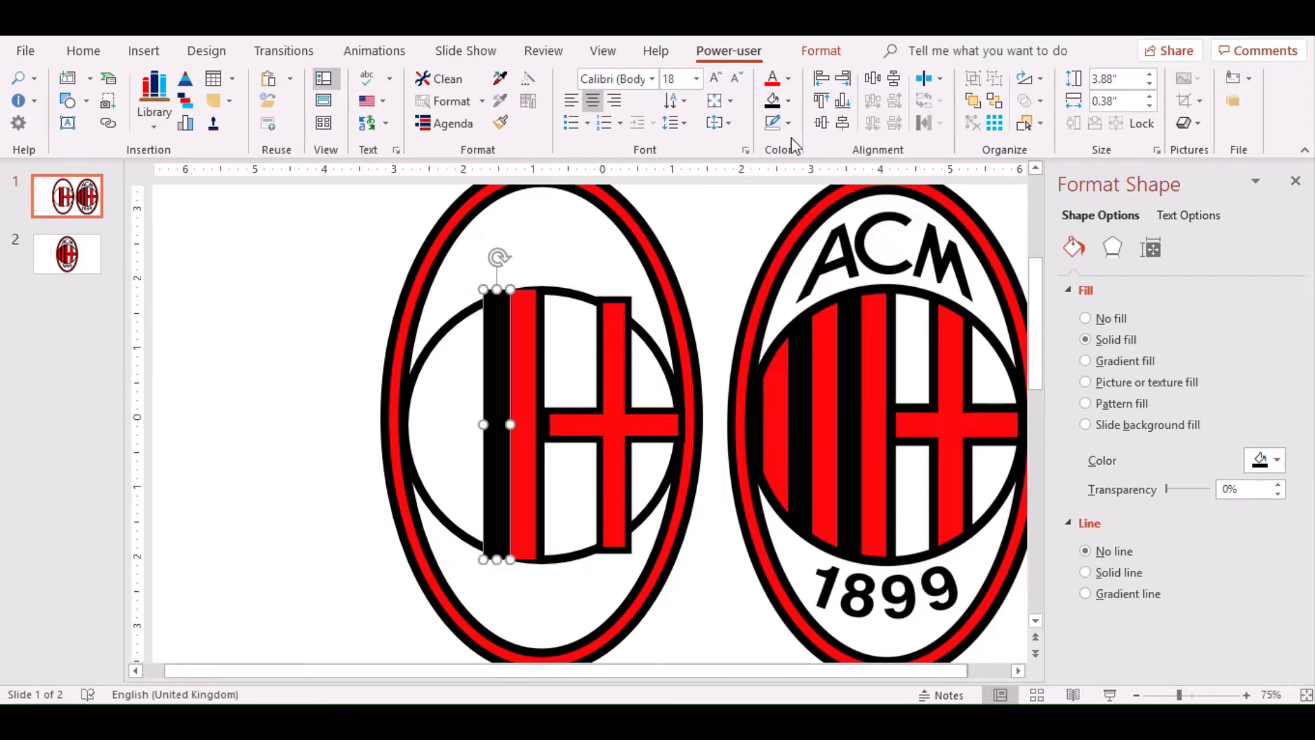
# Duplicate the black-red bar pair to the left, checking the four stripes against the original crest.
pyautogui.keyDown('ctrl'); pyautogui.click(528, 402); pyautogui.keyUp('ctrl')
pyautogui.hotkey('ctrl', 'c')
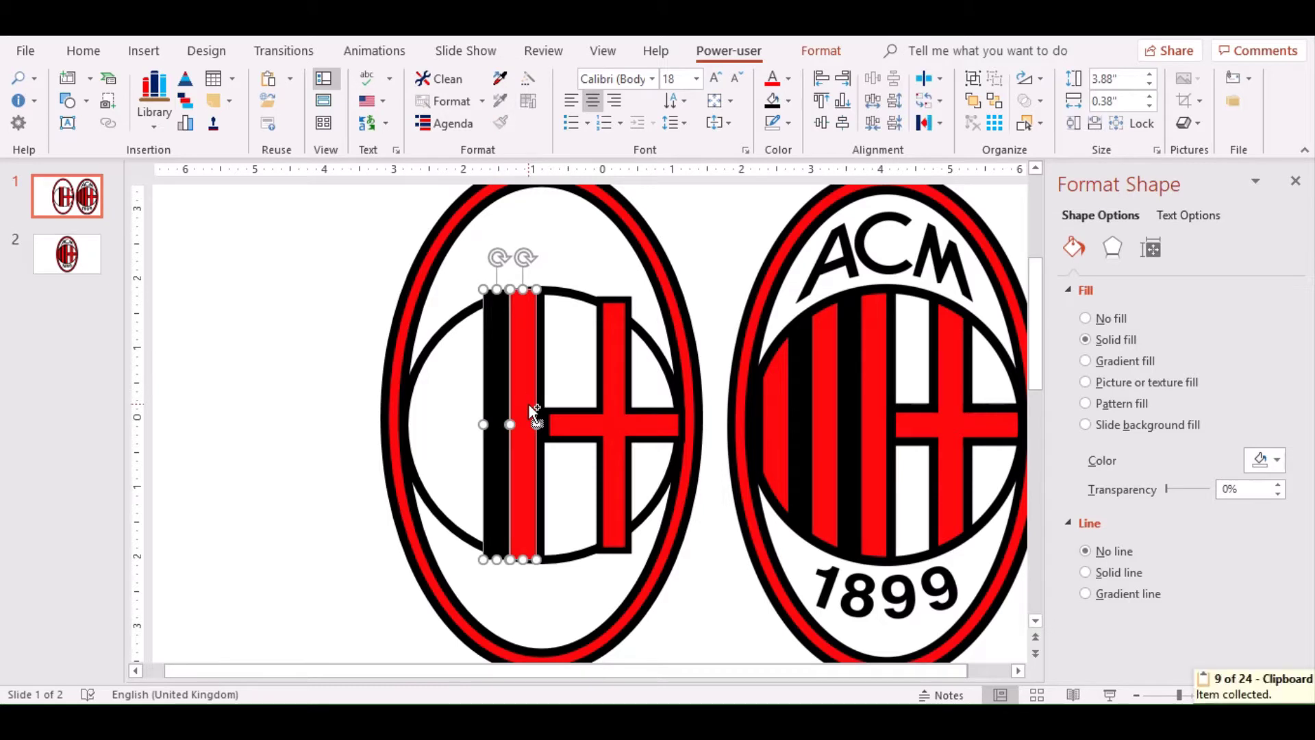
pyautogui.hotkey('ctrl', 'v')
pyautogui.moveTo(507, 410); pyautogui.dragTo(477, 397)
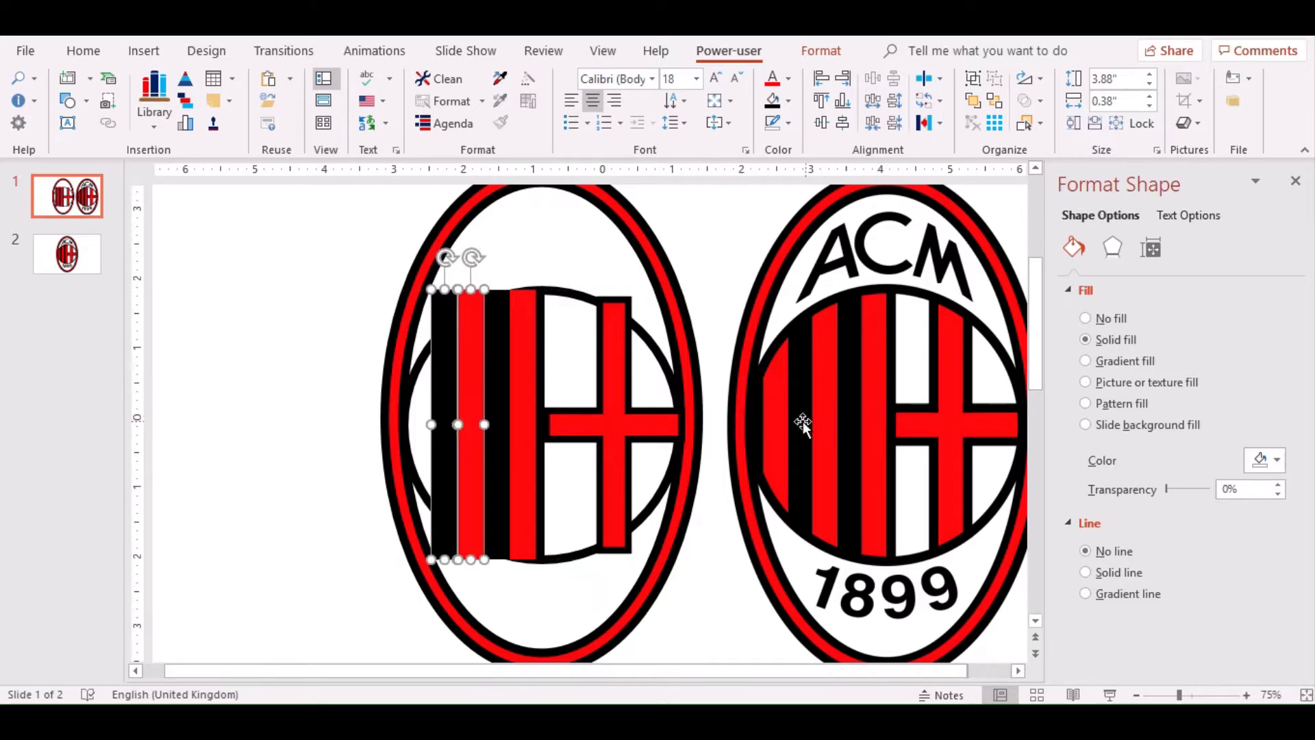
pyautogui.keyDown('shift'); pyautogui.click(507, 410); pyautogui.keyUp('shift')
pyautogui.keyDown('shift'); pyautogui.click(525, 410); pyautogui.keyUp('shift')
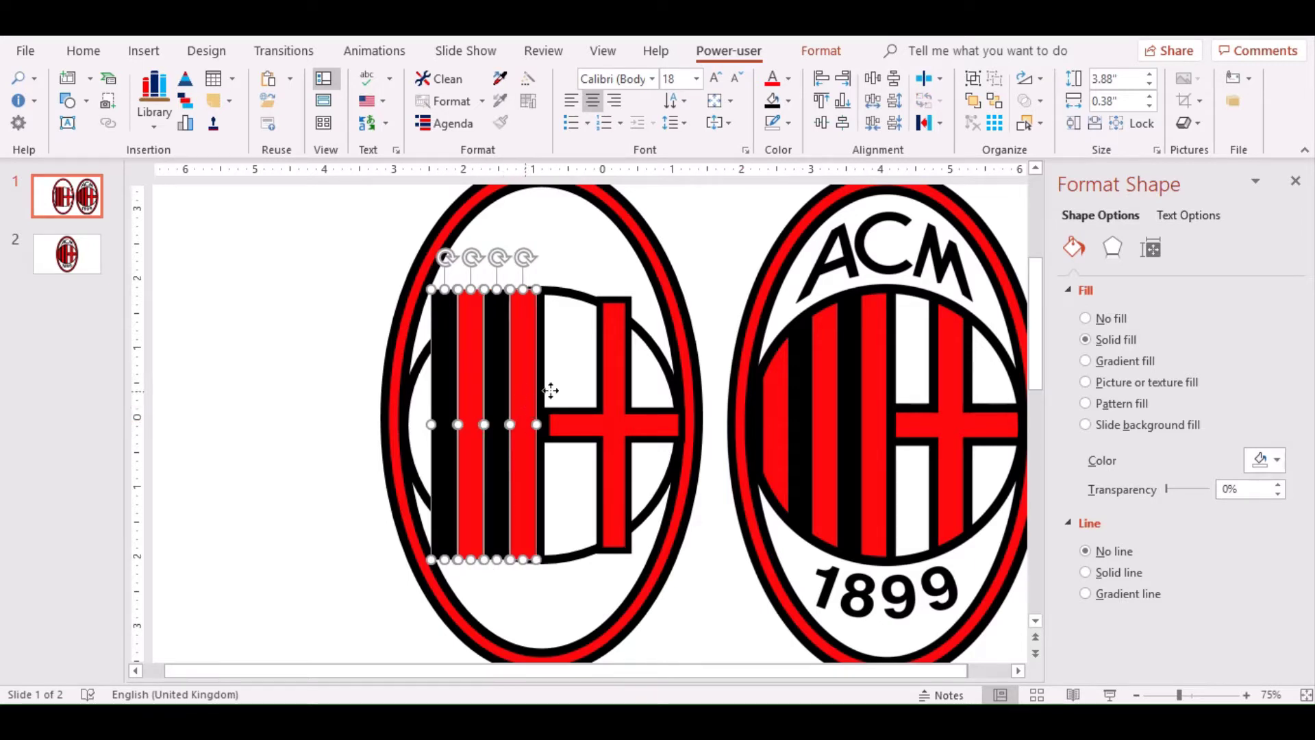
pyautogui.moveTo(551, 391); pyautogui.dragTo(878, 395)
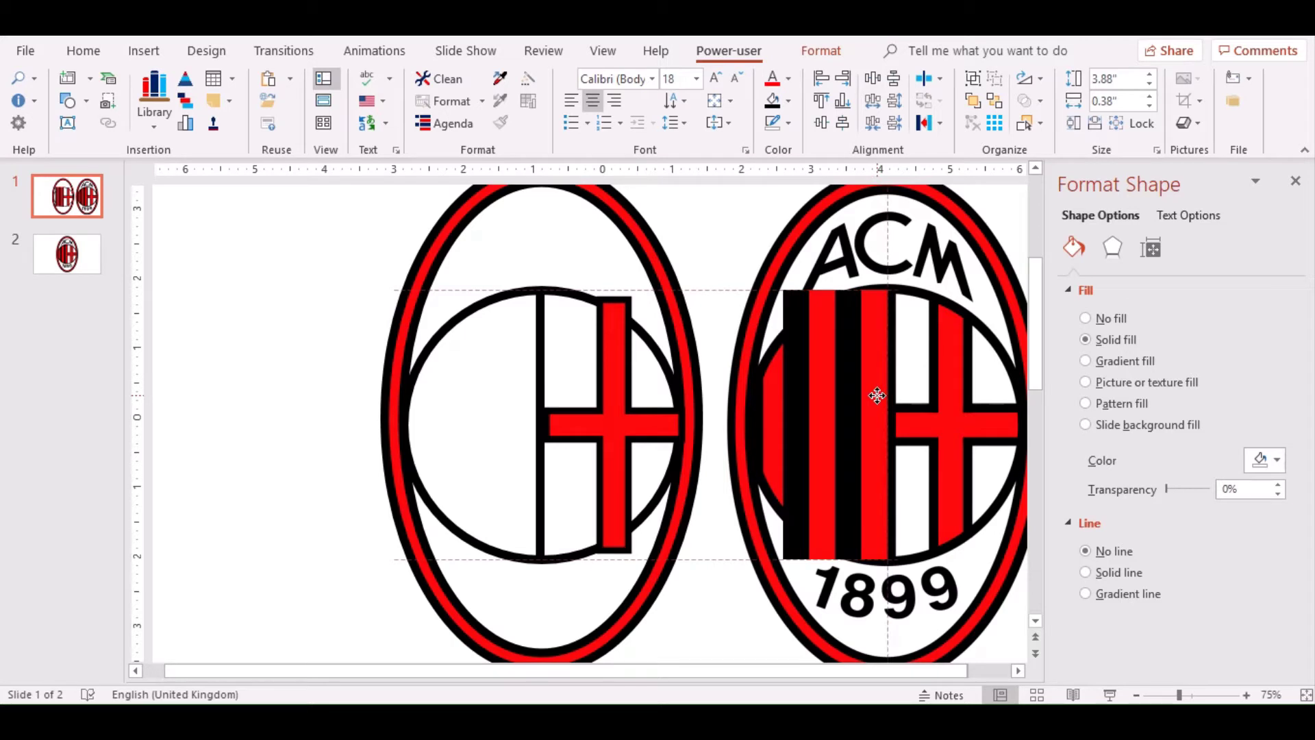
pyautogui.moveTo(877, 396); pyautogui.dragTo(528, 393)
# Add another black-red stripe pair at the far left of the stripes.
pyautogui.click(420, 413)
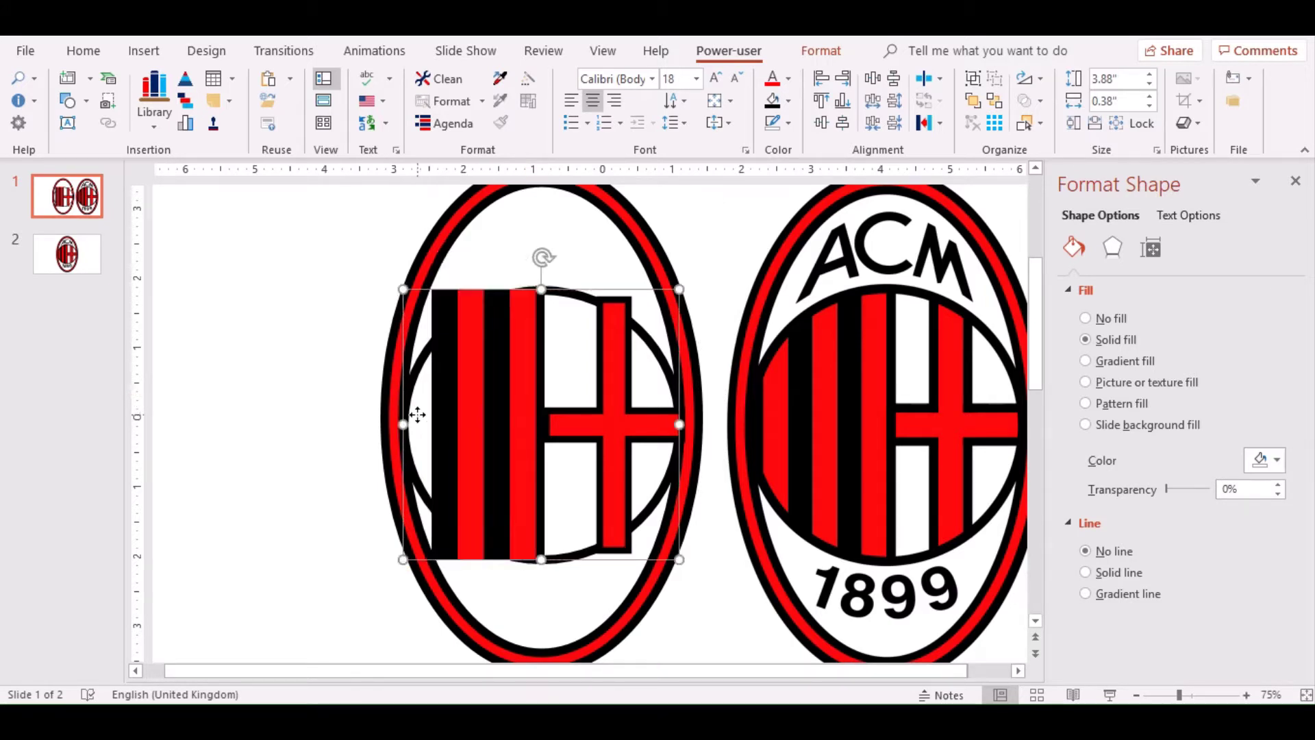
pyautogui.click(469, 413)
pyautogui.keyDown('shift'); pyautogui.click(440, 416); pyautogui.keyUp('shift')
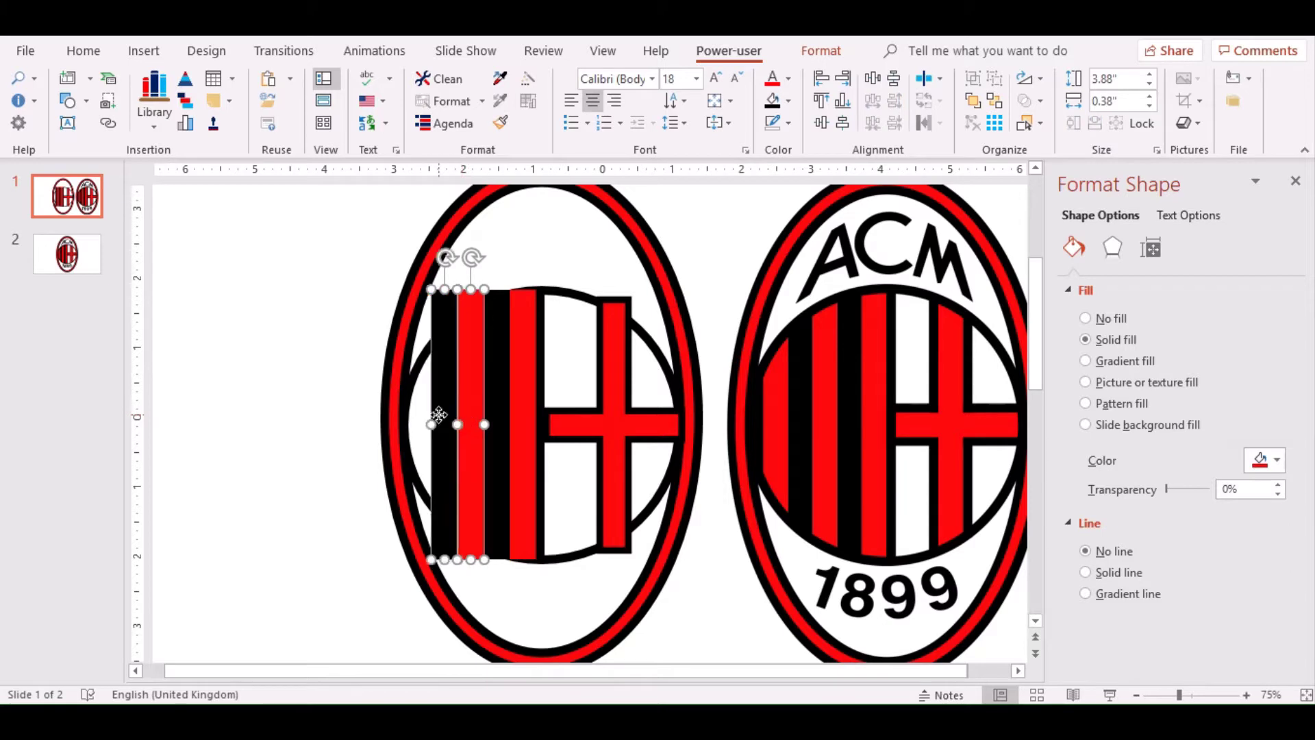
pyautogui.hotkey('ctrl', 'c')
pyautogui.hotkey('ctrl', 'v')
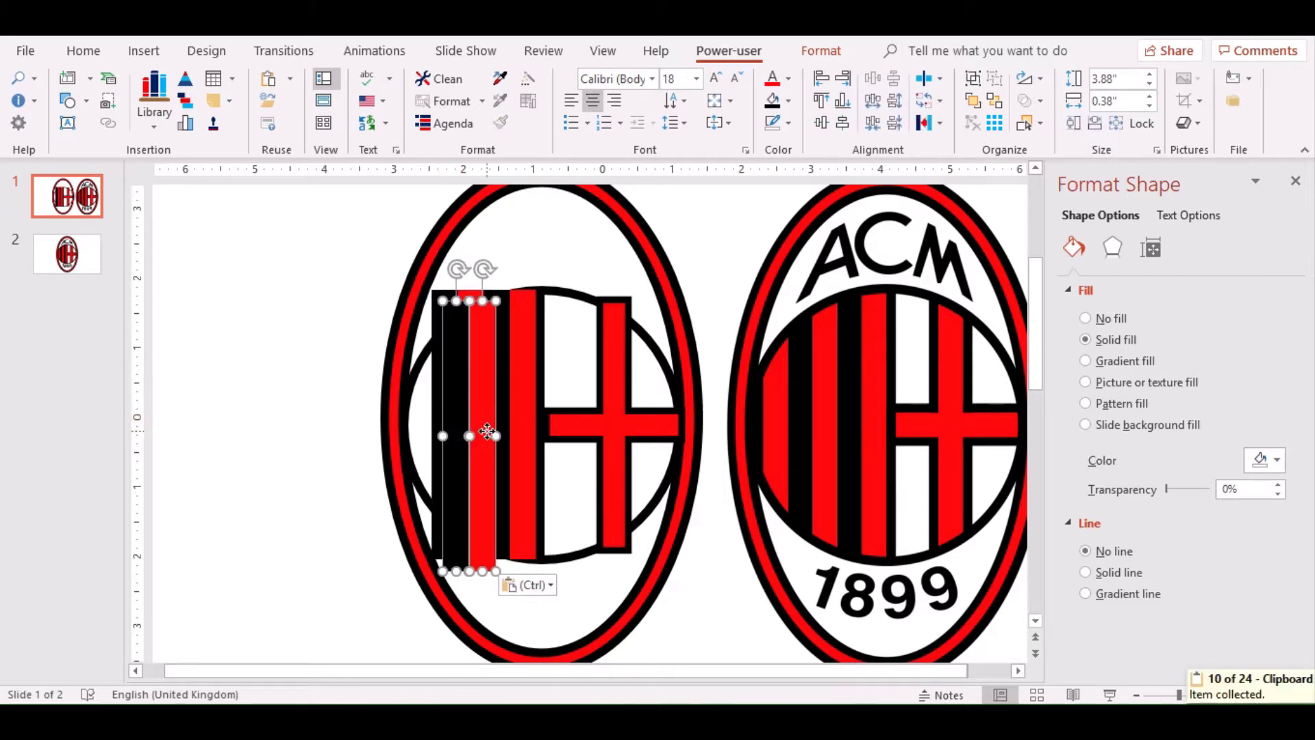
pyautogui.moveTo(442, 422); pyautogui.dragTo(424, 423)
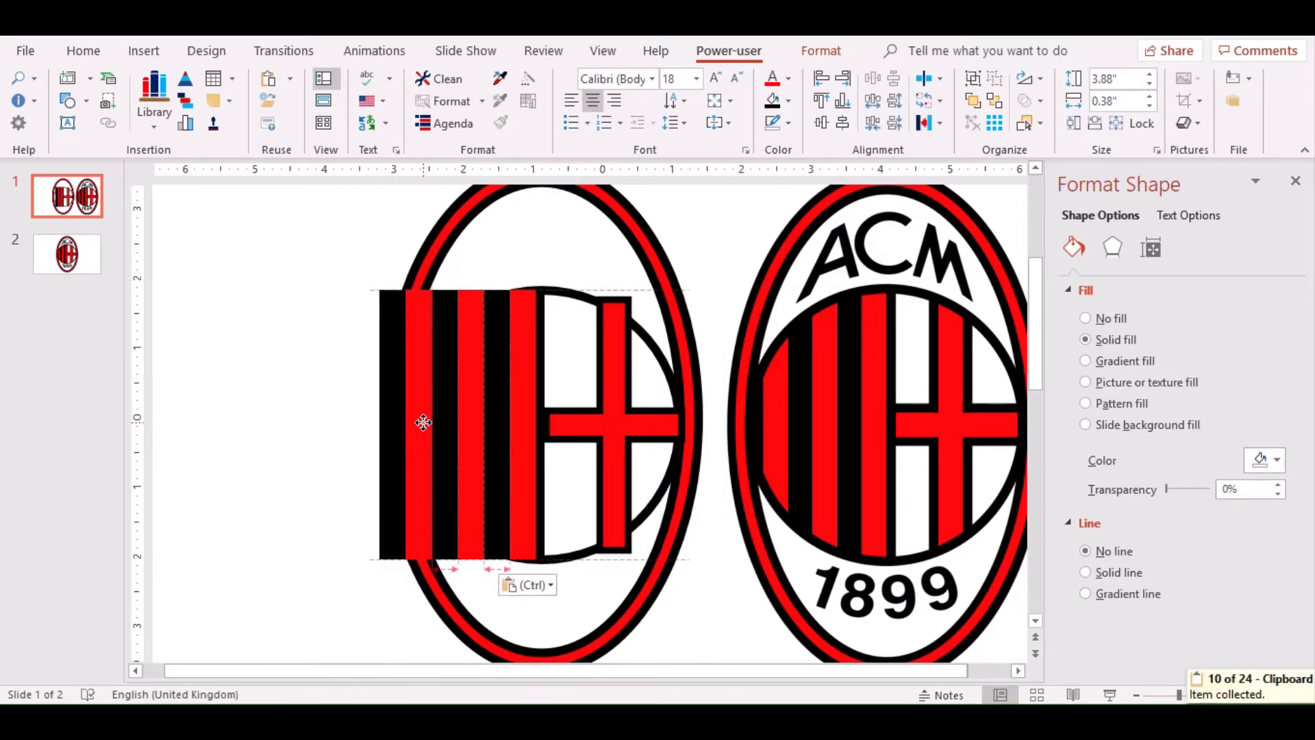
pyautogui.click(346, 381)
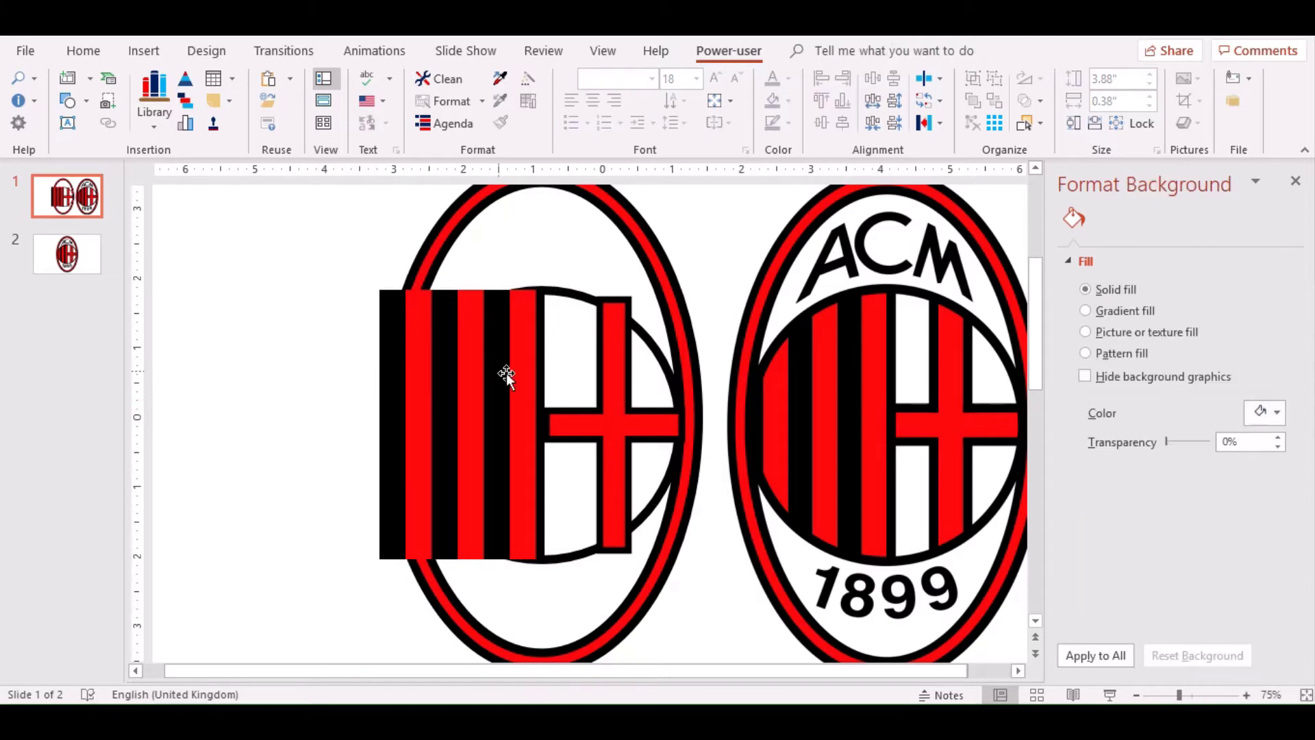
# Select all six stripes together with the half-circle outline and copy them.
pyautogui.click(396, 383)
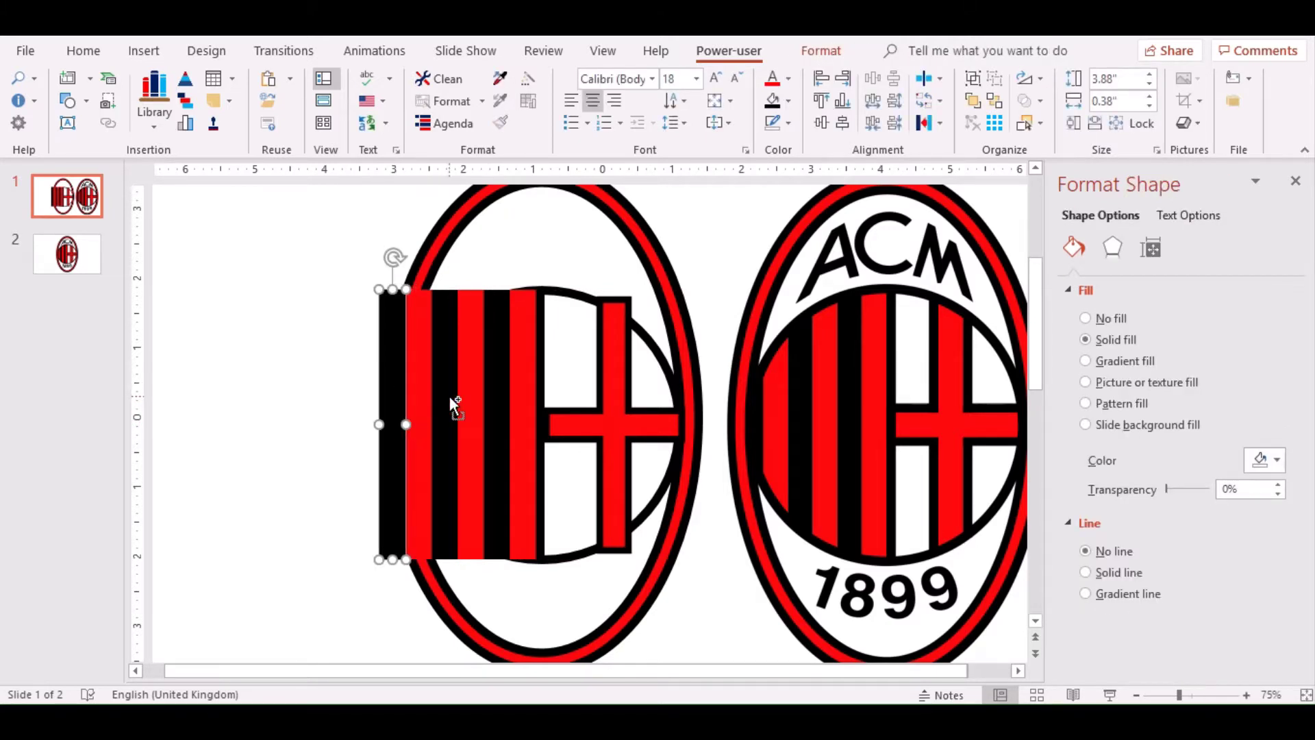
pyautogui.keyDown('shift'); pyautogui.click(419, 398); pyautogui.keyUp('shift')
pyautogui.keyDown('shift'); pyautogui.click(442, 397); pyautogui.keyUp('shift')
pyautogui.keyDown('shift'); pyautogui.click(473, 404); pyautogui.keyUp('shift')
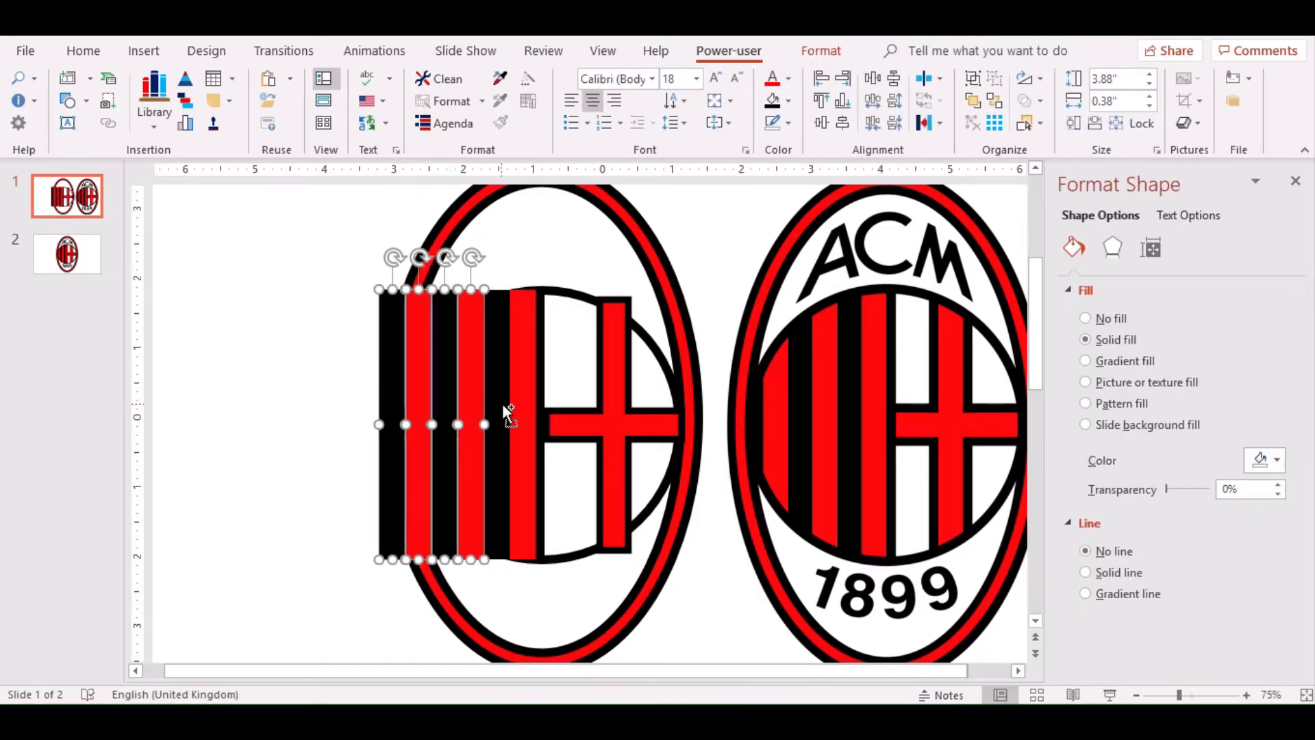
pyautogui.keyDown('shift'); pyautogui.click(502, 404); pyautogui.keyUp('shift')
pyautogui.keyDown('shift'); pyautogui.click(516, 404); pyautogui.keyUp('shift')
pyautogui.keyDown('shift'); pyautogui.click(565, 297); pyautogui.keyUp('shift')
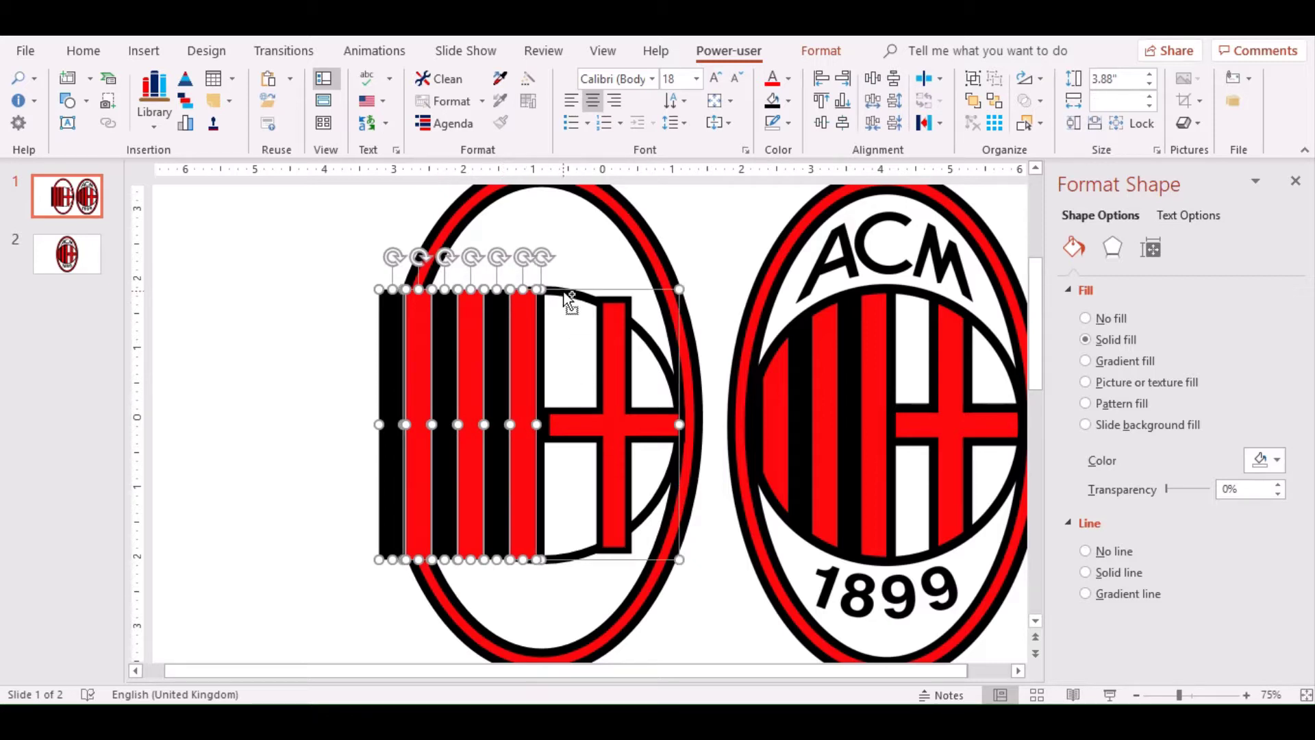
pyautogui.hotkey('ctrl', 'c')
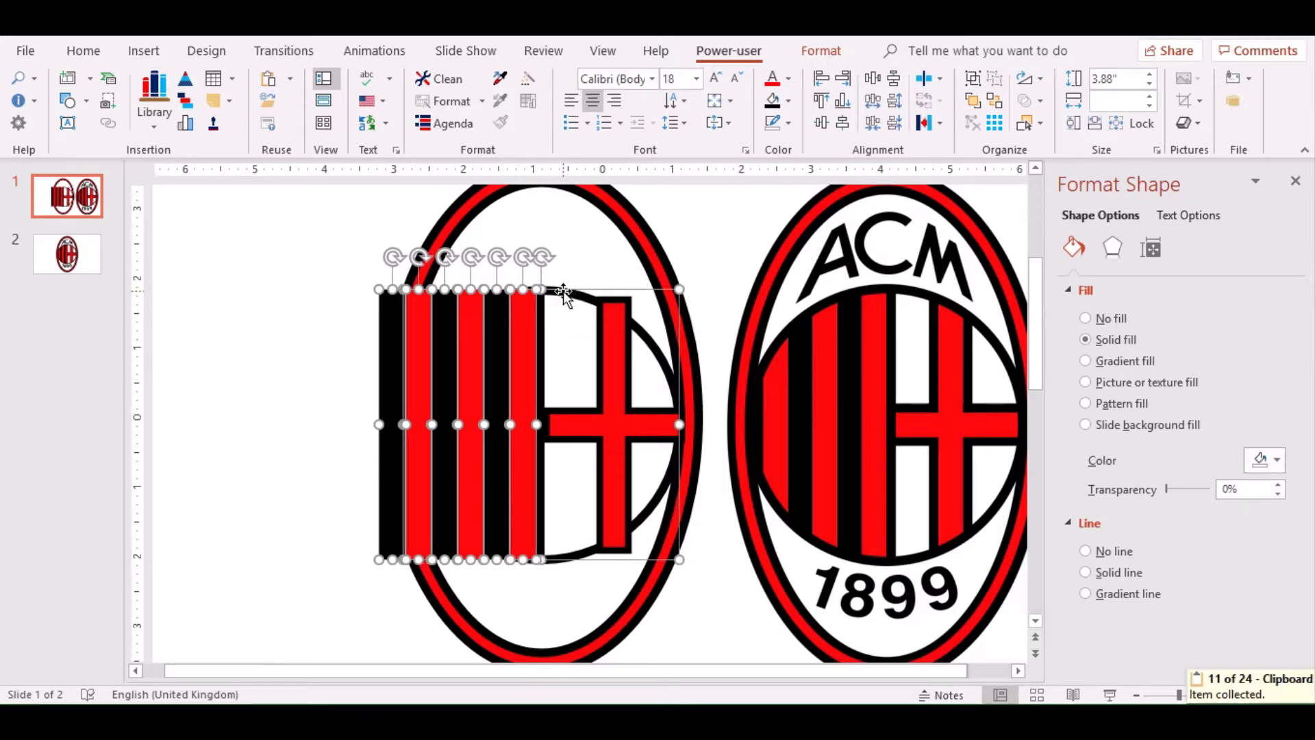
# Paste the stripes and half-circle onto a new blank slide after slide 1, then select the half-circle with the second stripe.
pyautogui.click(82, 247)
pyautogui.click(80, 228)
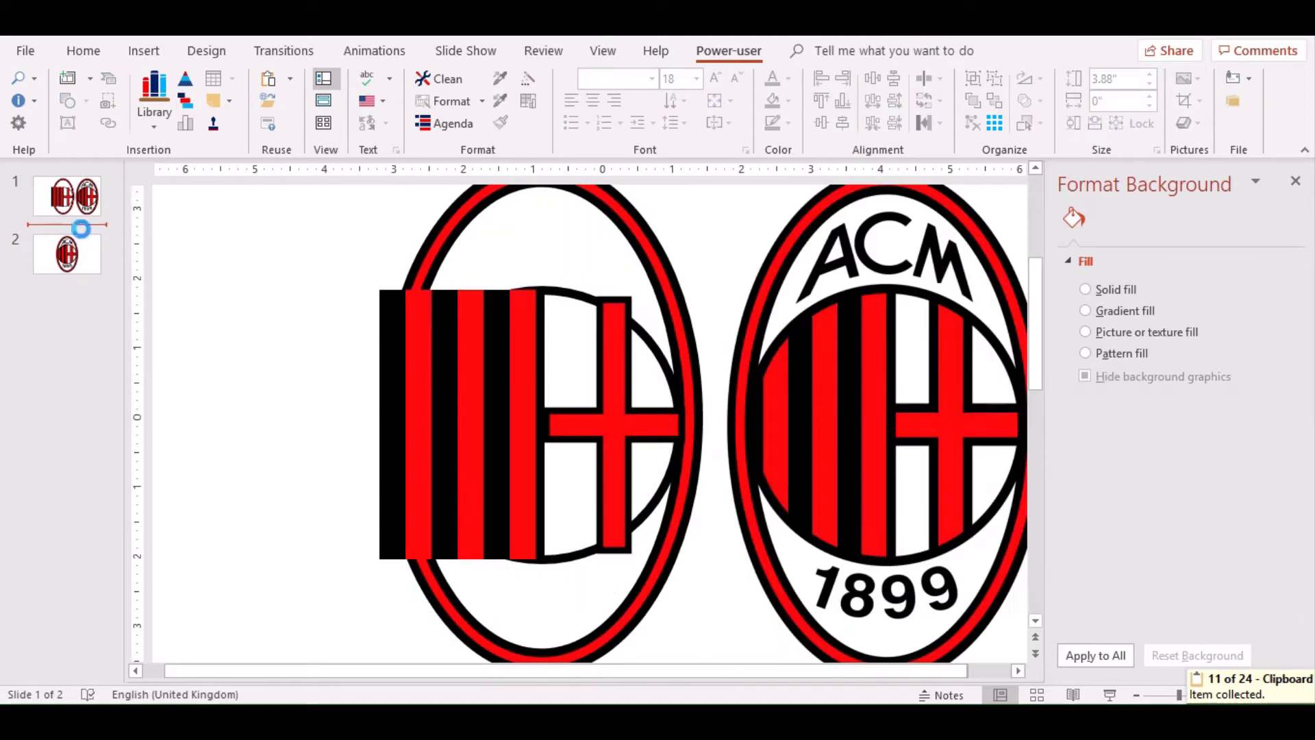
pyautogui.press('Return')
pyautogui.hotkey('ctrl', 'v')
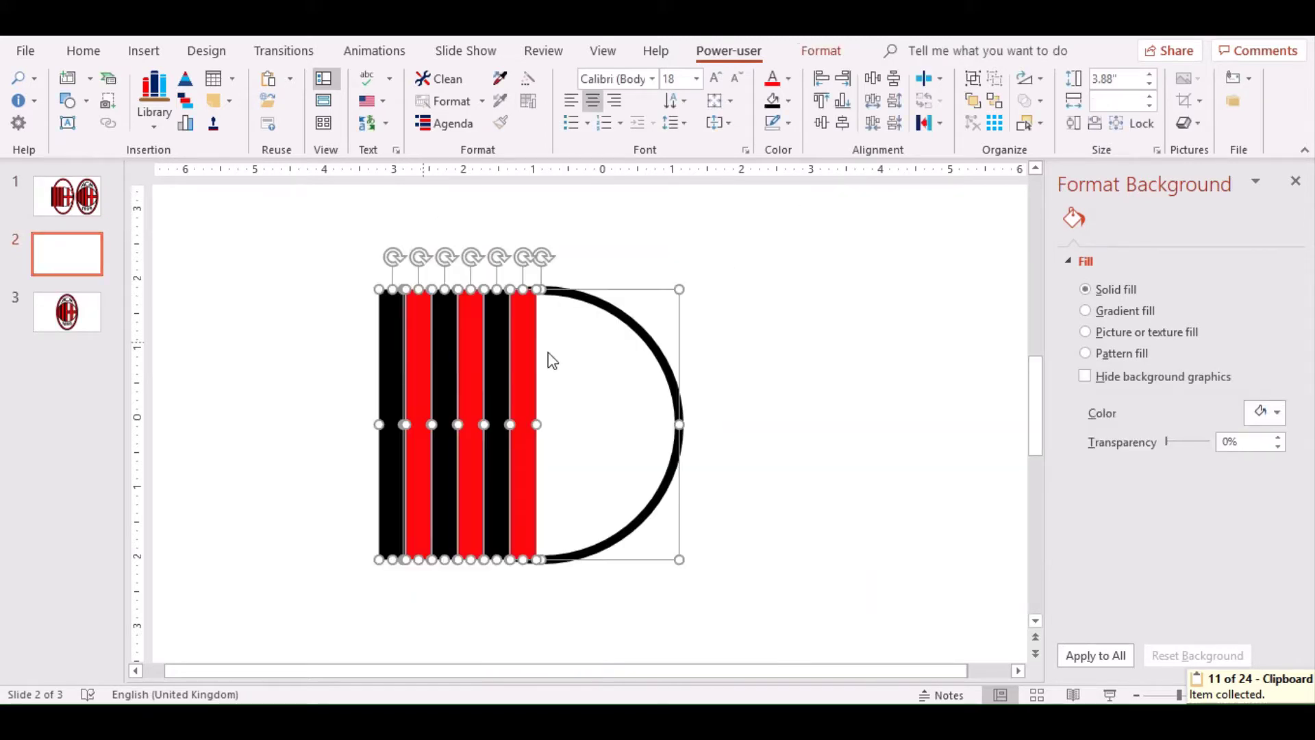
pyautogui.click(805, 403)
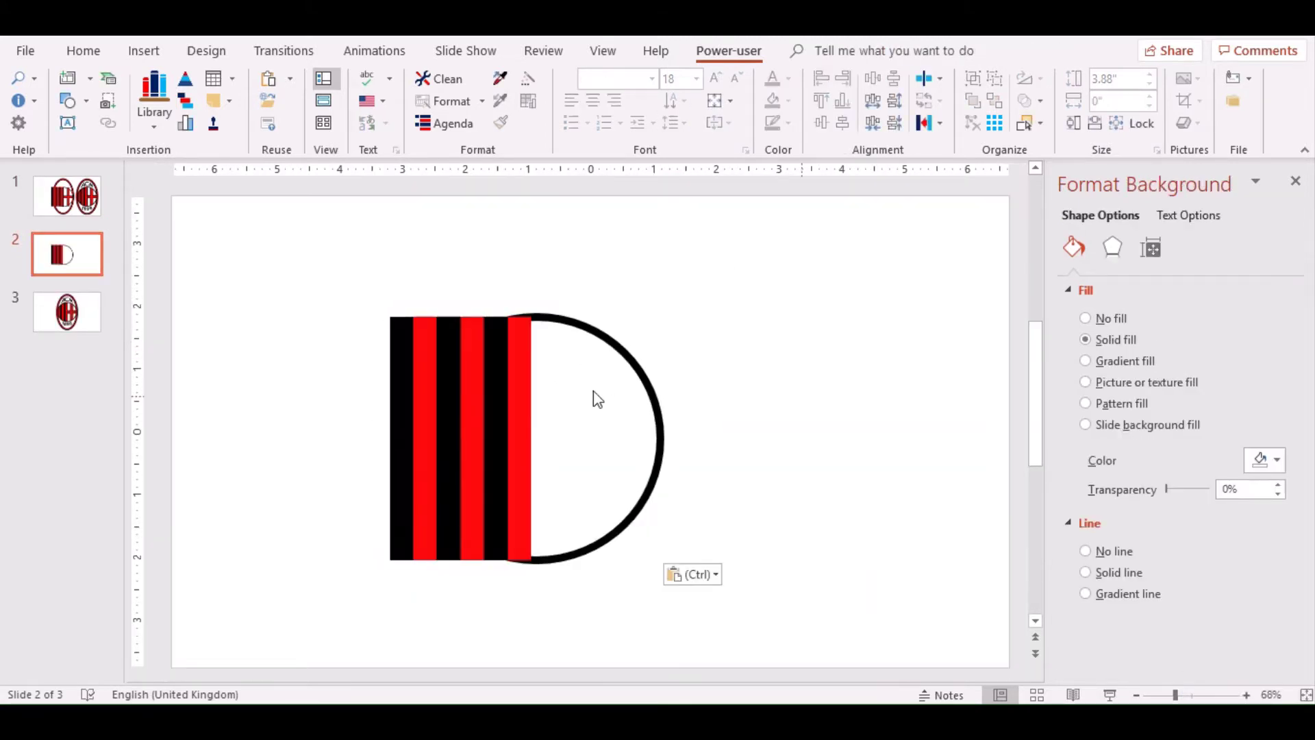
pyautogui.click(605, 346)
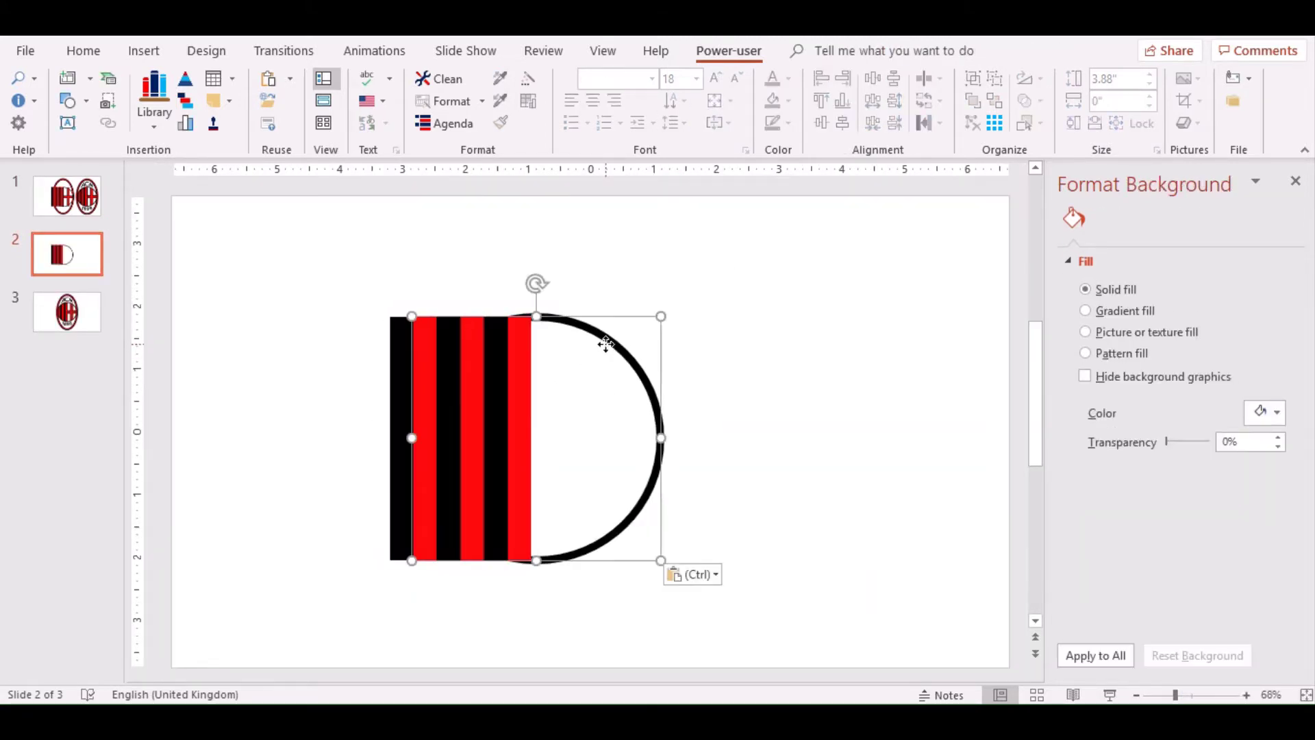
pyautogui.keyDown('shift'); pyautogui.click(429, 355); pyautogui.keyUp('shift')
# Intersect the half-circle with the selected stripe using Merge Shapes.
pyautogui.click(821, 50)
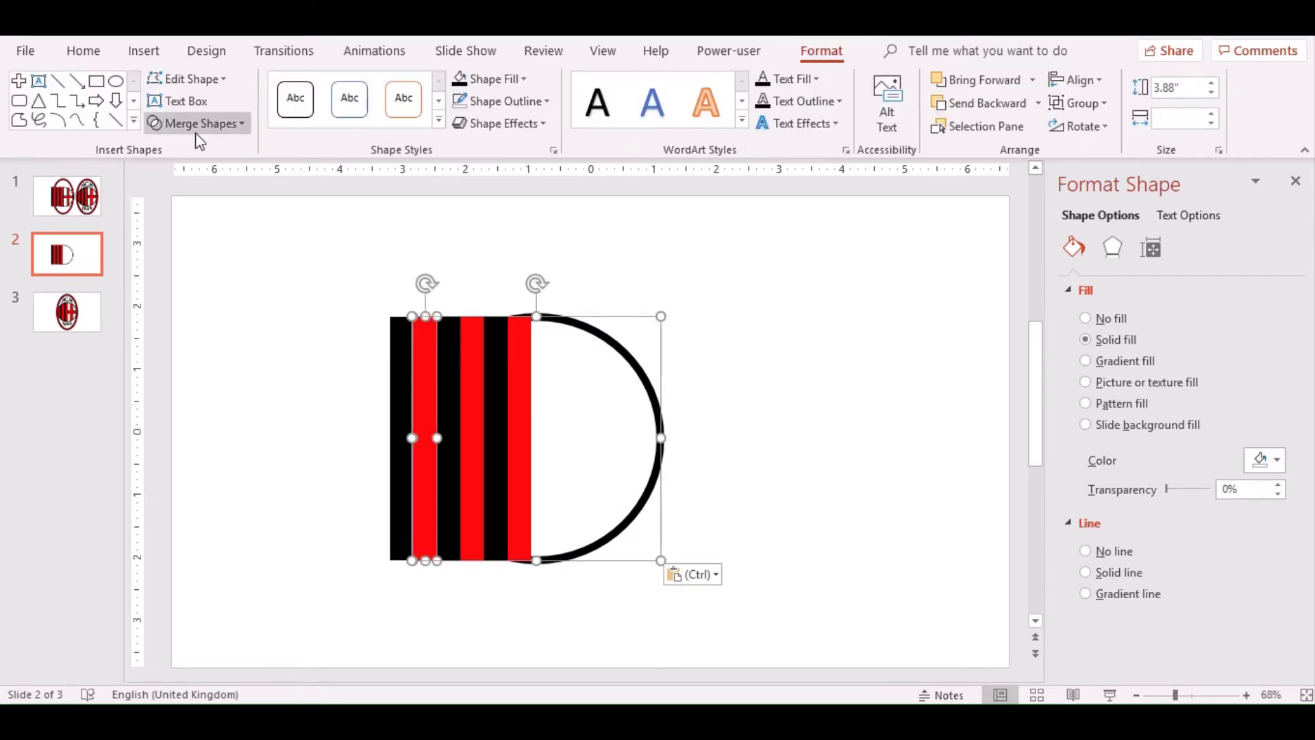
pyautogui.click(196, 128)
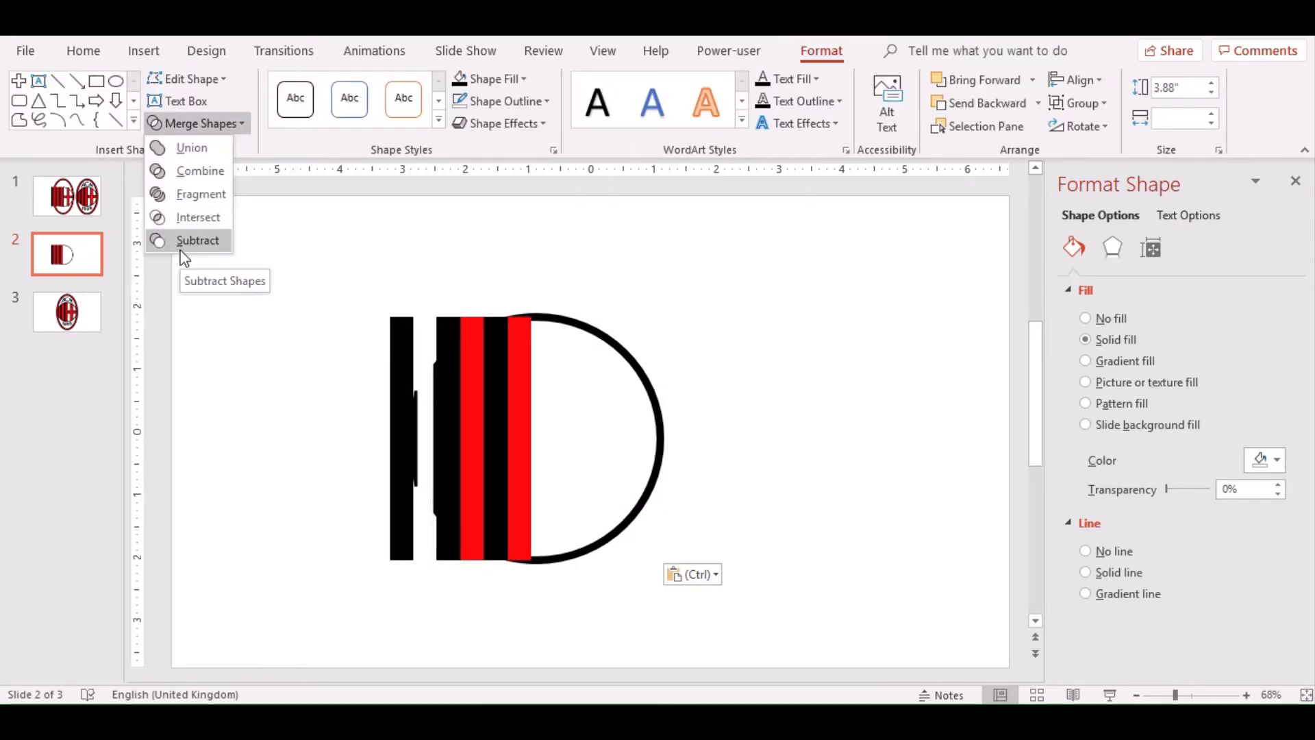
pyautogui.click(196, 217)
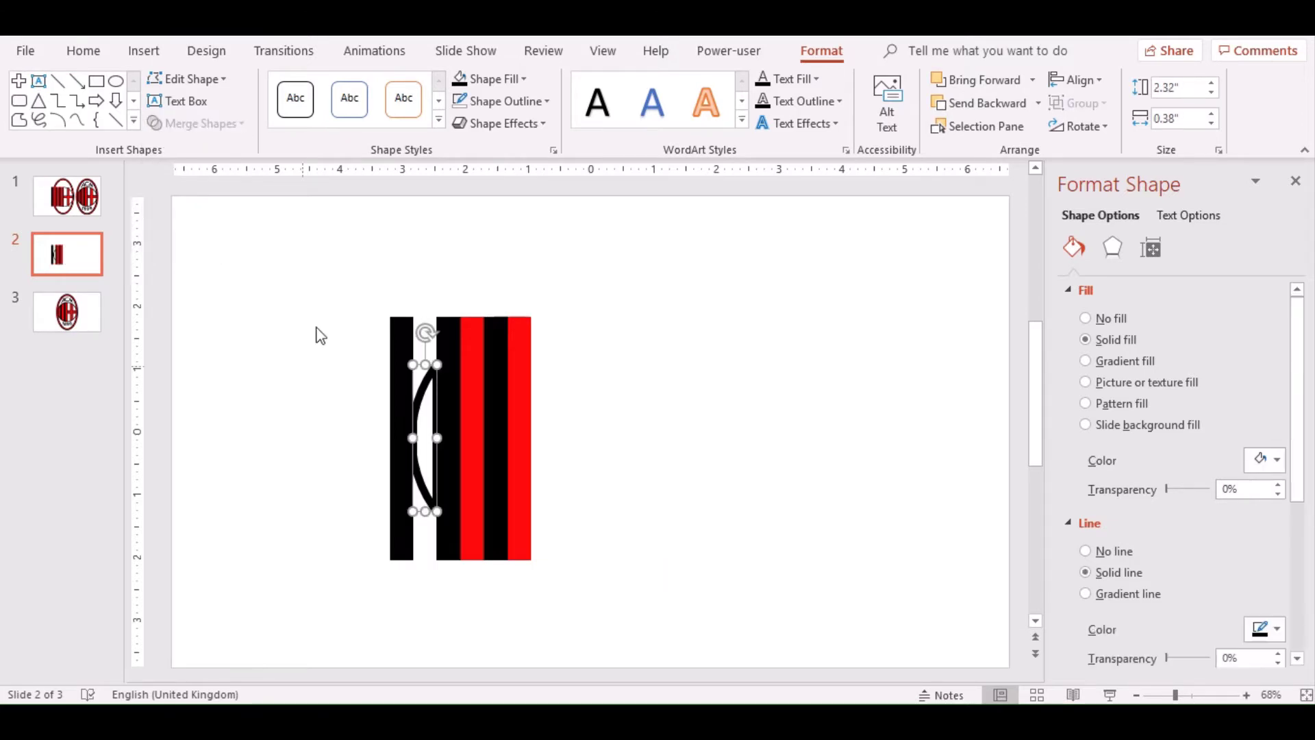
# Remove the arc's outline and try a red fill, then undo the red fill.
pyautogui.click(488, 78)
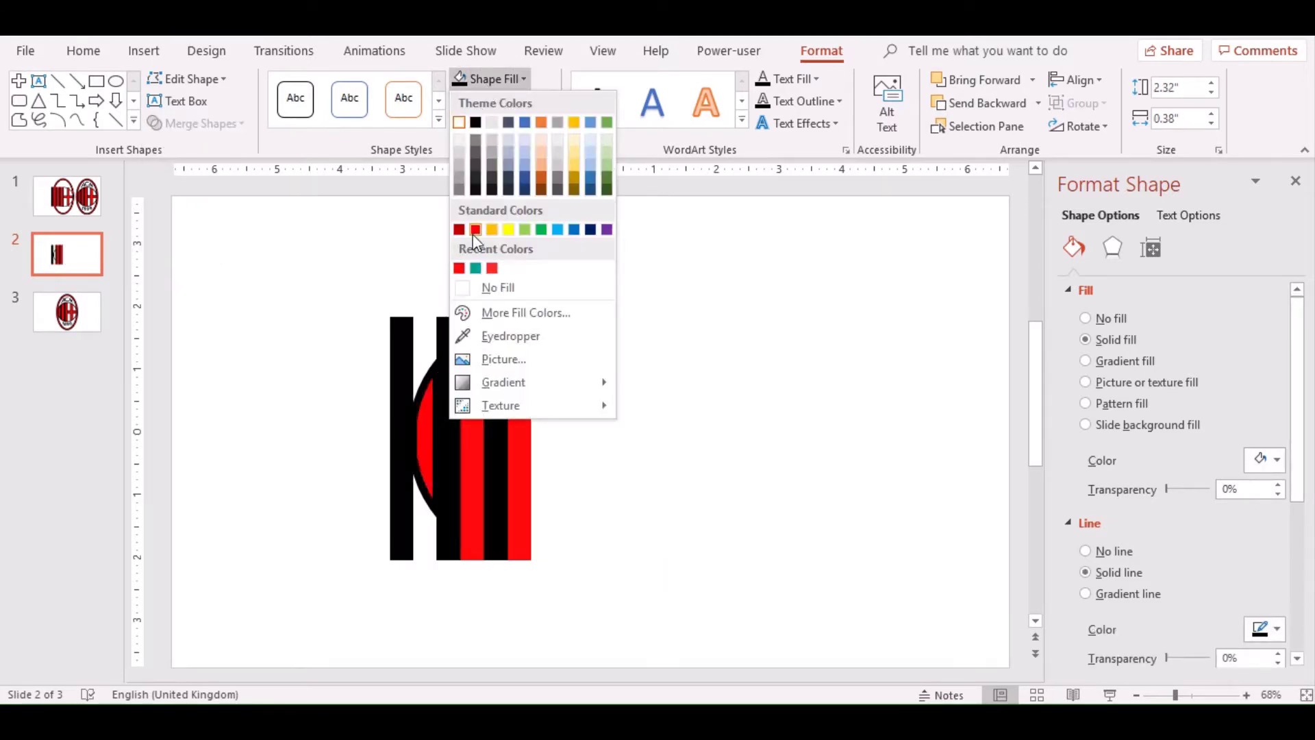
pyautogui.click(485, 74)
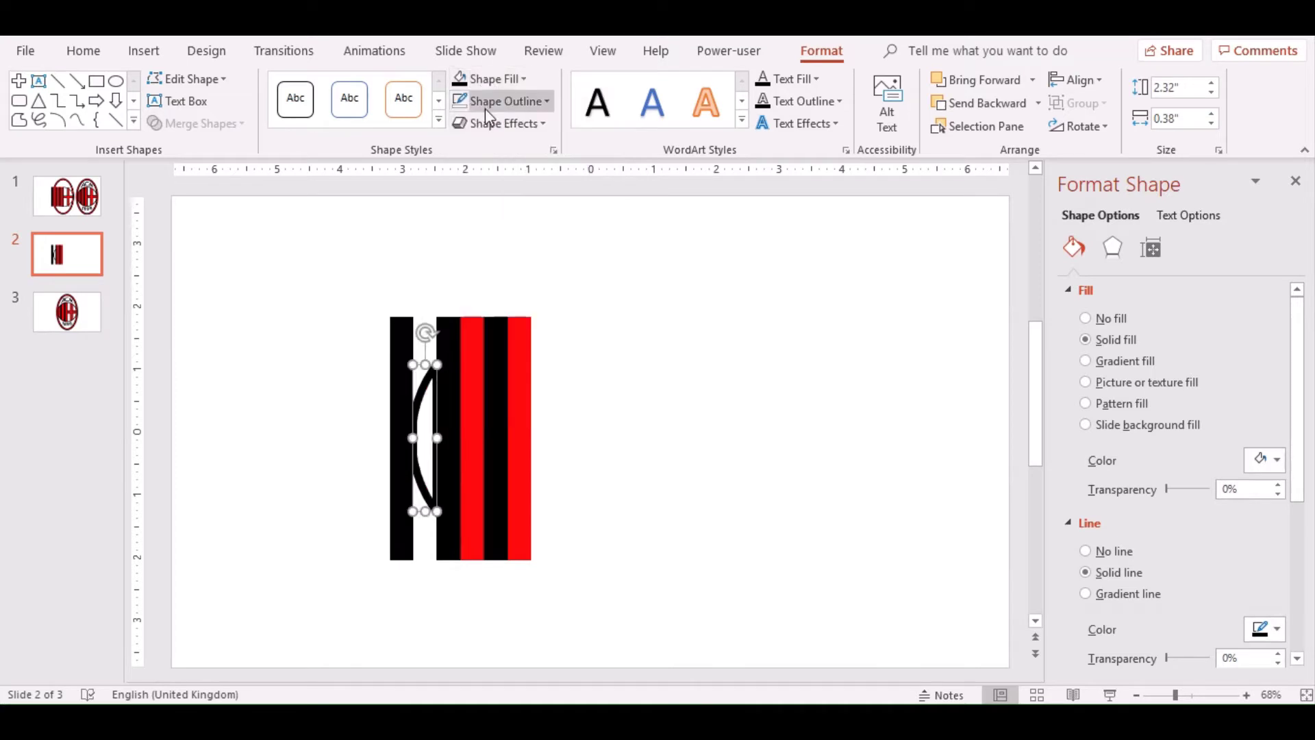
pyautogui.click(485, 108)
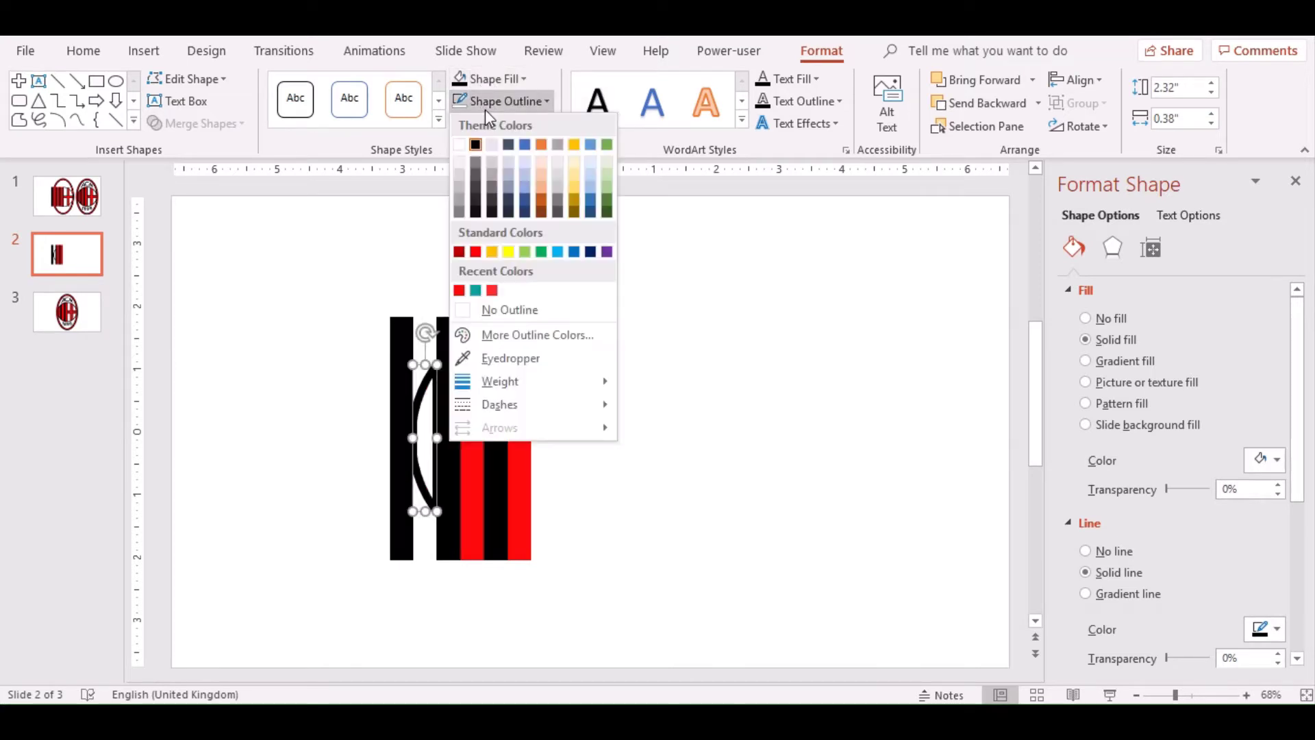
pyautogui.click(504, 309)
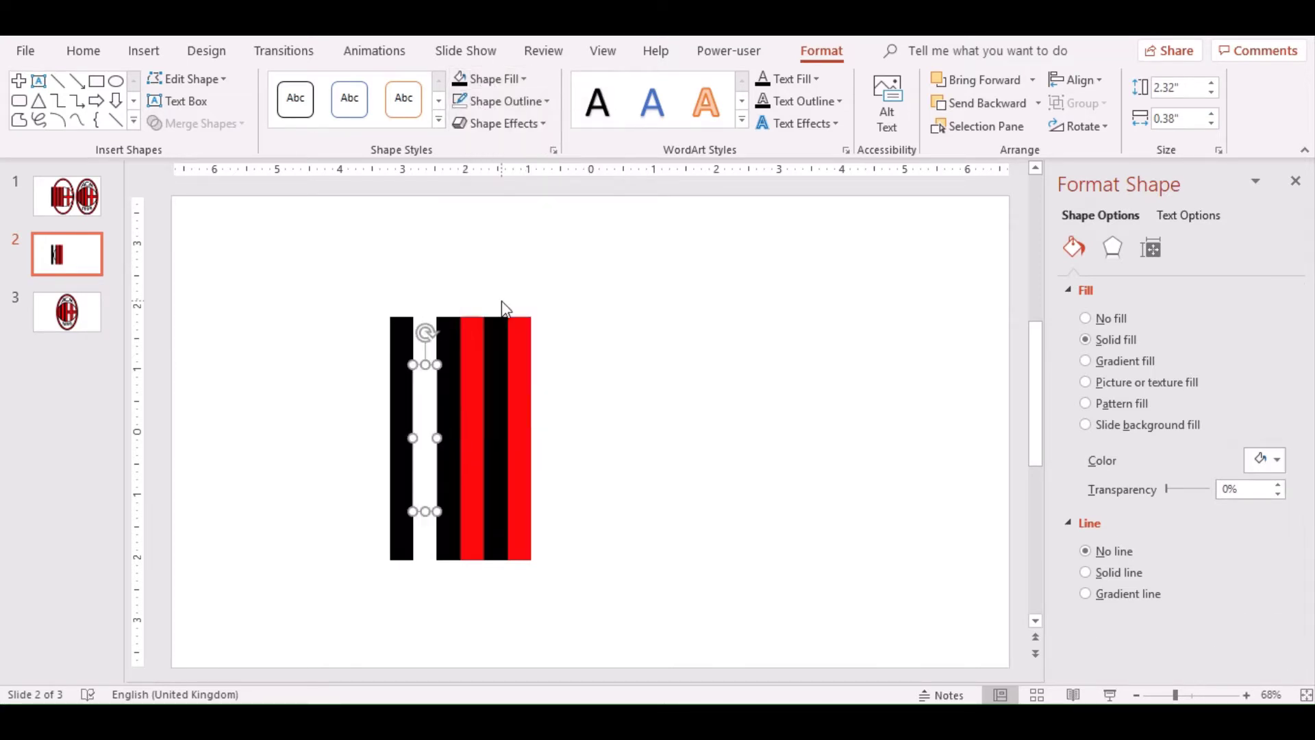
pyautogui.click(489, 78)
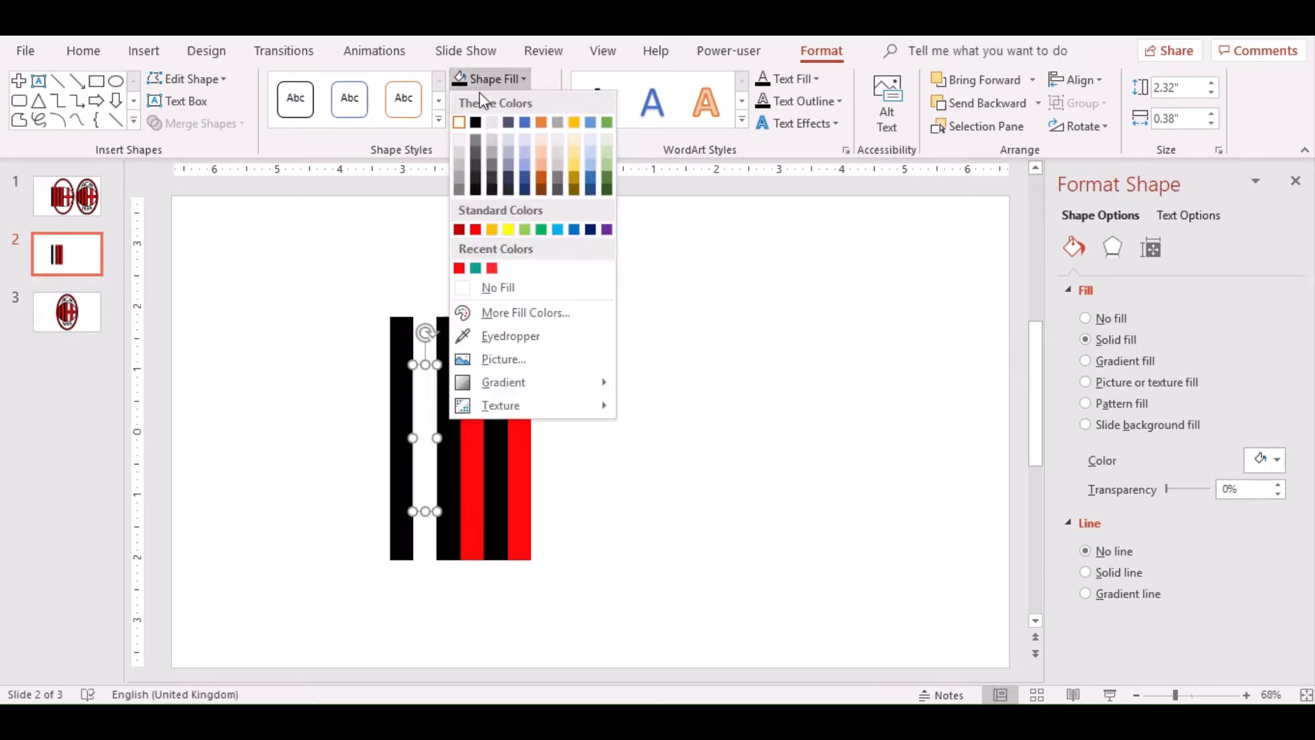
pyautogui.click(476, 230)
pyautogui.click(607, 388)
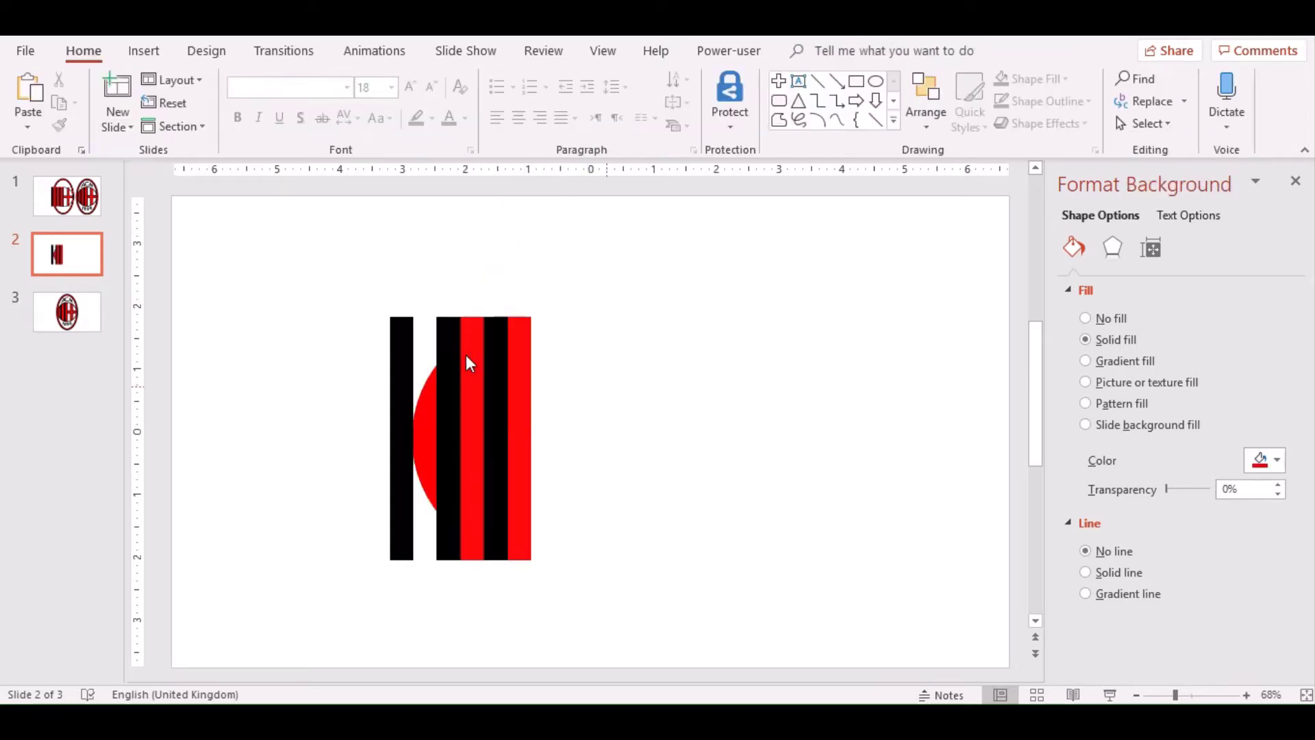
pyautogui.hotkey('ctrl', 'z')
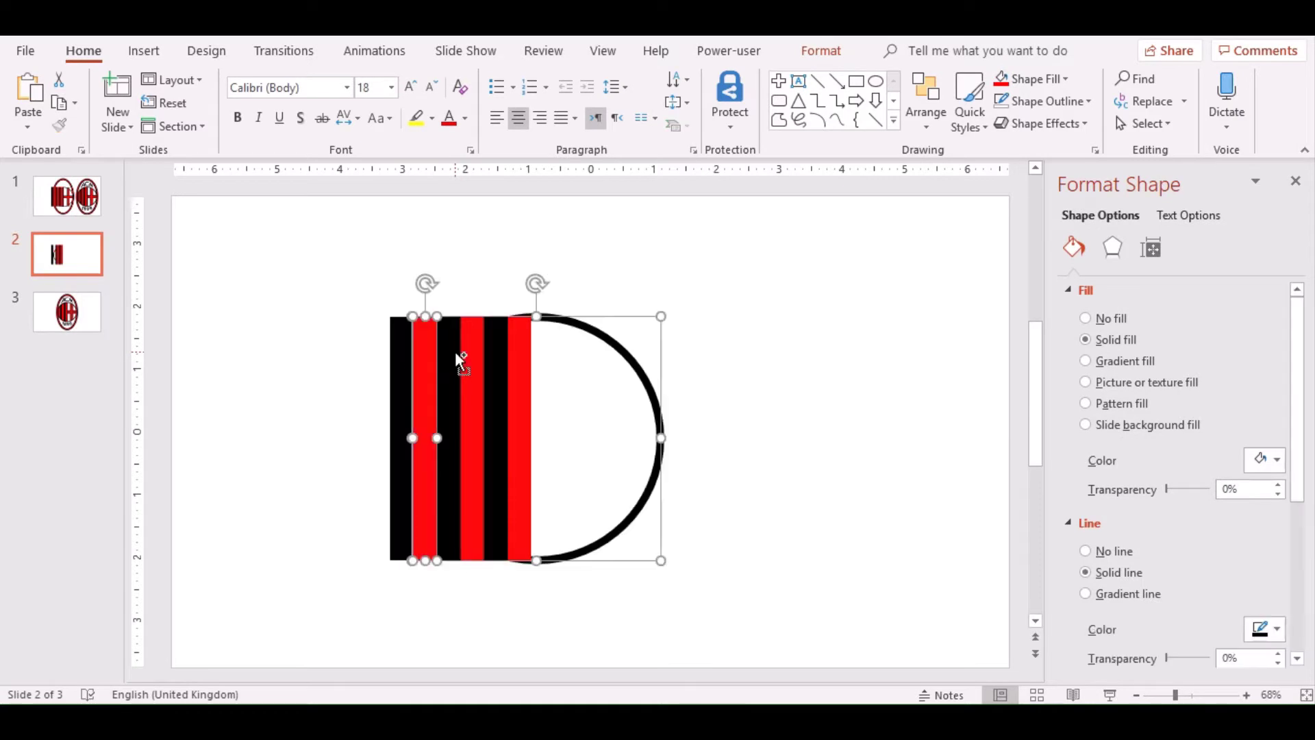
# Paste three copies of the outlined circle and select all the circle copies.
pyautogui.click(679, 344)
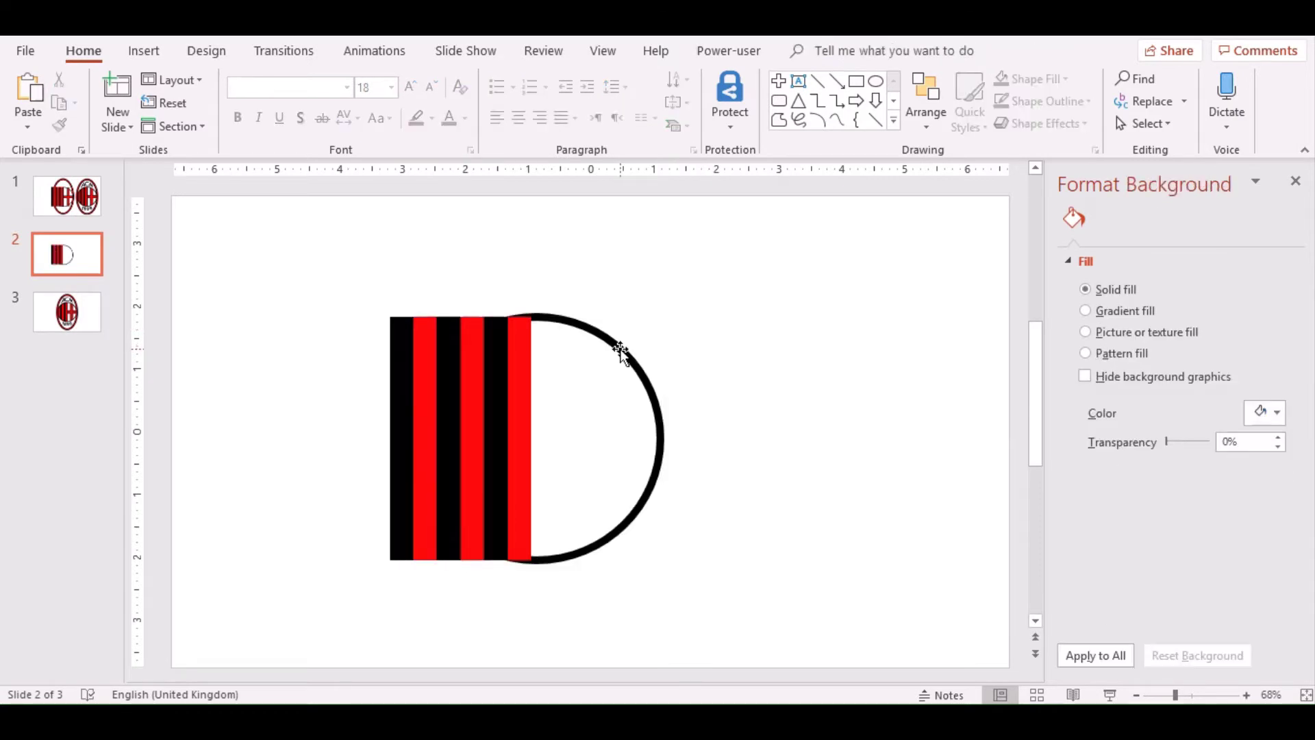
pyautogui.click(620, 351)
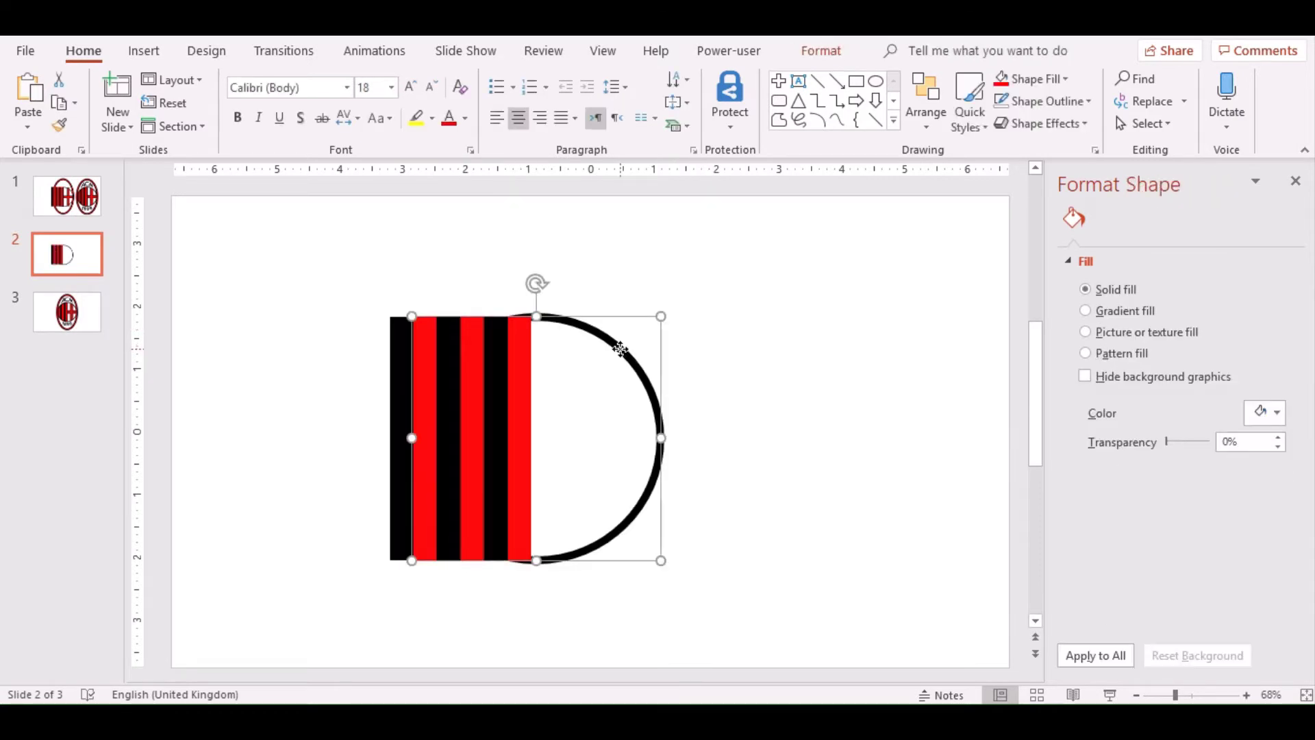
pyautogui.hotkey('ctrl', 'c')
pyautogui.moveTo(620, 350); pyautogui.dragTo(625, 357)
pyautogui.hotkey('ctrl', 'v')
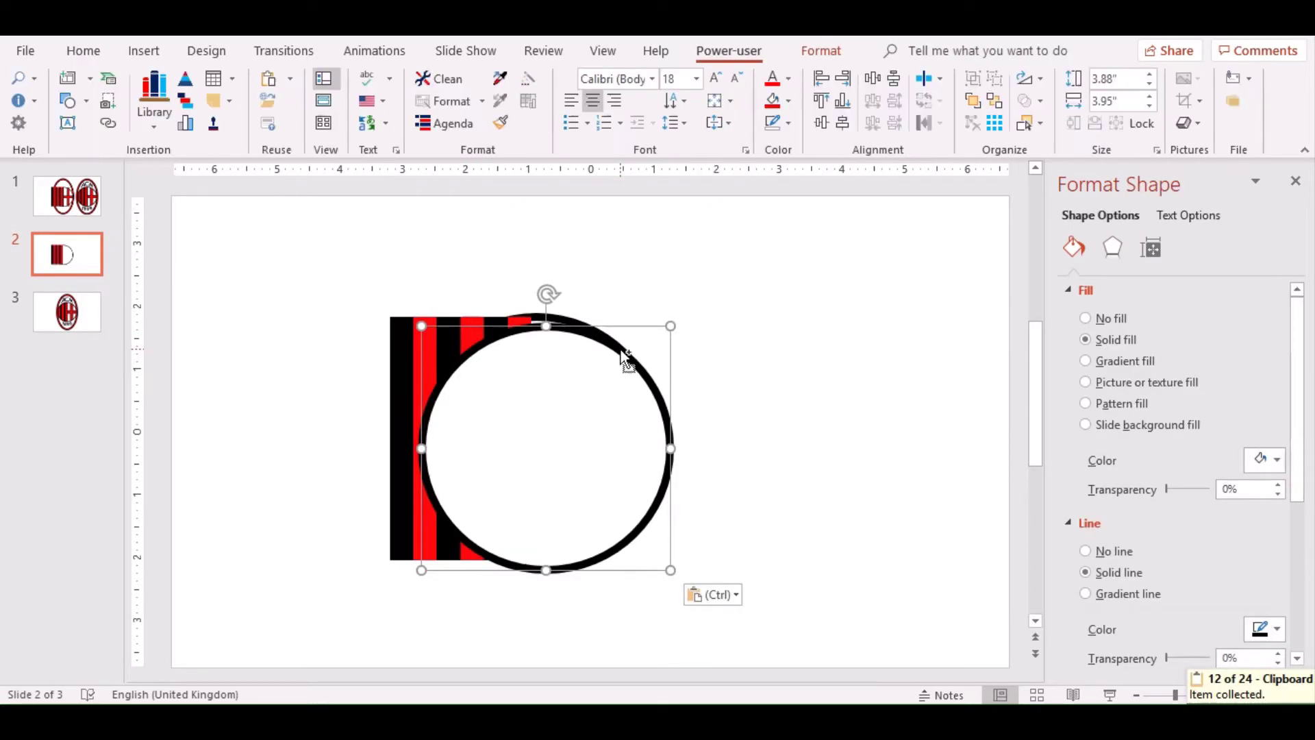
pyautogui.hotkey('ctrl', 'v')
pyautogui.hotkey('ctrl', 'v')
pyautogui.hotkey('ctrl', 'v')
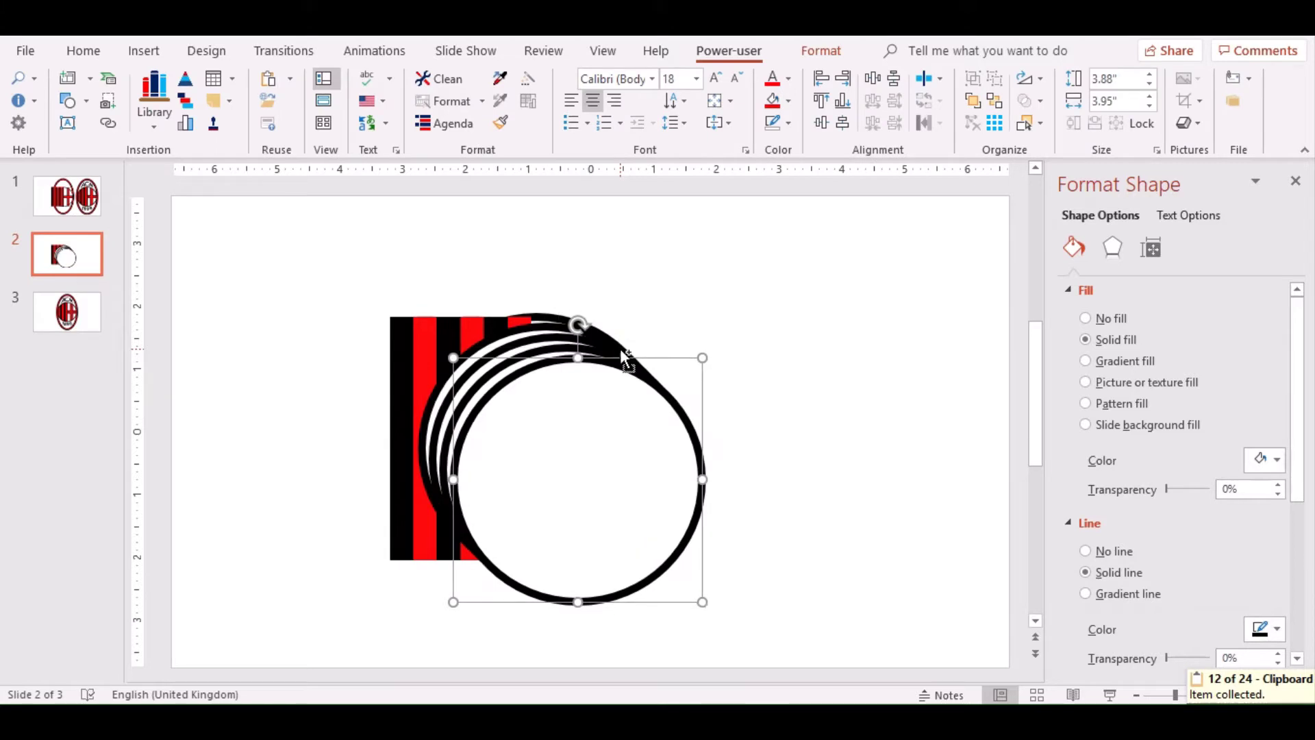
pyautogui.hotkey('ctrl', 'v')
pyautogui.keyDown('shift'); pyautogui.click(572, 357); pyautogui.keyUp('shift')
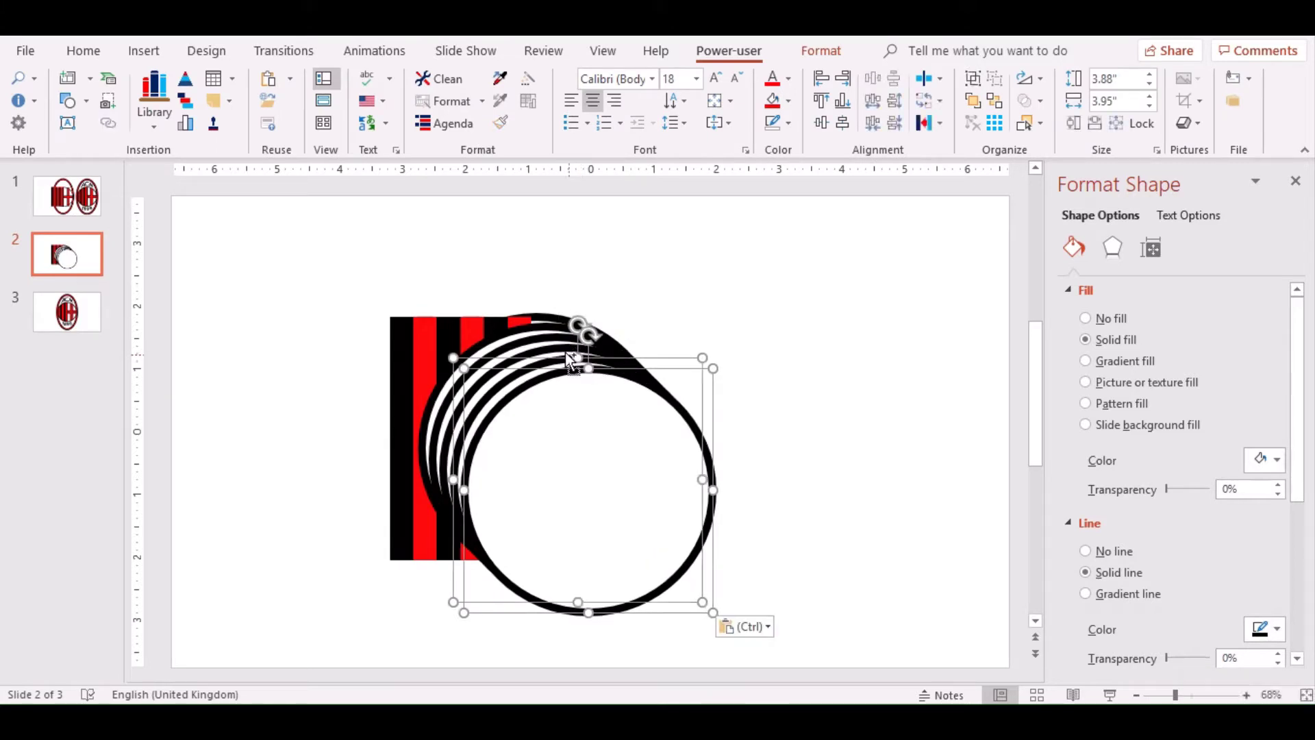
pyautogui.keyDown('shift'); pyautogui.click(562, 349); pyautogui.keyUp('shift')
pyautogui.keyDown('shift'); pyautogui.click(547, 339); pyautogui.keyUp('shift')
pyautogui.keyDown('shift'); pyautogui.click(541, 330); pyautogui.keyUp('shift')
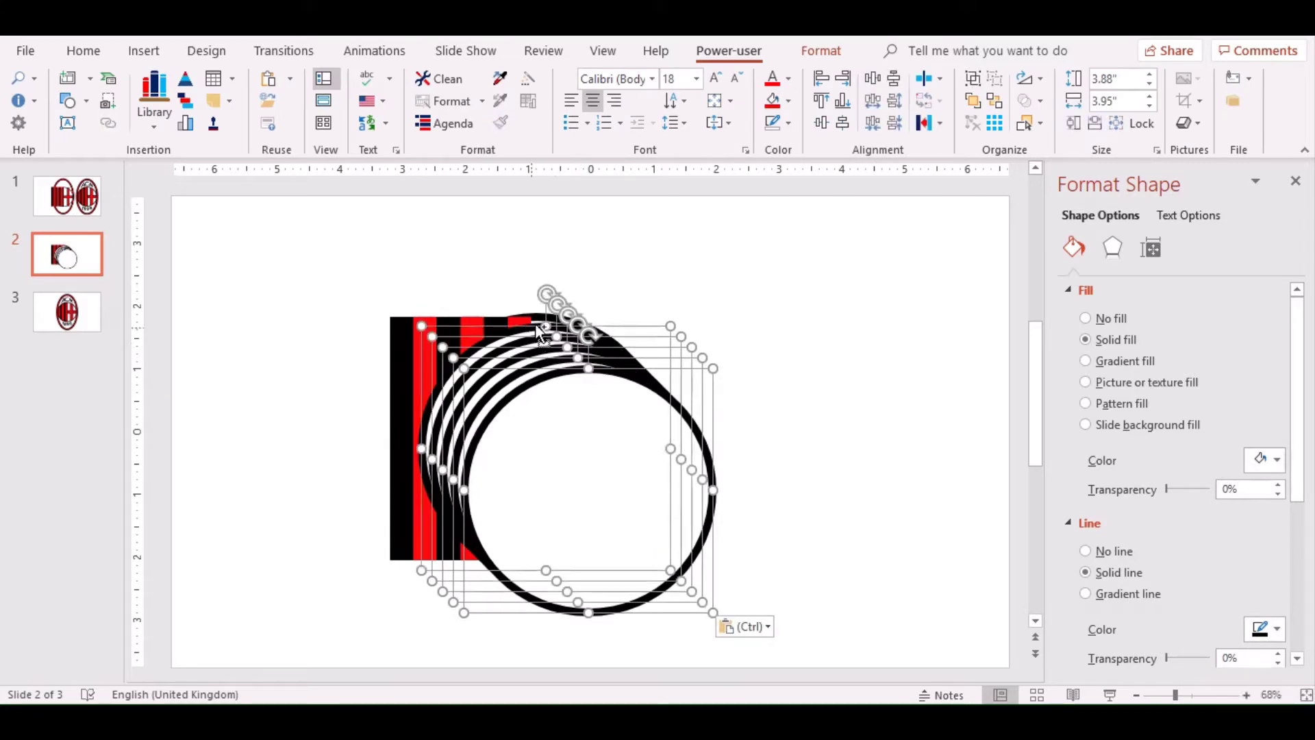
pyautogui.keyDown('shift'); pyautogui.click(534, 320); pyautogui.keyUp('shift')
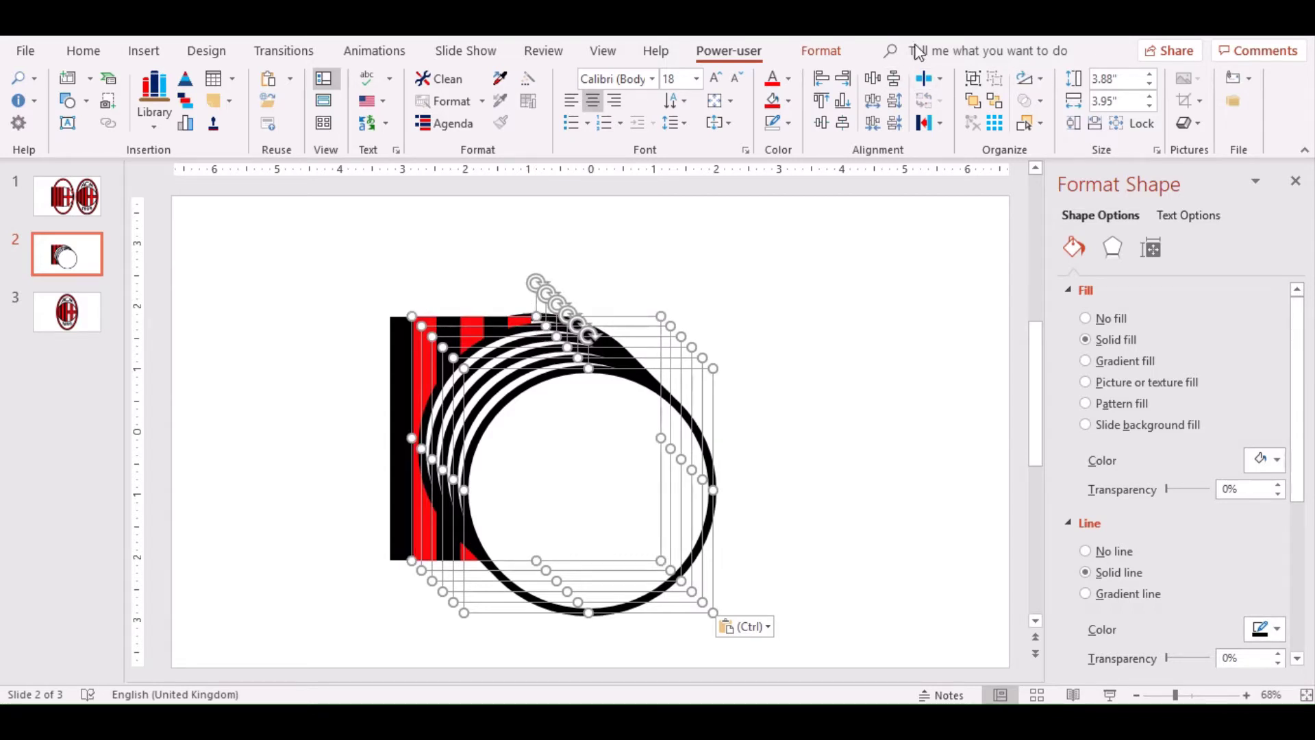
# Stack the circles with Align Center and Align Top, send them behind the stripes, flush top and bottom.
pyautogui.click(832, 51)
pyautogui.click(1077, 80)
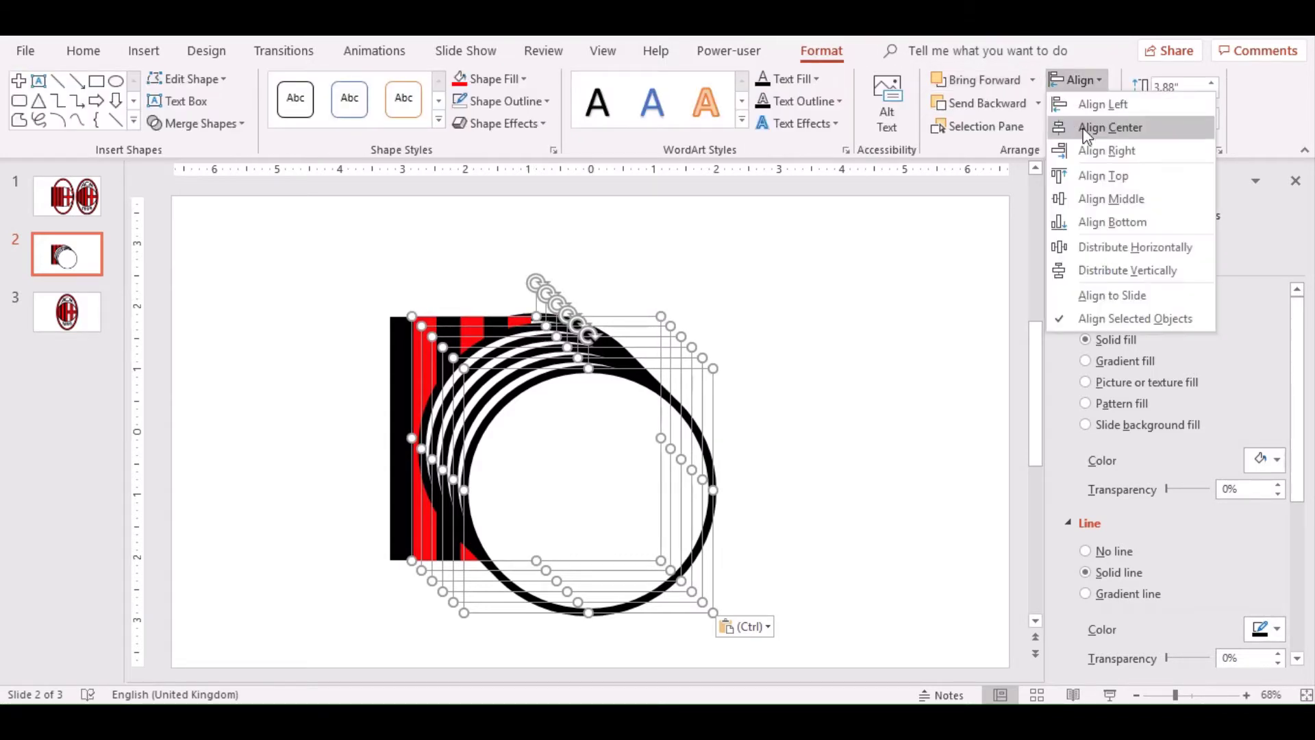
pyautogui.click(1109, 127)
pyautogui.click(1076, 80)
pyautogui.click(1094, 185)
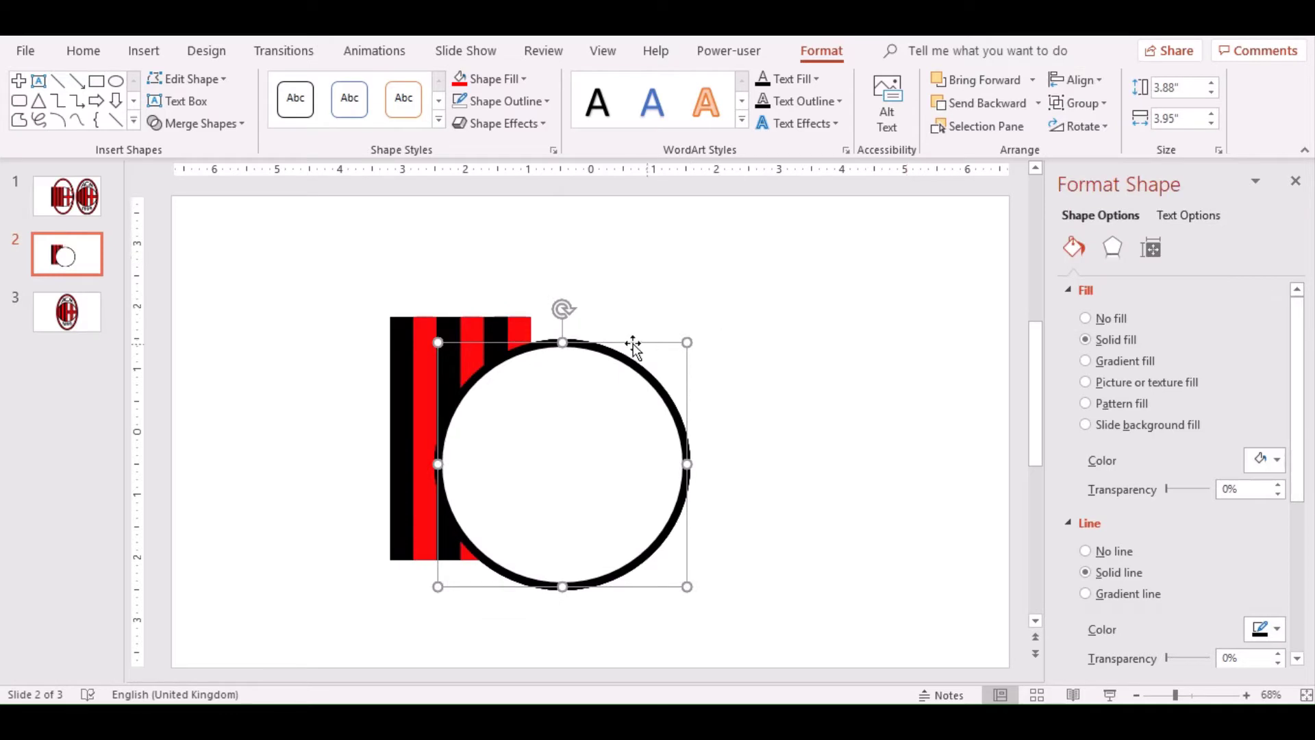
pyautogui.moveTo(631, 347)
pyautogui.mouseDown()
pyautogui.moveTo(605, 322)
pyautogui.moveTo(597, 331)
pyautogui.mouseUp()
pyautogui.rightClick(568, 353)
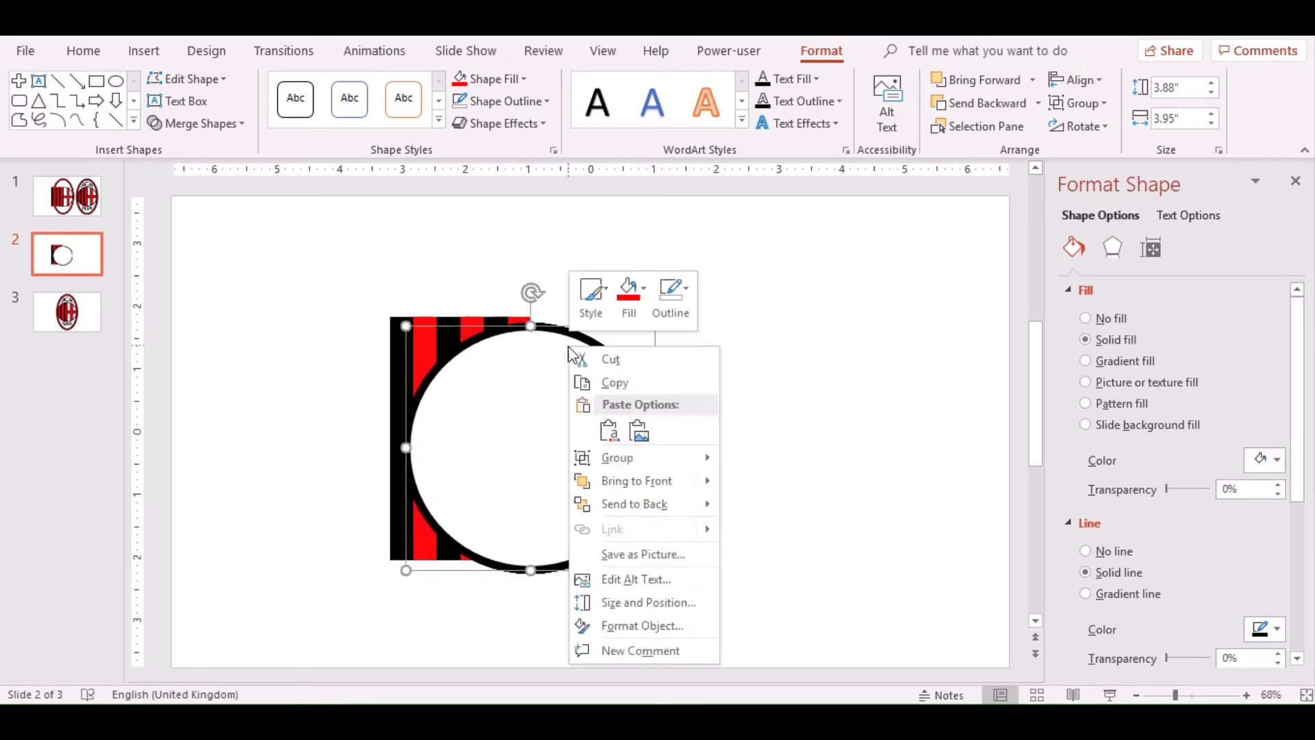
pyautogui.click(642, 503)
pyautogui.moveTo(578, 331); pyautogui.dragTo(574, 322)
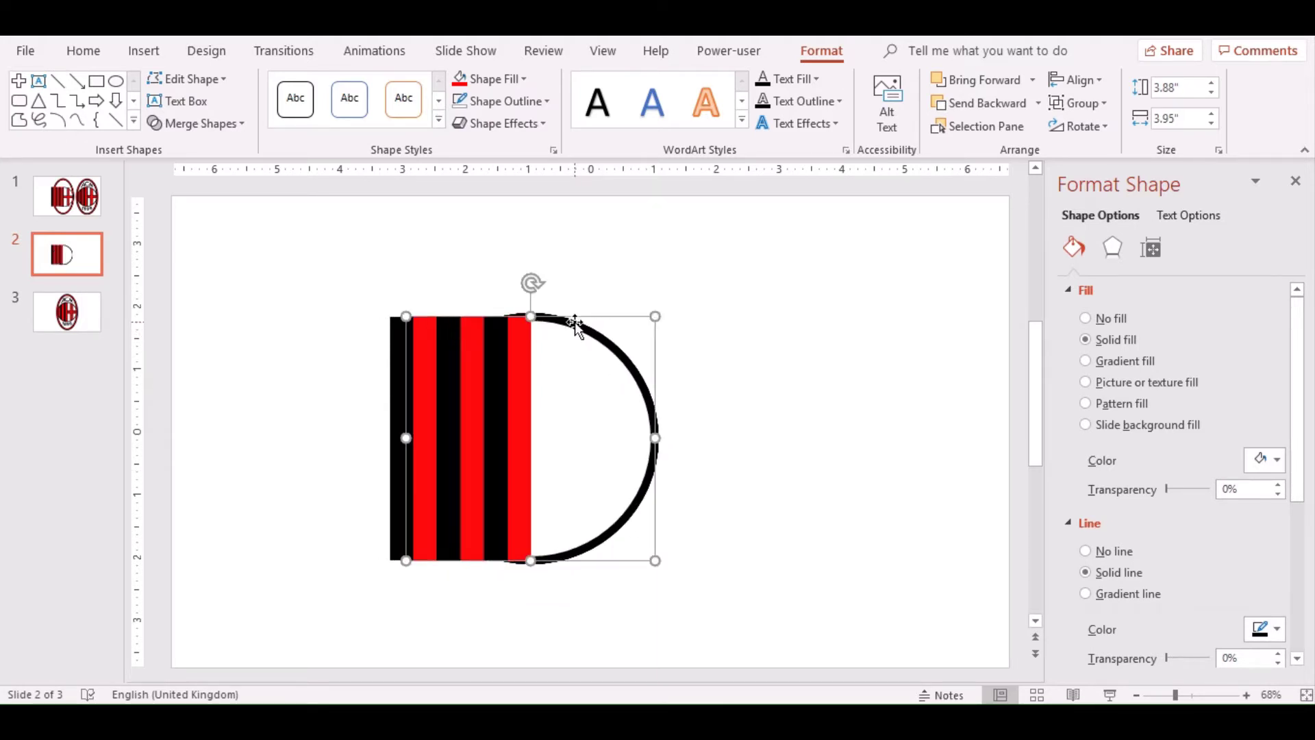
# Copy the AC Milan crest picture from slide 3 onto slide 2, right of the striped D shape.
pyautogui.click(592, 294)
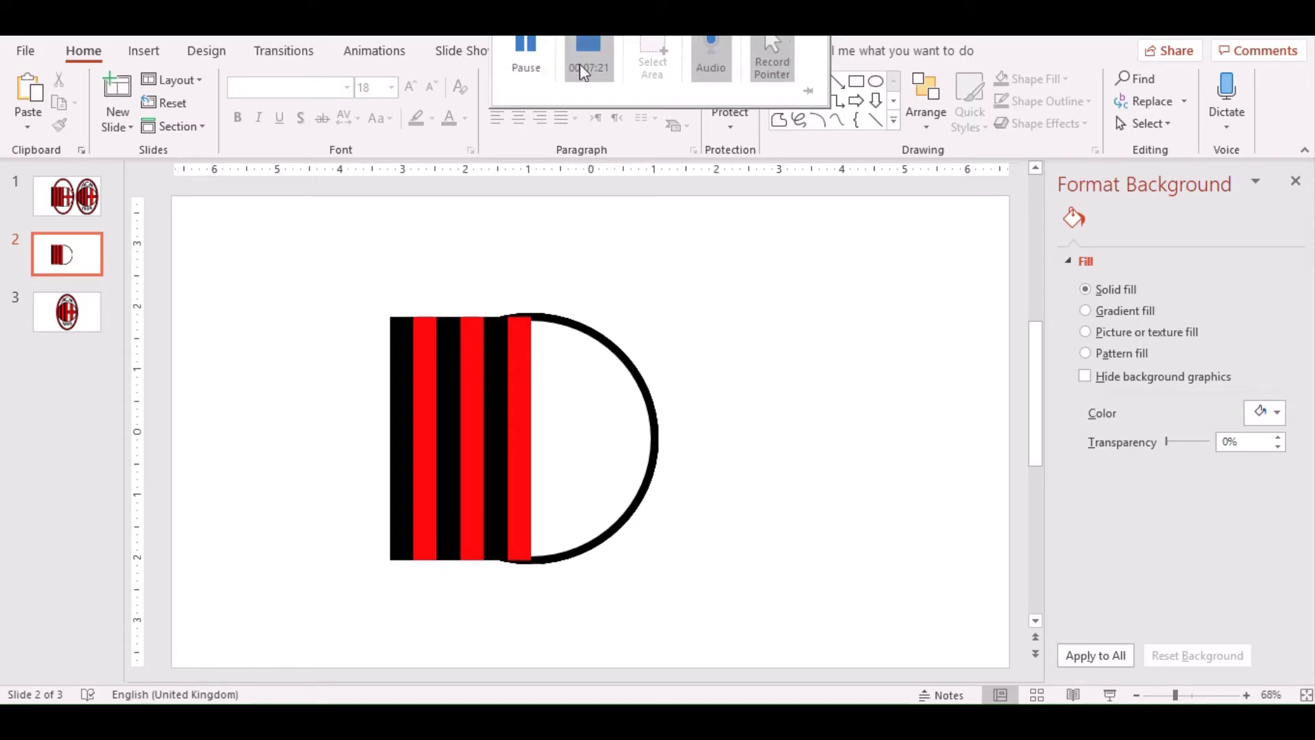
pyautogui.click(81, 321)
pyautogui.click(640, 478)
pyautogui.hotkey('ctrl', 'c')
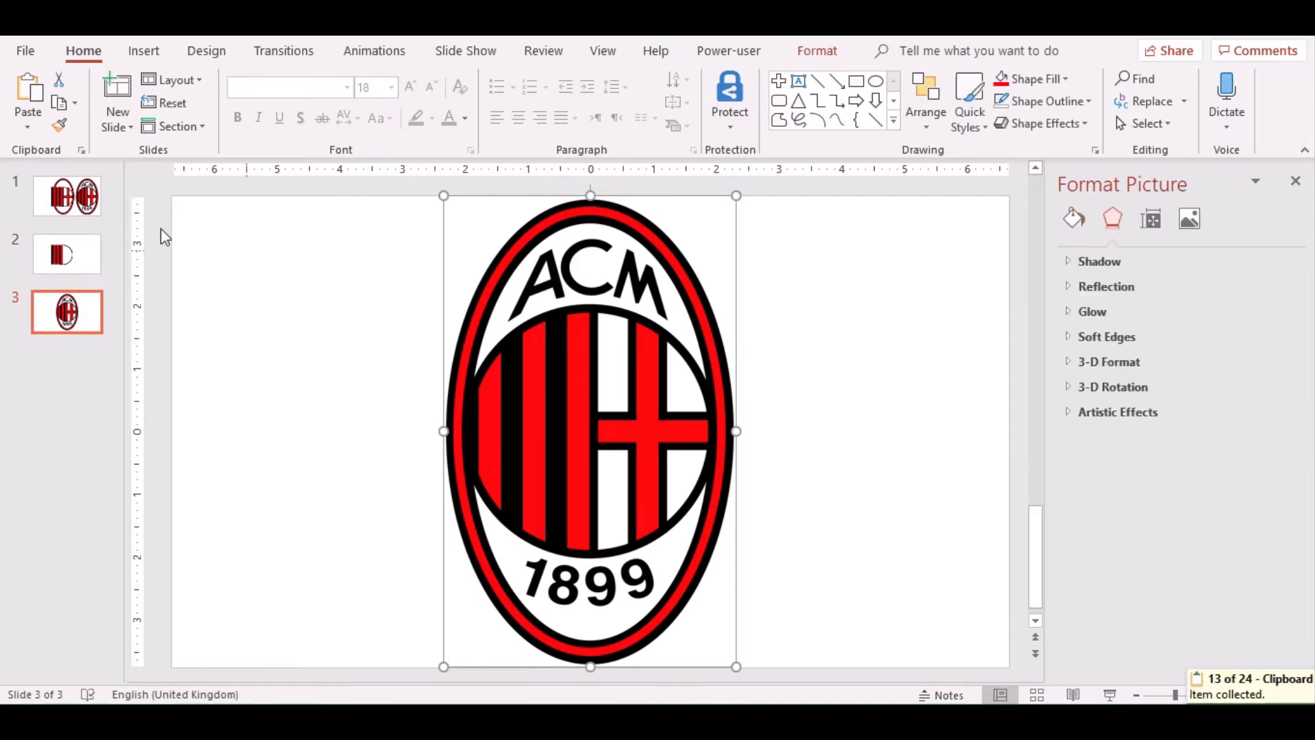
pyautogui.click(62, 262)
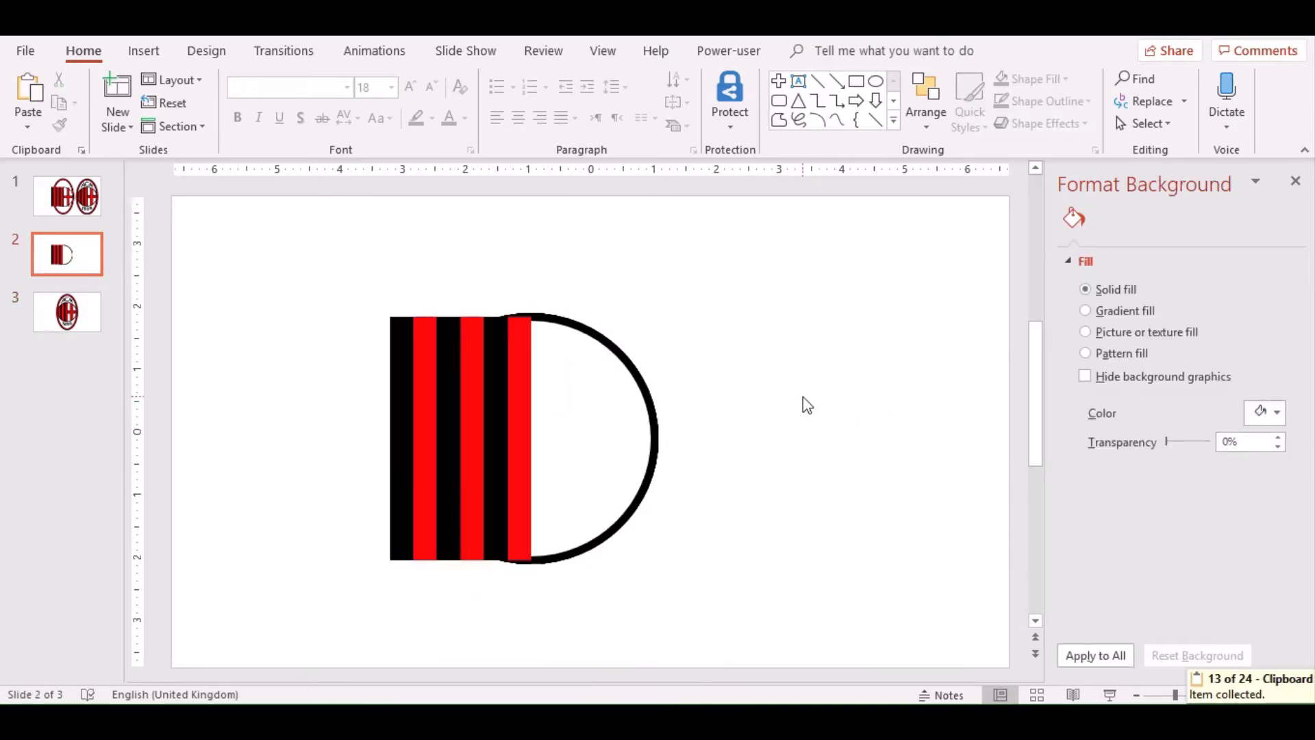
pyautogui.hotkey('ctrl', 'v')
pyautogui.moveTo(650, 494)
pyautogui.mouseDown()
pyautogui.moveTo(851, 511)
pyautogui.moveTo(838, 506)
pyautogui.mouseUp()
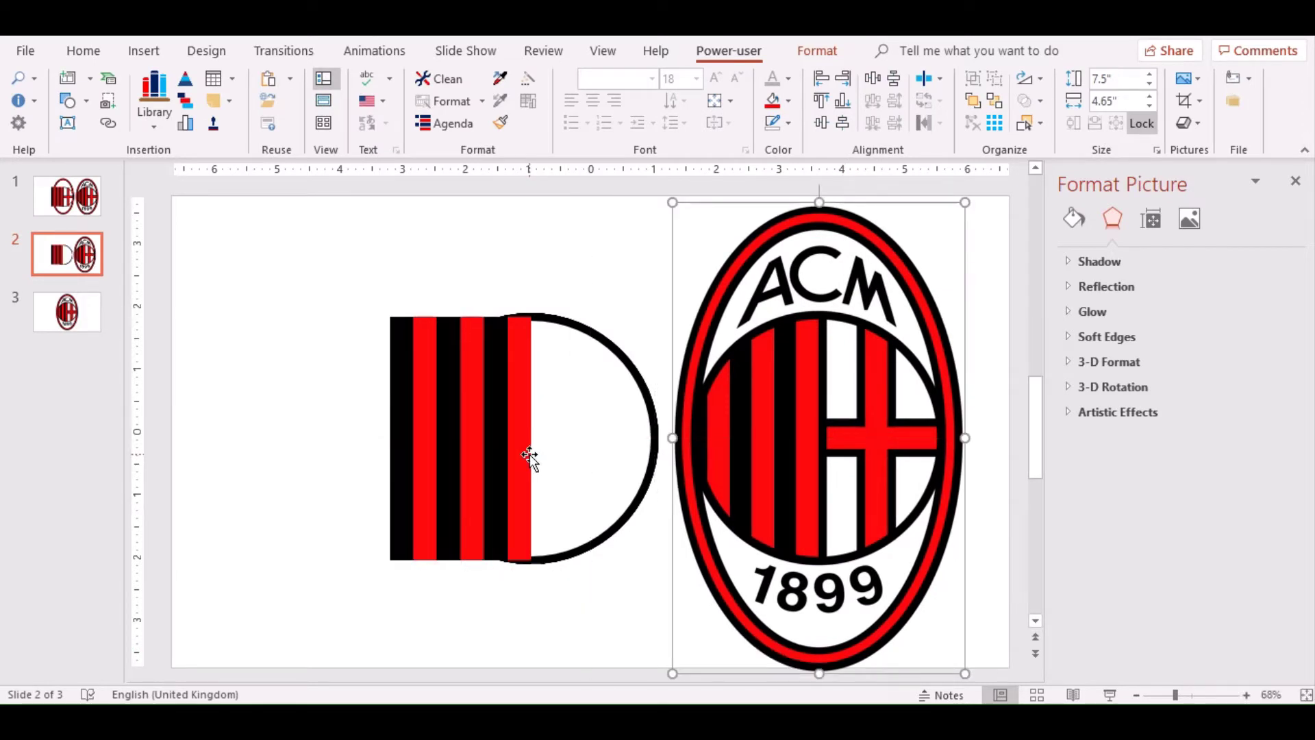
pyautogui.click(578, 416)
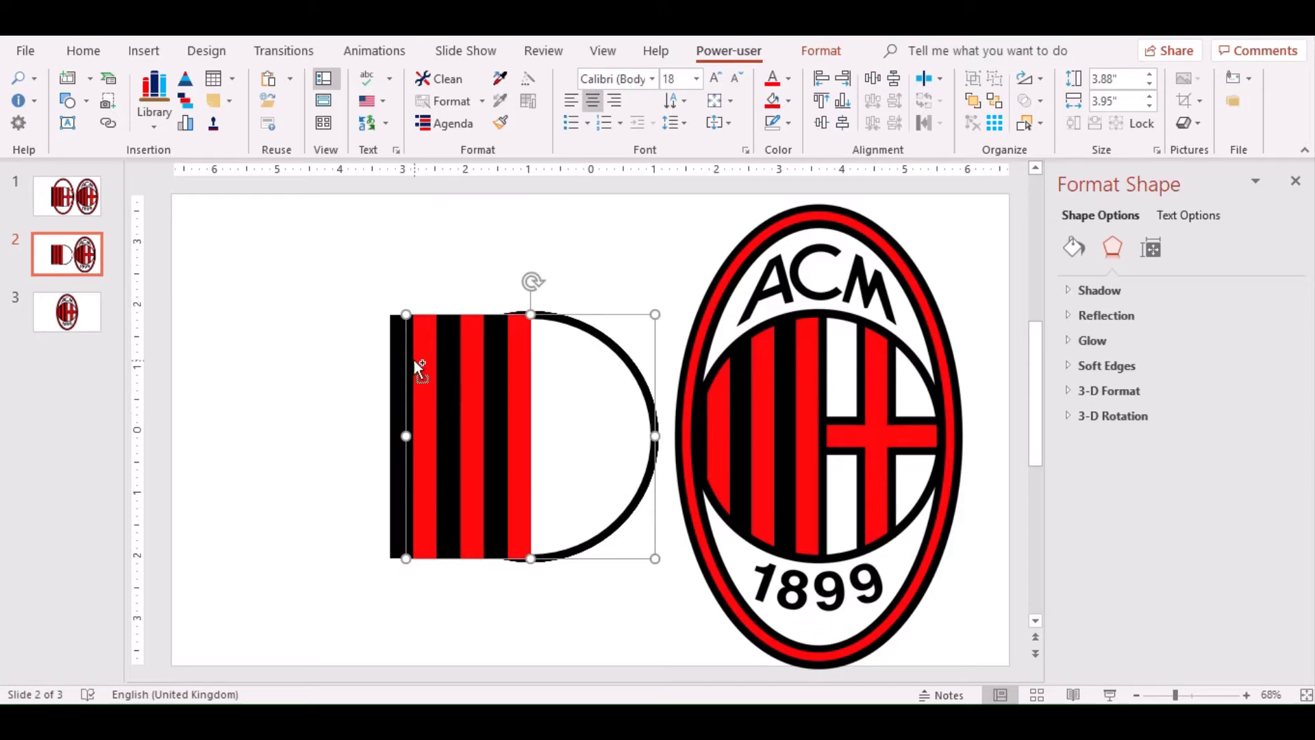
pyautogui.keyDown('ctrl'); pyautogui.click(513, 392); pyautogui.keyUp('ctrl')
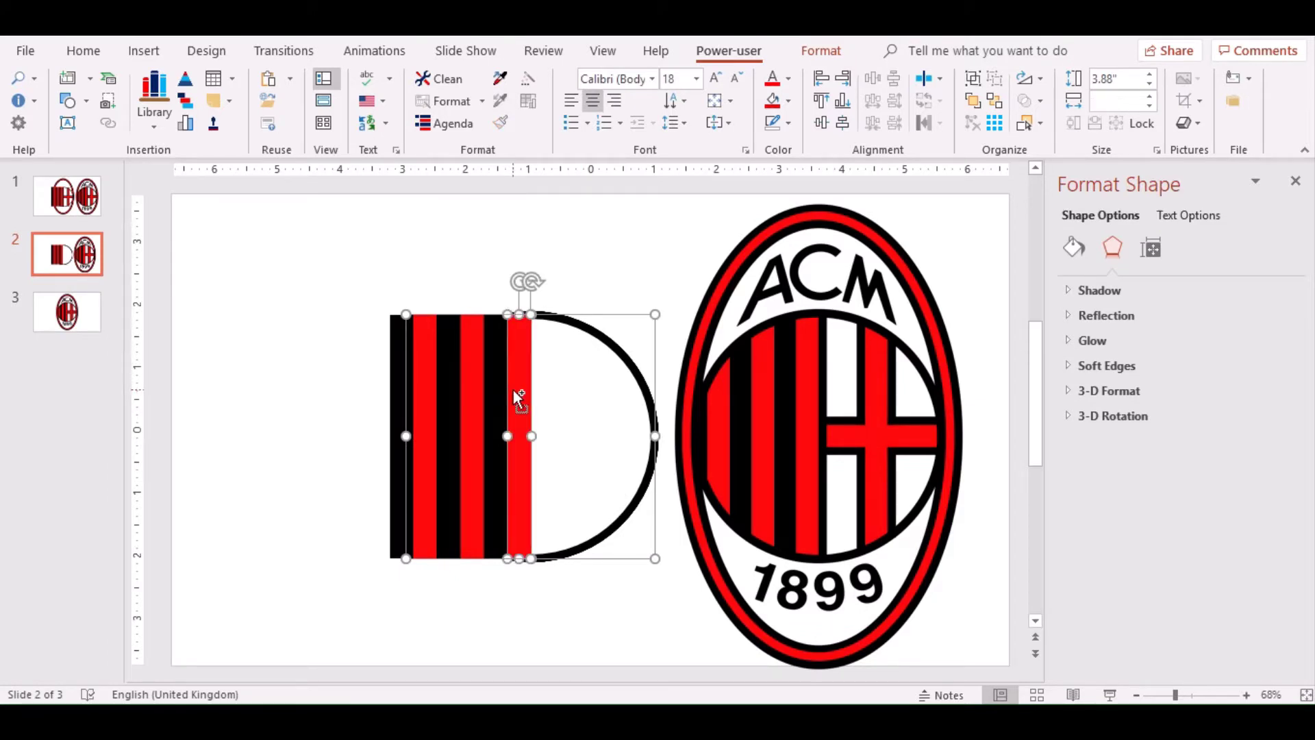
pyautogui.click(822, 50)
pyautogui.click(200, 123)
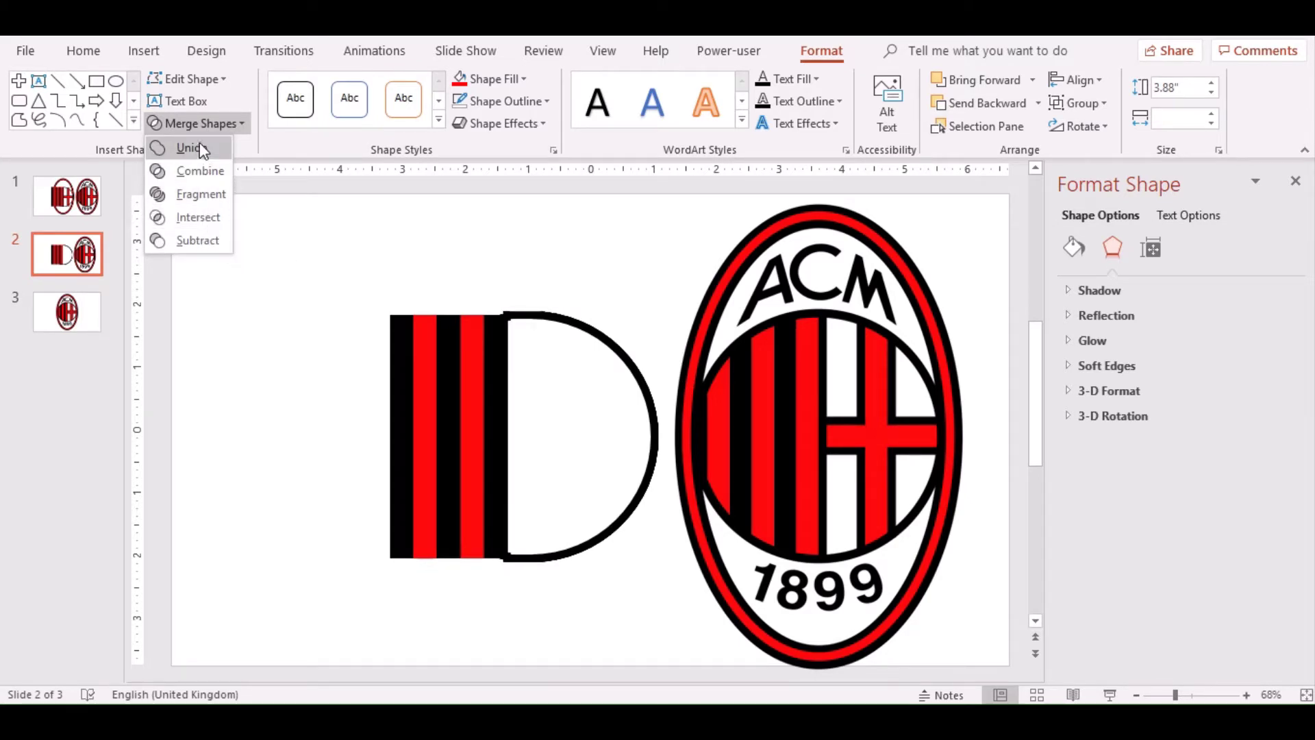
pyautogui.click(192, 248)
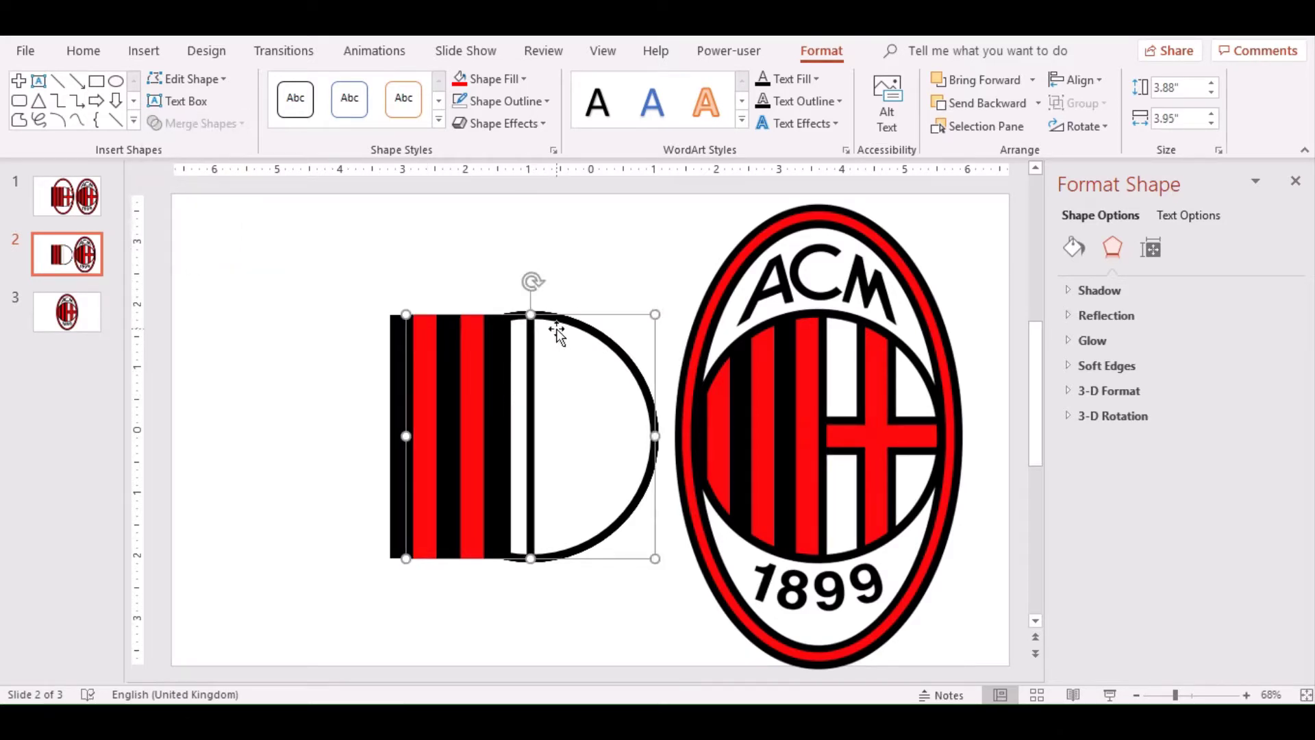
pyautogui.moveTo(556, 332); pyautogui.dragTo(709, 260)
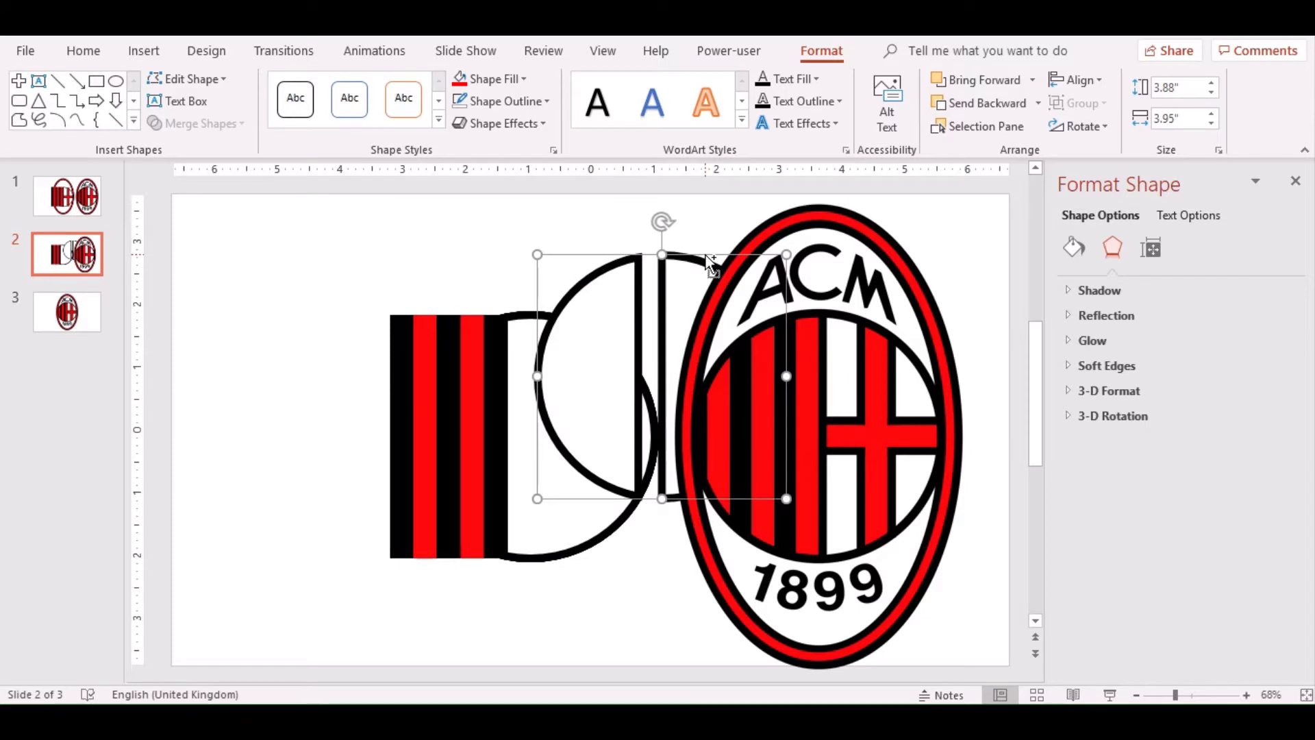
pyautogui.hotkey('ctrl', 'z')
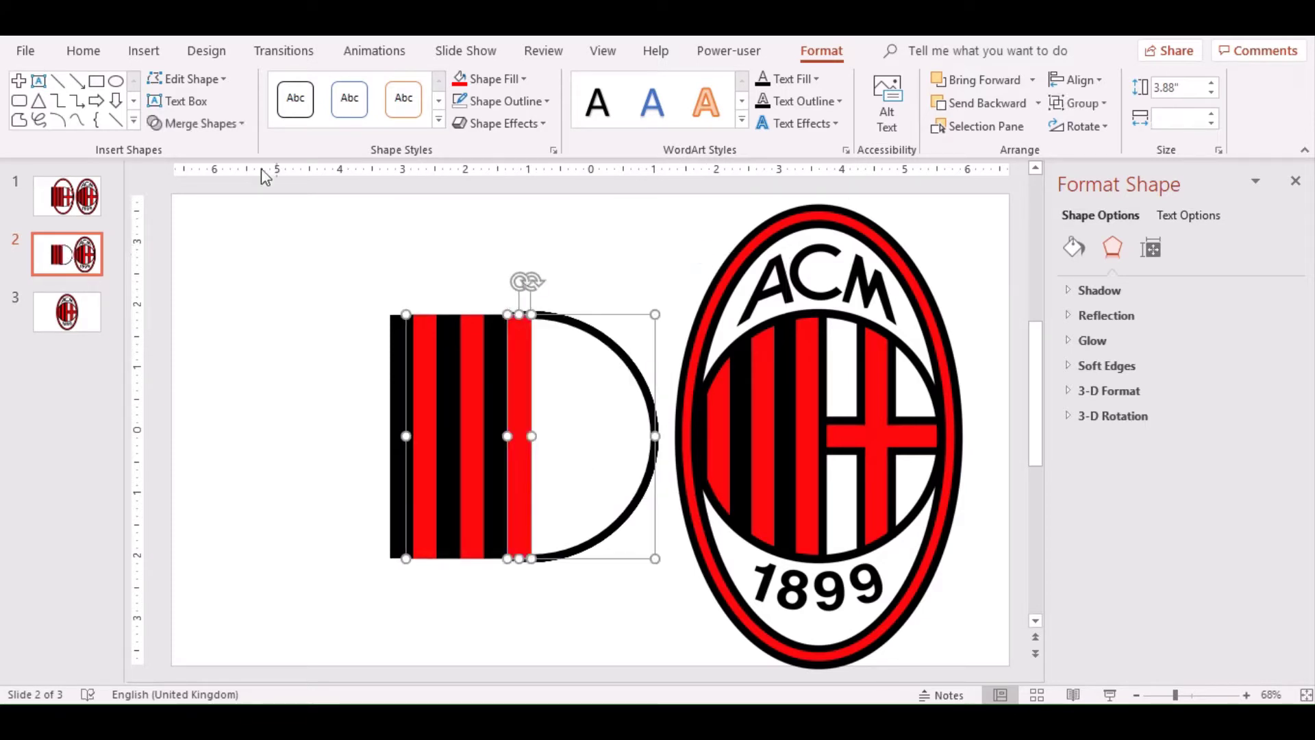
# Intersect the first two stripes with the D shape, filling the trimmed strips red and black.
pyautogui.click(196, 123)
pyautogui.click(201, 218)
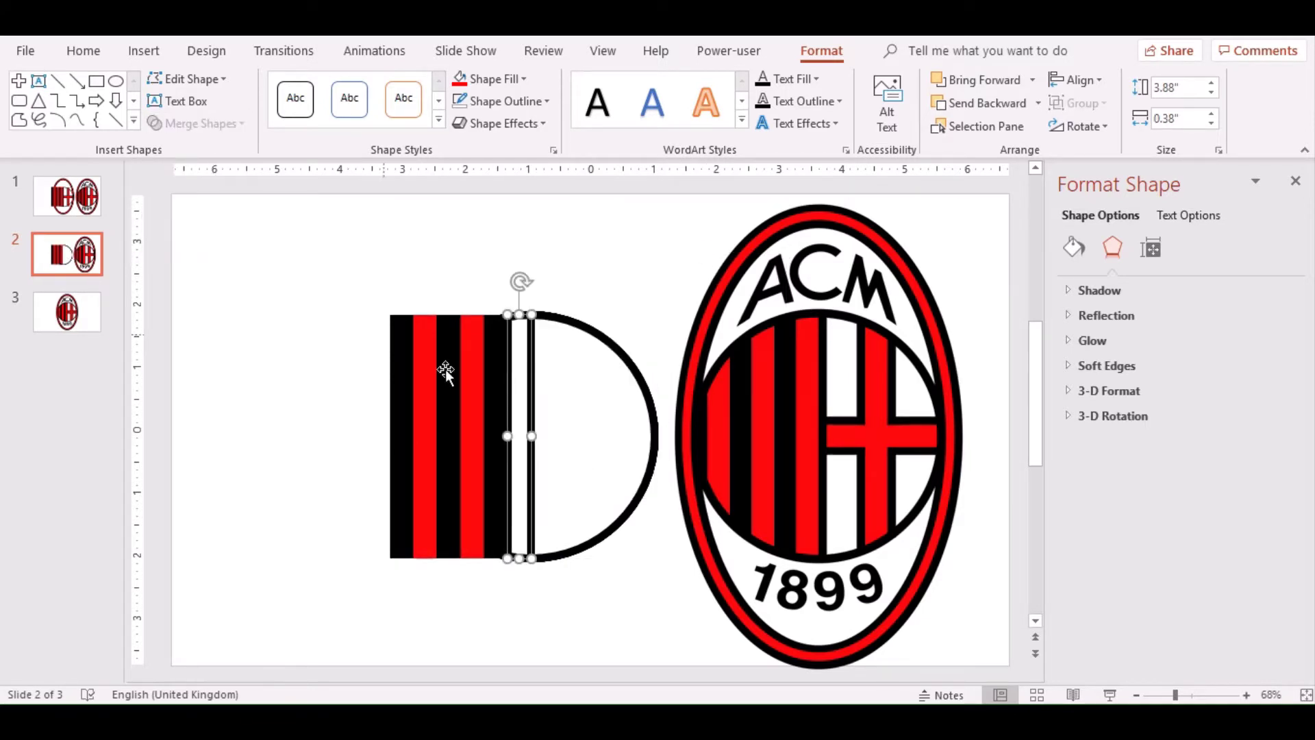
pyautogui.click(459, 81)
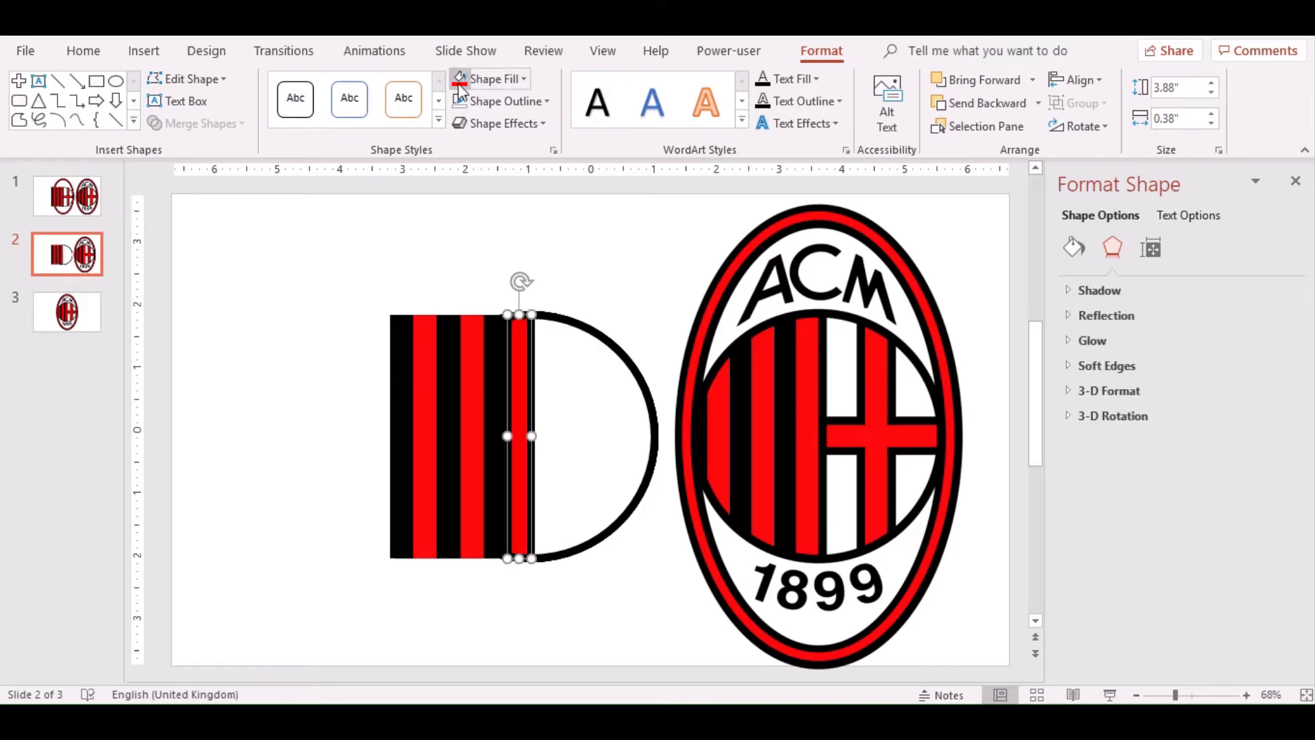
pyautogui.click(591, 385)
pyautogui.keyDown('shift'); pyautogui.click(489, 385); pyautogui.keyUp('shift')
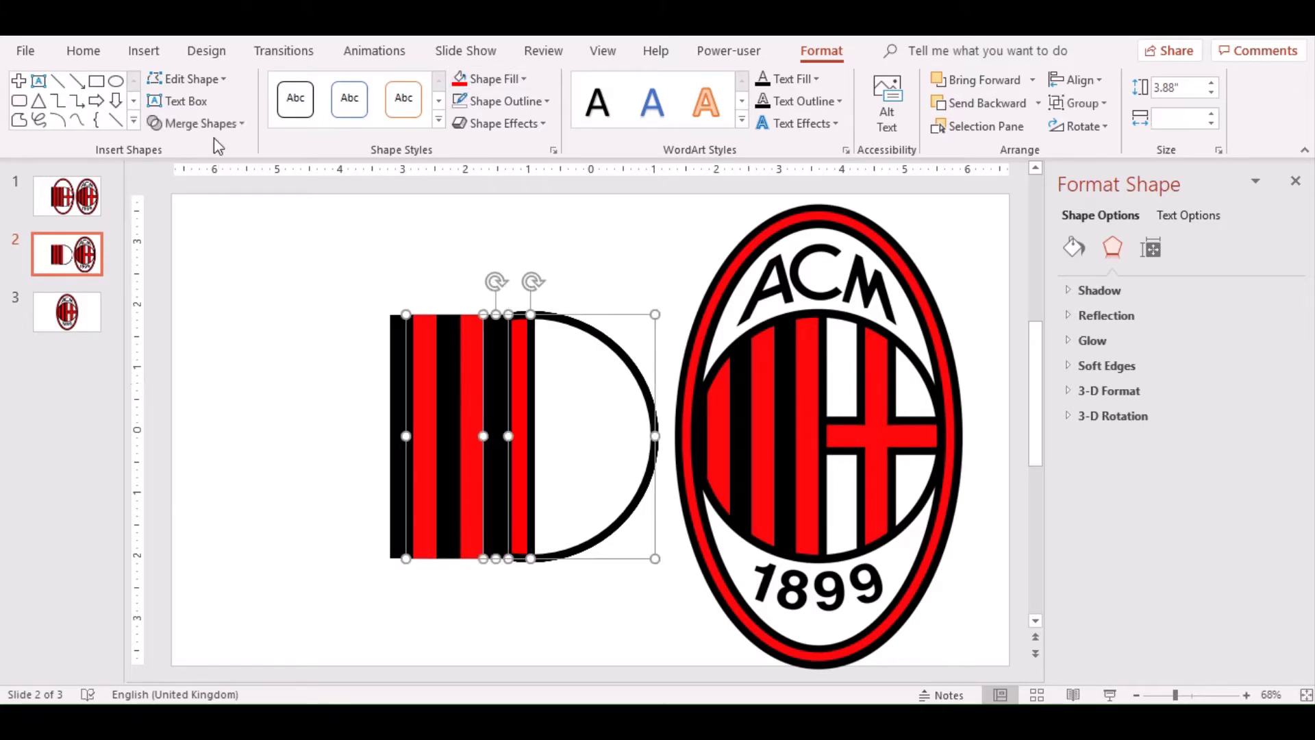
pyautogui.click(198, 123)
pyautogui.click(203, 219)
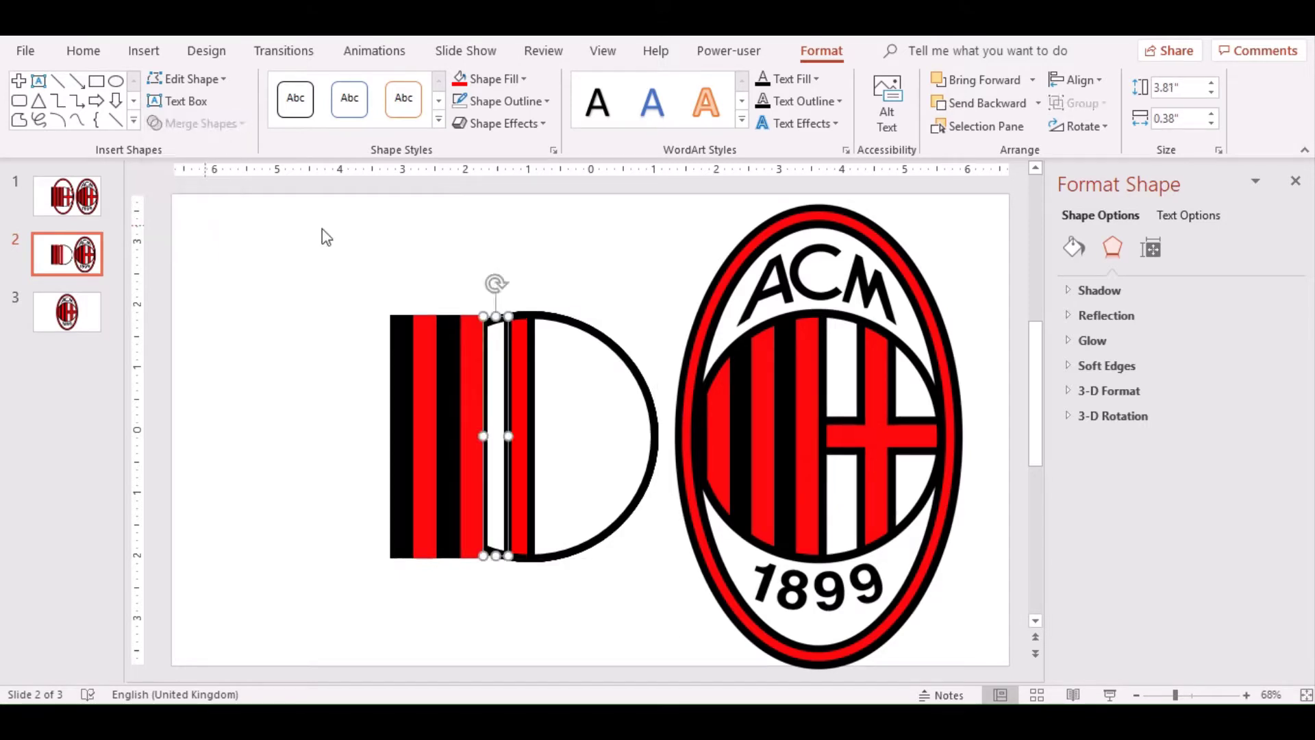
pyautogui.click(522, 80)
pyautogui.click(476, 121)
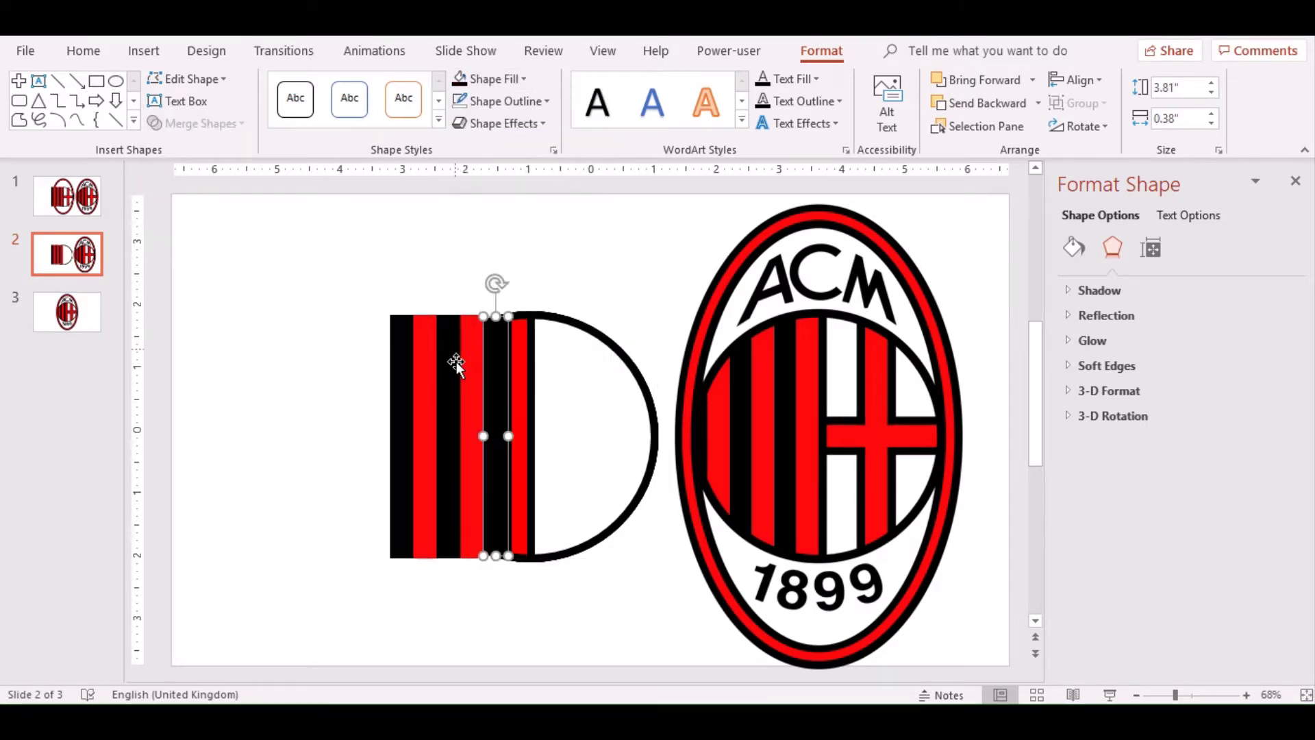
# Trim the next red and black stripes to the circle's outline and recolour them red and black.
pyautogui.click(485, 380)
pyautogui.keyDown('shift'); pyautogui.click(477, 378); pyautogui.keyUp('shift')
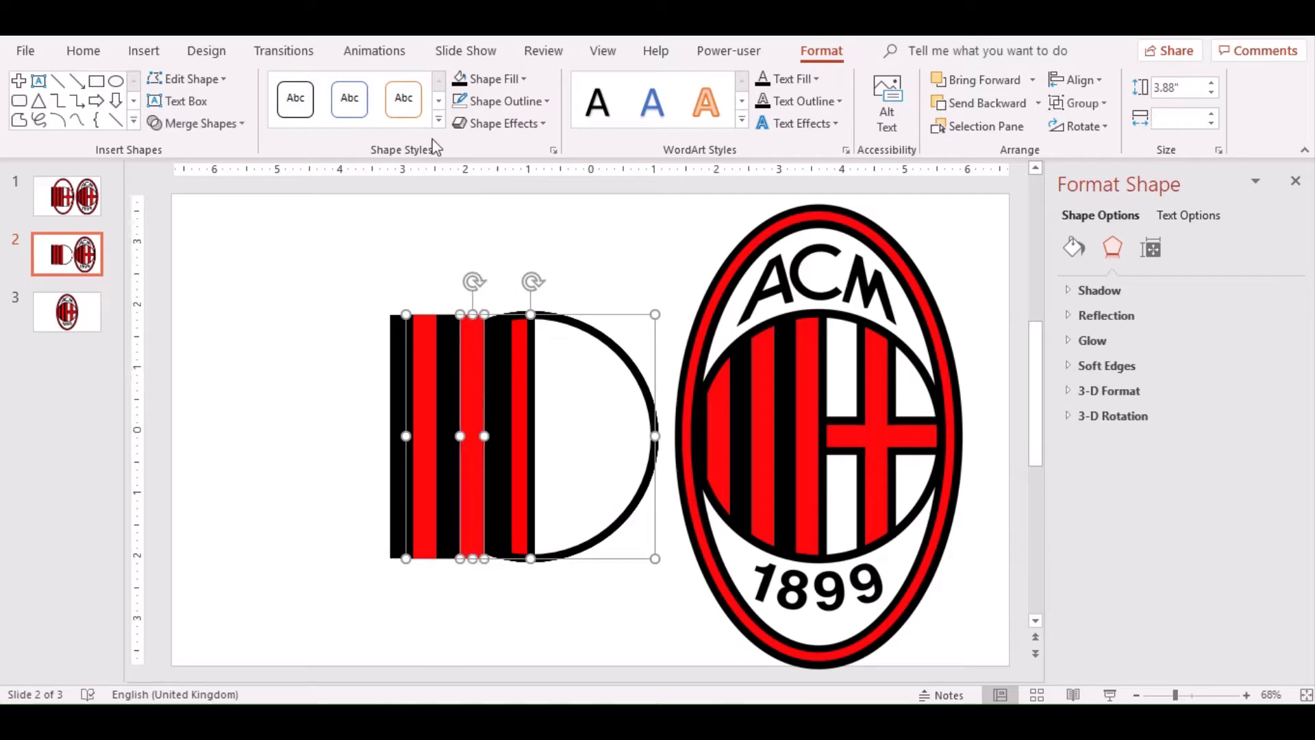
pyautogui.click(199, 123)
pyautogui.click(198, 218)
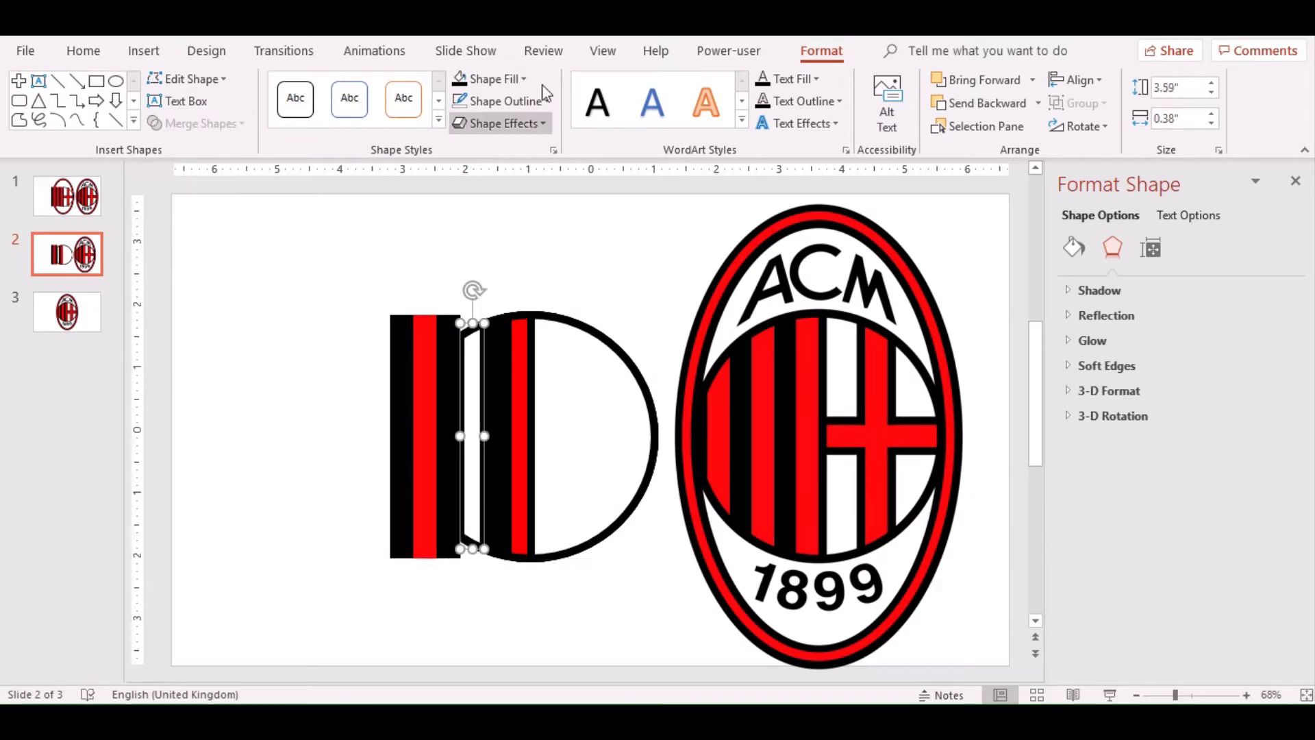
pyautogui.click(487, 80)
pyautogui.click(475, 230)
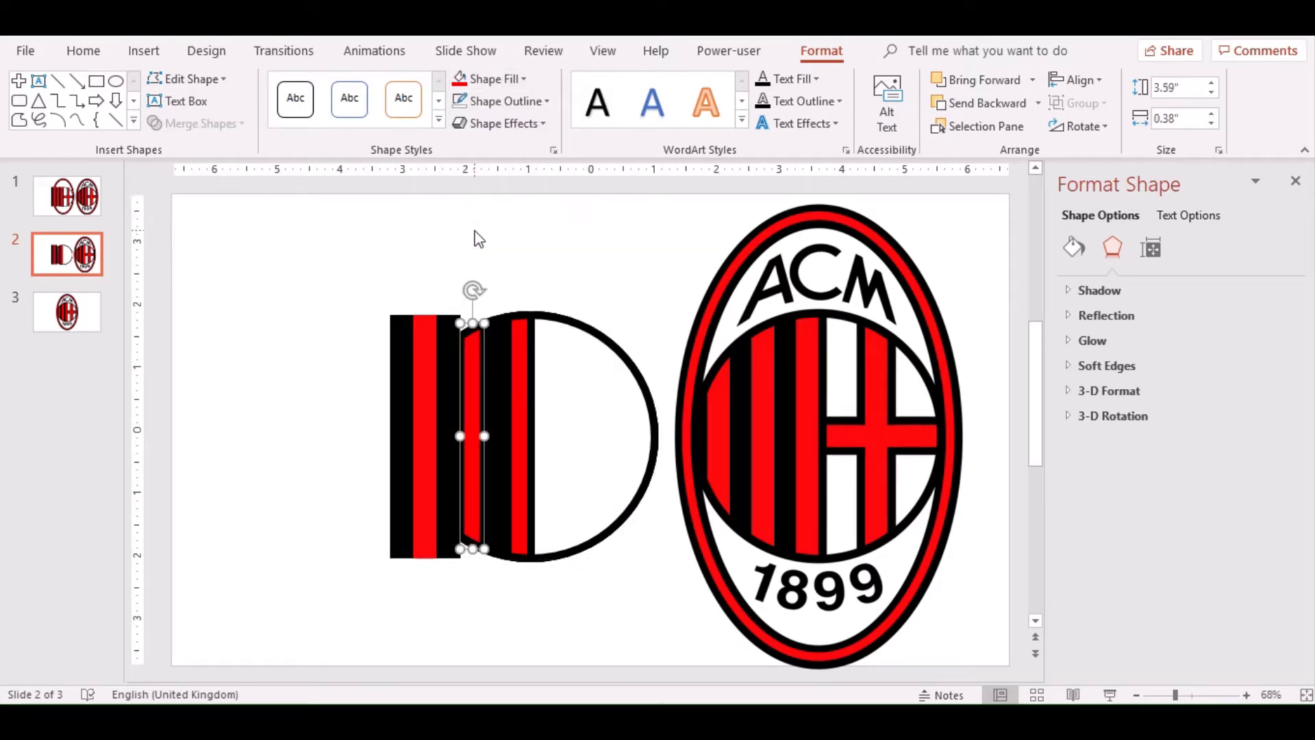
pyautogui.click(580, 353)
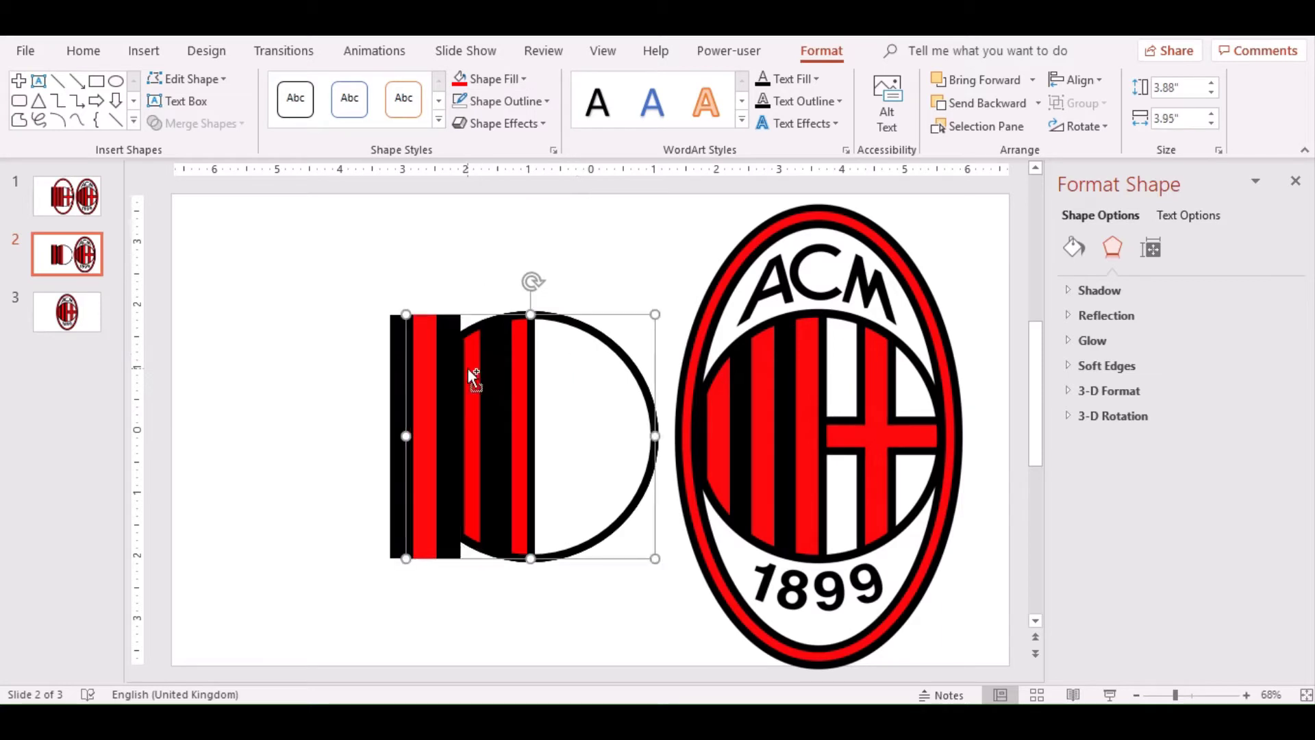
pyautogui.keyDown('shift'); pyautogui.click(442, 378); pyautogui.keyUp('shift')
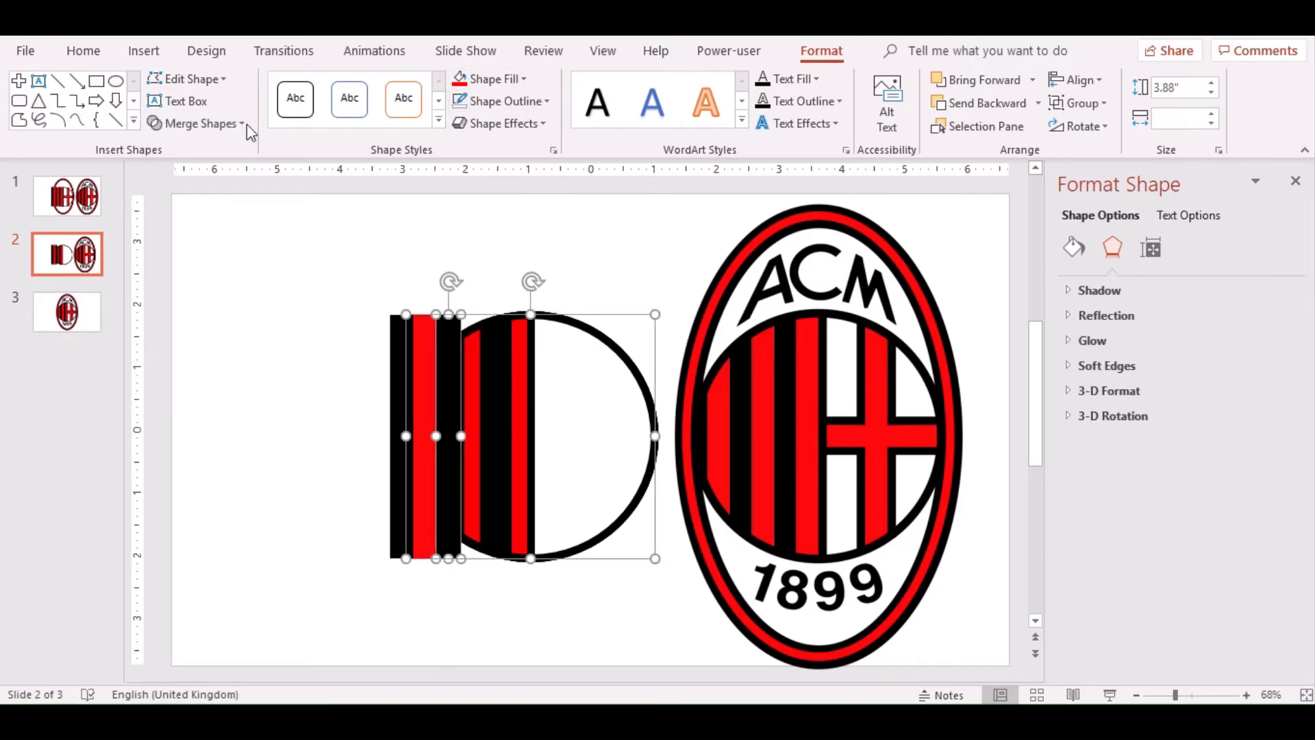
pyautogui.click(199, 123)
pyautogui.click(197, 217)
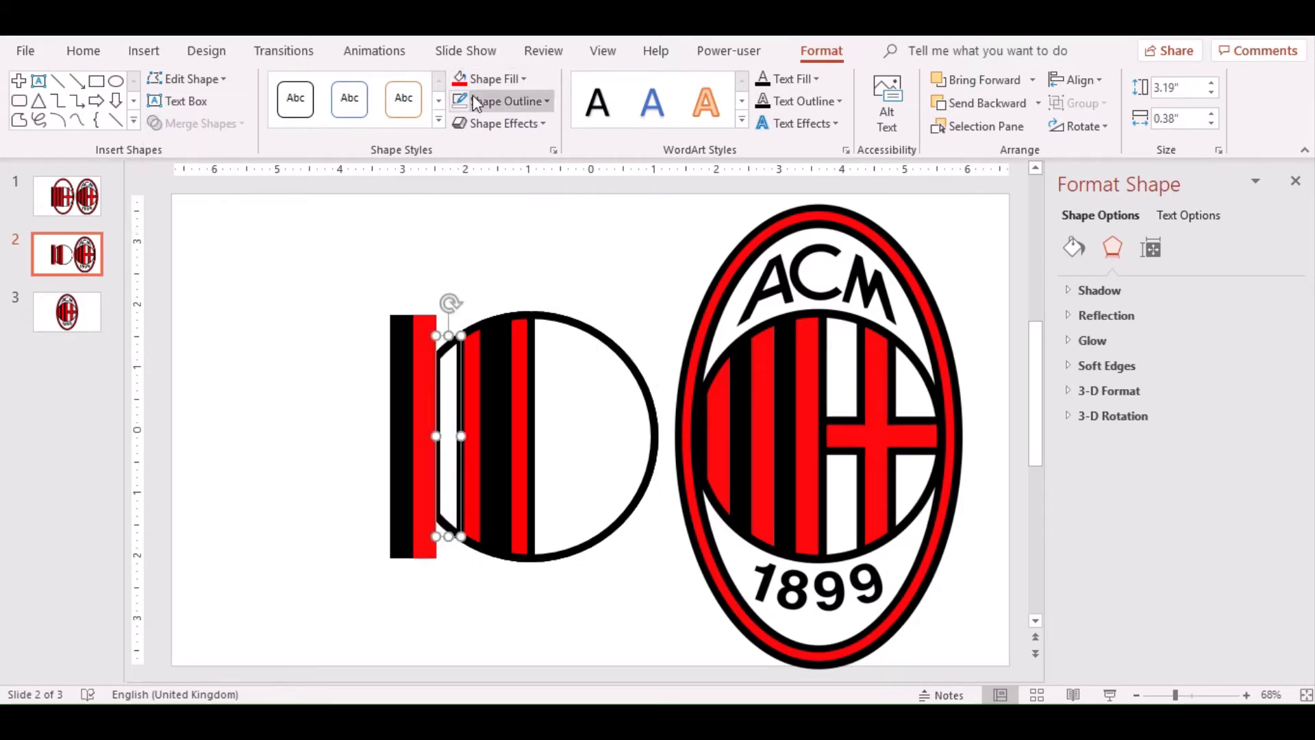
pyautogui.click(523, 79)
pyautogui.click(484, 177)
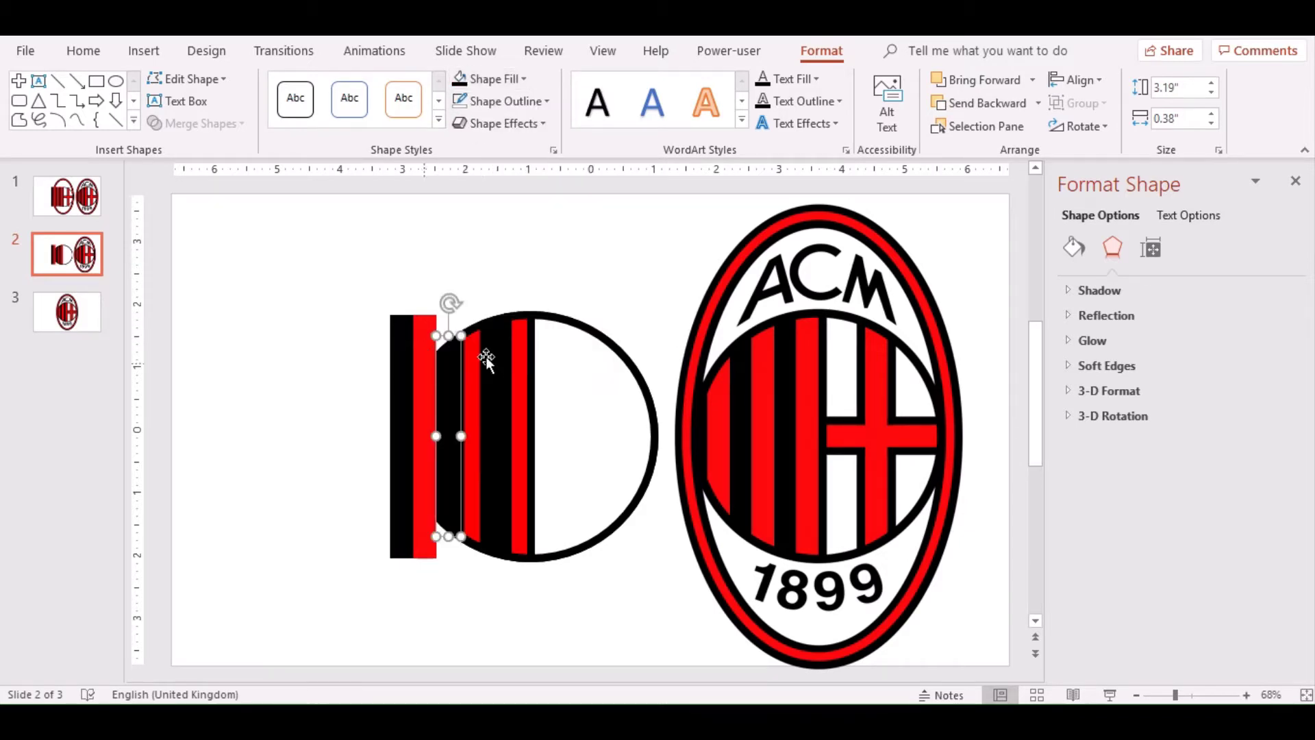
# Trim the leftmost red stripe to the circle's curved edge.
pyautogui.click(560, 366)
pyautogui.keyDown('shift'); pyautogui.click(428, 387); pyautogui.keyUp('shift')
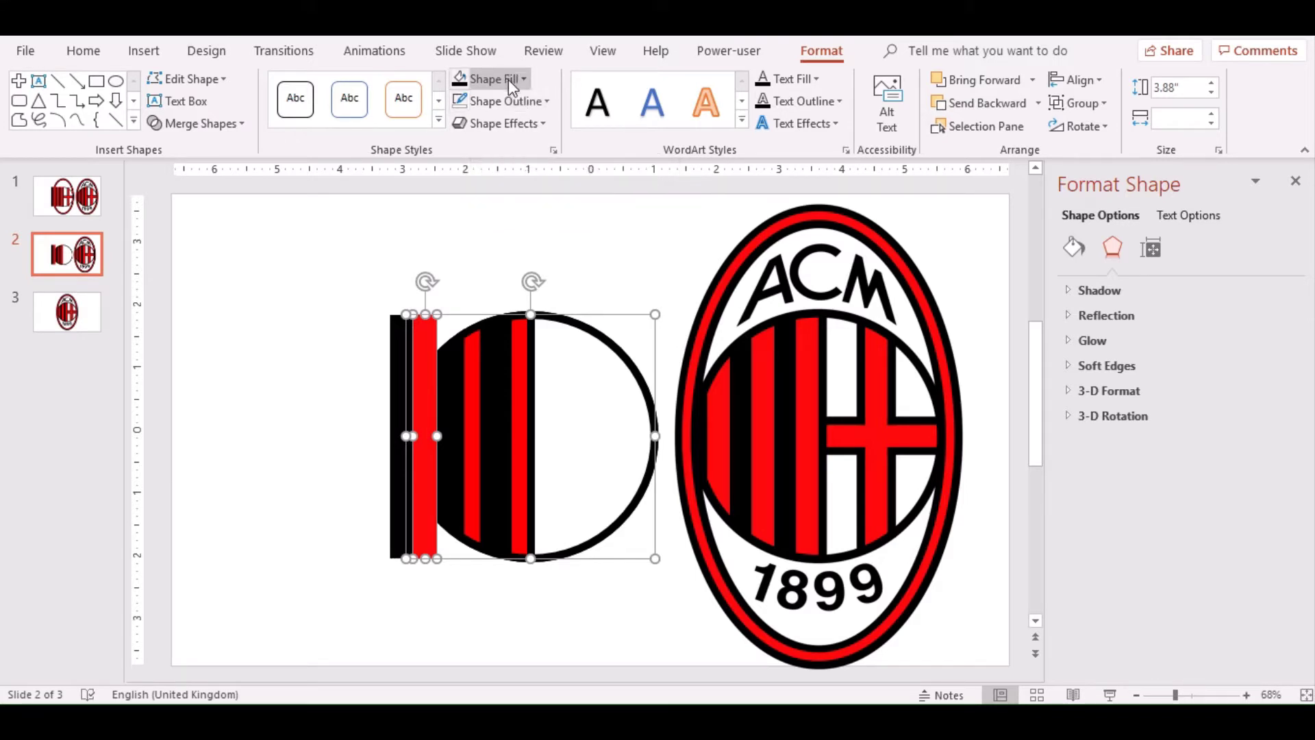
pyautogui.click(184, 127)
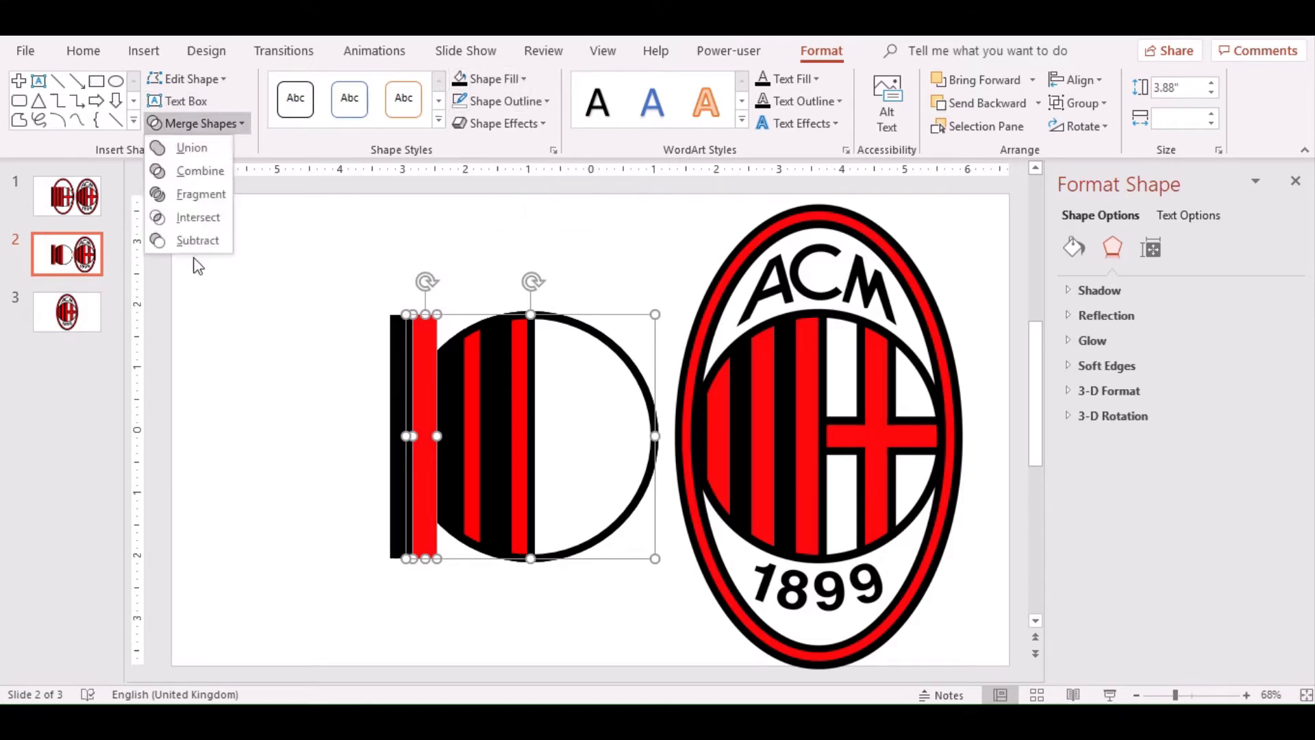
pyautogui.click(185, 218)
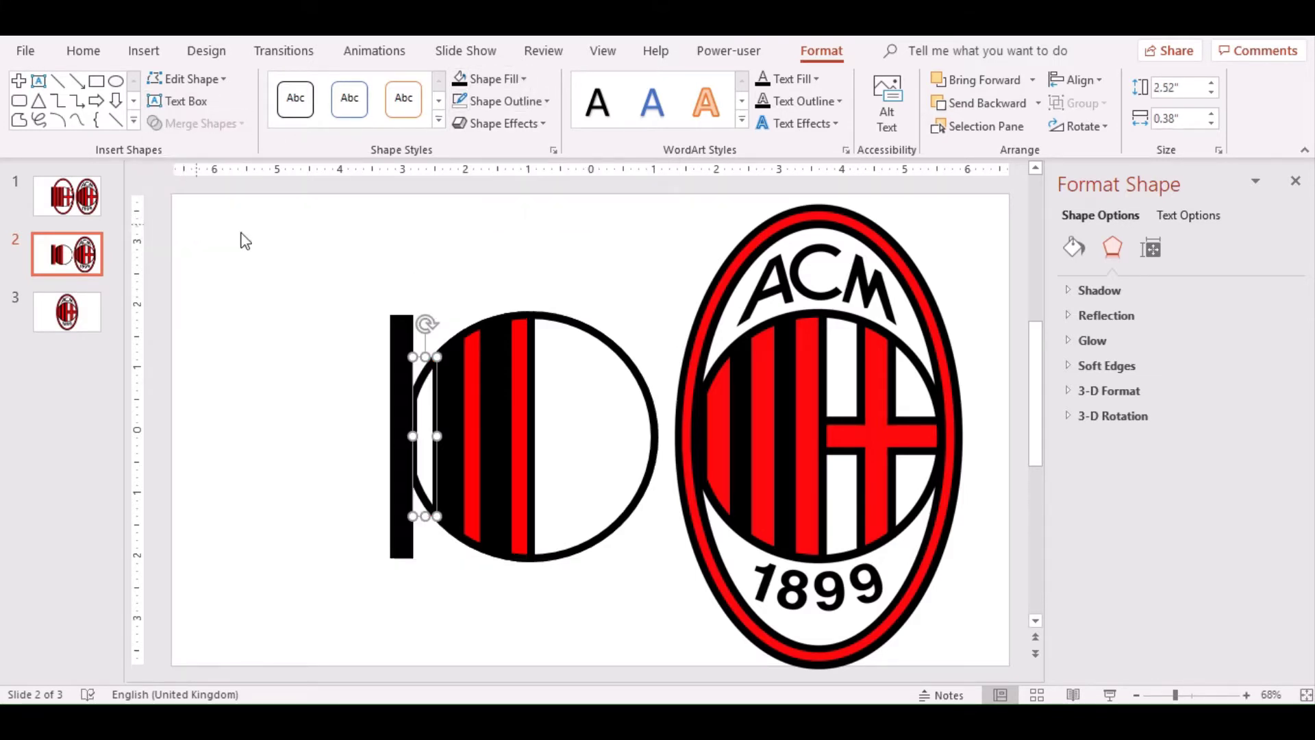
pyautogui.click(501, 80)
# Give the trimmed stripes red fill and red outlines, and slide one red strip into the circle.
pyautogui.click(482, 225)
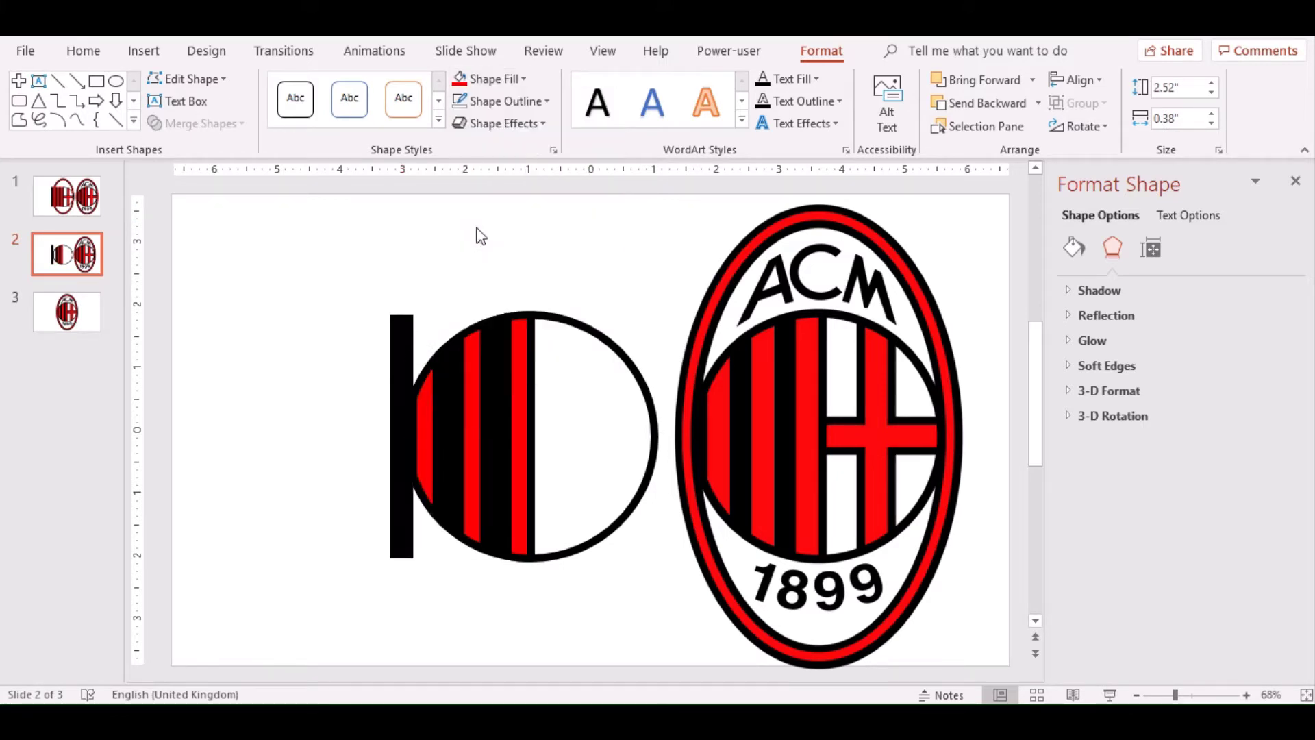
pyautogui.click(508, 103)
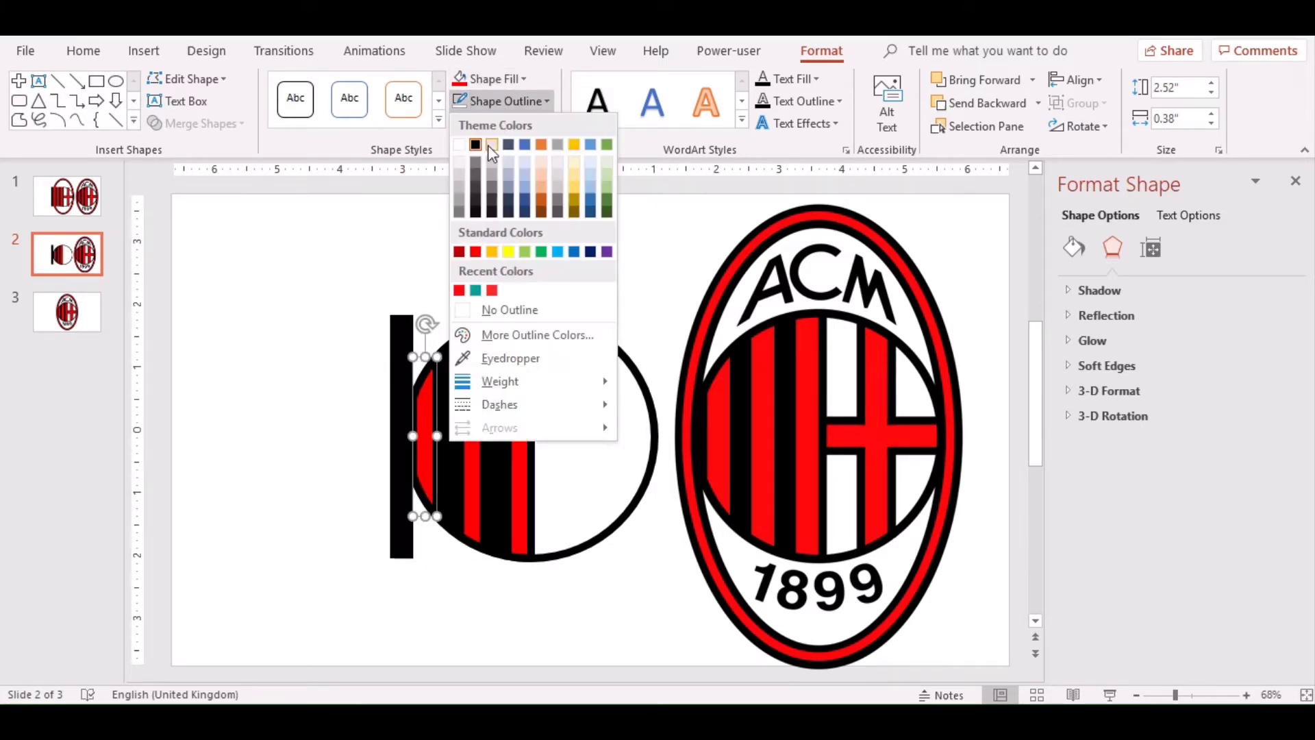
pyautogui.click(480, 251)
pyautogui.moveTo(430, 373); pyautogui.dragTo(473, 374)
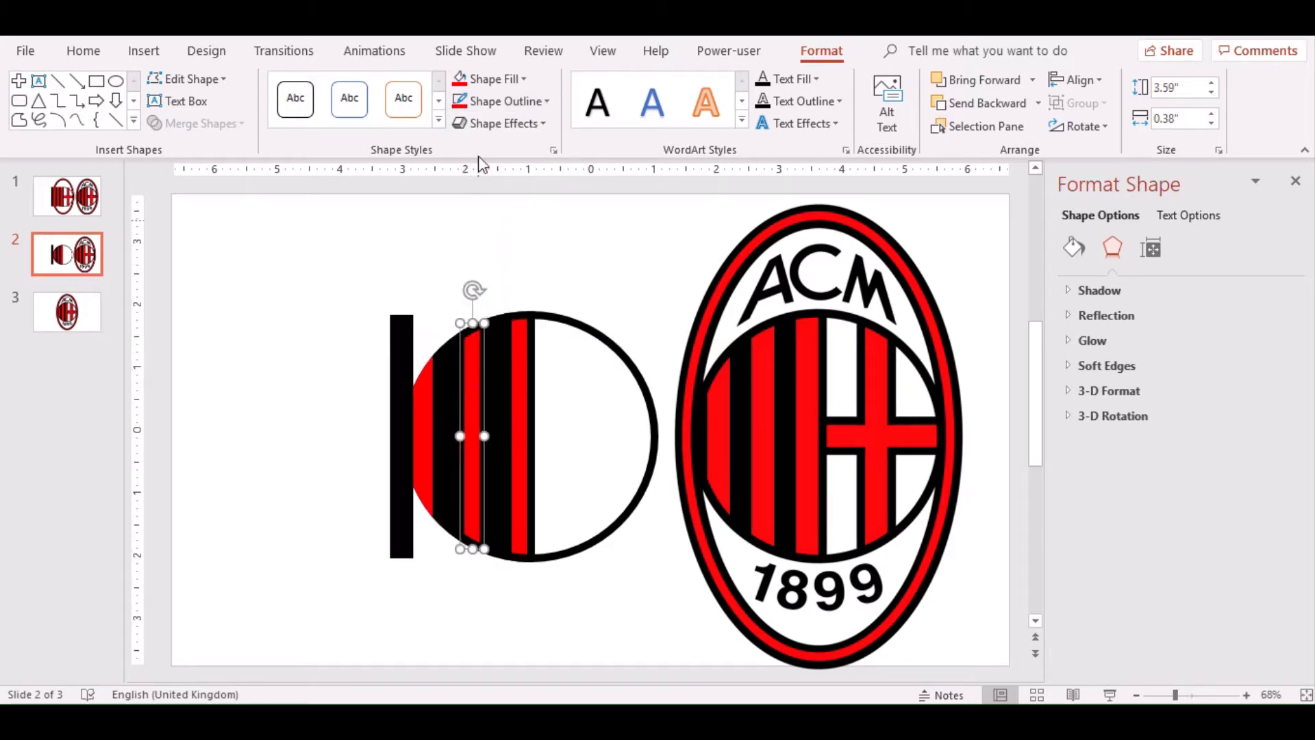
pyautogui.click(523, 356)
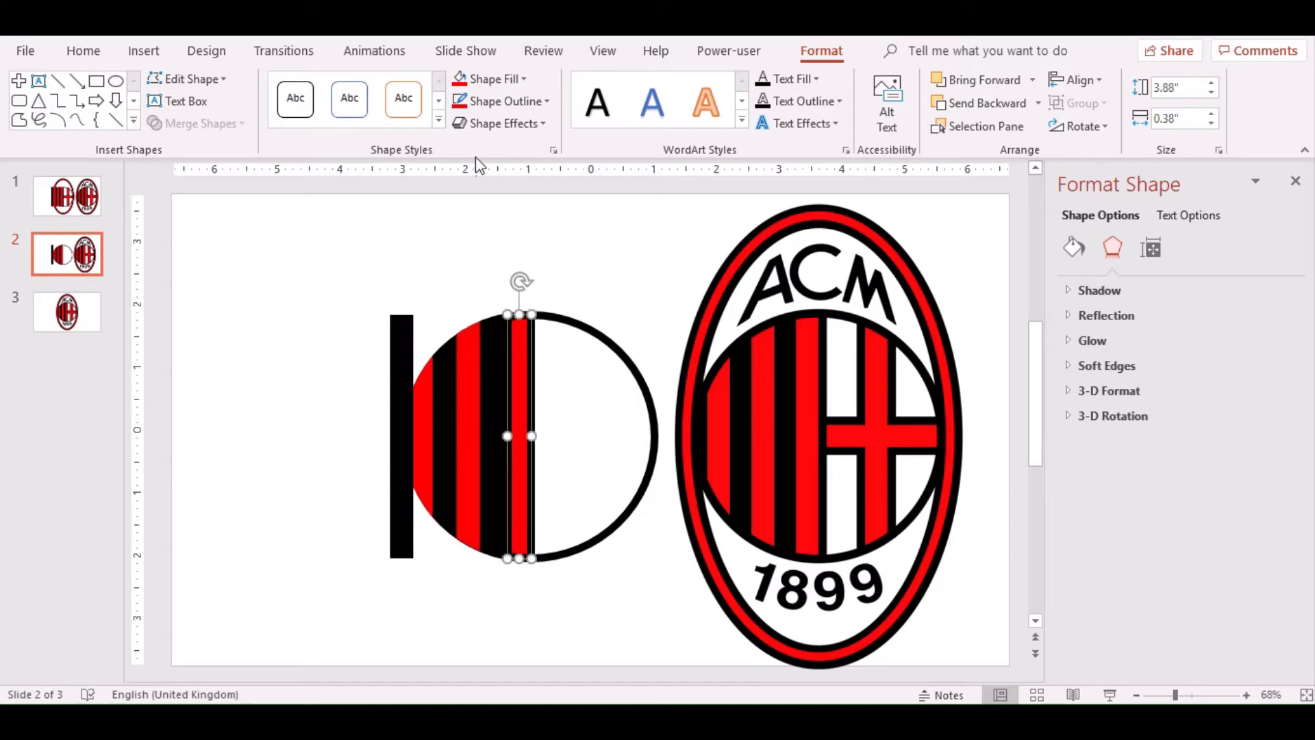
pyautogui.click(496, 100)
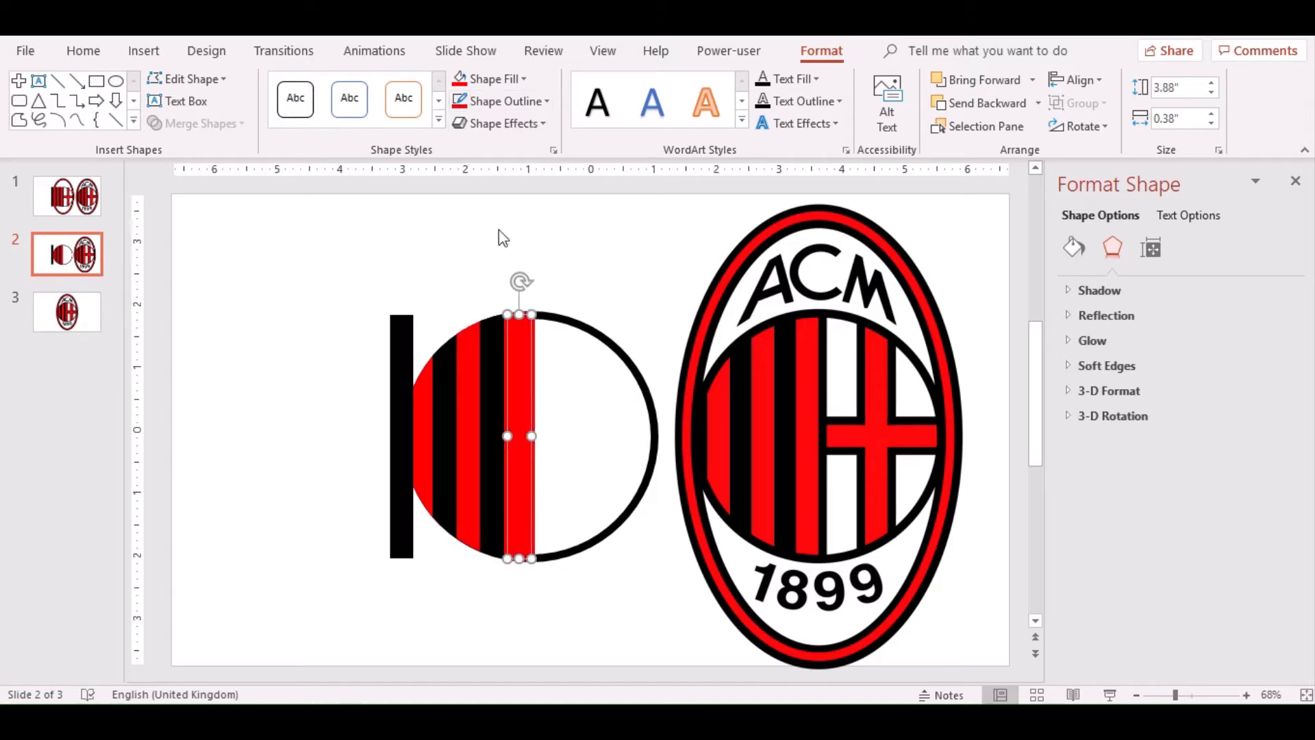
pyautogui.click(540, 273)
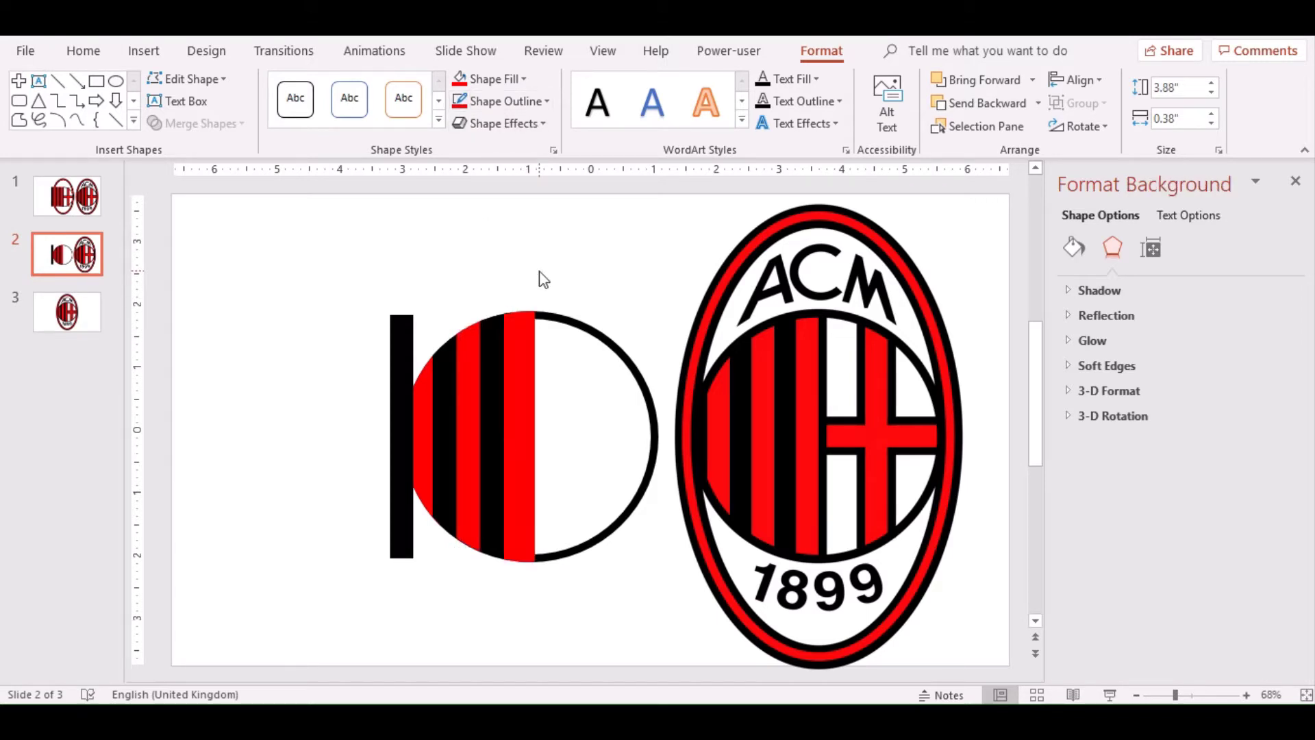
# Intersect the circle with the black bar to get a striped half-circle with a black outline.
pyautogui.click(574, 387)
pyautogui.keyDown('shift'); pyautogui.click(402, 421); pyautogui.keyUp('shift')
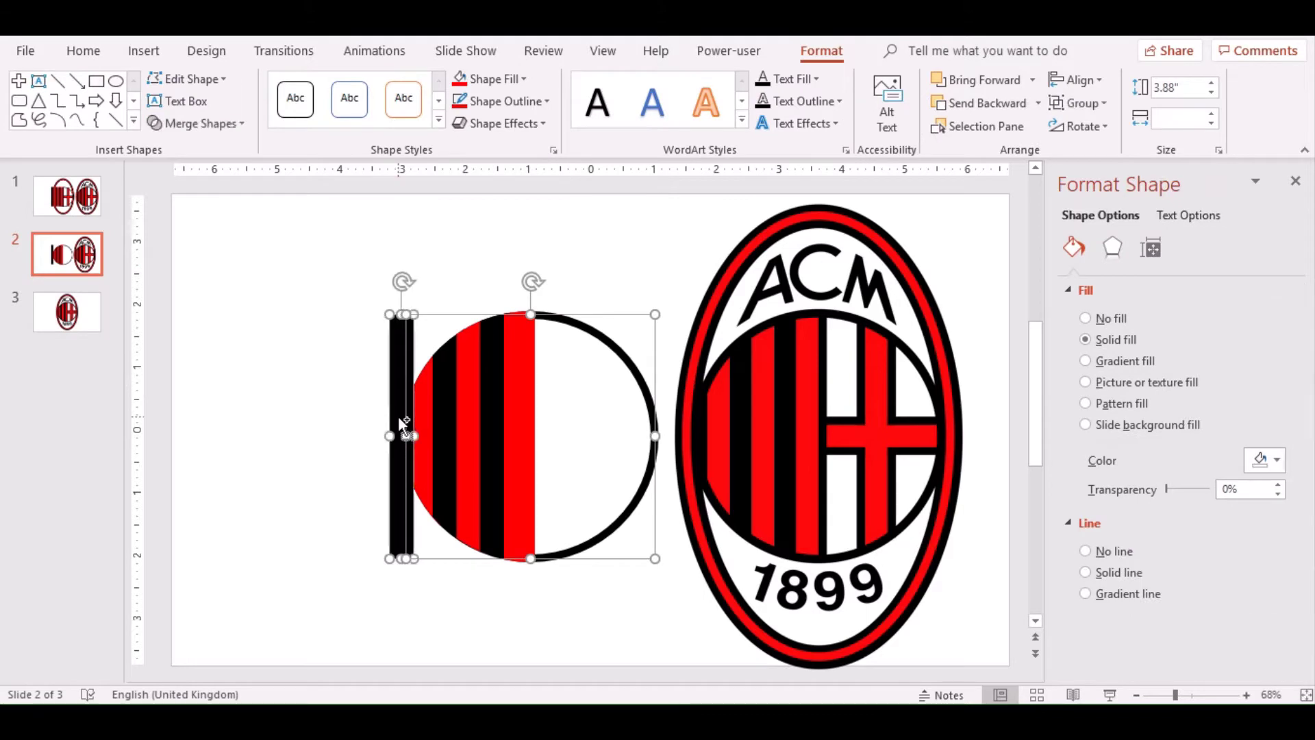
pyautogui.click(195, 123)
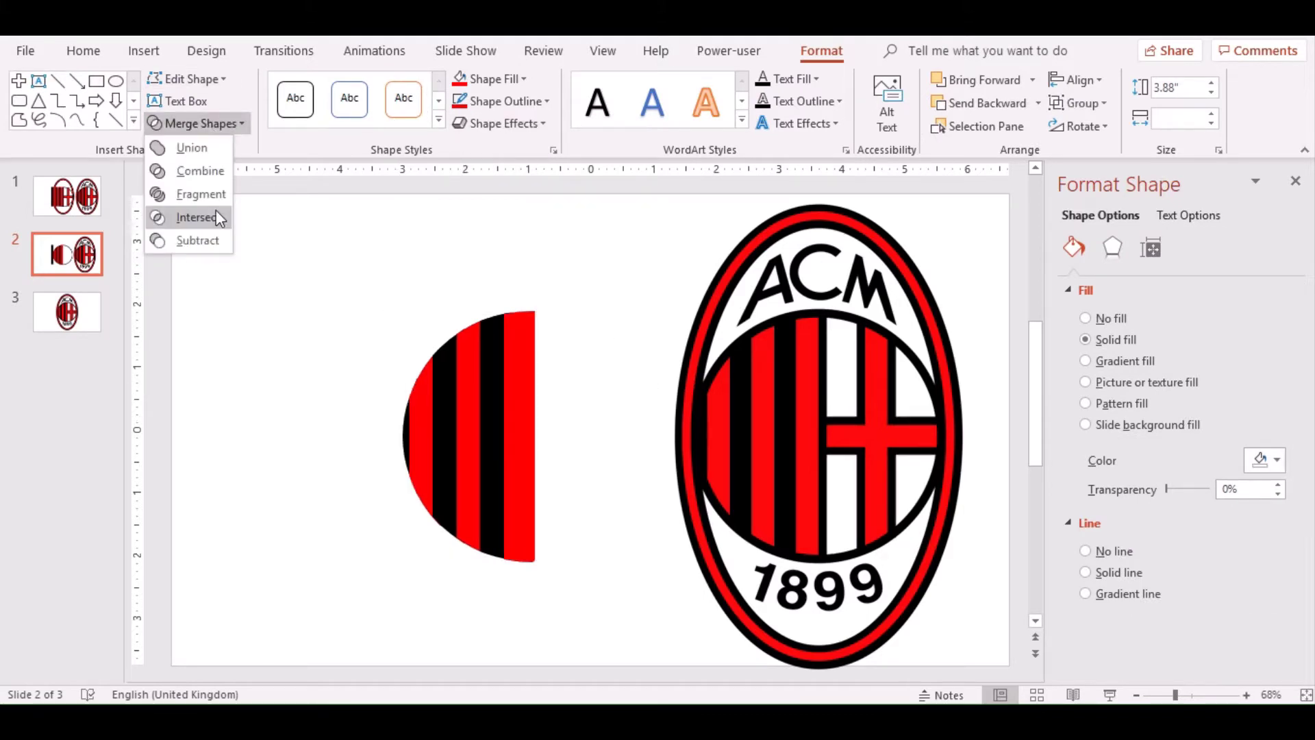
pyautogui.click(216, 209)
pyautogui.click(527, 103)
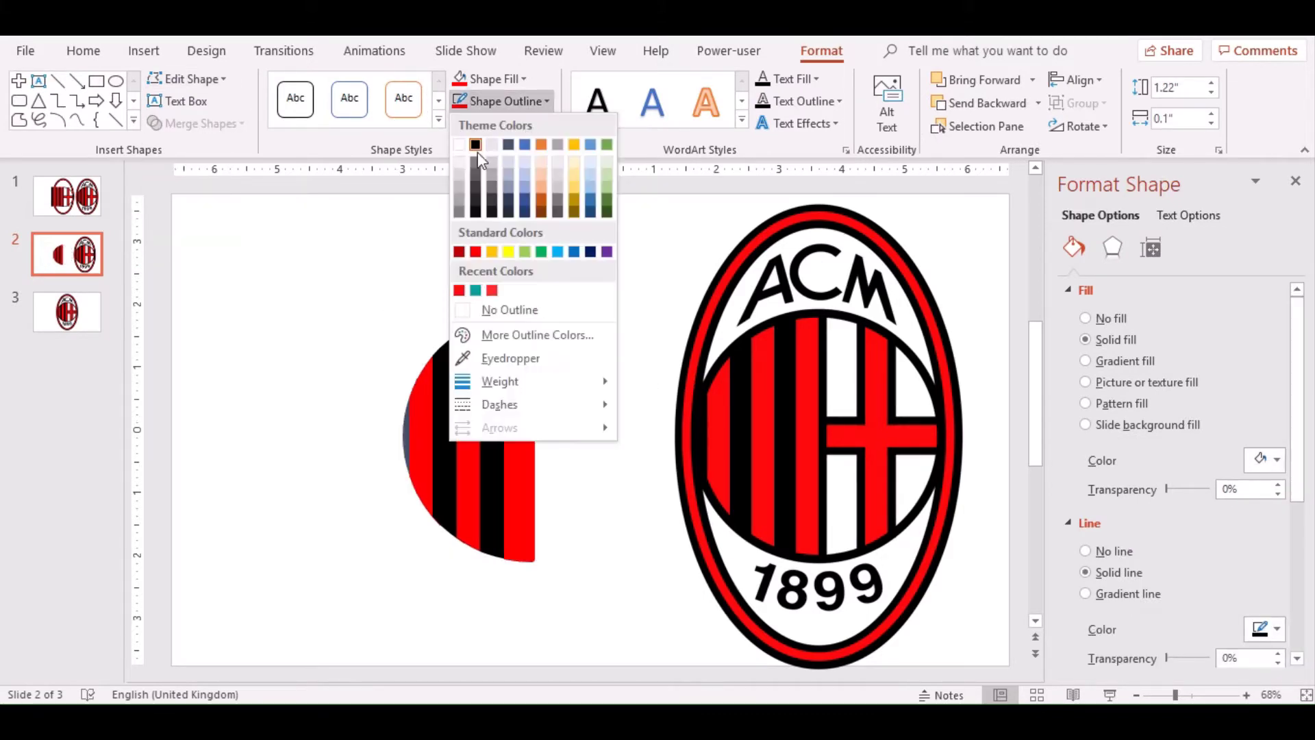
pyautogui.click(475, 144)
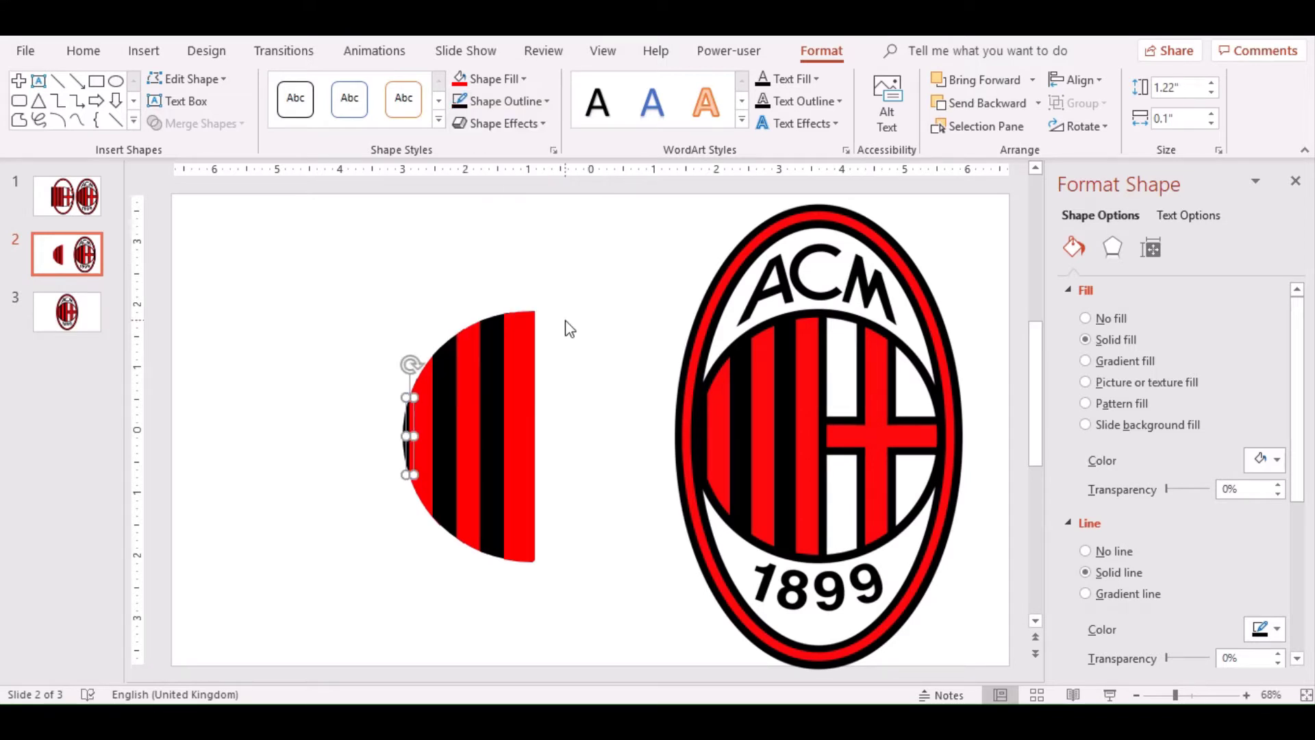
# Group all the stripes and the half-circle into one 3.88" by 1.98" object.
pyautogui.click(556, 336)
pyautogui.click(515, 384)
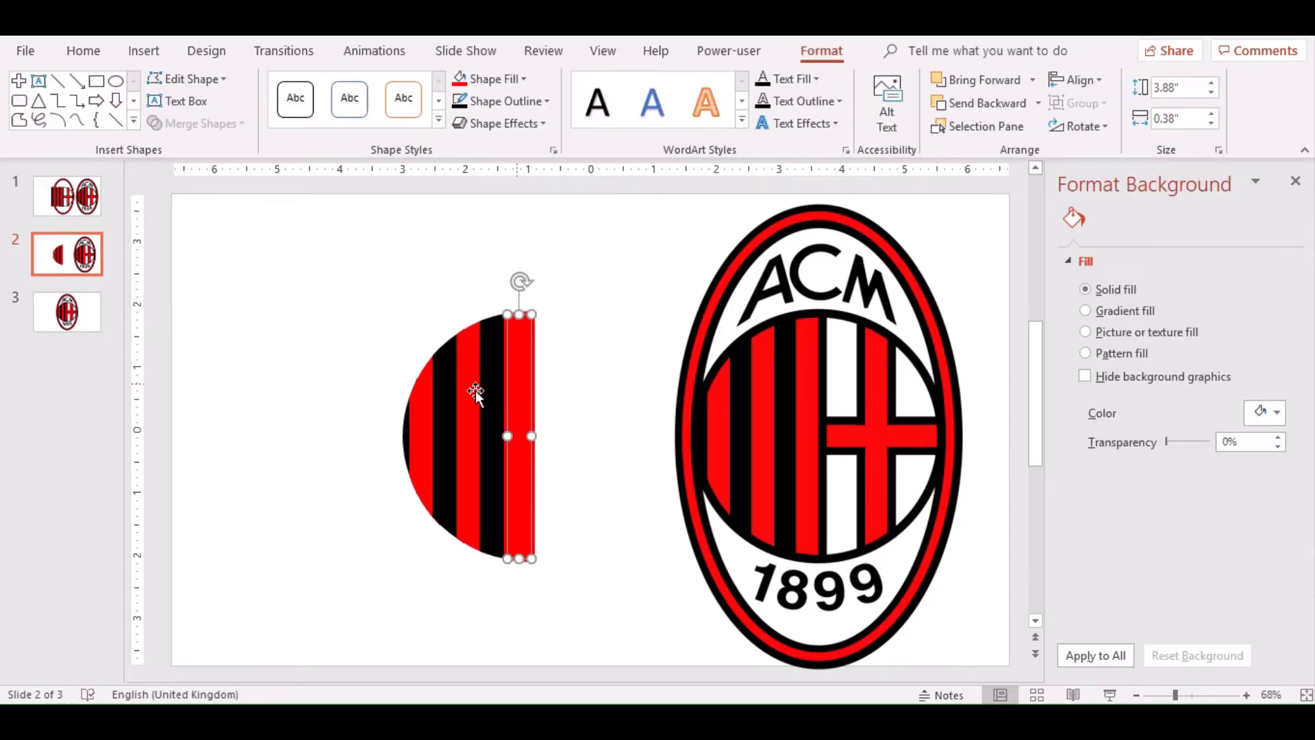
pyautogui.click(557, 395)
pyautogui.click(512, 402)
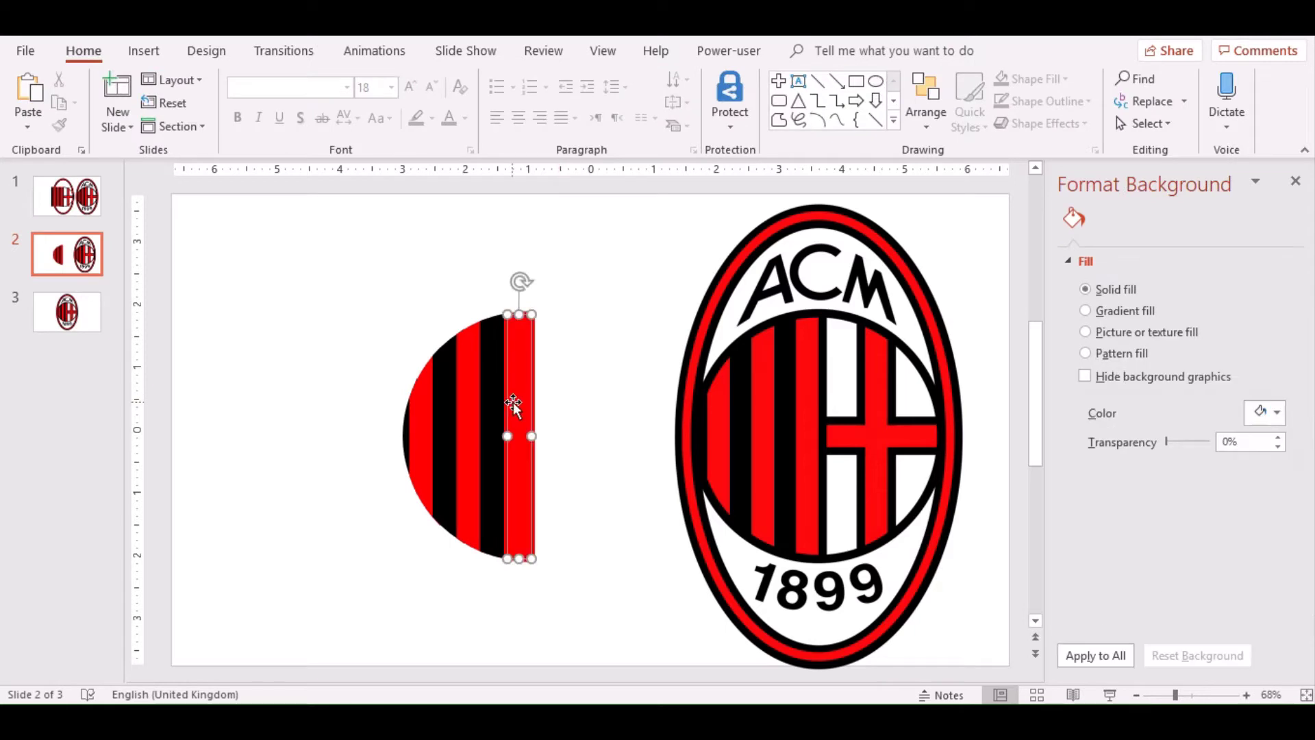
pyautogui.keyDown('shift'); pyautogui.click(493, 410); pyautogui.keyUp('shift')
pyautogui.keyDown('shift'); pyautogui.click(474, 405); pyautogui.keyUp('shift')
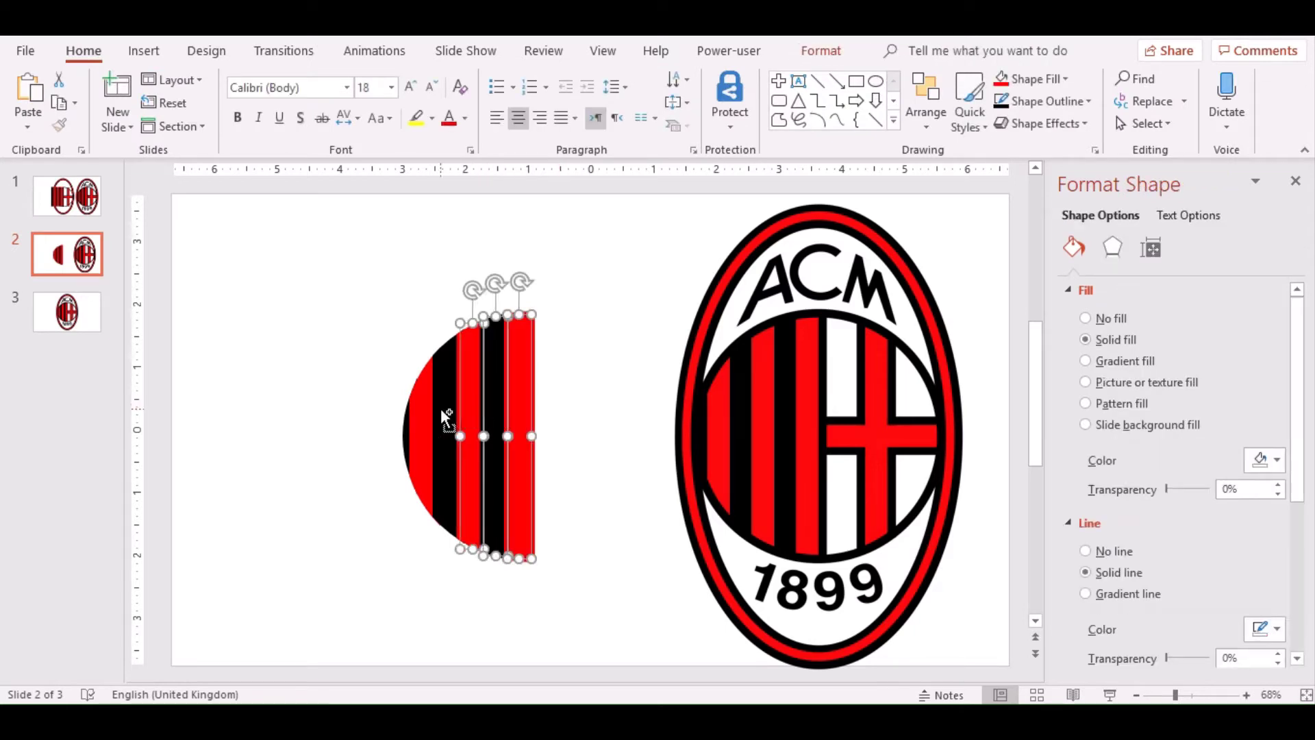
pyautogui.keyDown('shift'); pyautogui.click(441, 408); pyautogui.keyUp('shift')
pyautogui.keyDown('shift'); pyautogui.click(418, 416); pyautogui.keyUp('shift')
pyautogui.keyDown('shift'); pyautogui.click(411, 437); pyautogui.keyUp('shift')
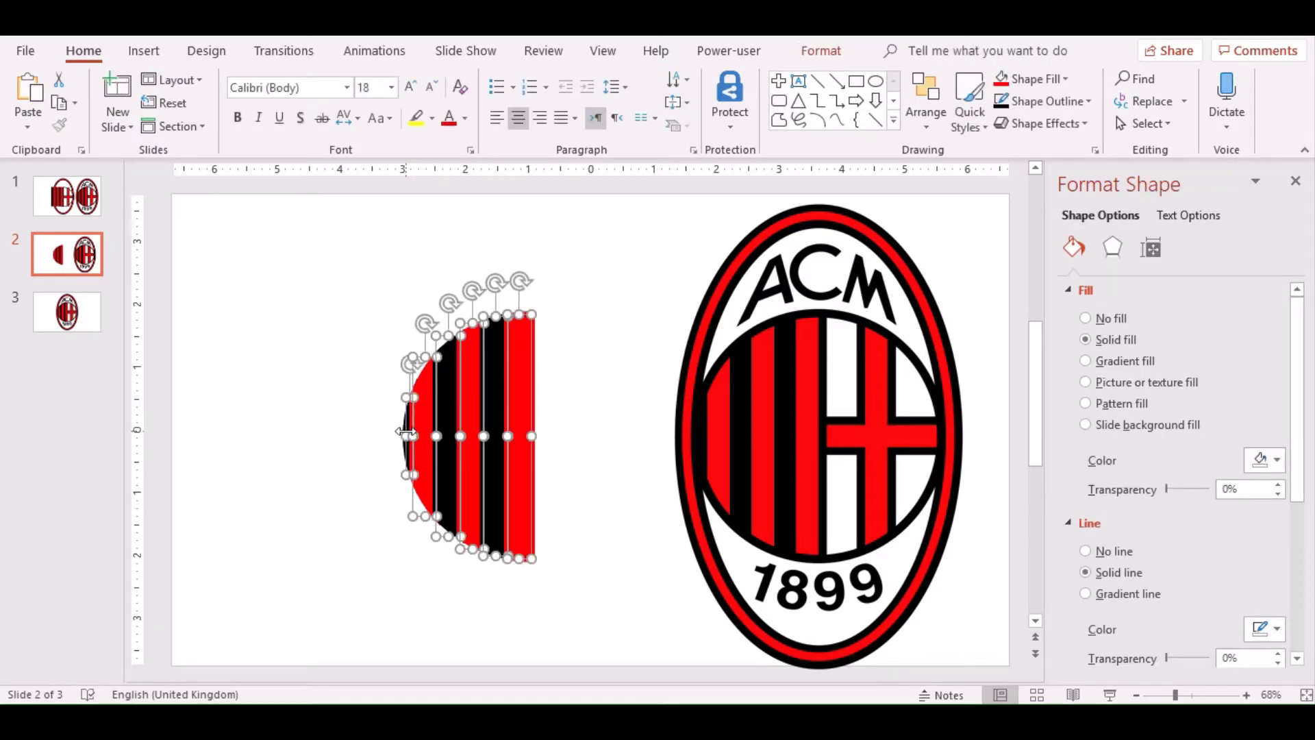
pyautogui.click(821, 51)
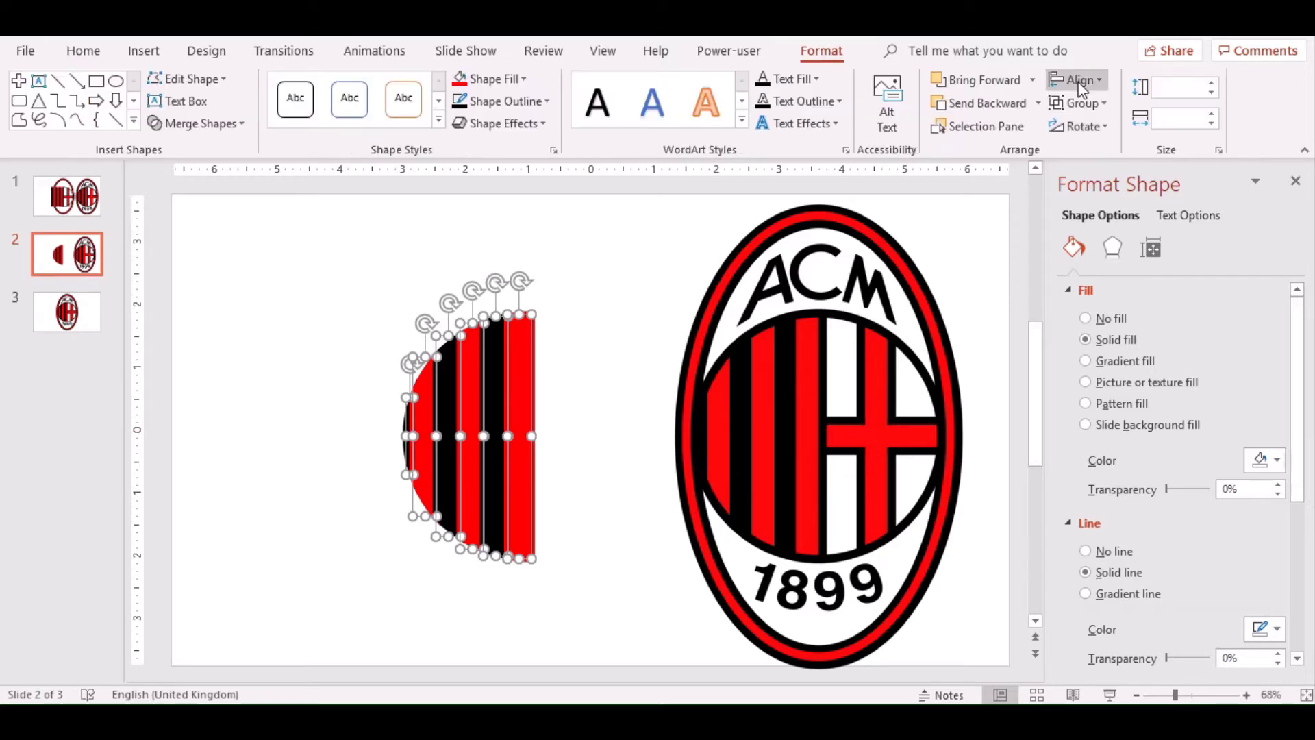
pyautogui.click(1082, 102)
pyautogui.click(1089, 126)
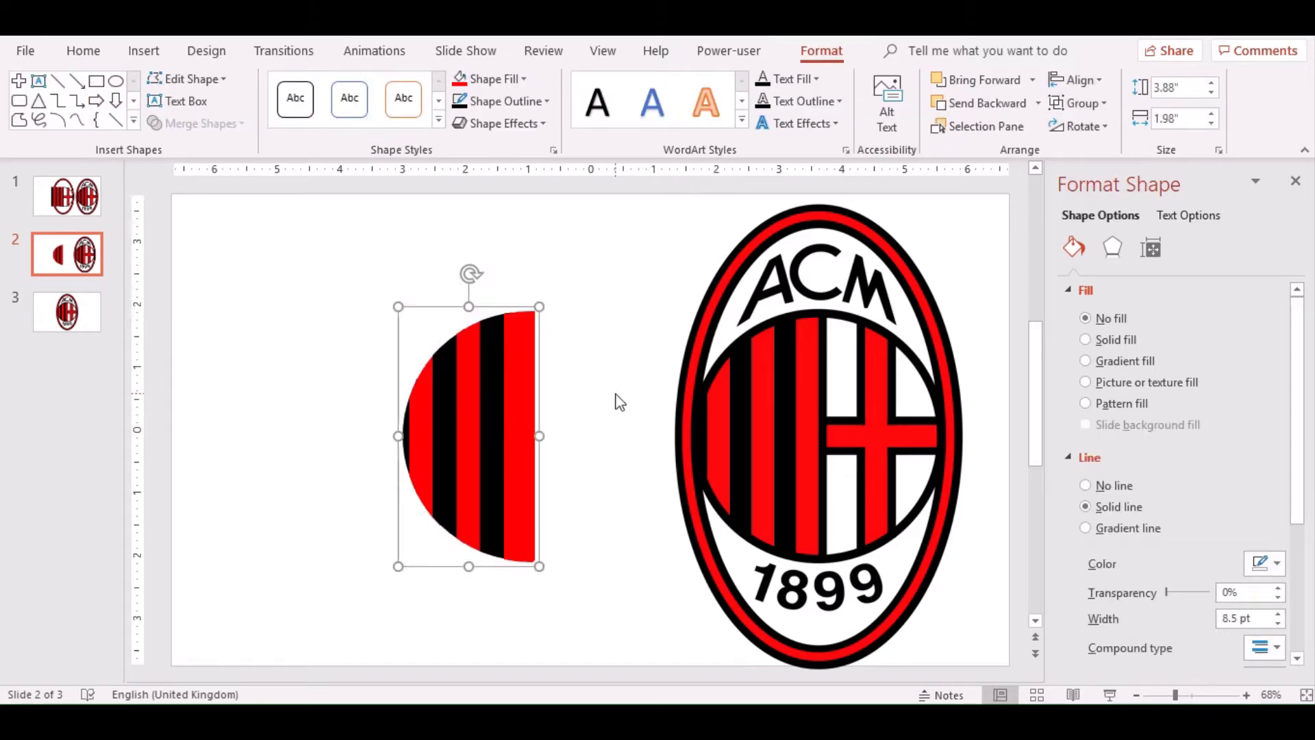
# Copy the striped half-circle group, then delete the six old straight stripes on slide 1.
pyautogui.hotkey('ctrl', 'c')
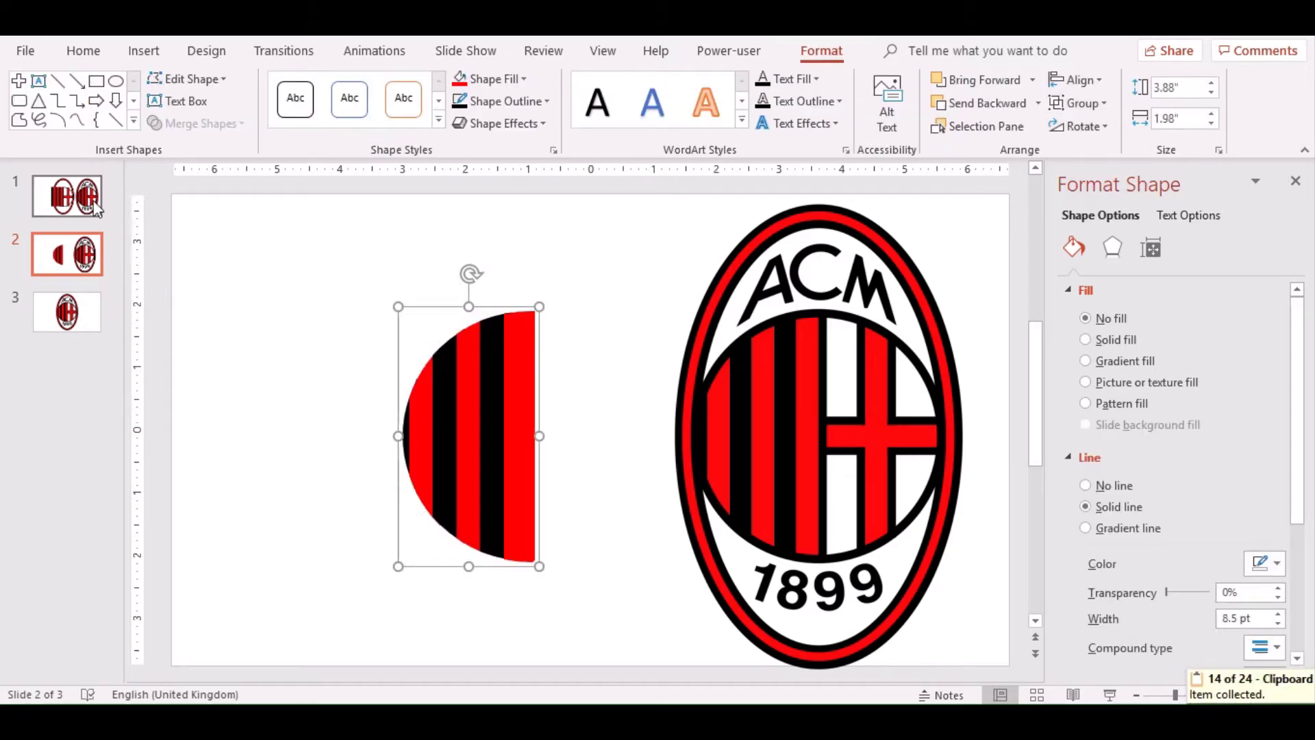
pyautogui.click(67, 196)
pyautogui.click(514, 401)
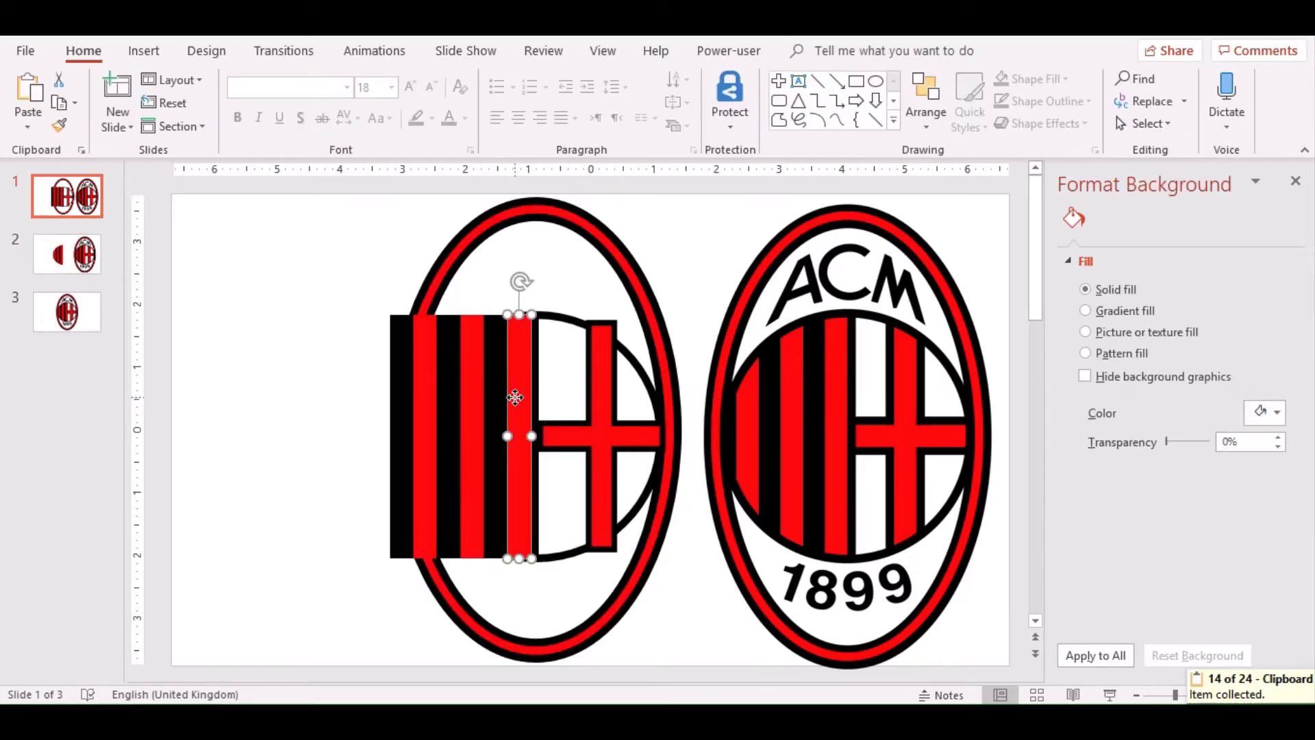
pyautogui.keyDown('ctrl'); pyautogui.click(481, 405); pyautogui.keyUp('ctrl')
pyautogui.keyDown('ctrl'); pyautogui.click(472, 400); pyautogui.keyUp('ctrl')
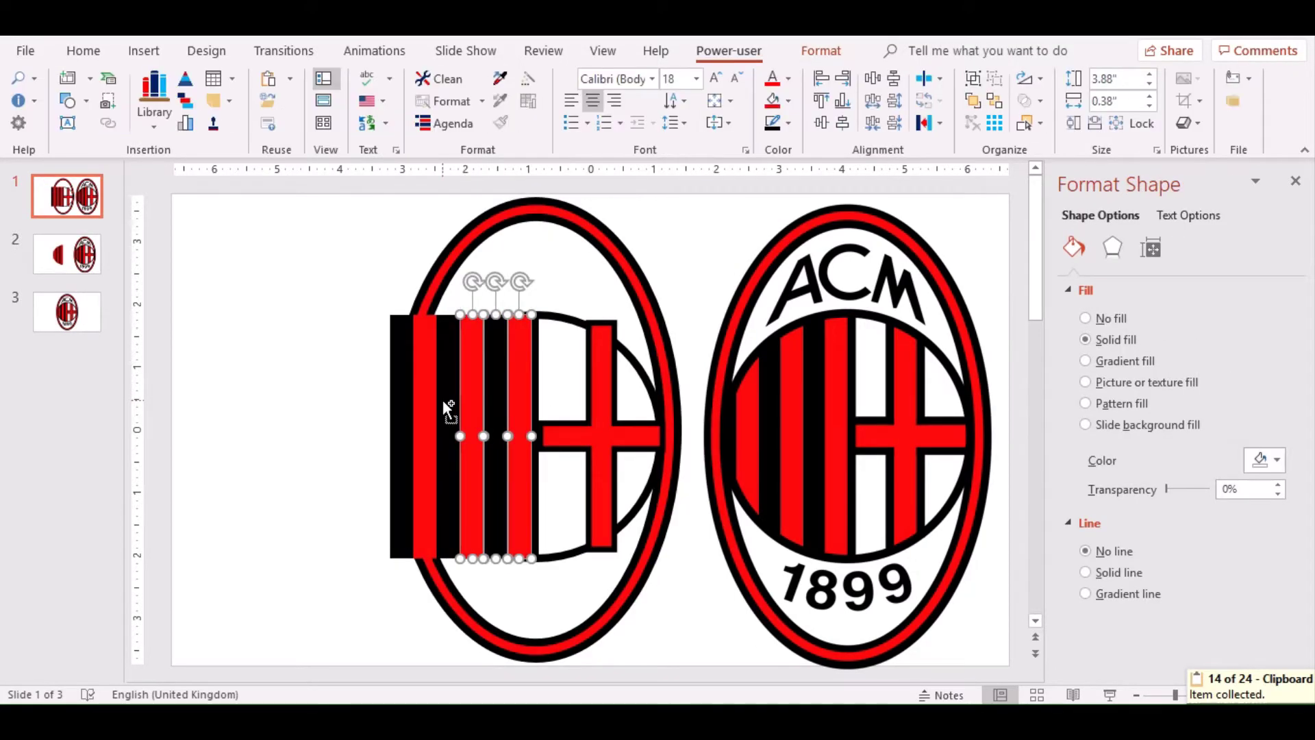
pyautogui.keyDown('ctrl'); pyautogui.click(442, 400); pyautogui.keyUp('ctrl')
pyautogui.keyDown('ctrl'); pyautogui.click(424, 401); pyautogui.keyUp('ctrl')
pyautogui.keyDown('ctrl'); pyautogui.click(403, 404); pyautogui.keyUp('ctrl')
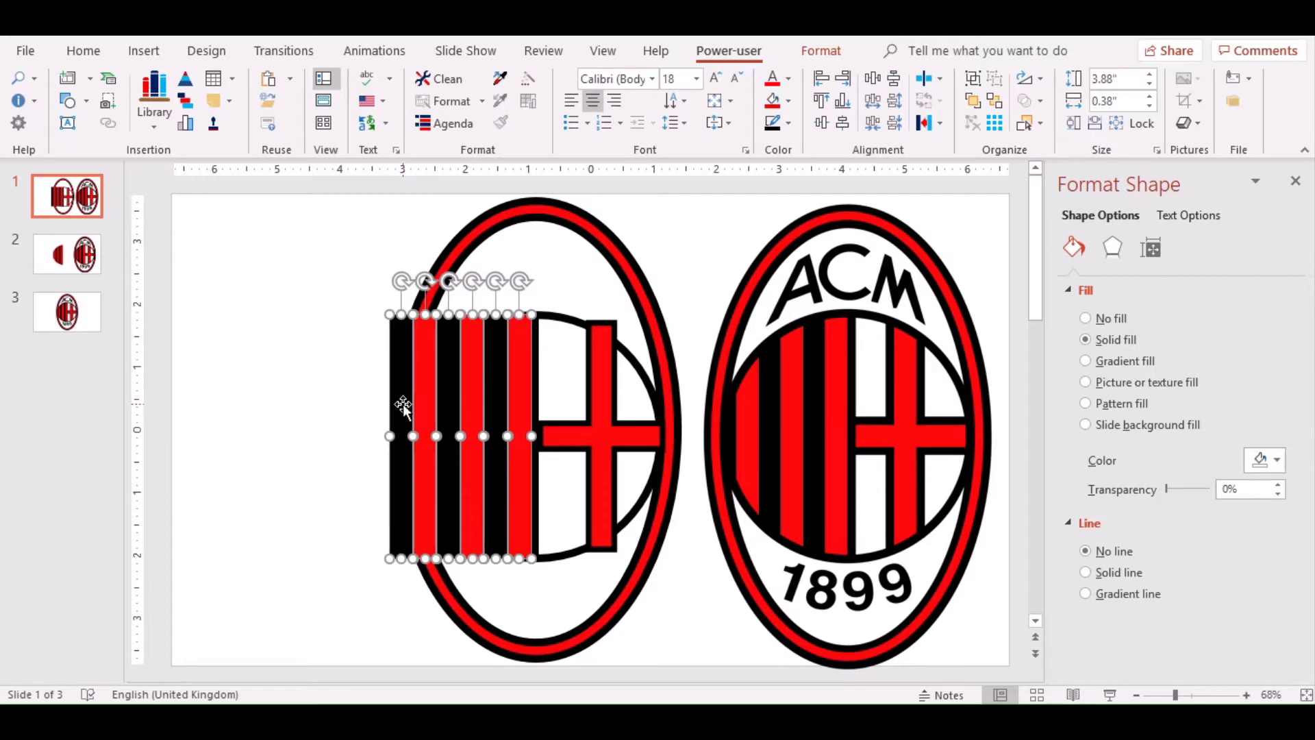
pyautogui.press('Delete')
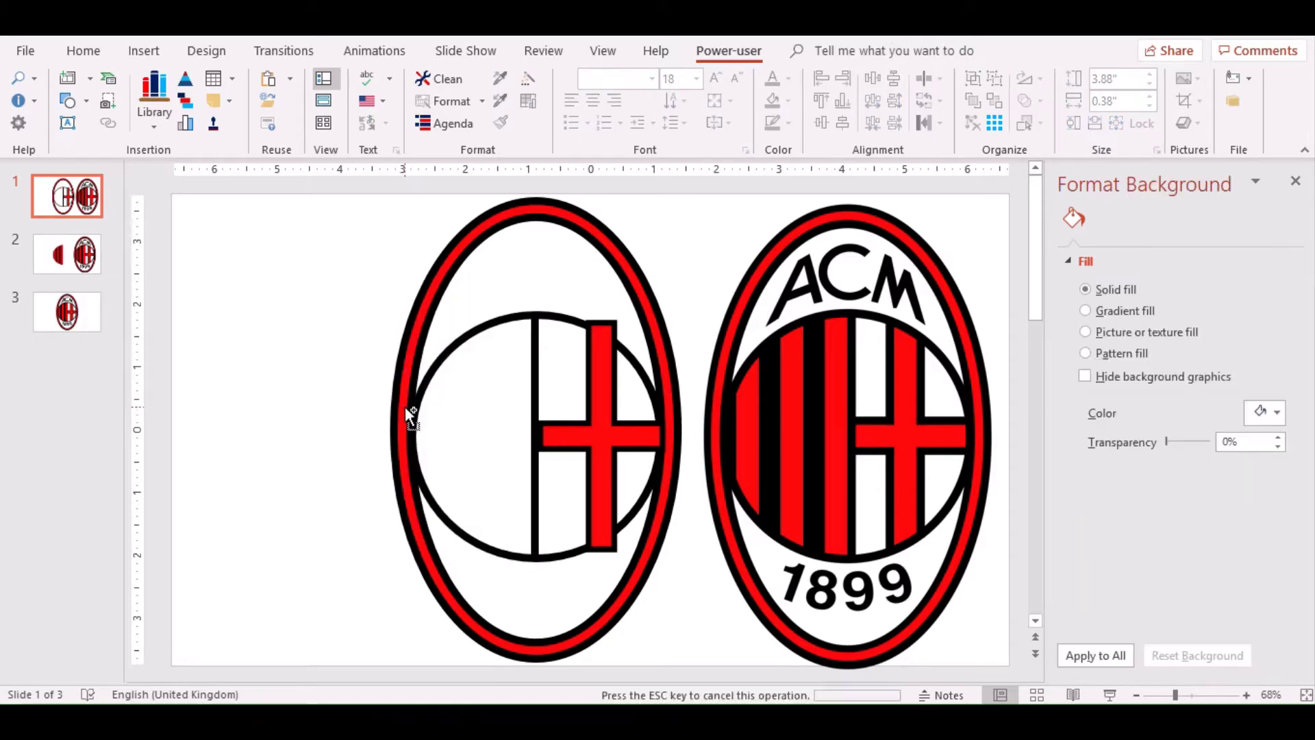
# Paste the striped half-circle onto slide 1 and fit it into the circle's left half.
pyautogui.hotkey('ctrl', 'v')
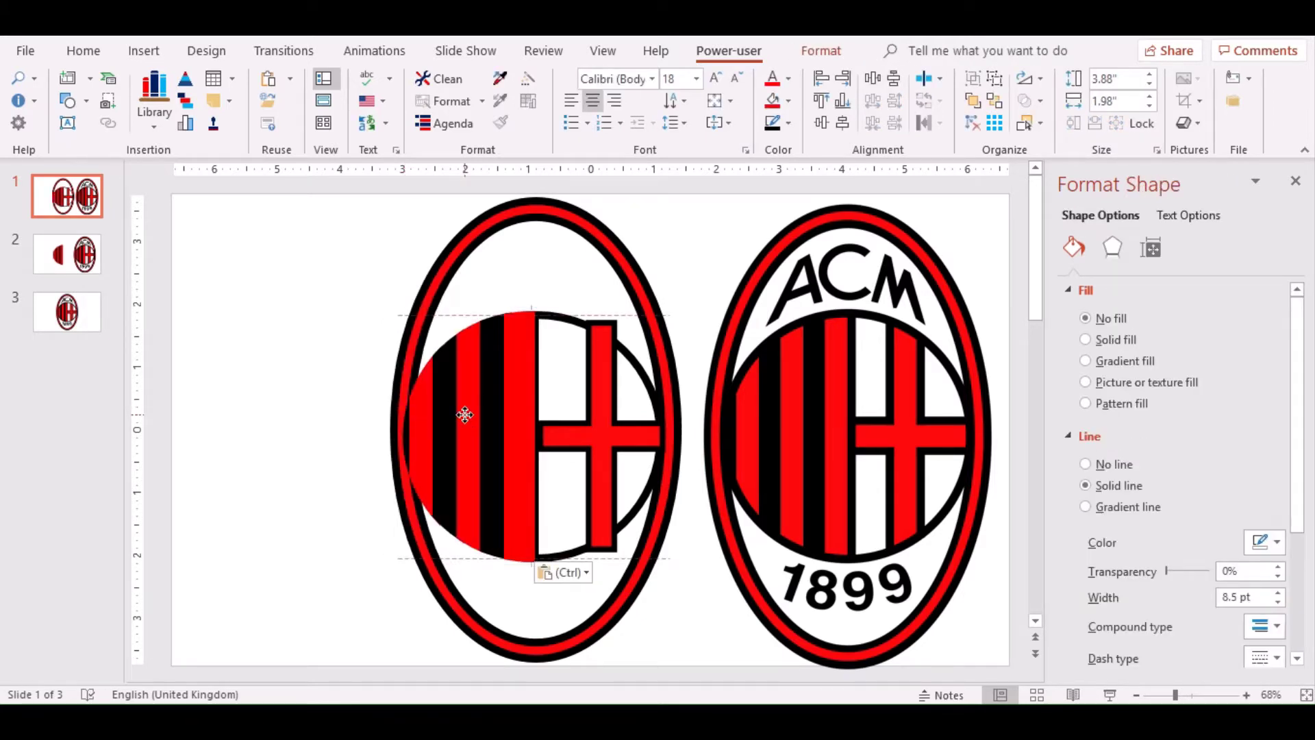
pyautogui.moveTo(464, 413); pyautogui.dragTo(464, 414)
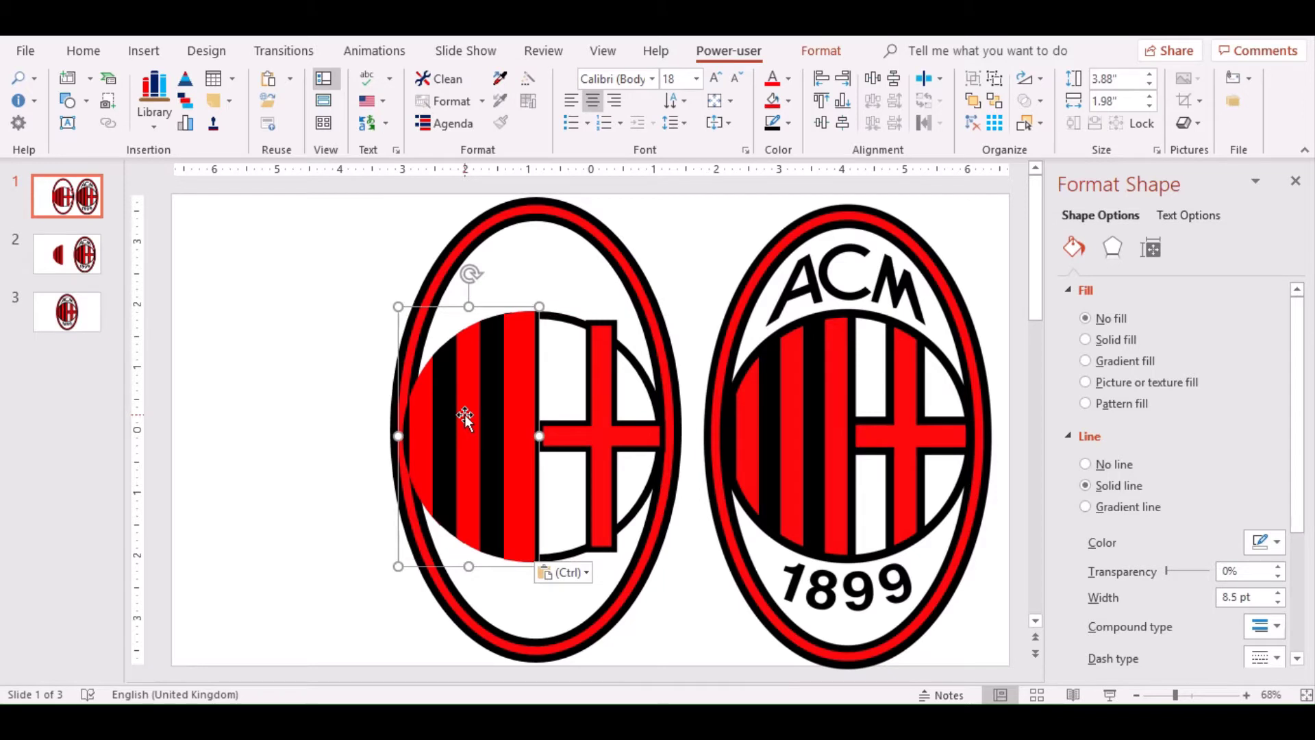
pyautogui.click(465, 415)
pyautogui.click(532, 278)
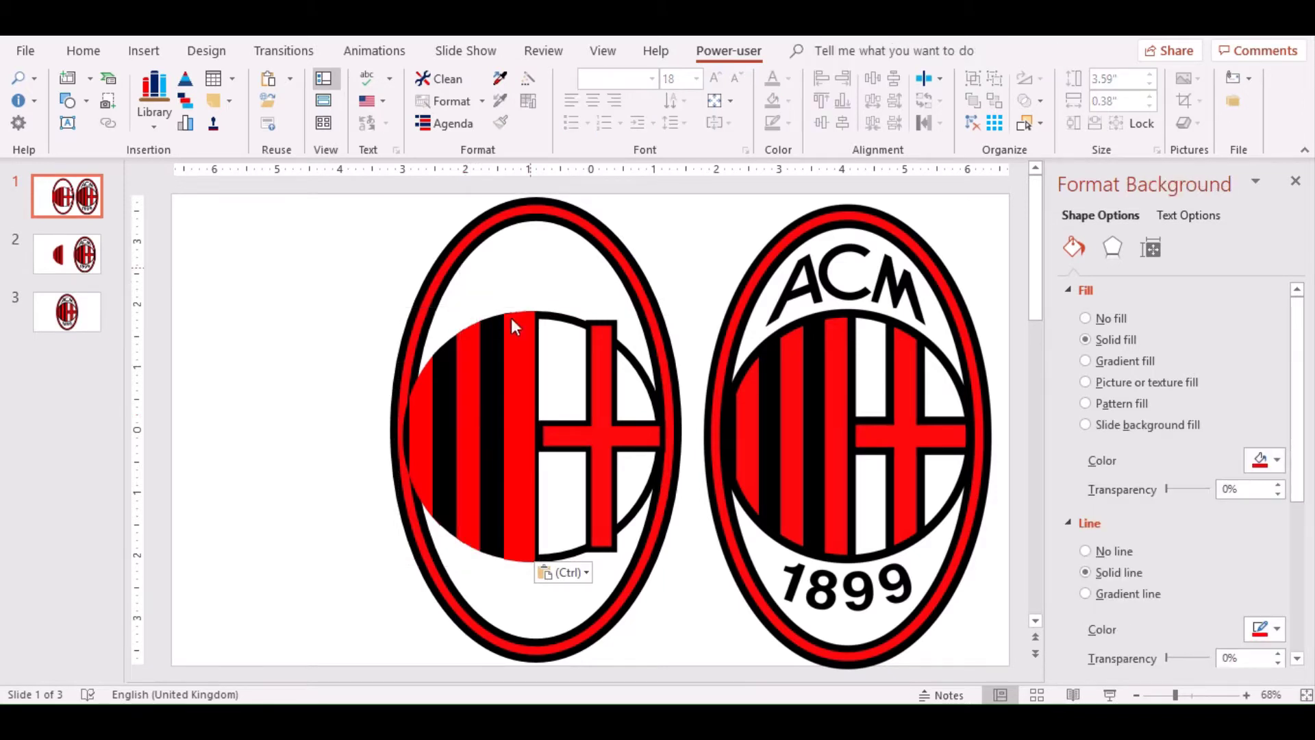
pyautogui.click(514, 314)
pyautogui.moveTo(515, 307); pyautogui.dragTo(513, 308)
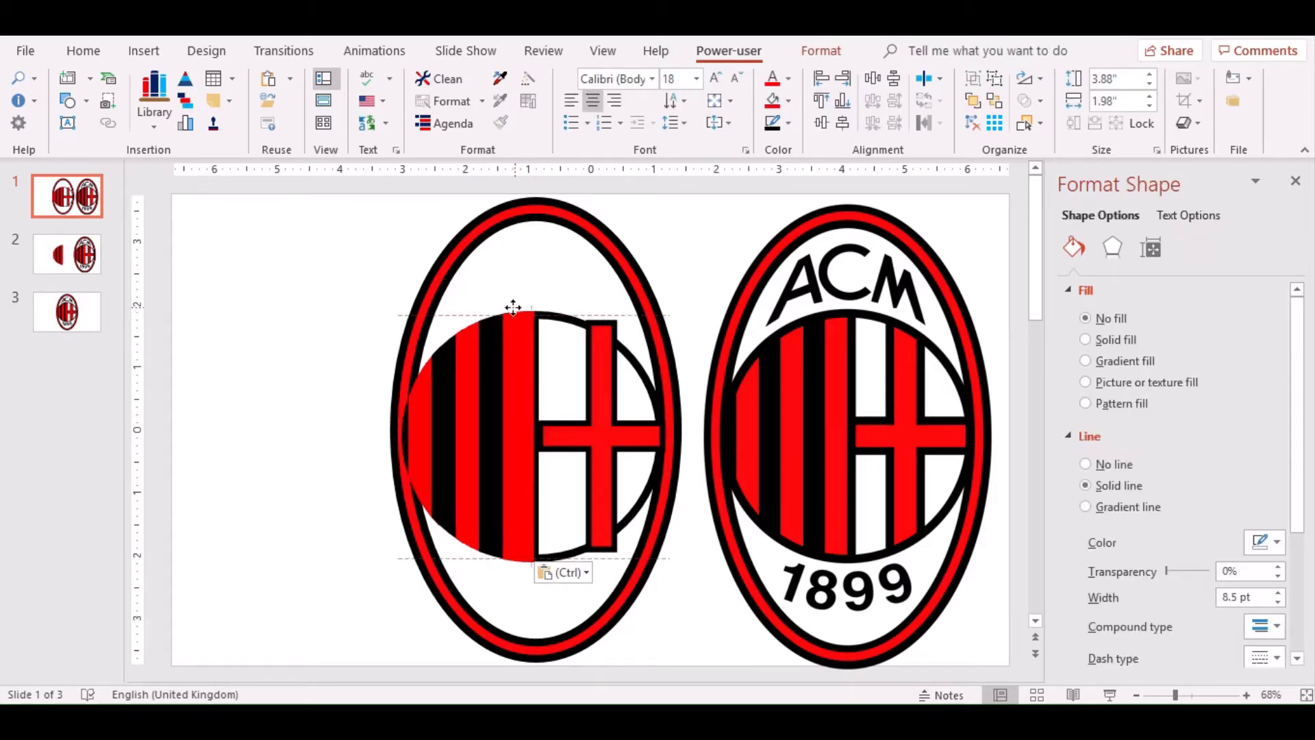
# Bring the thin white divider forward, nudge the half-circle right, and make the divider 4" tall.
pyautogui.click(531, 335)
pyautogui.rightClick(534, 335)
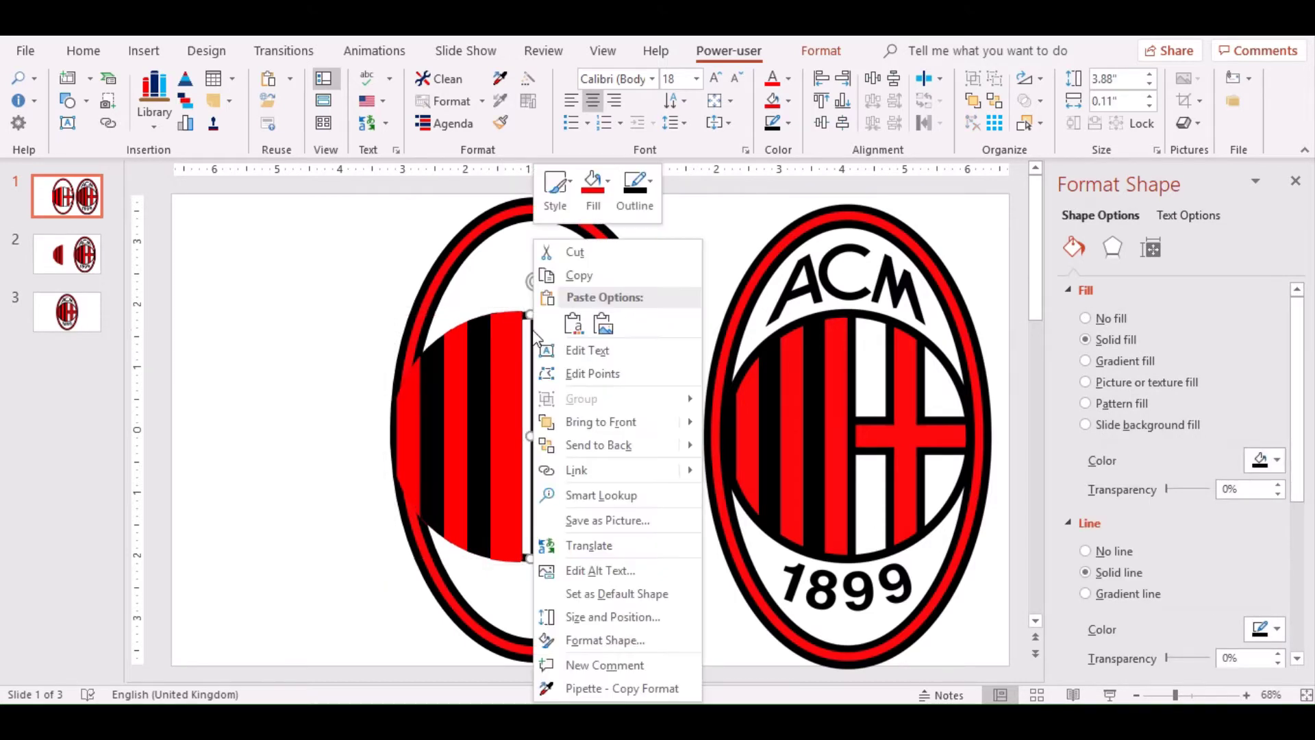
pyautogui.click(588, 421)
pyautogui.click(509, 398)
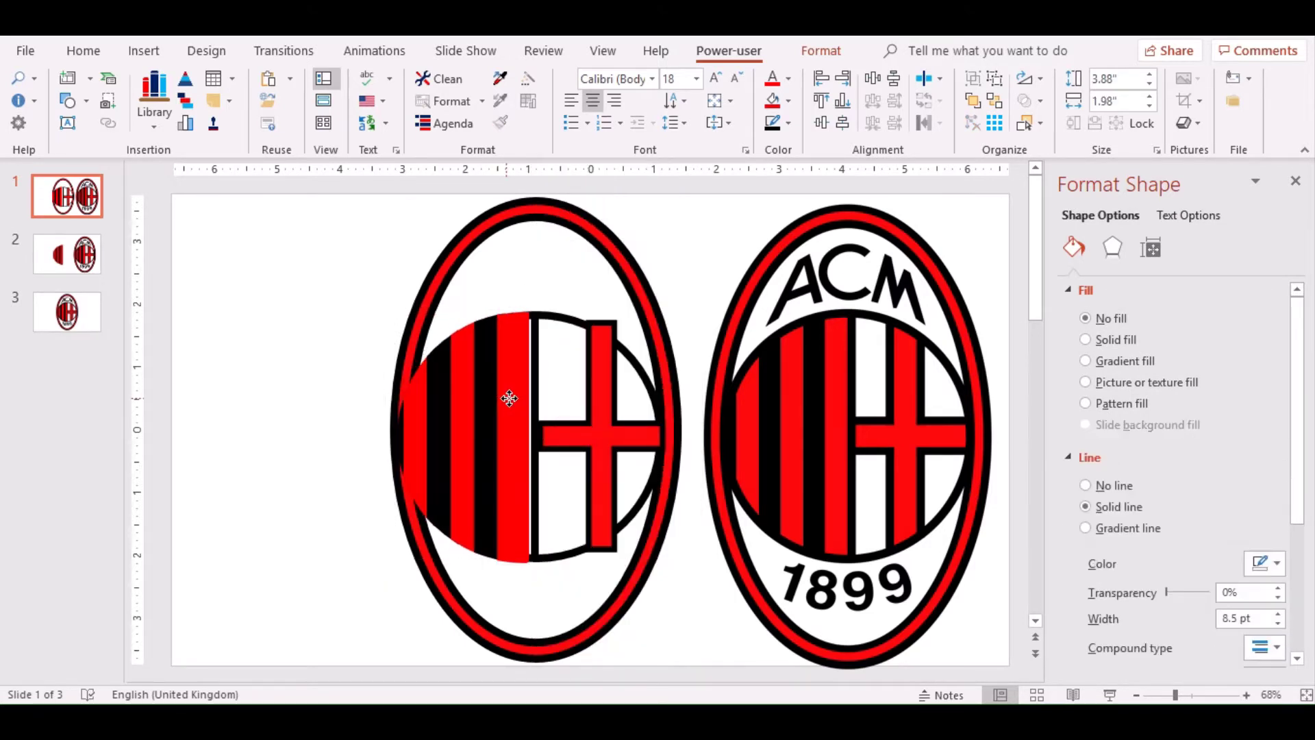
pyautogui.moveTo(509, 398); pyautogui.dragTo(515, 402)
pyautogui.click(534, 359)
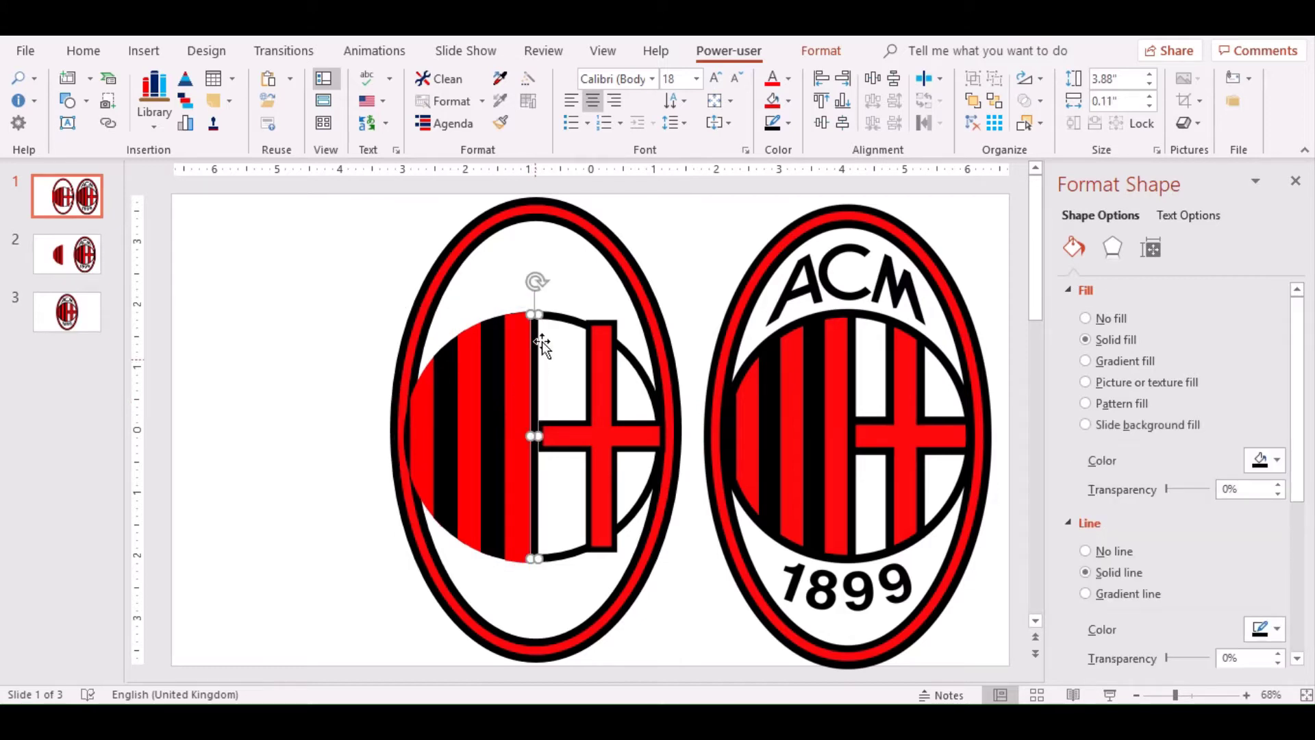
pyautogui.click(1148, 80)
pyautogui.press('Escape')
pyautogui.click(536, 358)
pyautogui.press('Escape')
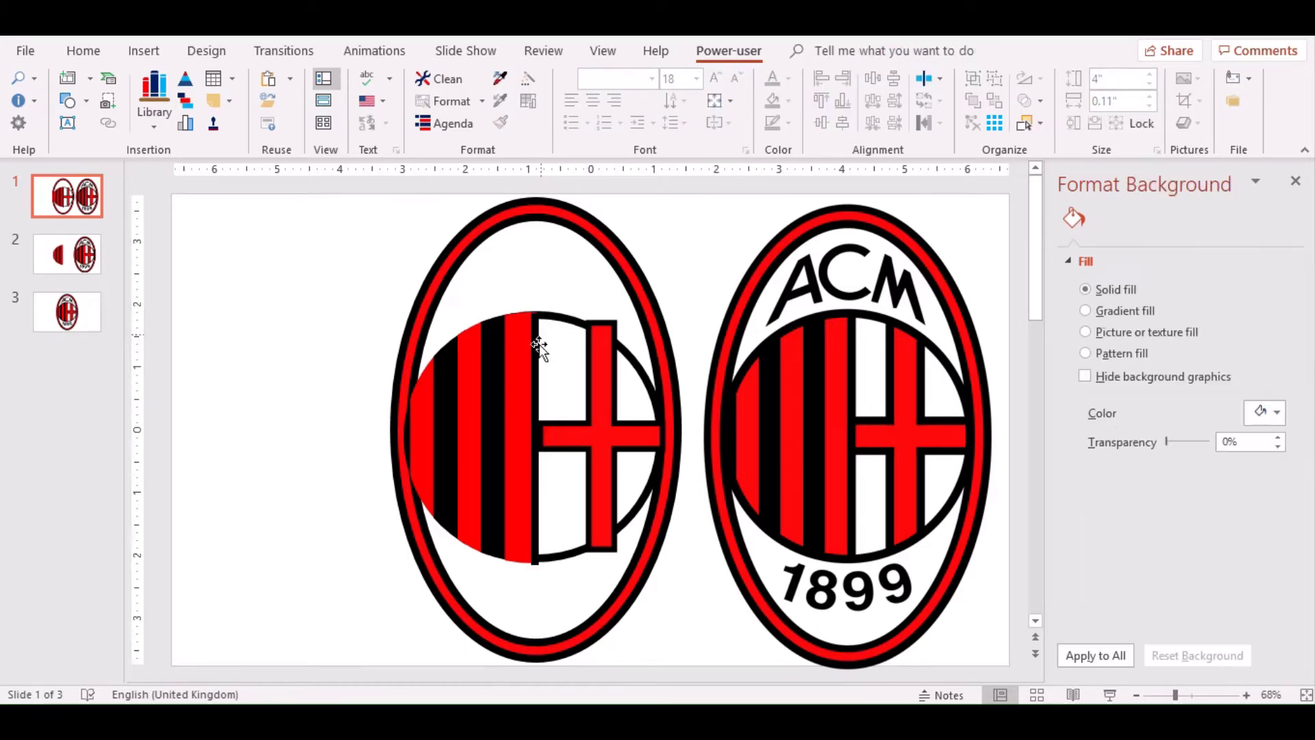
pyautogui.click(539, 344)
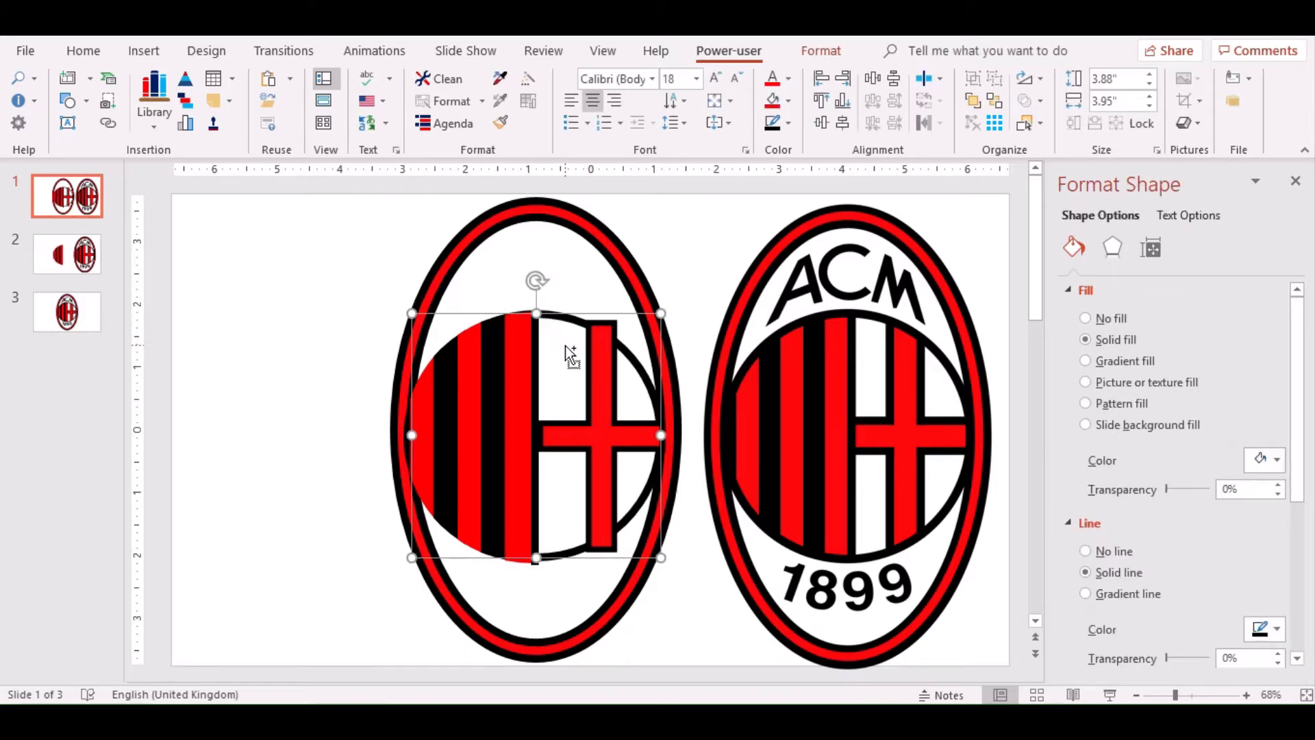
# Intersect the cross with the striped half-circle so it follows the circle's curved edge, and fill it red.
pyautogui.click(536, 357)
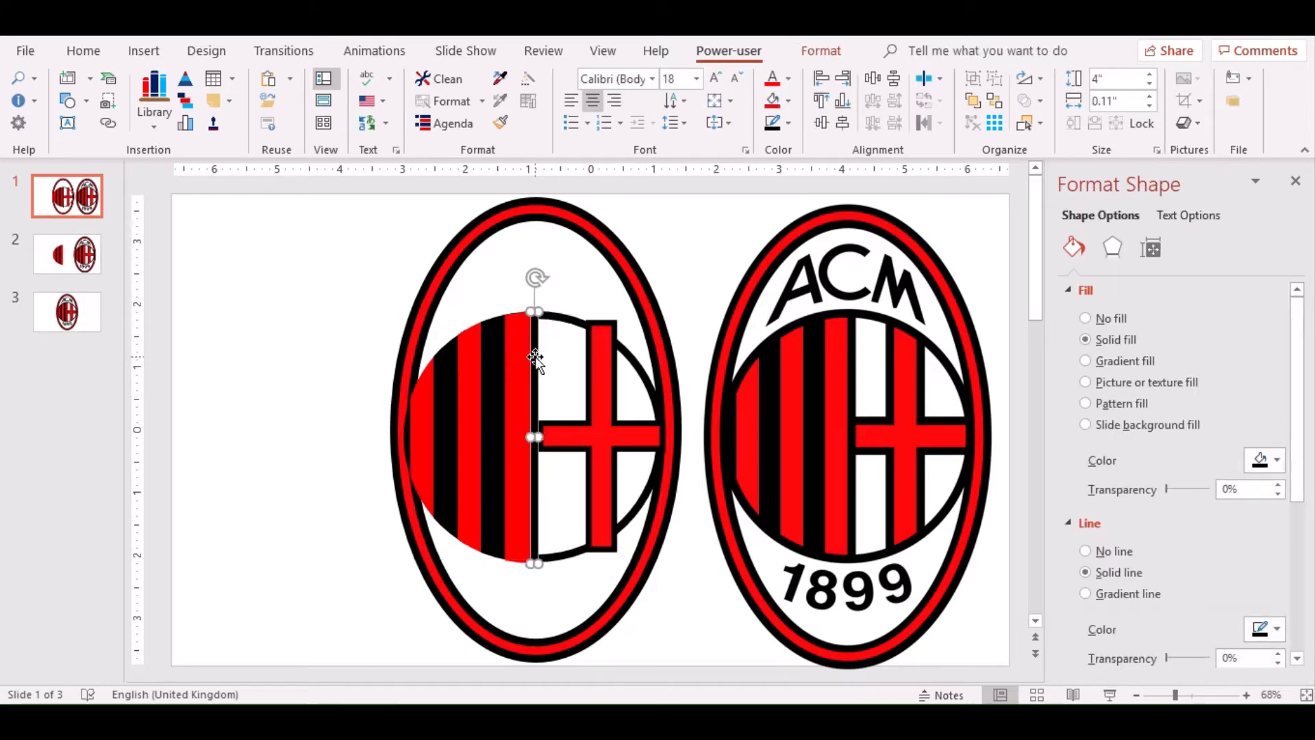
pyautogui.click(576, 285)
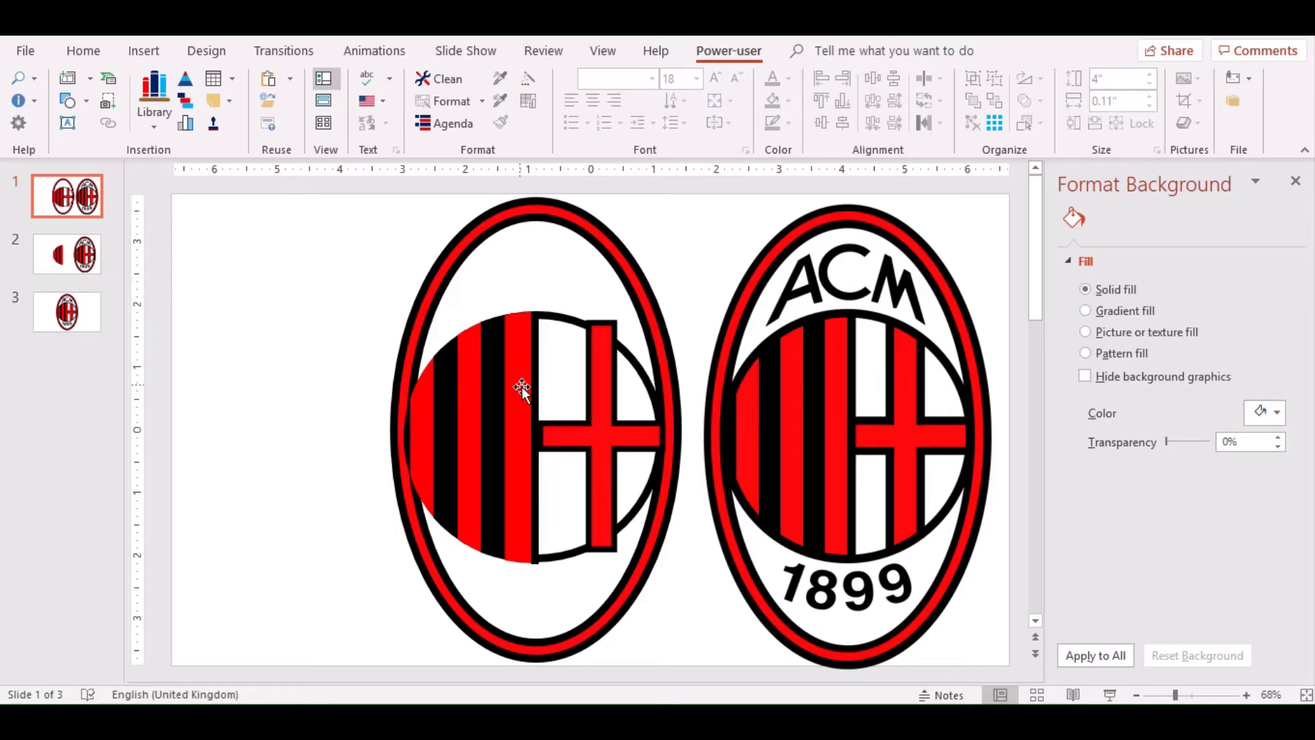
pyautogui.click(537, 386)
pyautogui.click(563, 288)
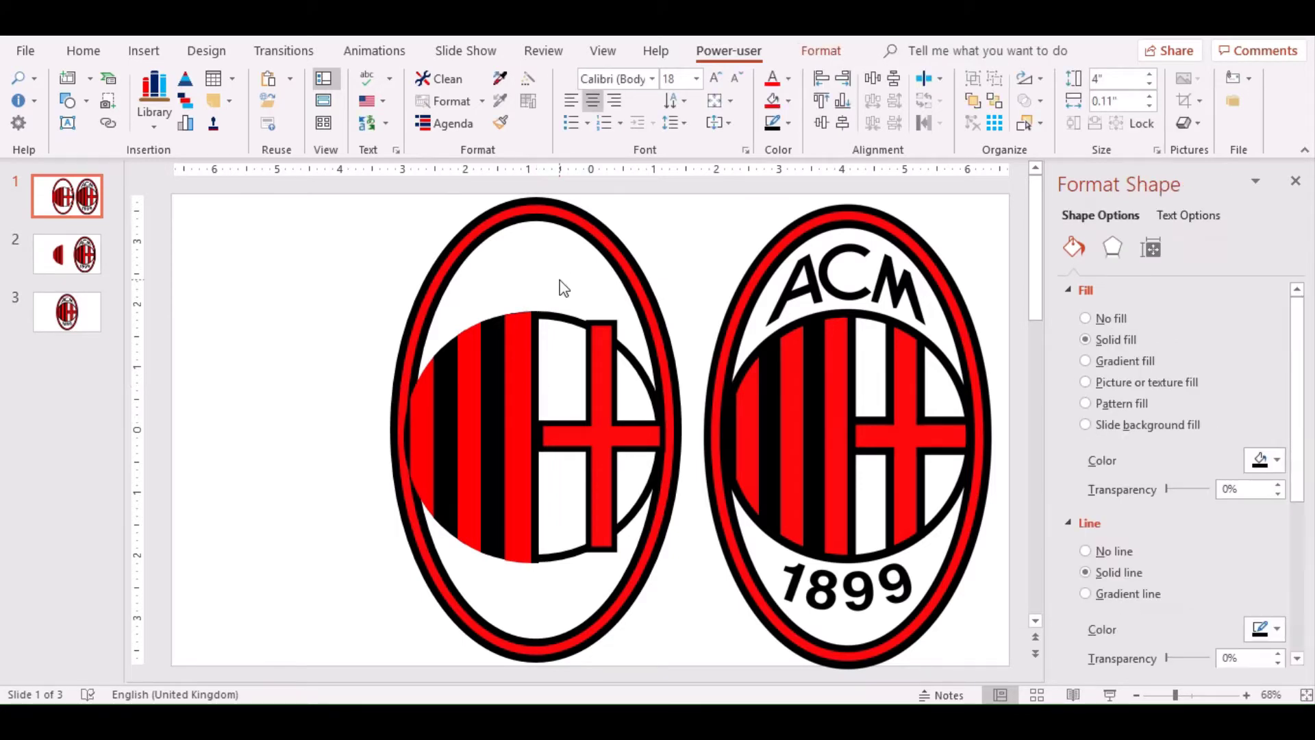
pyautogui.click(535, 357)
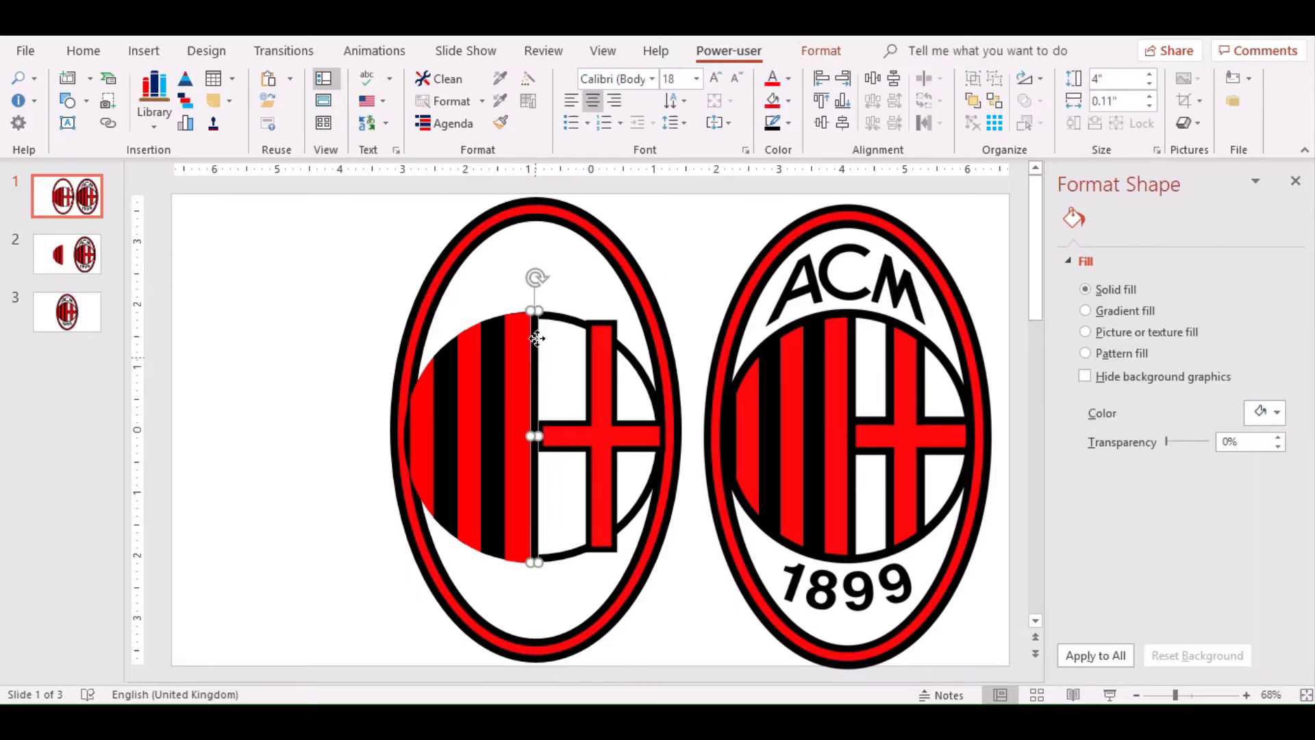
pyautogui.click(567, 300)
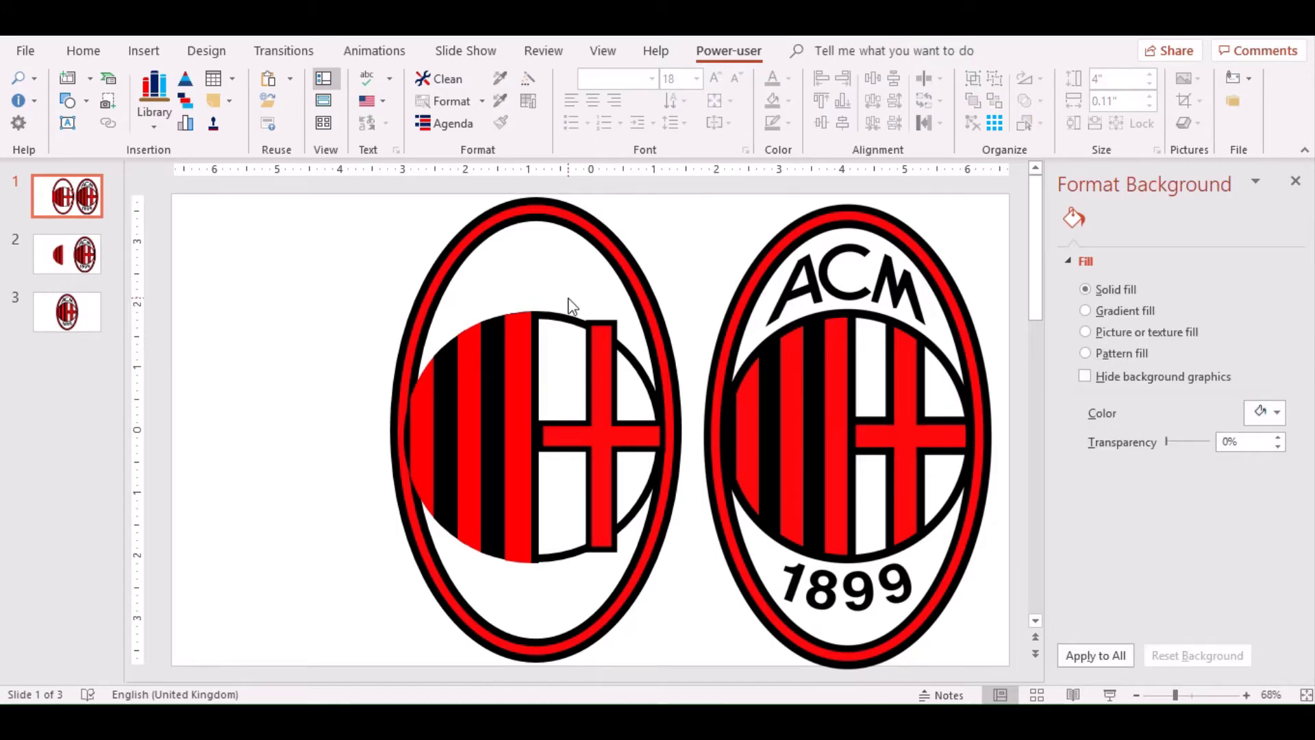
pyautogui.click(570, 323)
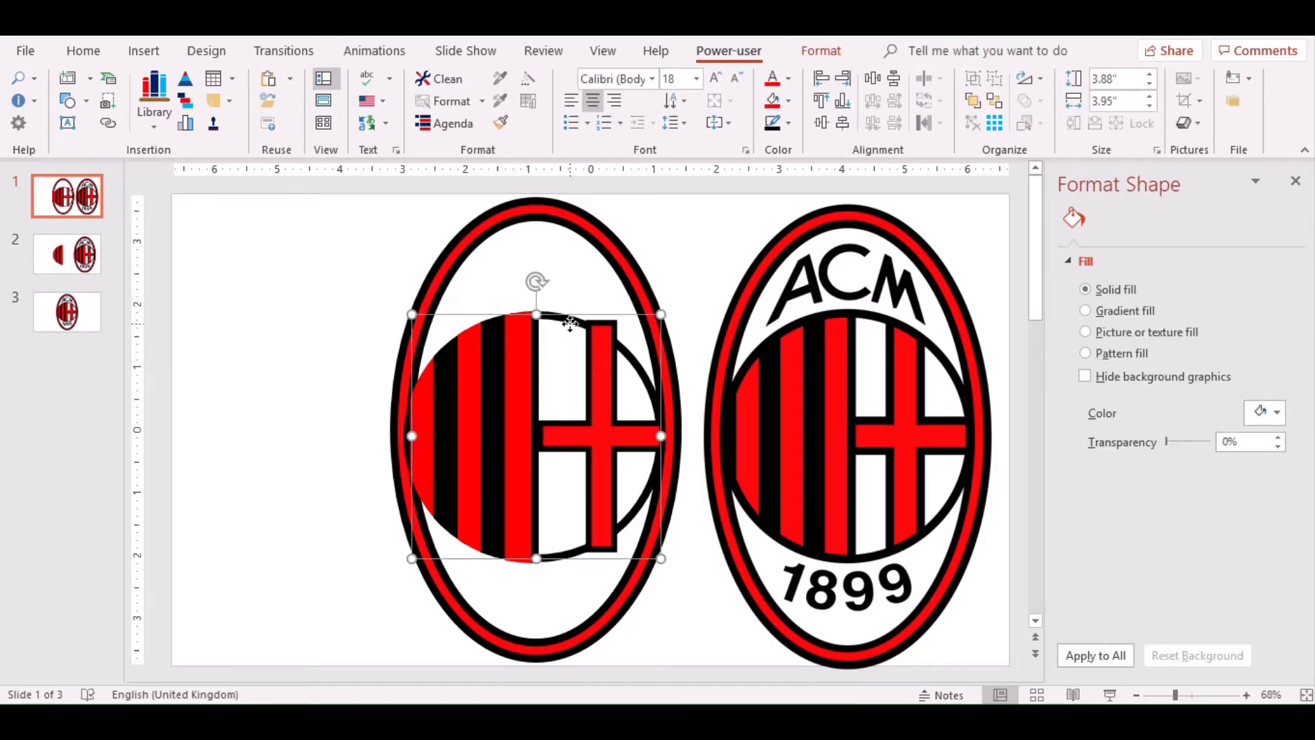
pyautogui.keyDown('shift'); pyautogui.click(615, 343); pyautogui.keyUp('shift')
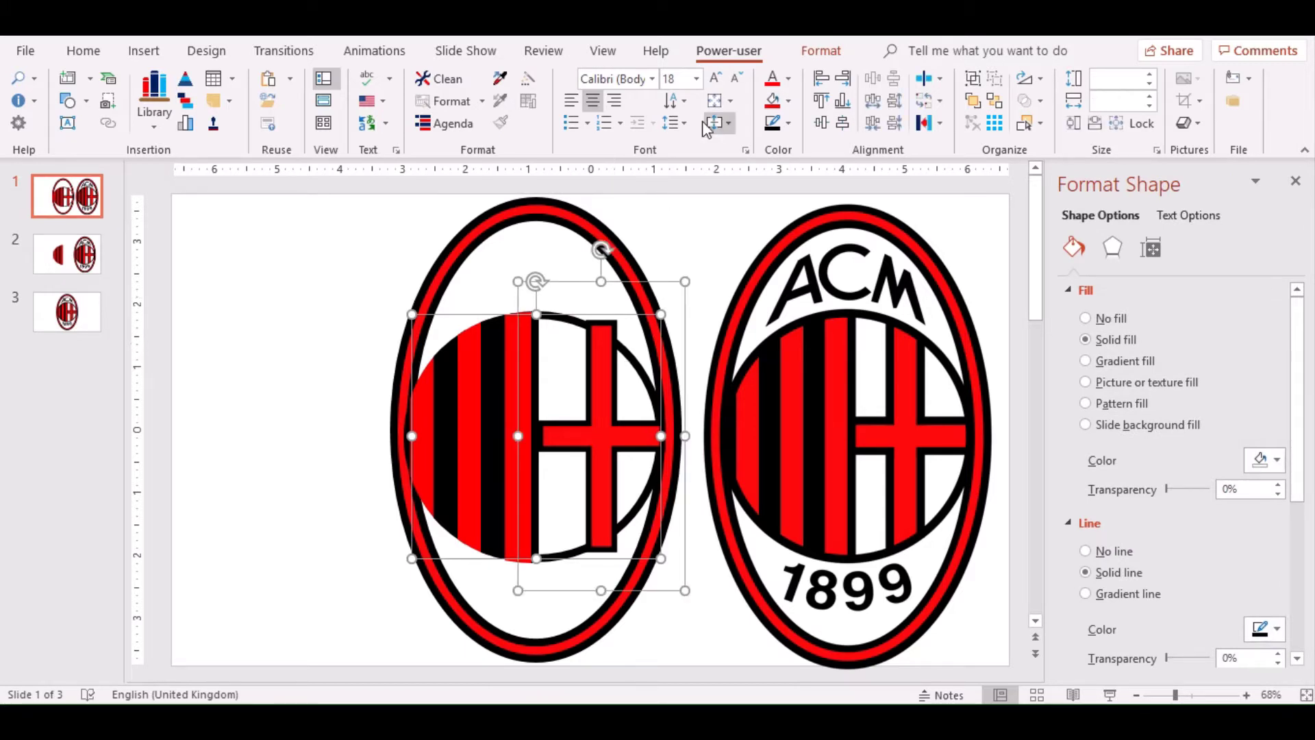
pyautogui.click(820, 51)
pyautogui.click(197, 124)
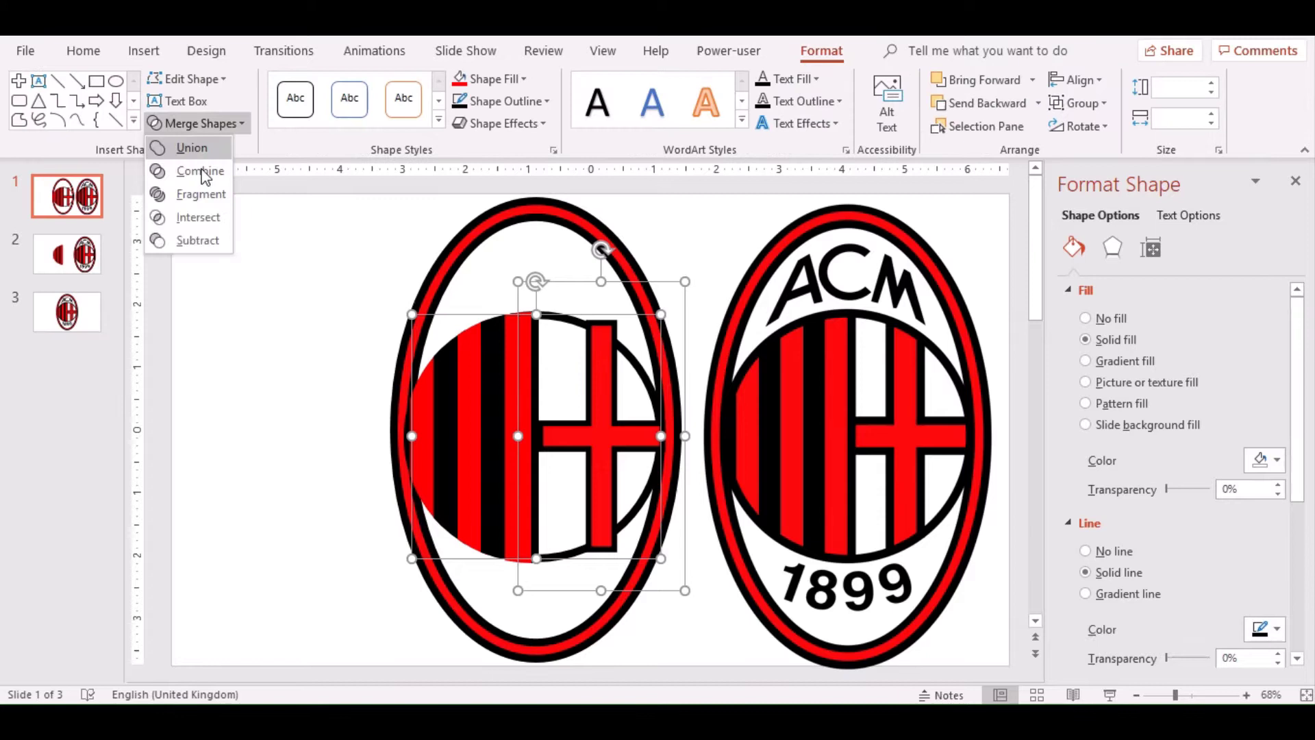
pyautogui.click(183, 217)
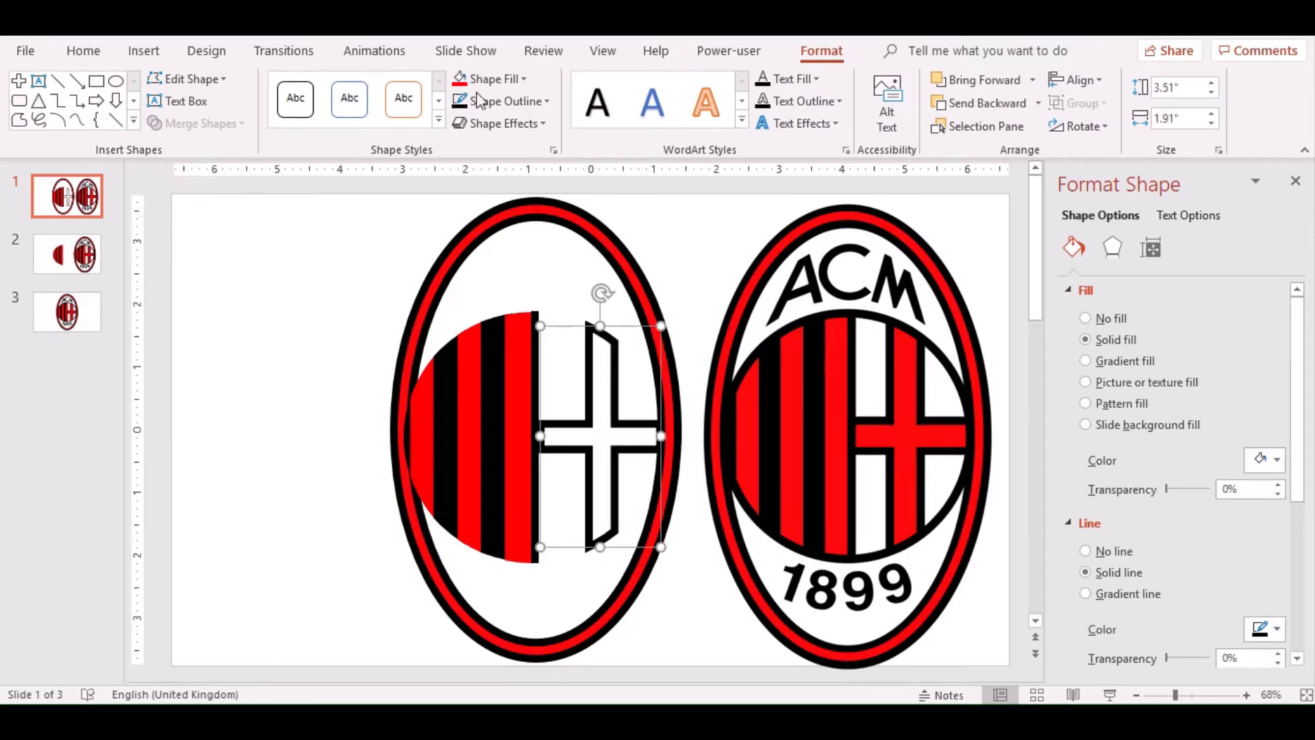
pyautogui.click(459, 78)
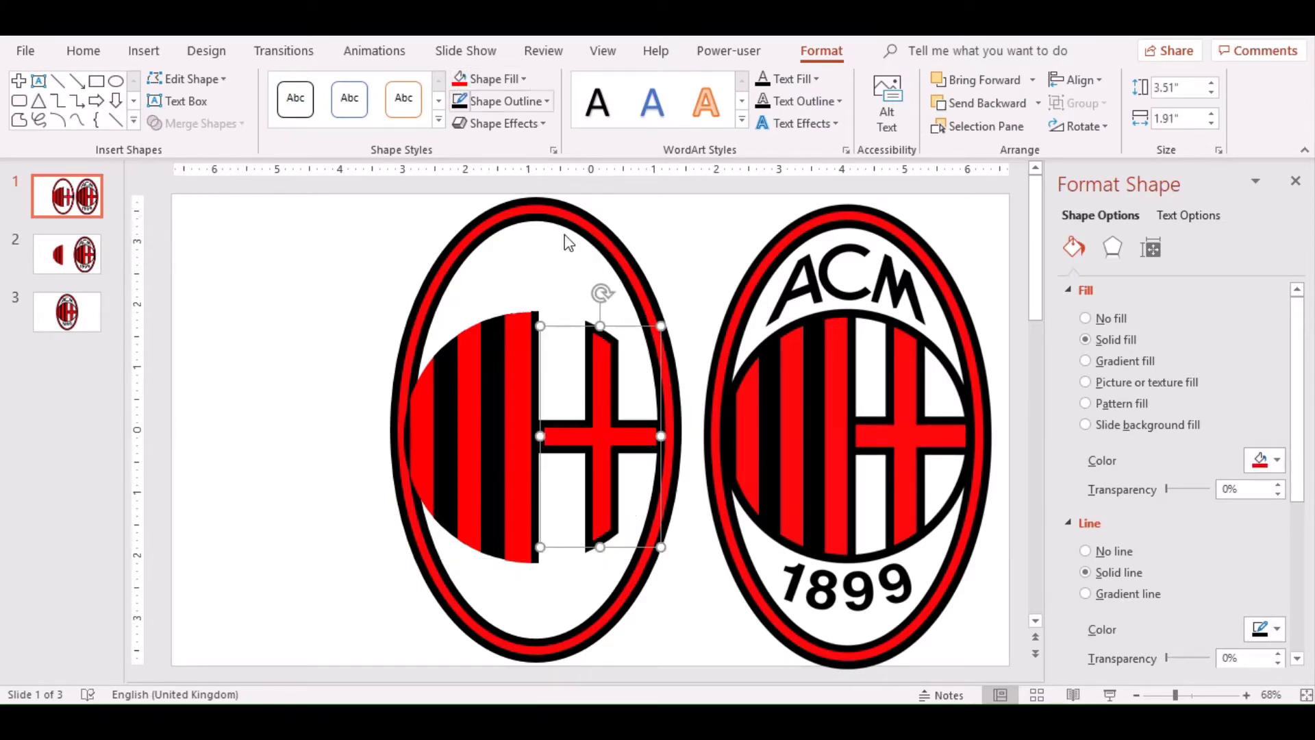
pyautogui.click(560, 280)
pyautogui.click(144, 51)
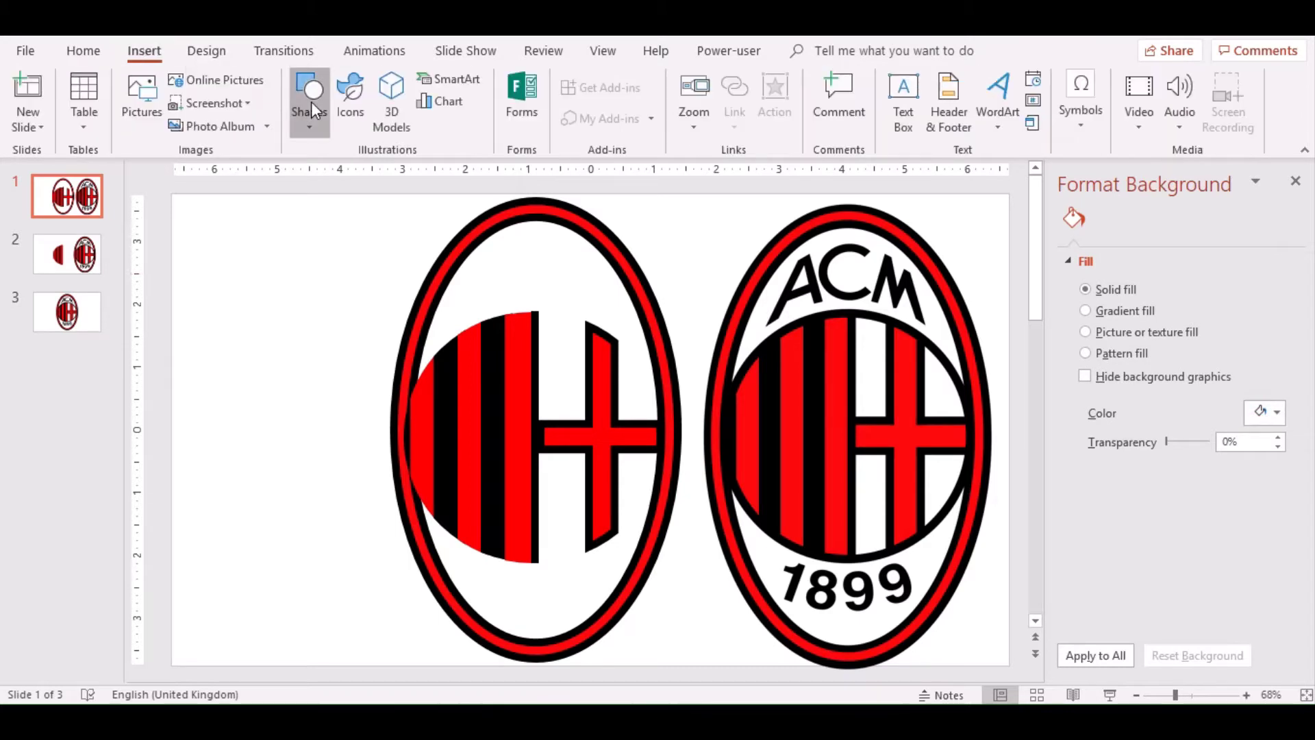
# Draw an oval over the left crest and resize it into a roughly 4.04" circle.
pyautogui.click(311, 110)
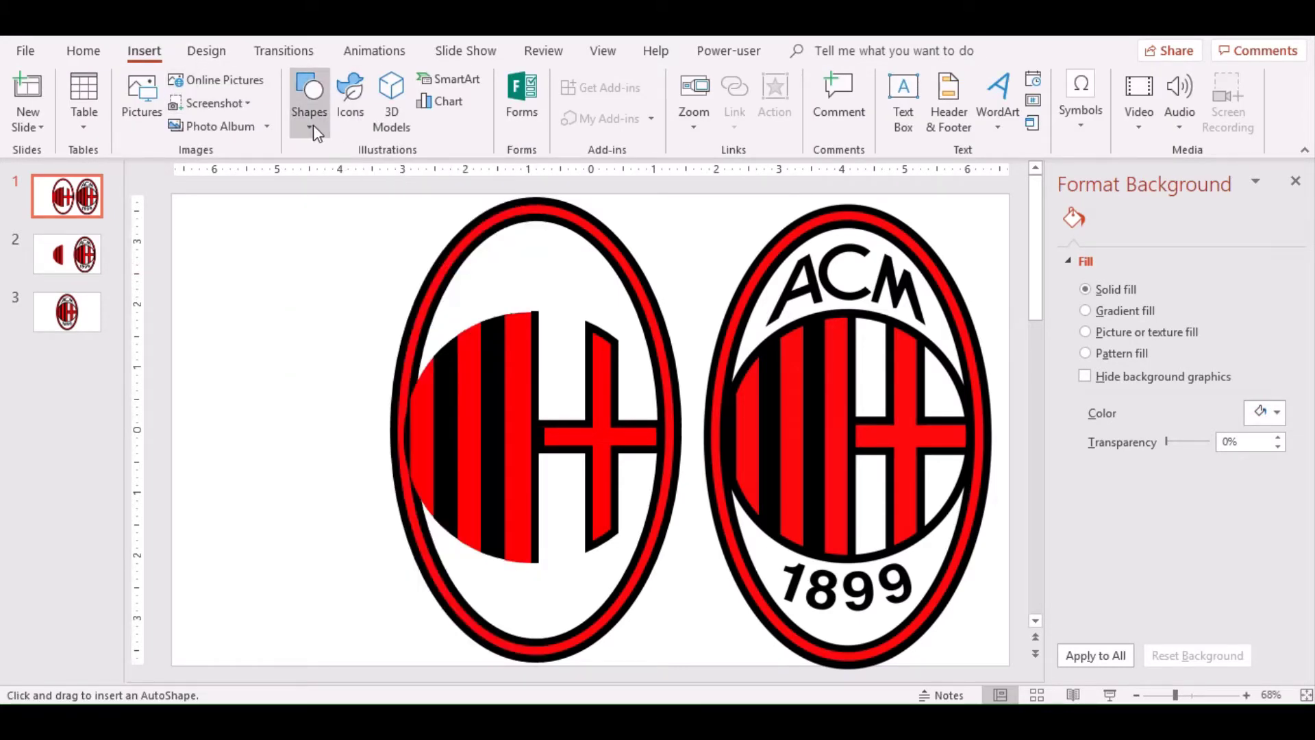
pyautogui.moveTo(437, 339); pyautogui.dragTo(650, 563)
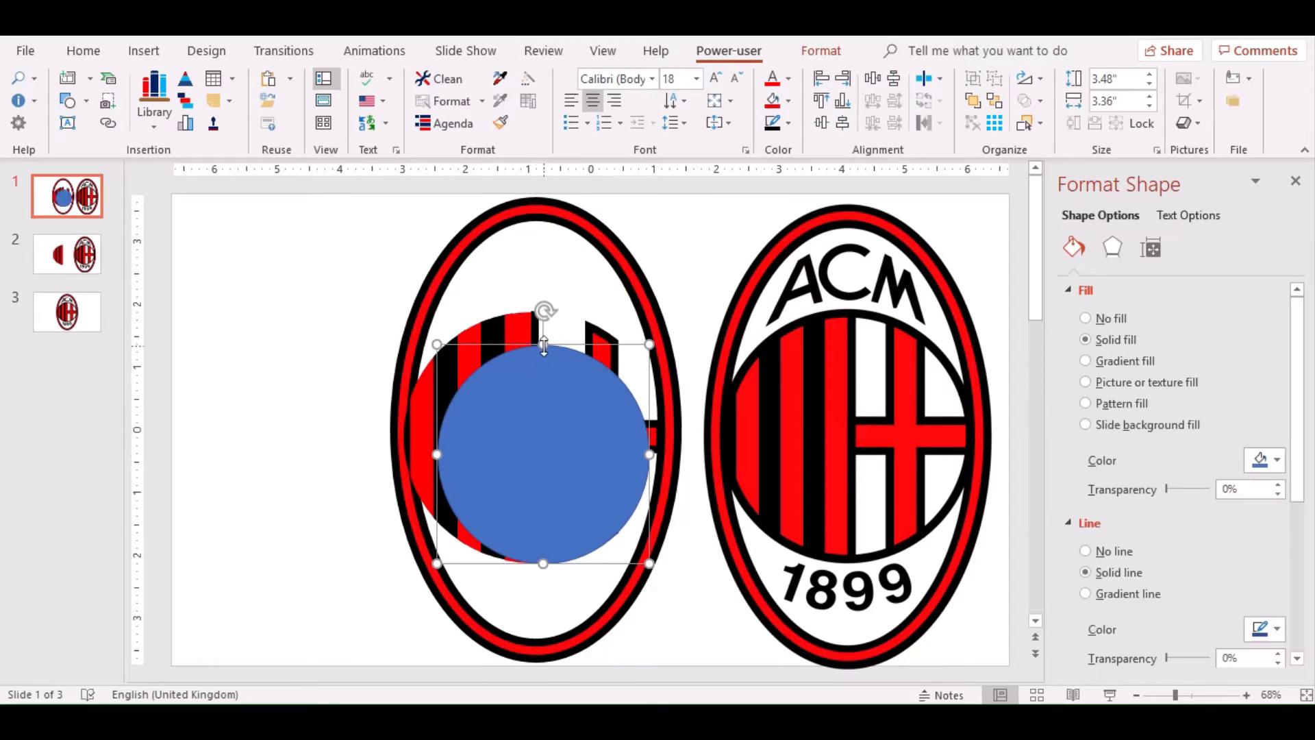
pyautogui.moveTo(537, 348); pyautogui.dragTo(544, 309)
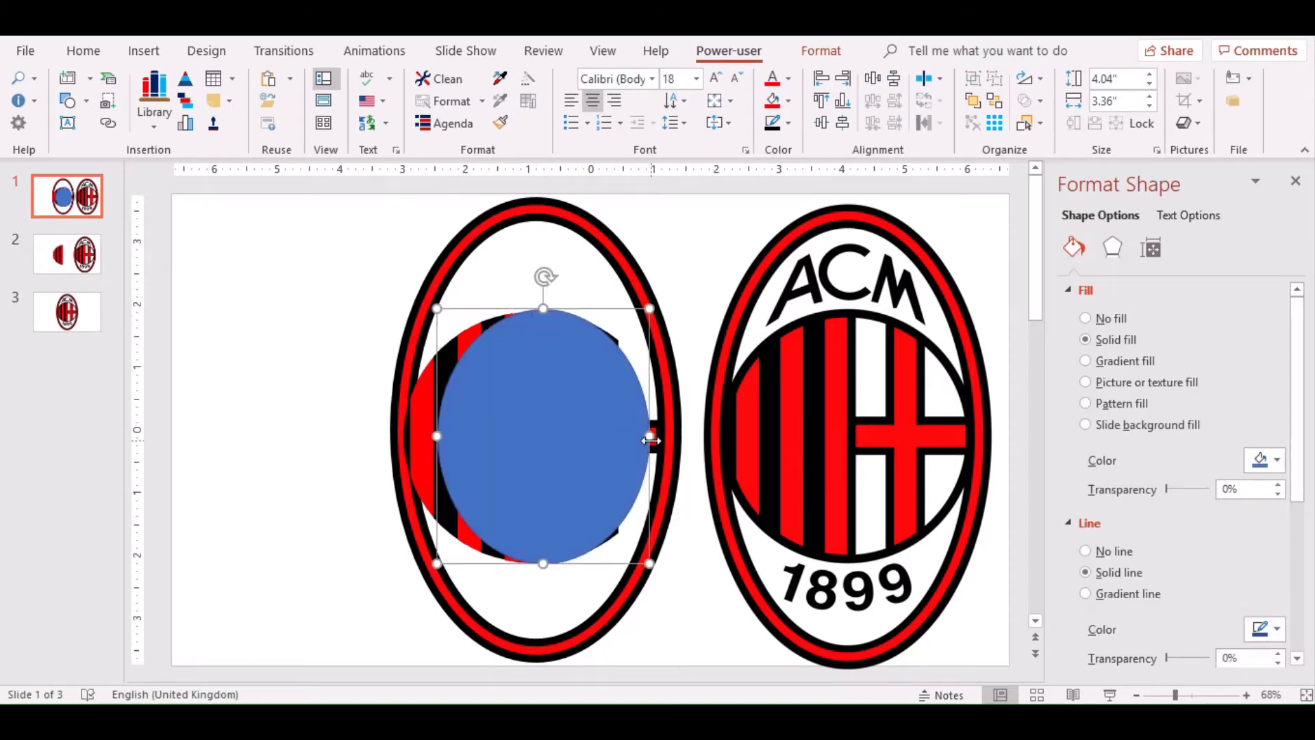
pyautogui.moveTo(649, 437); pyautogui.dragTo(659, 440)
pyautogui.moveTo(434, 438); pyautogui.dragTo(407, 440)
pyautogui.hotkey('ctrl', 'Left')
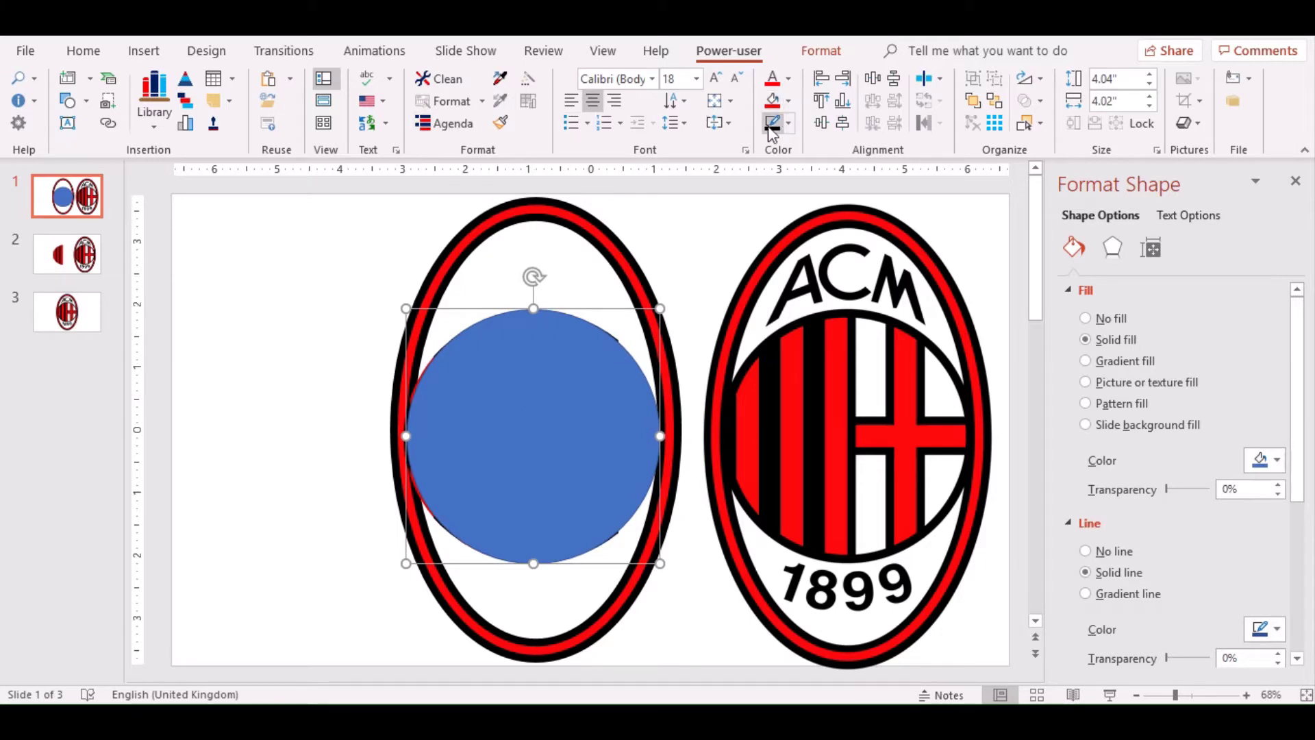
# Remove the circle's fill and set its outline width to 12.75 pt.
pyautogui.click(788, 101)
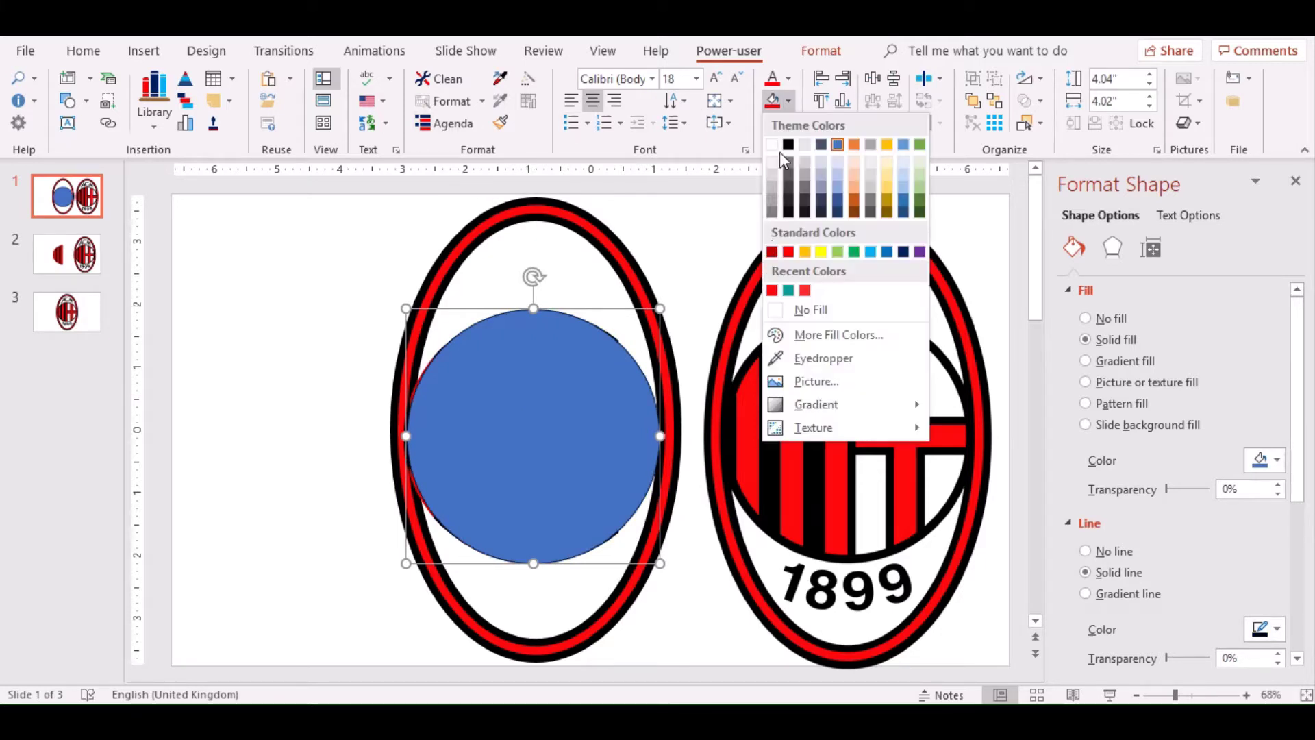
pyautogui.click(791, 309)
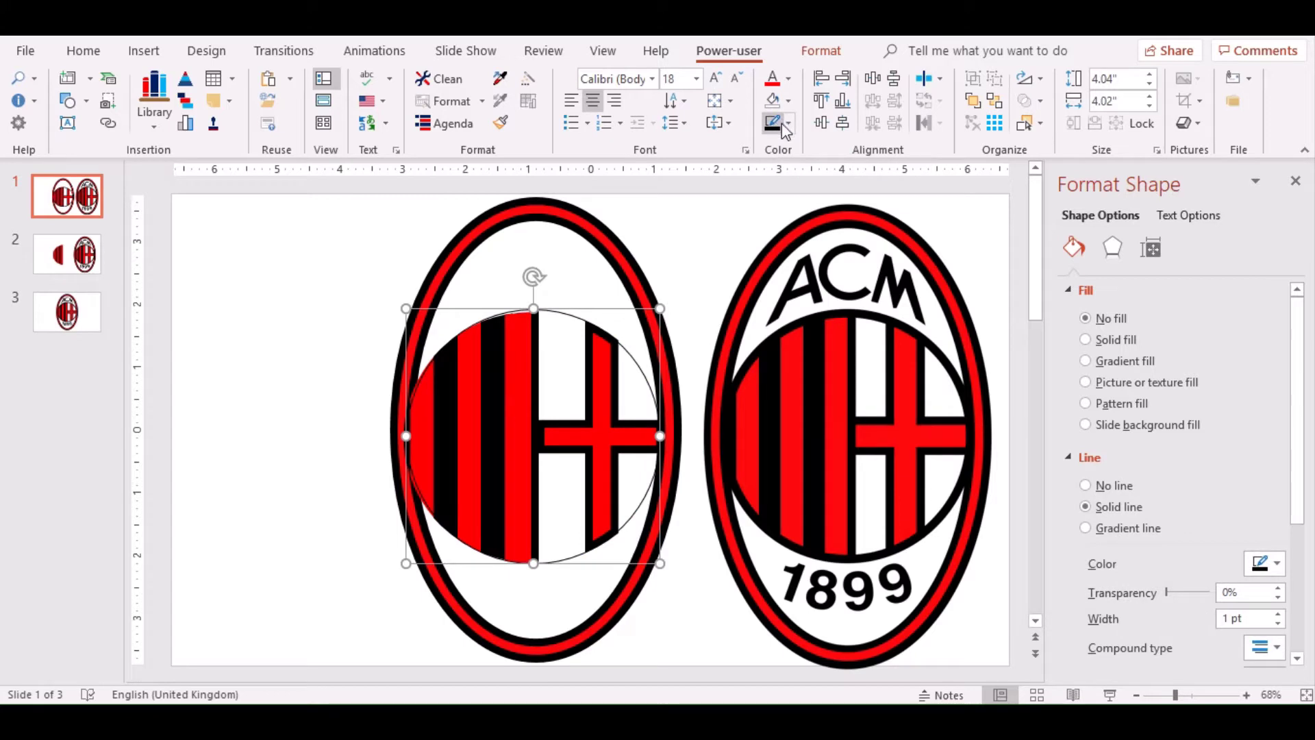
pyautogui.click(1279, 622)
pyautogui.click(1279, 622)
pyautogui.click(1278, 615)
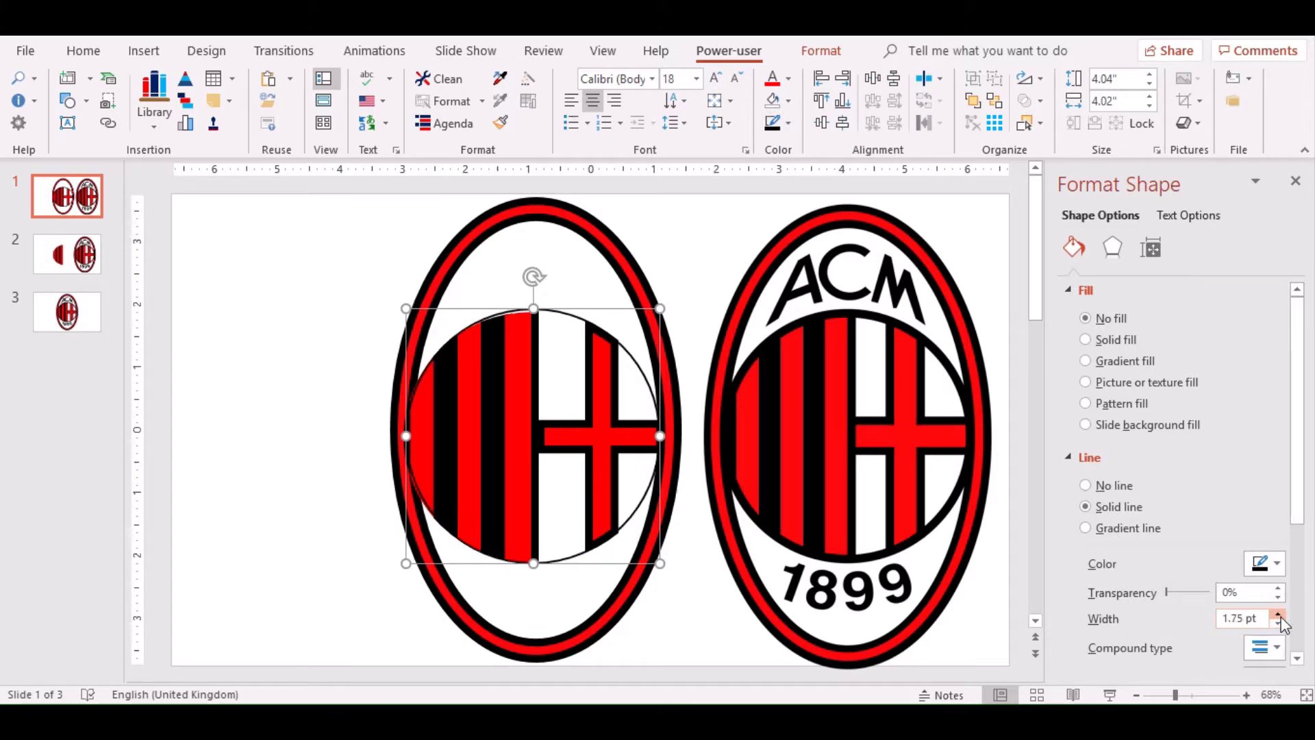
pyautogui.click(1278, 615)
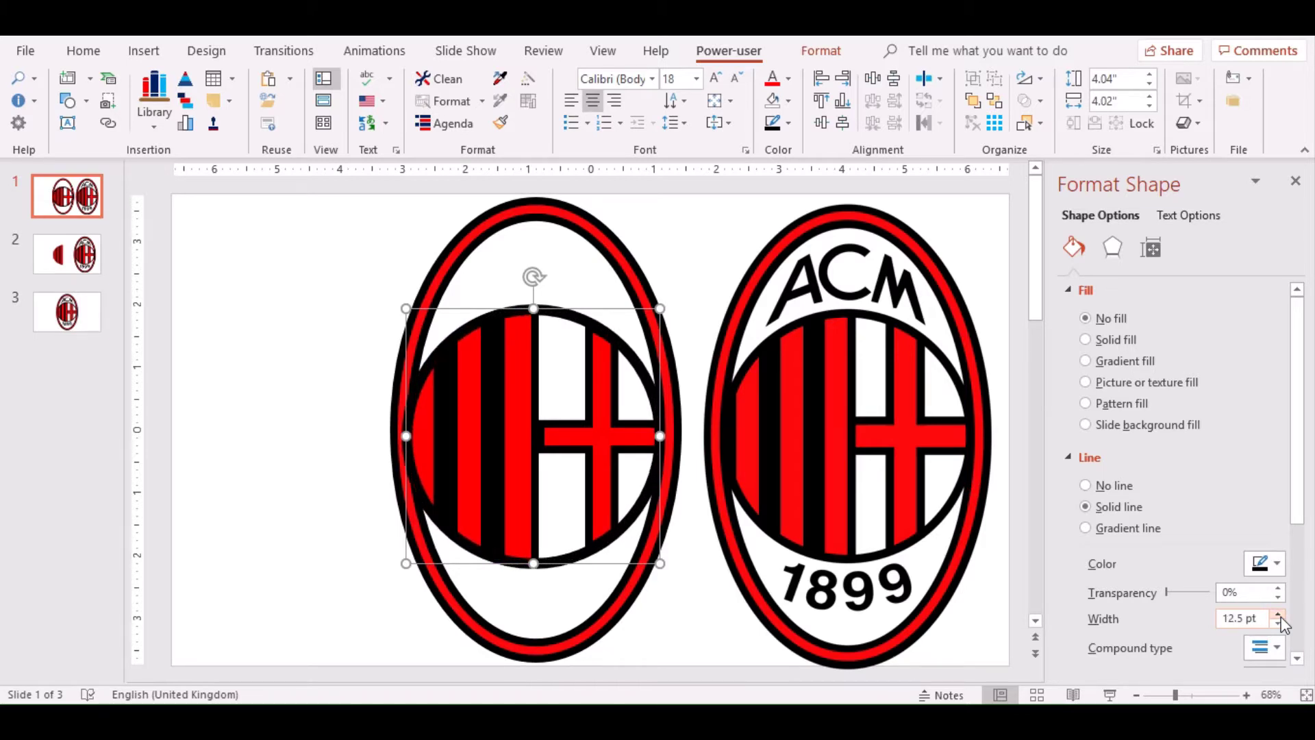
pyautogui.click(1278, 615)
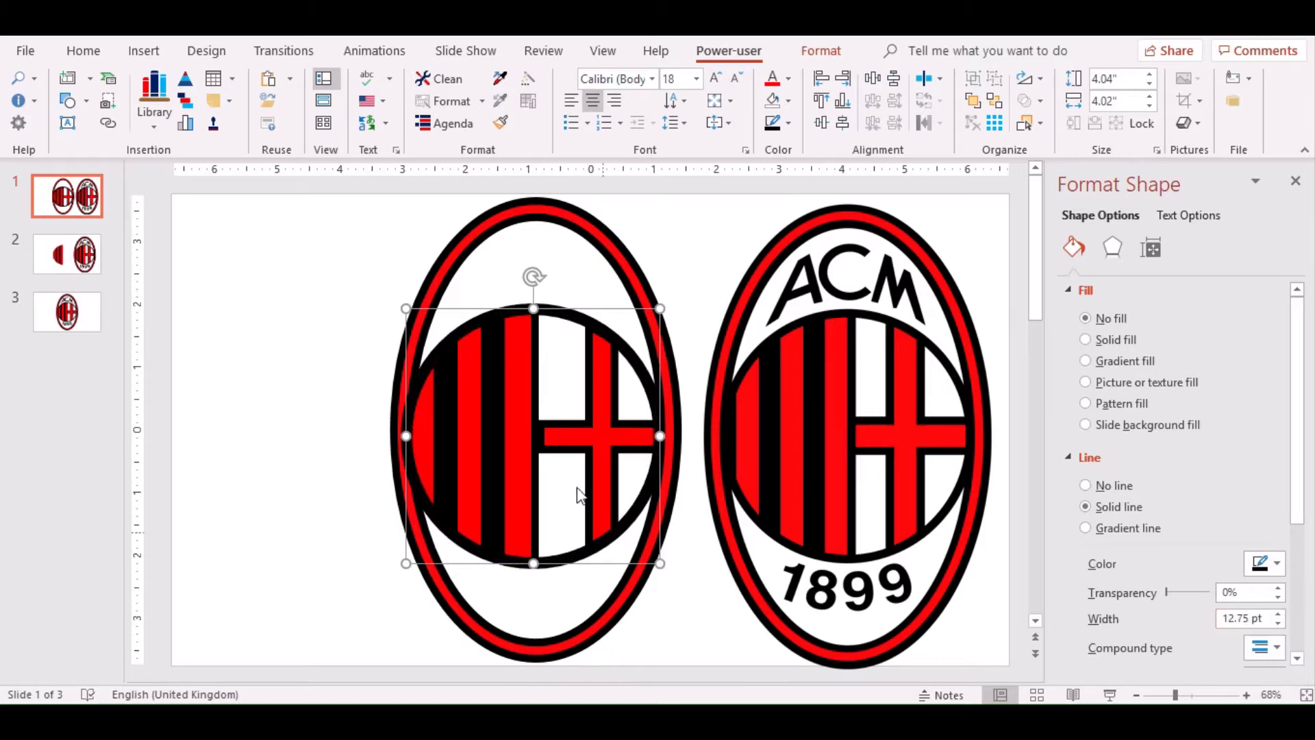
pyautogui.click(562, 432)
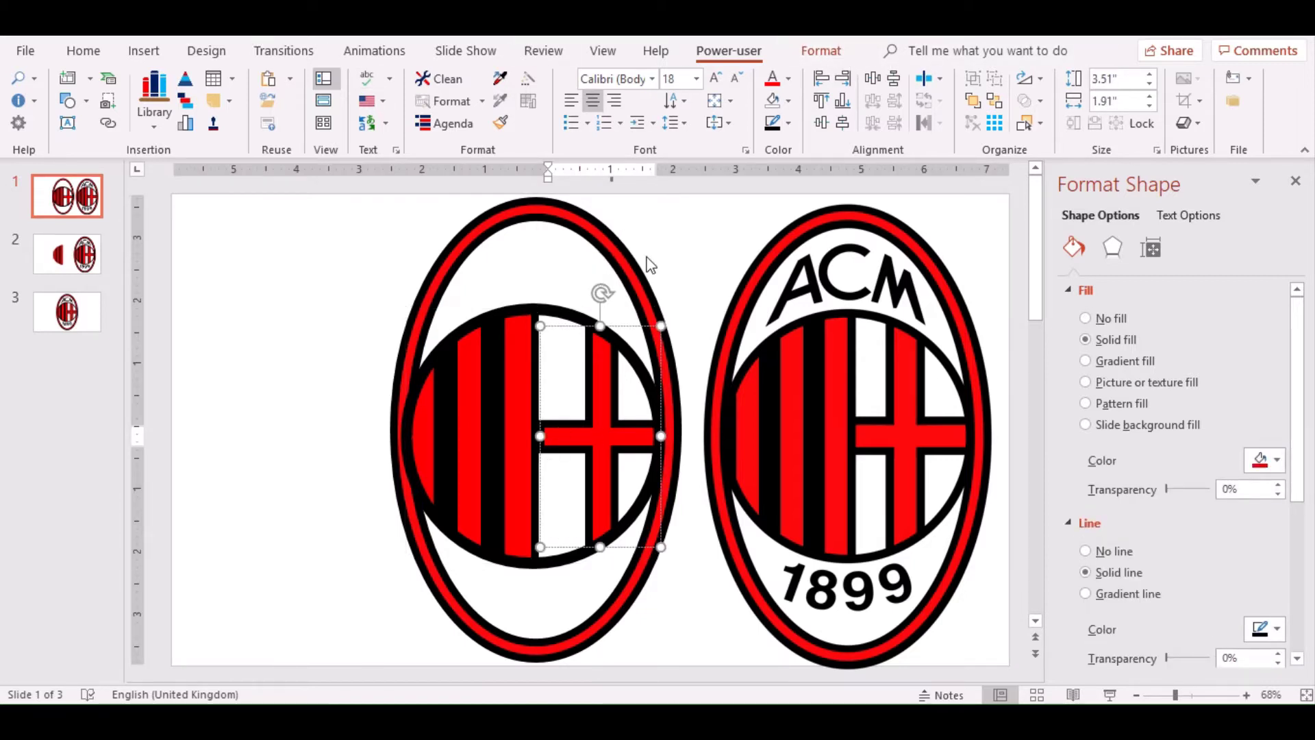
pyautogui.click(332, 311)
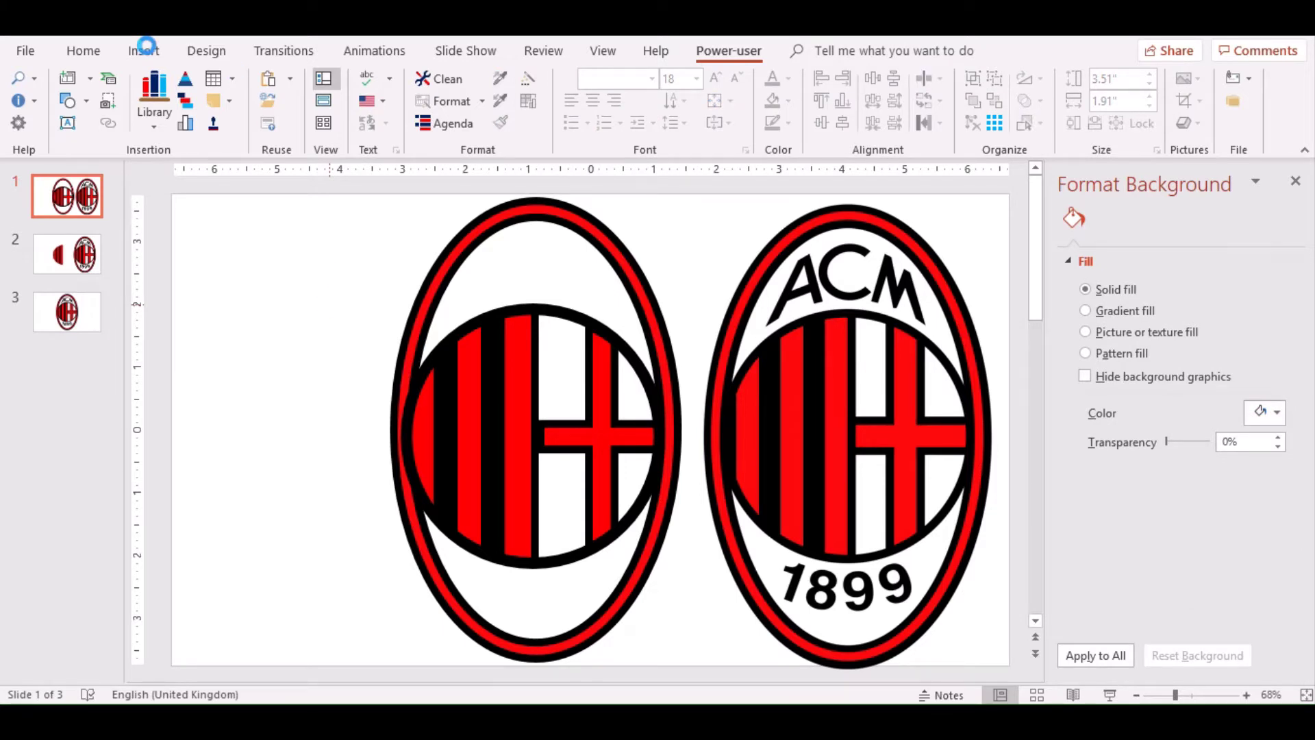
# Add a text box reading 'ACM' centred above the striped circle.
pyautogui.click(143, 51)
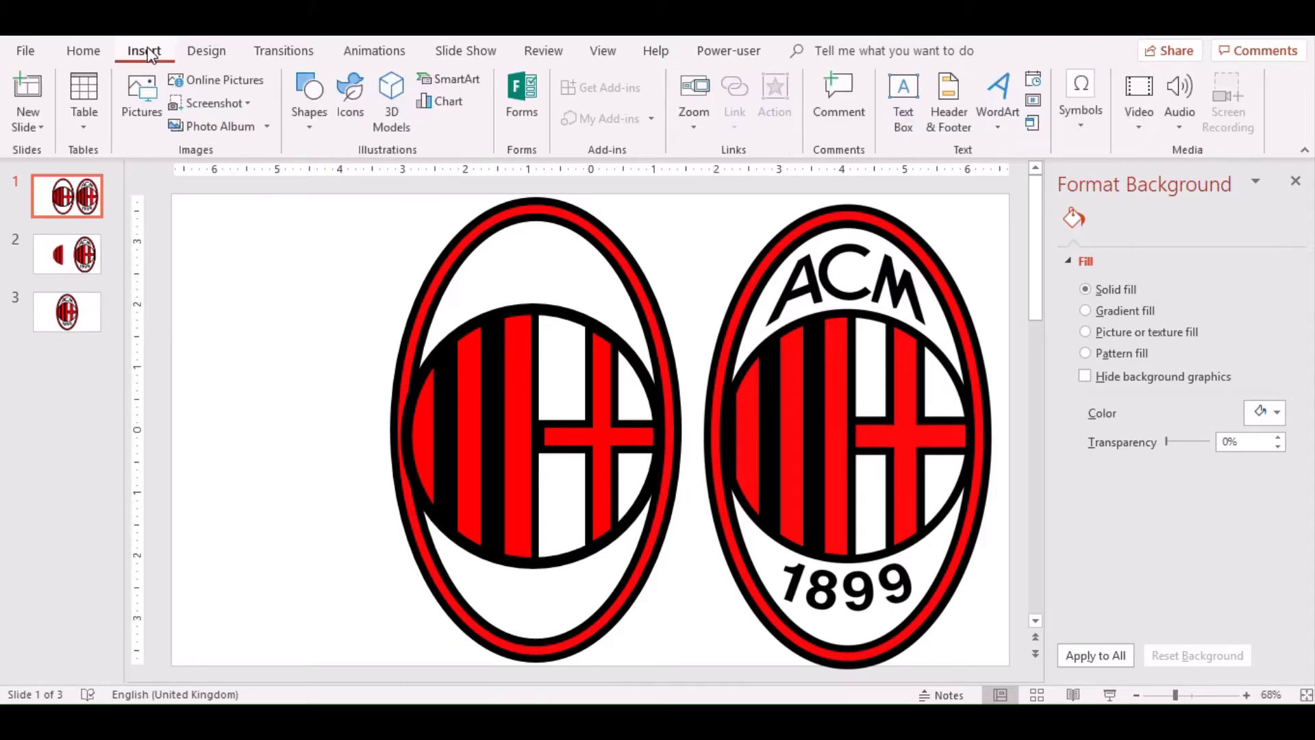
pyautogui.click(998, 130)
pyautogui.click(911, 122)
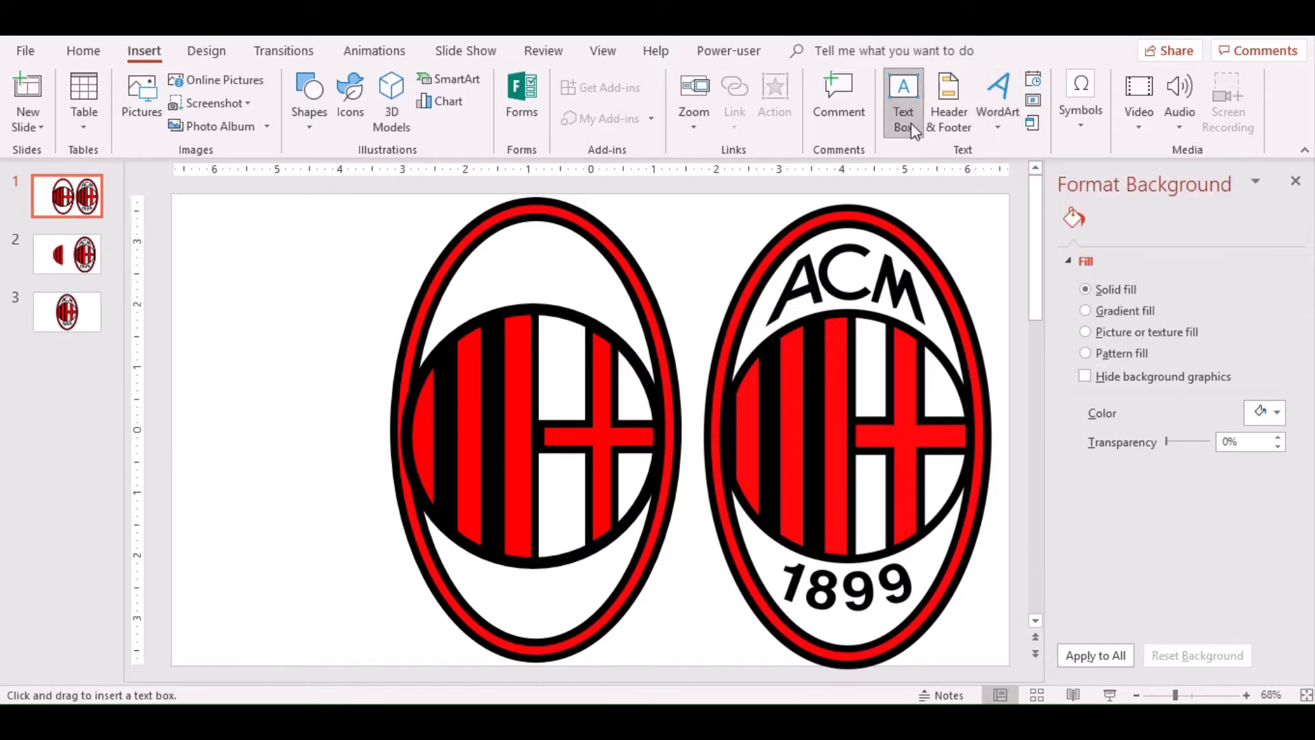
pyautogui.click(470, 285)
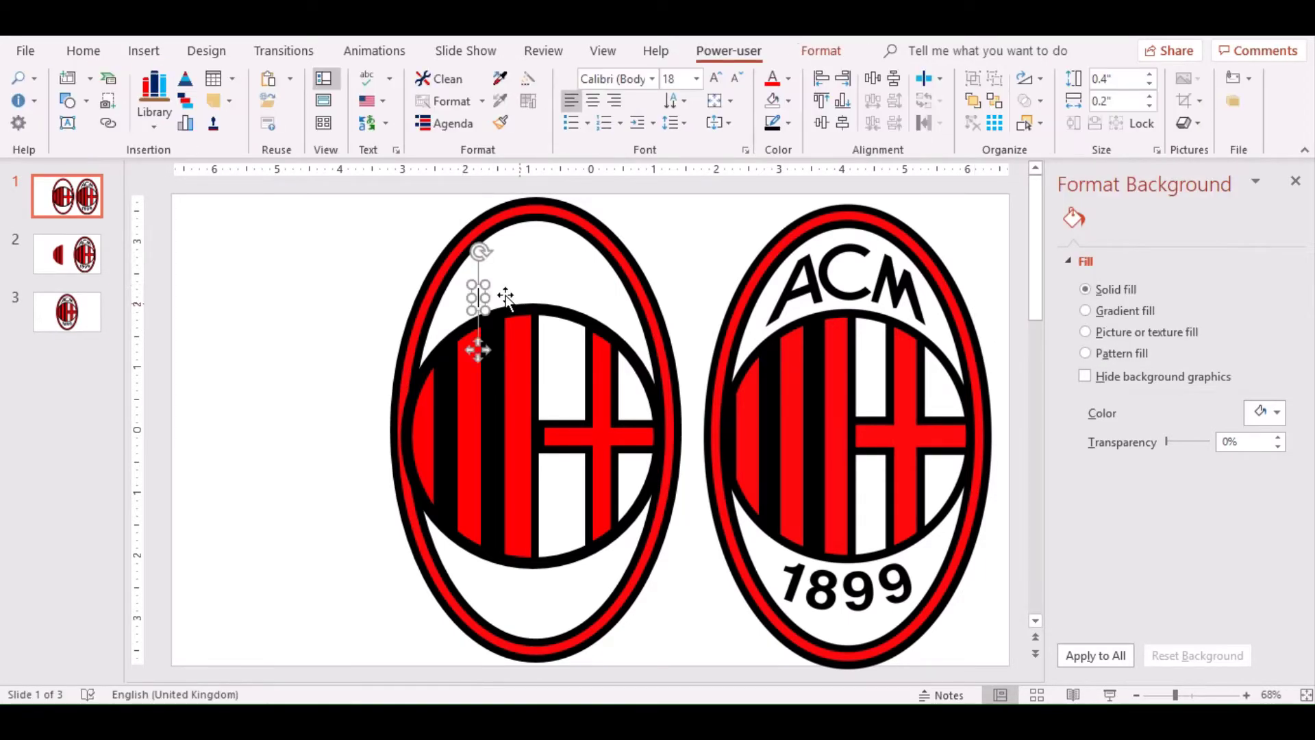
pyautogui.write('AC')
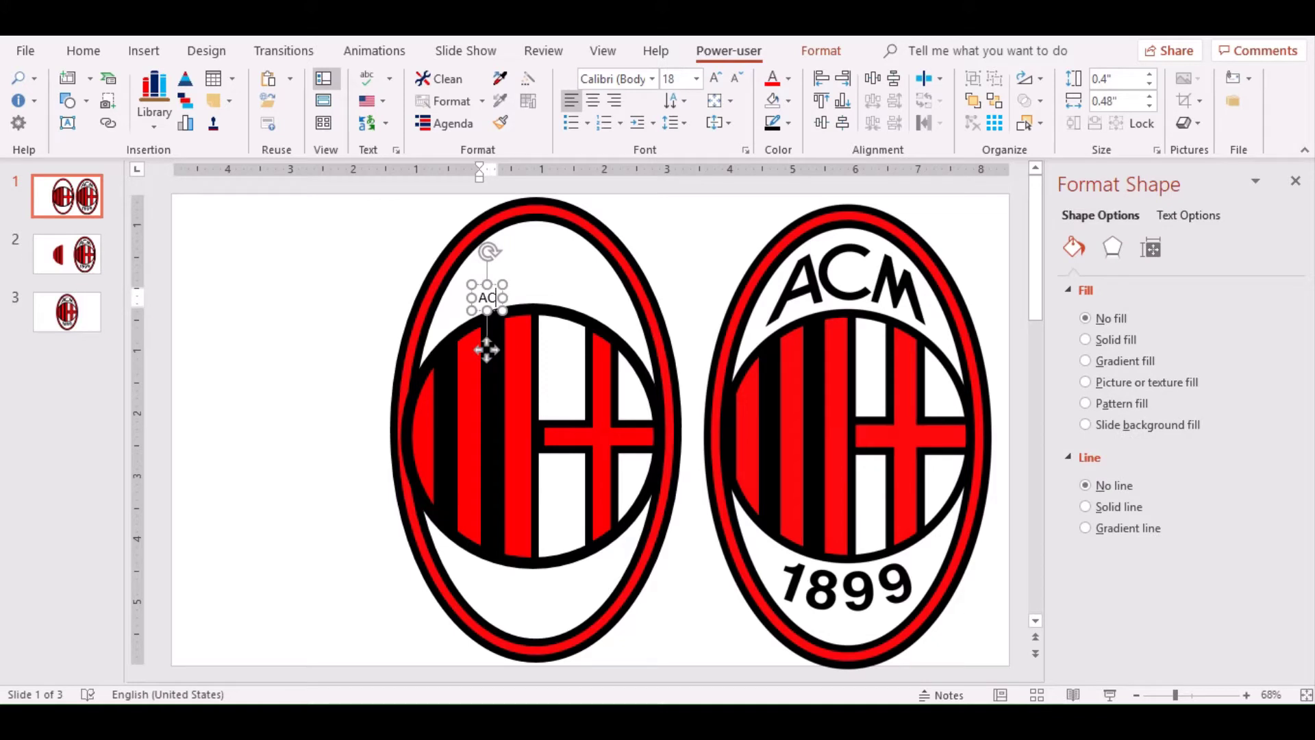
pyautogui.write('M')
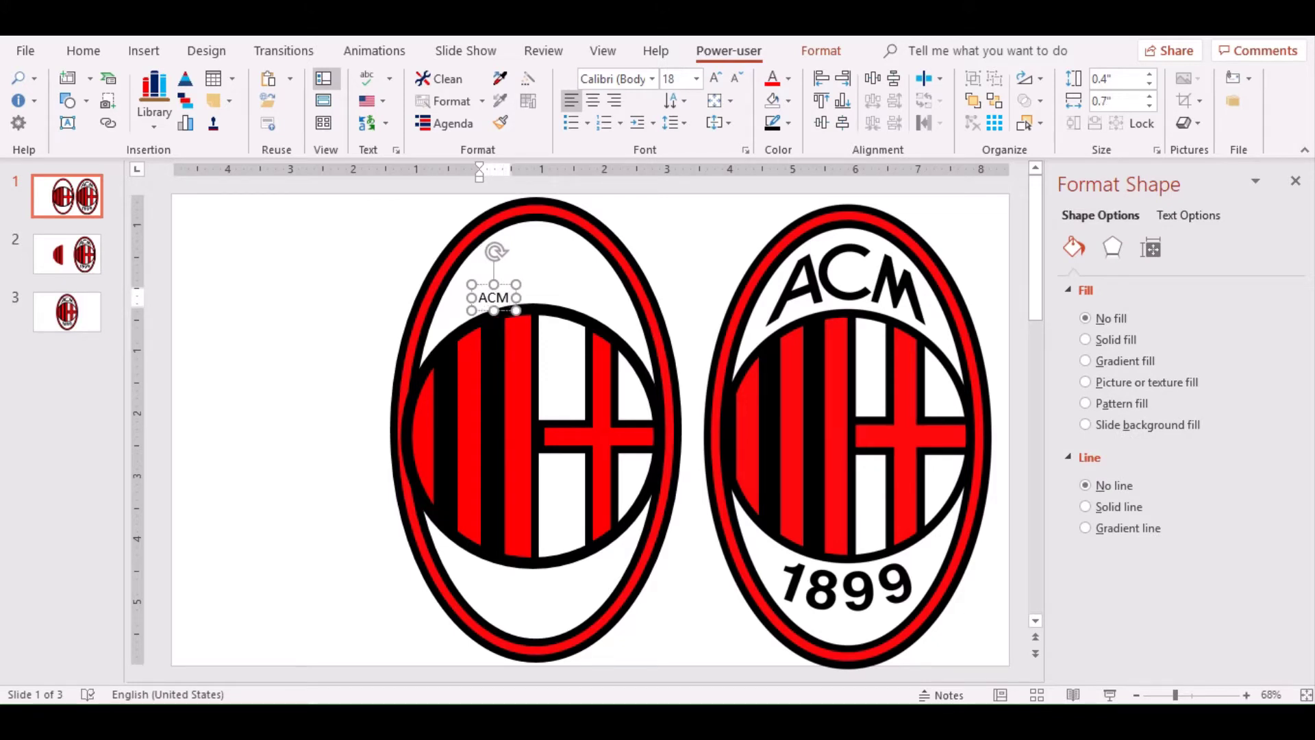
pyautogui.moveTo(505, 285); pyautogui.dragTo(546, 244)
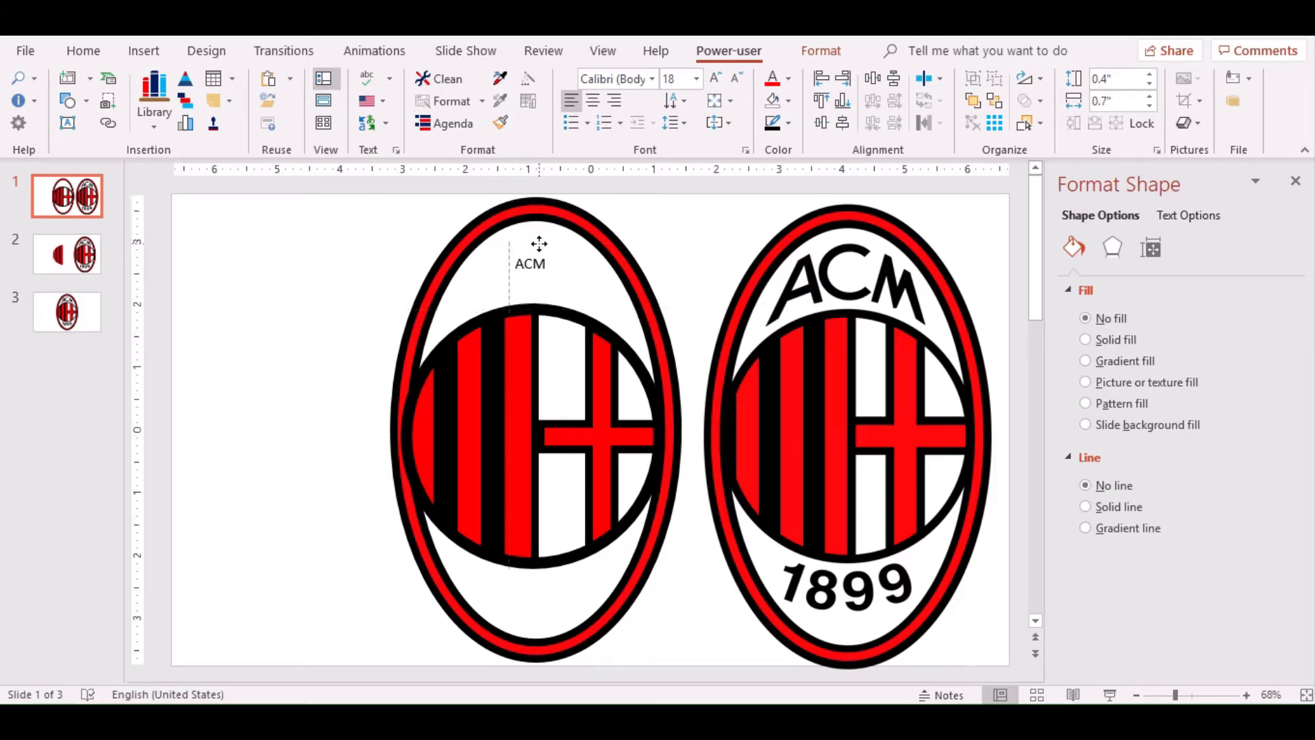
# Make the ACM text bold at 66 pt and move it to the top of the crest.
pyautogui.doubleClick(541, 264)
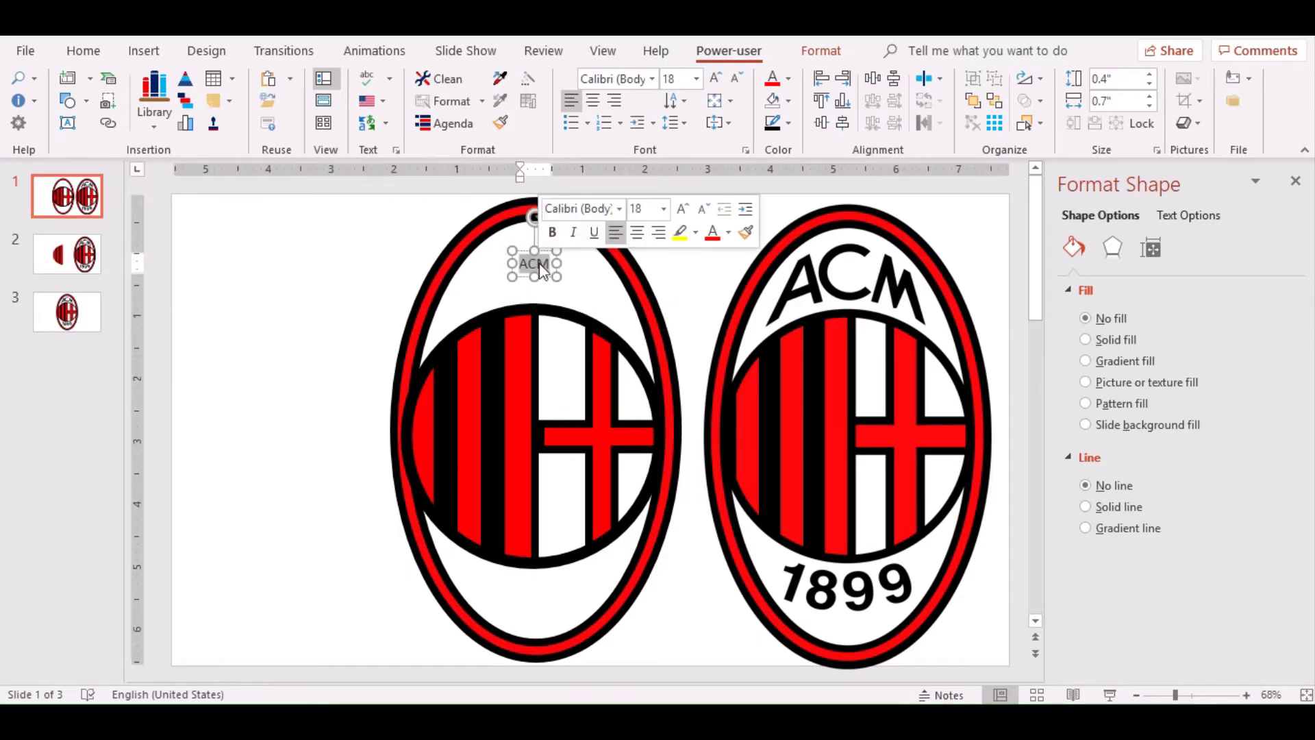
pyautogui.click(553, 237)
pyautogui.click(682, 210)
pyautogui.click(681, 210)
pyautogui.click(682, 210)
pyautogui.click(681, 210)
pyautogui.click(682, 210)
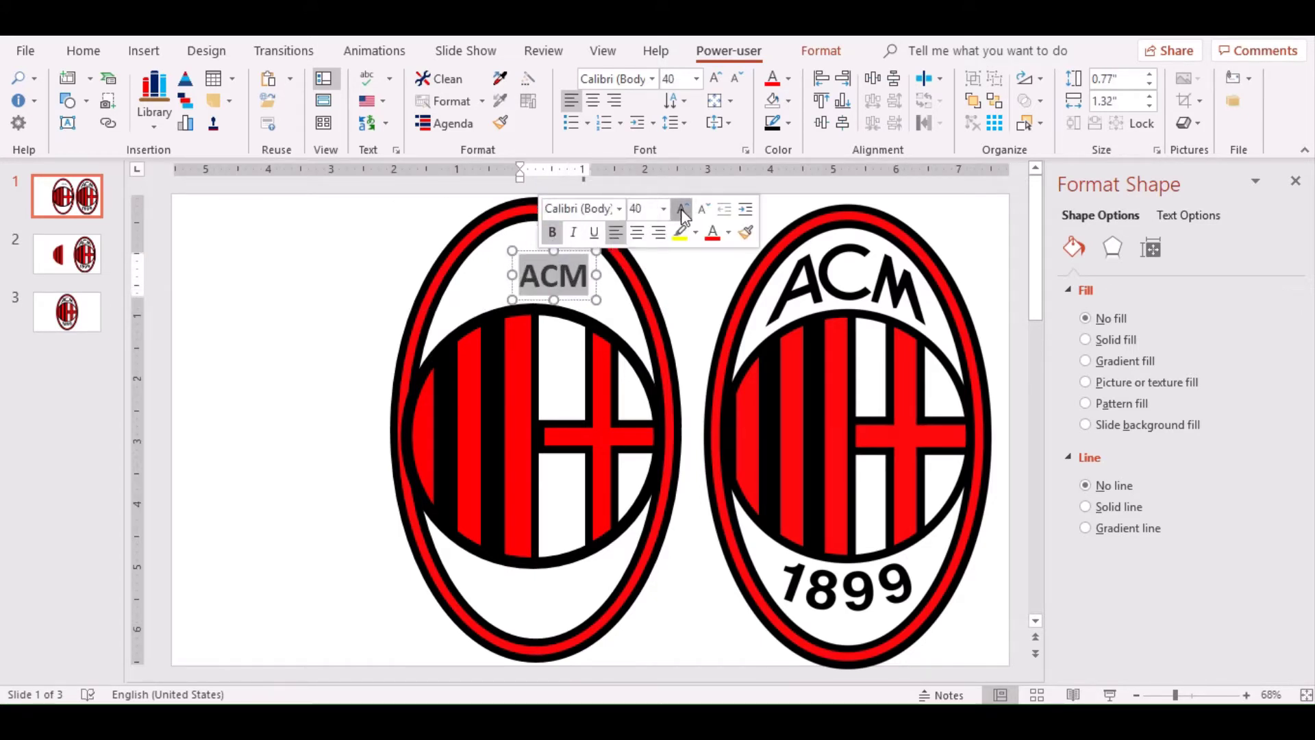
pyautogui.click(681, 210)
pyautogui.click(681, 210)
pyautogui.click(681, 211)
pyautogui.click(681, 211)
pyautogui.click(682, 210)
pyautogui.click(681, 210)
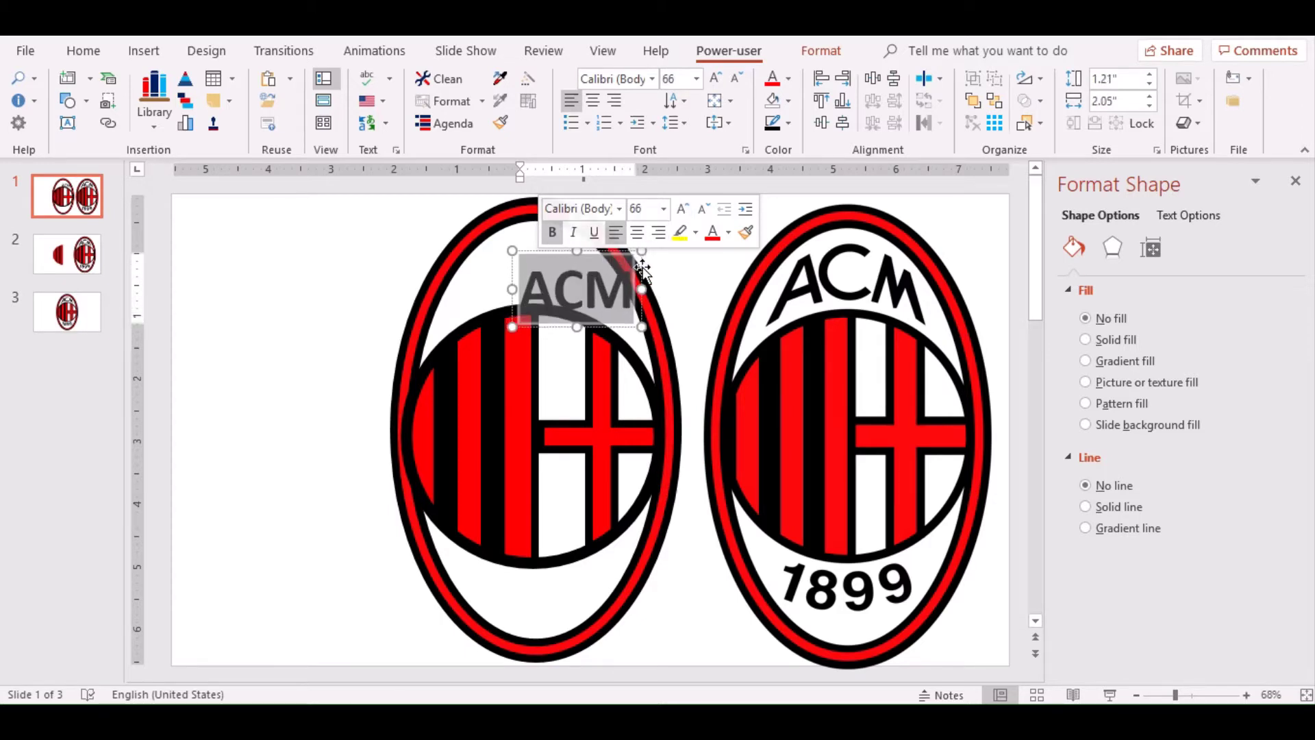
pyautogui.moveTo(640, 264)
pyautogui.mouseDown()
pyautogui.moveTo(590, 247)
pyautogui.moveTo(599, 242)
pyautogui.mouseUp()
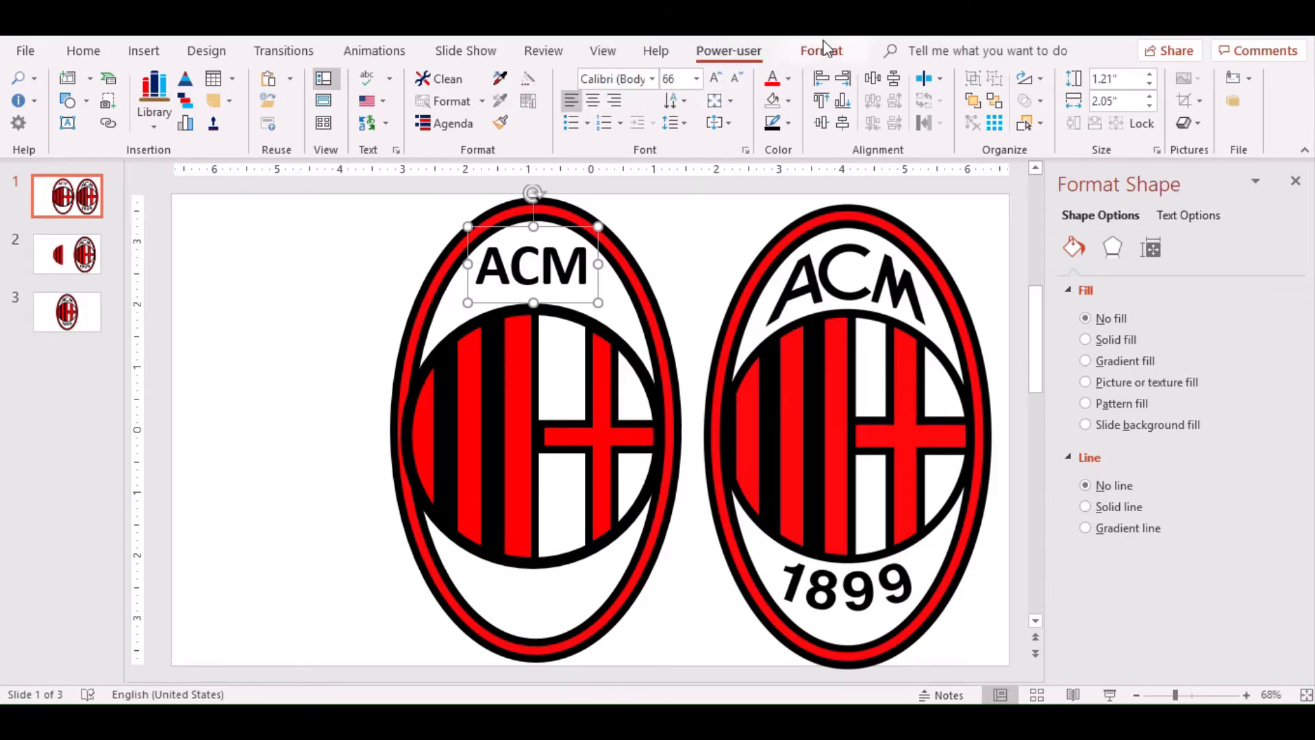
pyautogui.click(824, 50)
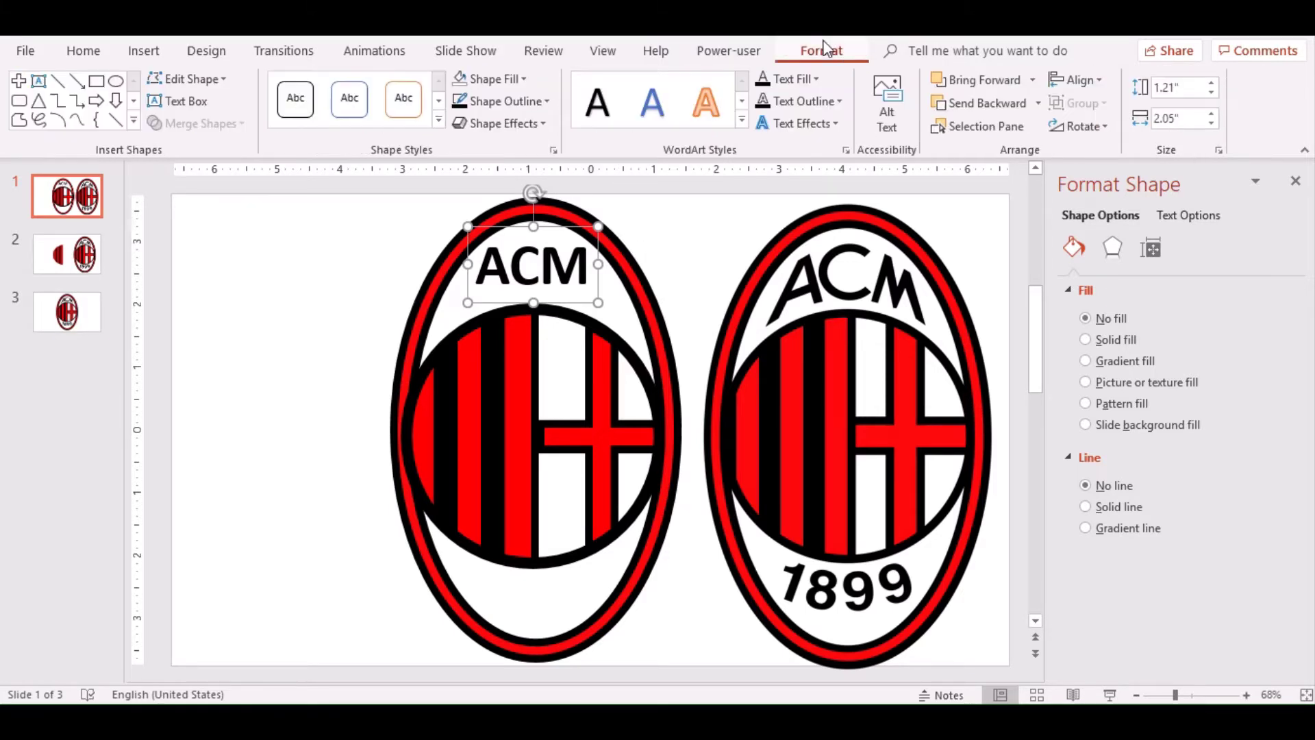
pyautogui.click(824, 126)
pyautogui.moveTo(824, 371)
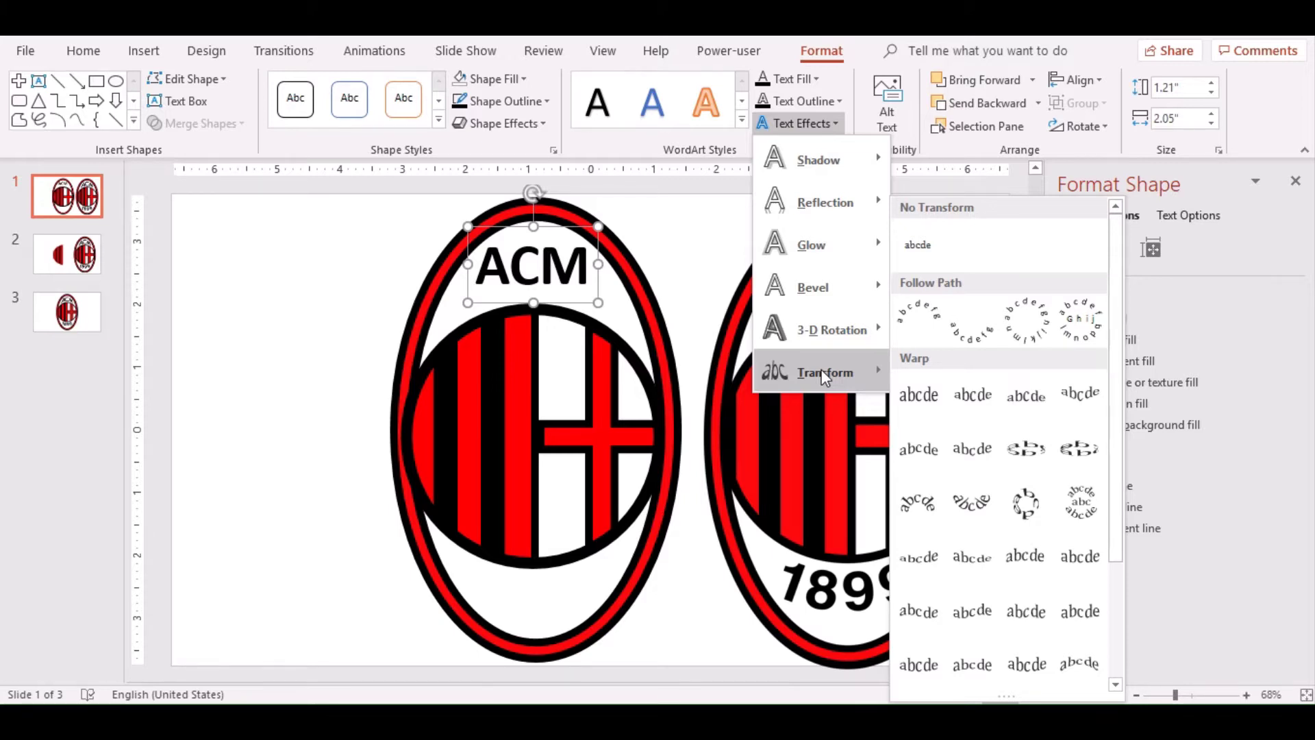
pyautogui.scroll(-3, 1016, 511)
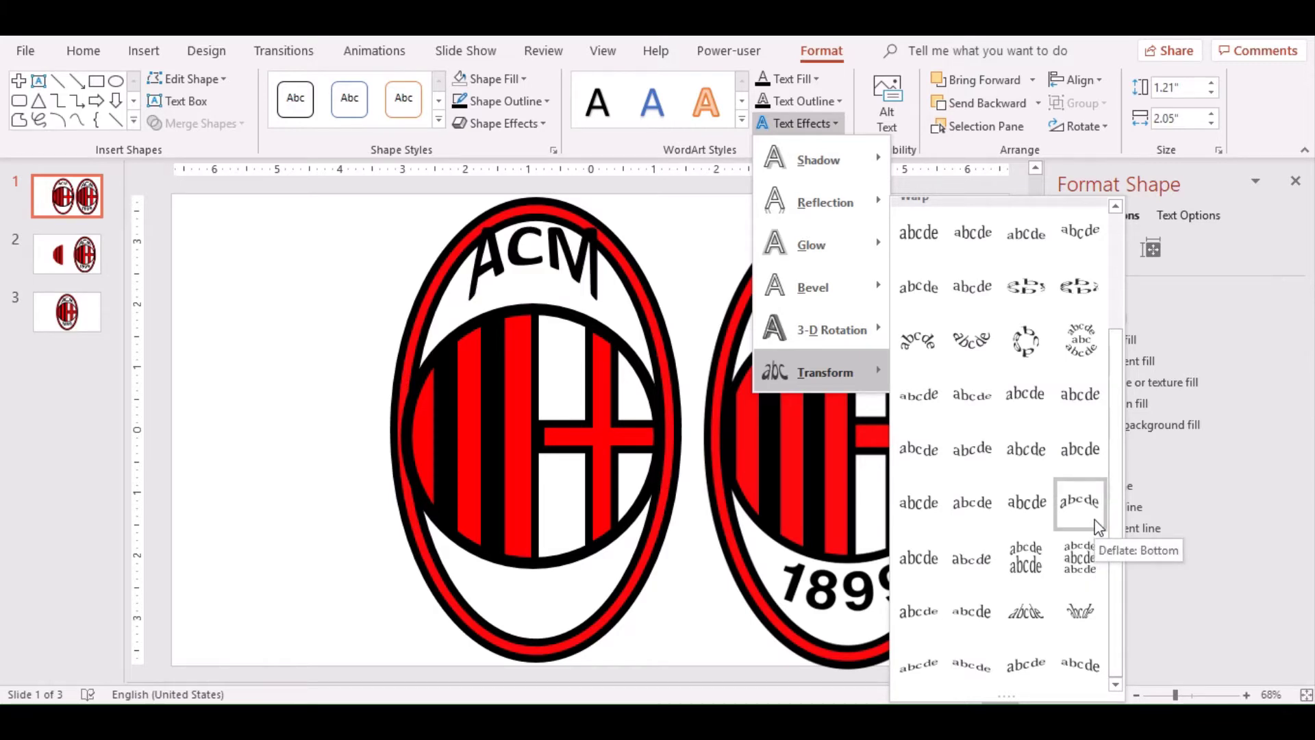
pyautogui.click(829, 481)
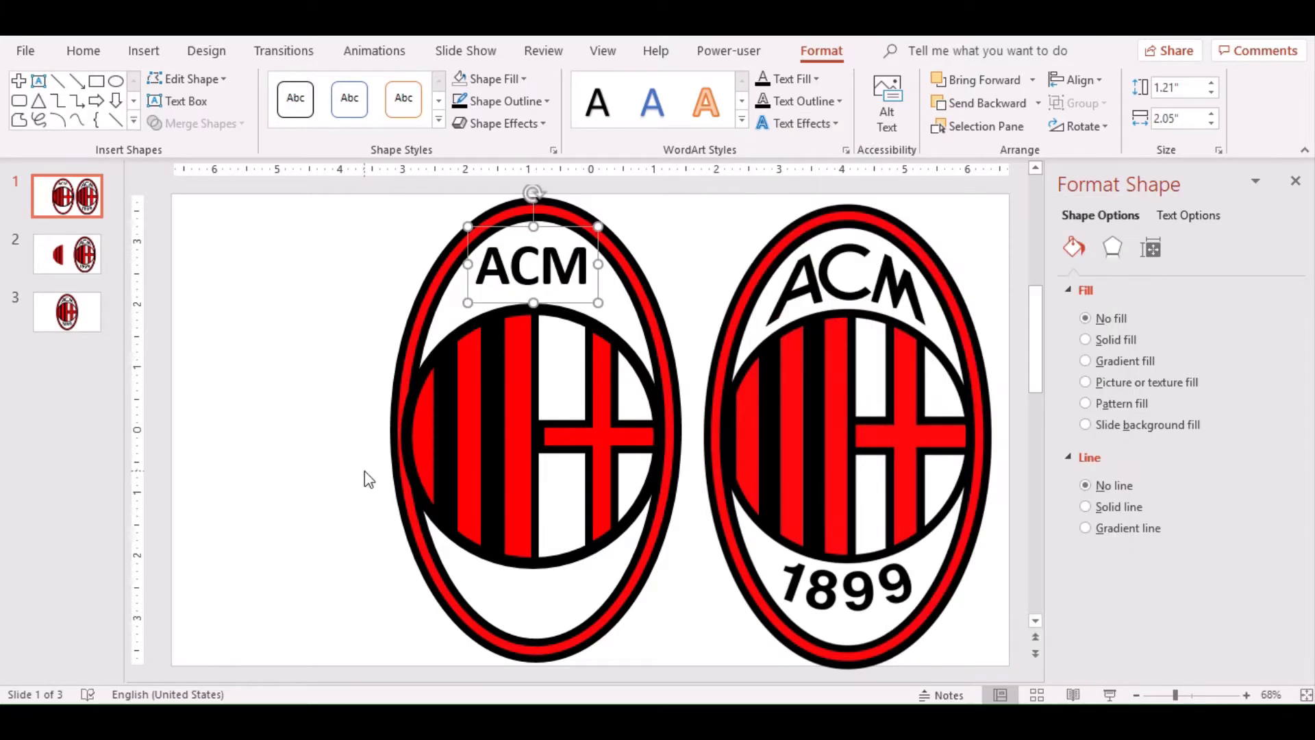
# Move the original crest picture to the slide's left edge and open Text Effects for the ACM text.
pyautogui.click(712, 482)
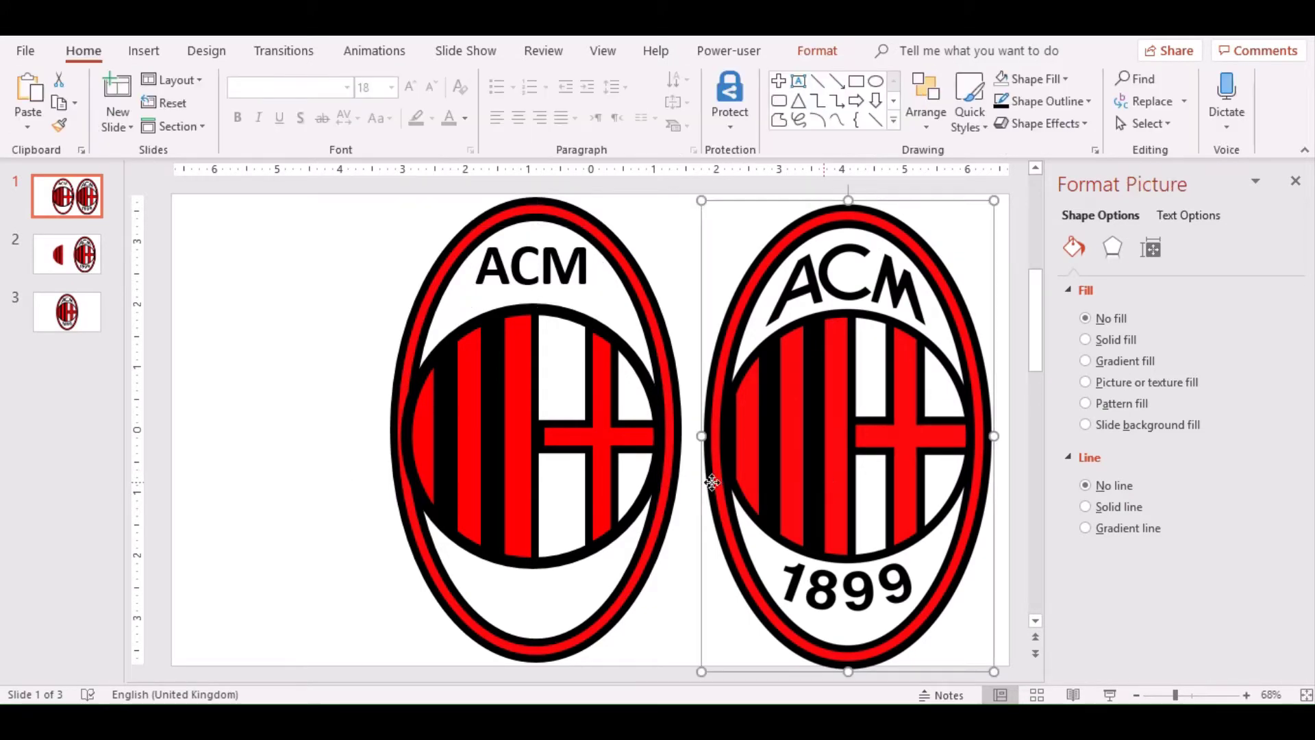
pyautogui.moveTo(713, 482); pyautogui.dragTo(250, 473)
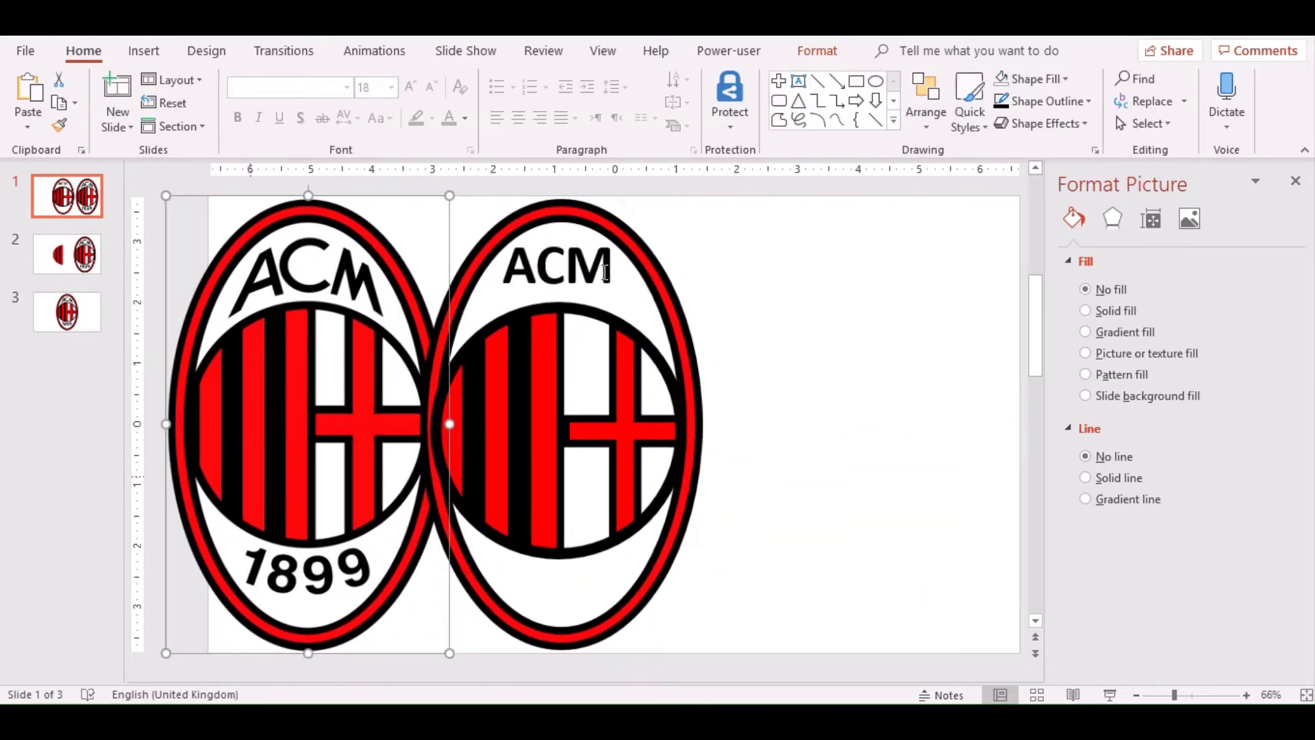
pyautogui.doubleClick(567, 270)
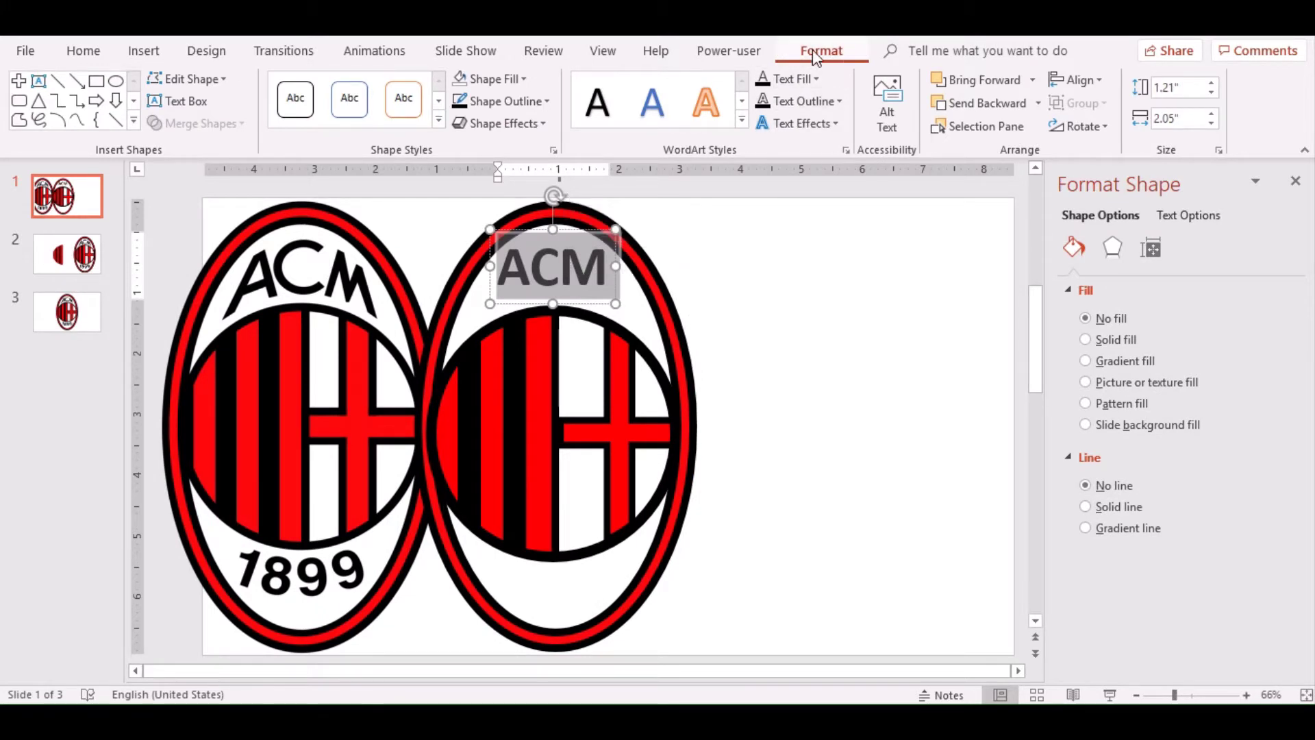
pyautogui.click(798, 125)
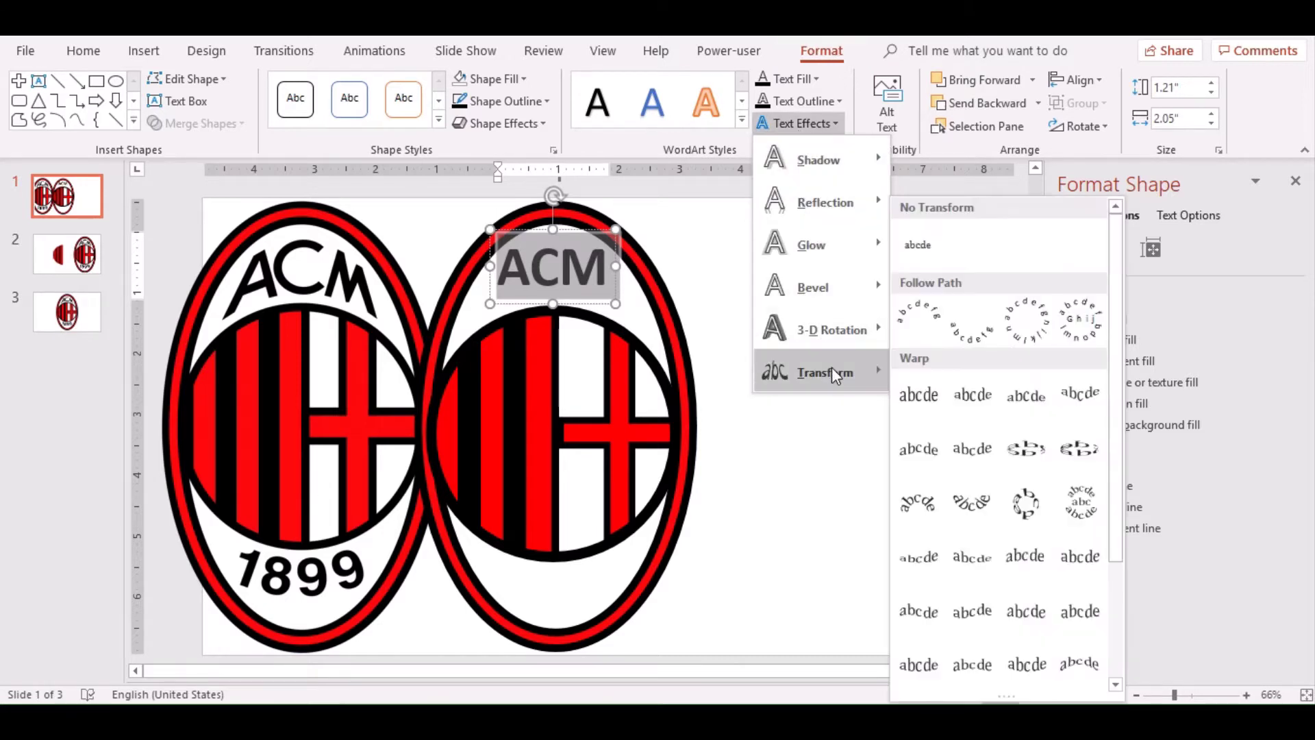
pyautogui.scroll(-3, 984, 486)
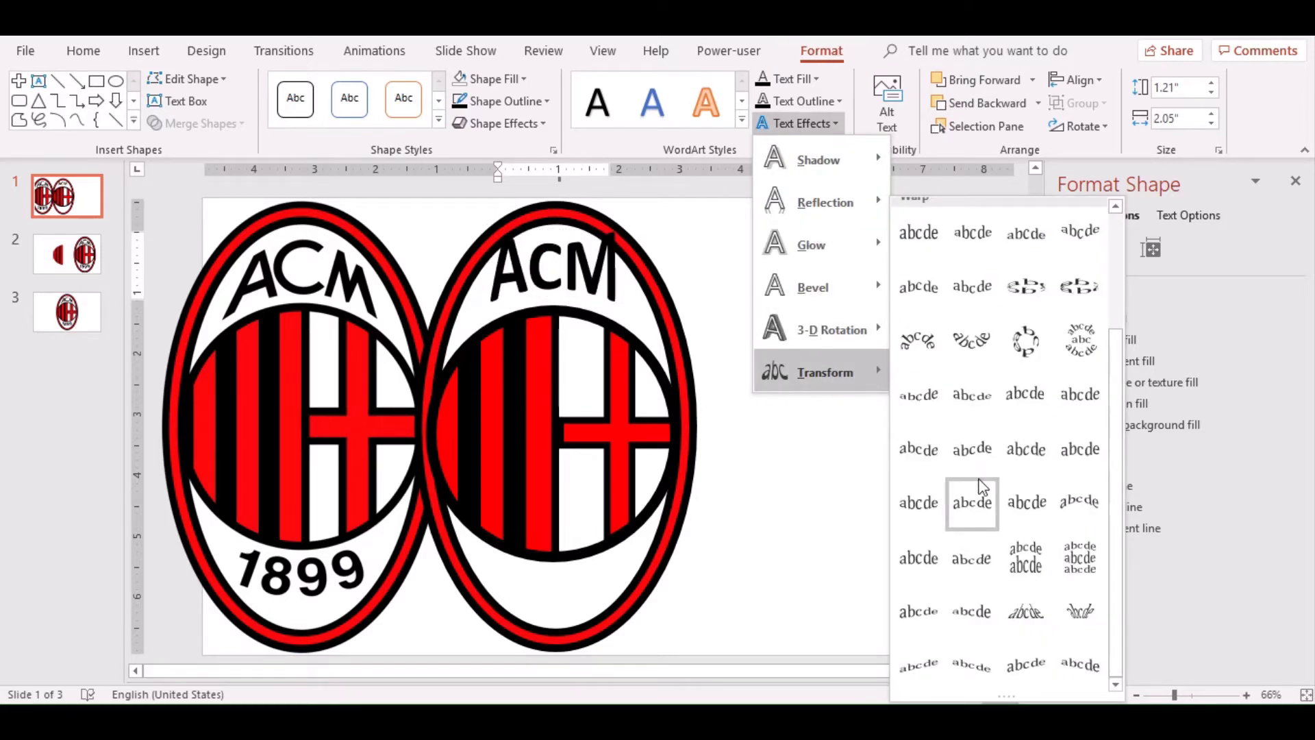
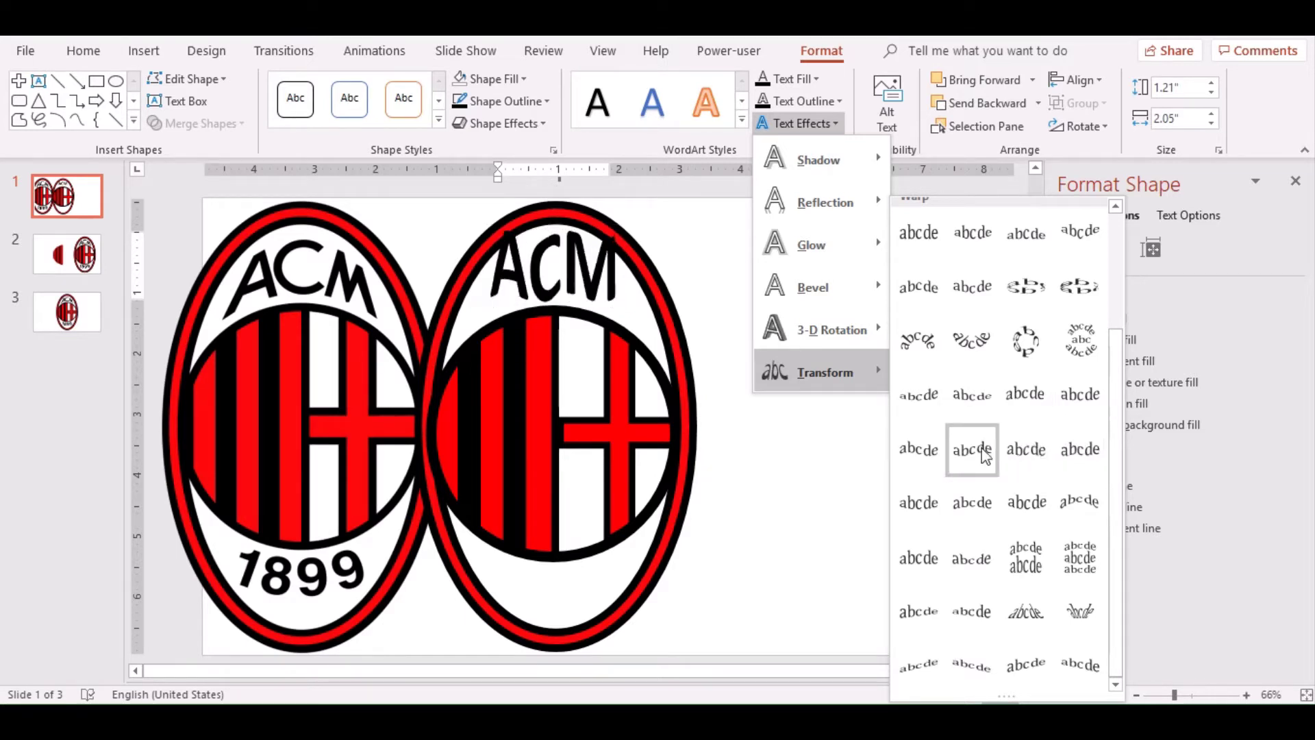
# Apply the Arch warp to the ACM text and size it about 1.51" by 3.05" atop the right badge.
pyautogui.click(1066, 495)
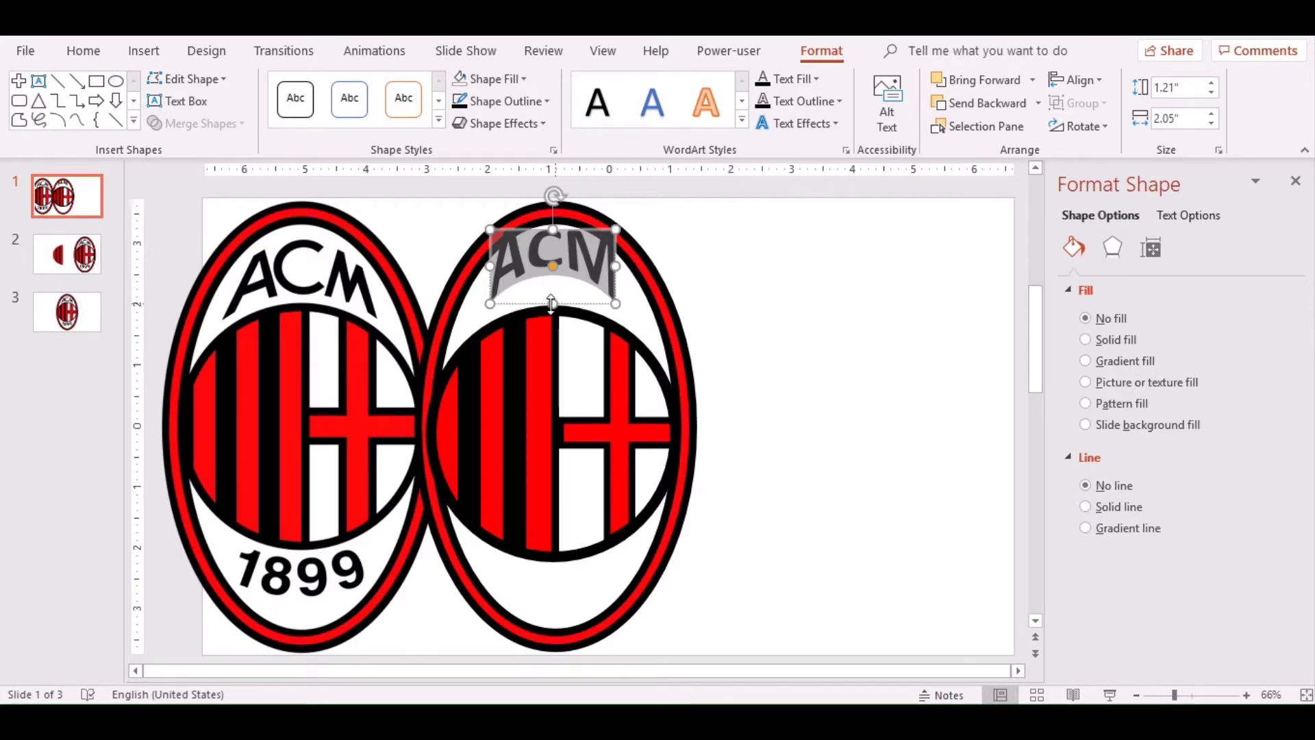
pyautogui.moveTo(550, 322)
pyautogui.mouseDown()
pyautogui.moveTo(553, 336)
pyautogui.moveTo(554, 319)
pyautogui.mouseUp()
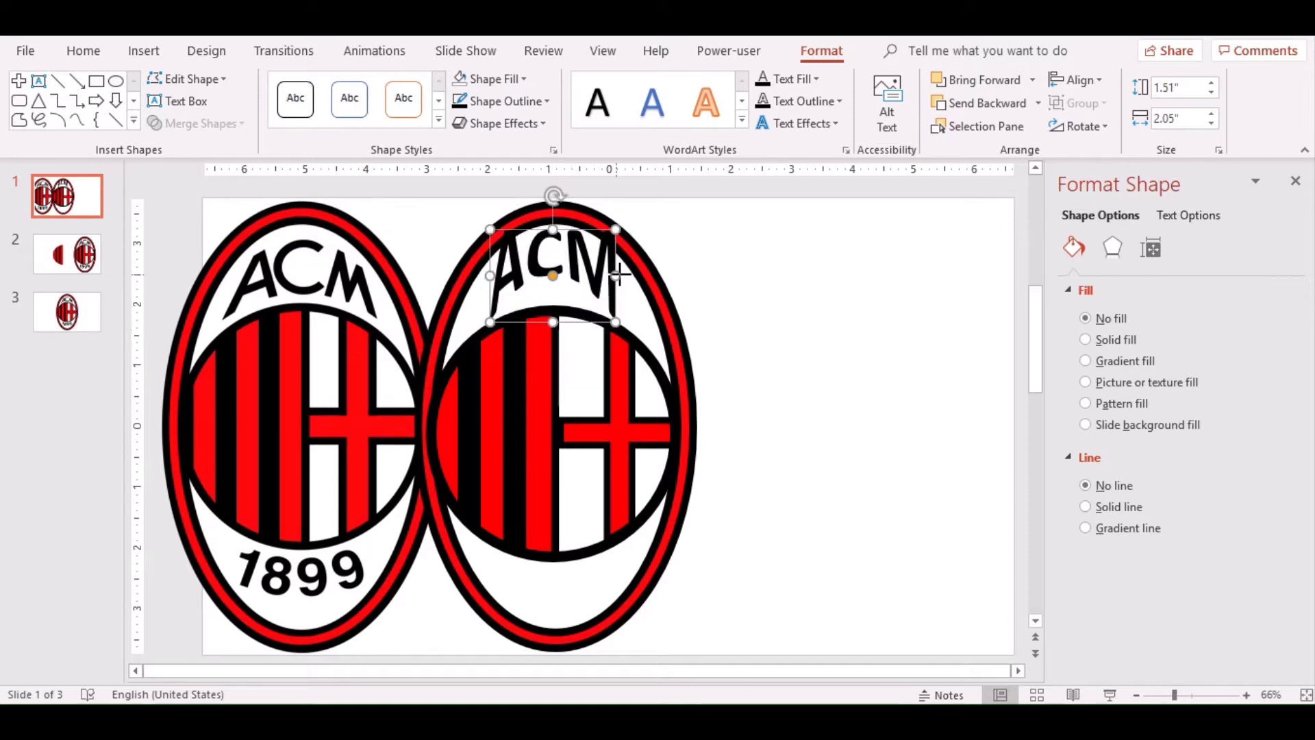
pyautogui.moveTo(616, 282); pyautogui.dragTo(675, 282)
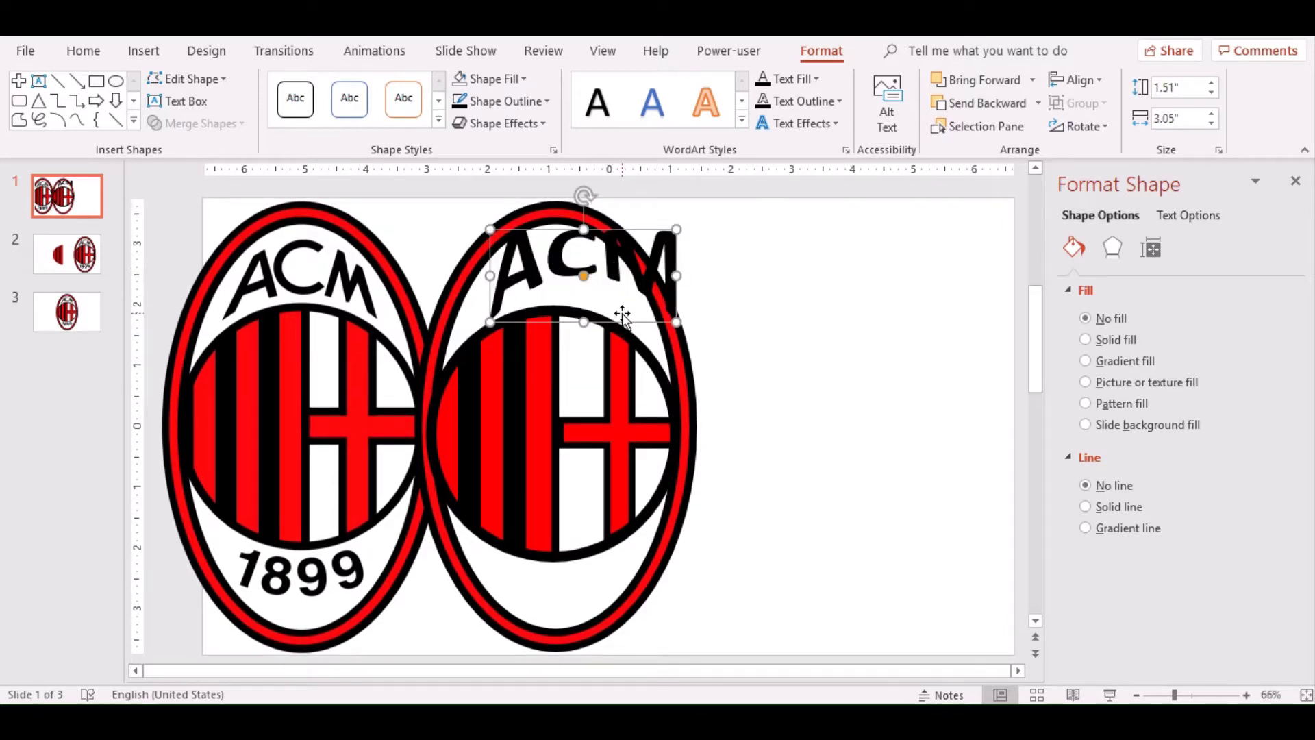
pyautogui.moveTo(622, 322); pyautogui.dragTo(596, 338)
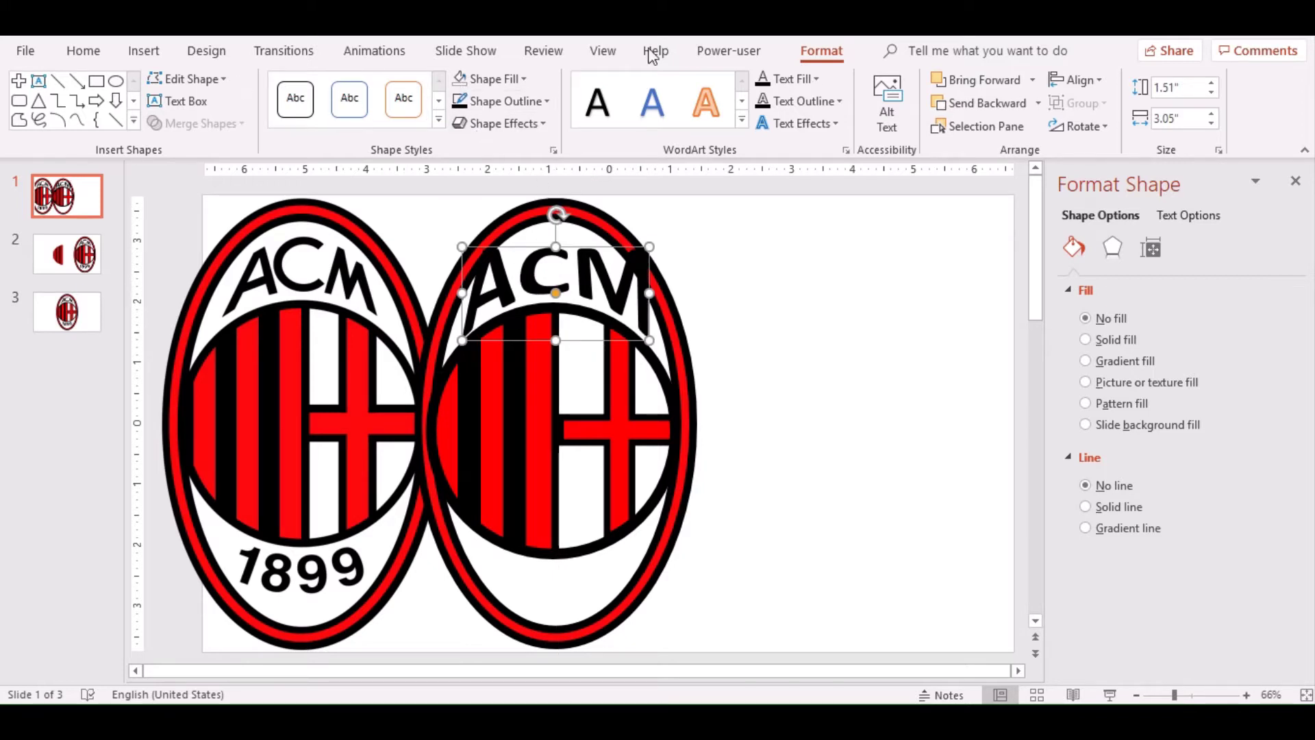
# Shrink the ACM text using Decrease Font Size several times on the Home tab.
pyautogui.click(84, 52)
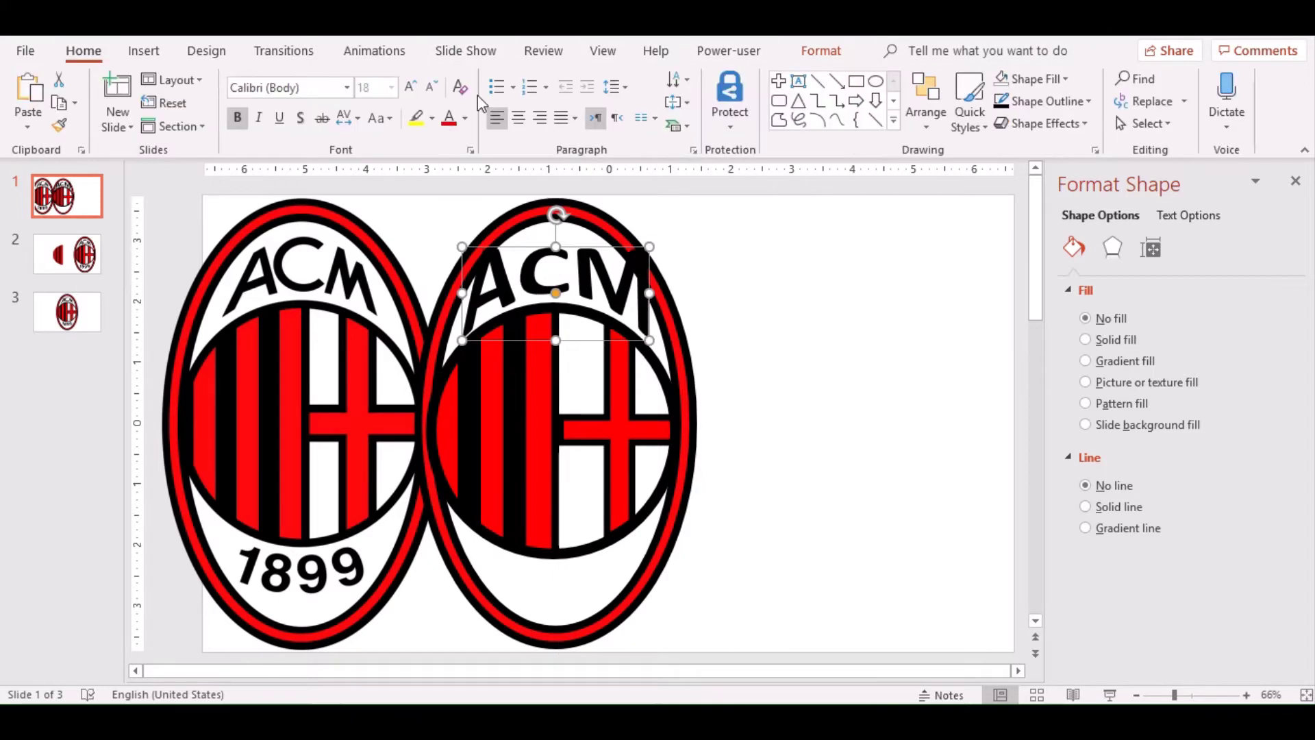
pyautogui.click(432, 88)
pyautogui.click(431, 87)
pyautogui.click(431, 88)
pyautogui.click(431, 88)
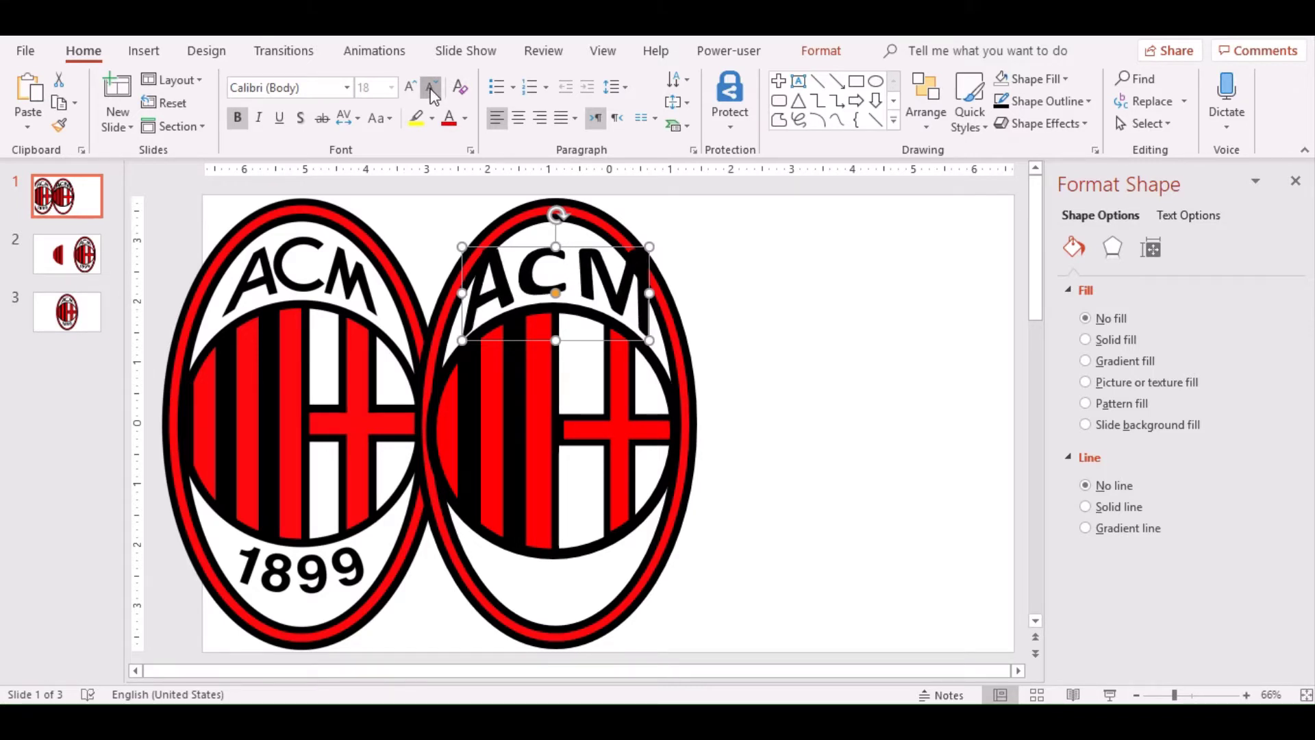
pyautogui.click(432, 87)
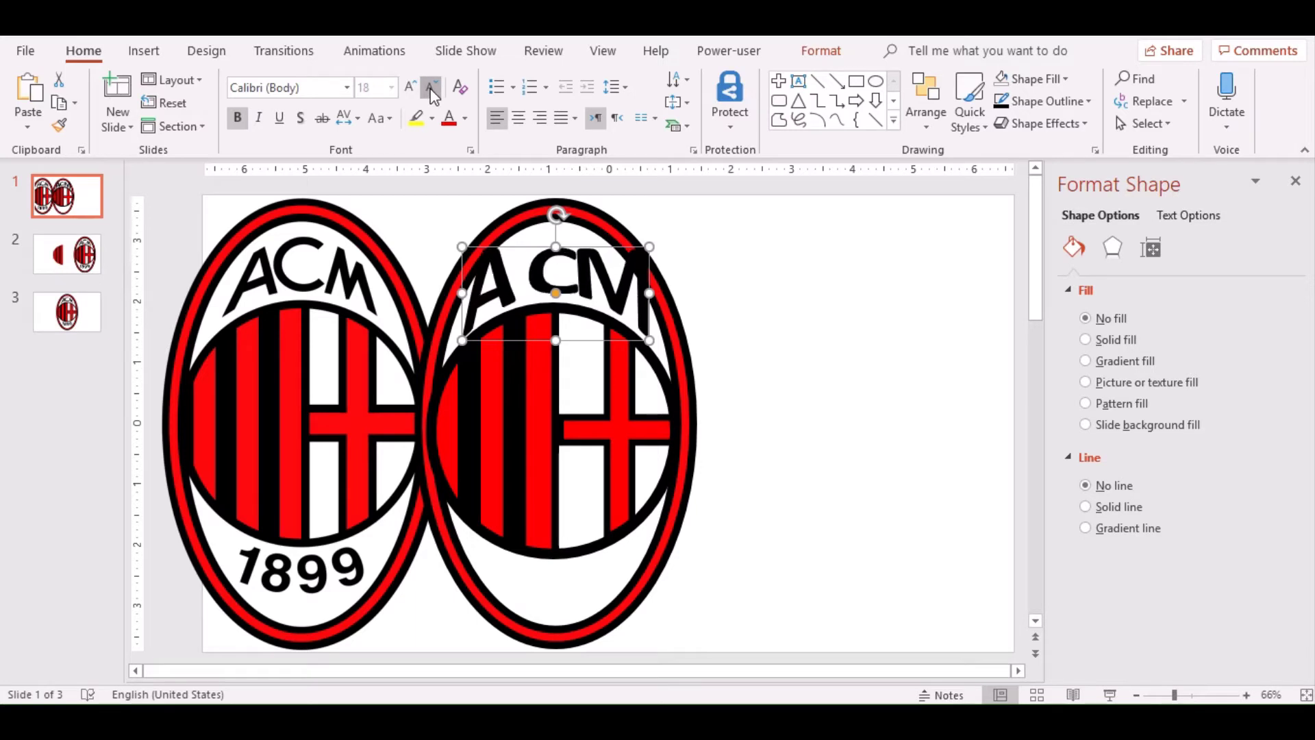
pyautogui.click(432, 88)
pyautogui.click(432, 88)
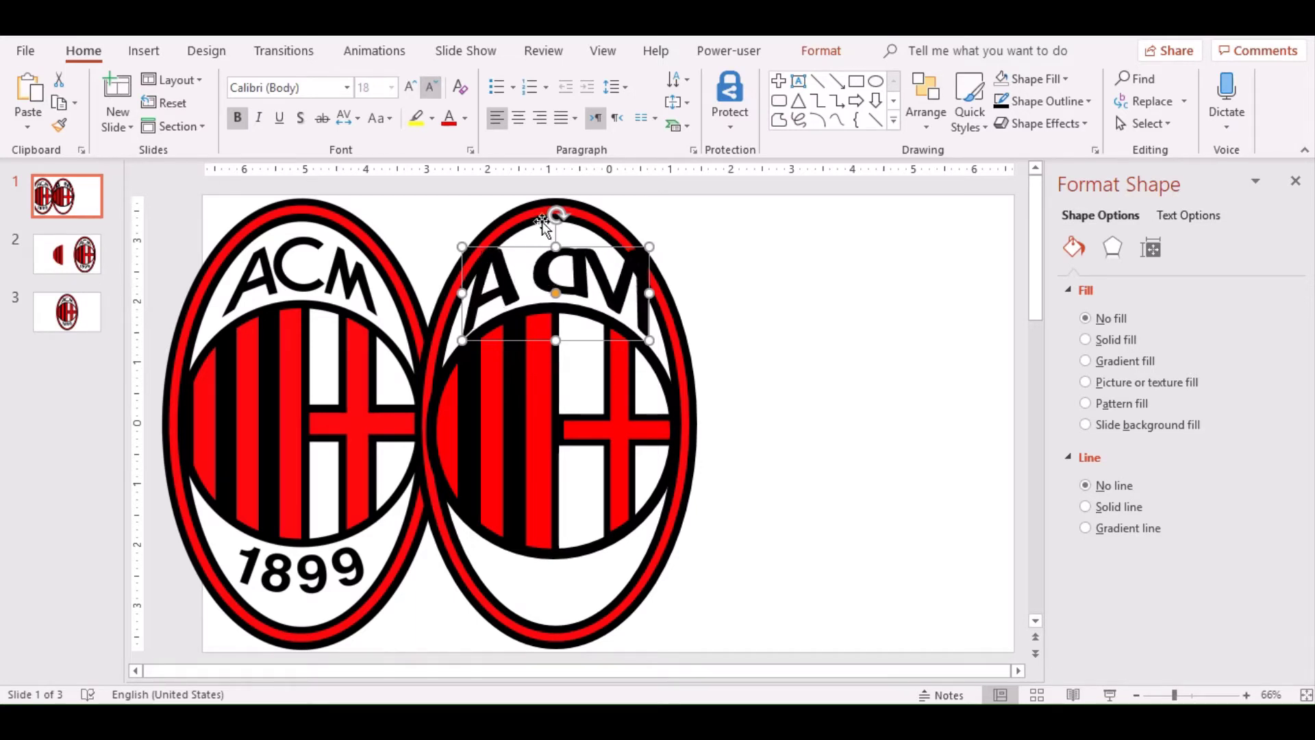
# Shrink the selected ACM text further, readjust its arch, and move it right of the crests.
pyautogui.doubleClick(604, 272)
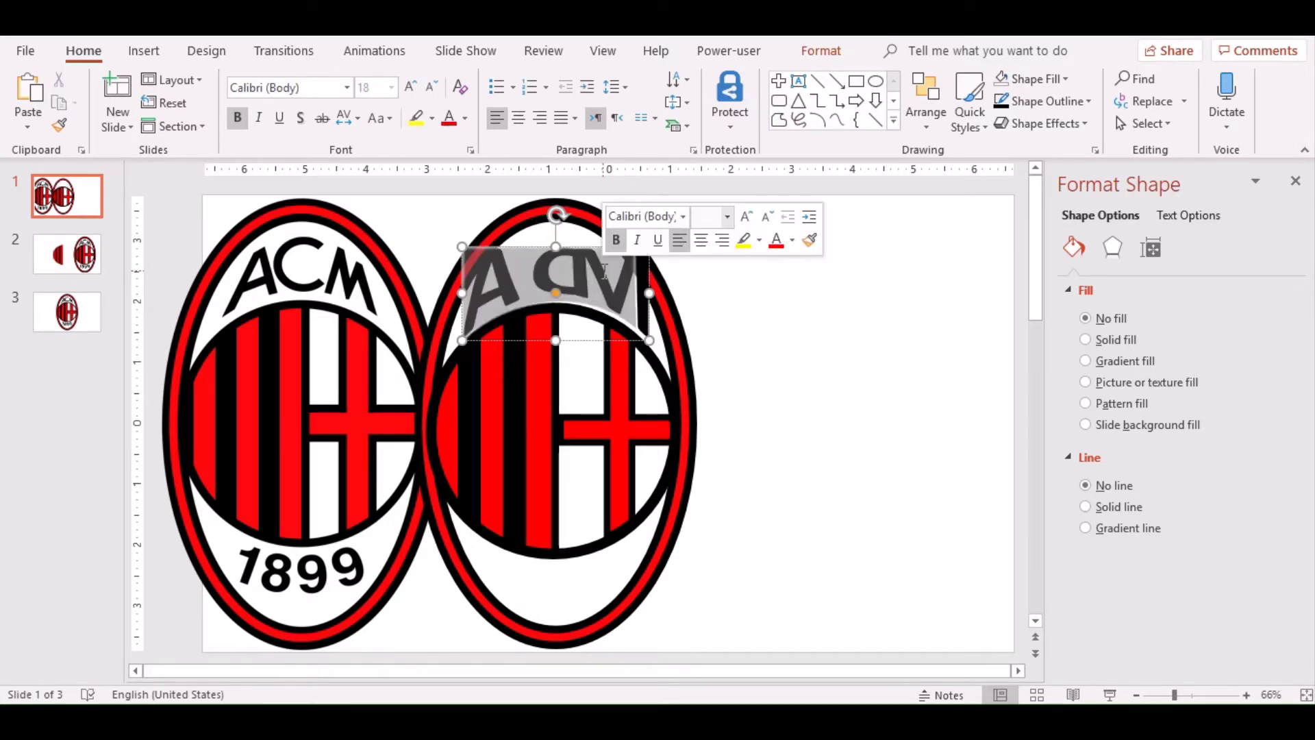
pyautogui.click(766, 223)
pyautogui.click(767, 224)
pyautogui.click(767, 223)
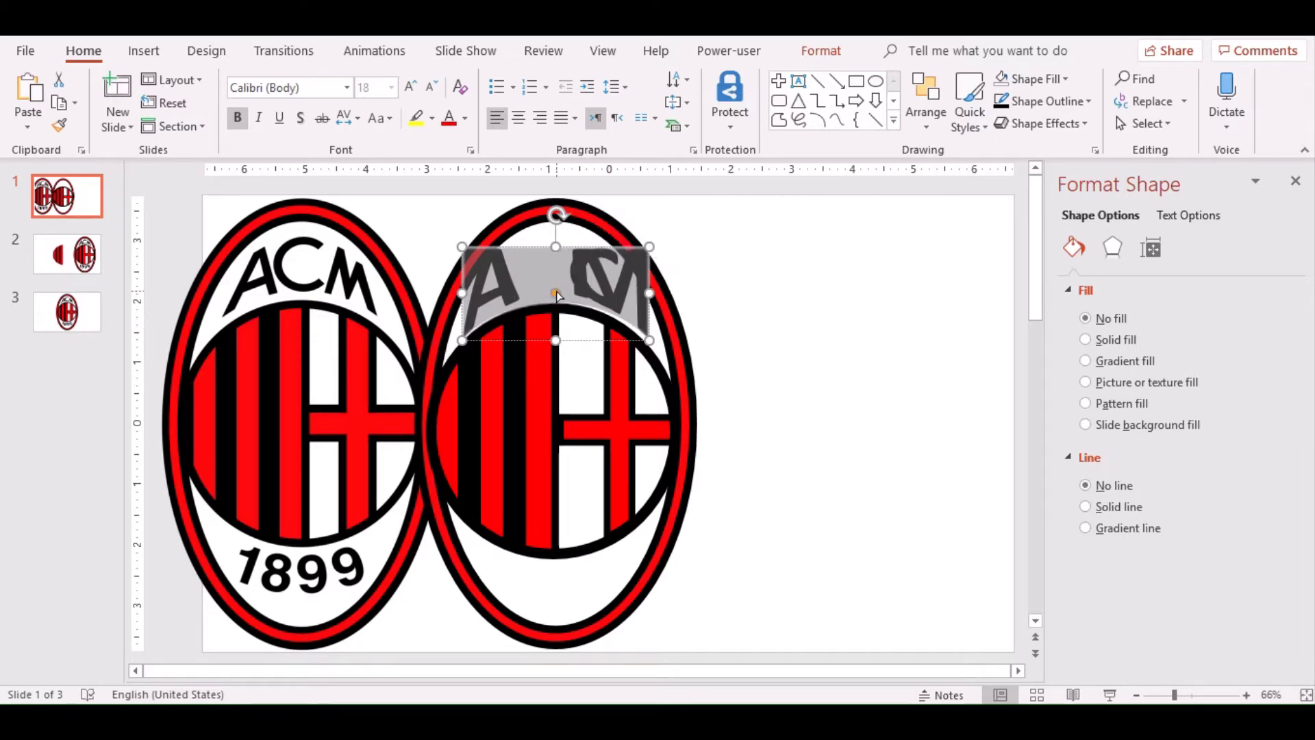
pyautogui.moveTo(557, 294); pyautogui.dragTo(554, 295)
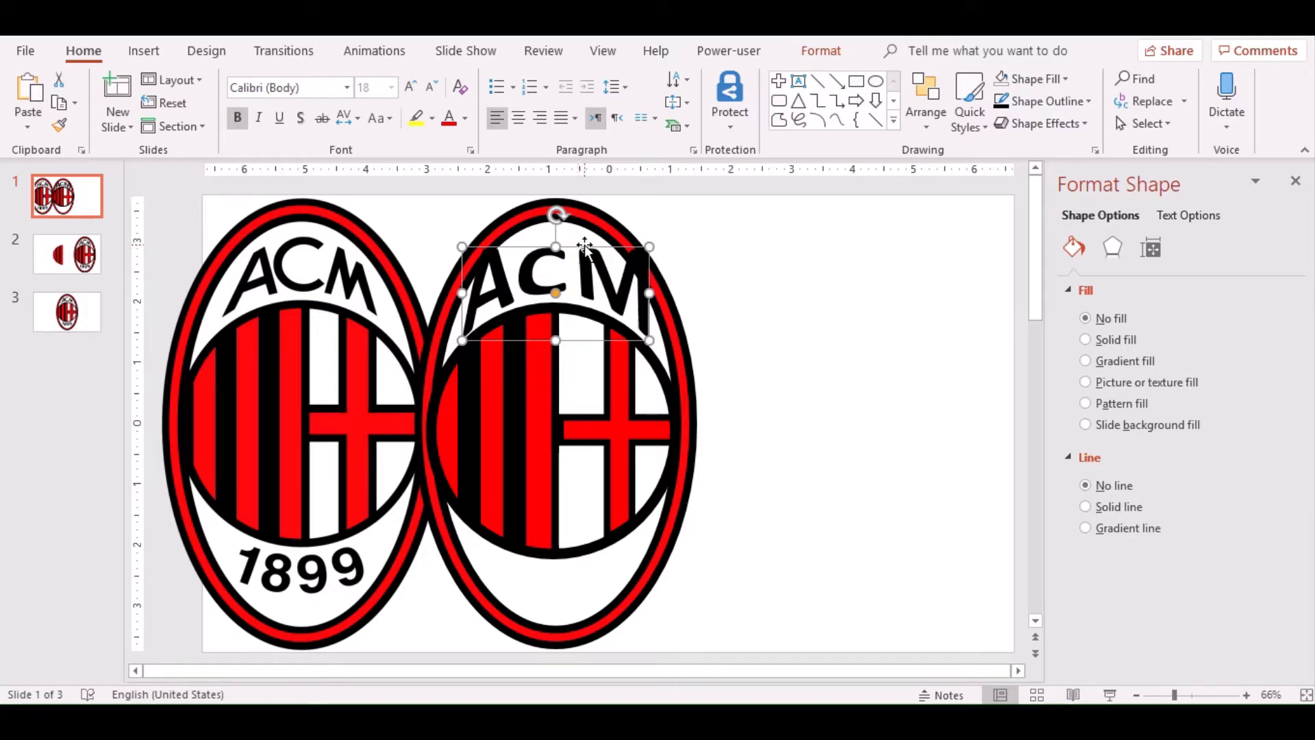
pyautogui.moveTo(583, 252); pyautogui.dragTo(878, 271)
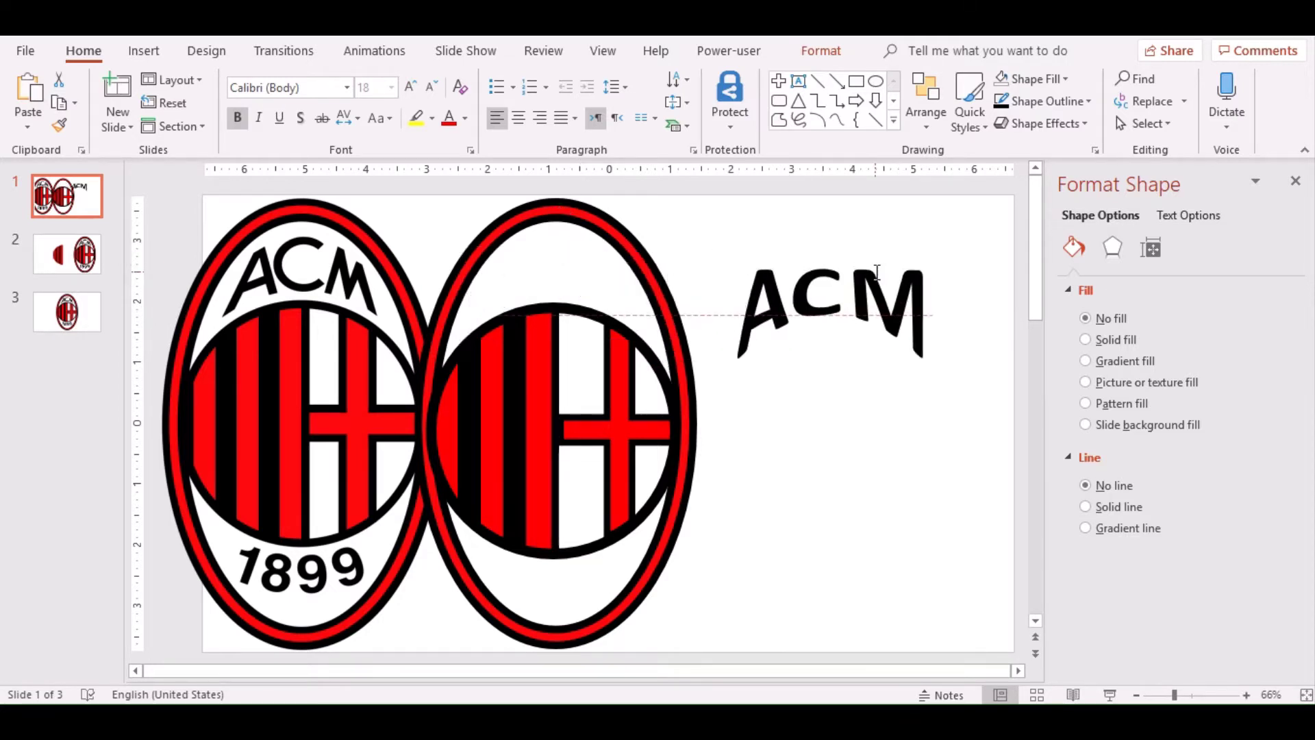
# Flatten the ACM text's arch and adjust the width of its box.
pyautogui.moveTo(830, 316); pyautogui.dragTo(831, 345)
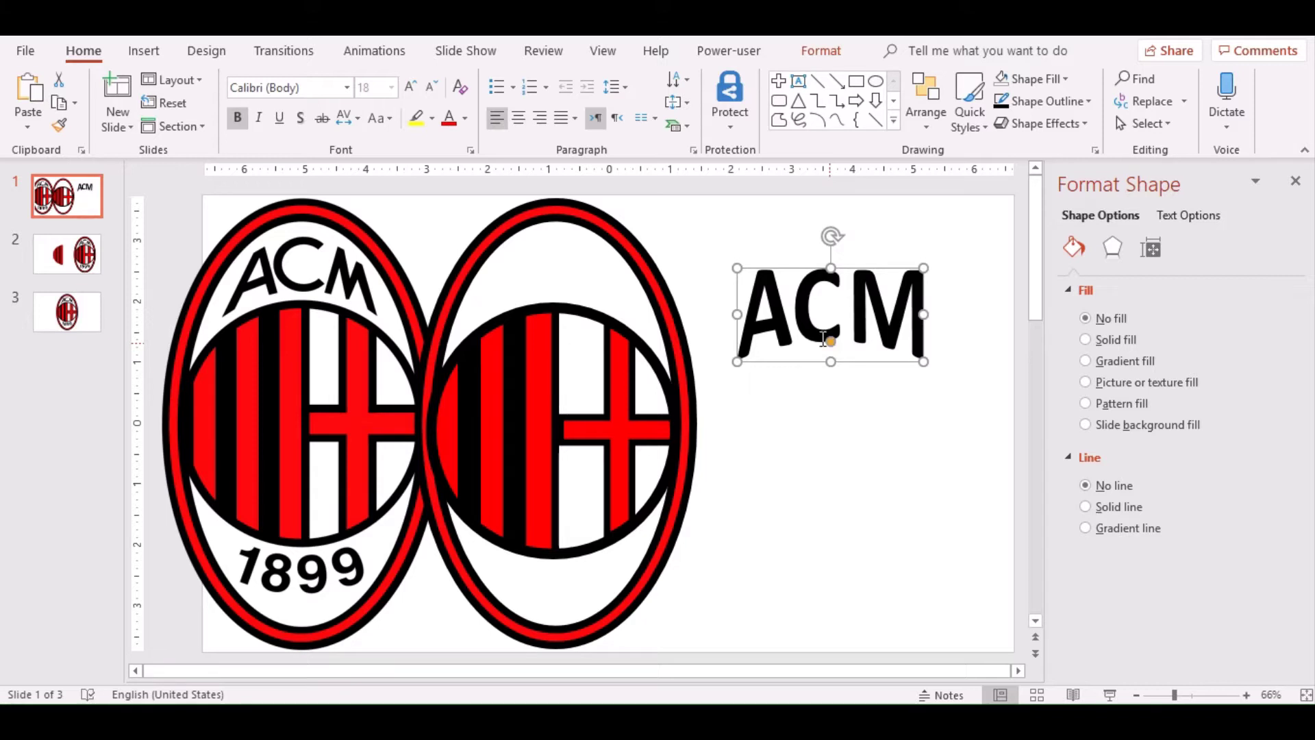
pyautogui.click(769, 317)
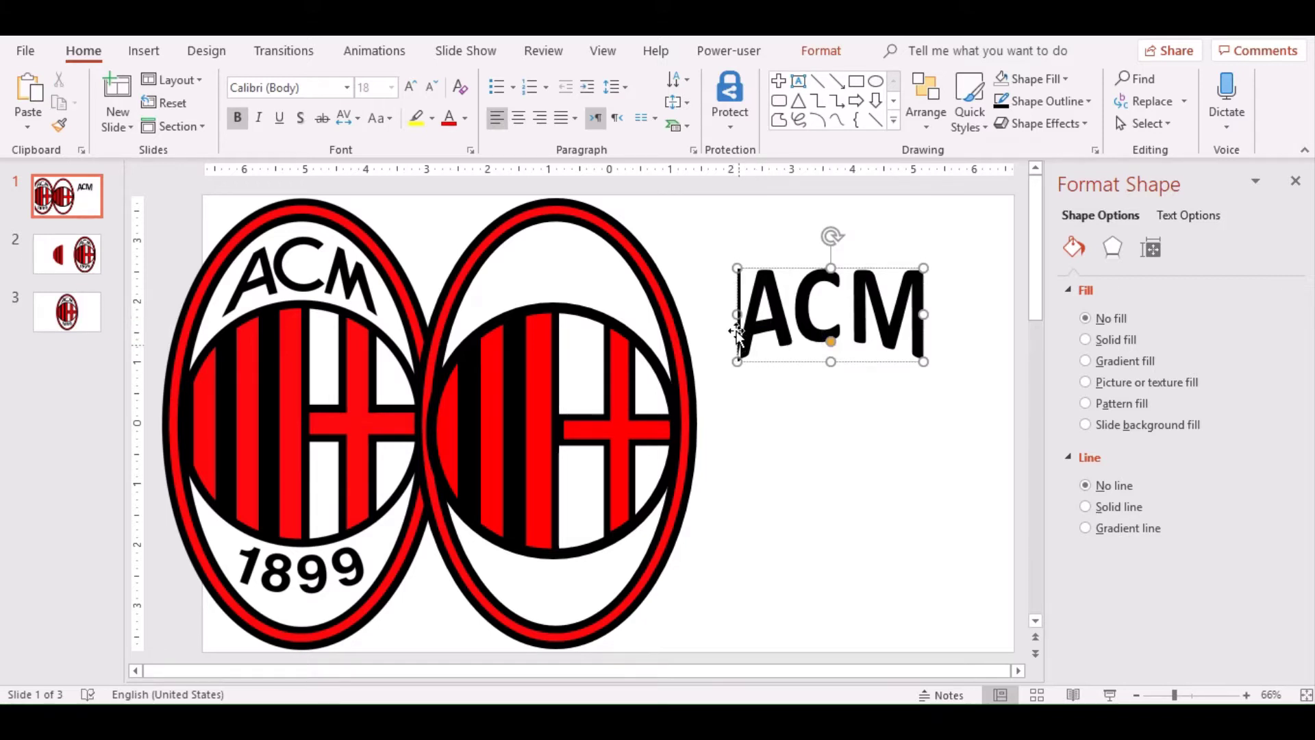
pyautogui.click(739, 316)
pyautogui.moveTo(739, 316)
pyautogui.mouseDown()
pyautogui.moveTo(717, 314)
pyautogui.moveTo(732, 314)
pyautogui.mouseUp()
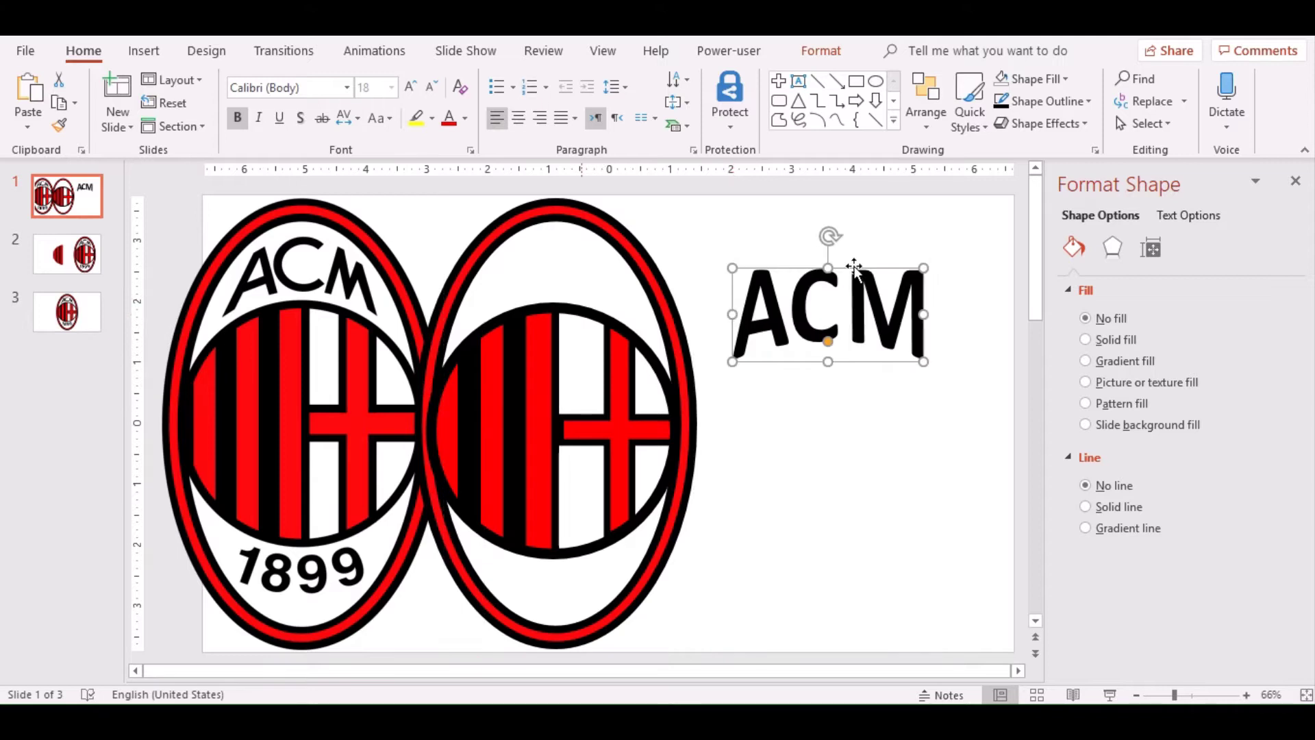
pyautogui.click(813, 327)
# Select all the ACM text and preview fonts from Bahnschrift to Bauhaus 93 and Bell MT.
pyautogui.tripleClick(813, 327)
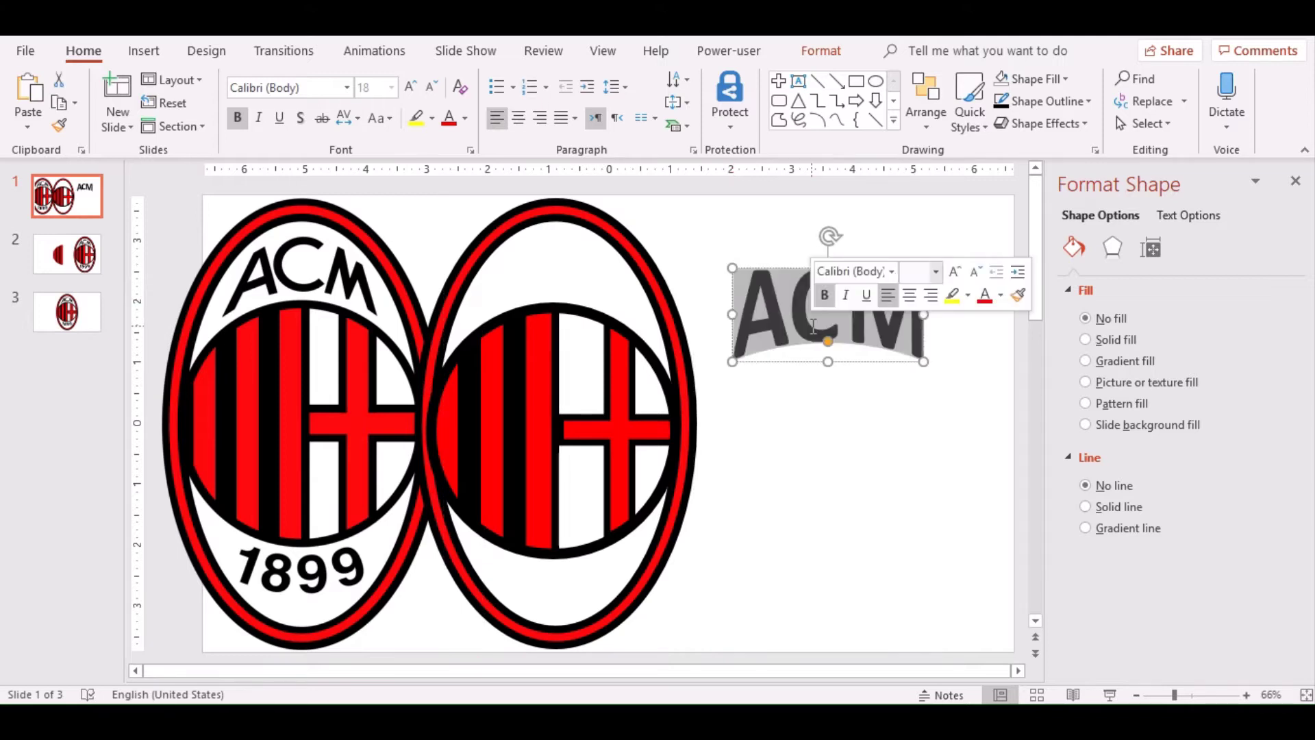
pyautogui.click(347, 87)
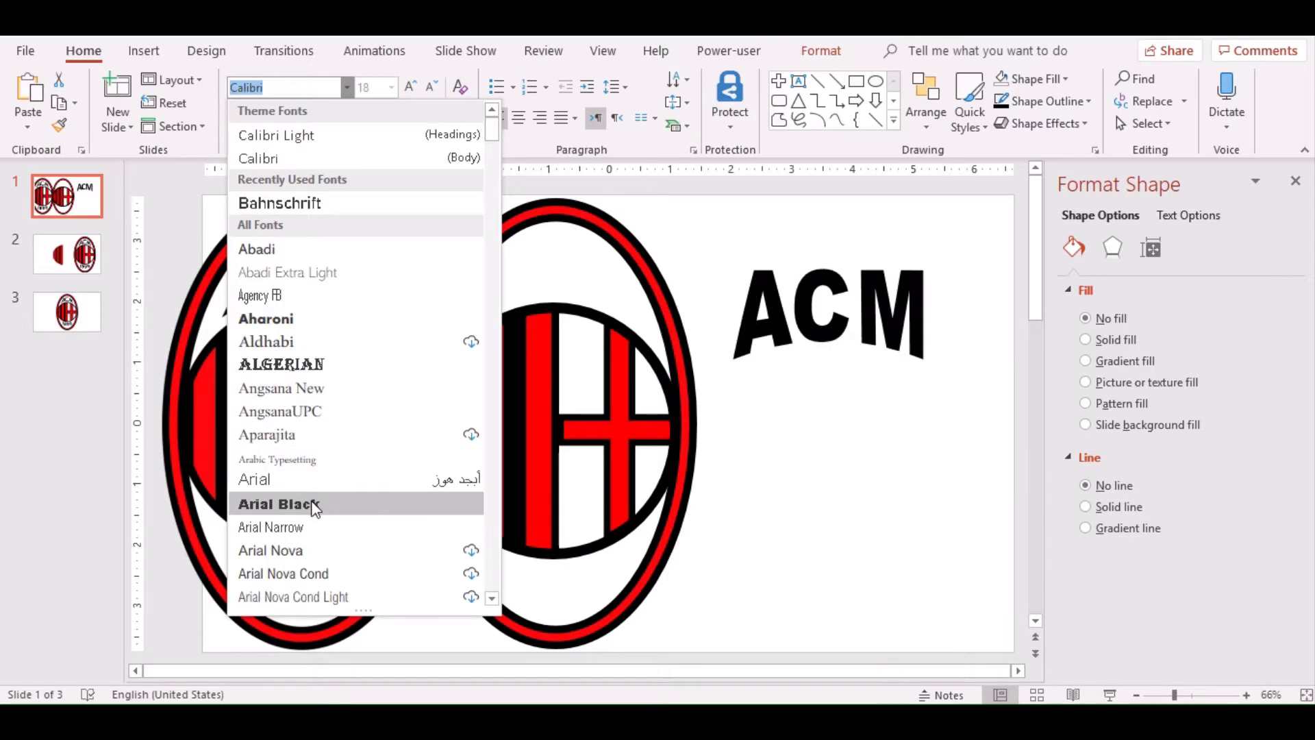
pyautogui.press('Down')
pyautogui.press('Down')
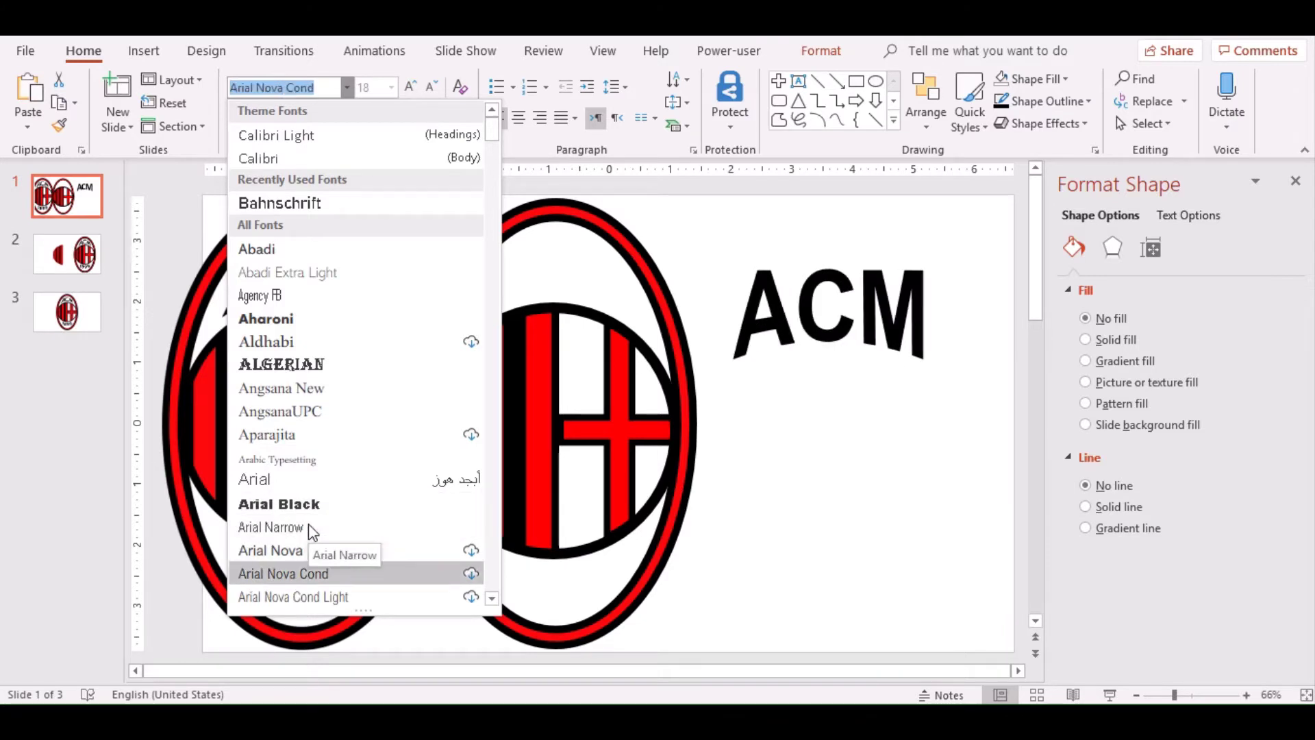
pyautogui.press('Down')
pyautogui.press('Down')
pyautogui.press('Down')
pyautogui.press('Down')
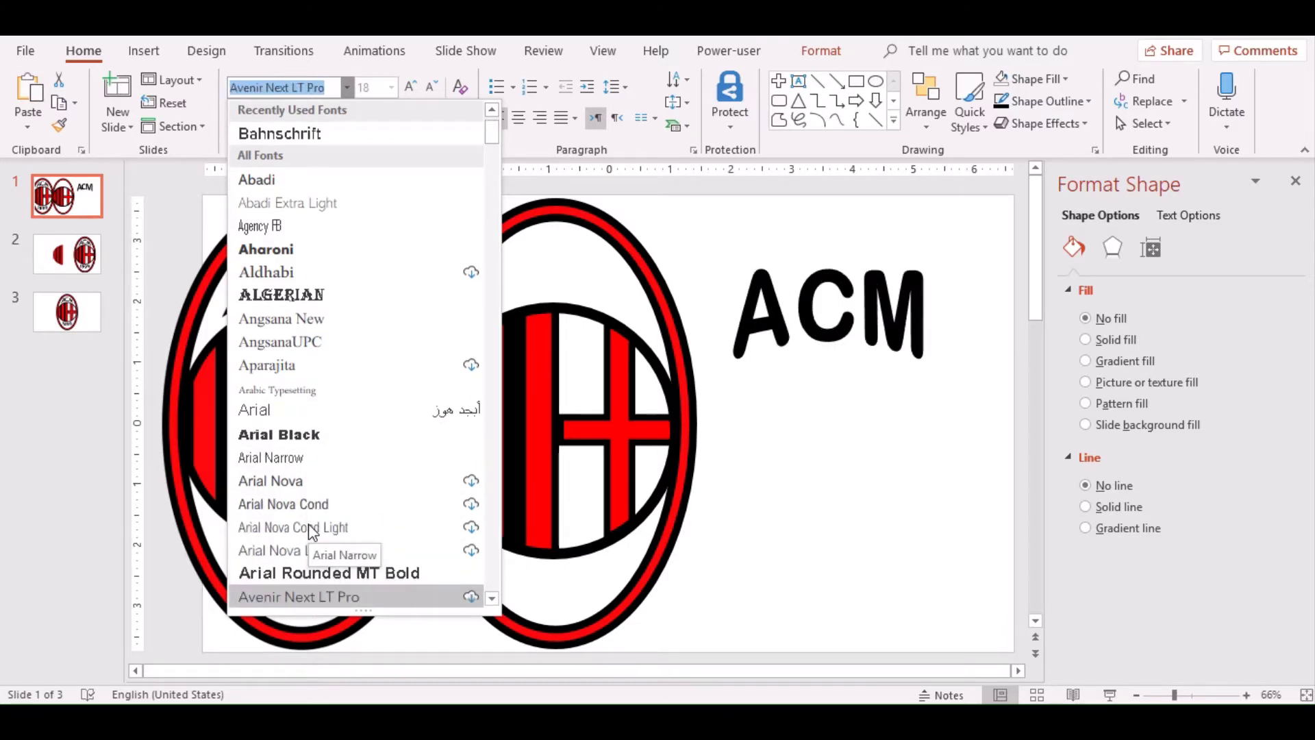
pyautogui.press('Down')
pyautogui.press('Down')
pyautogui.press('Down')
pyautogui.press('Down')
pyautogui.press('Down')
pyautogui.press('Down')
pyautogui.press('Down')
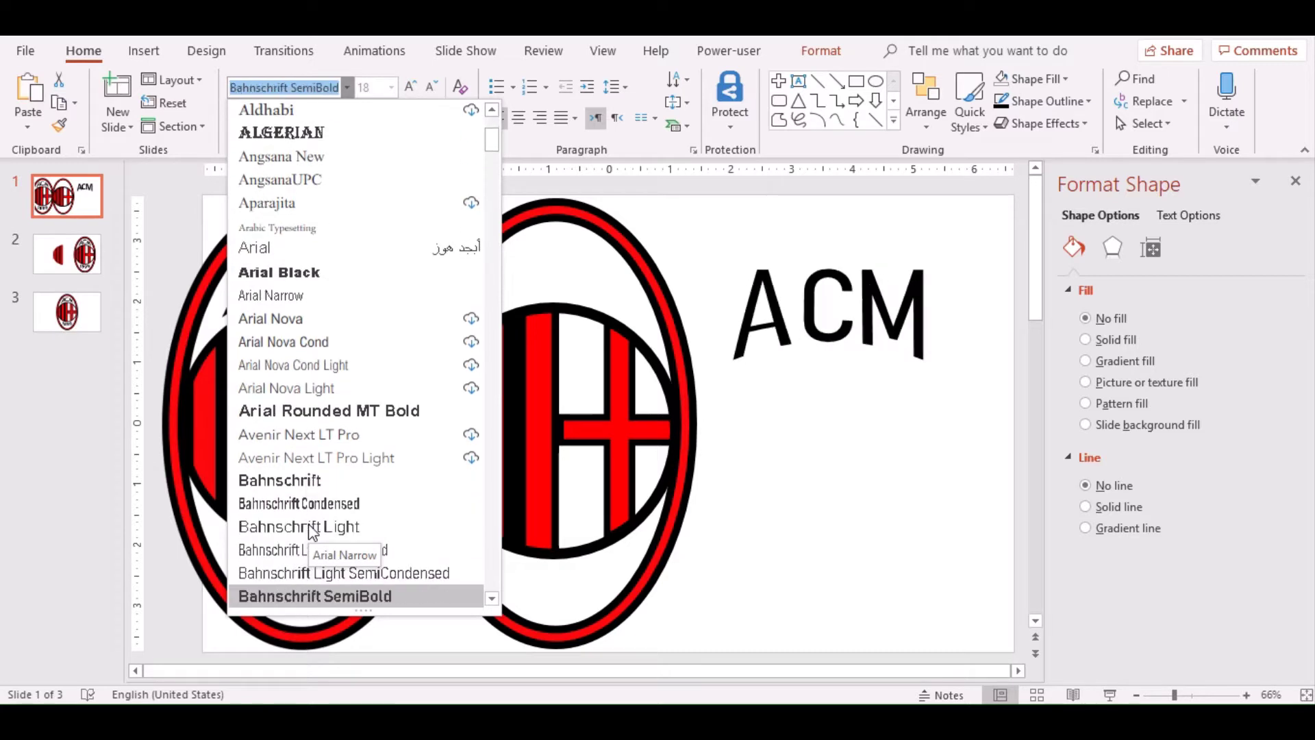
pyautogui.press('Down')
pyautogui.press('Down')
pyautogui.press('Down')
pyautogui.press('Down')
pyautogui.press('Down')
pyautogui.press('Down')
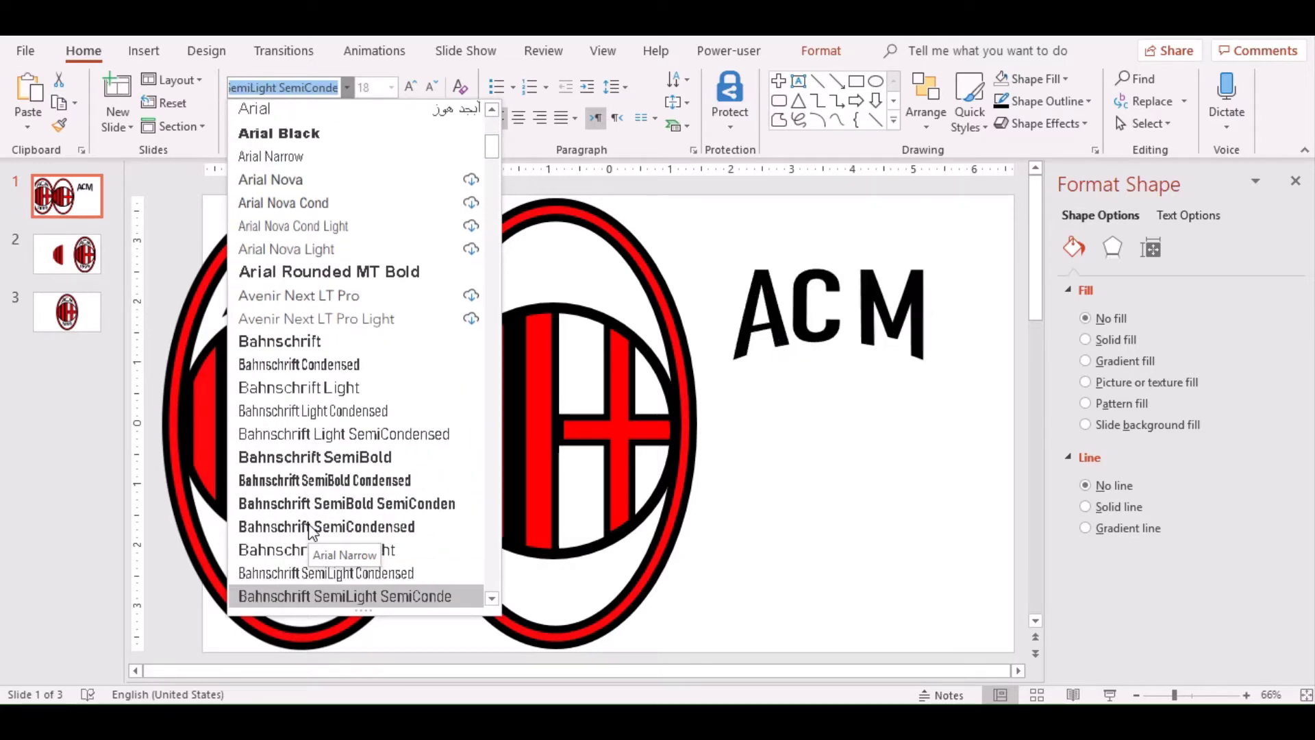
pyautogui.press('Down')
pyautogui.press('Down')
pyautogui.press('Down')
pyautogui.press('Down')
pyautogui.press('Down')
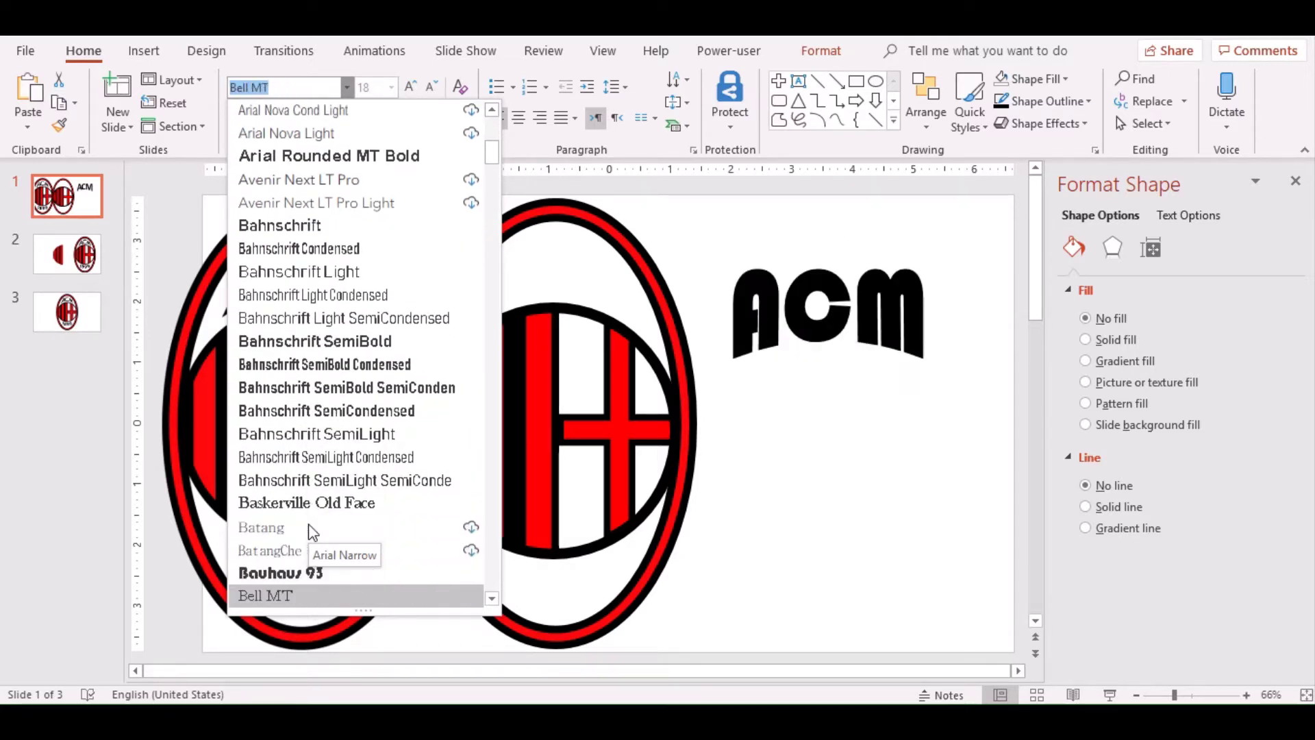
pyautogui.press('Down')
pyautogui.press('Down')
pyautogui.press('Down')
pyautogui.press('Up')
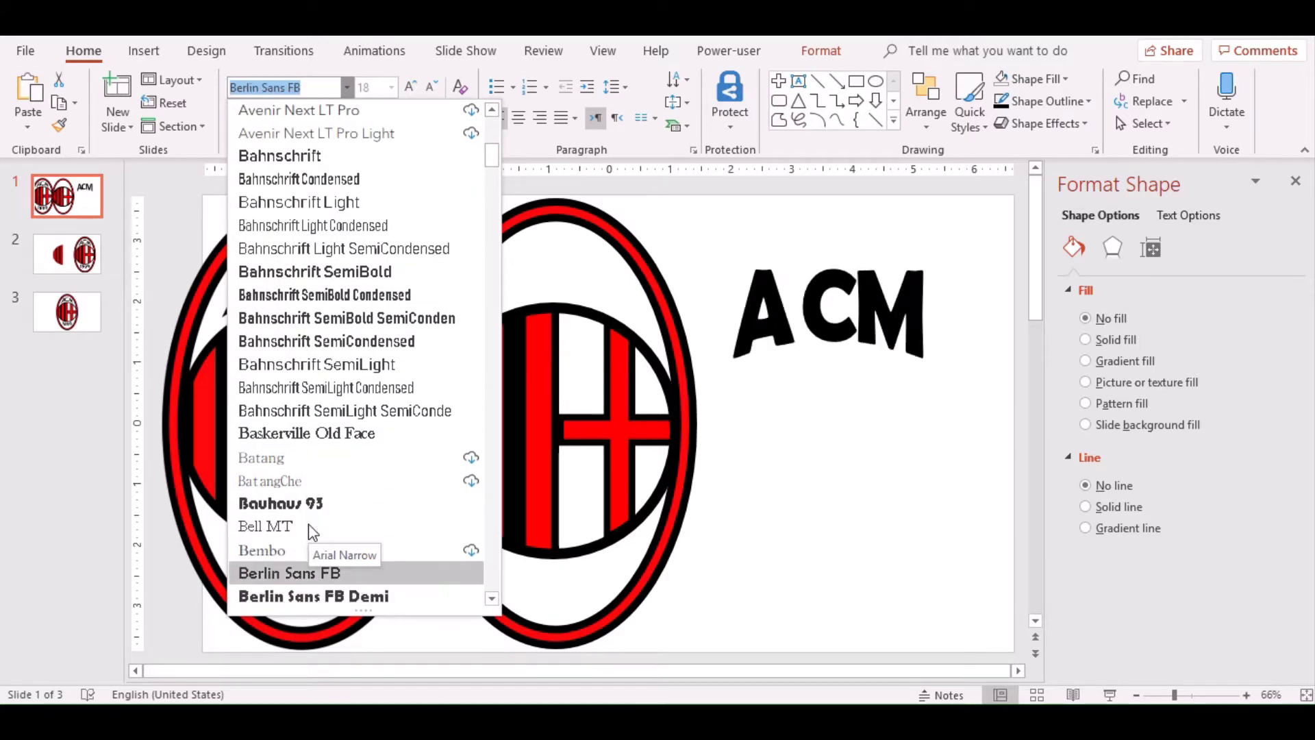
pyautogui.press('Up')
pyautogui.press('Up')
# Move the 1899 badge picture down and right, below the ACM text.
pyautogui.click(208, 426)
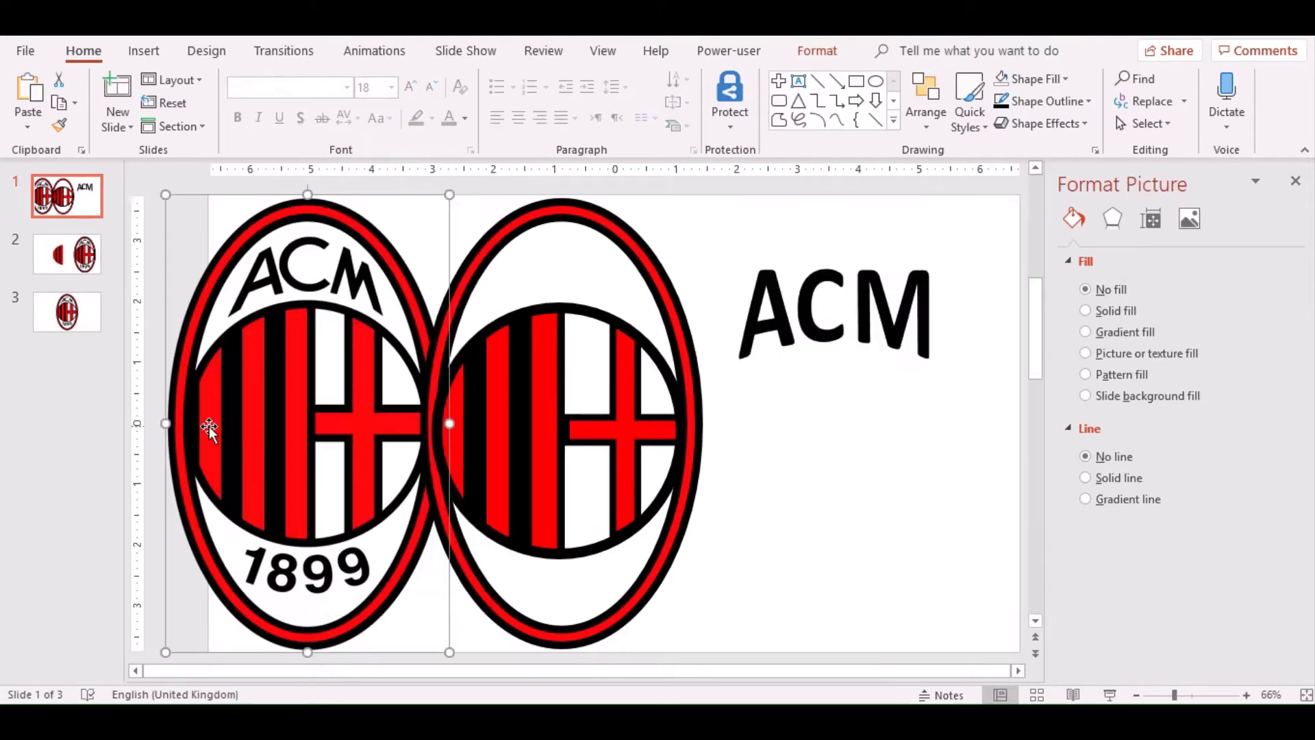
pyautogui.moveTo(349, 537); pyautogui.dragTo(813, 672)
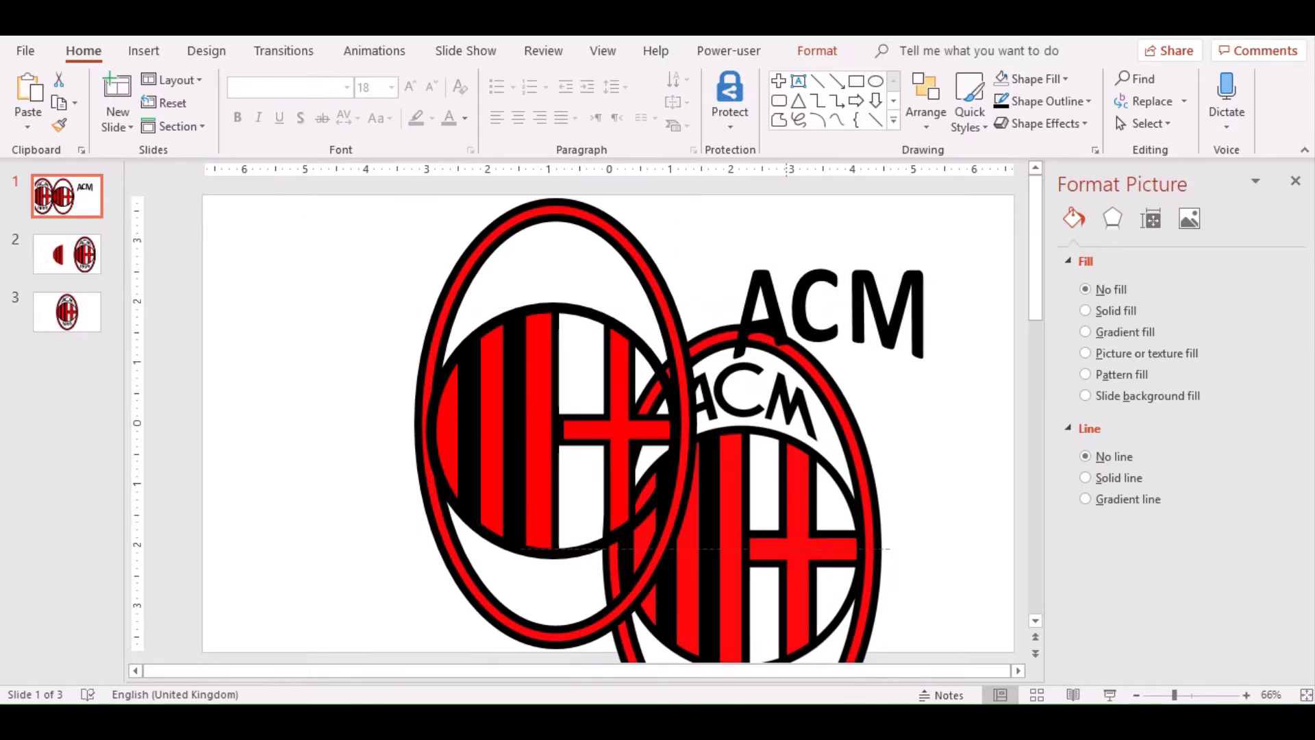
pyautogui.press('Escape')
pyautogui.moveTo(411, 404)
pyautogui.mouseDown()
pyautogui.moveTo(932, 546)
pyautogui.moveTo(891, 546)
pyautogui.mouseUp()
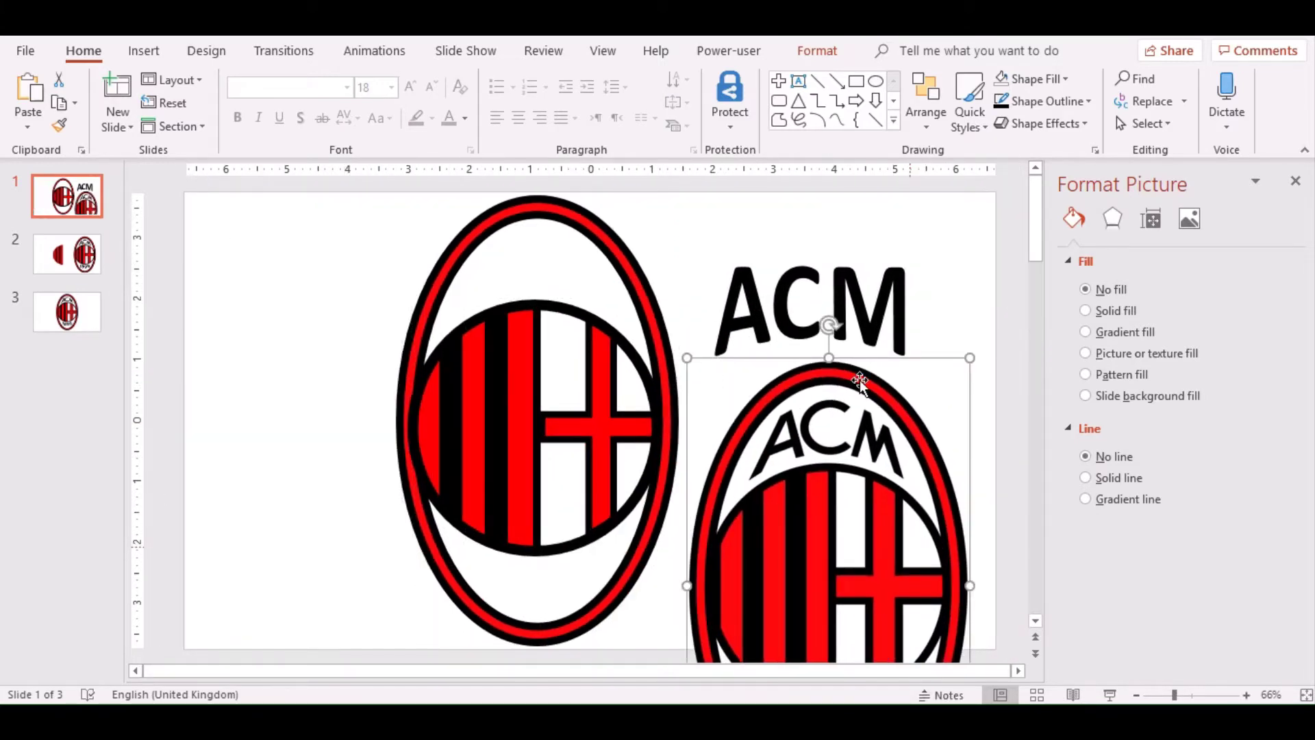
# Select the ACM text box and bring up its Text Effects options.
pyautogui.click(811, 292)
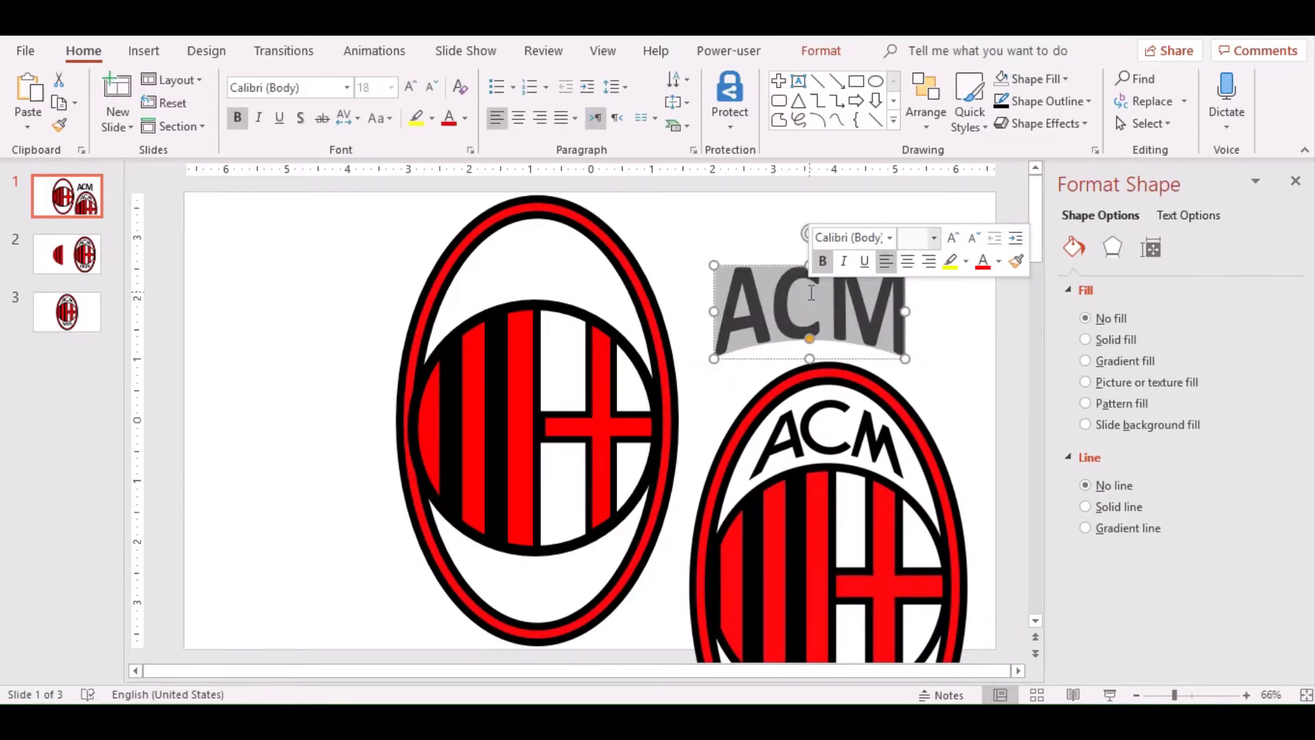
pyautogui.click(820, 47)
pyautogui.click(808, 125)
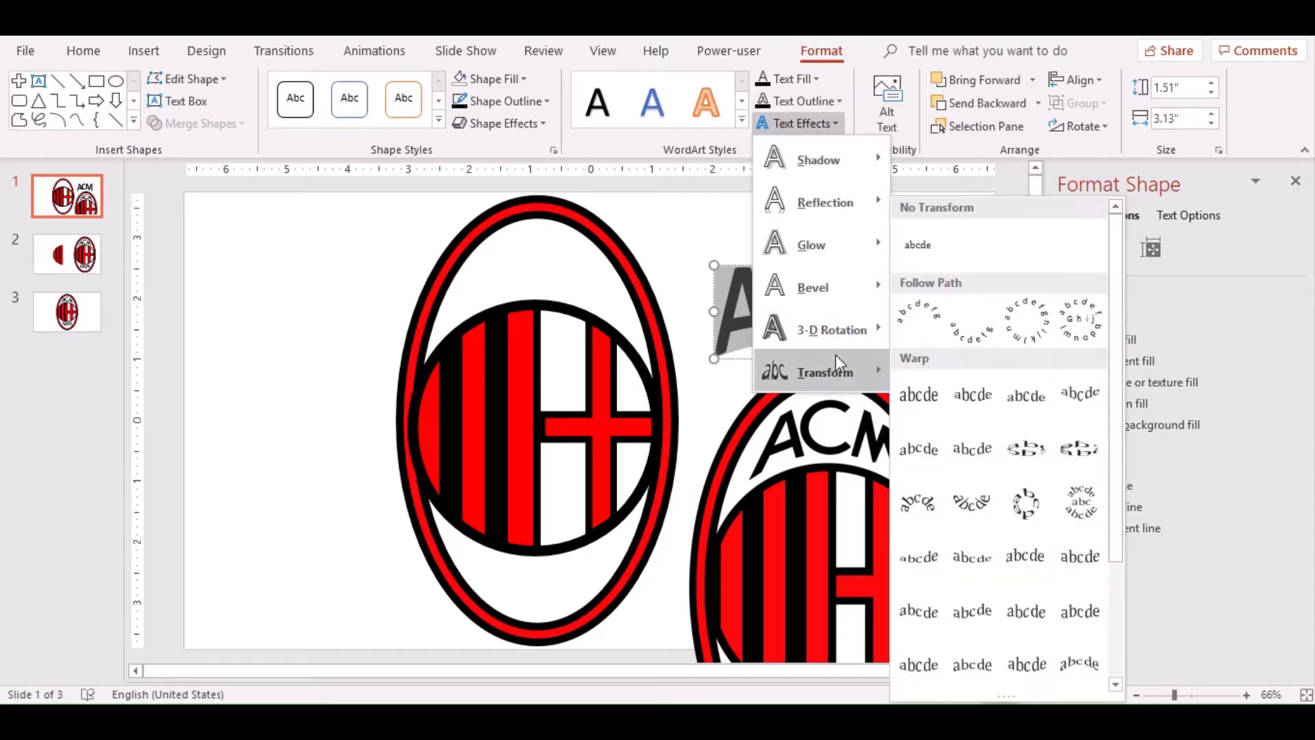
pyautogui.moveTo(824, 372)
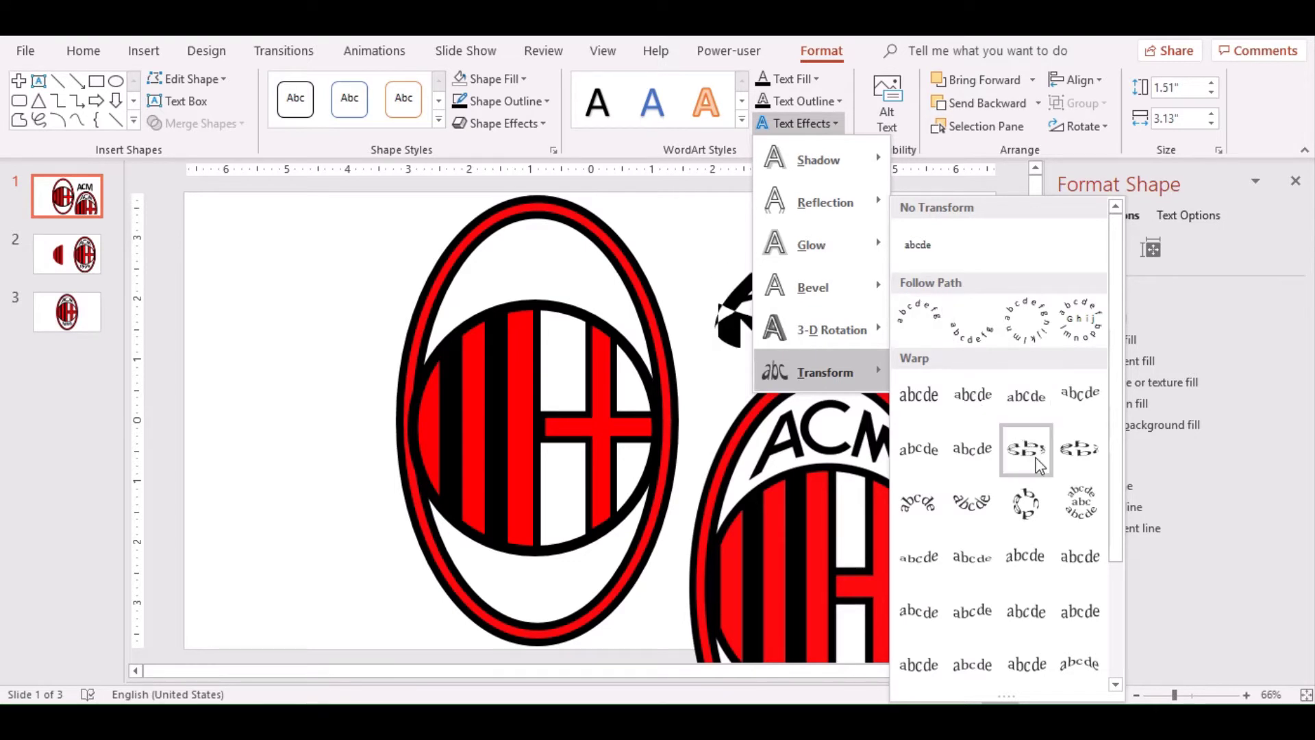
# Move the ACM lettering to the slide's upper left.
pyautogui.click(749, 270)
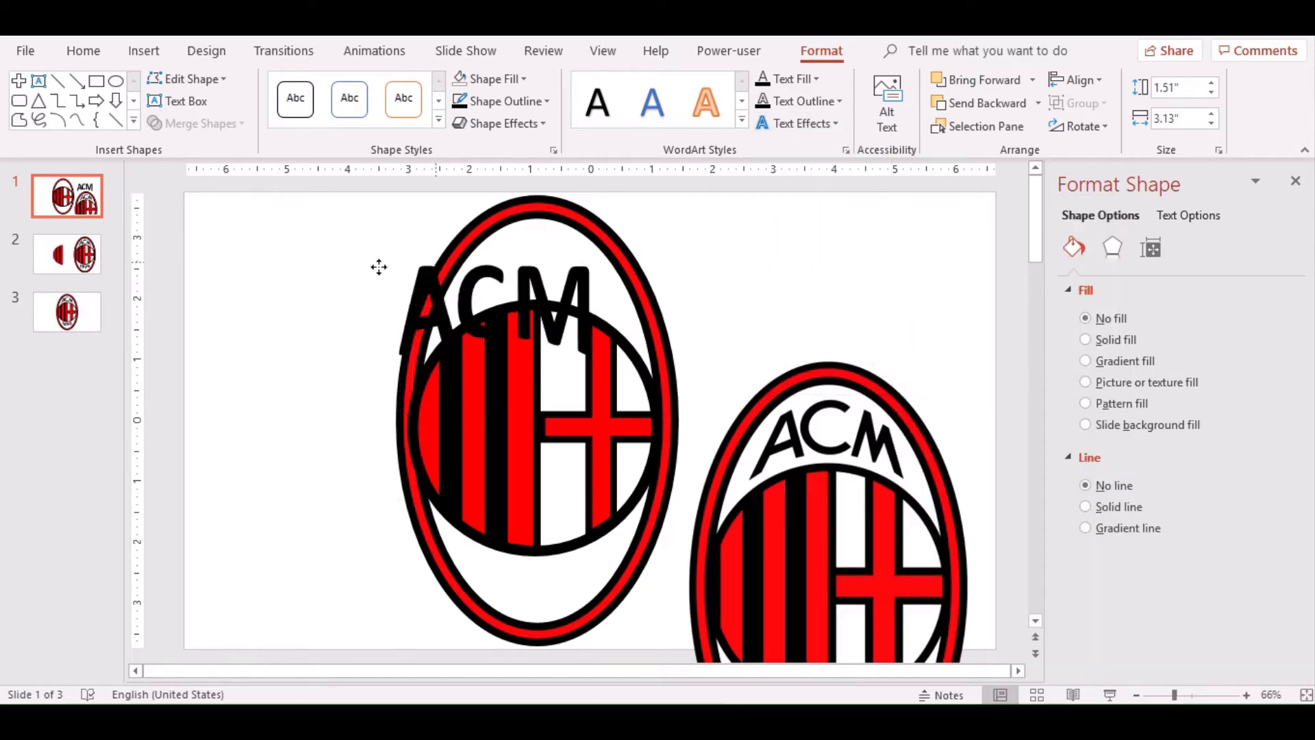
pyautogui.moveTo(748, 263); pyautogui.dragTo(214, 278)
pyautogui.click(839, 444)
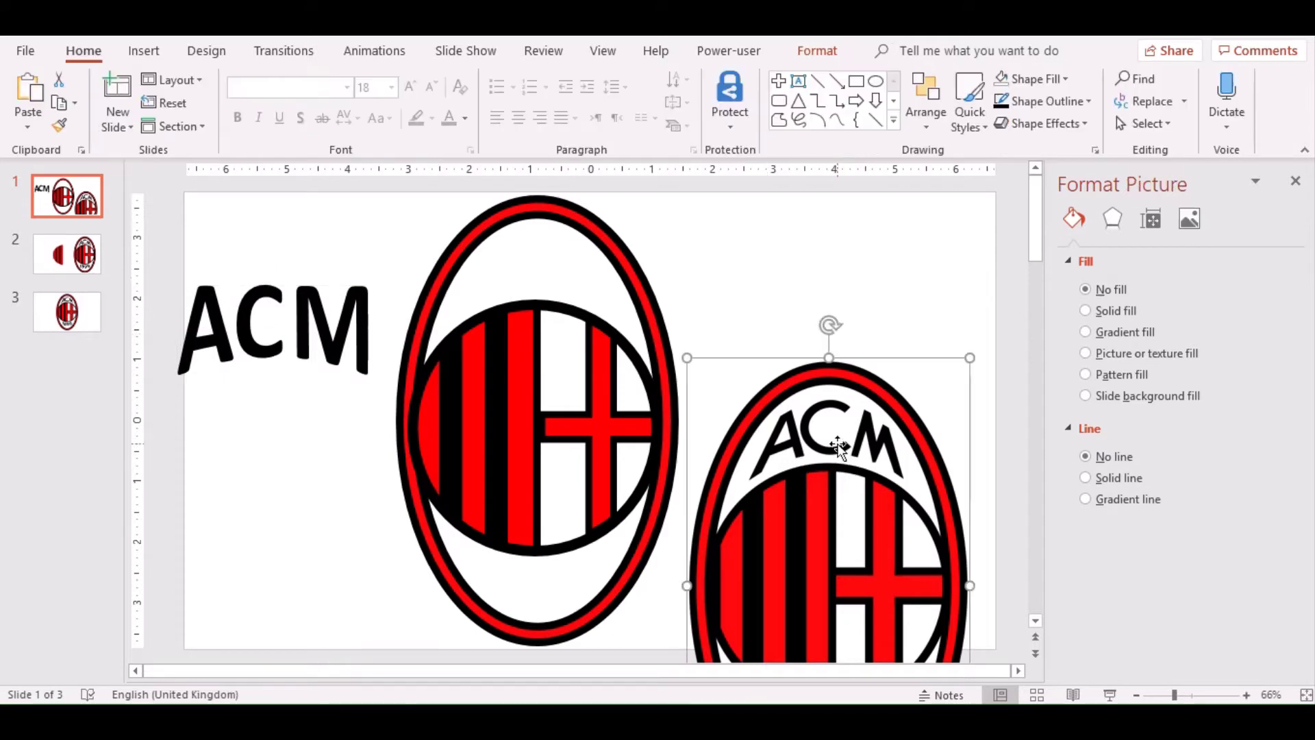
# Apply the Inflate: Bottom warp to the ACM text and stretch it to fill its box.
pyautogui.click(291, 342)
pyautogui.doubleClick(291, 343)
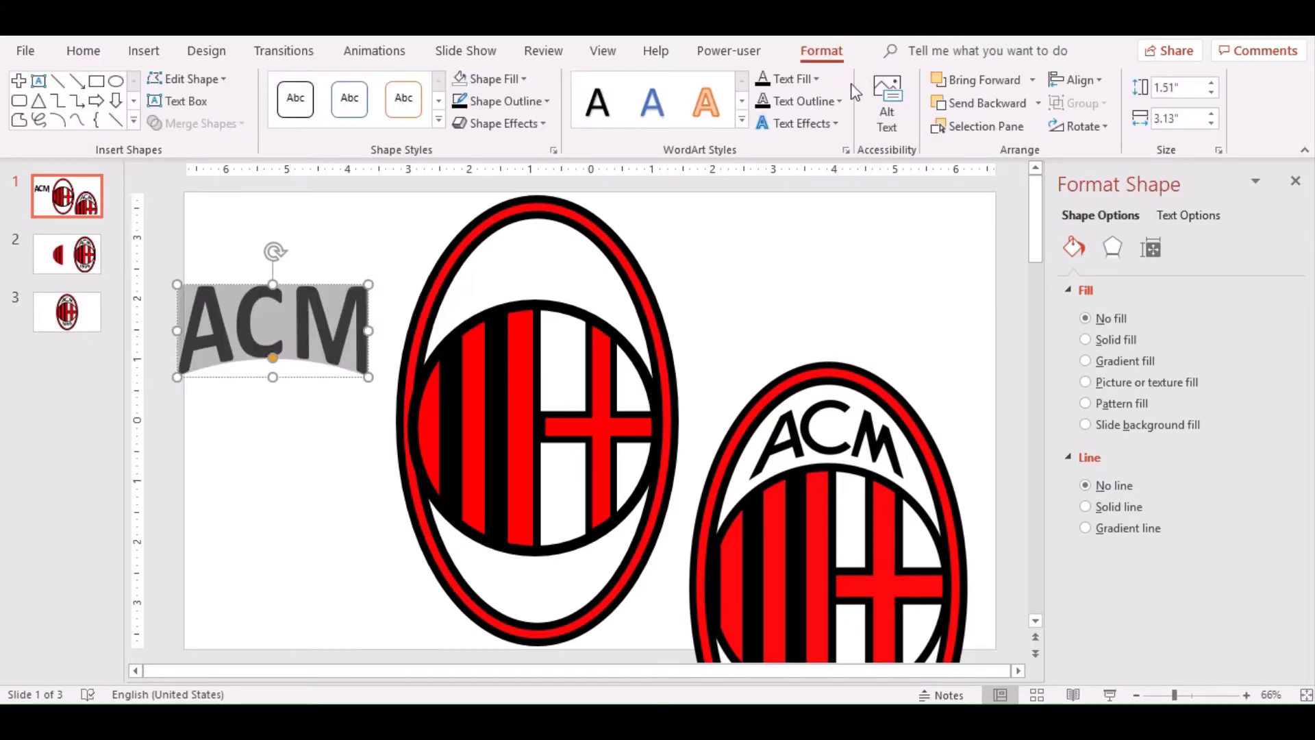
pyautogui.click(798, 123)
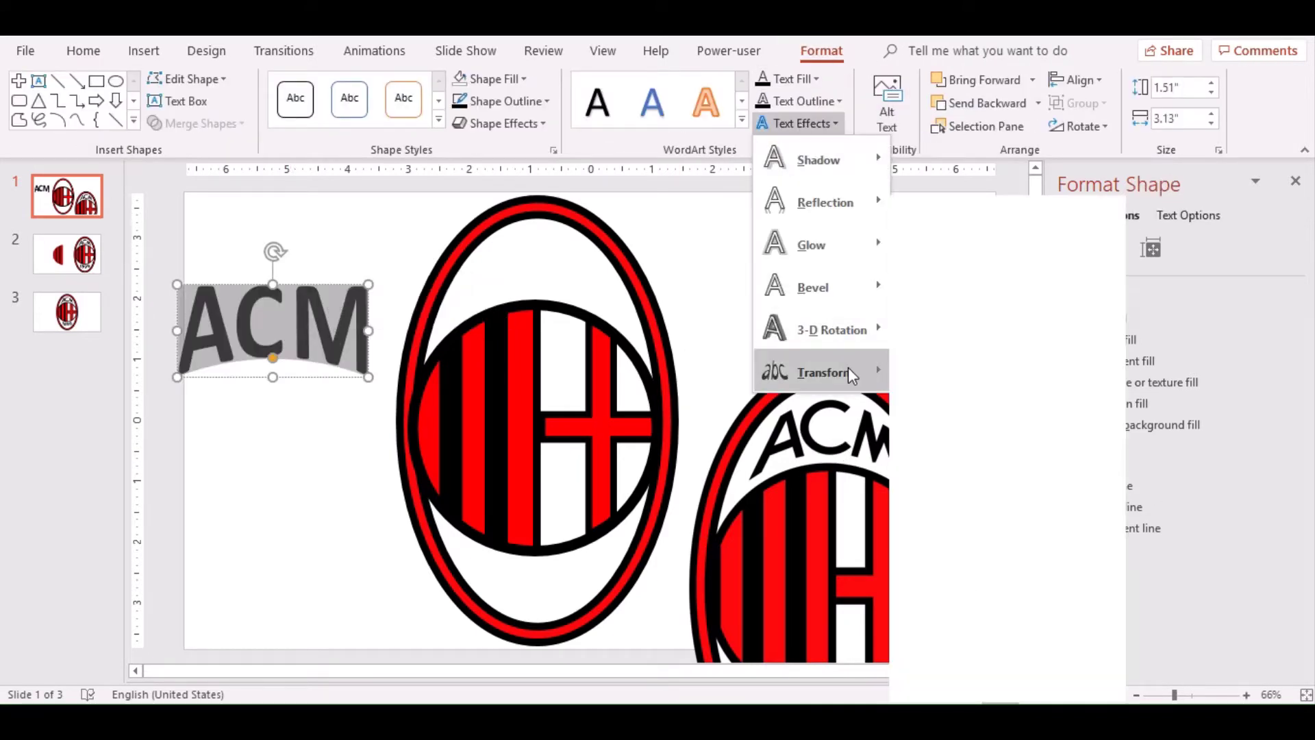
pyautogui.scroll(-3, 1032, 518)
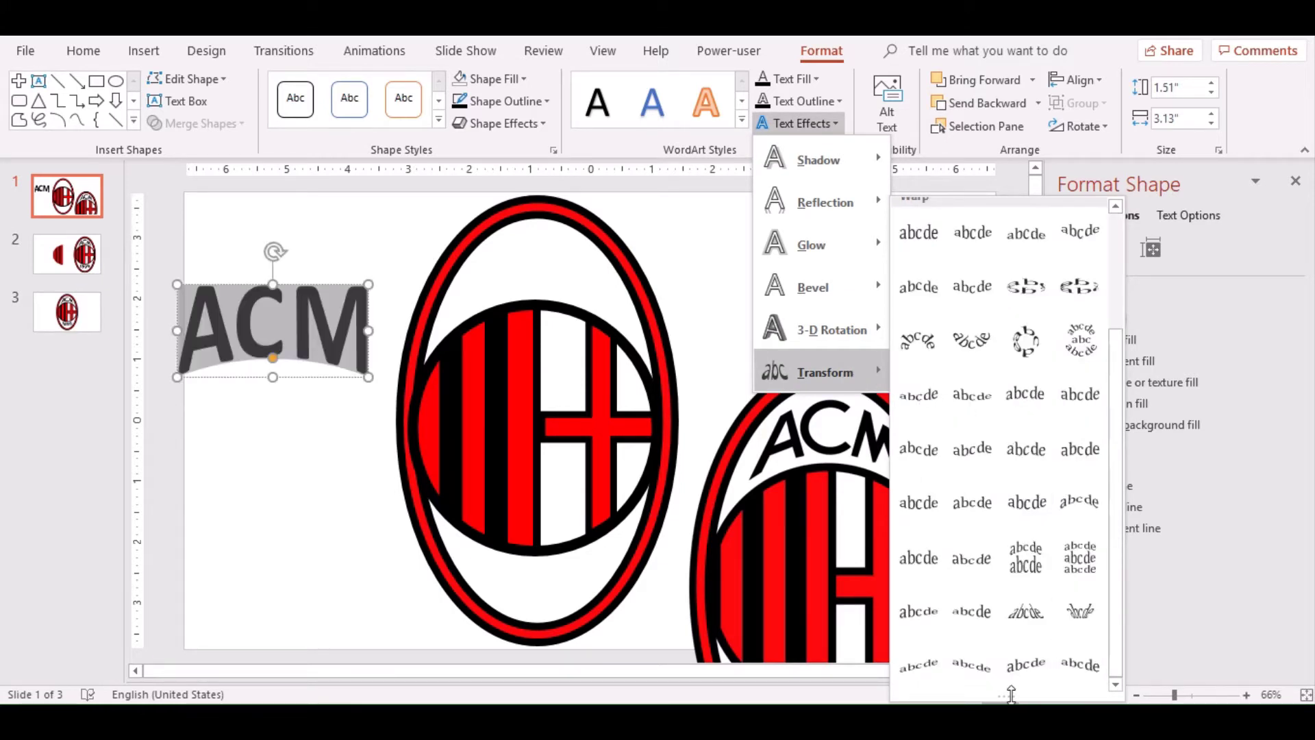
pyautogui.moveTo(1011, 693); pyautogui.dragTo(1012, 700)
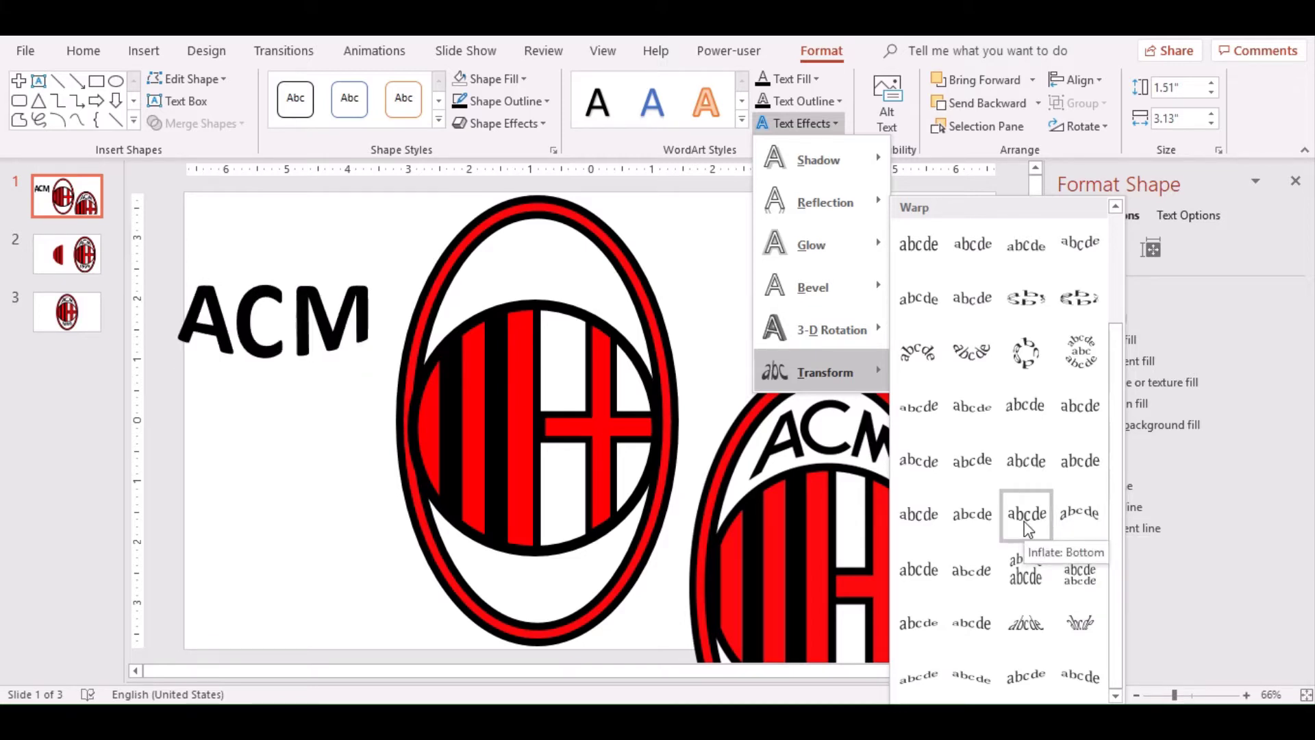
pyautogui.click(1024, 521)
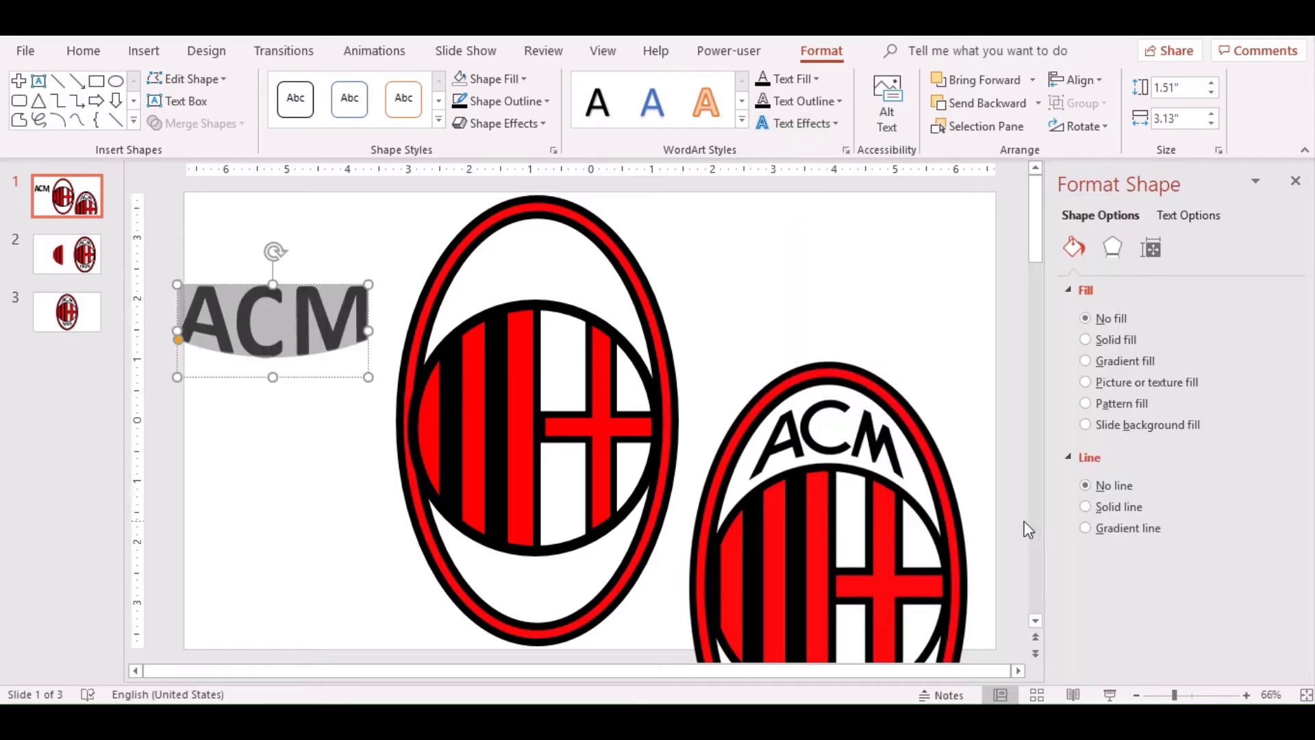
pyautogui.moveTo(179, 342)
pyautogui.mouseDown()
pyautogui.moveTo(184, 386)
pyautogui.moveTo(178, 338)
pyautogui.mouseUp()
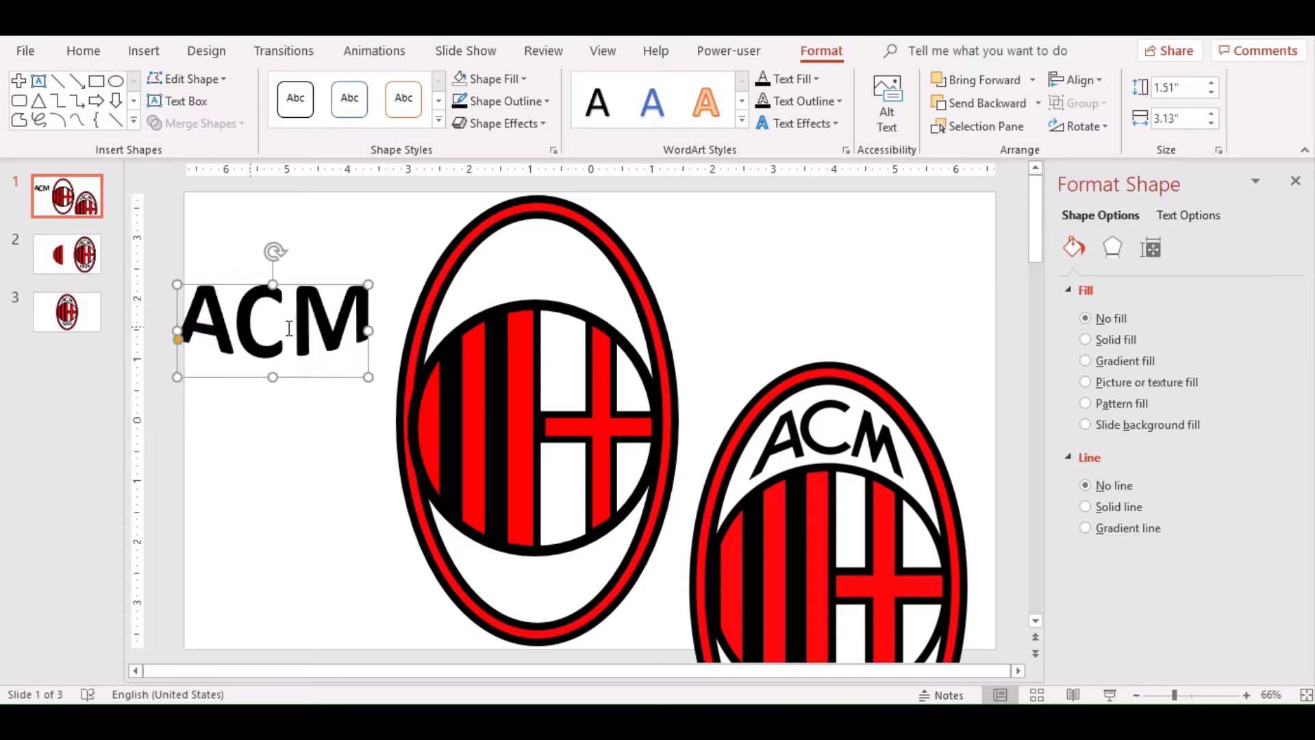
# Select the ACM text, view the Home formatting options, then deselect it unchanged.
pyautogui.doubleClick(247, 335)
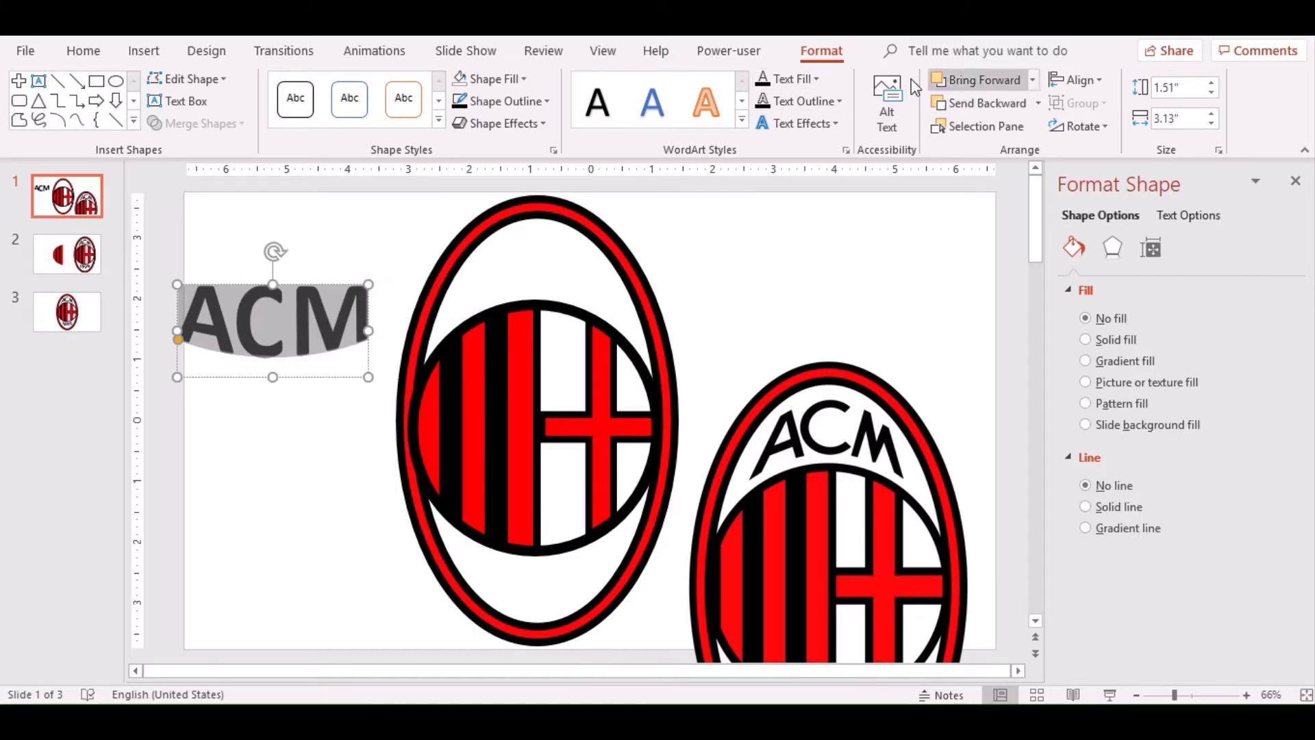
pyautogui.click(83, 52)
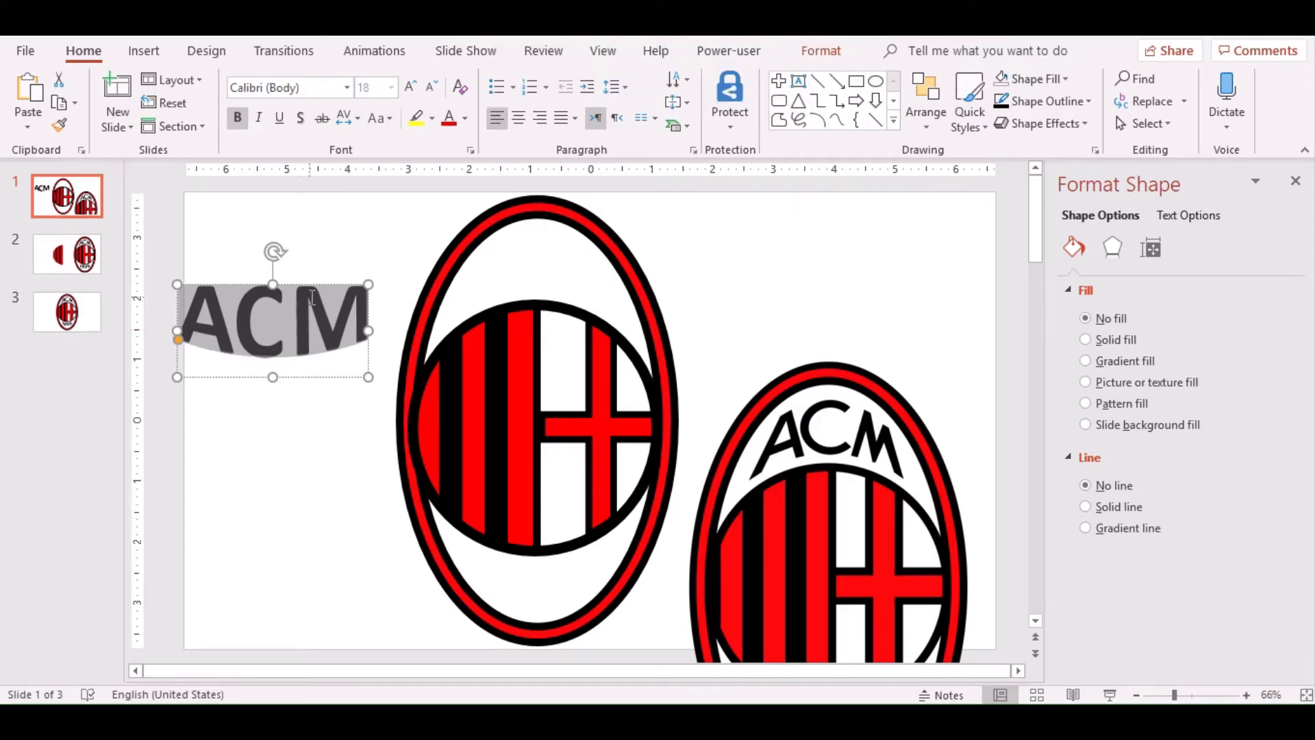
pyautogui.click(332, 285)
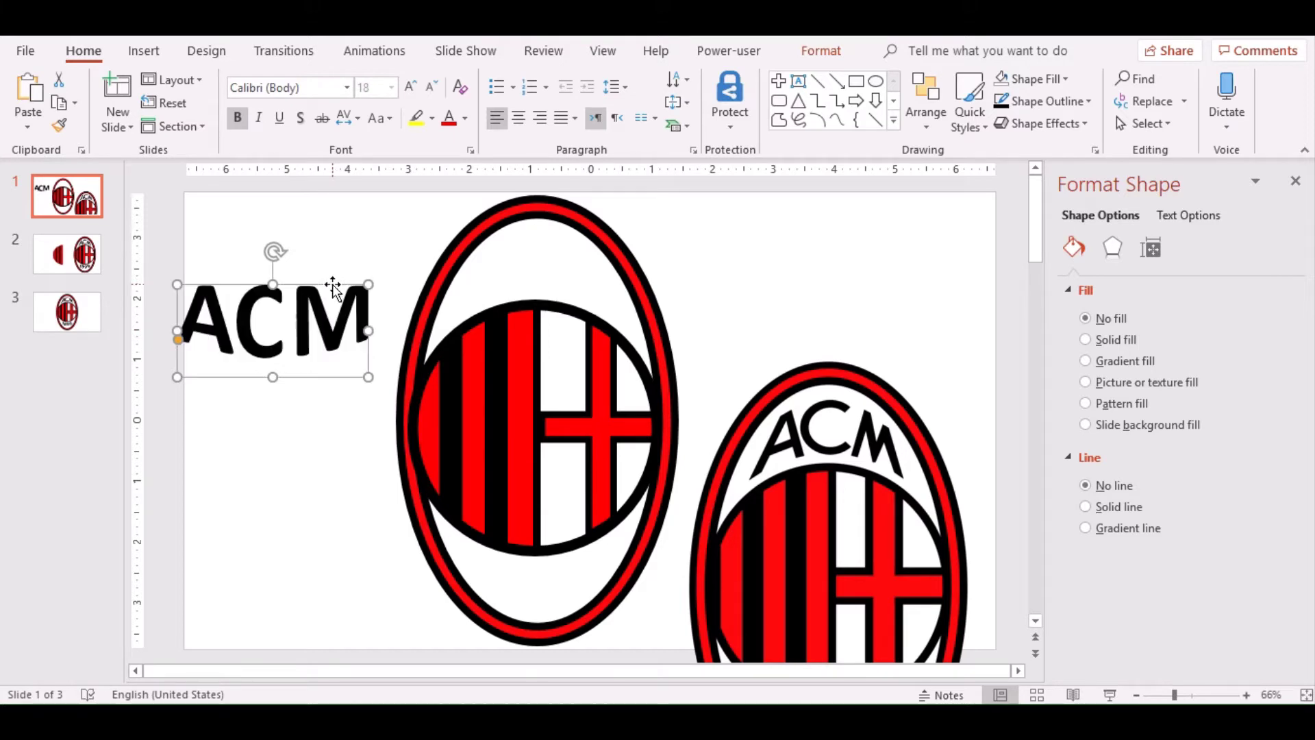
# Delete the ACM lettering from slide 1 and the half-logo shape from slide 2.
pyautogui.press('Delete')
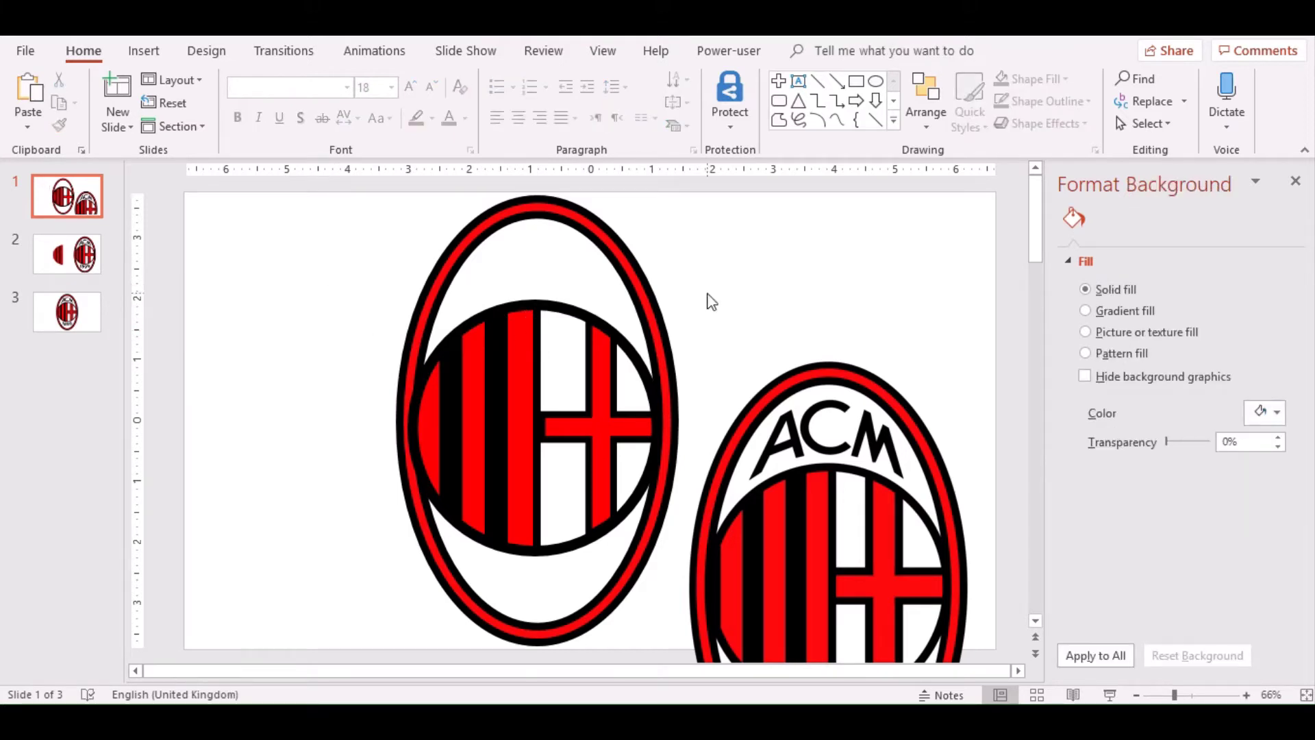
pyautogui.click(61, 271)
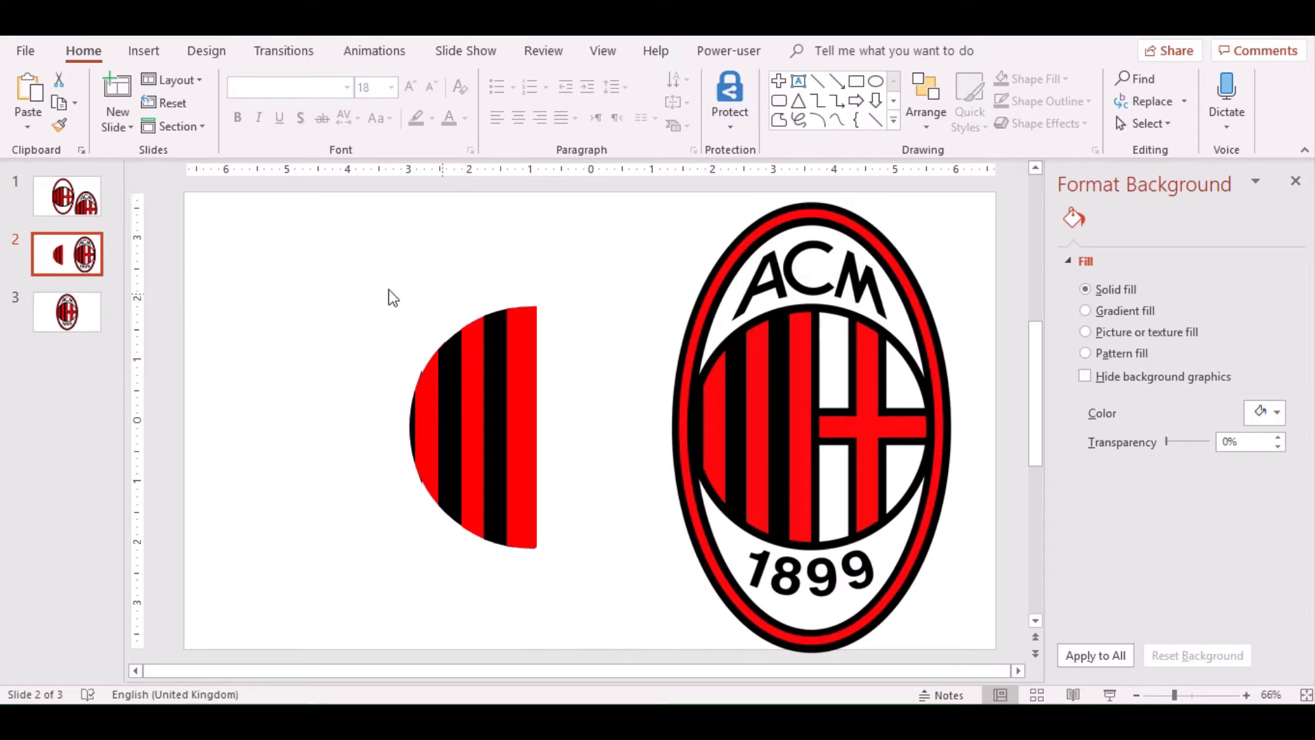
pyautogui.moveTo(369, 294); pyautogui.dragTo(574, 517)
pyautogui.press('Delete')
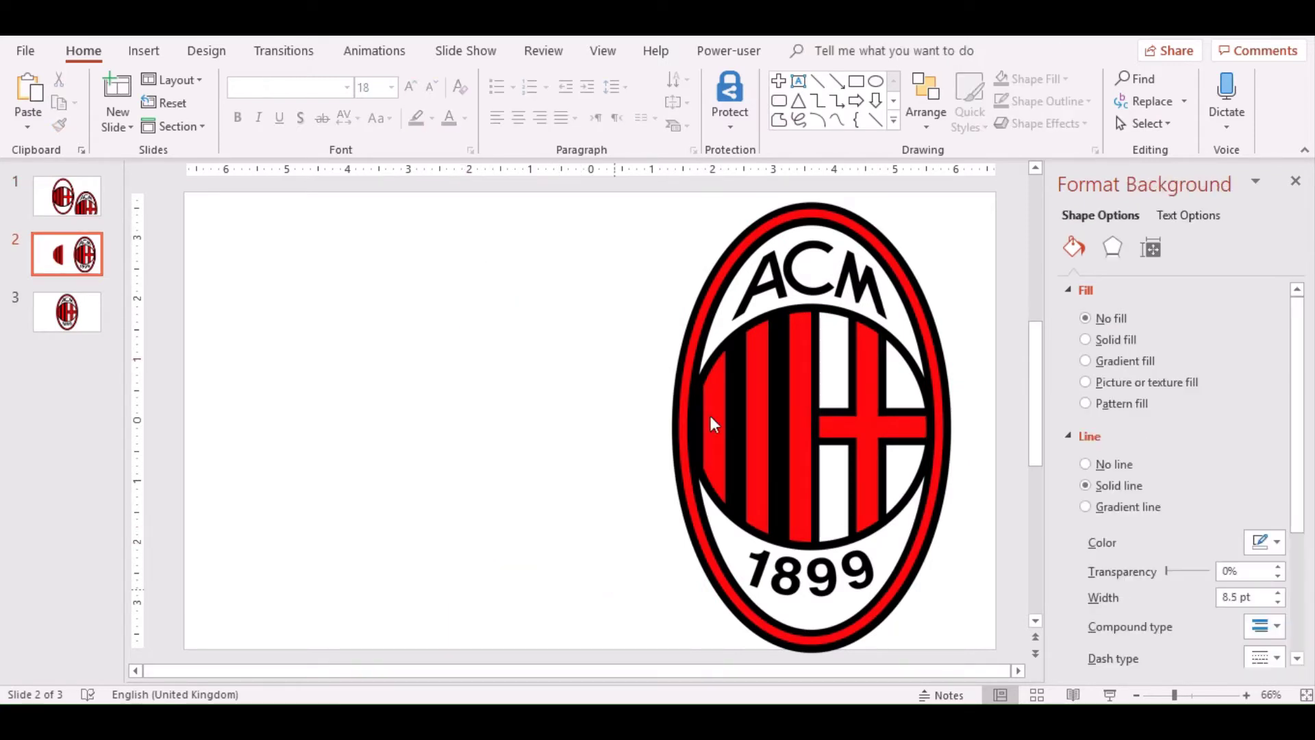
# Enlarge and reposition the ACM 1899 crest so only its top crown shows on slide 2.
pyautogui.moveTo(710, 415); pyautogui.dragTo(373, 404)
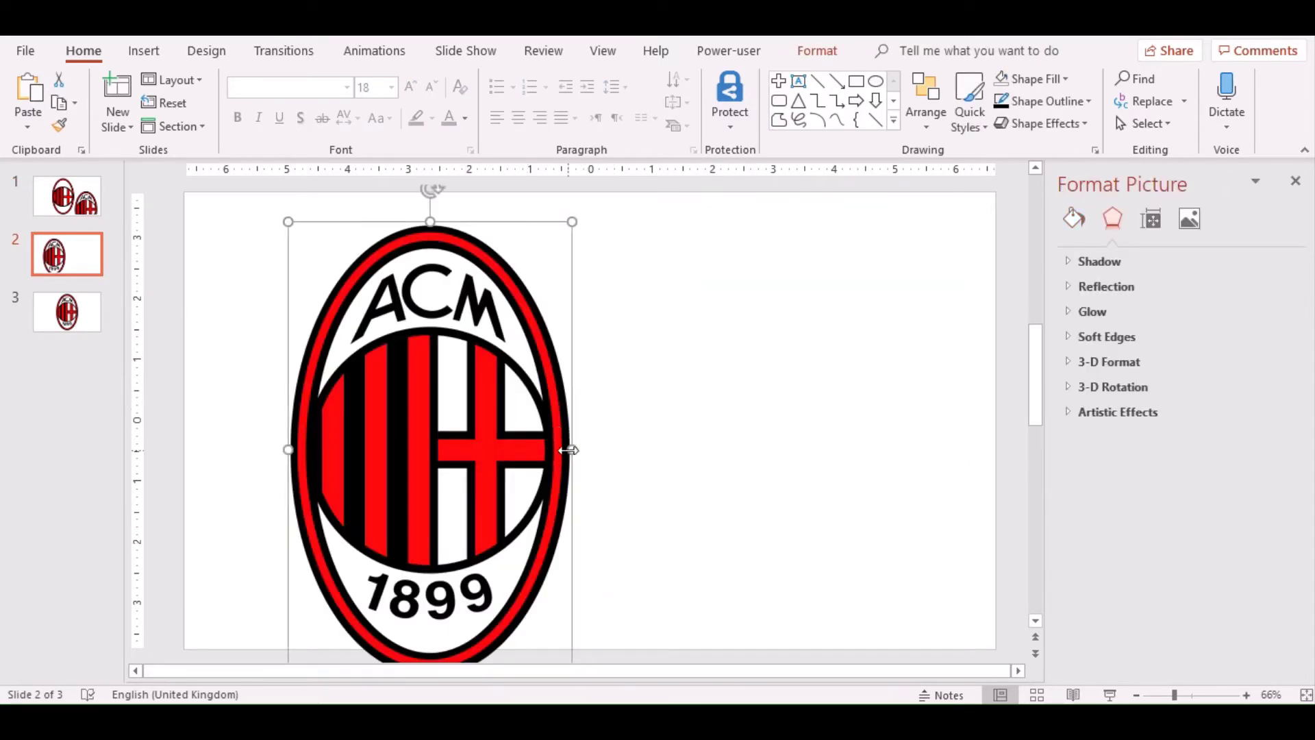
pyautogui.scroll(-2, 570, 466)
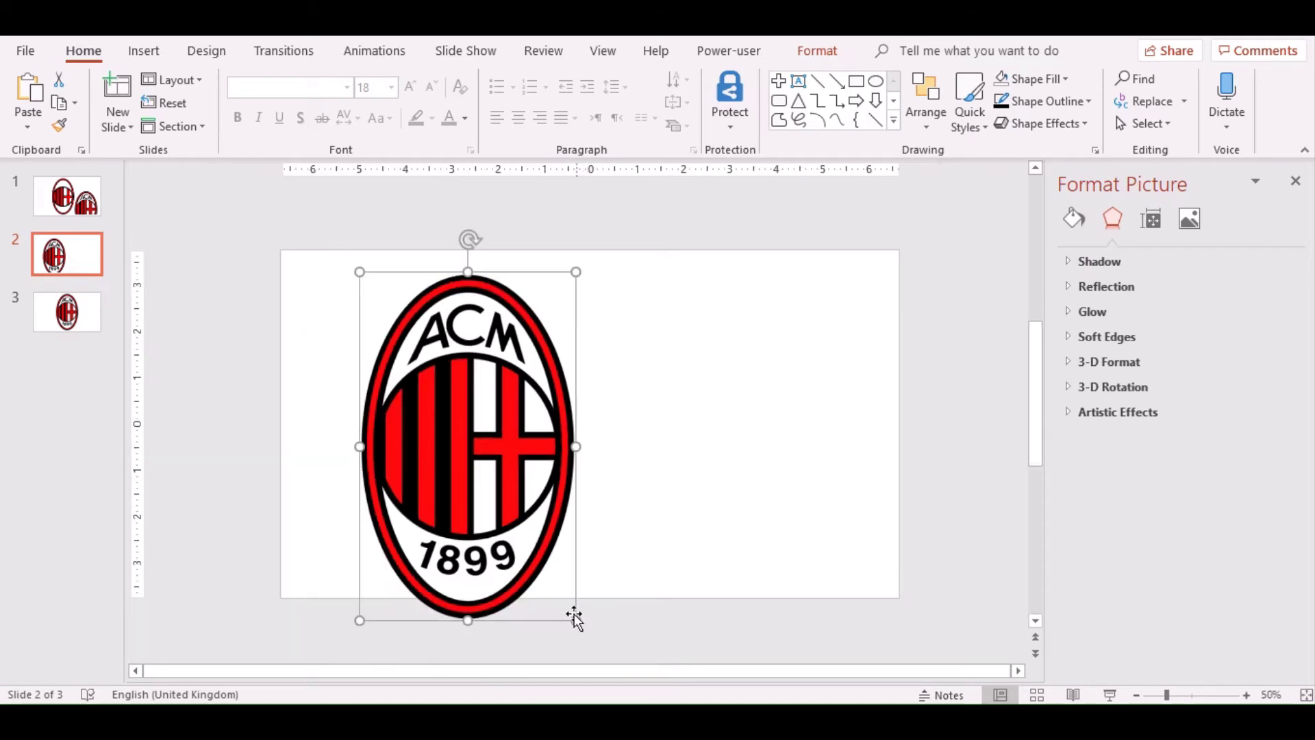
pyautogui.moveTo(573, 614); pyautogui.dragTo(720, 698)
pyautogui.moveTo(576, 272)
pyautogui.mouseDown()
pyautogui.moveTo(713, 226)
pyautogui.moveTo(651, 476)
pyautogui.moveTo(670, 511)
pyautogui.mouseUp()
pyautogui.scroll(-1, 650, 476)
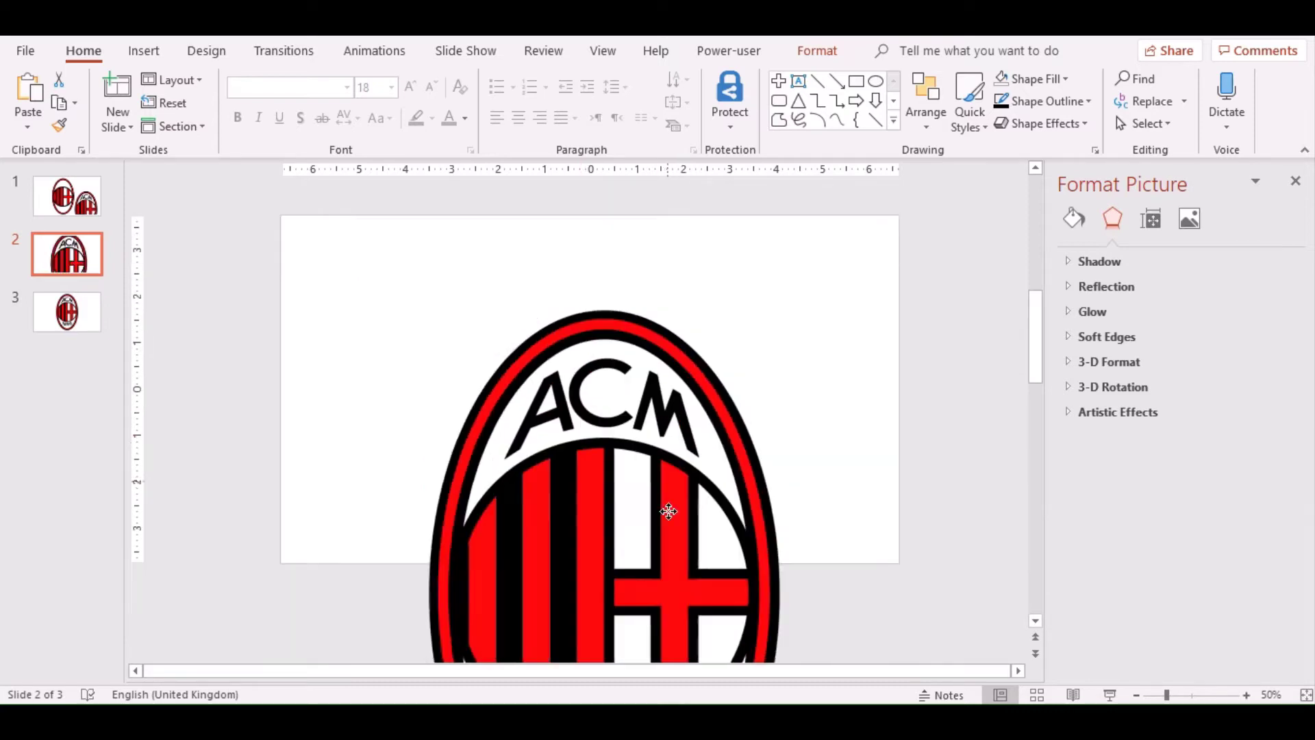
pyautogui.scroll(-1, 670, 511)
pyautogui.moveTo(783, 311); pyautogui.dragTo(856, 231)
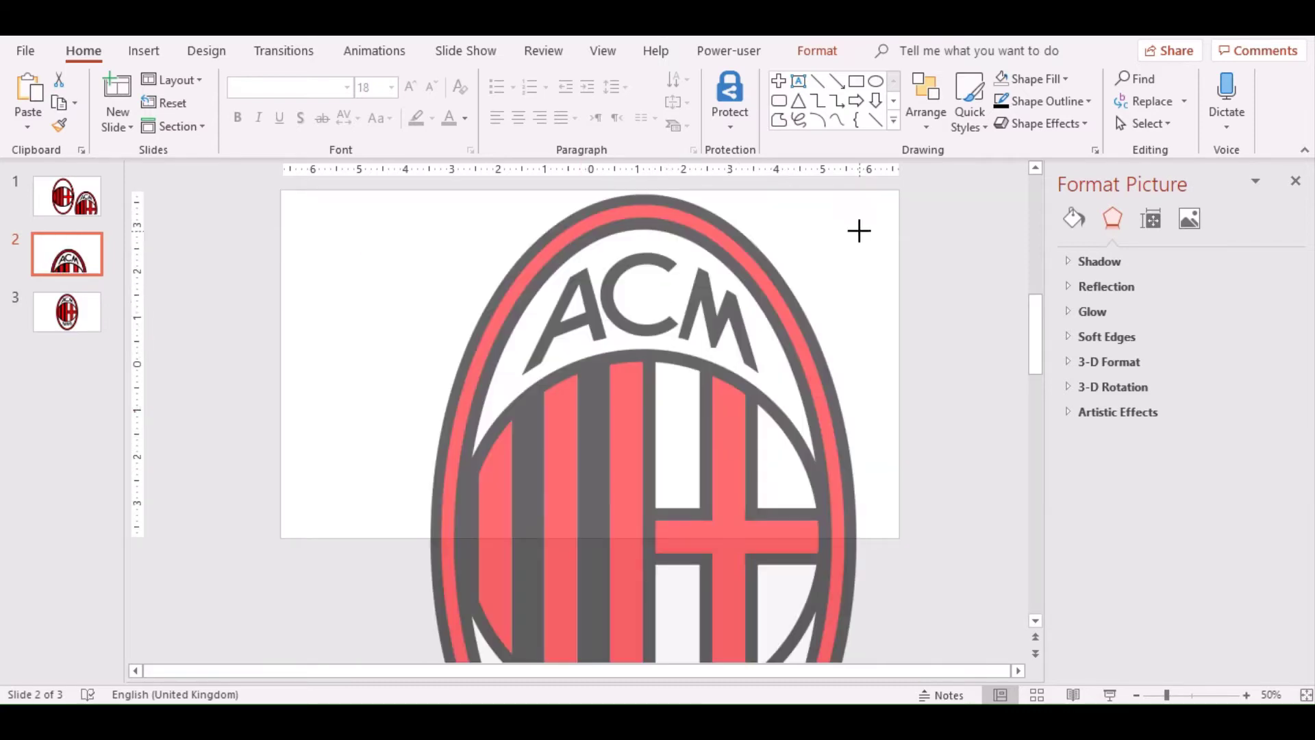
pyautogui.moveTo(740, 329); pyautogui.dragTo(698, 364)
pyautogui.keyDown('ctrl'); pyautogui.scroll(3, 741, 397); pyautogui.keyUp('ctrl')
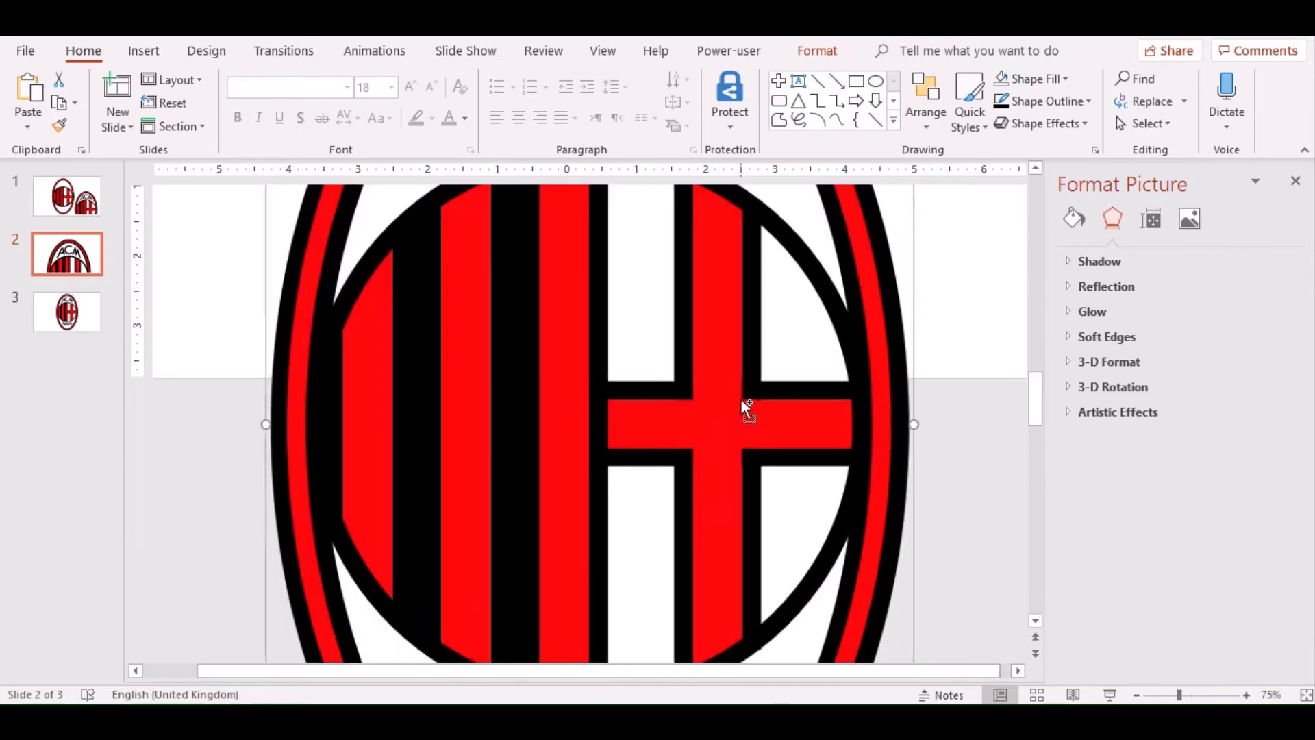
pyautogui.scroll(2, 630, 397)
pyautogui.scroll(1, 658, 398)
pyautogui.scroll(2, 658, 397)
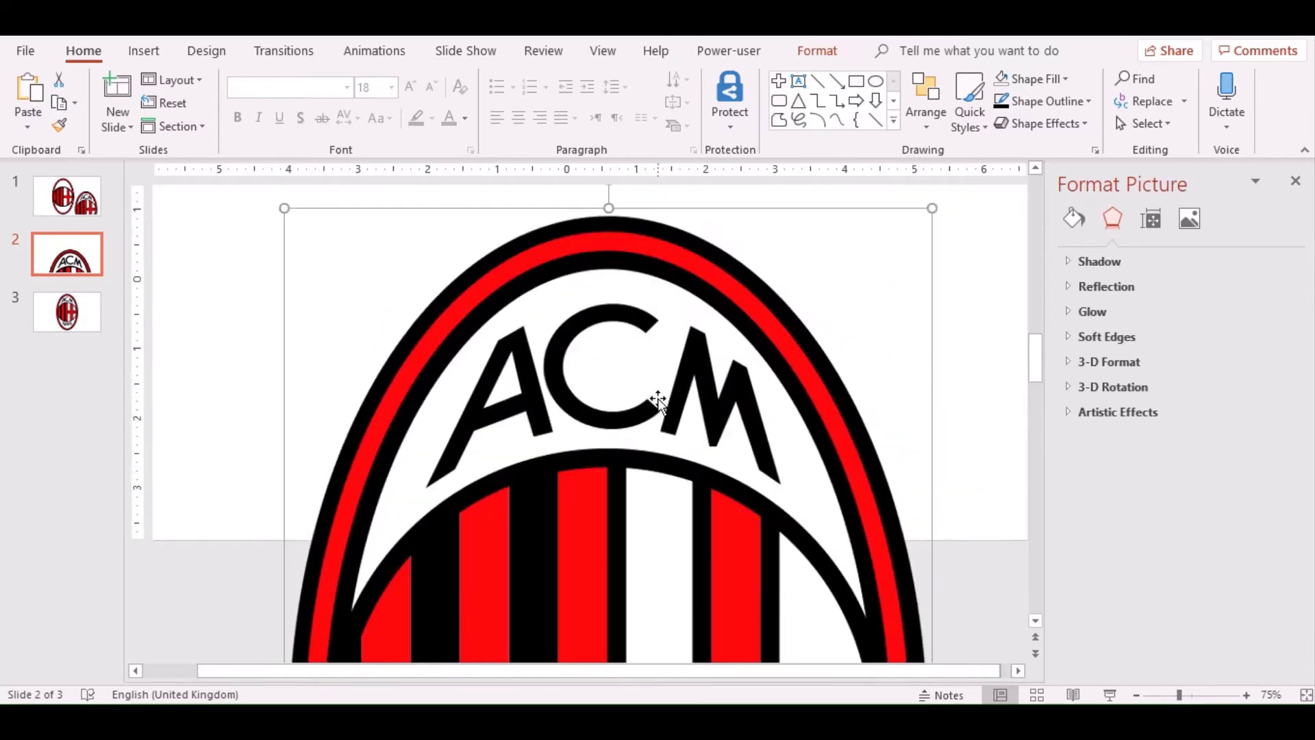
pyautogui.moveTo(600, 382); pyautogui.dragTo(593, 366)
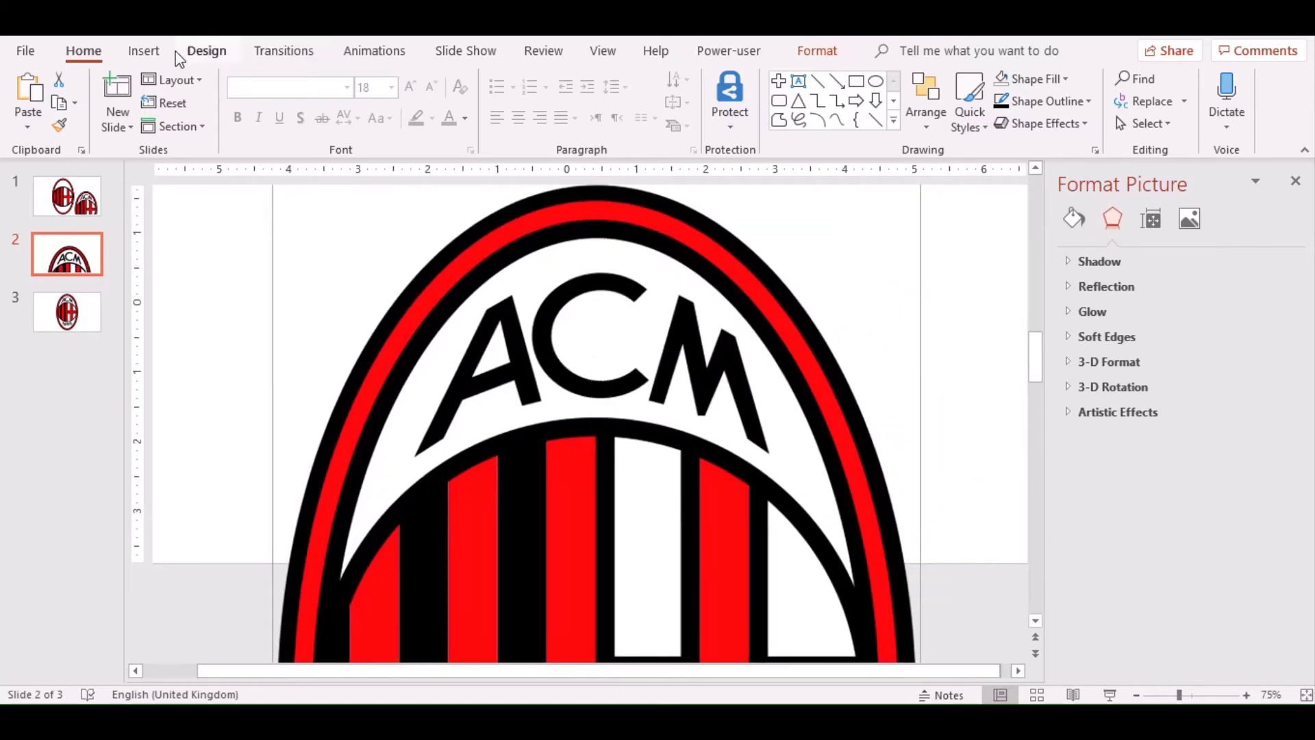
# Draw an isosceles triangle shape over the crest's letter A.
pyautogui.click(143, 51)
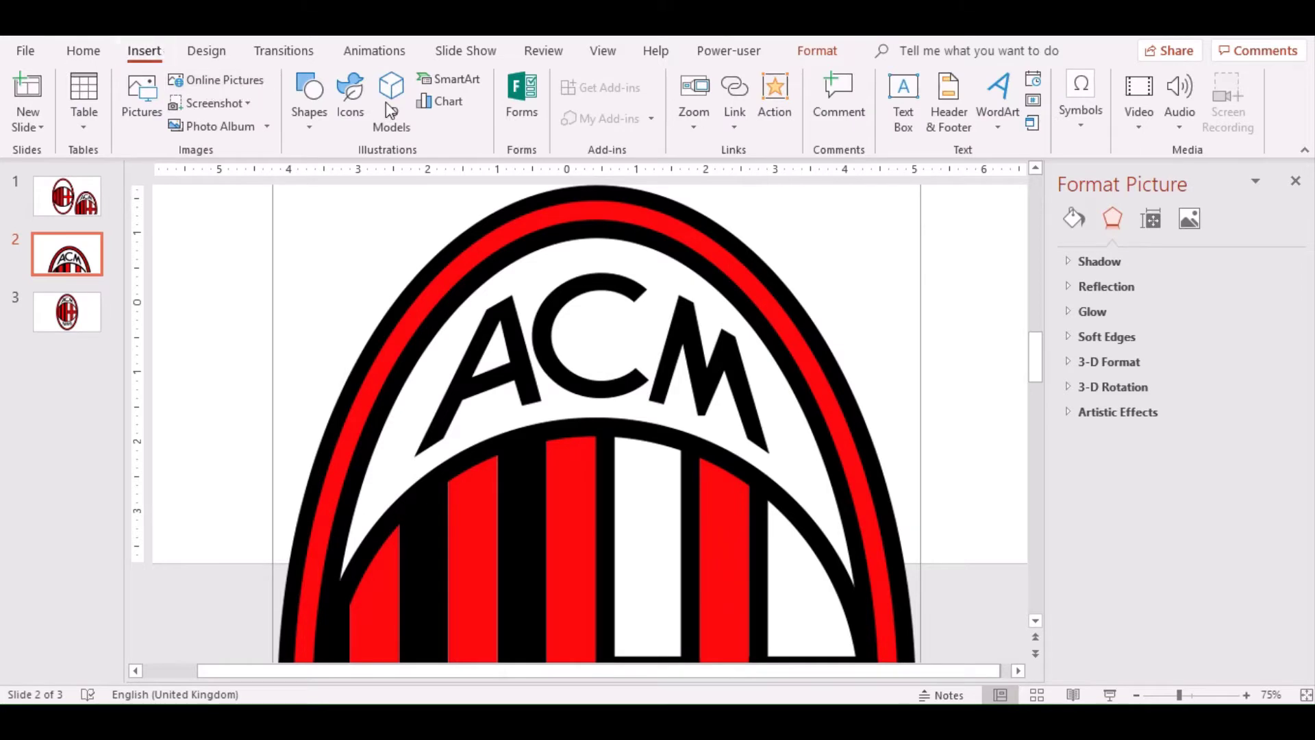
pyautogui.click(305, 114)
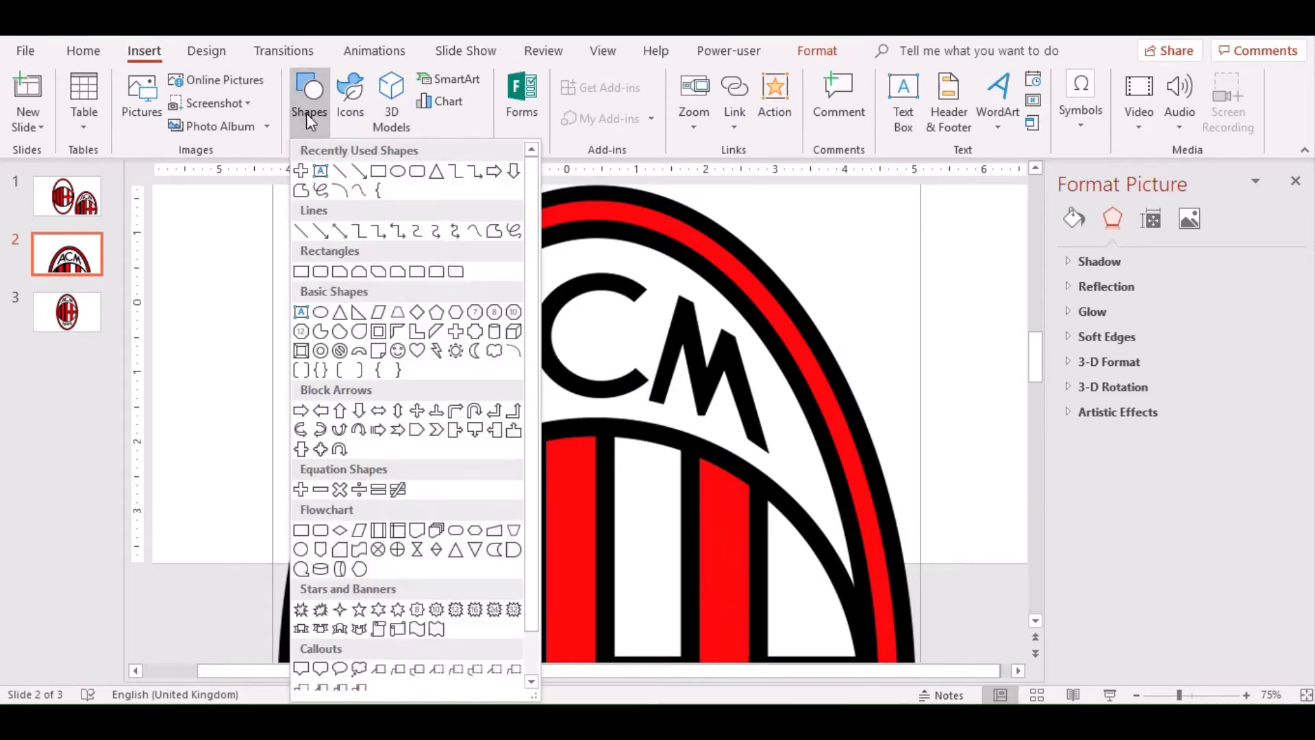
pyautogui.click(437, 171)
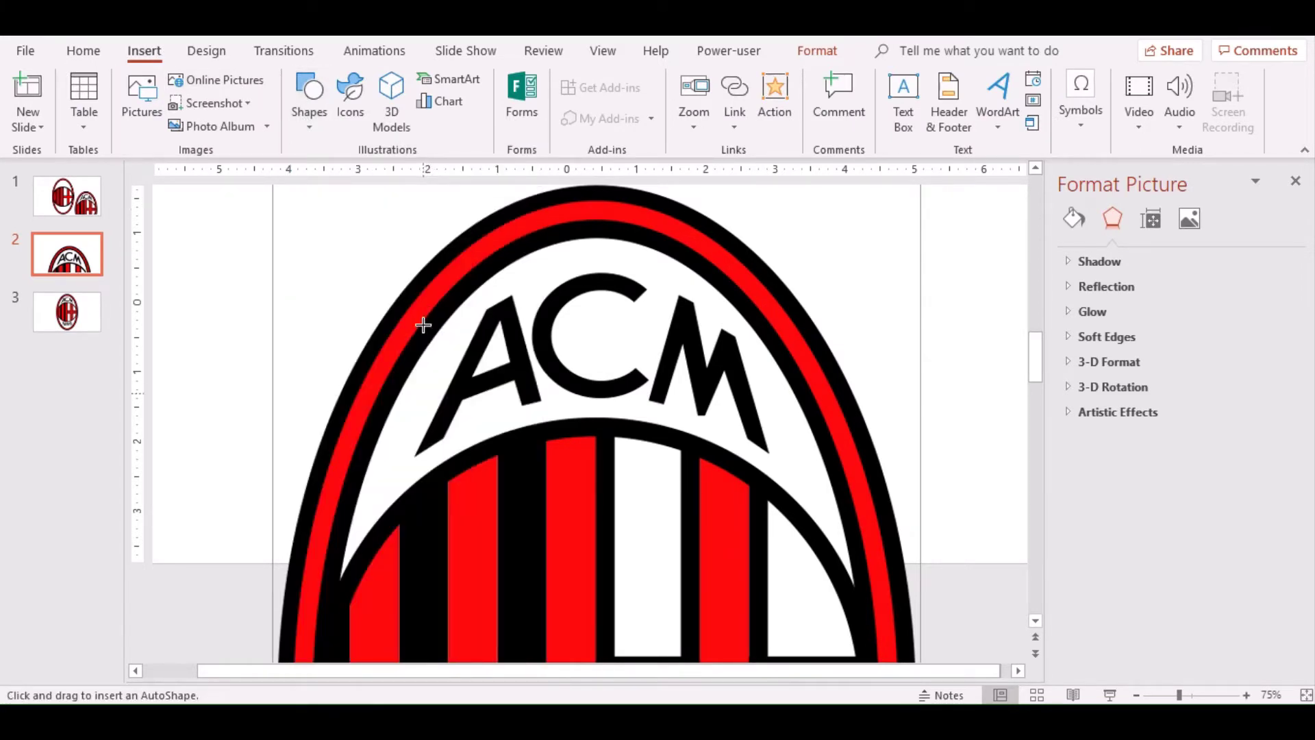
pyautogui.moveTo(417, 452); pyautogui.dragTo(522, 336)
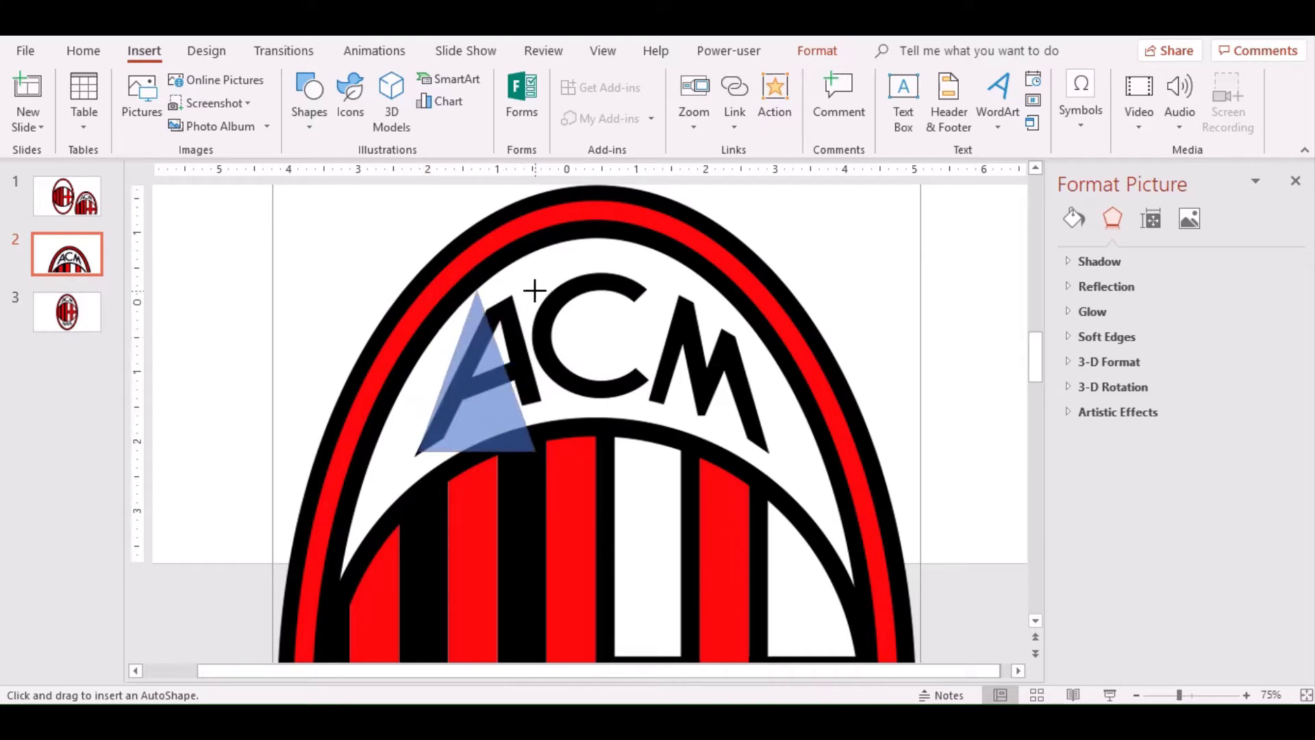
pyautogui.moveTo(522, 337); pyautogui.dragTo(536, 290)
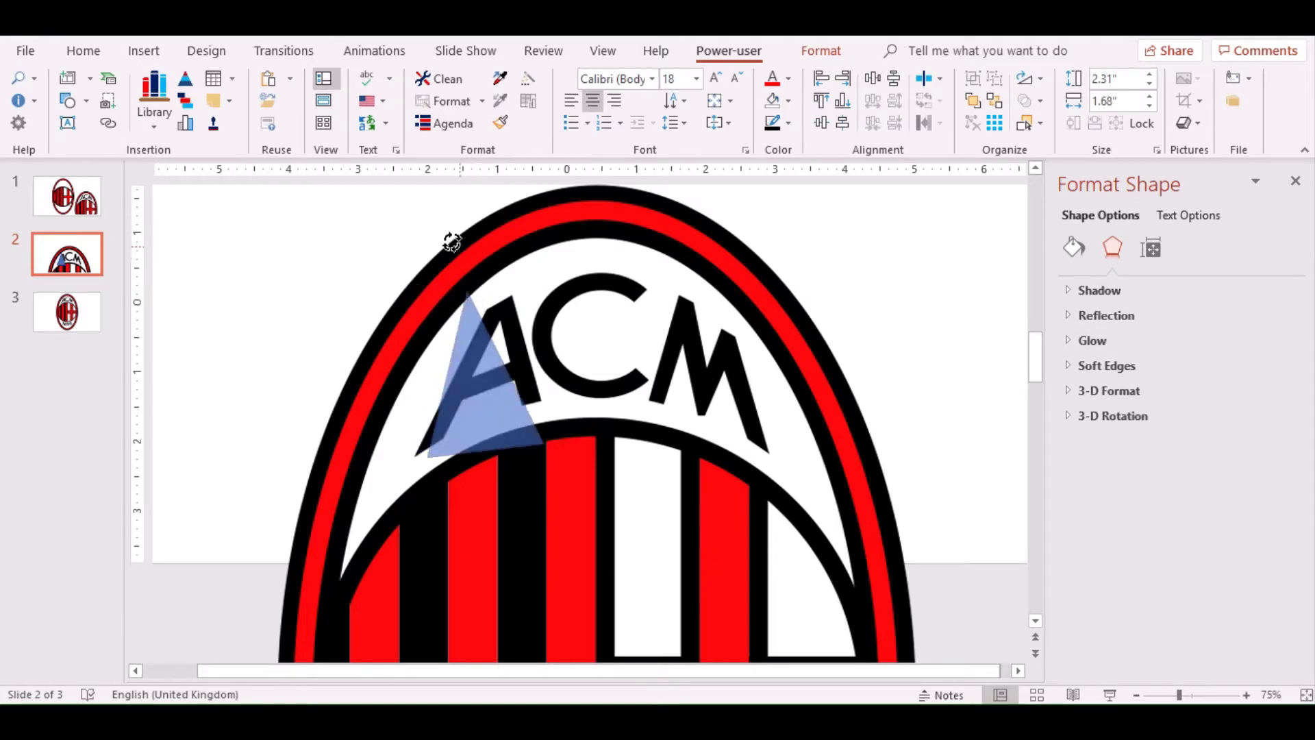
# Rotate, move and resize the triangle to trace the A at about 3.01" by 1.85".
pyautogui.moveTo(478, 258); pyautogui.dragTo(490, 256)
pyautogui.moveTo(497, 356); pyautogui.dragTo(506, 359)
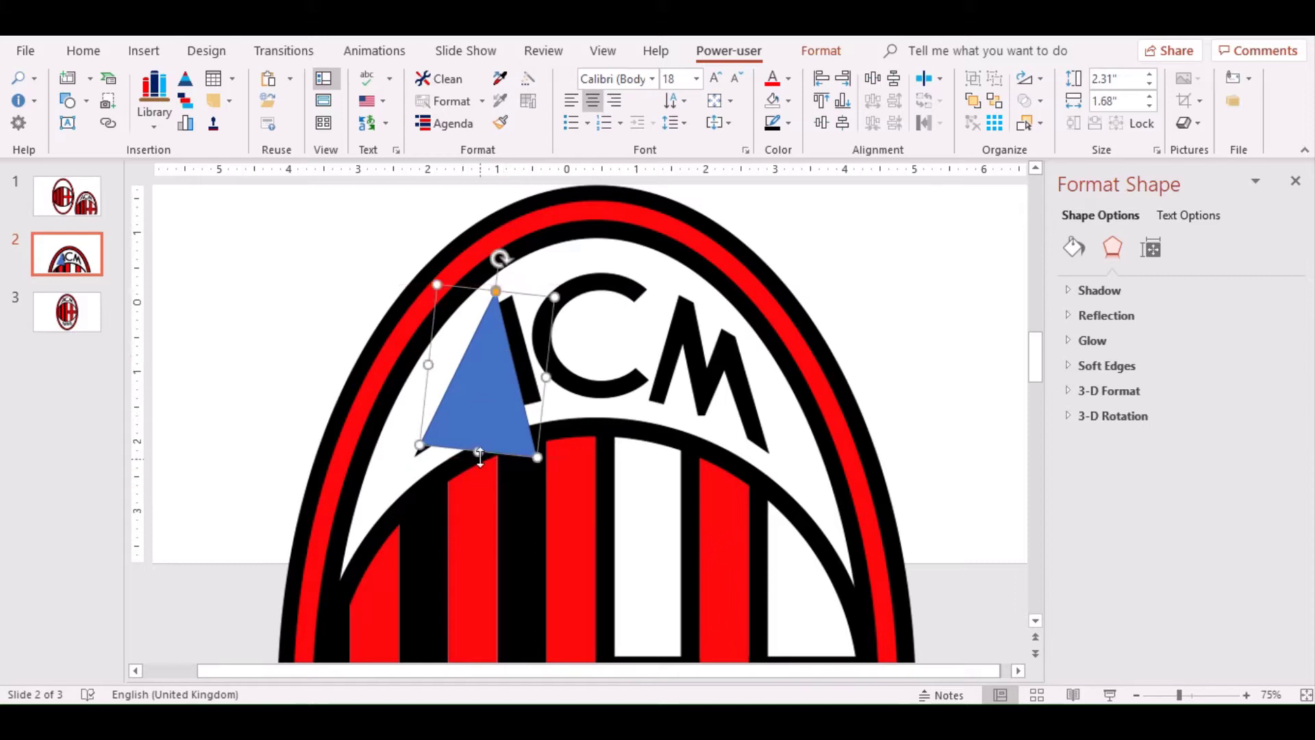
pyautogui.moveTo(479, 456); pyautogui.dragTo(455, 476)
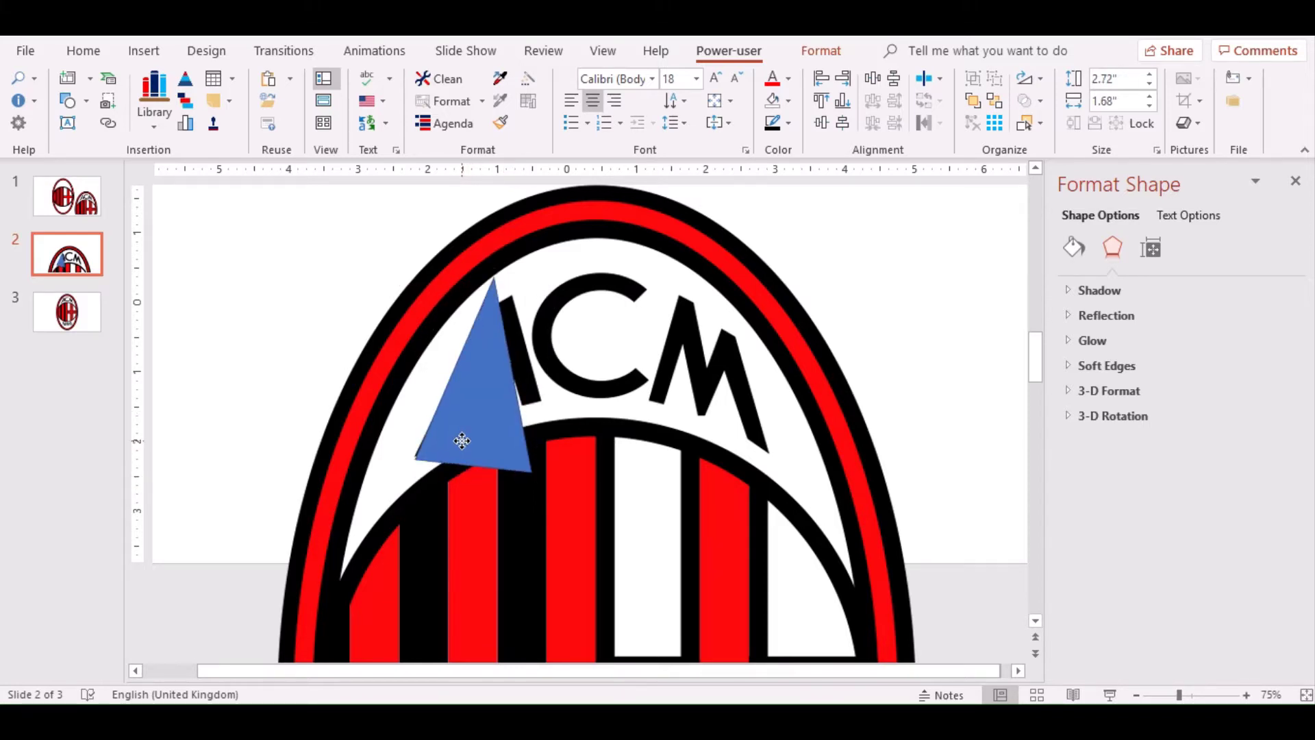
pyautogui.moveTo(496, 280); pyautogui.dragTo(560, 256)
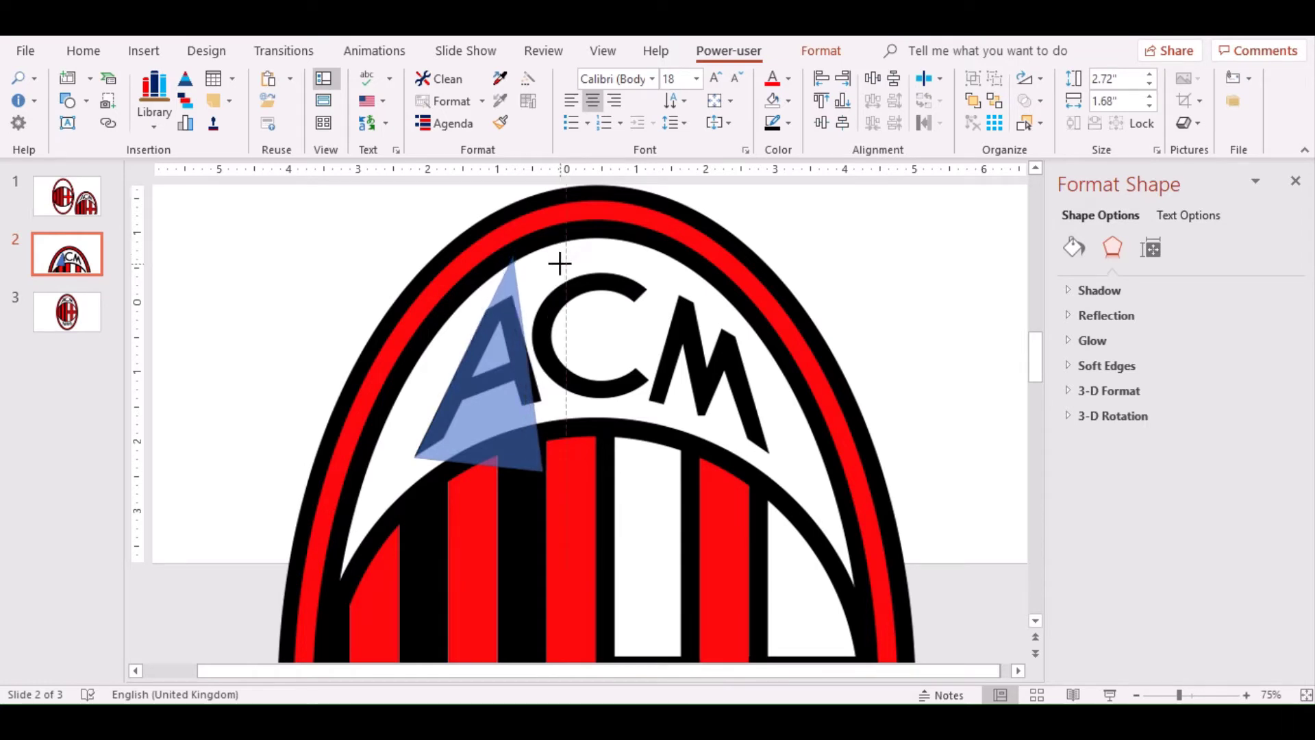
pyautogui.moveTo(560, 256); pyautogui.dragTo(559, 261)
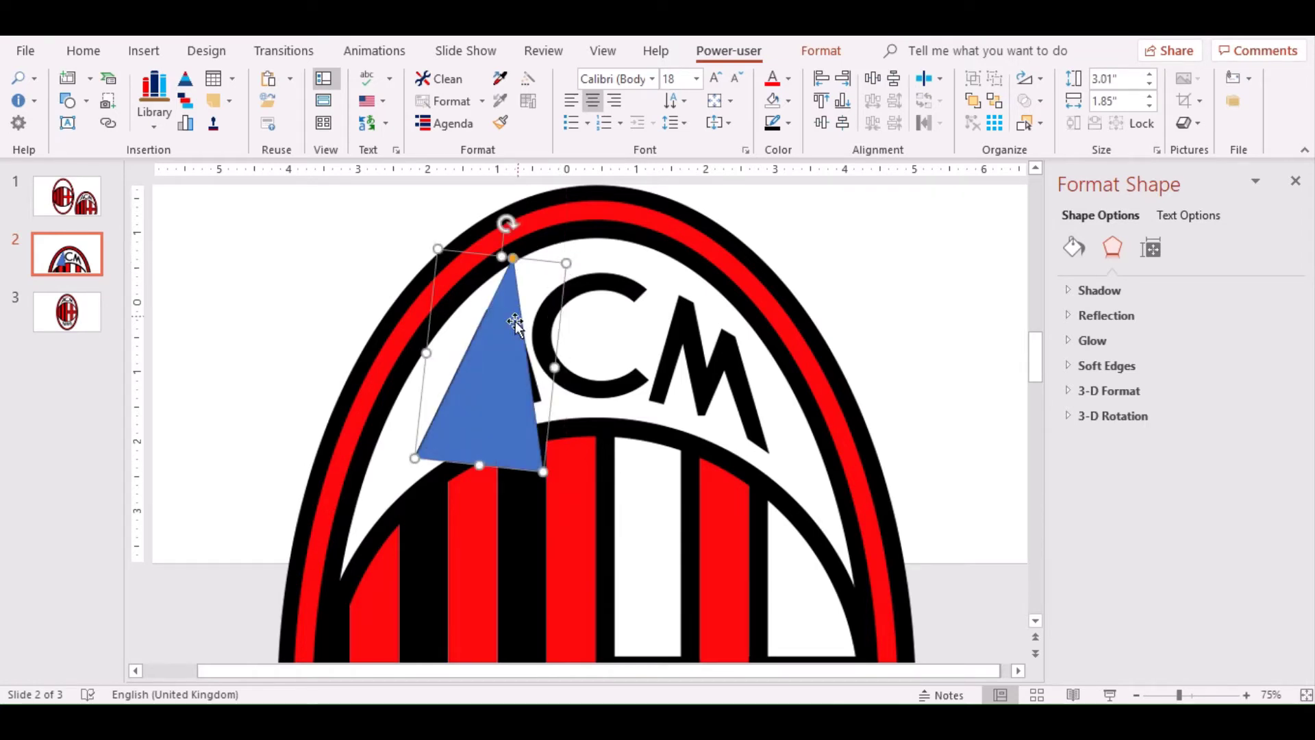
# Set the blue triangle's fill transparency to 43% in Format Shape.
pyautogui.click(788, 101)
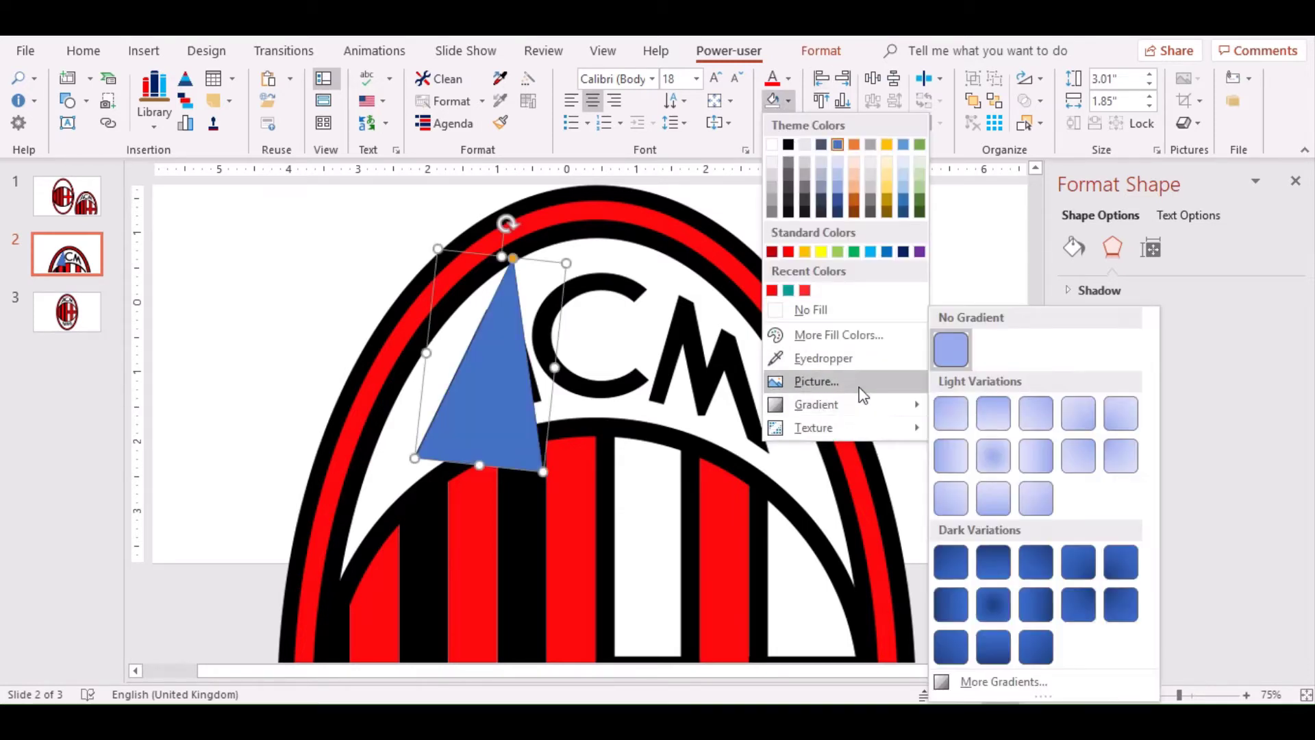
pyautogui.rightClick(484, 368)
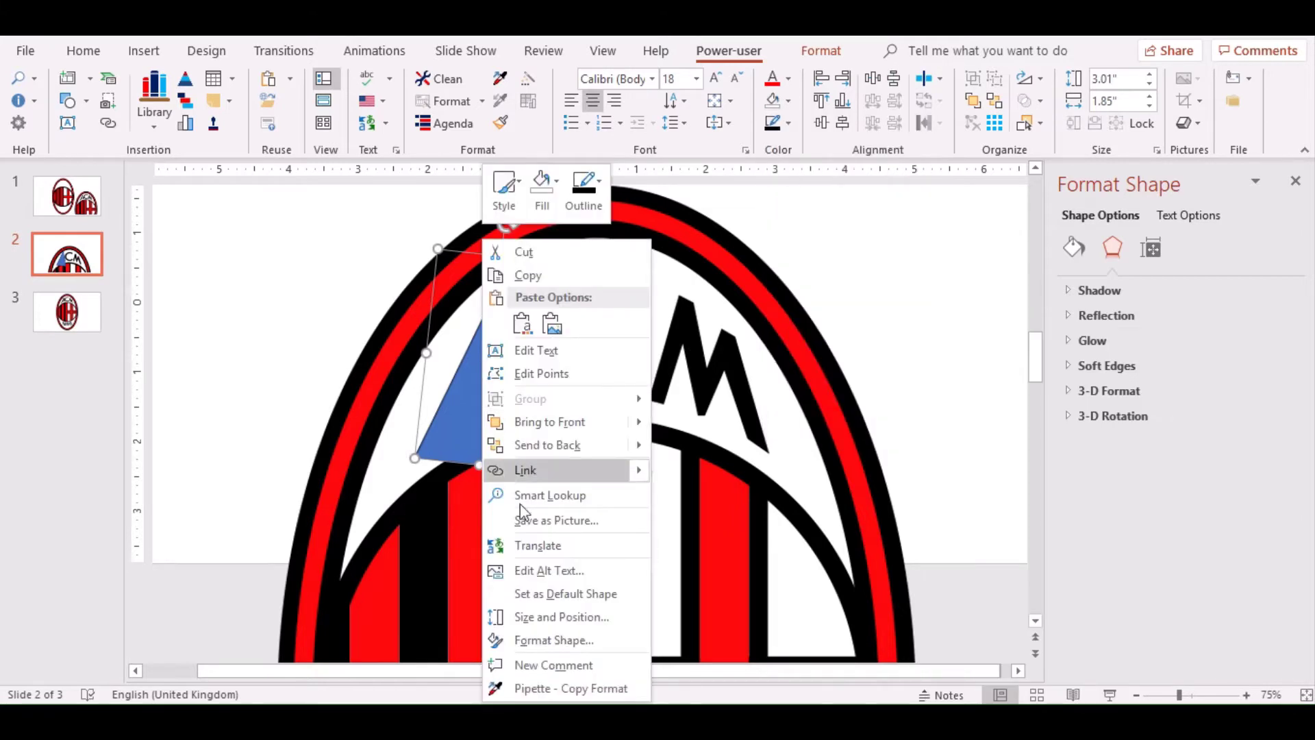
pyautogui.click(569, 640)
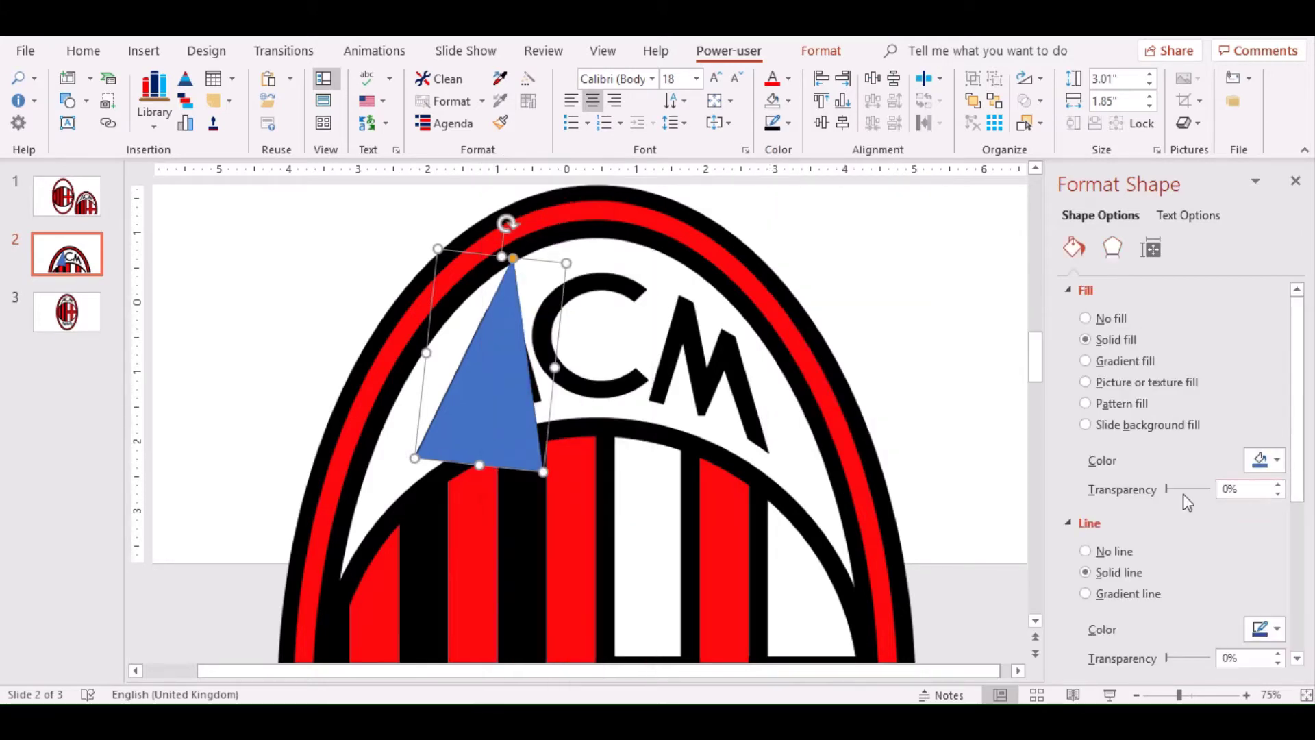
pyautogui.moveTo(1185, 492); pyautogui.dragTo(1189, 493)
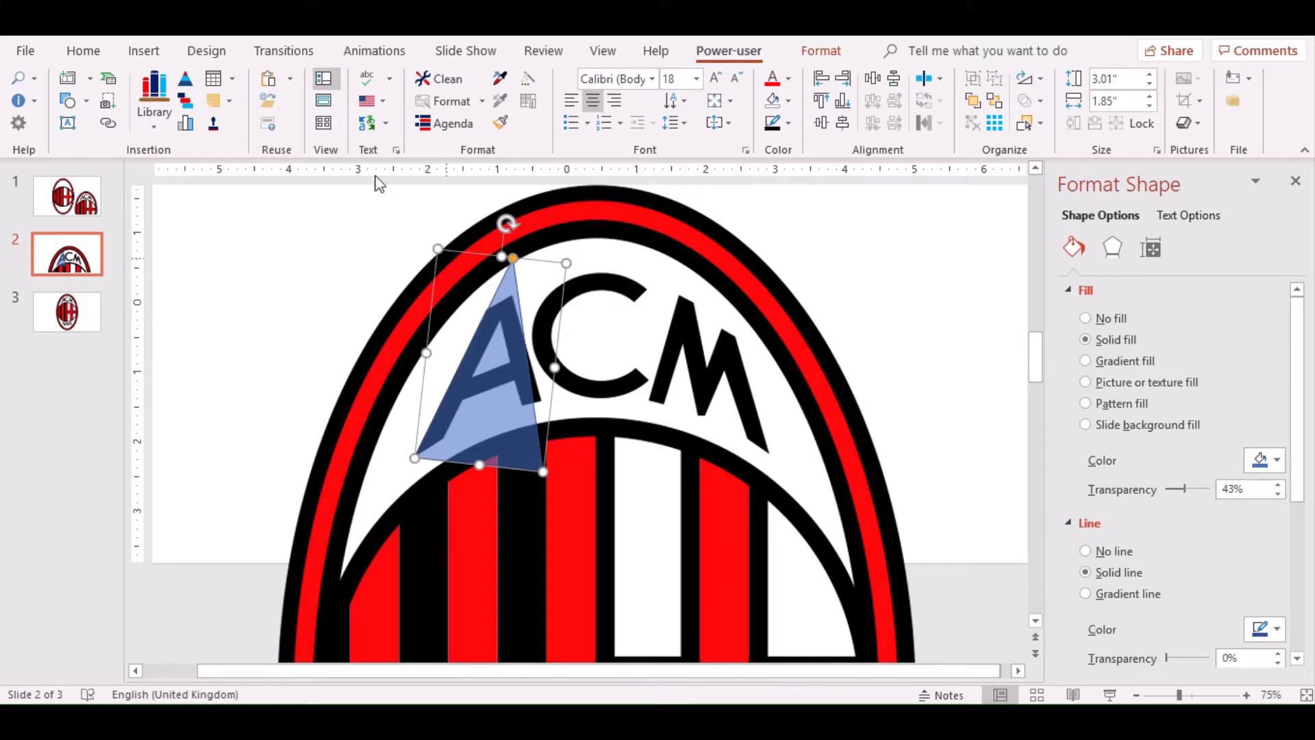
# Edit the triangle's points, raising its bottom-right corner and pulling its tip into the red ring.
pyautogui.click(822, 50)
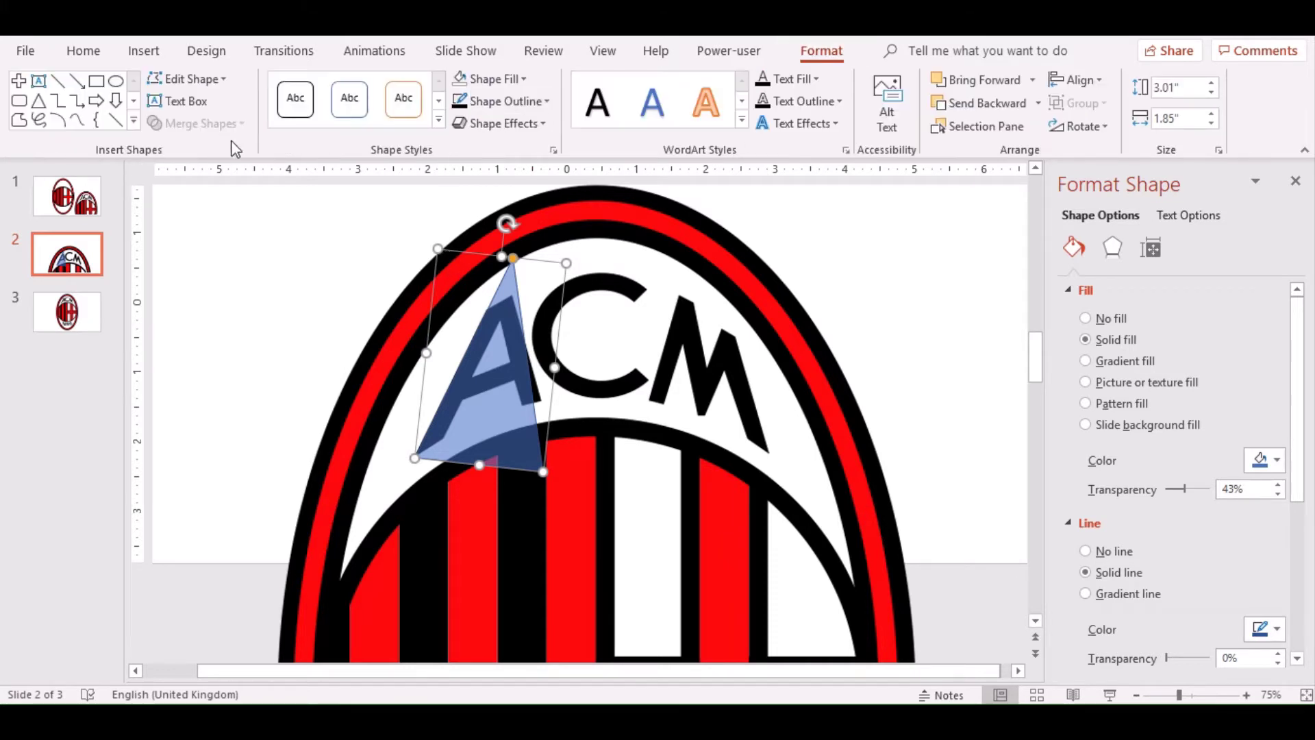
pyautogui.click(195, 82)
pyautogui.click(200, 129)
pyautogui.moveTo(545, 473); pyautogui.dragTo(543, 419)
pyautogui.click(502, 260)
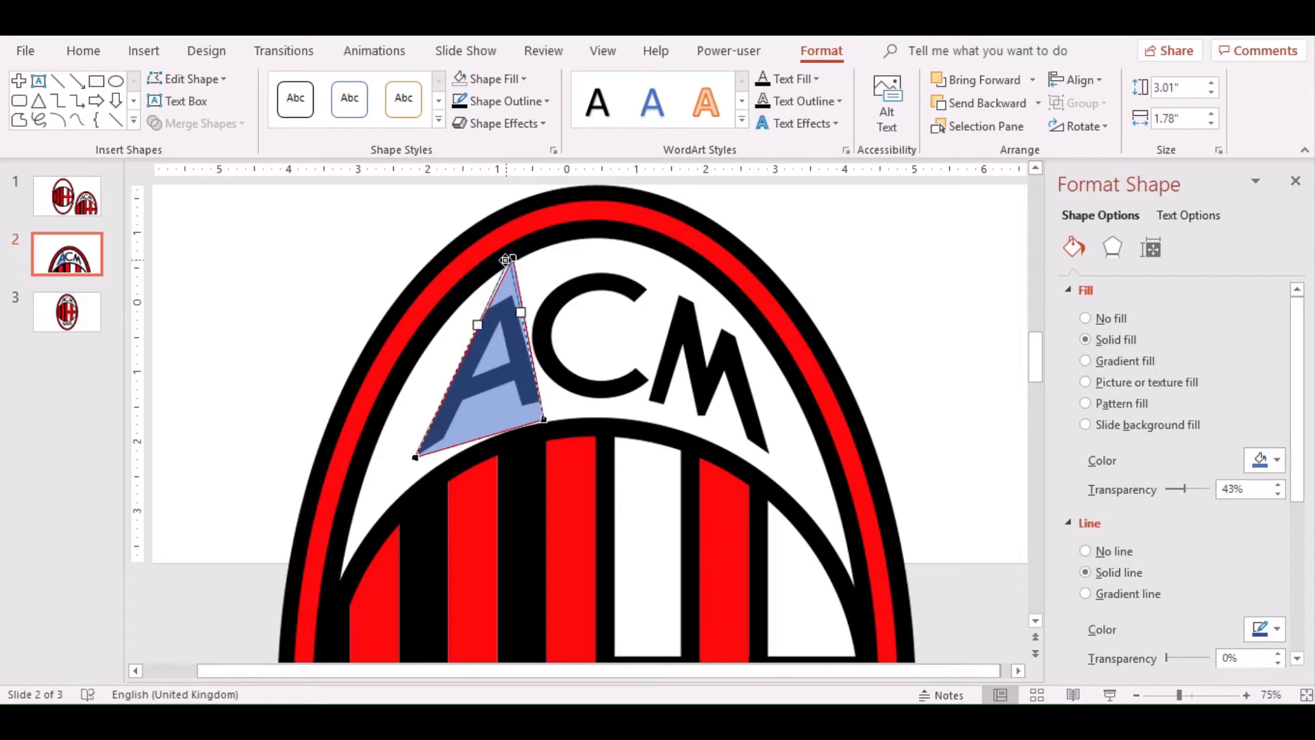
pyautogui.moveTo(502, 261); pyautogui.dragTo(523, 207)
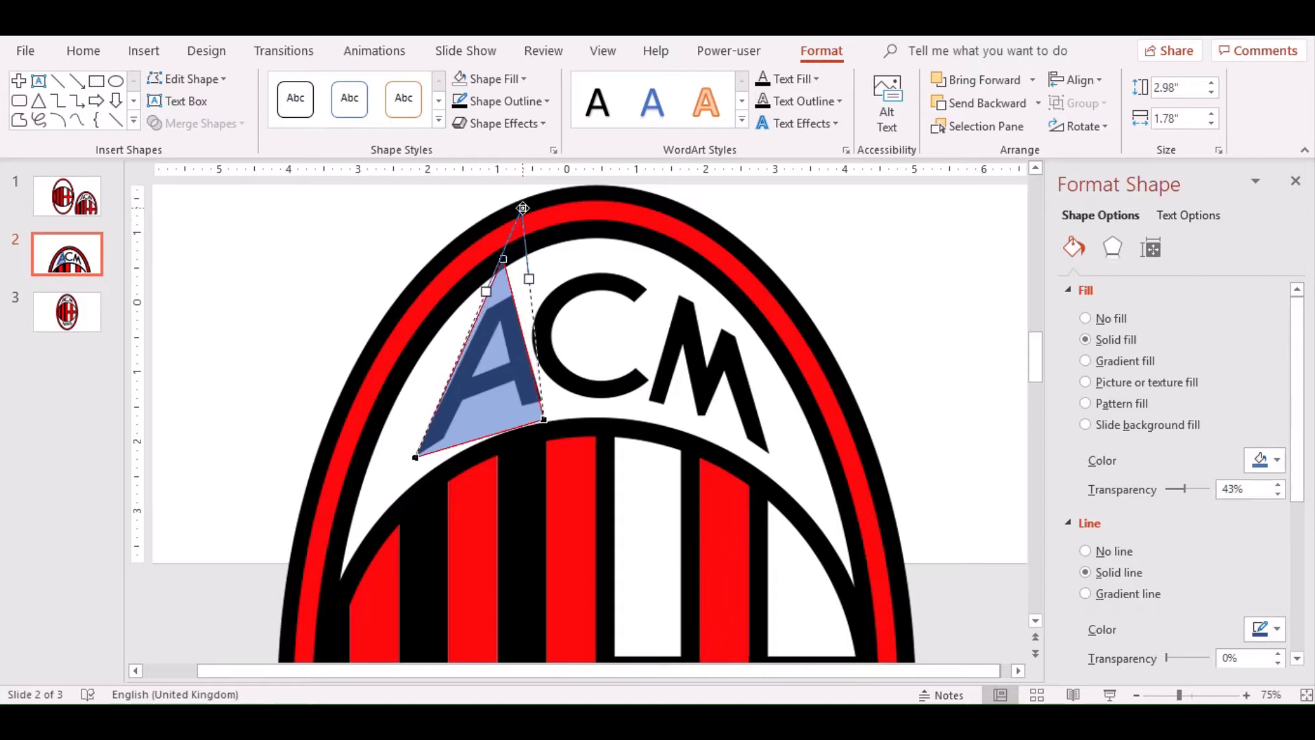
pyautogui.moveTo(522, 207); pyautogui.dragTo(534, 212)
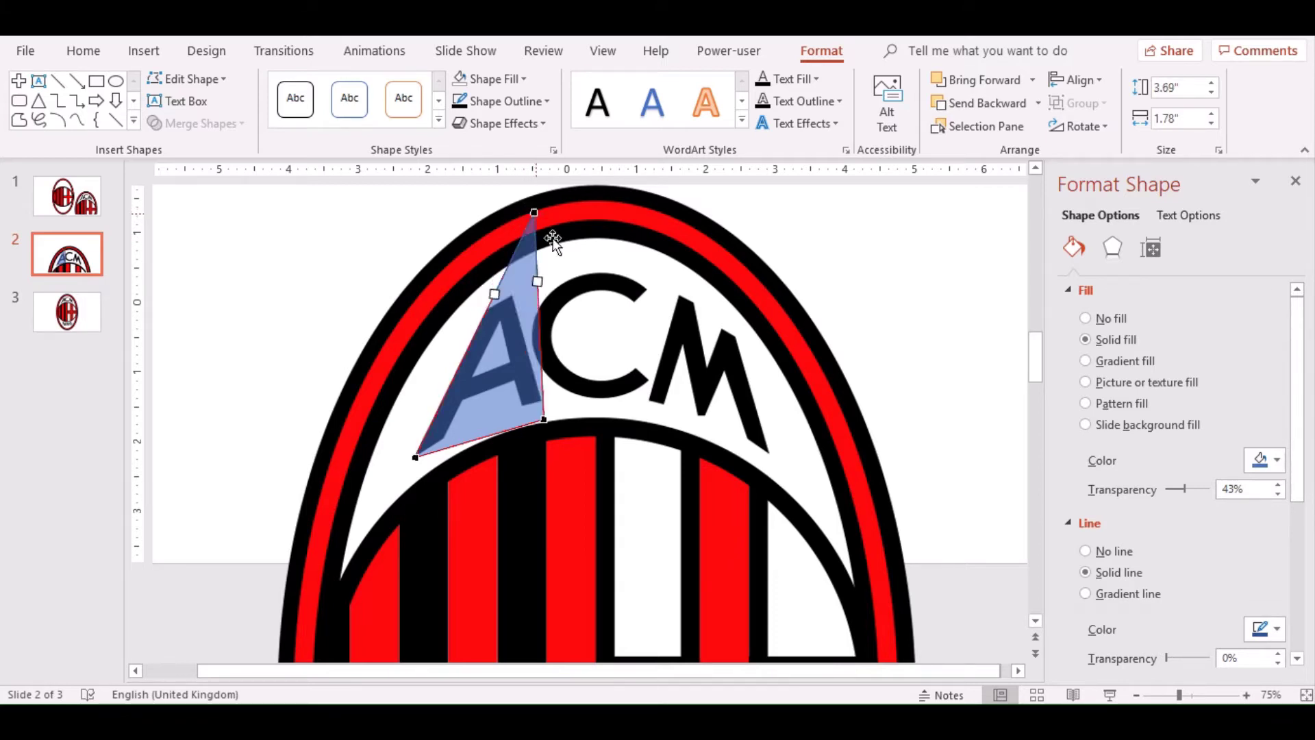
pyautogui.click(589, 271)
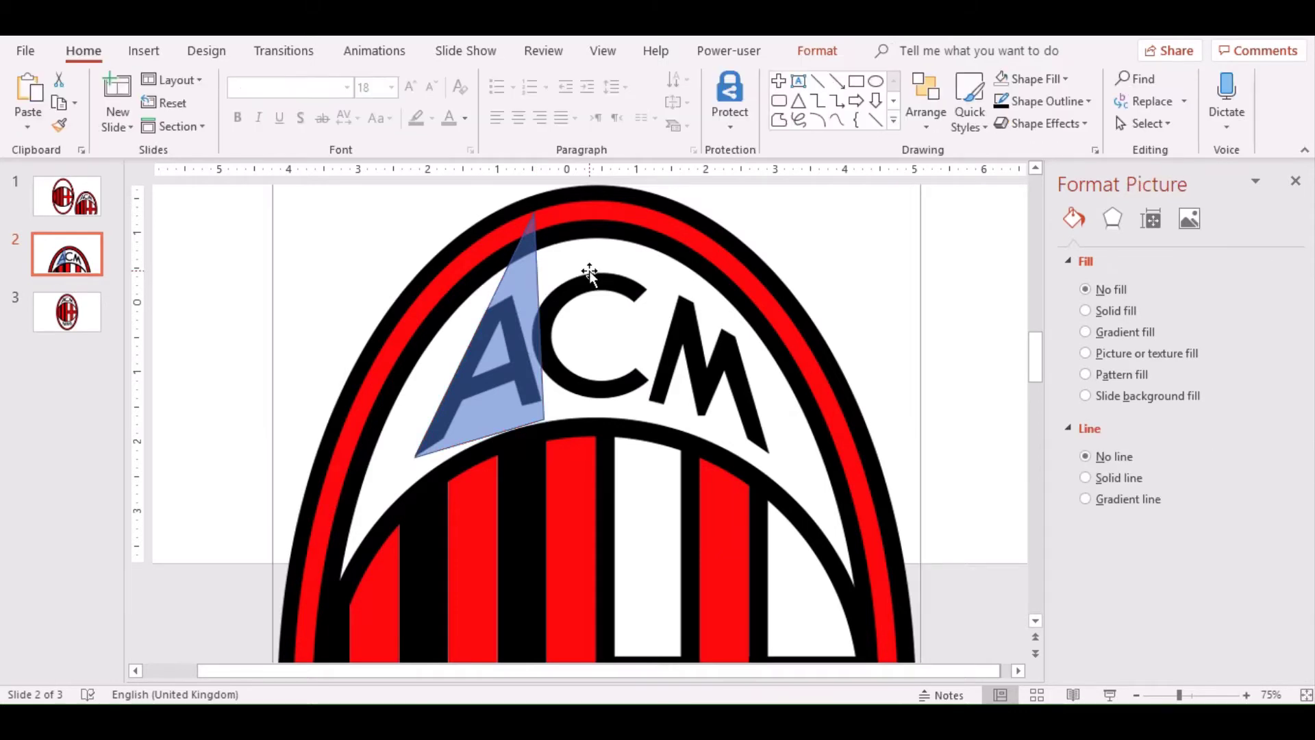
# Set the blue triangle's Shape Outline to No Outline.
pyautogui.click(532, 285)
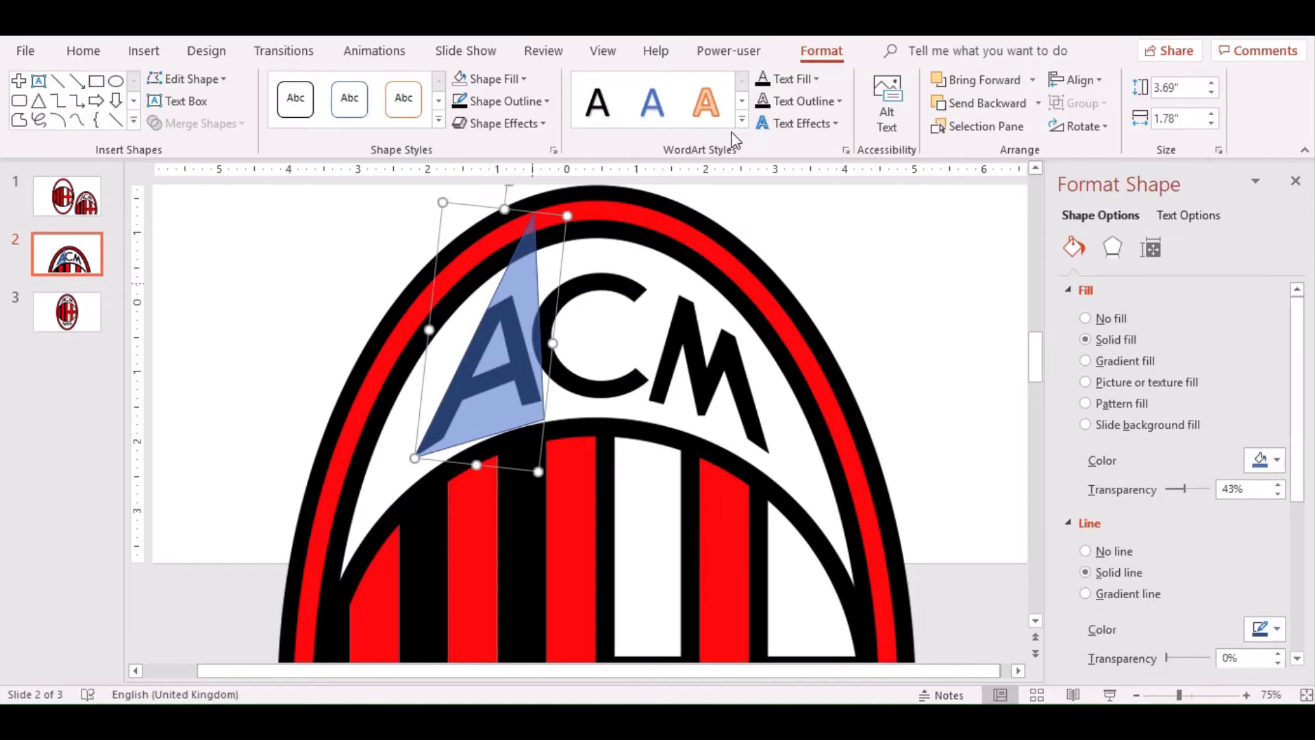
pyautogui.click(521, 101)
pyautogui.click(524, 314)
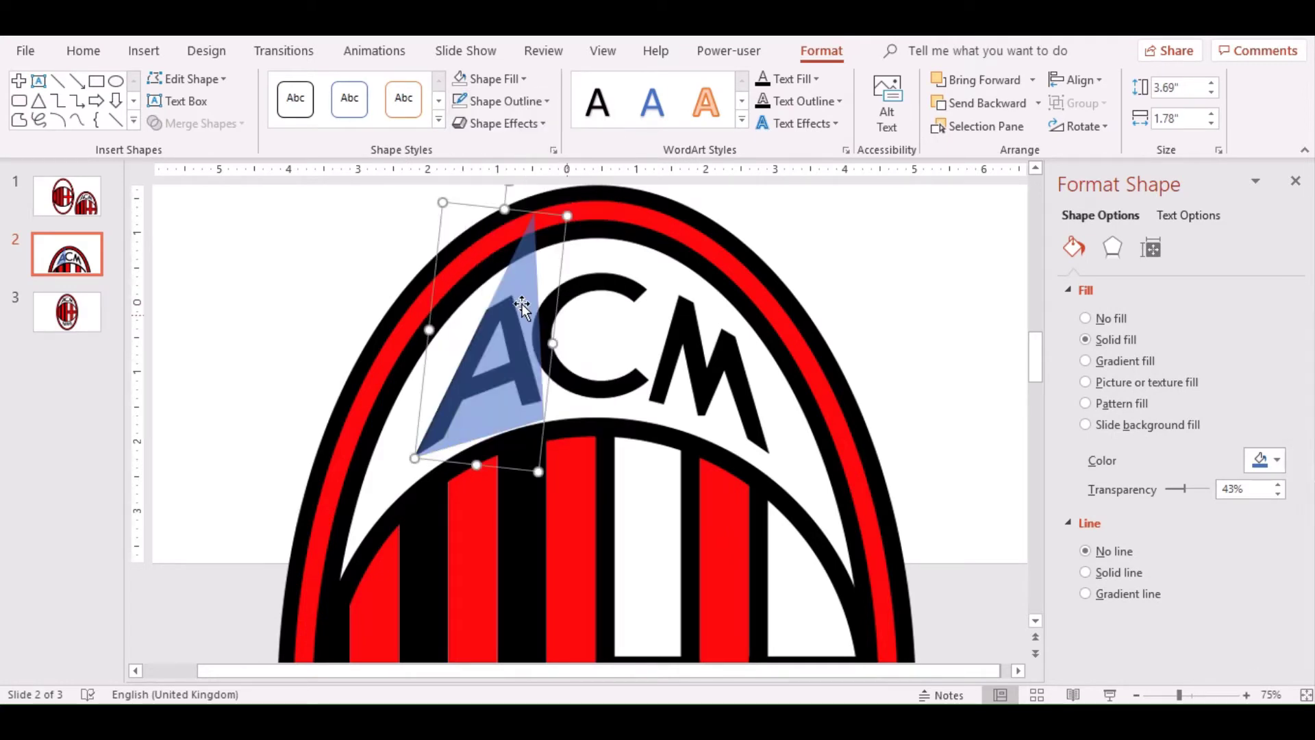
# Paste two rotated copies of the triangle over the C and M letters.
pyautogui.hotkey('ctrl', 'c')
pyautogui.hotkey('ctrl', 'v')
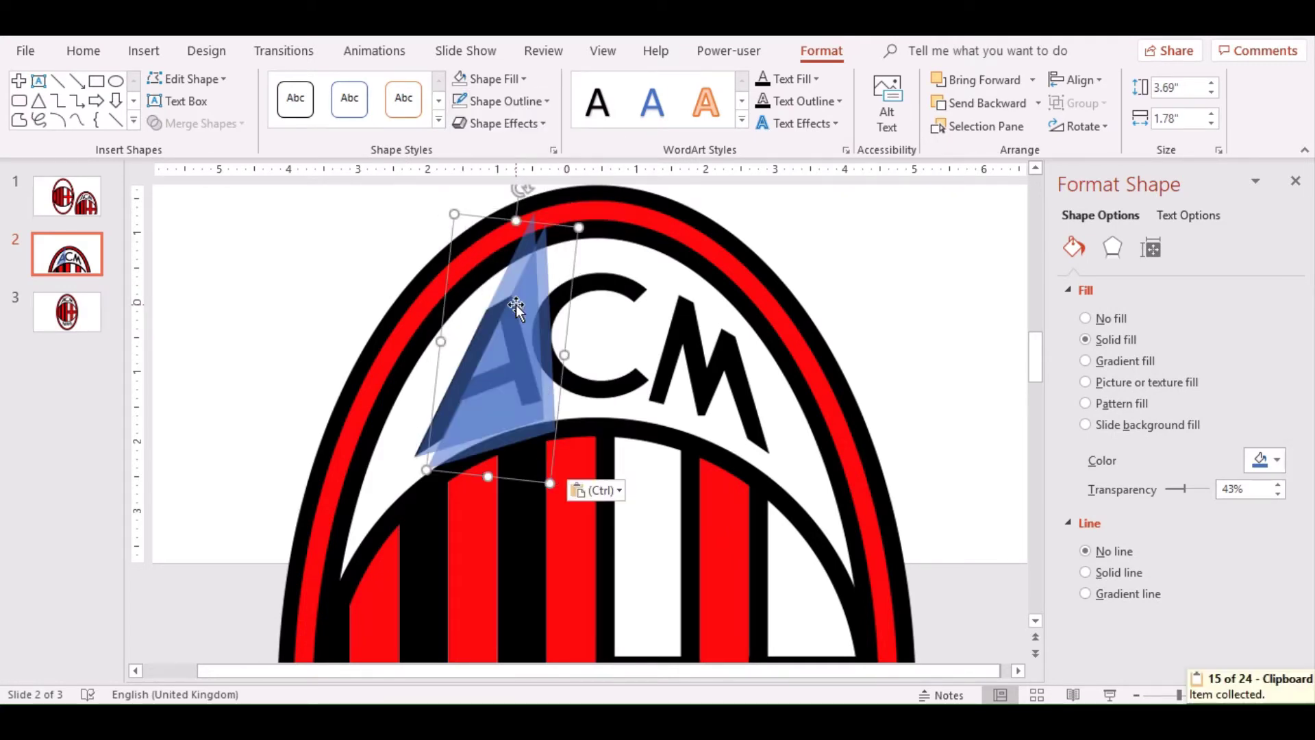
pyautogui.moveTo(534, 250); pyautogui.dragTo(659, 272)
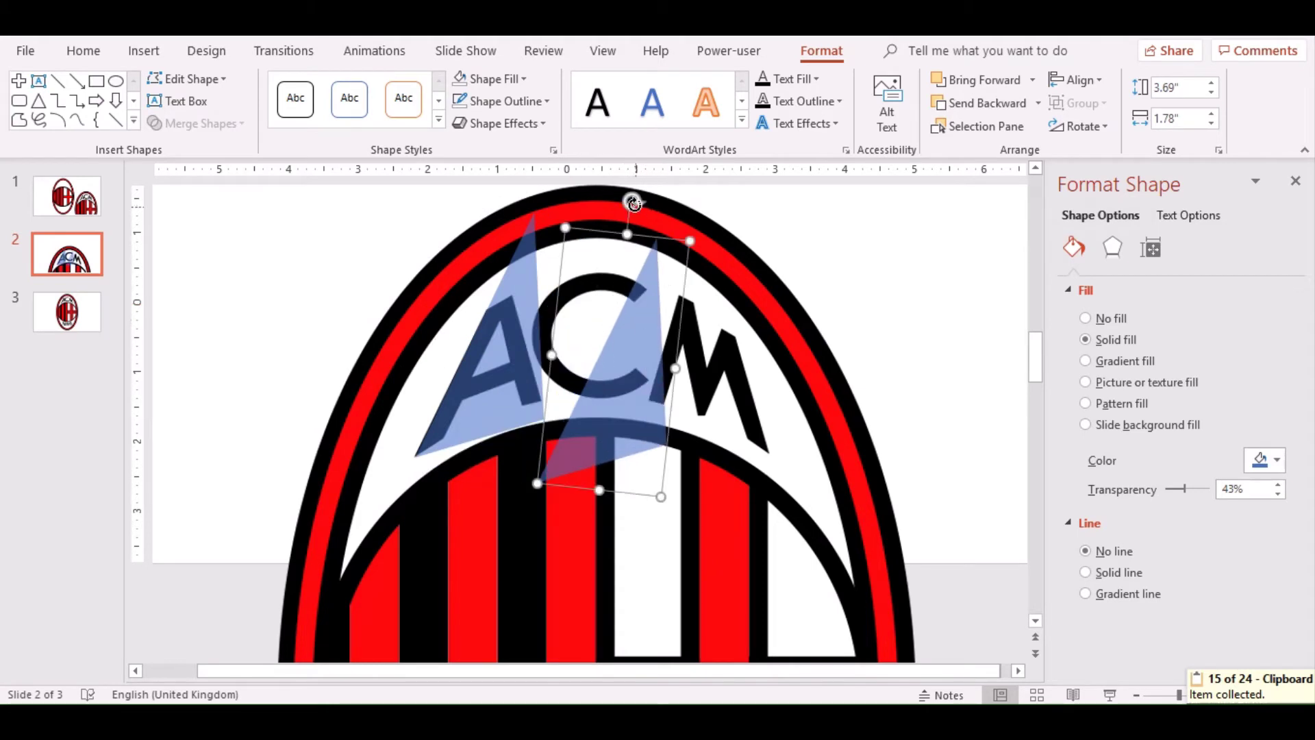
pyautogui.moveTo(631, 201); pyautogui.dragTo(472, 205)
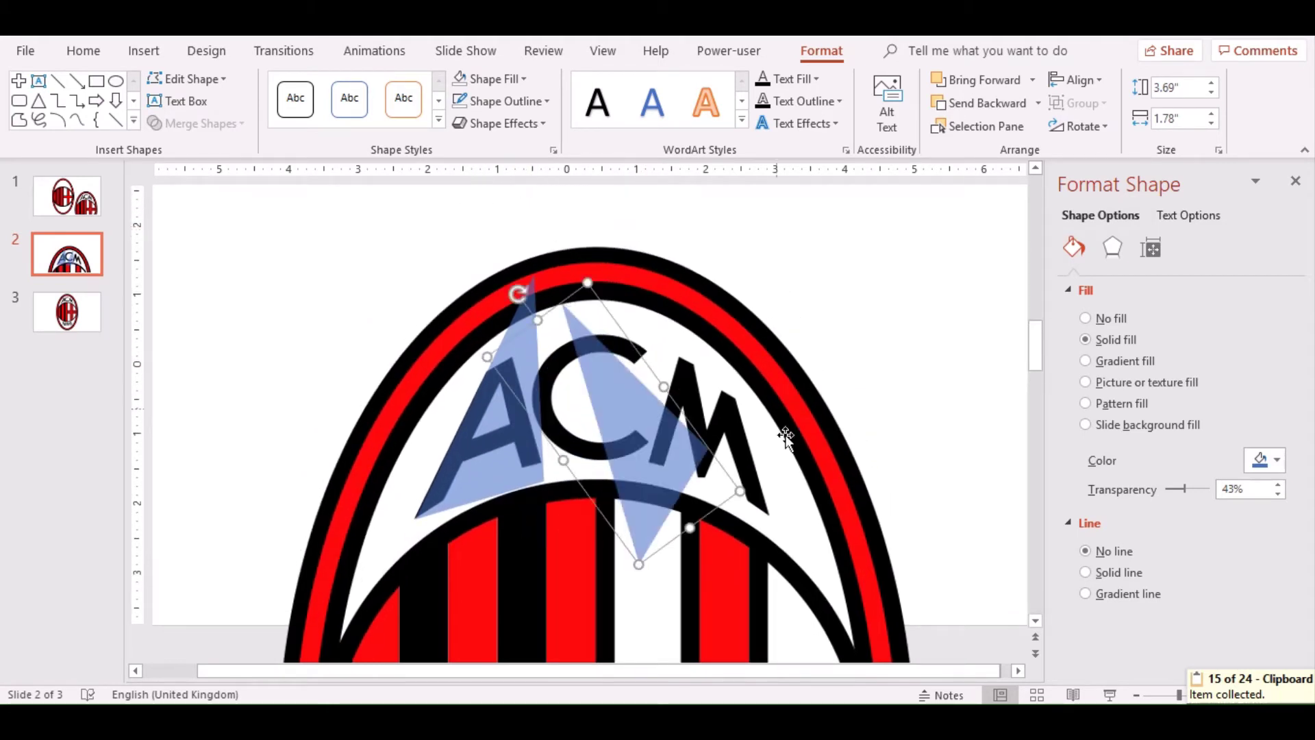
pyautogui.moveTo(685, 462); pyautogui.dragTo(610, 444)
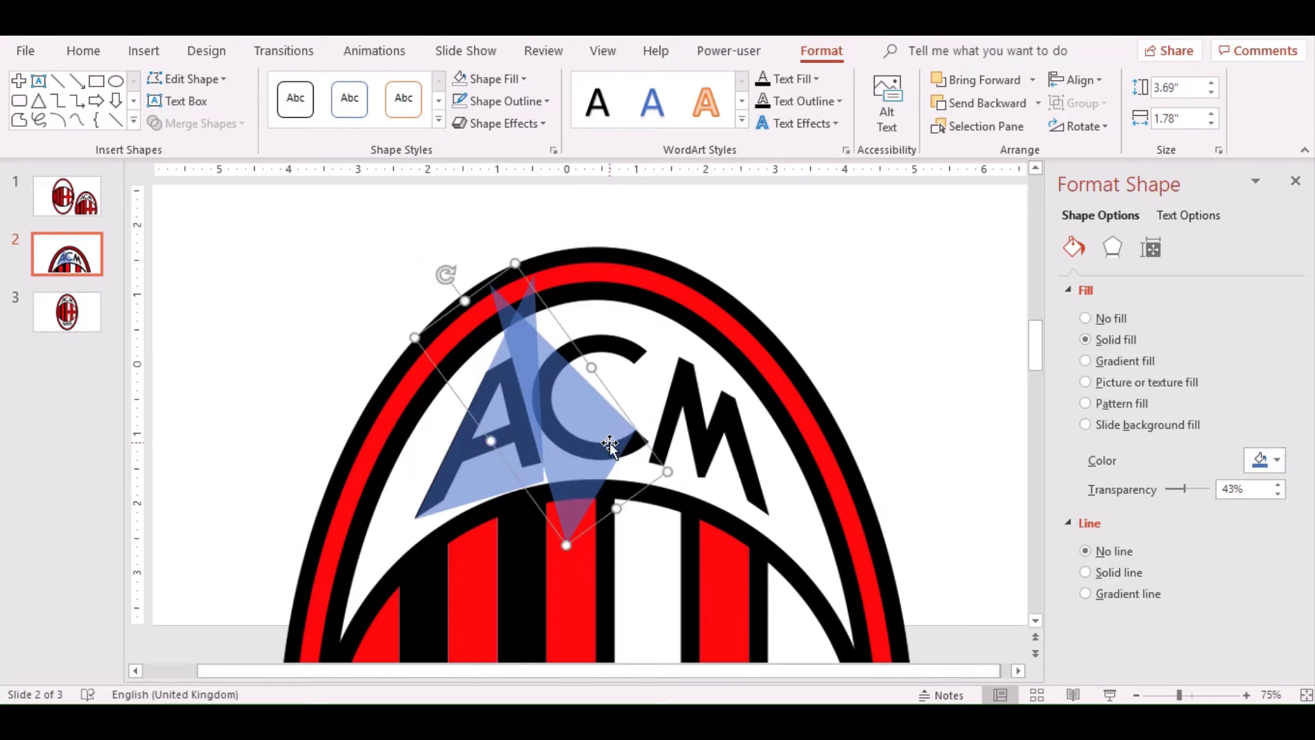
pyautogui.hotkey('ctrl', 'c')
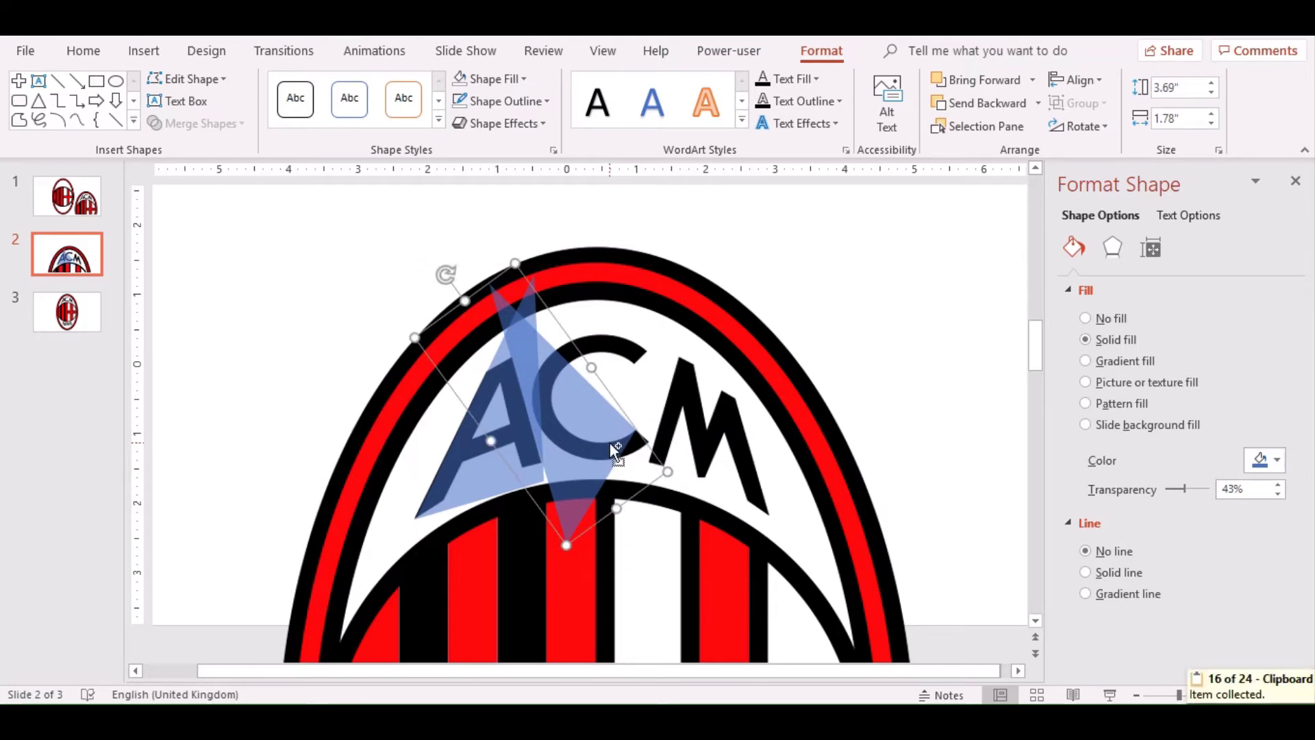
pyautogui.hotkey('ctrl', 'v')
pyautogui.moveTo(452, 282); pyautogui.dragTo(656, 322)
pyautogui.moveTo(600, 431); pyautogui.dragTo(610, 463)
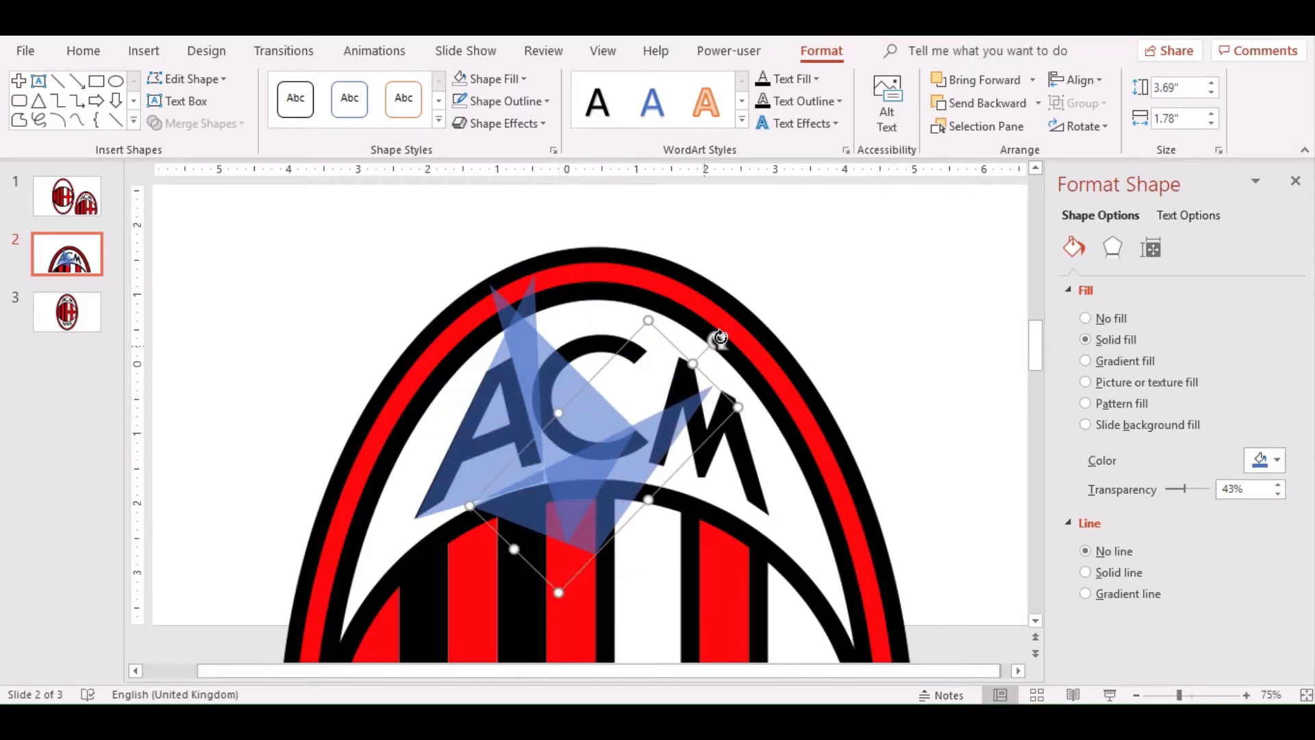
pyautogui.moveTo(716, 339); pyautogui.dragTo(739, 370)
pyautogui.moveTo(596, 473); pyautogui.dragTo(588, 490)
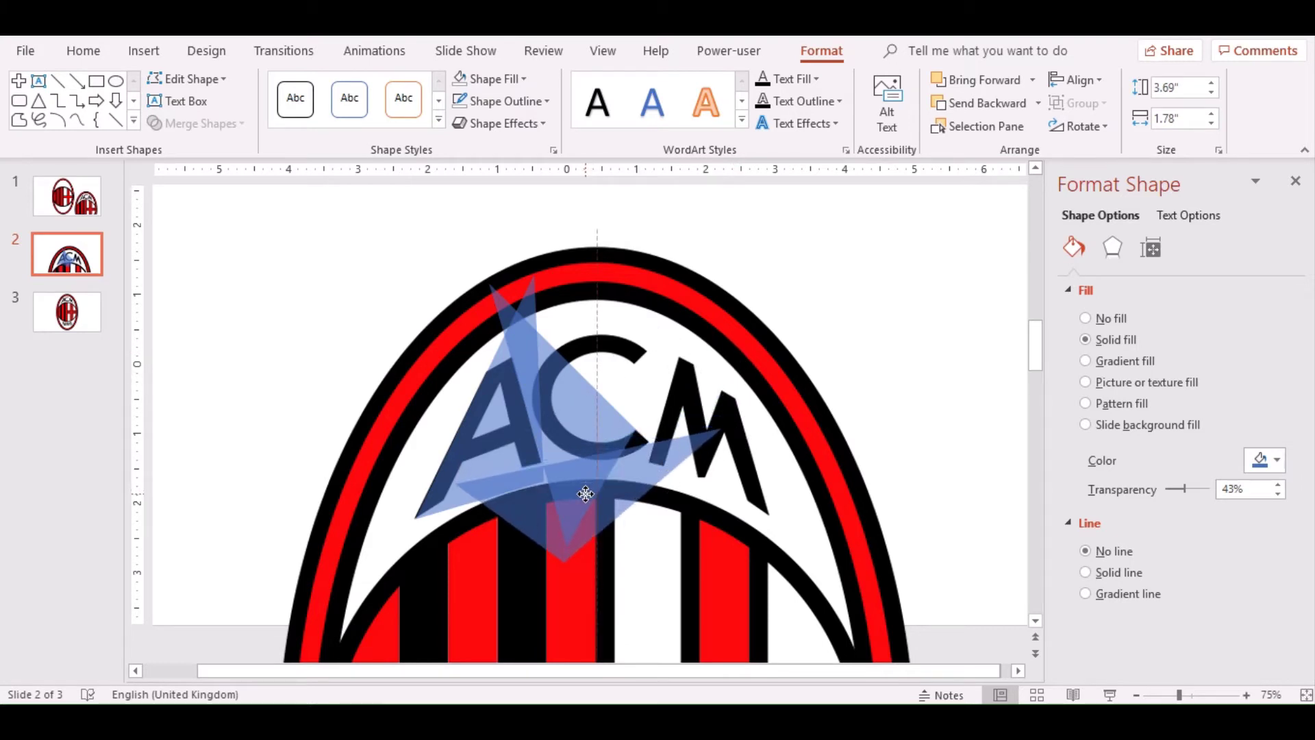
pyautogui.moveTo(587, 489); pyautogui.dragTo(587, 490)
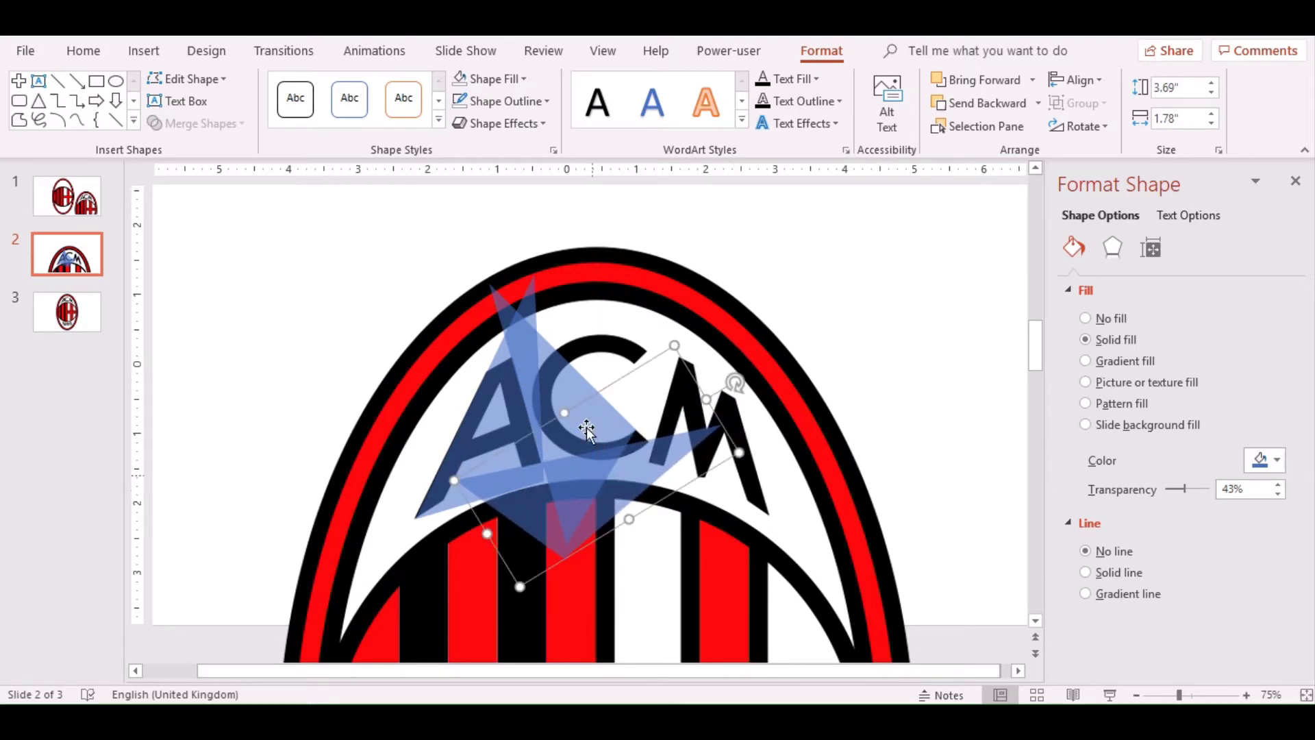
# Merge Shapes > Subtract the copies, then cut the resulting swoosh out of the A triangle.
pyautogui.click(509, 392)
pyautogui.keyDown('ctrl'); pyautogui.click(582, 385); pyautogui.keyUp('ctrl')
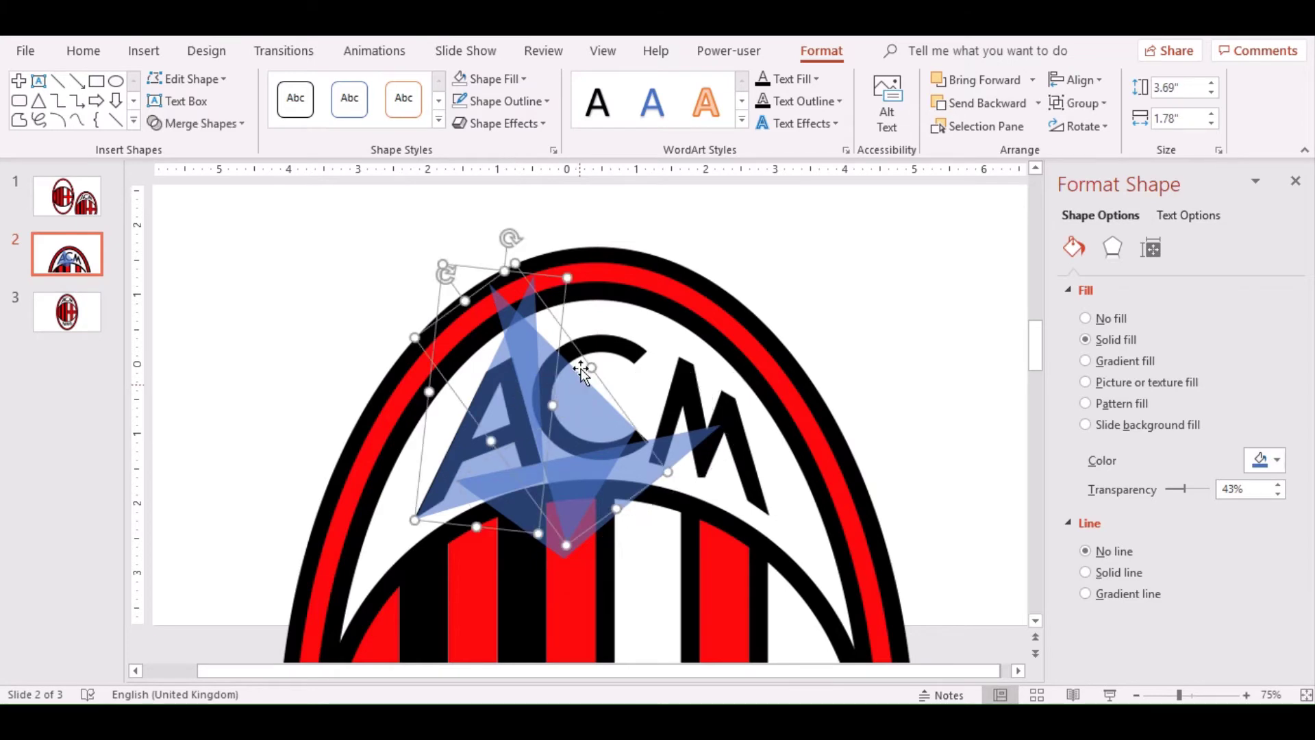
pyautogui.click(240, 125)
pyautogui.click(219, 242)
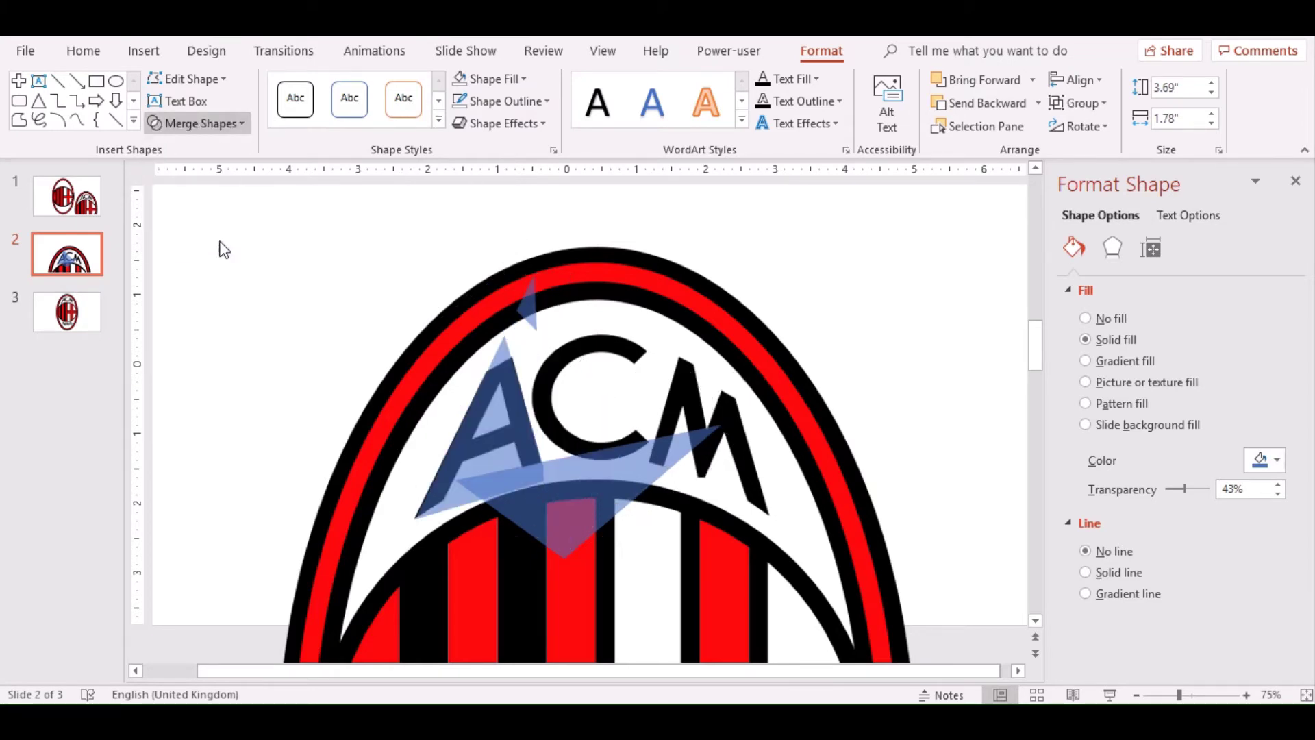
pyautogui.click(584, 448)
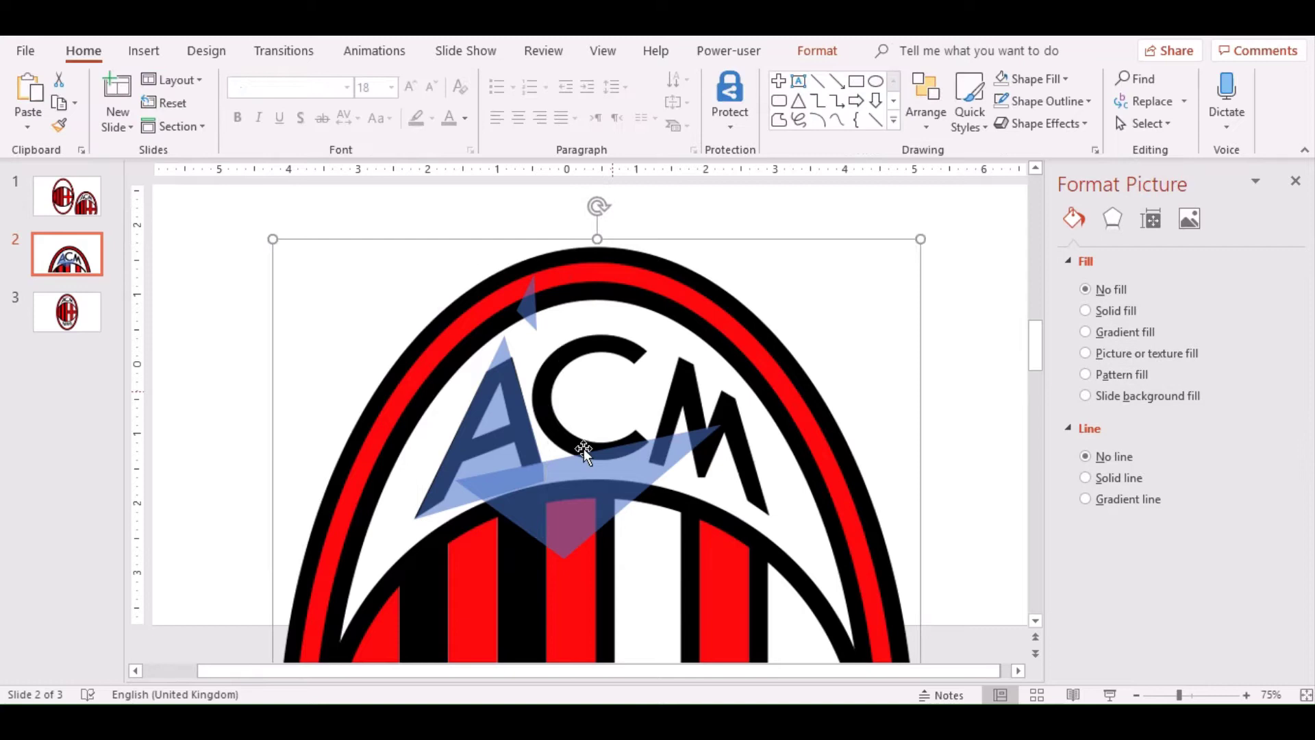
pyautogui.click(520, 441)
pyautogui.keyDown('ctrl'); pyautogui.click(586, 486); pyautogui.keyUp('ctrl')
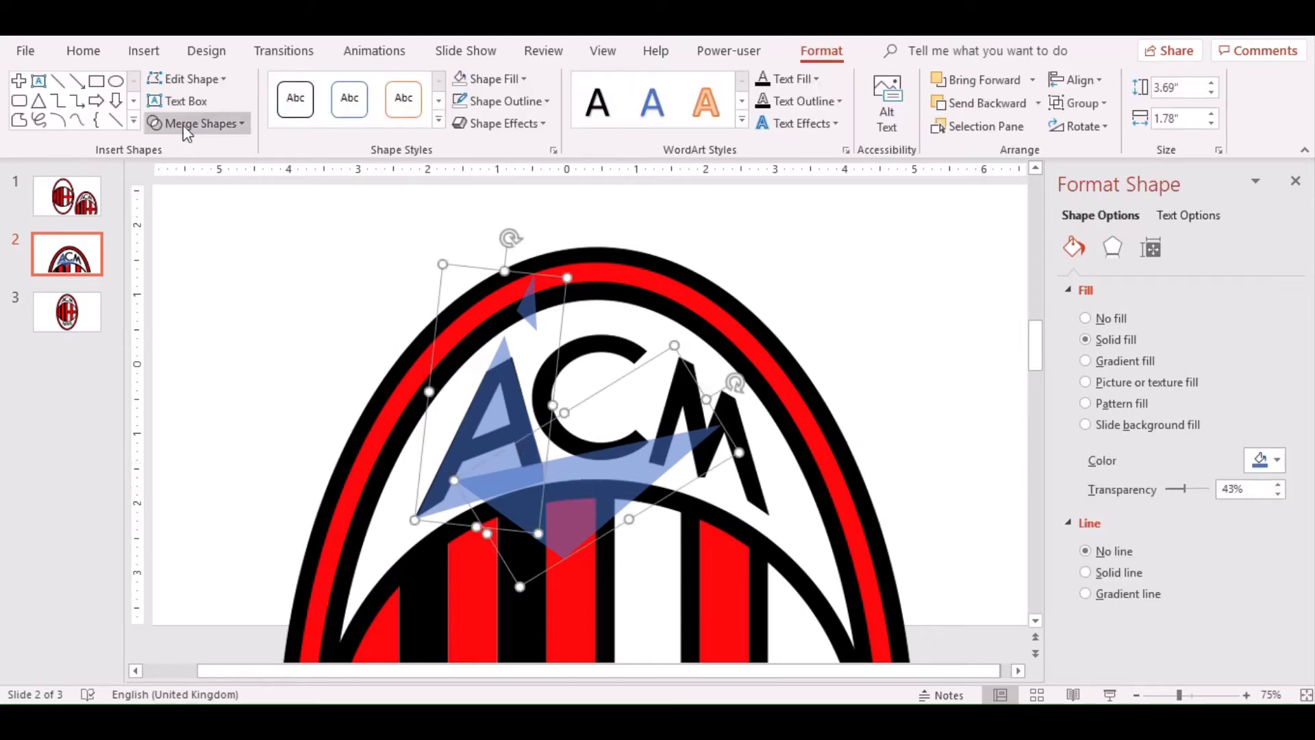
pyautogui.click(195, 123)
pyautogui.click(206, 241)
pyautogui.click(537, 335)
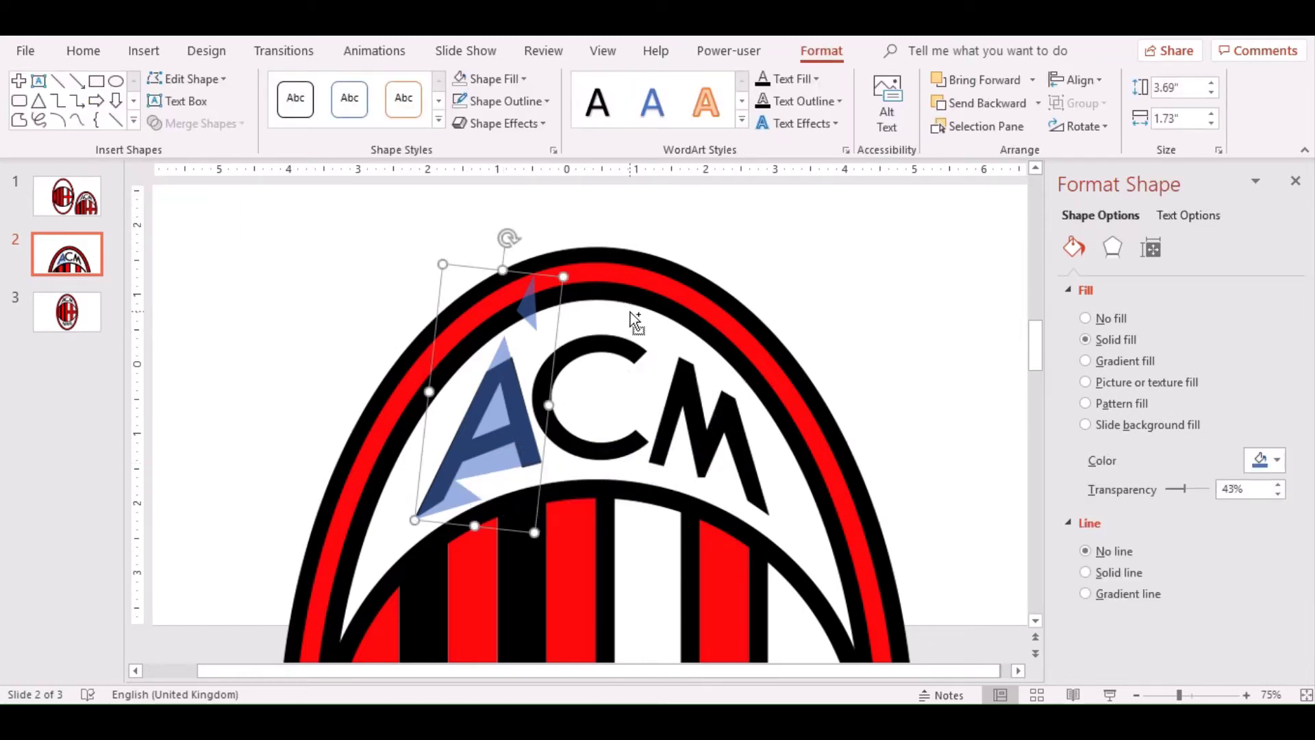
# Paste another blue triangle, enlarge it to 2.97" tall, and tilt it against the A's left side.
pyautogui.hotkey('ctrl', 'v')
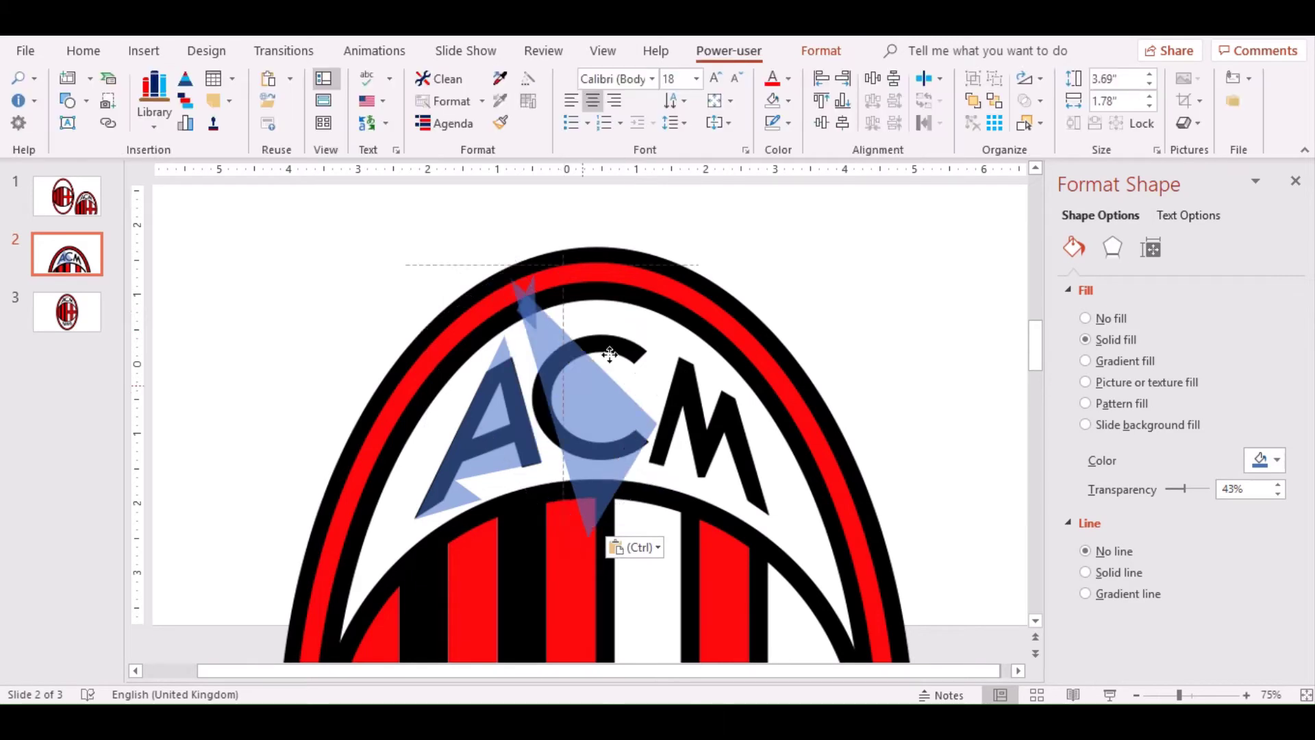
pyautogui.moveTo(567, 401); pyautogui.dragTo(670, 338)
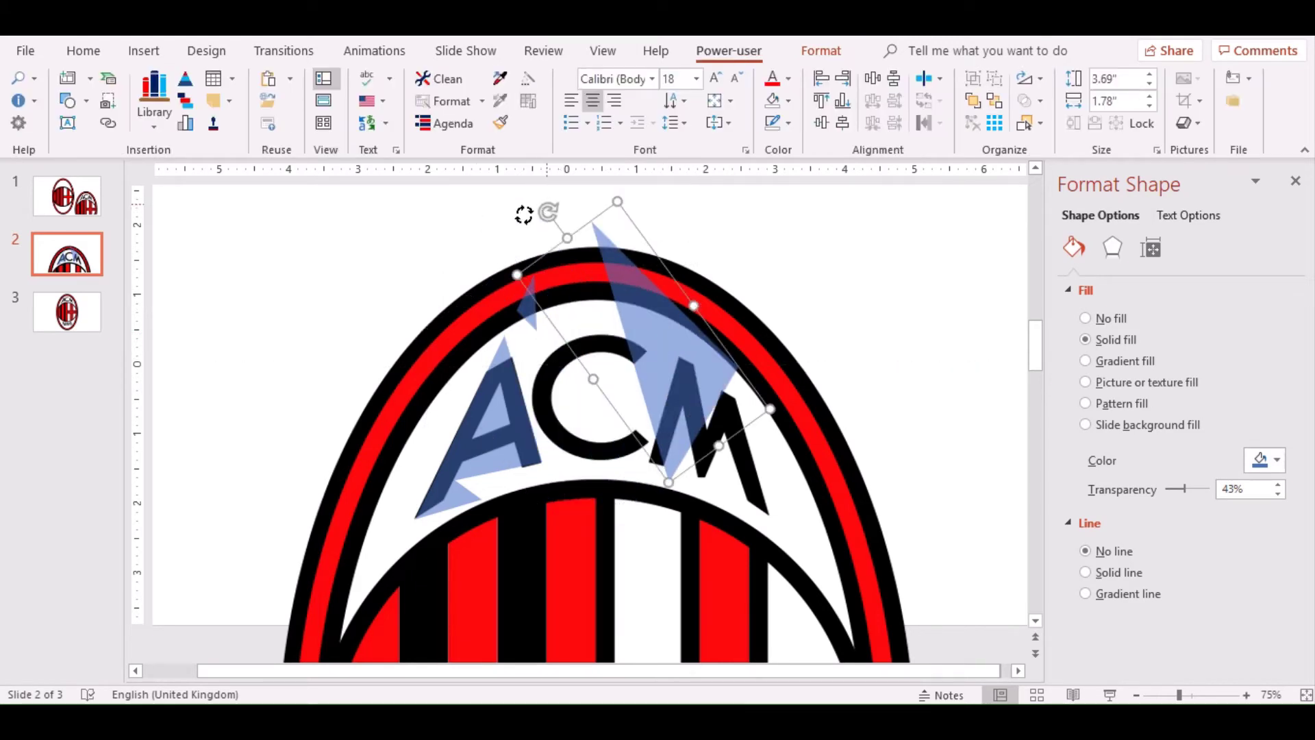
pyautogui.moveTo(524, 215); pyautogui.dragTo(447, 516)
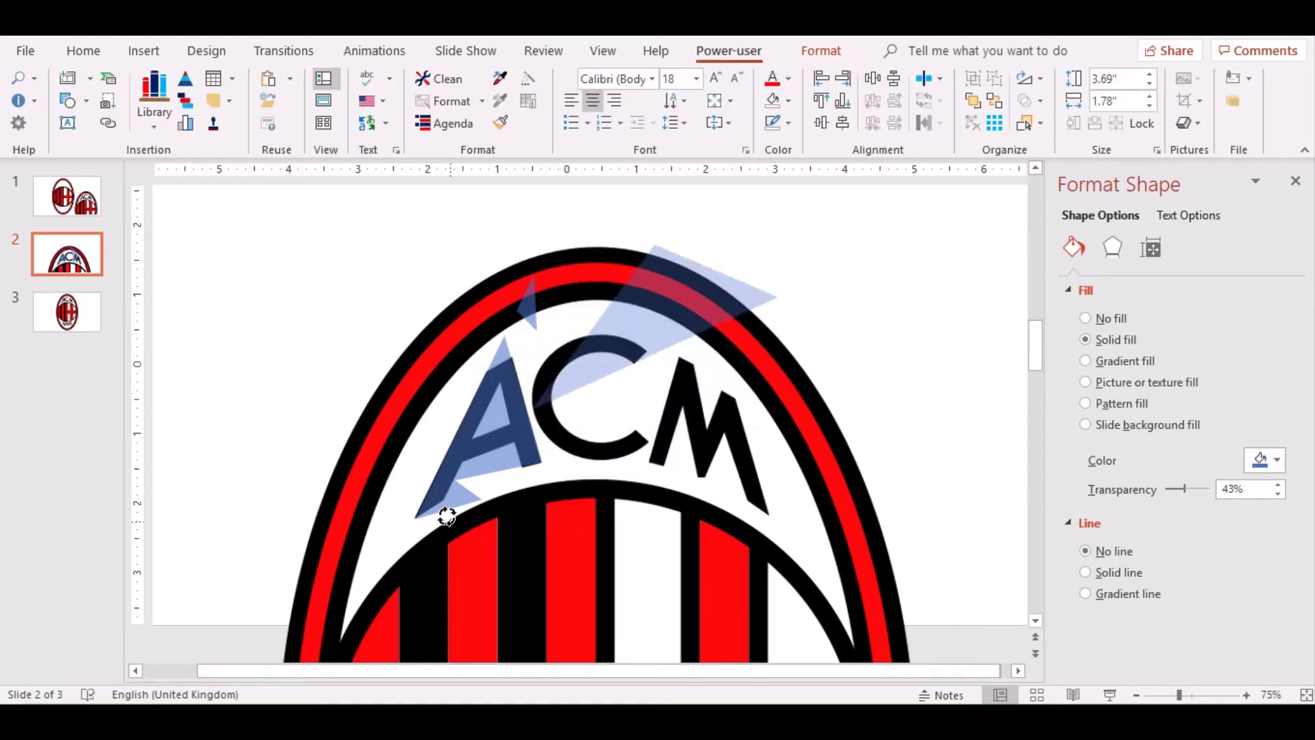
pyautogui.moveTo(671, 304); pyautogui.dragTo(535, 307)
pyautogui.moveTo(458, 296); pyautogui.dragTo(404, 235)
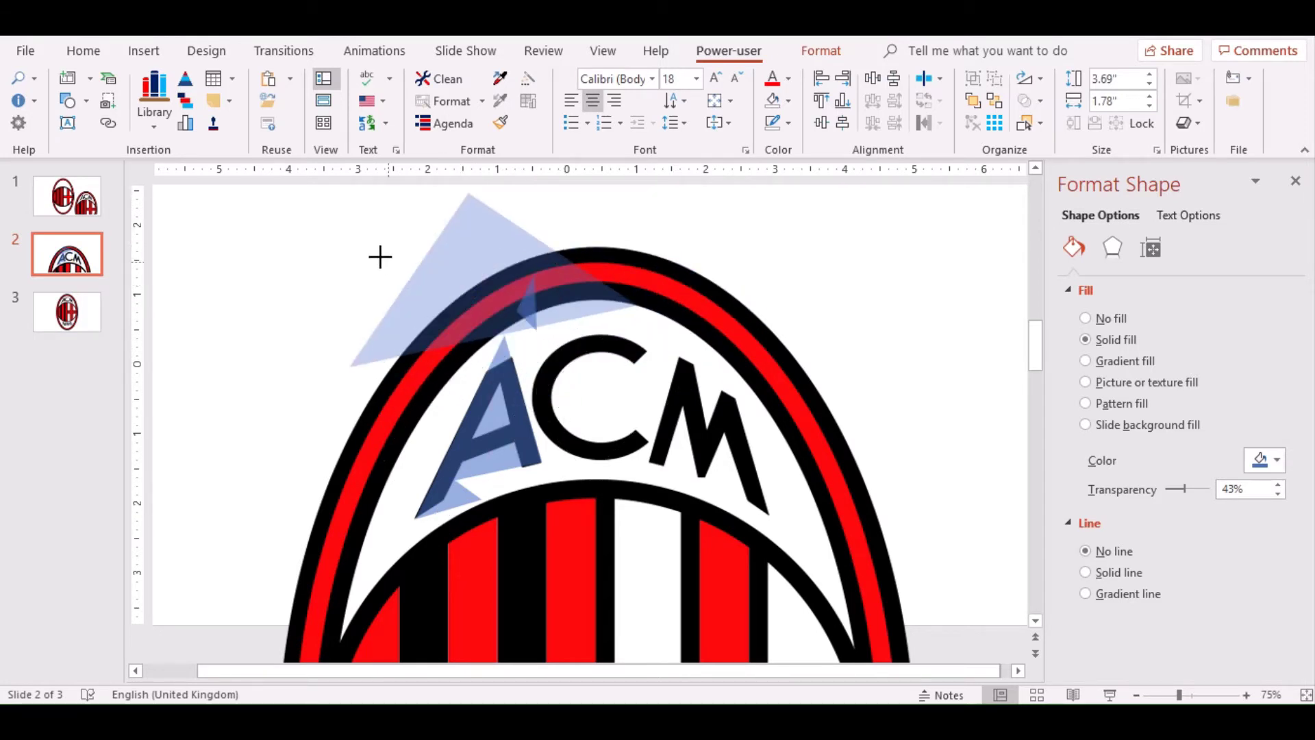
pyautogui.moveTo(352, 421); pyautogui.dragTo(386, 452)
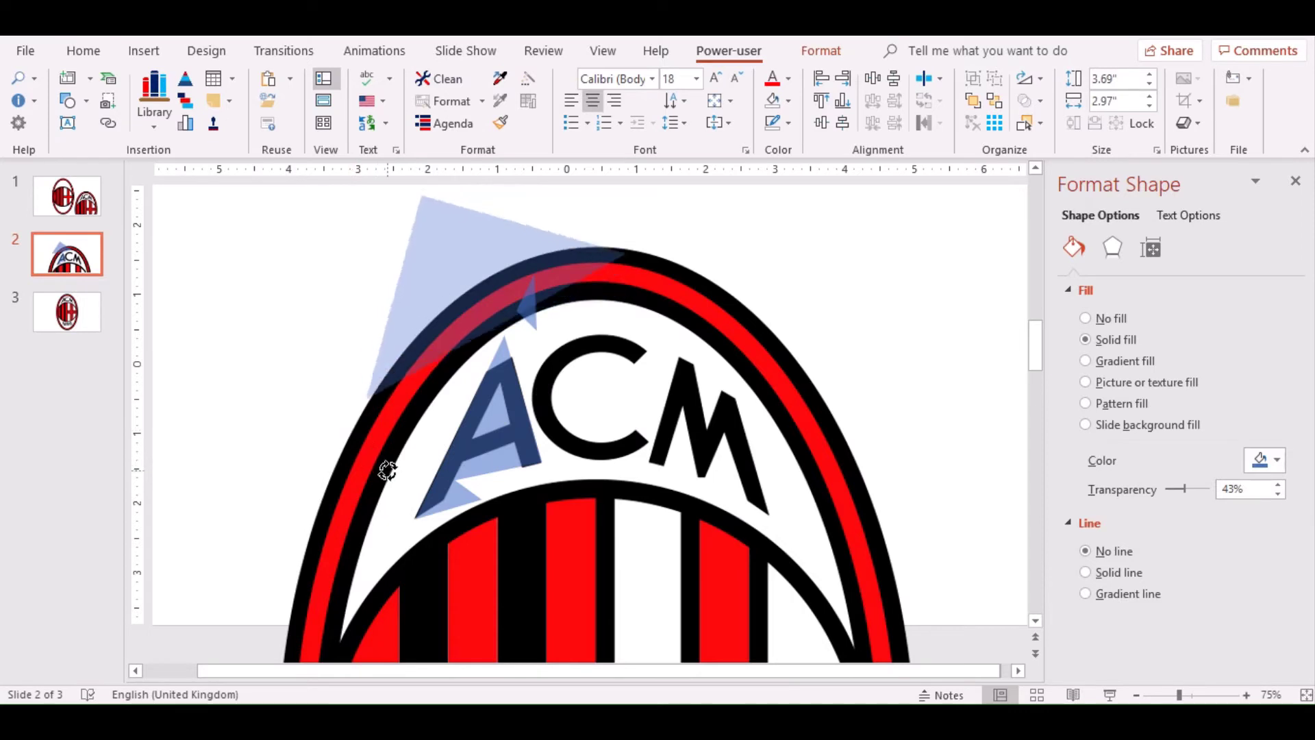
pyautogui.moveTo(452, 329); pyautogui.dragTo(459, 360)
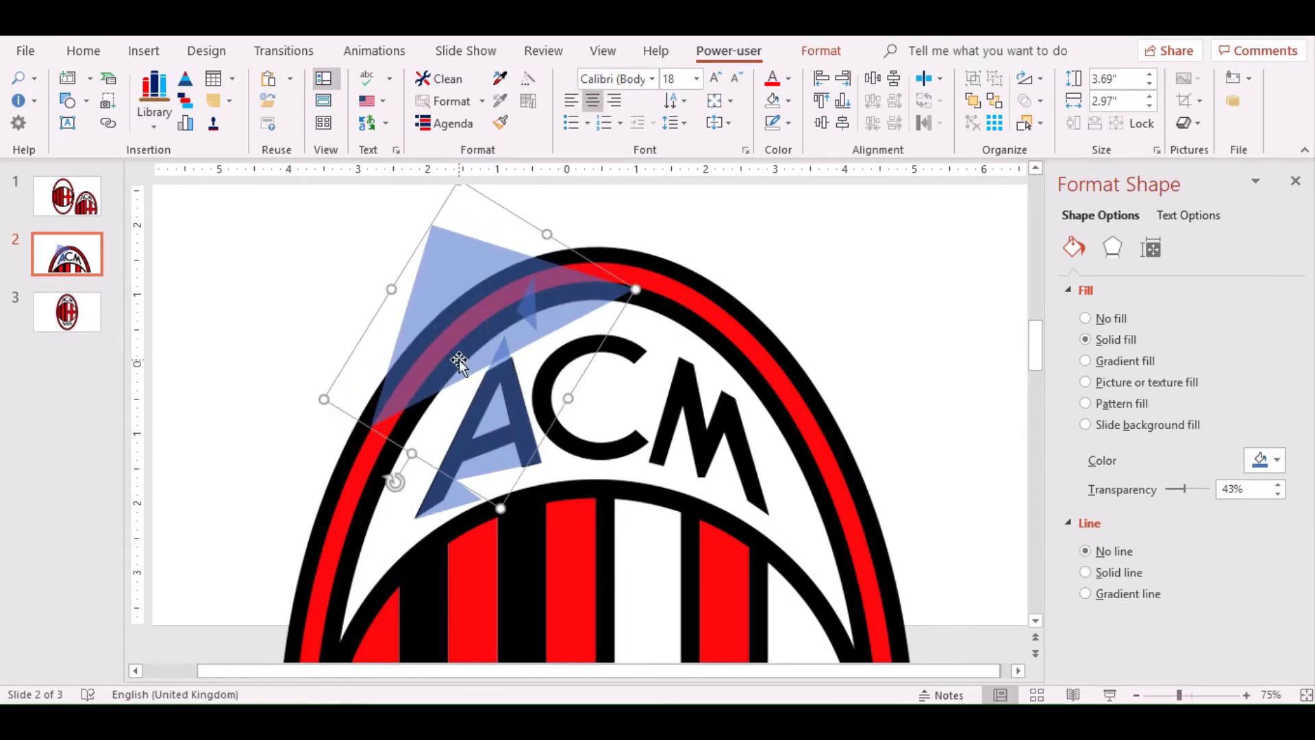
pyautogui.press('Down')
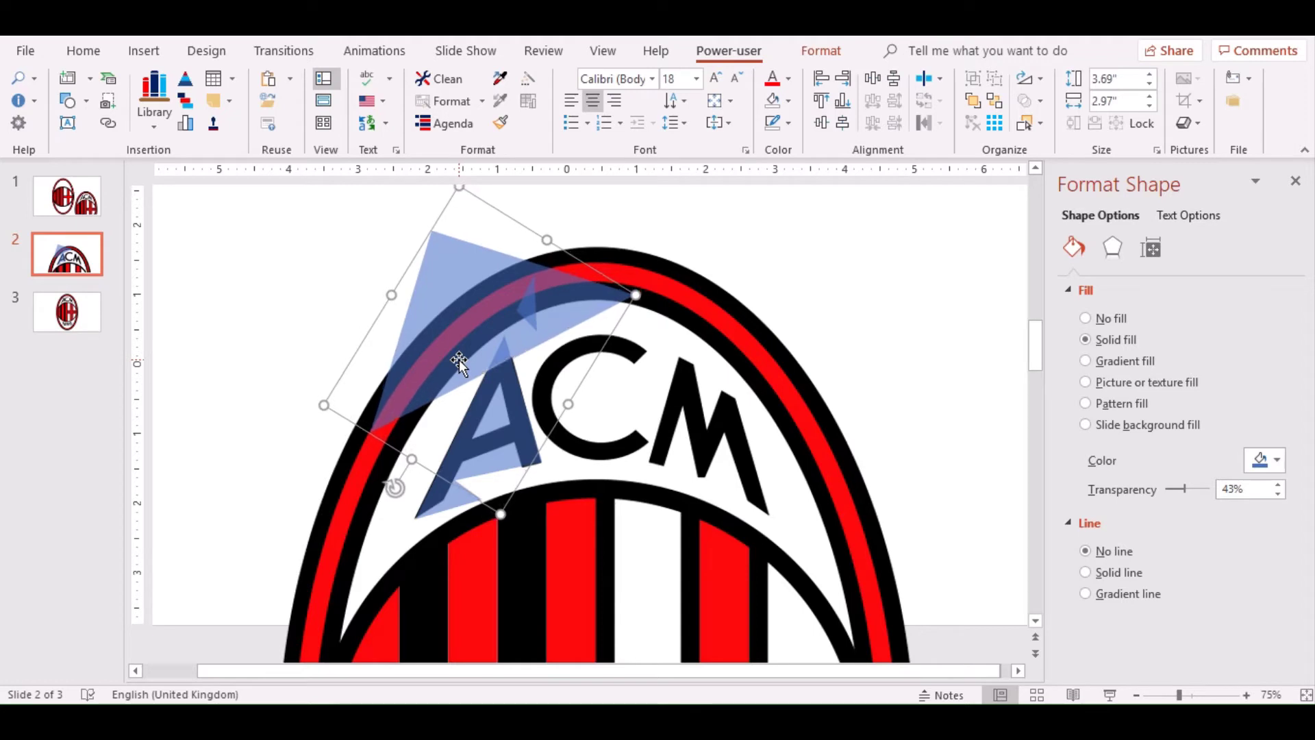
# Select the A shape together with the large triangle for a Merge Shapes operation.
pyautogui.click(508, 380)
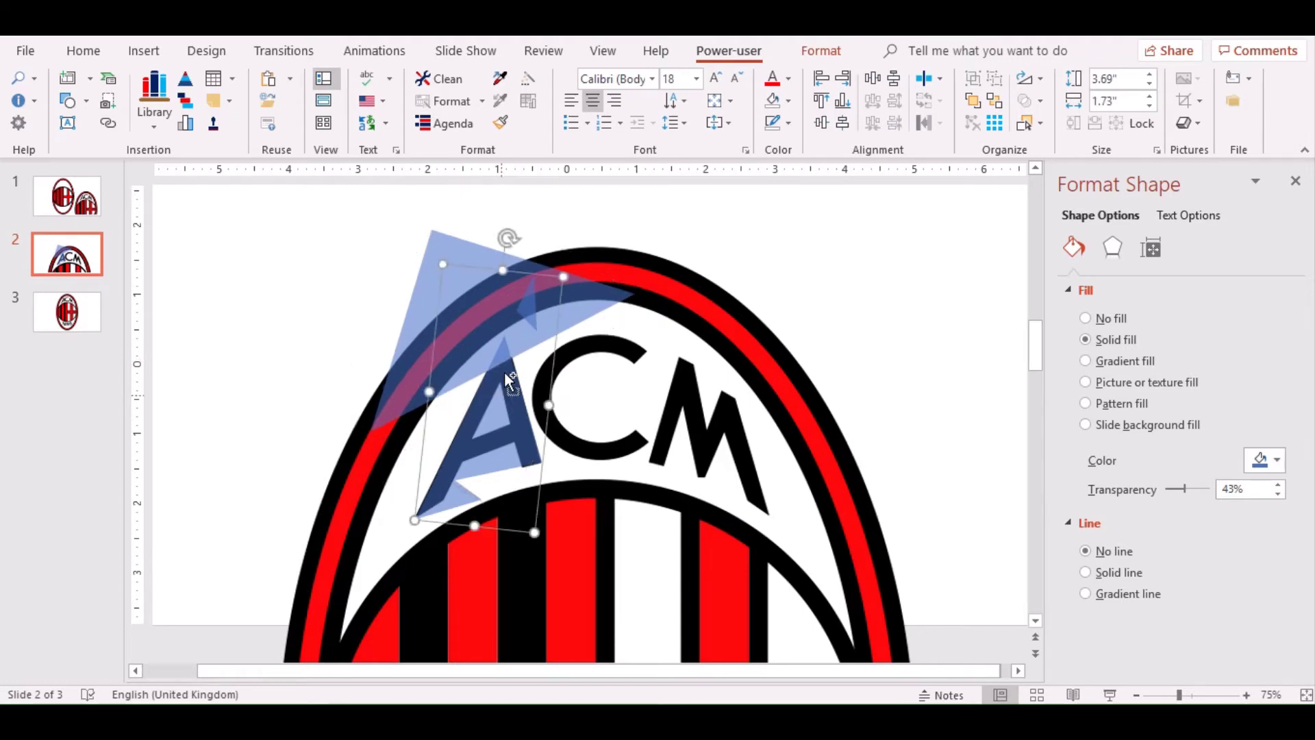
pyautogui.keyDown('shift'); pyautogui.click(466, 285); pyautogui.keyUp('shift')
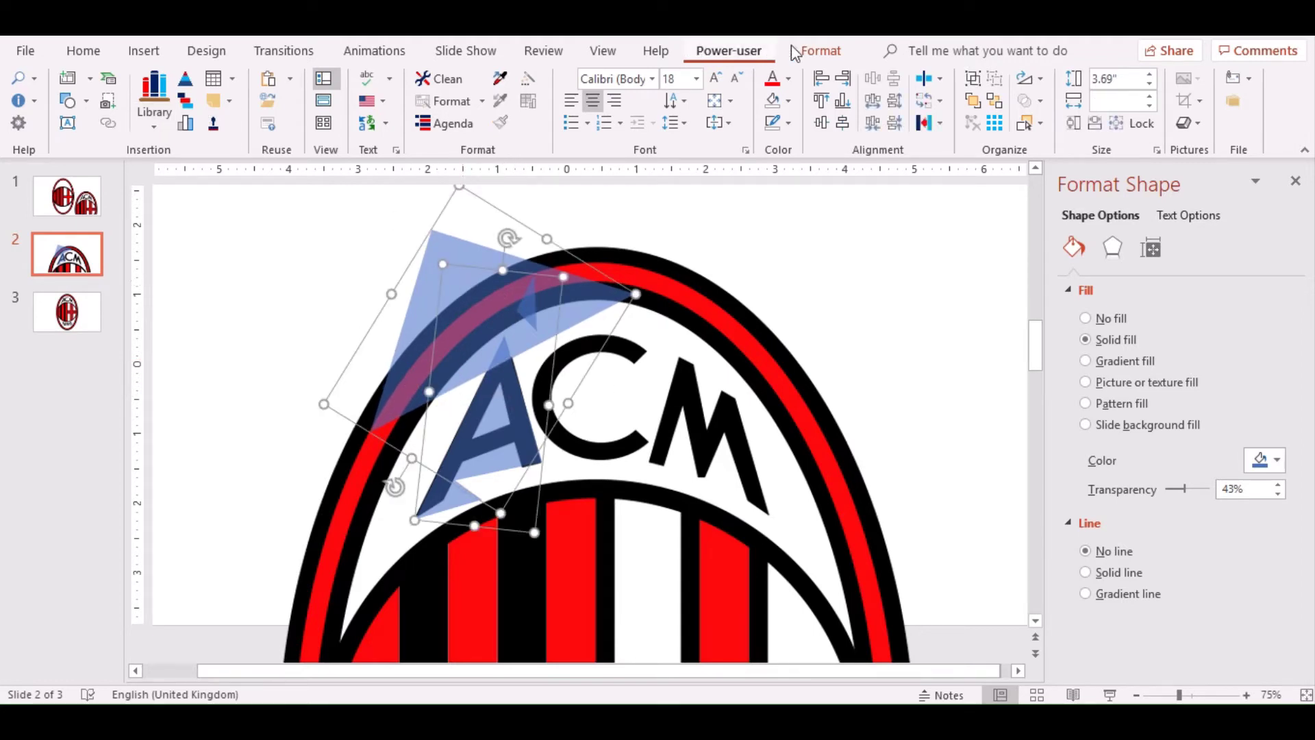
pyautogui.click(821, 51)
pyautogui.click(198, 123)
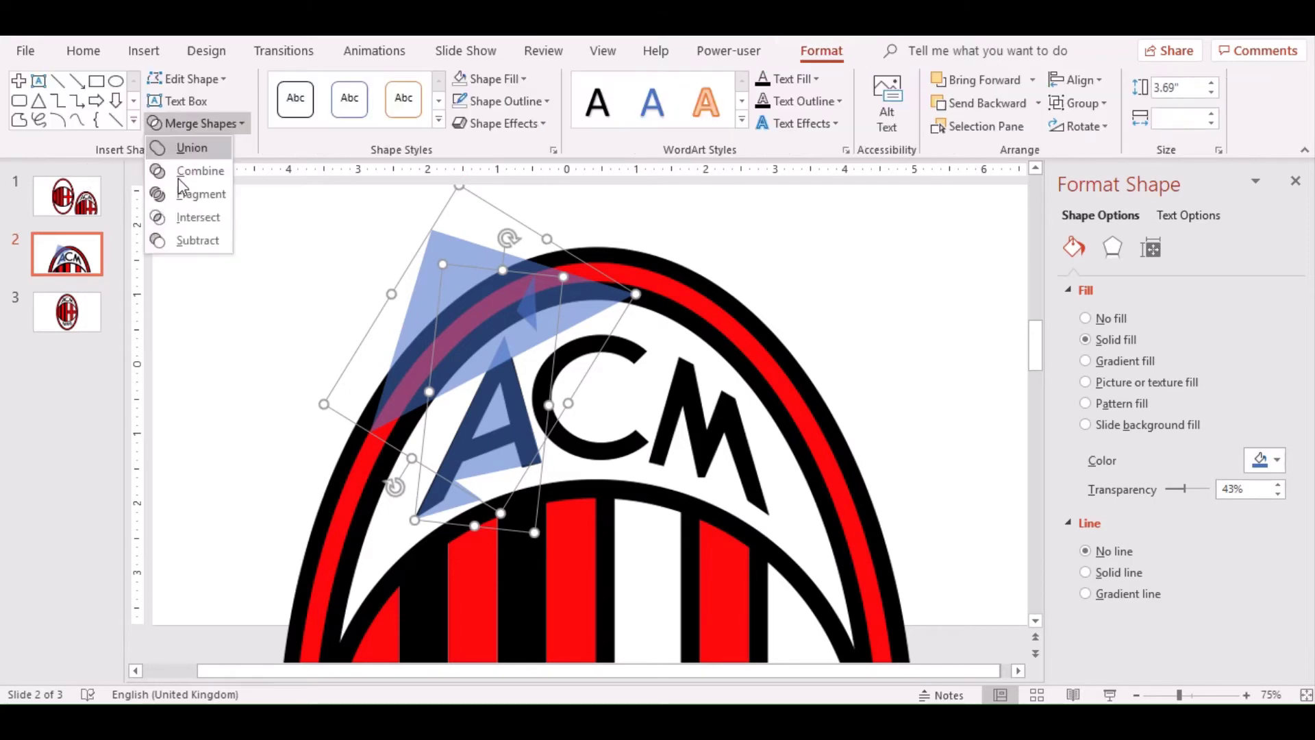
# Subtract the large triangle from the A shape to trim it to the letter.
pyautogui.click(183, 240)
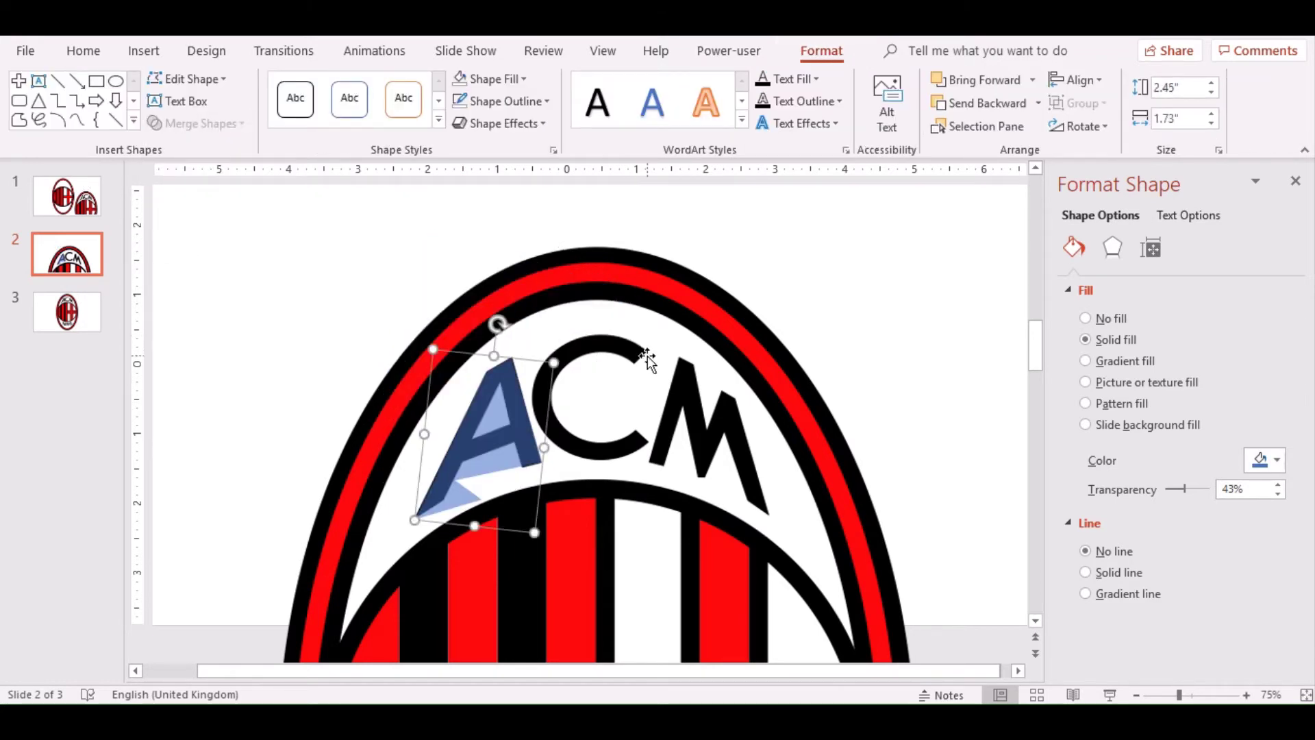
pyautogui.click(182, 80)
pyautogui.click(379, 275)
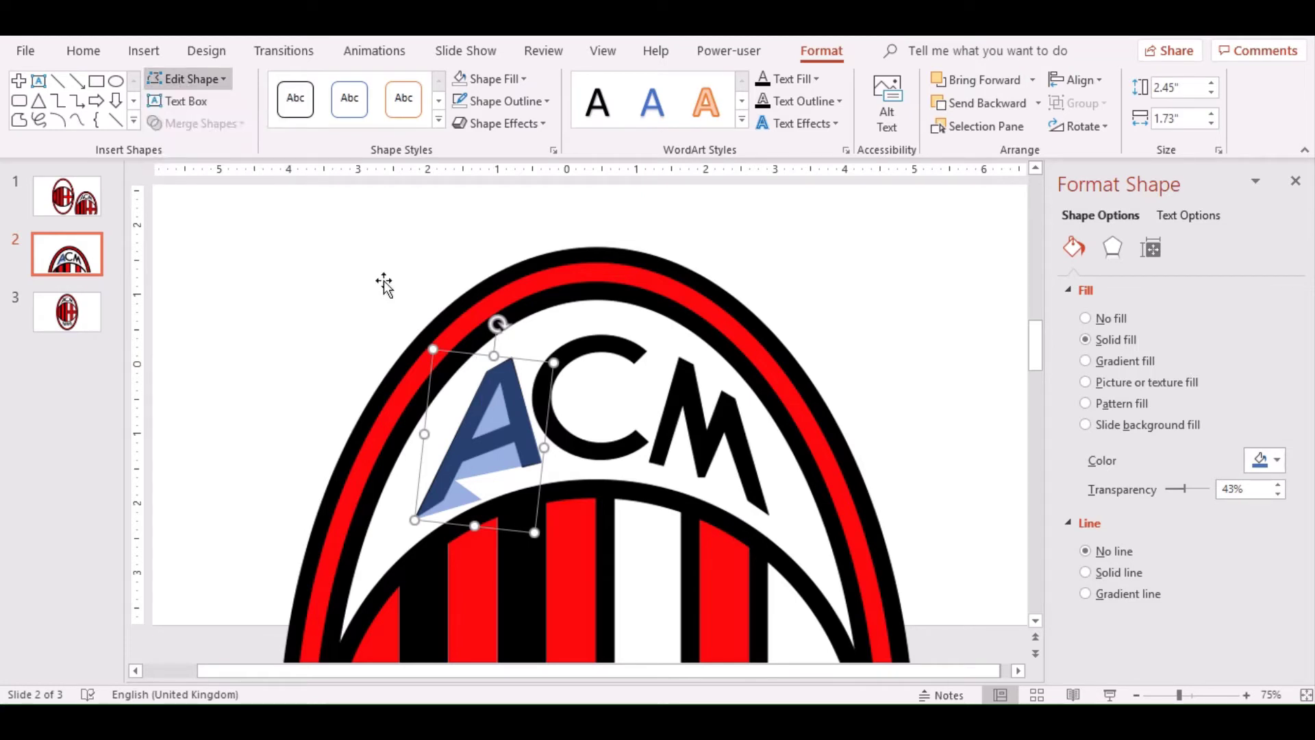
pyautogui.click(258, 235)
# Paste a translucent triangle and place it across the C and M.
pyautogui.hotkey('ctrl', 'v')
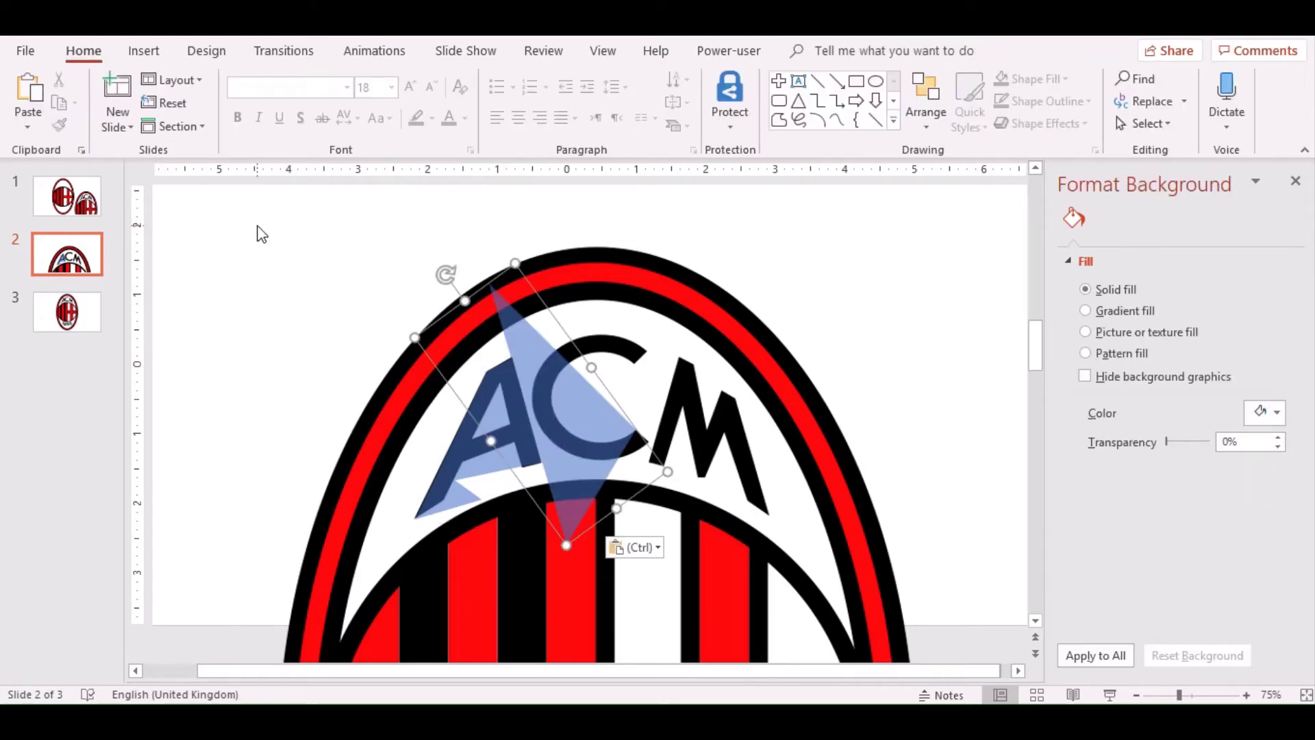
pyautogui.moveTo(514, 377); pyautogui.dragTo(760, 365)
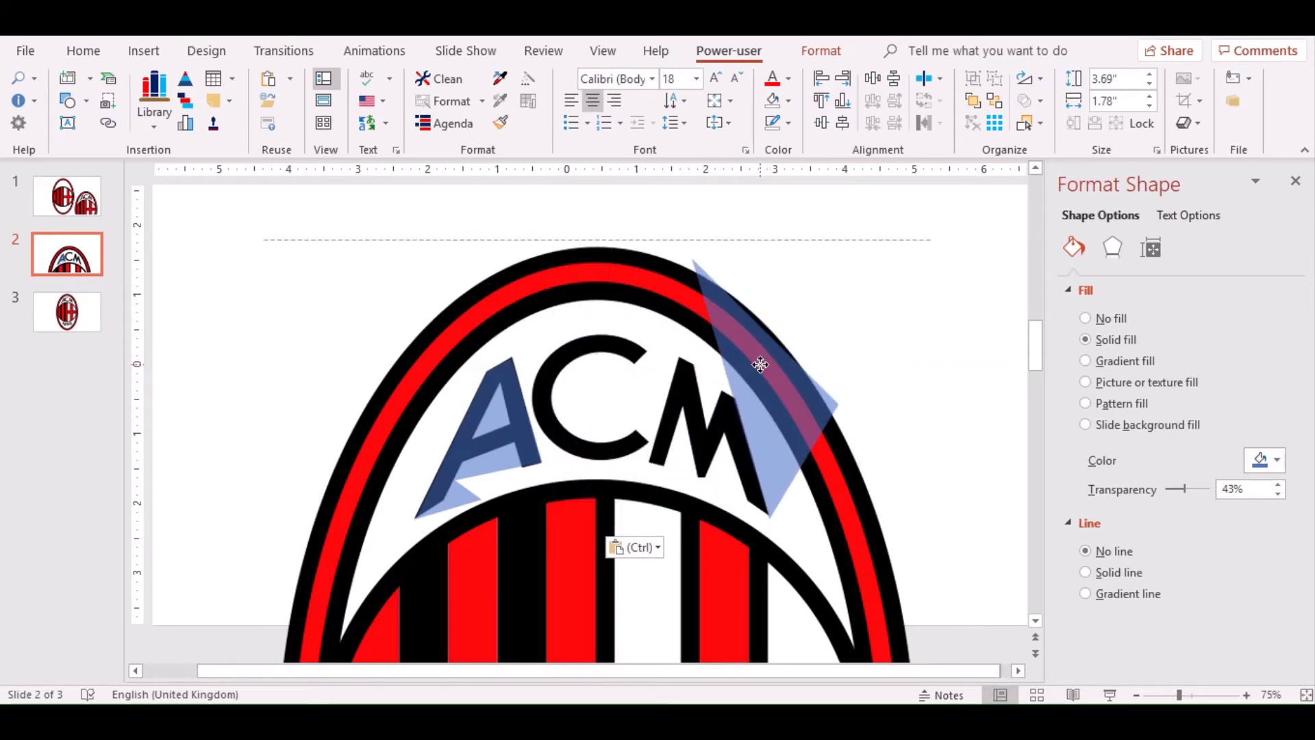
pyautogui.moveTo(760, 364); pyautogui.dragTo(624, 334)
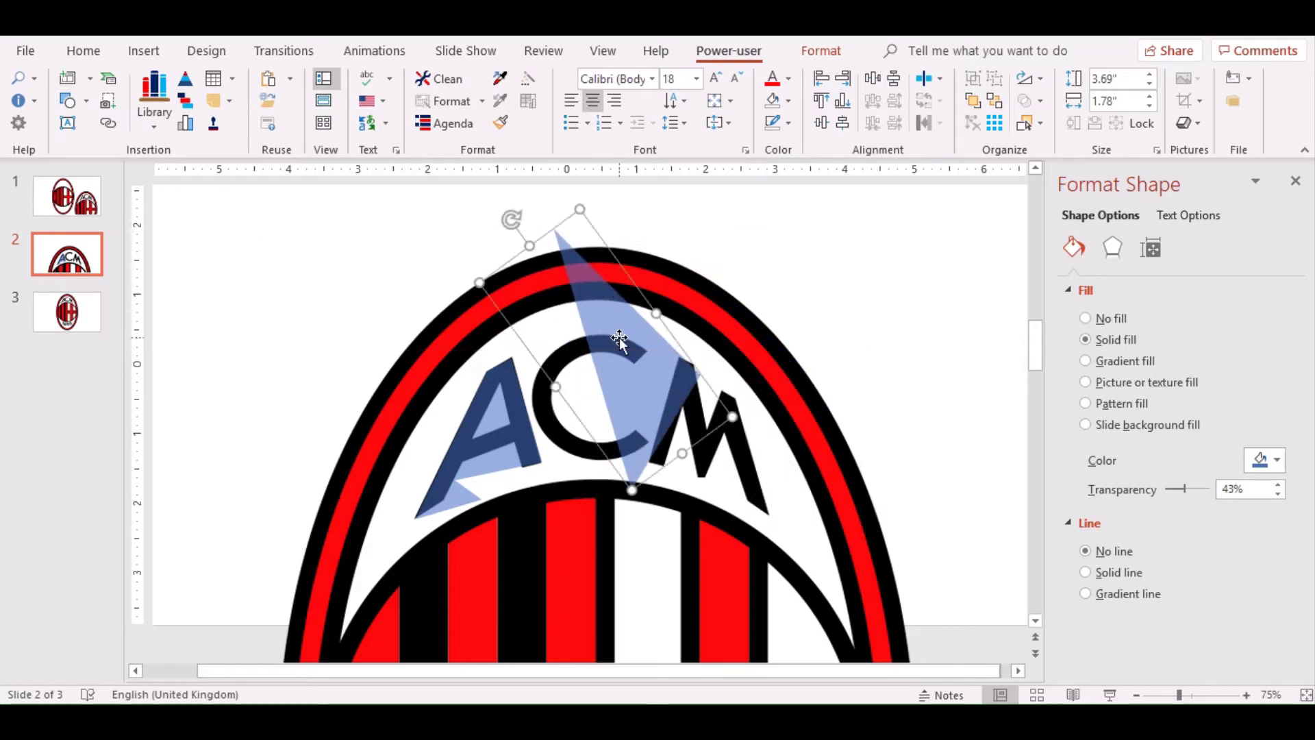
# Draw a small isosceles triangle inside the A and zoom in on it.
pyautogui.click(144, 51)
pyautogui.click(309, 99)
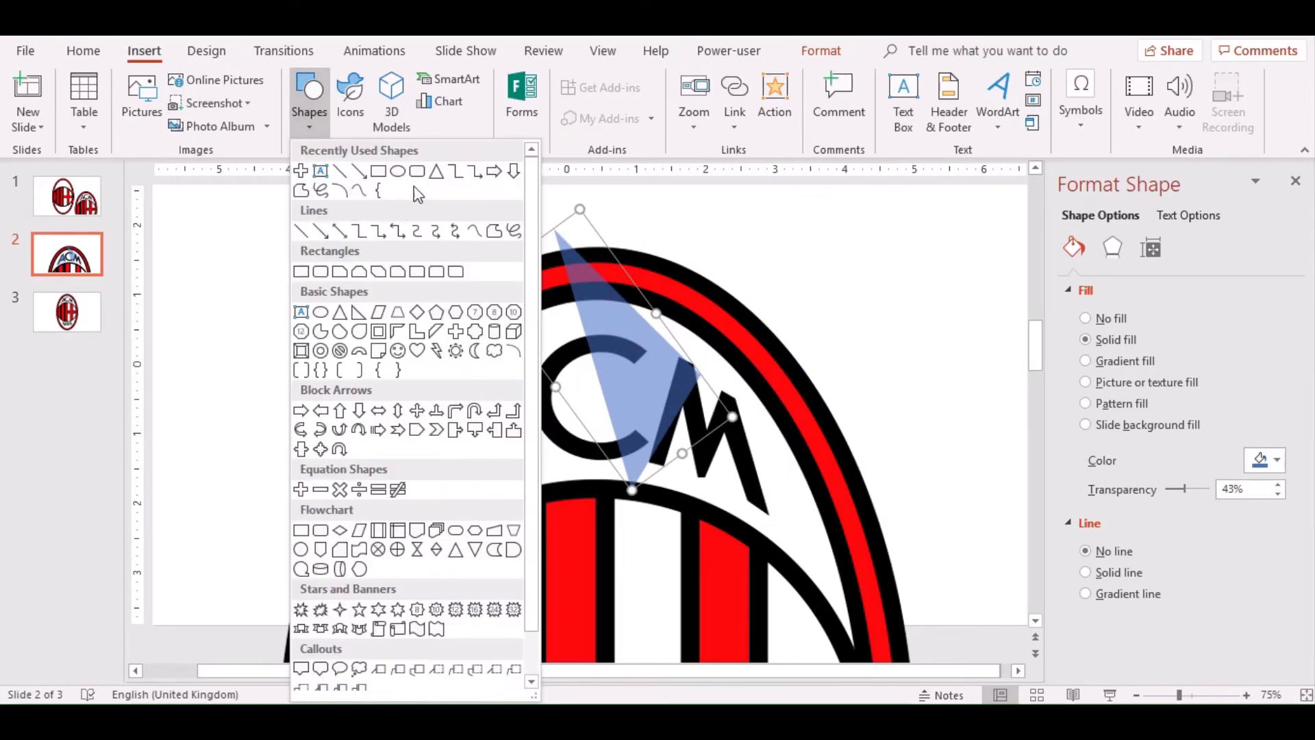
pyautogui.click(436, 177)
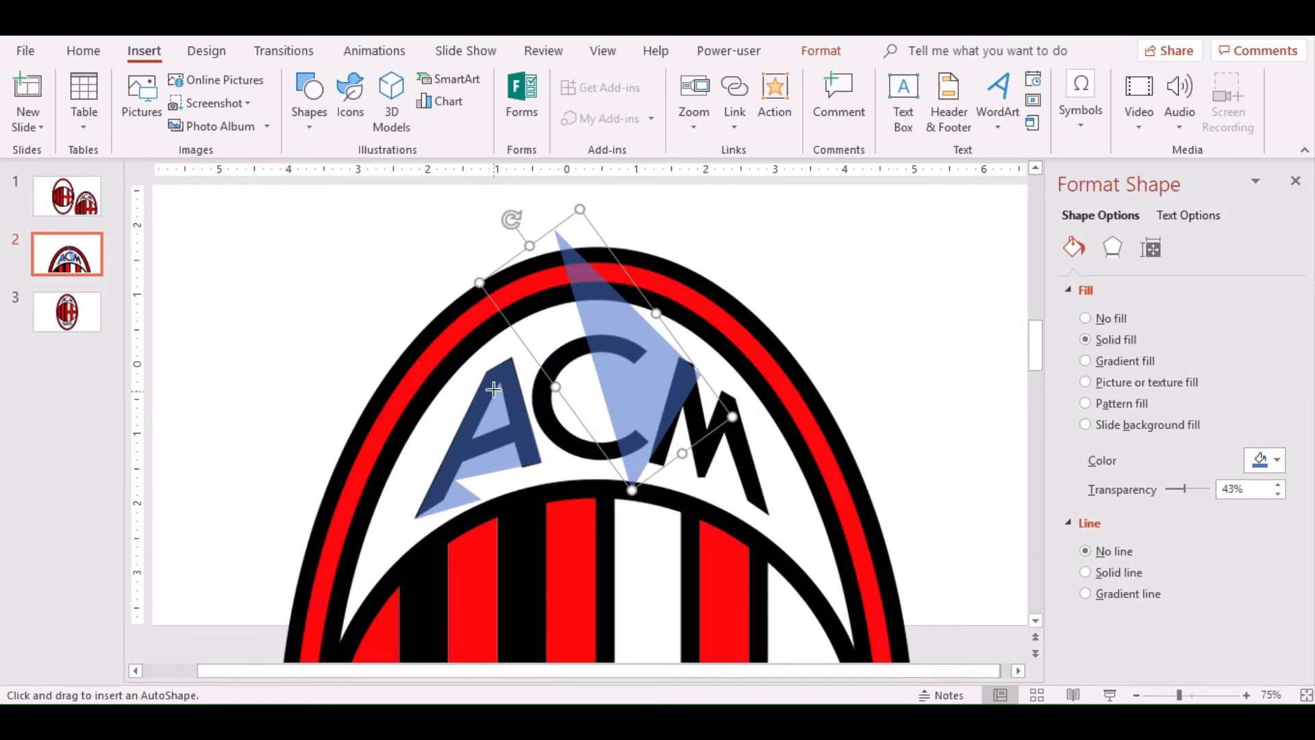
pyautogui.moveTo(473, 436); pyautogui.dragTo(519, 376)
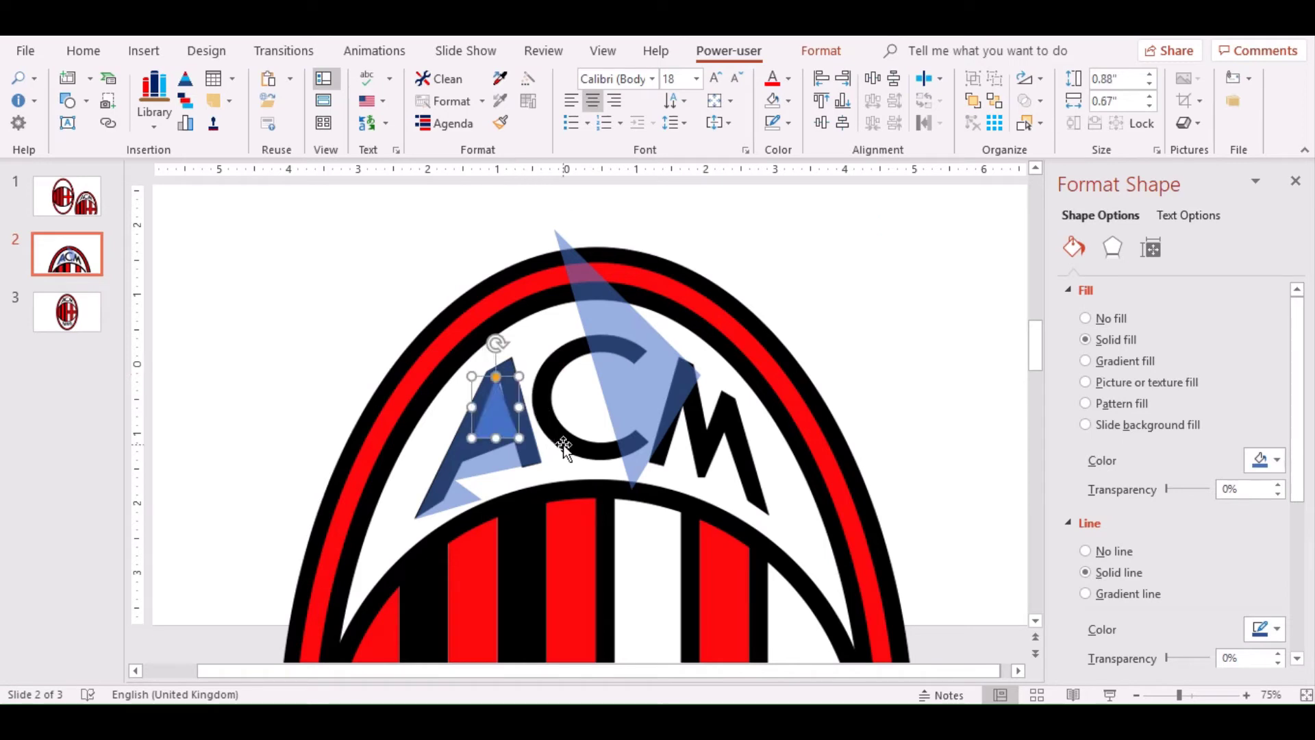
pyautogui.scroll(3, 563, 444)
pyautogui.scroll(2, 563, 444)
# Drag the small triangle's corners with Edit Points so it fits the A's inner hole.
pyautogui.click(796, 388)
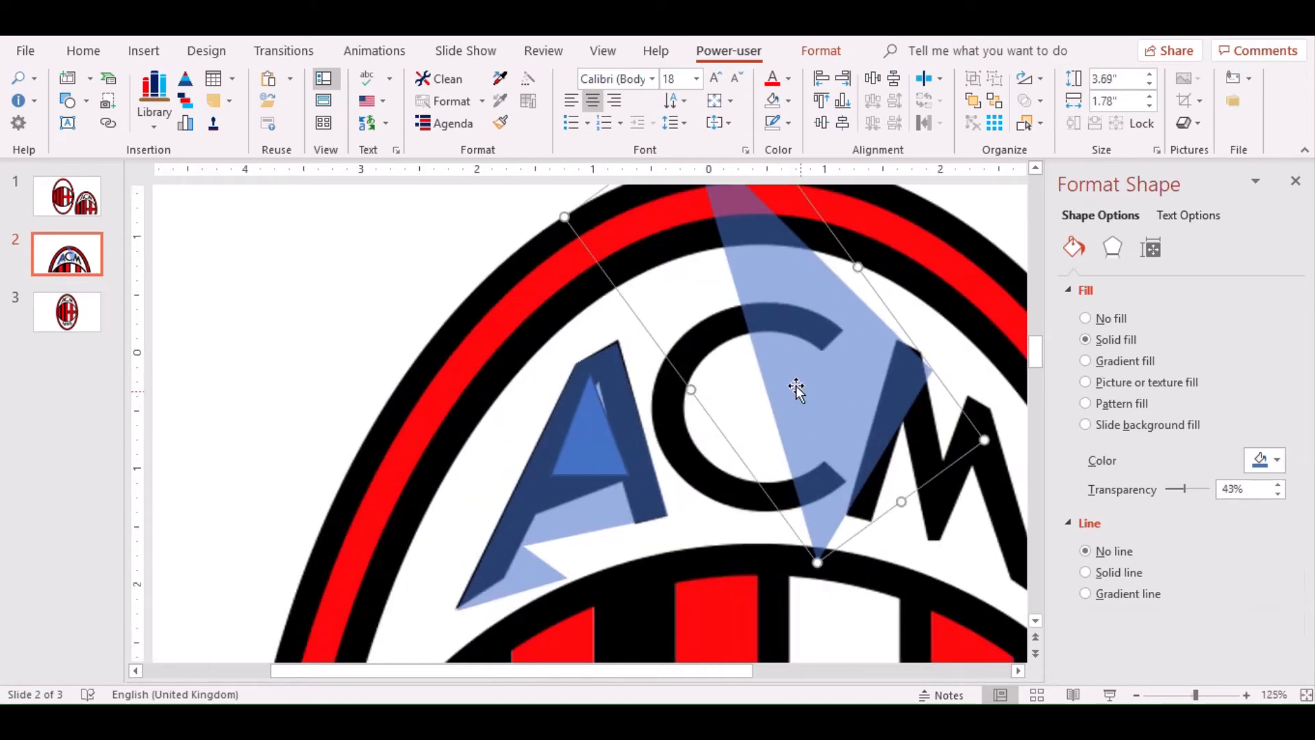
pyautogui.click(83, 51)
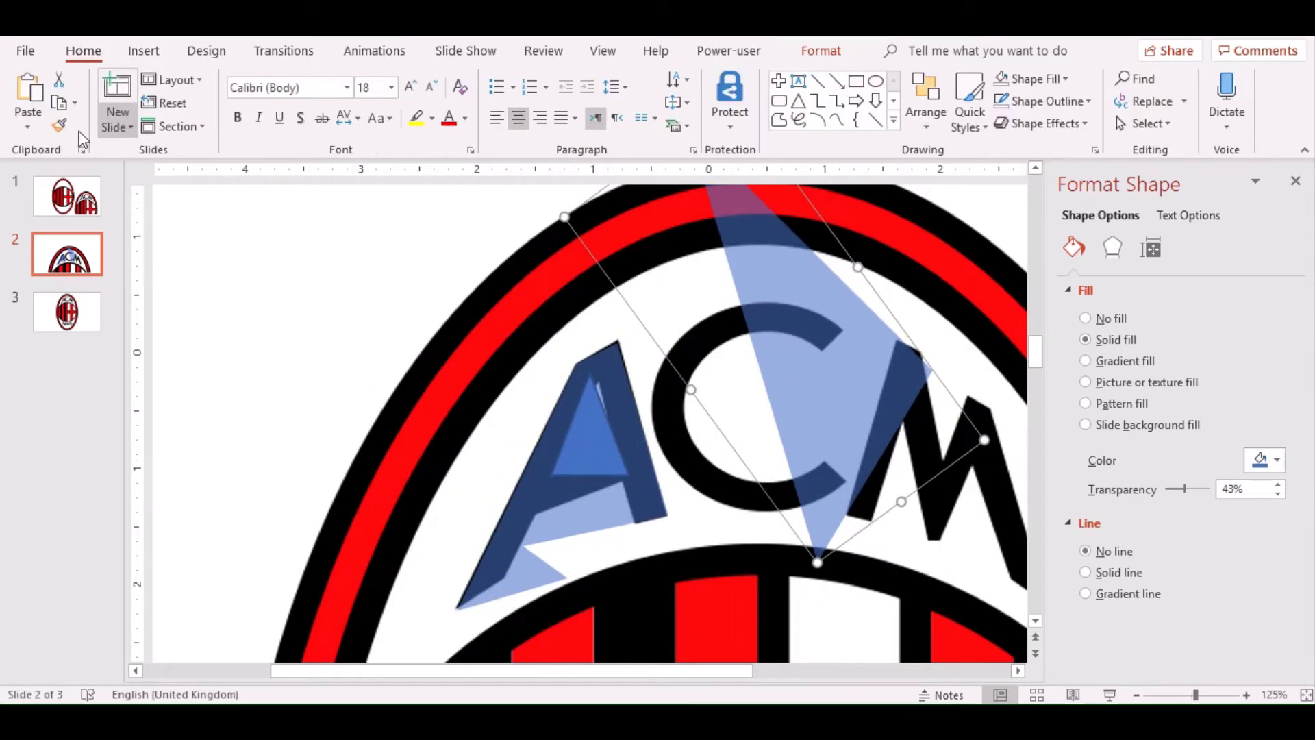
pyautogui.click(592, 464)
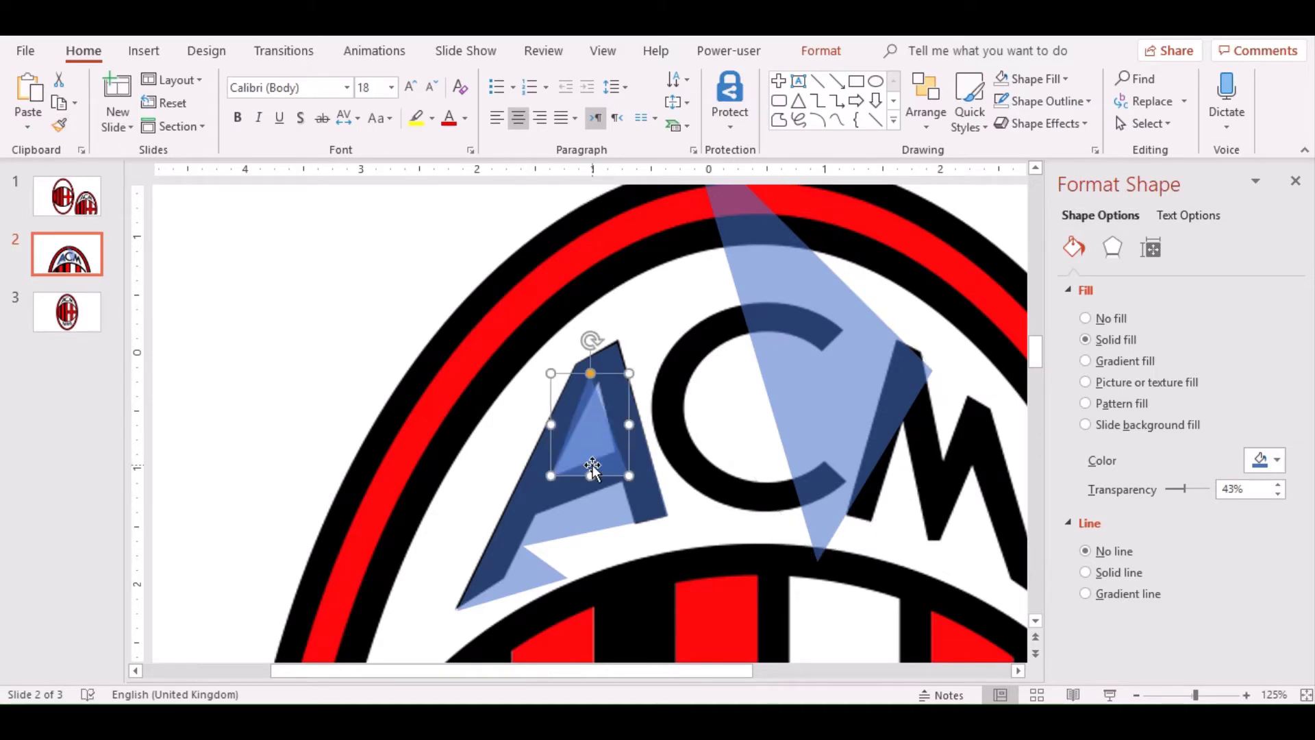
pyautogui.press('Escape')
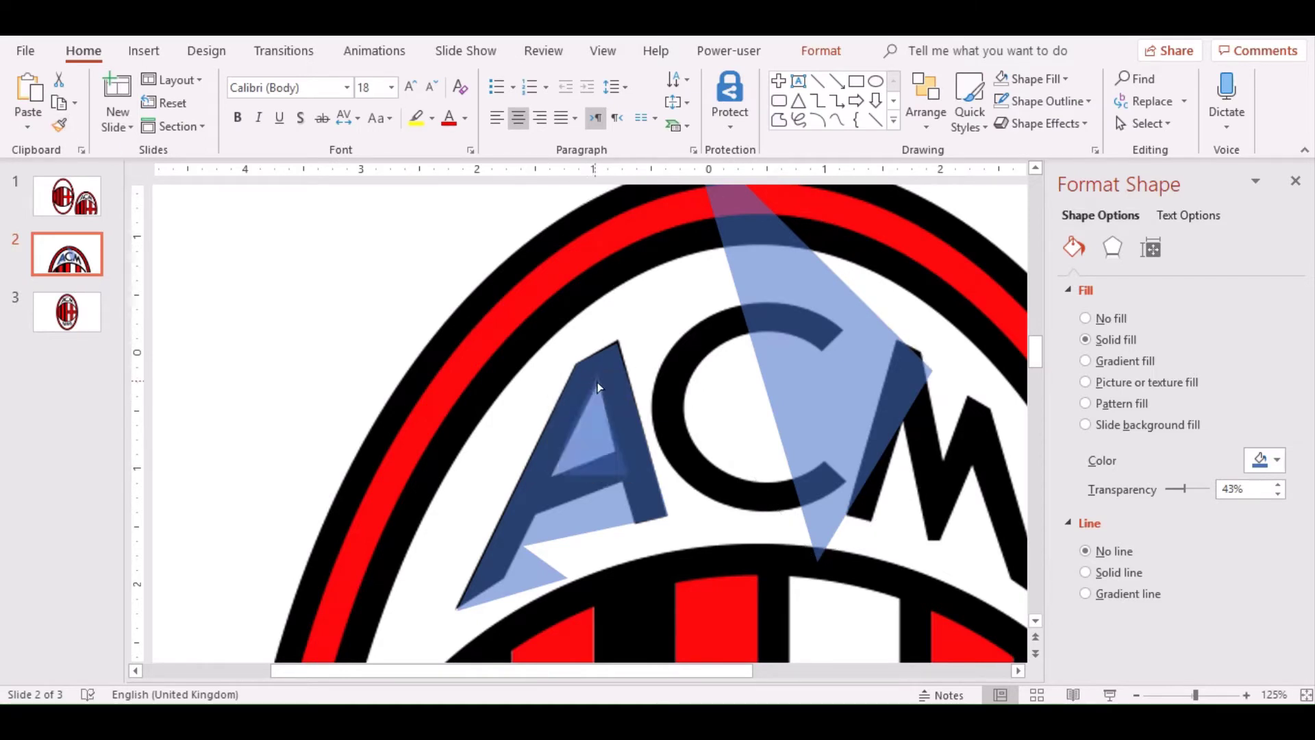
pyautogui.click(596, 391)
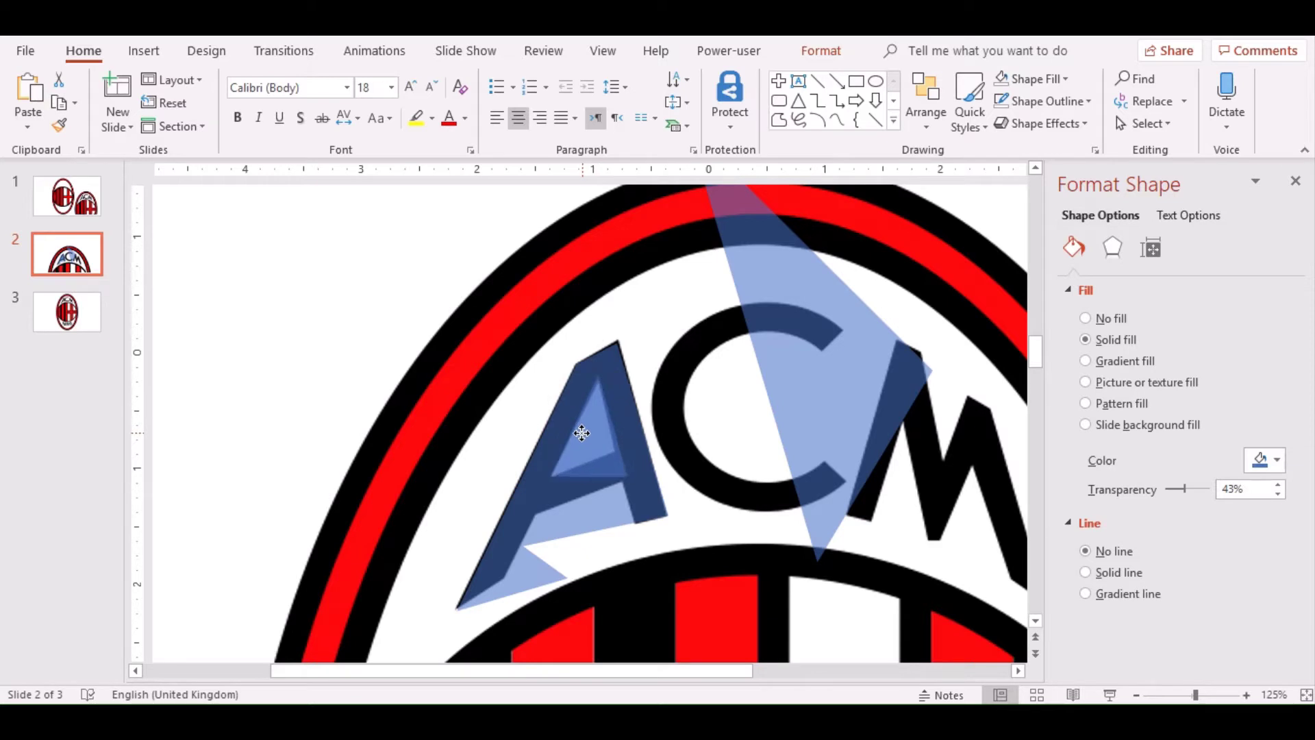
pyautogui.click(583, 432)
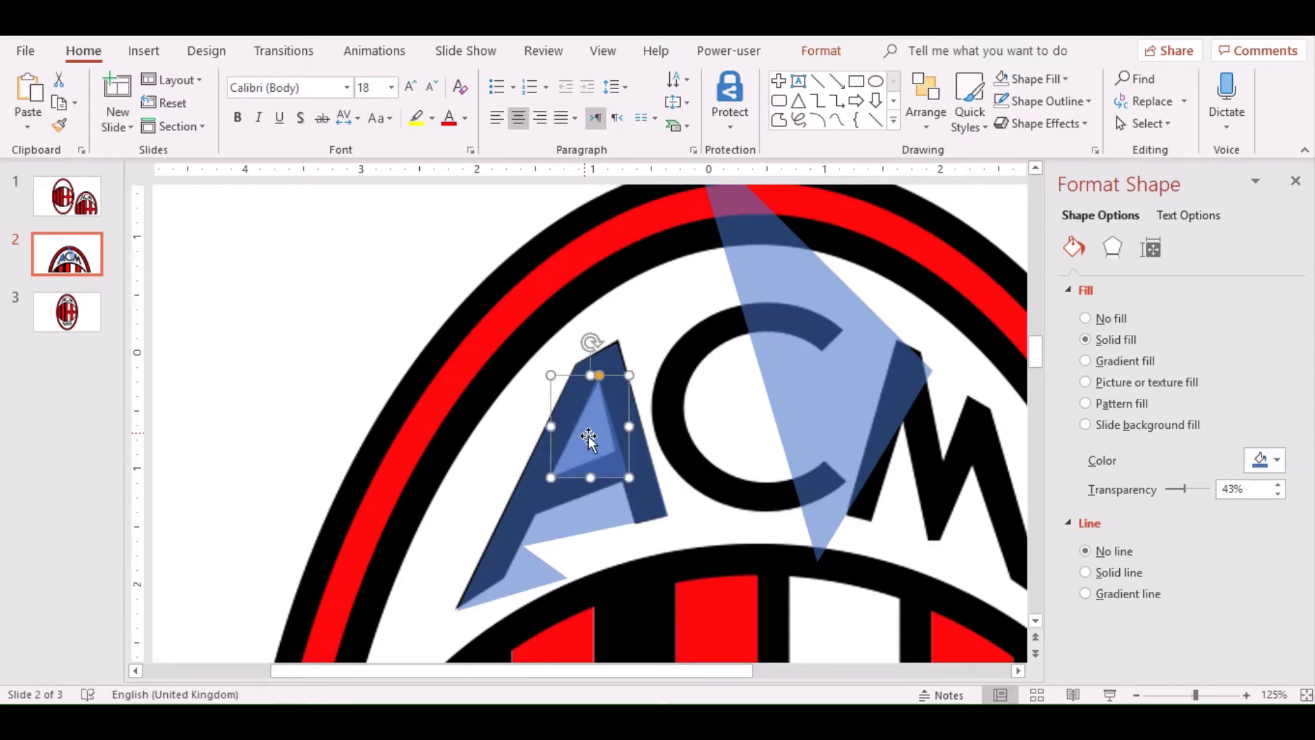
pyautogui.click(812, 52)
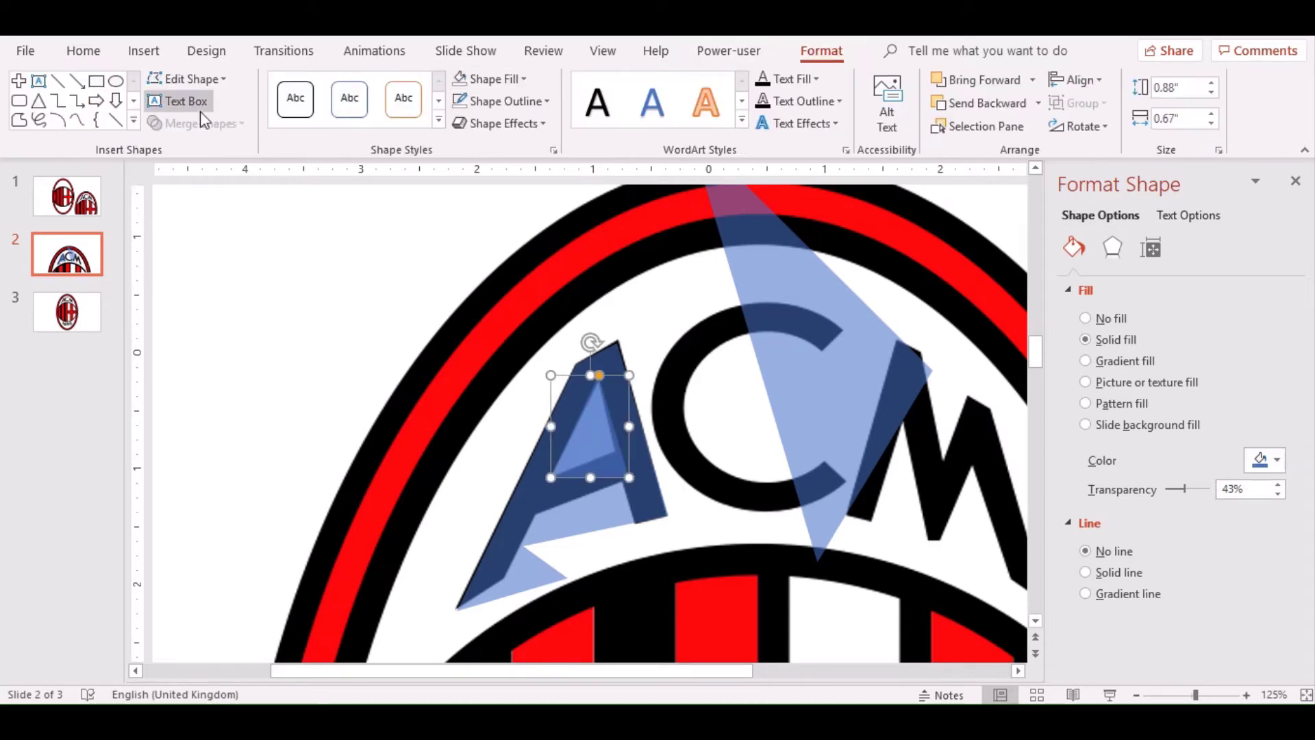
pyautogui.click(189, 79)
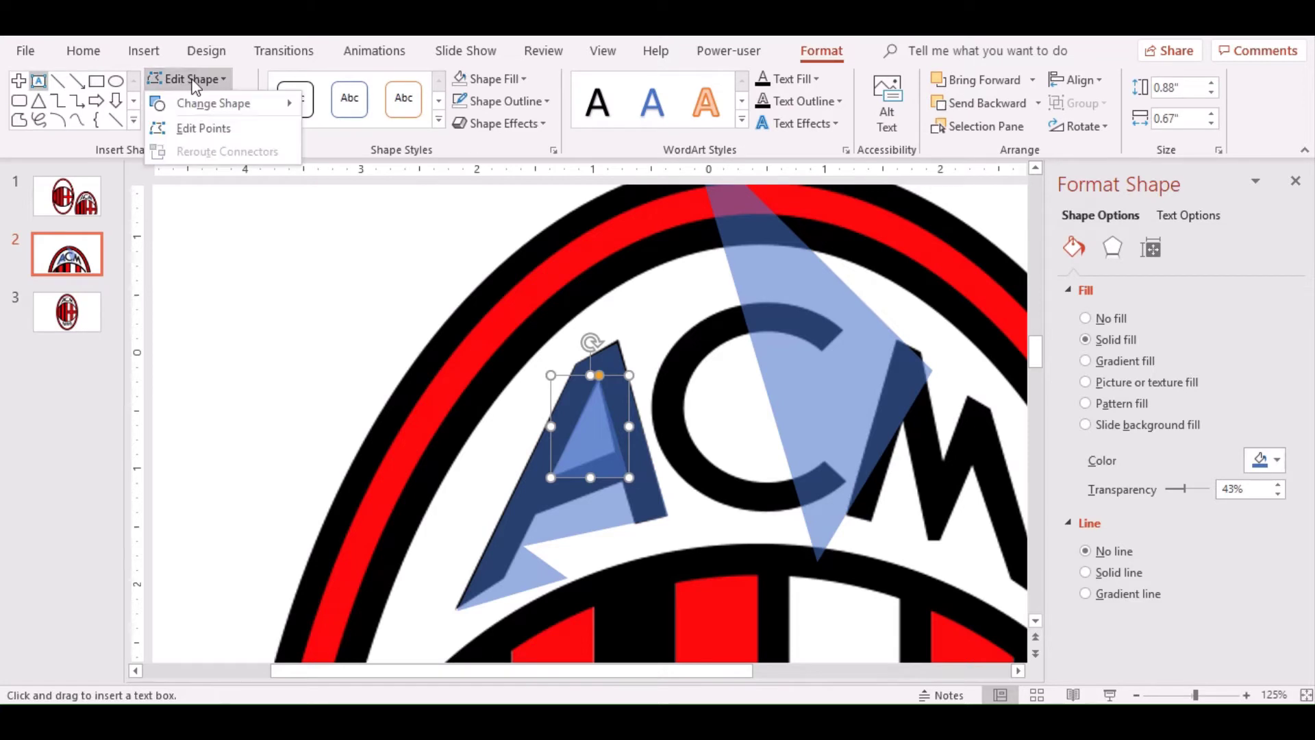
pyautogui.click(202, 126)
pyautogui.moveTo(628, 476); pyautogui.dragTo(616, 452)
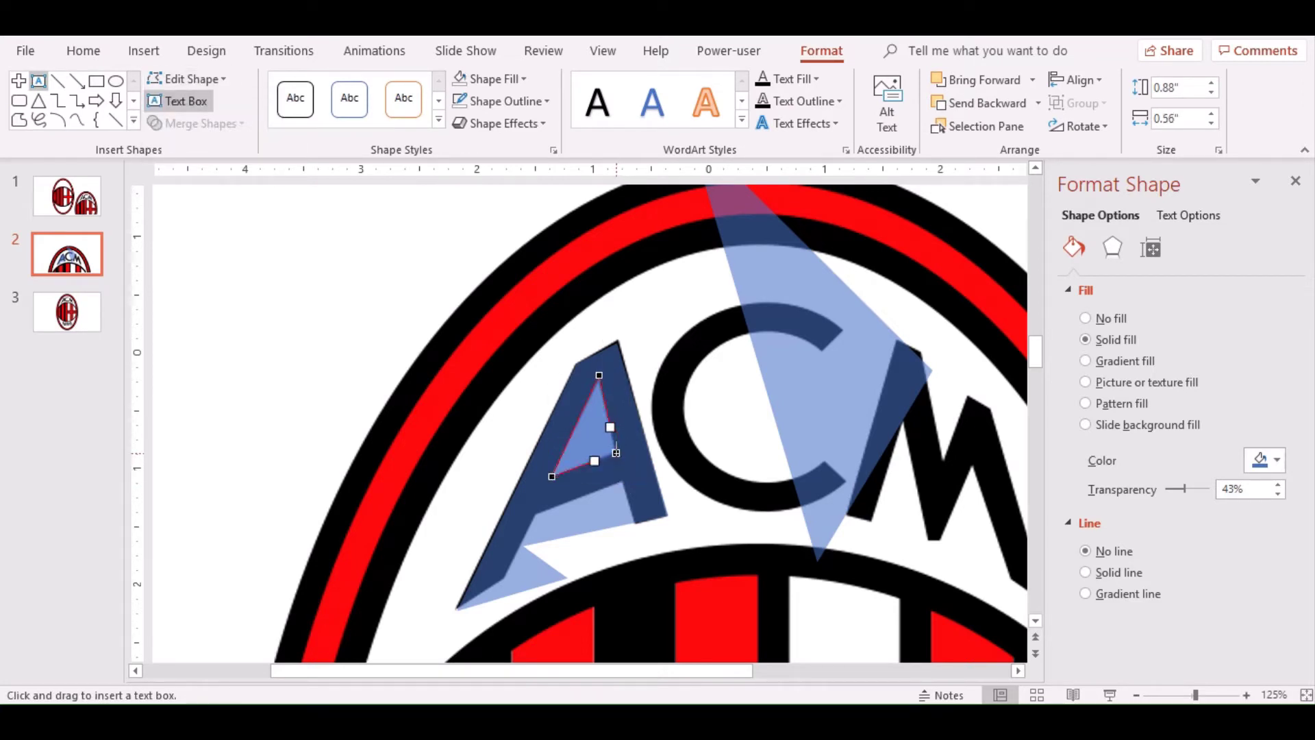
pyautogui.click(638, 424)
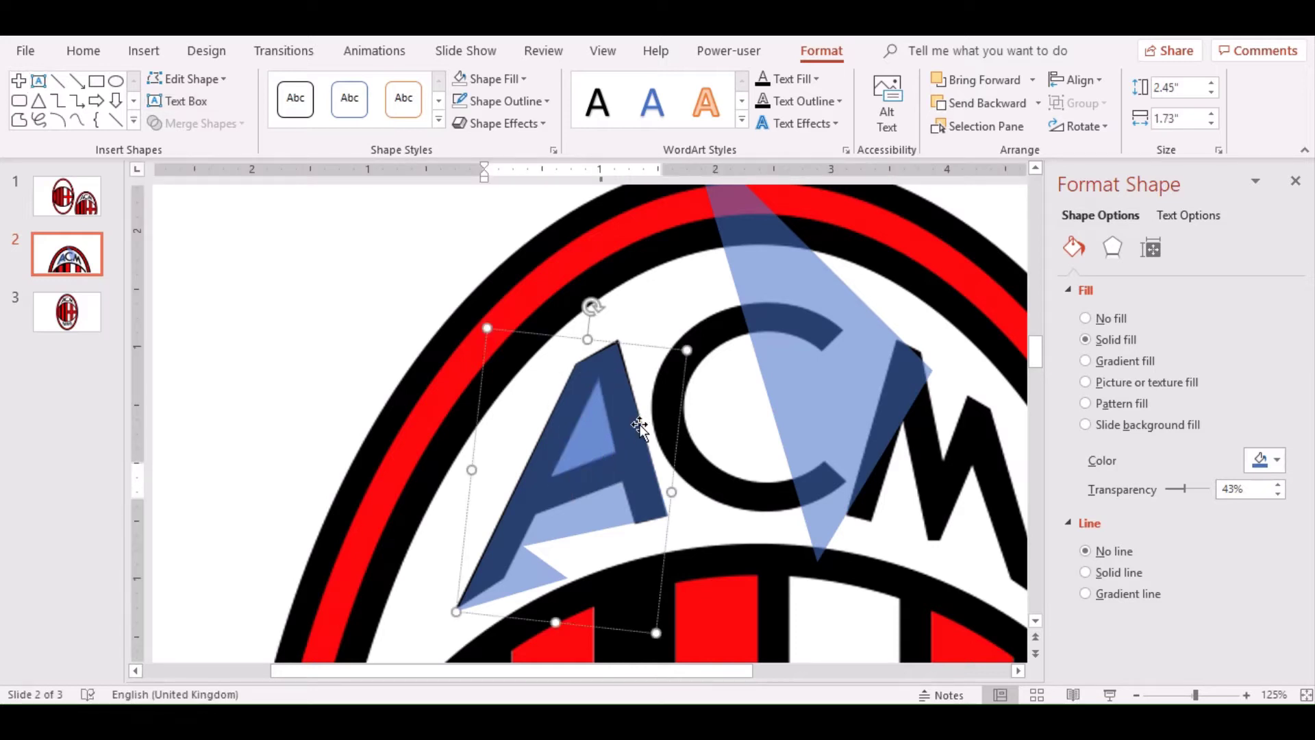
# Change the translucent triangle into a thin rectangle band slanted across the A's lower part.
pyautogui.click(816, 402)
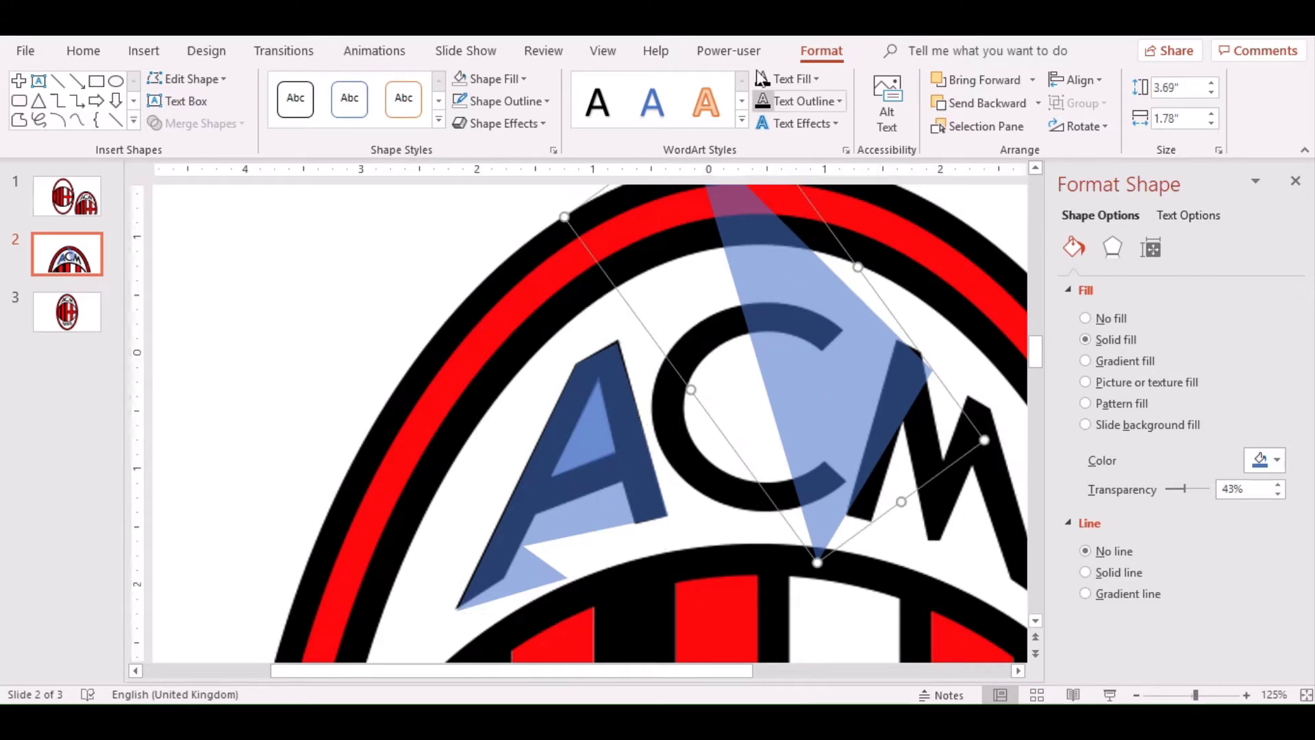
pyautogui.click(186, 79)
pyautogui.moveTo(212, 102)
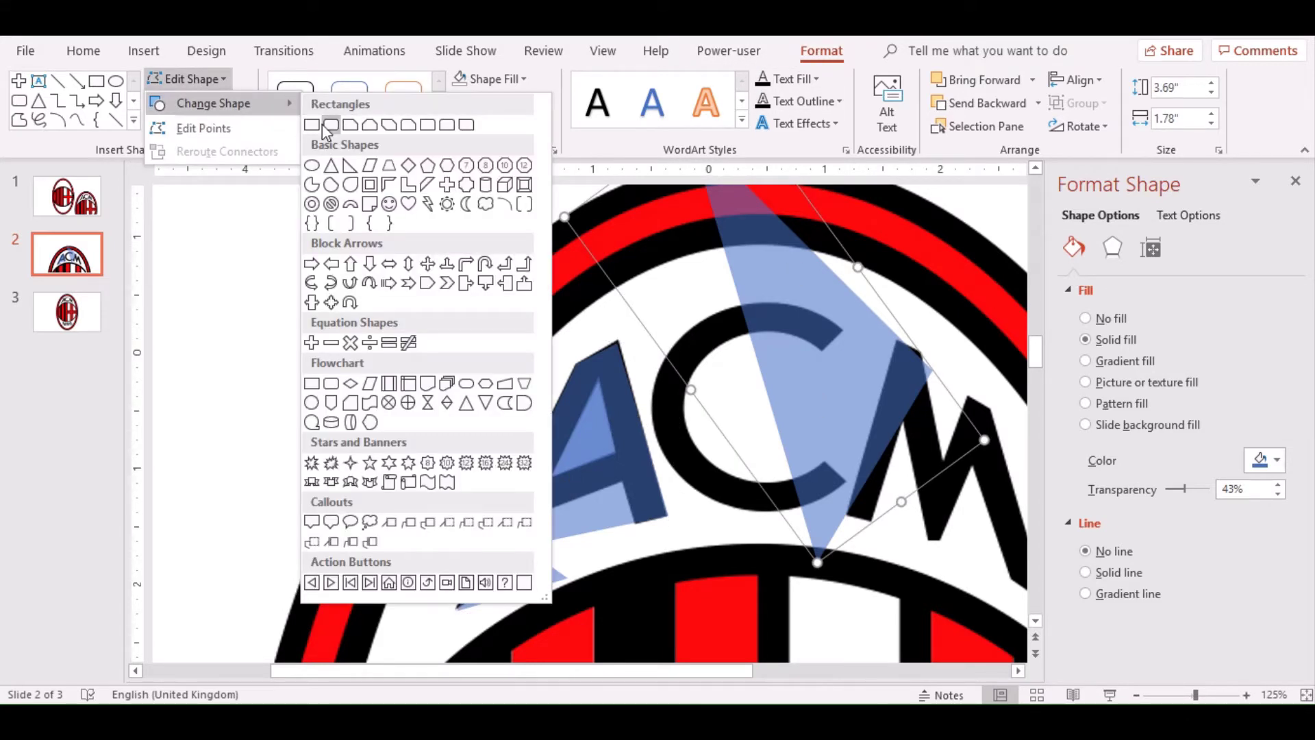
pyautogui.click(311, 124)
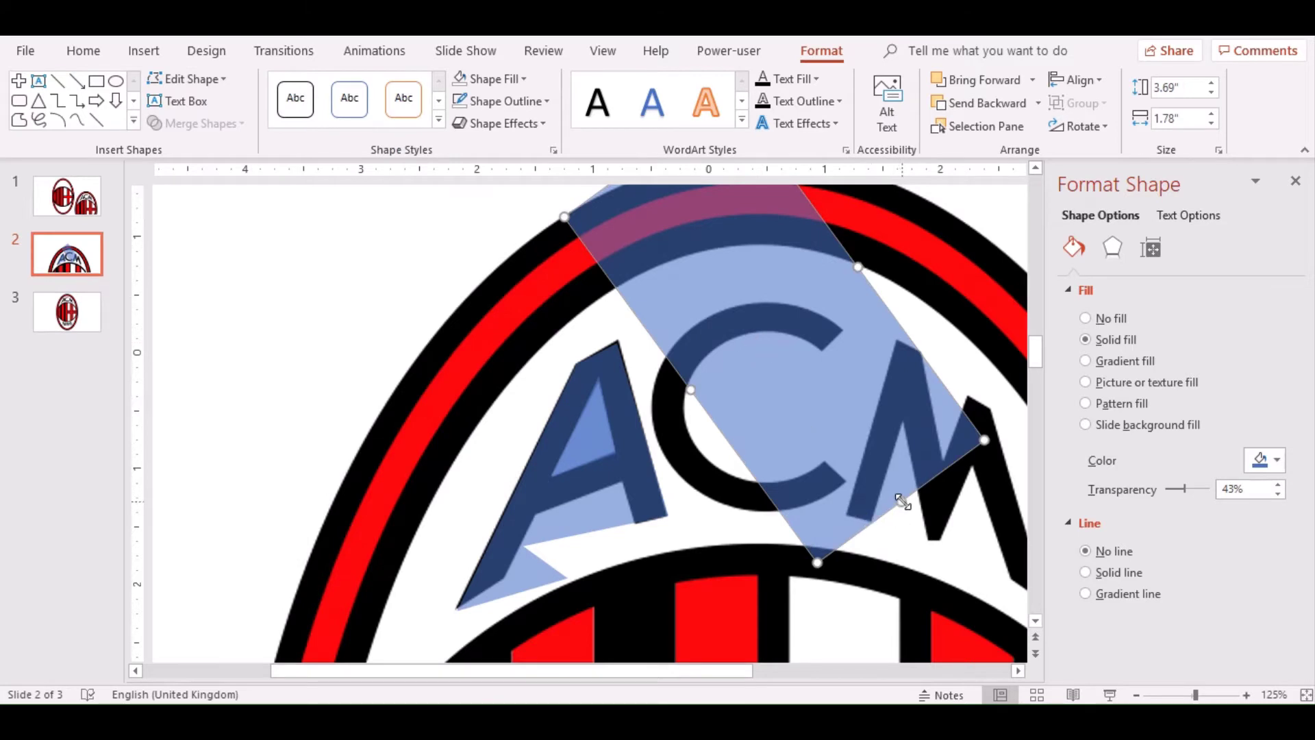
pyautogui.moveTo(902, 502)
pyautogui.mouseDown()
pyautogui.moveTo(672, 267)
pyautogui.moveTo(894, 472)
pyautogui.moveTo(765, 545)
pyautogui.mouseUp()
pyautogui.moveTo(684, 489)
pyautogui.mouseDown()
pyautogui.moveTo(664, 602)
pyautogui.moveTo(569, 577)
pyautogui.moveTo(569, 521)
pyautogui.mouseUp()
pyautogui.moveTo(504, 584); pyautogui.dragTo(489, 575)
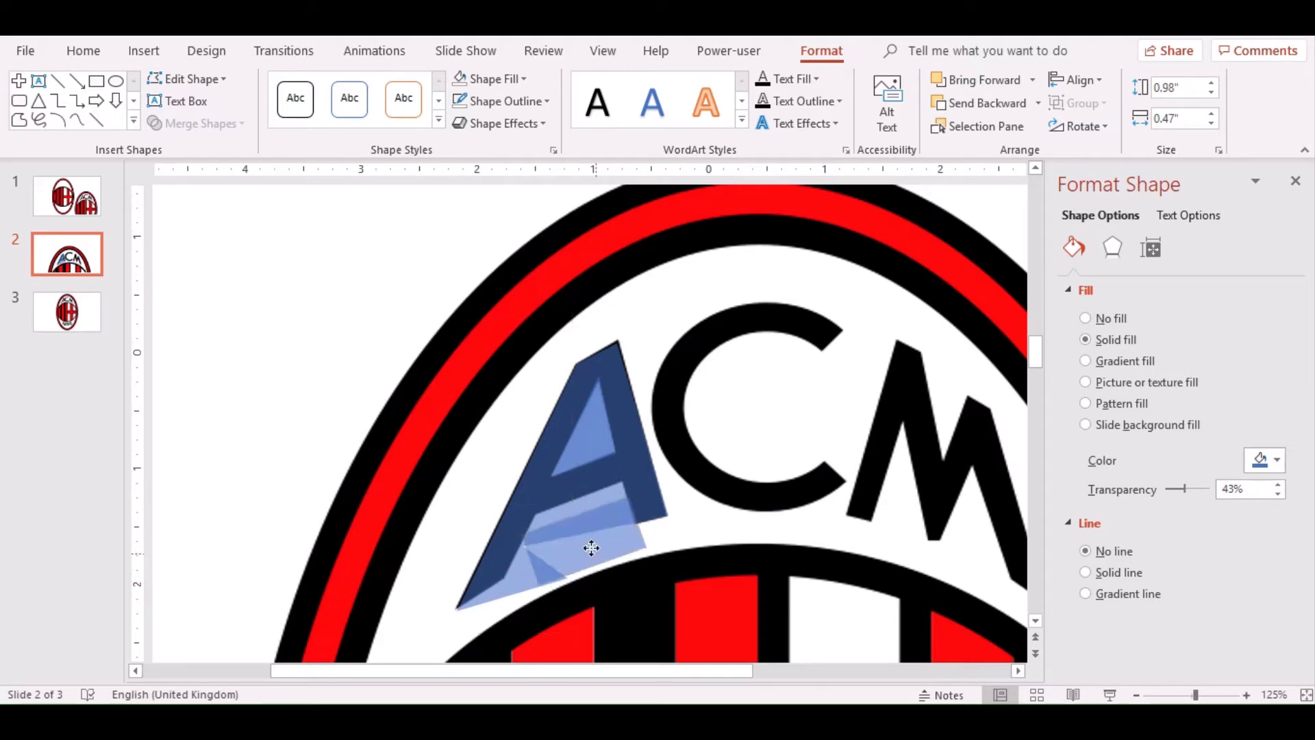
pyautogui.moveTo(590, 544); pyautogui.dragTo(589, 545)
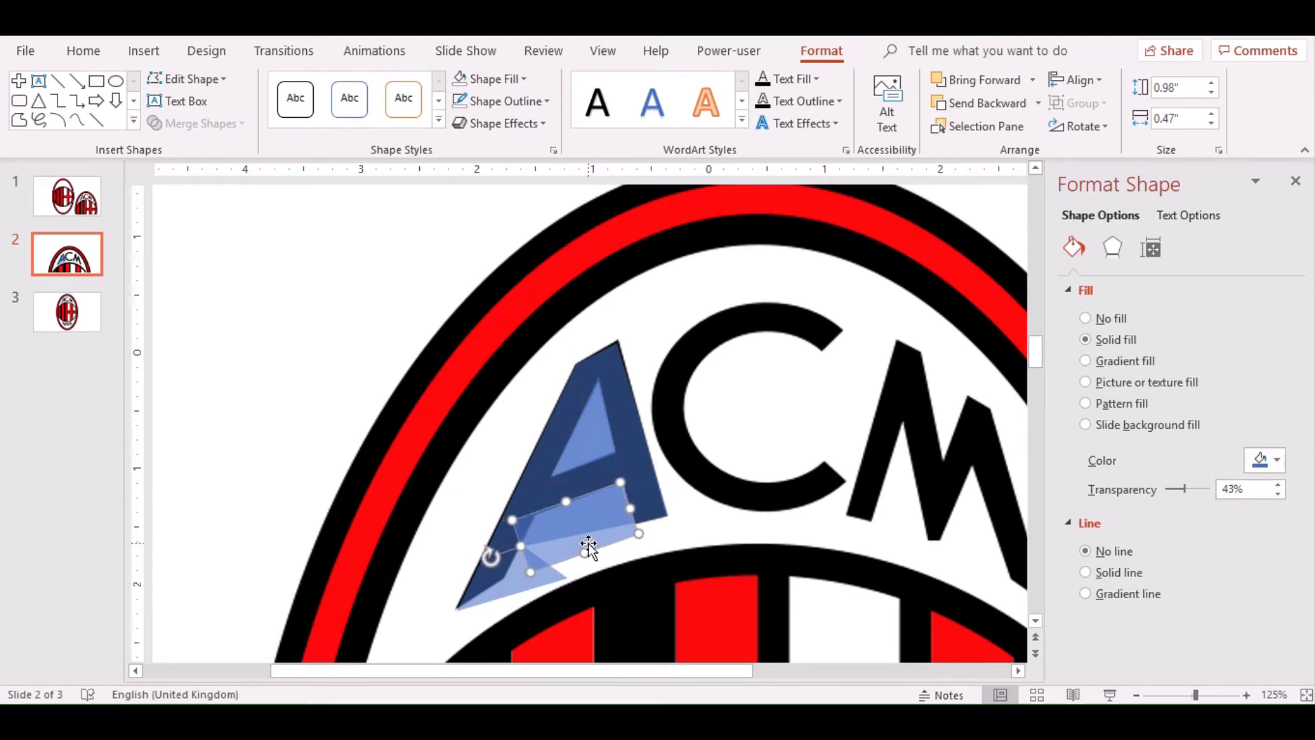
pyautogui.hotkey('ctrl', 'Right')
pyautogui.hotkey('ctrl', 'Right')
pyautogui.hotkey('ctrl', 'Right')
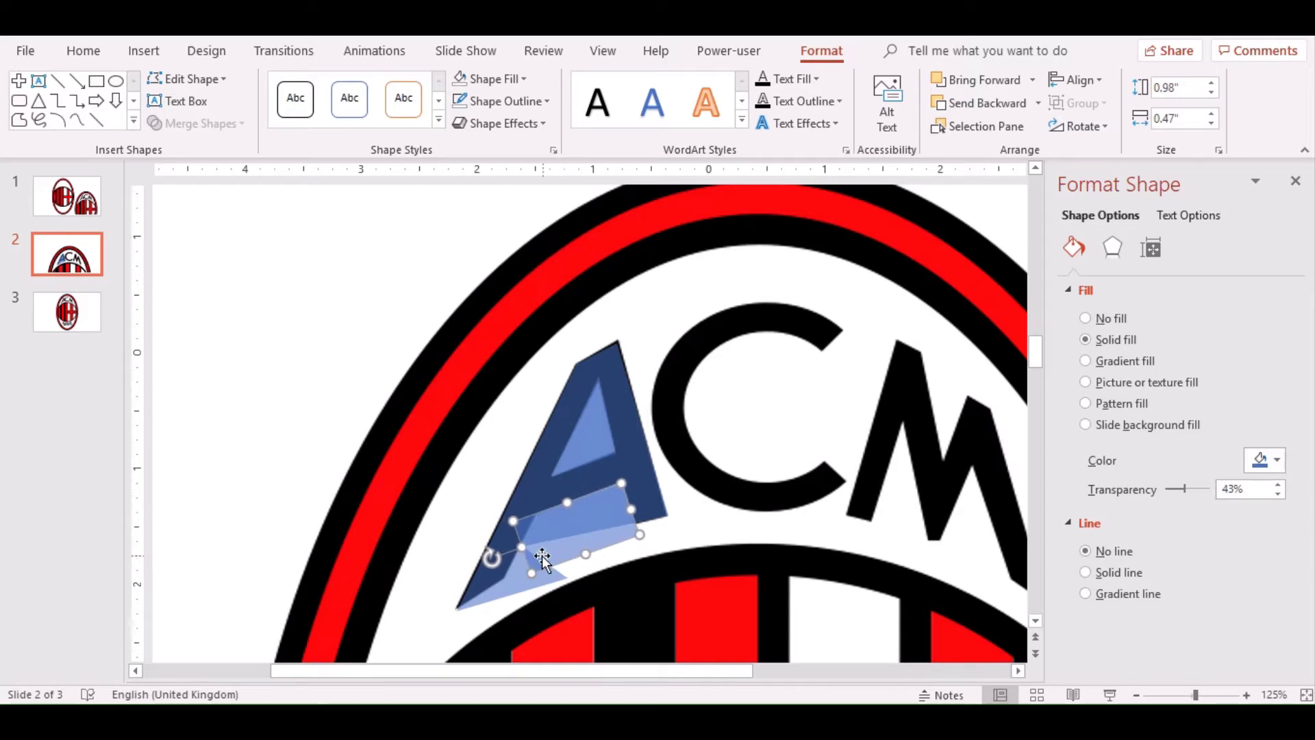
# Narrow the band to the crossbar gap and subtract it from the A.
pyautogui.click(514, 587)
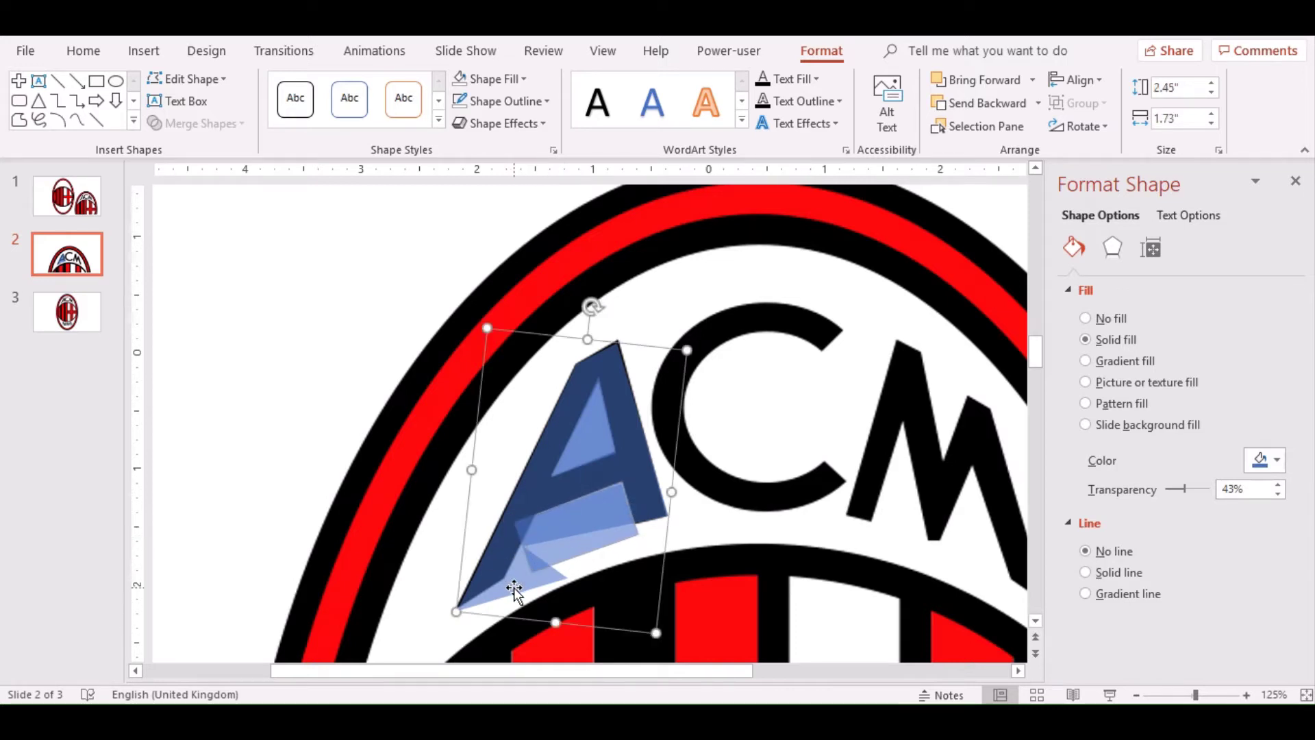
pyautogui.click(574, 543)
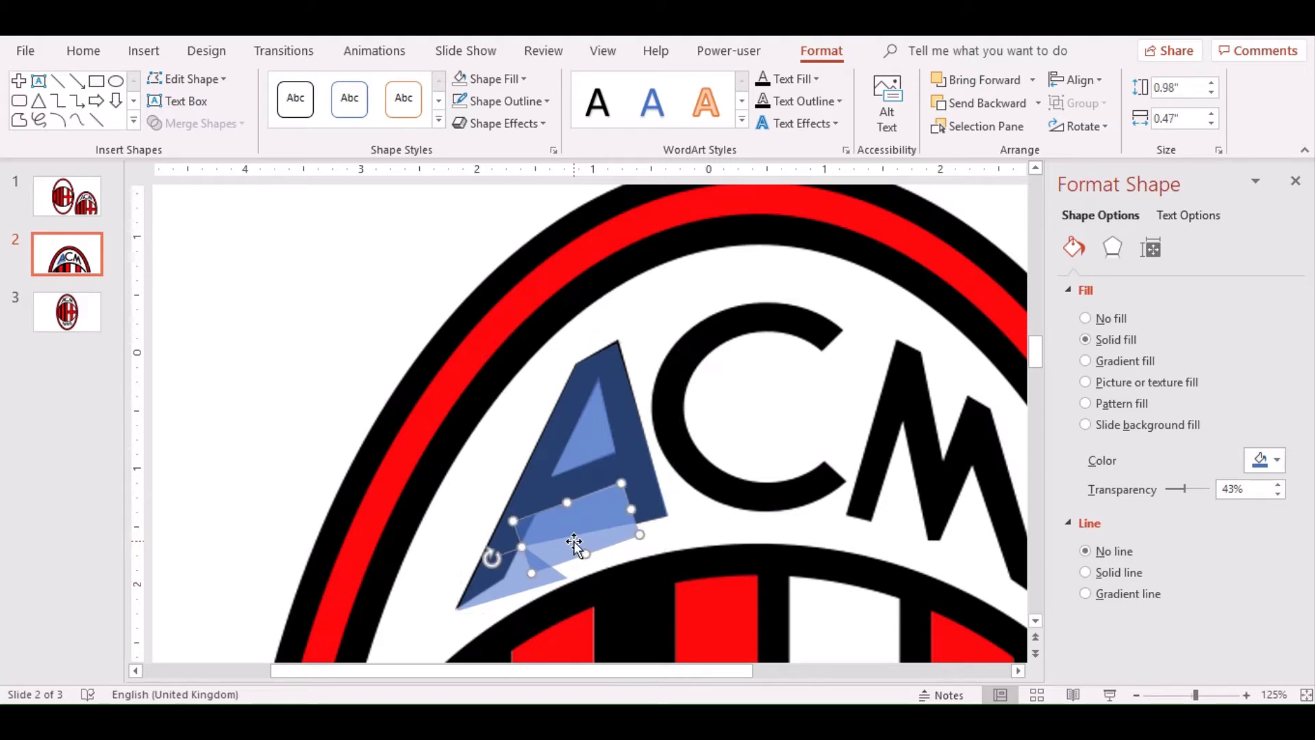
pyautogui.moveTo(522, 548); pyautogui.dragTo(542, 541)
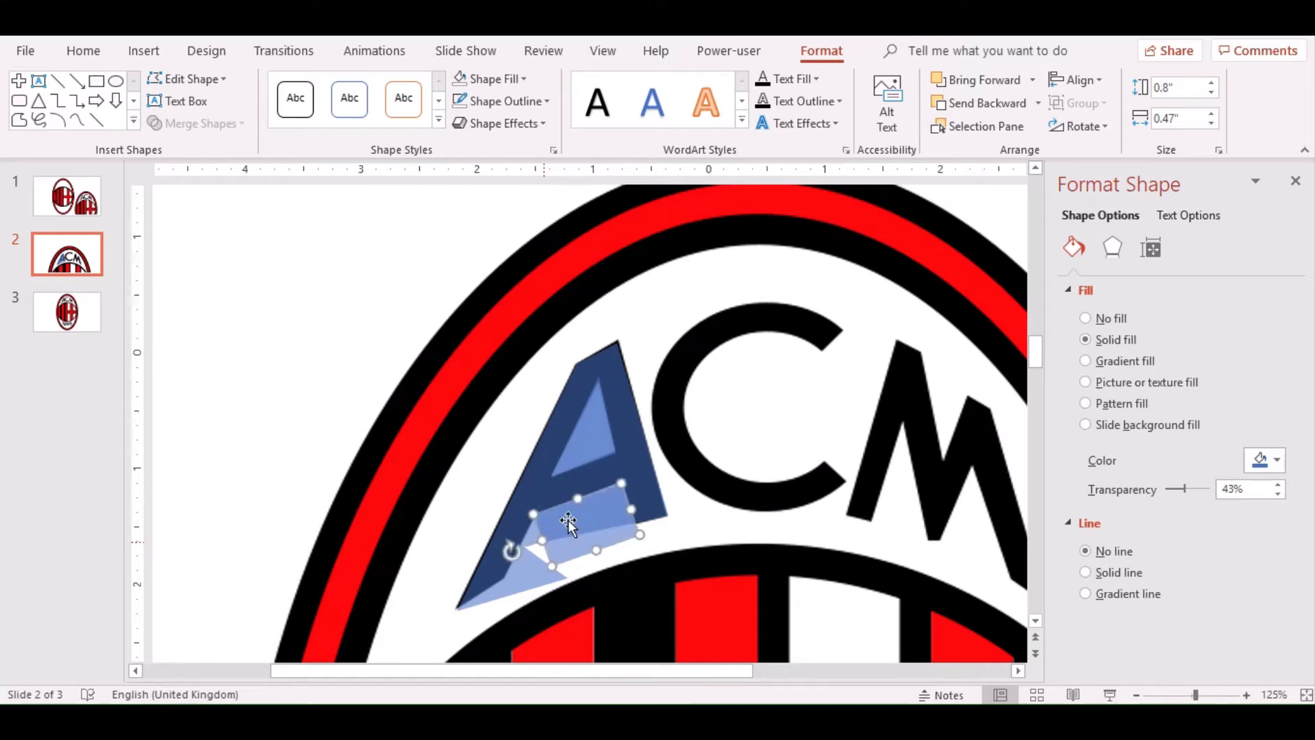
pyautogui.keyDown('shift'); pyautogui.click(625, 451); pyautogui.keyUp('shift')
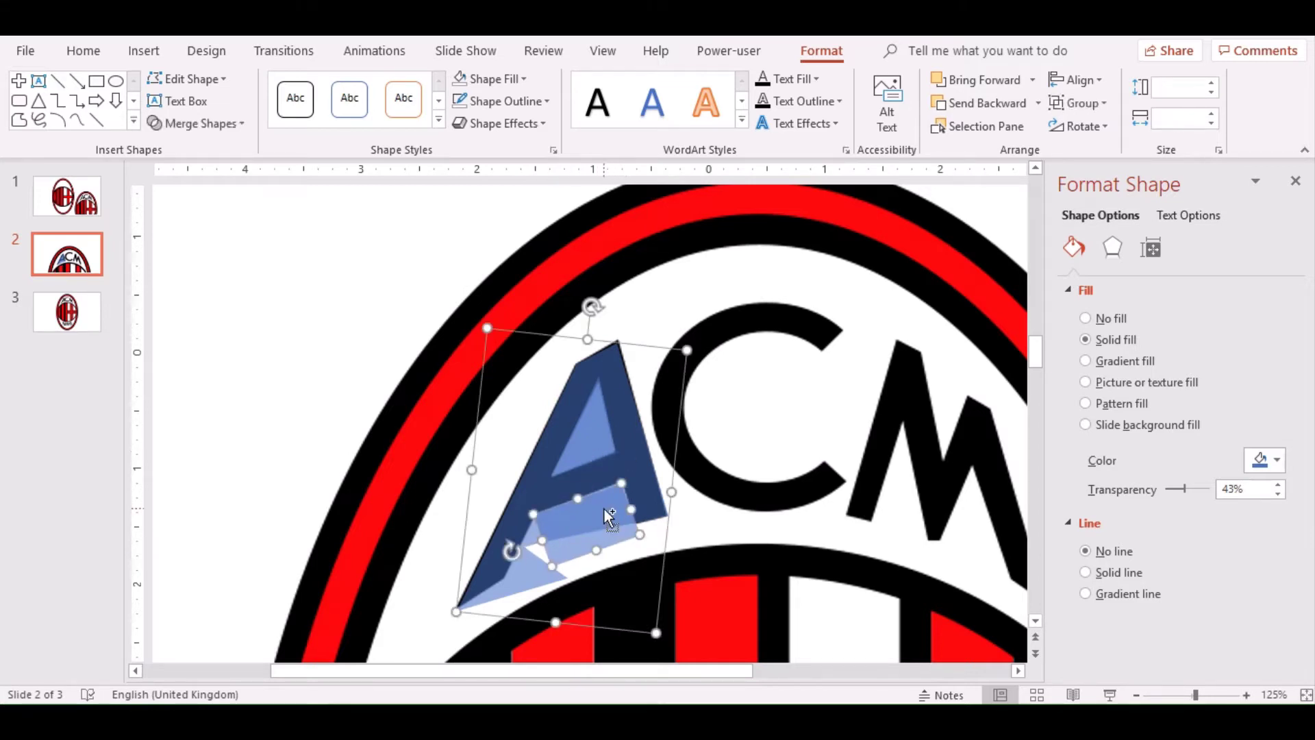
pyautogui.click(198, 123)
pyautogui.click(204, 237)
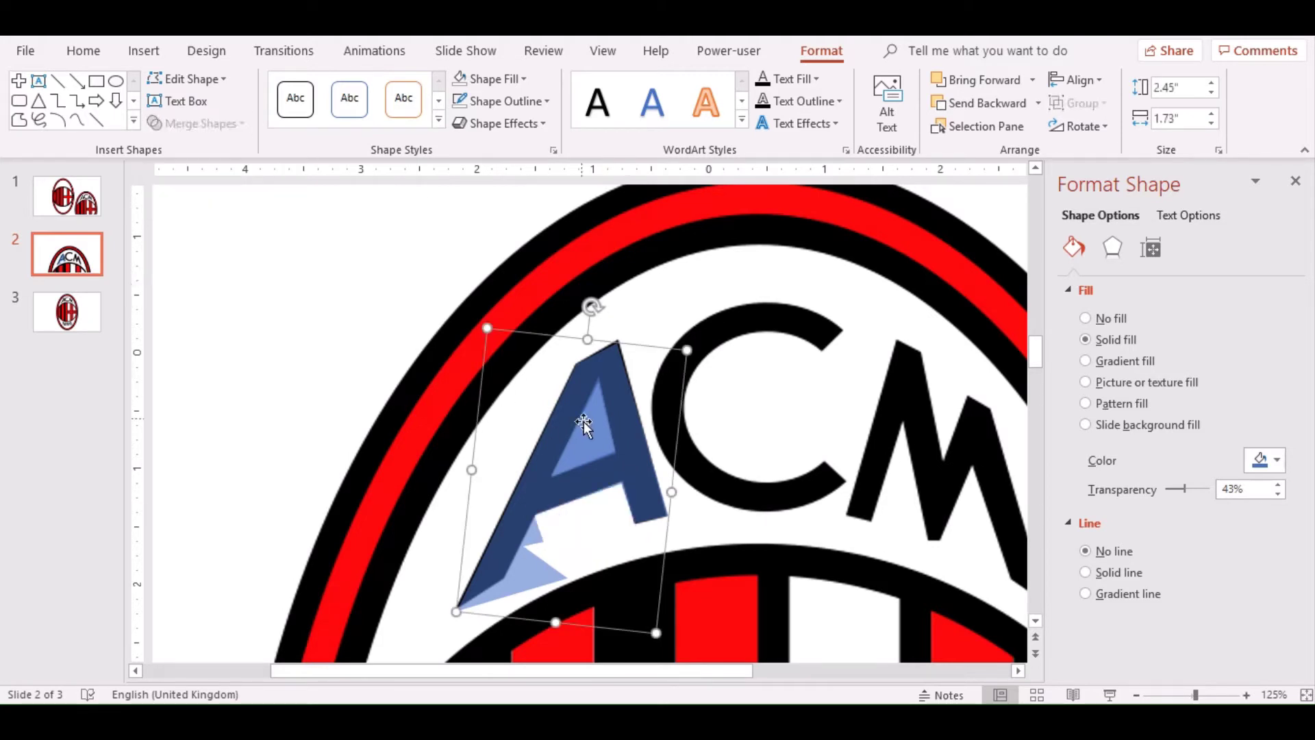
# Subtract the inner triangle from the A to open its hole.
pyautogui.keyDown('shift'); pyautogui.click(597, 438); pyautogui.keyUp('shift')
pyautogui.click(207, 122)
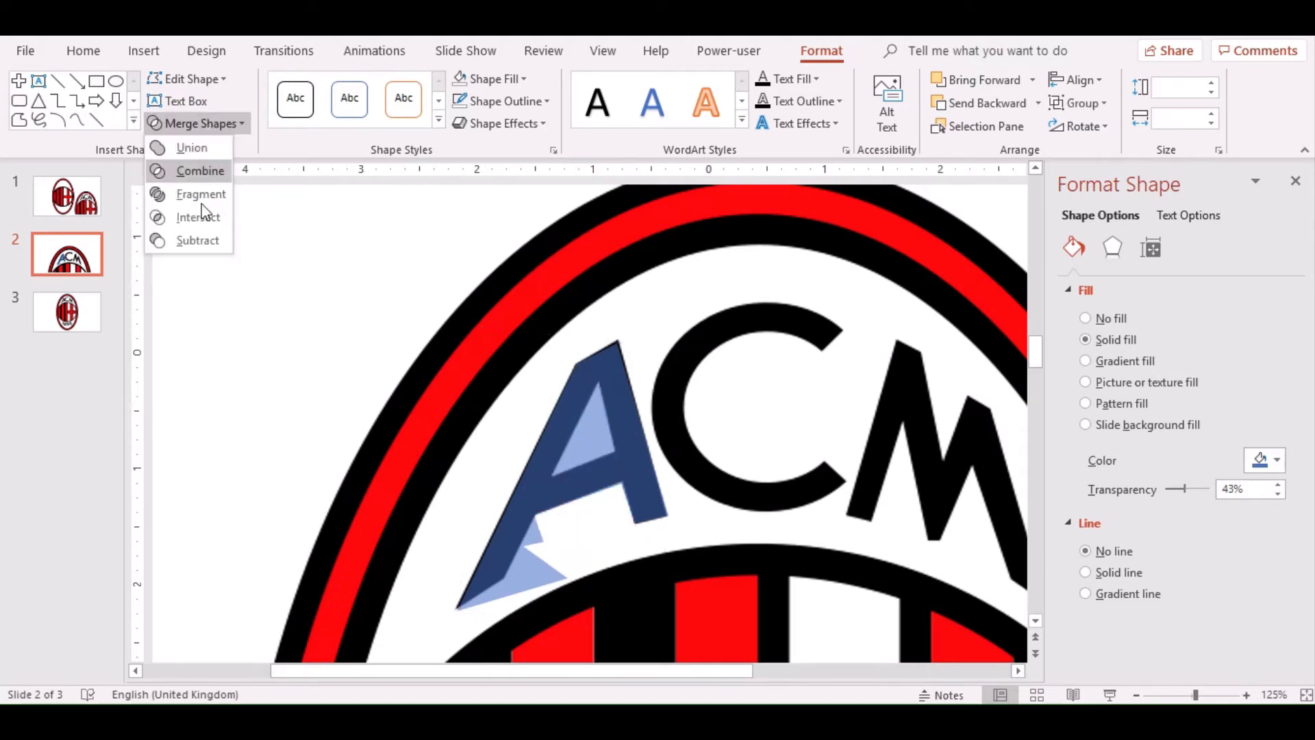
pyautogui.click(203, 241)
pyautogui.click(799, 372)
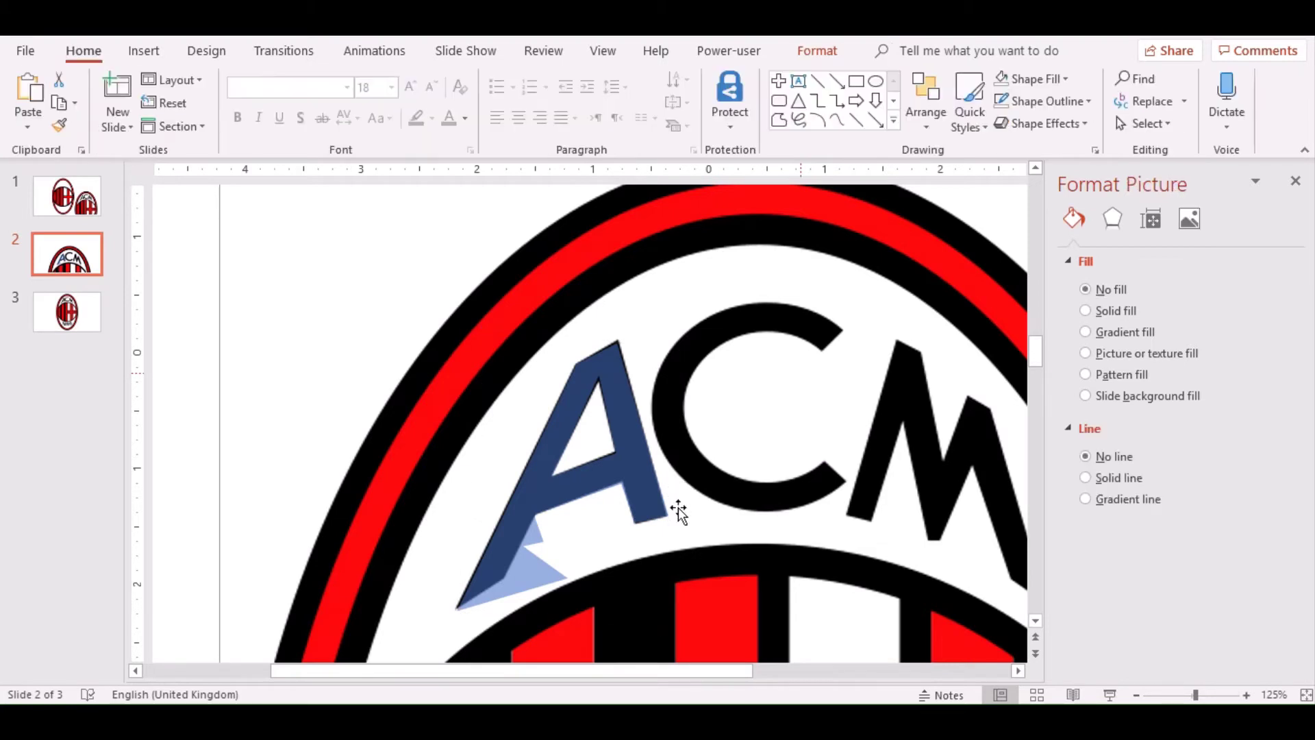
# Paste a triangle, shrink it to 0.84" tall, rotate it, and set it on the A's lower-left foot.
pyautogui.hotkey('ctrl', 'v')
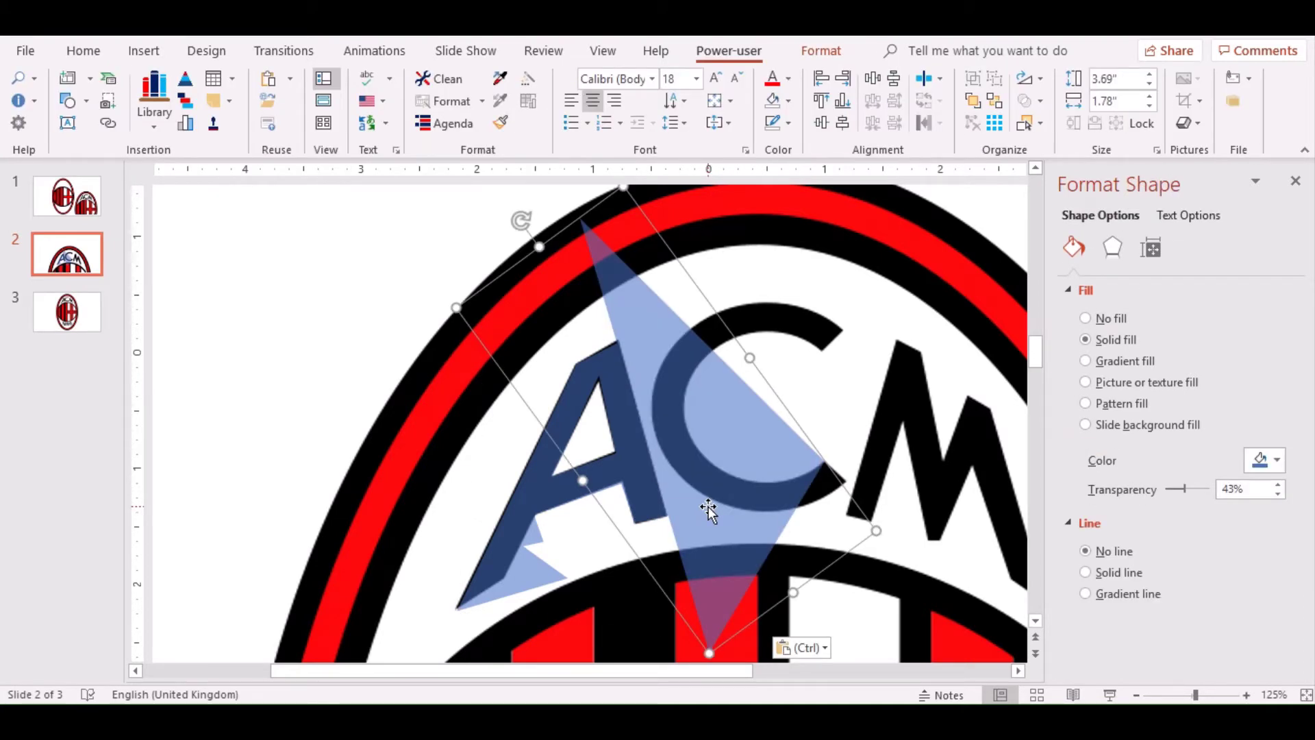
pyautogui.moveTo(545, 248); pyautogui.dragTo(692, 448)
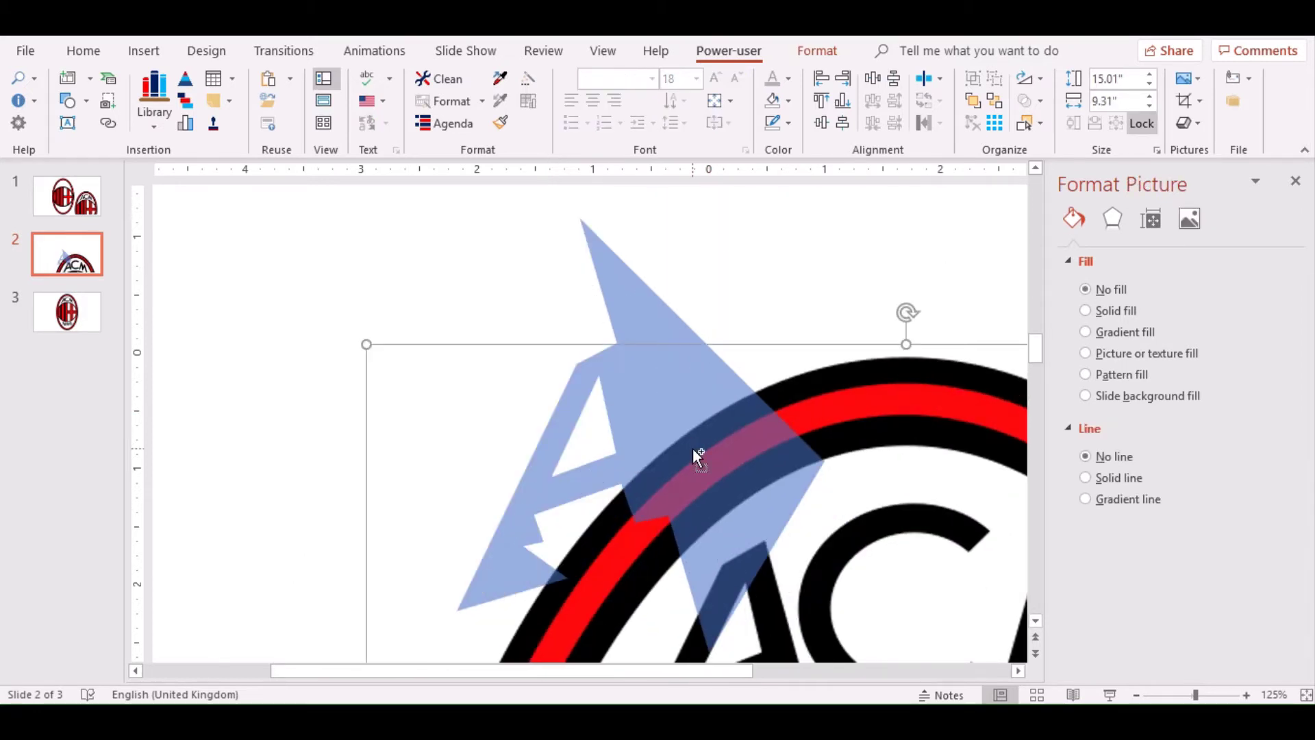
pyautogui.hotkey('ctrl', 'z')
pyautogui.click(669, 368)
pyautogui.click(538, 240)
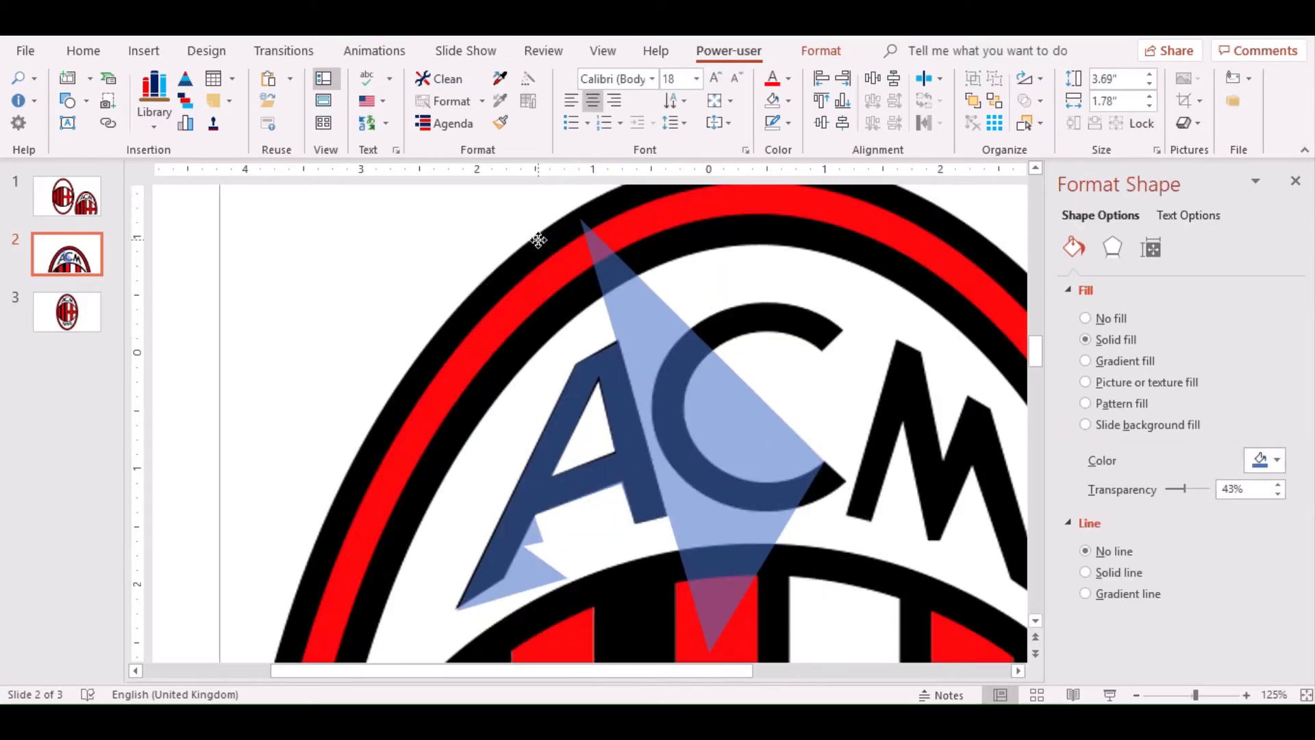
pyautogui.click(528, 243)
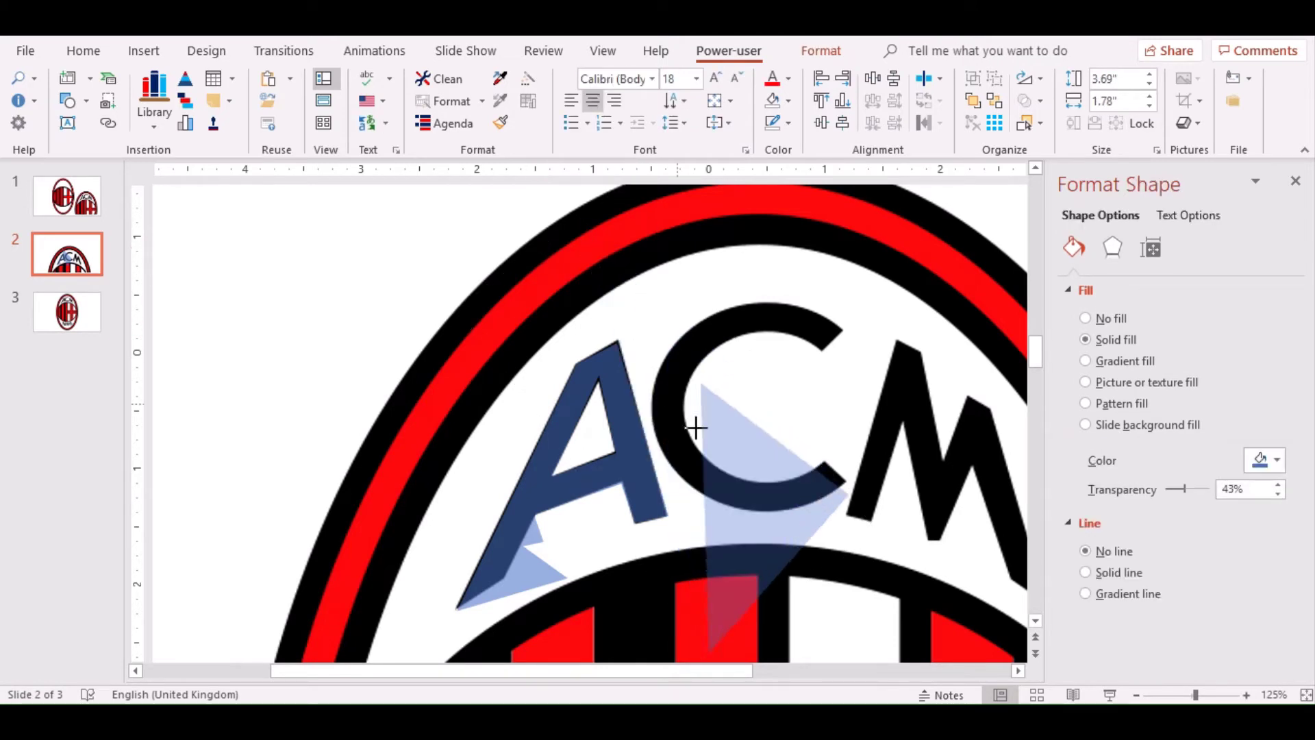
pyautogui.moveTo(542, 247)
pyautogui.mouseDown()
pyautogui.moveTo(736, 512)
pyautogui.moveTo(533, 568)
pyautogui.mouseUp()
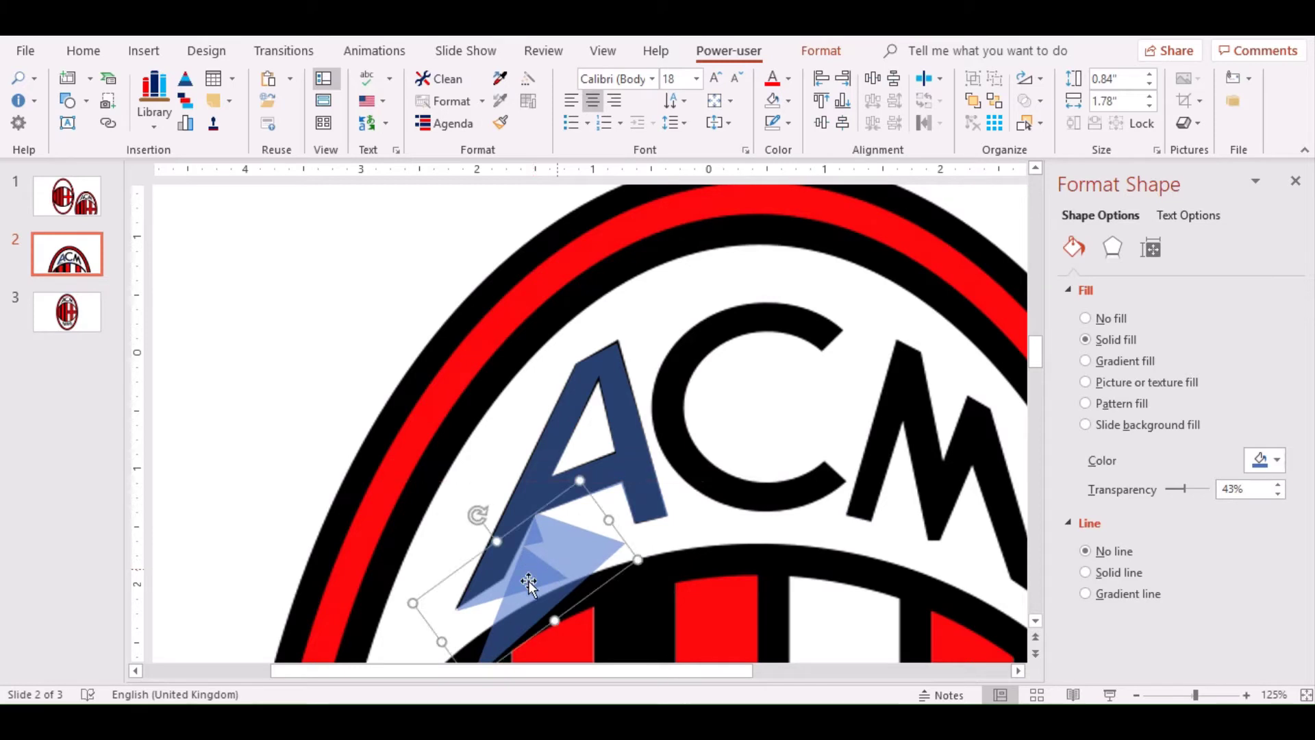
pyautogui.moveTo(474, 517); pyautogui.dragTo(482, 511)
pyautogui.moveTo(566, 558); pyautogui.dragTo(568, 570)
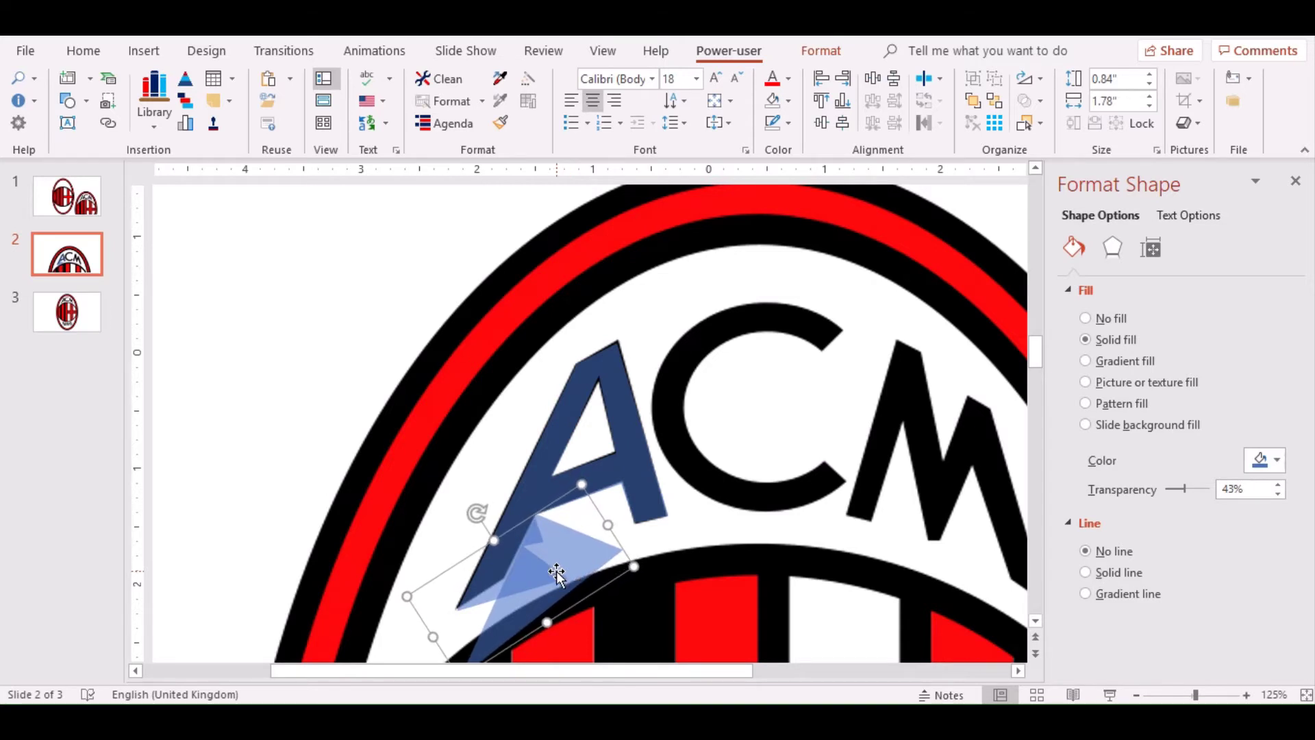
# Duplicate the small triangle at a different rotation and select both with the A for merging.
pyautogui.hotkey('ctrl', 'c')
pyautogui.hotkey('ctrl', 'v')
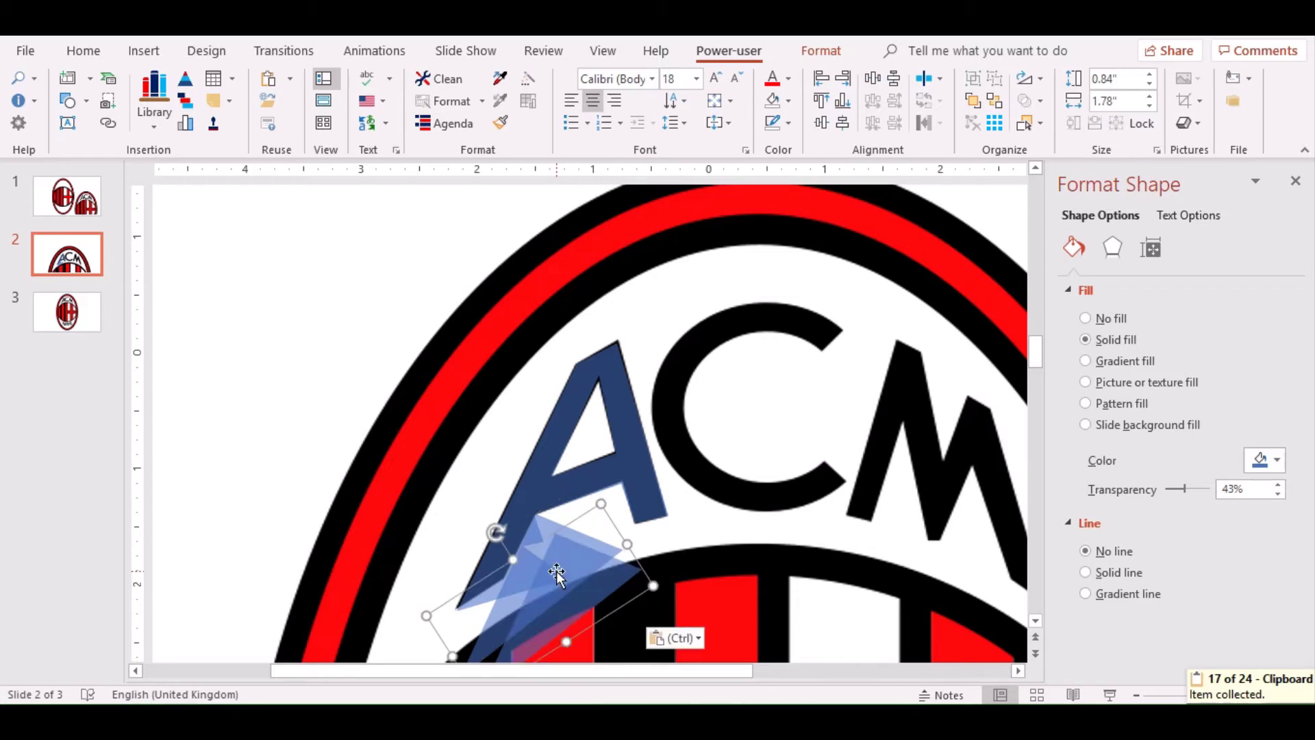
pyautogui.moveTo(492, 528)
pyautogui.mouseDown()
pyautogui.moveTo(544, 548)
pyautogui.moveTo(540, 591)
pyautogui.mouseUp()
pyautogui.keyDown('ctrl'); pyautogui.click(578, 424); pyautogui.keyUp('ctrl')
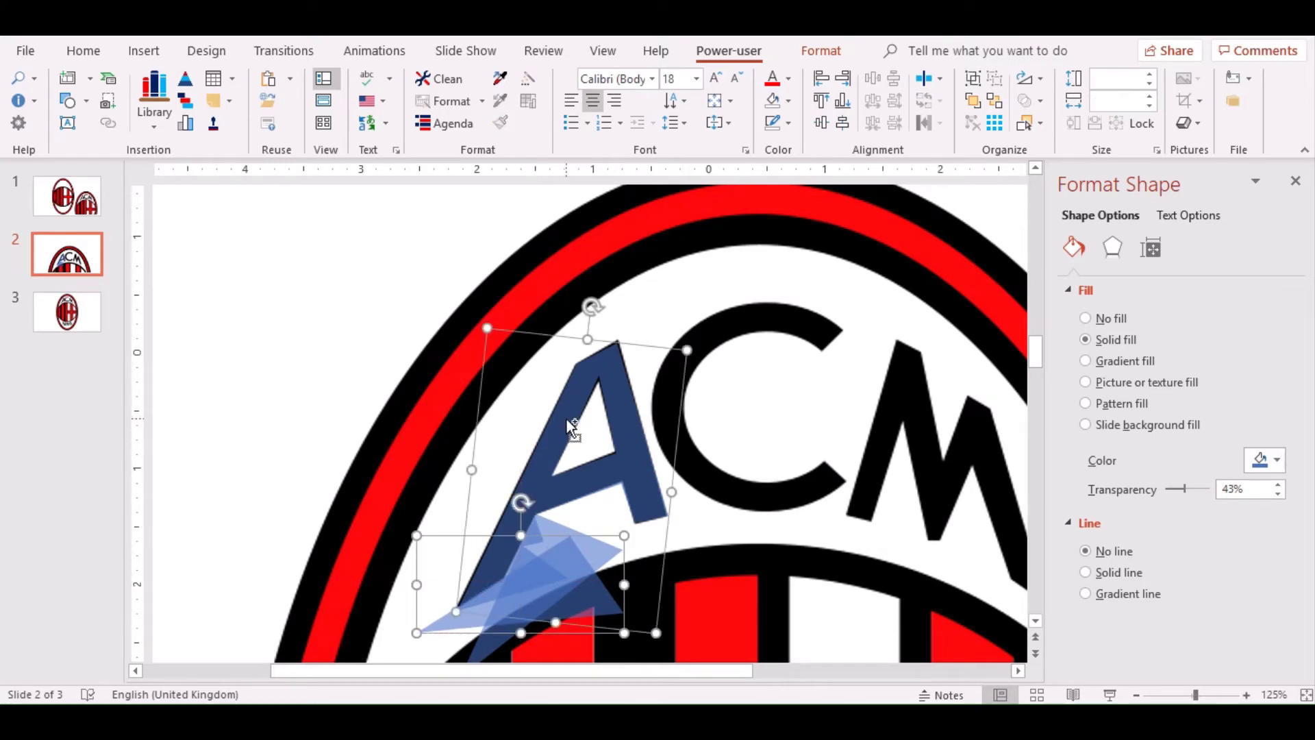
pyautogui.keyDown('ctrl'); pyautogui.click(552, 529); pyautogui.keyUp('ctrl')
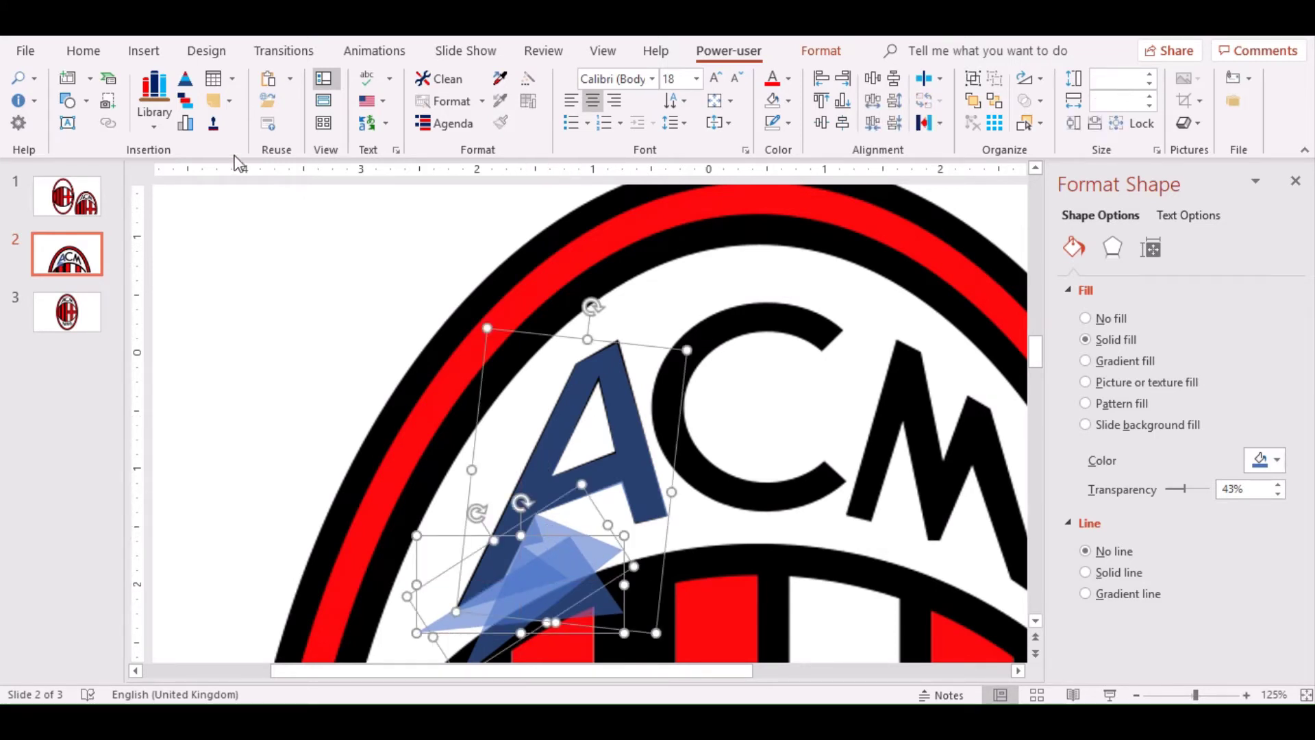
pyautogui.click(815, 52)
# Subtract one foot triangle from the A, redoing the merge after a wrong first result.
pyautogui.click(199, 123)
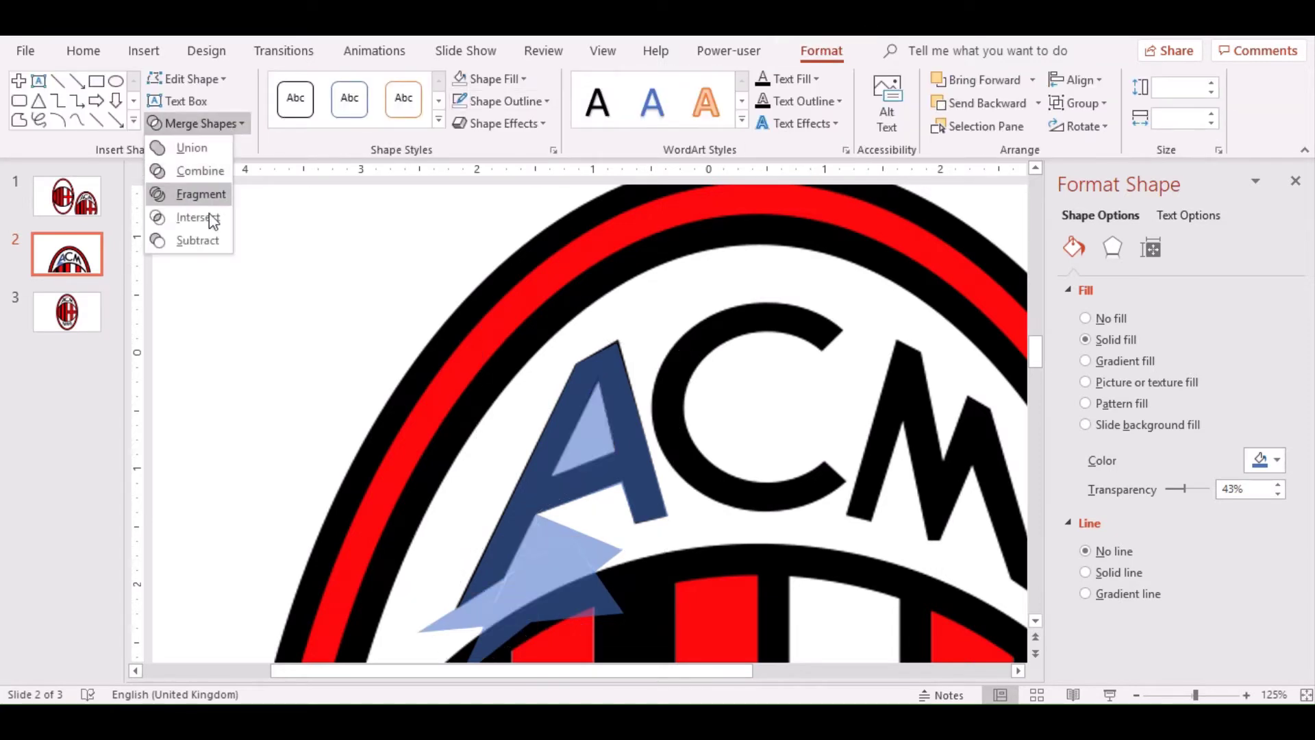
pyautogui.click(197, 241)
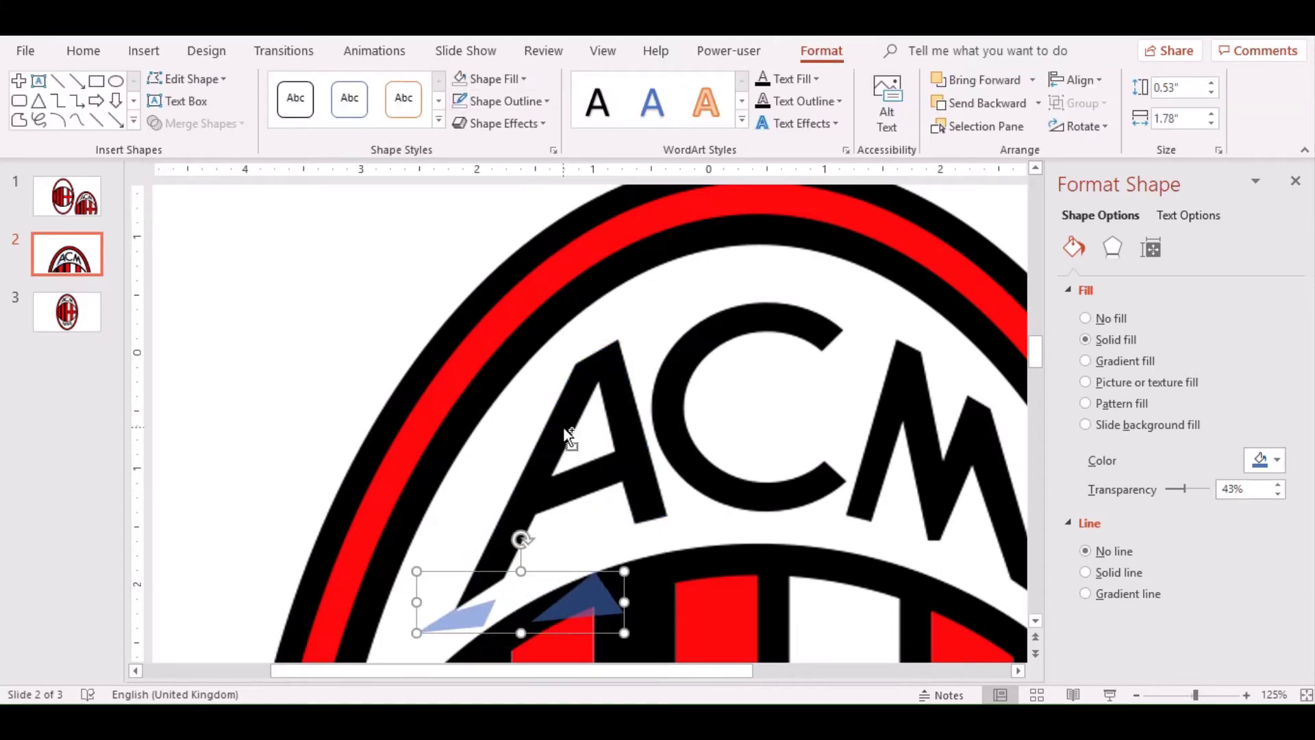
pyautogui.keyDown('shift'); pyautogui.click(587, 434); pyautogui.keyUp('shift')
pyautogui.press('Escape')
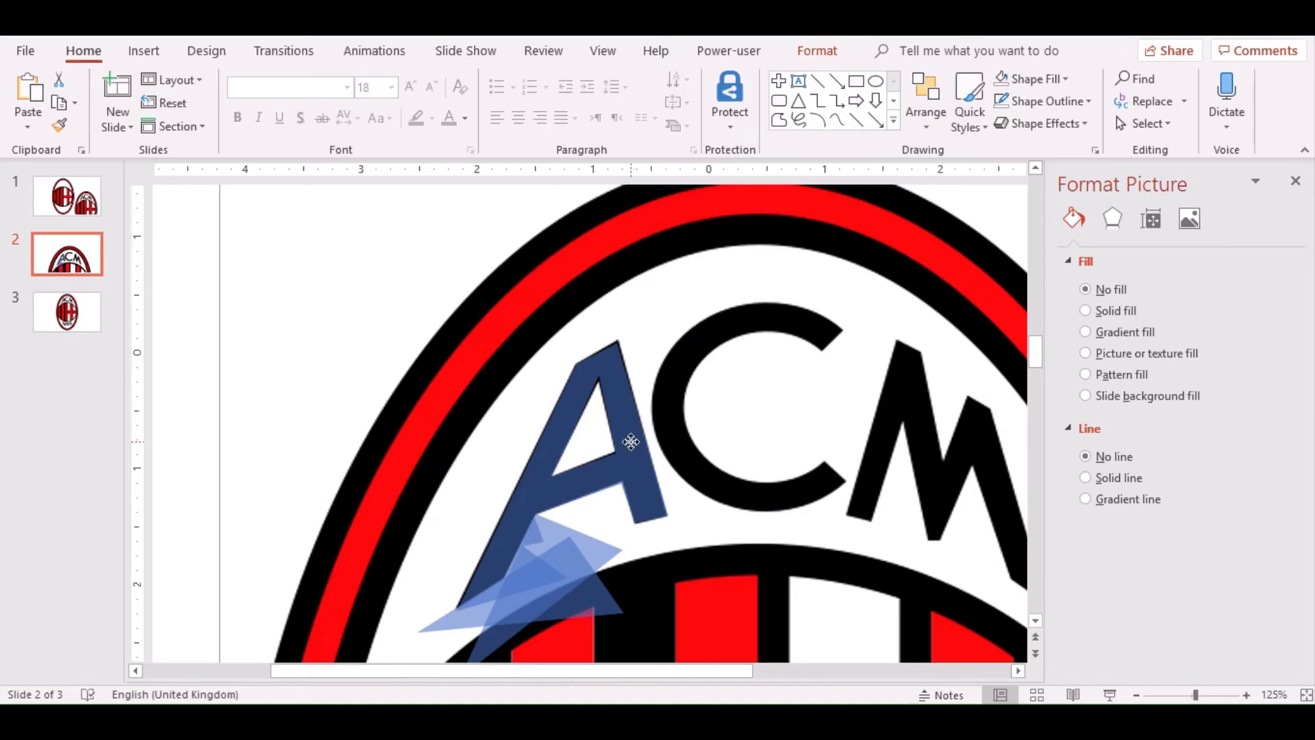
pyautogui.click(605, 561)
pyautogui.keyDown('shift'); pyautogui.click(456, 634); pyautogui.keyUp('shift')
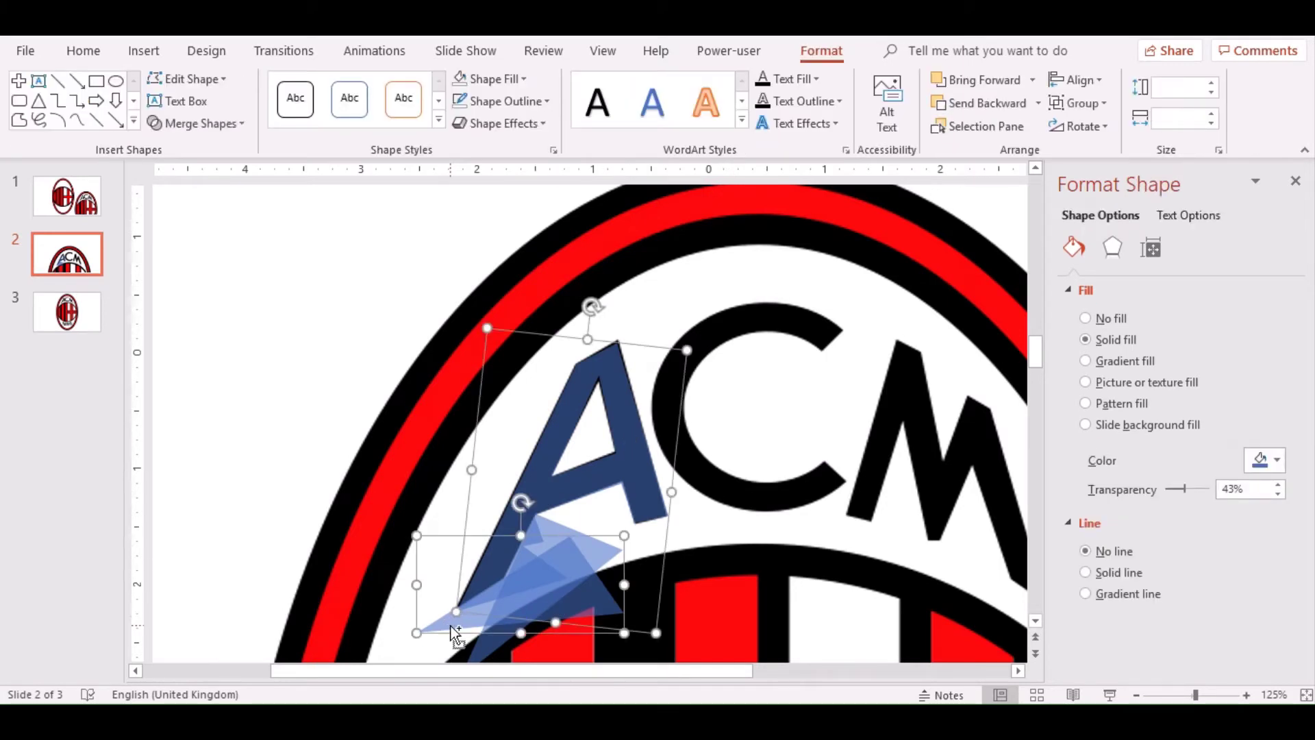
pyautogui.click(198, 123)
pyautogui.click(197, 241)
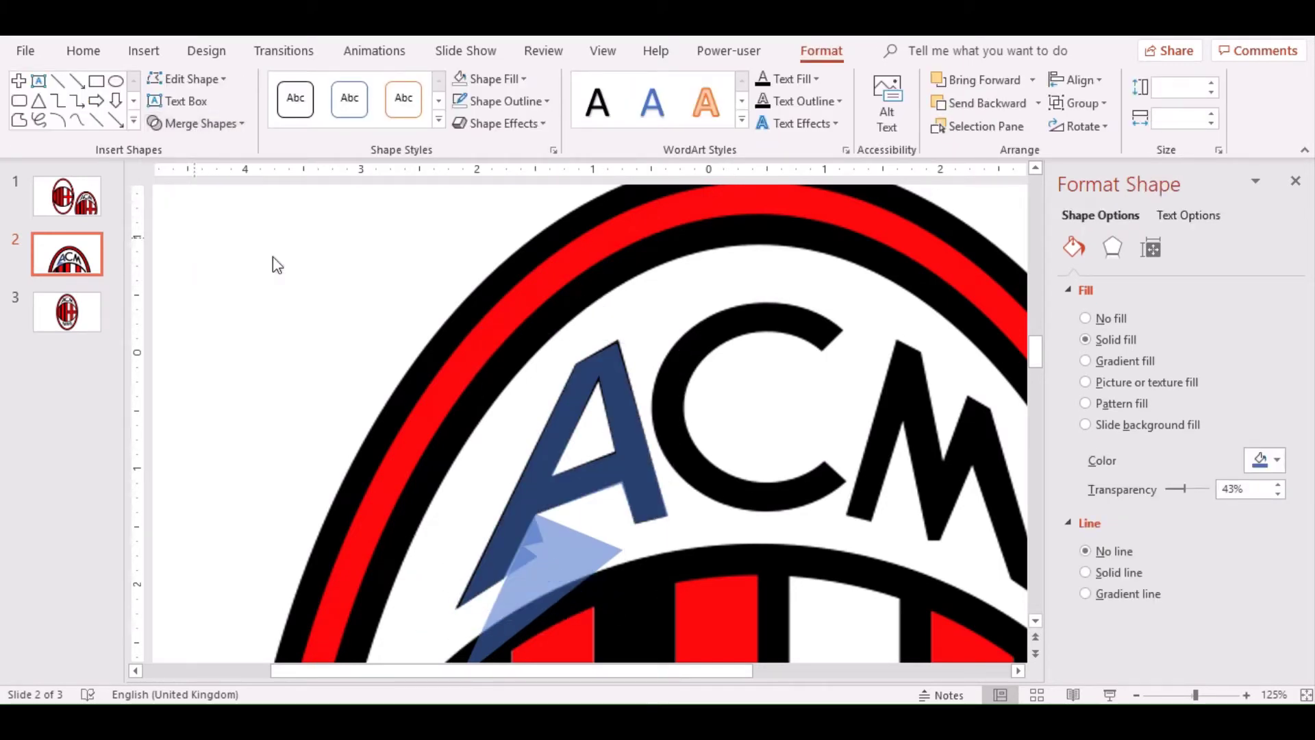
# Subtract the remaining light-blue triangle from the A's lower-left foot.
pyautogui.keyDown('shift'); pyautogui.click(537, 588); pyautogui.keyUp('shift')
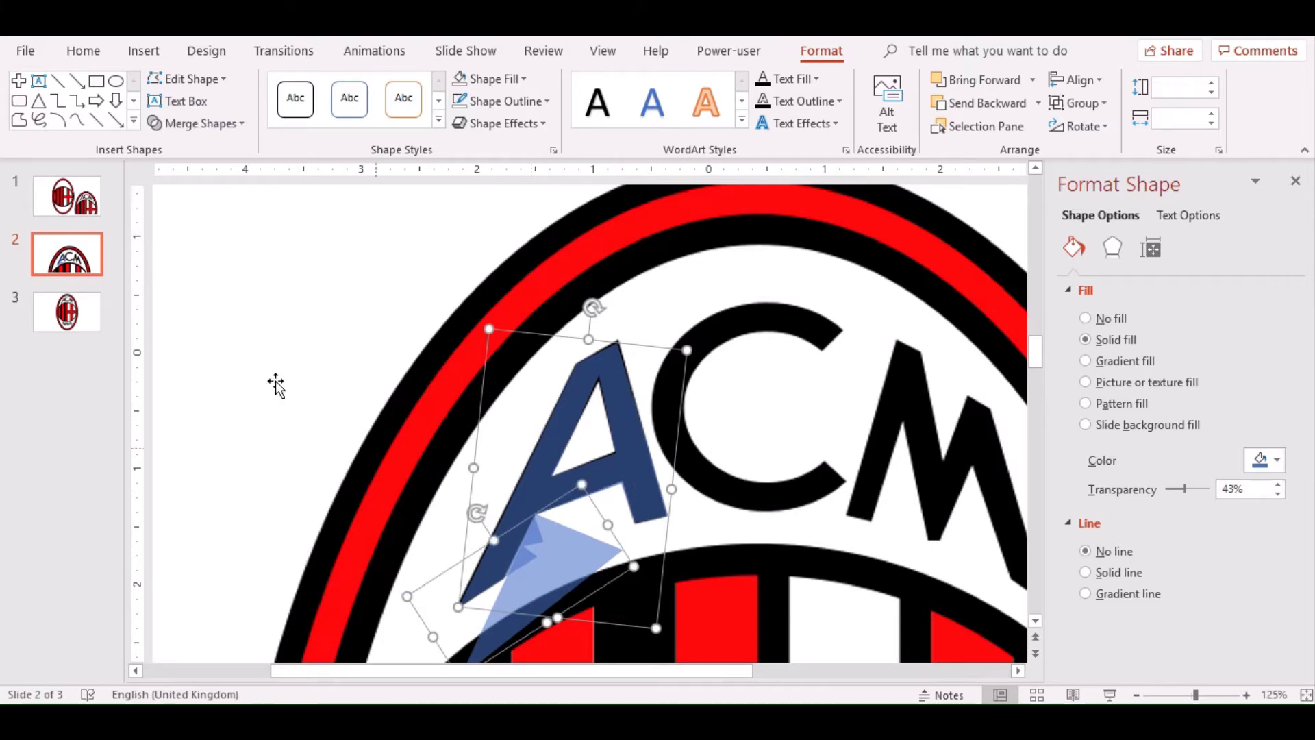
pyautogui.click(195, 123)
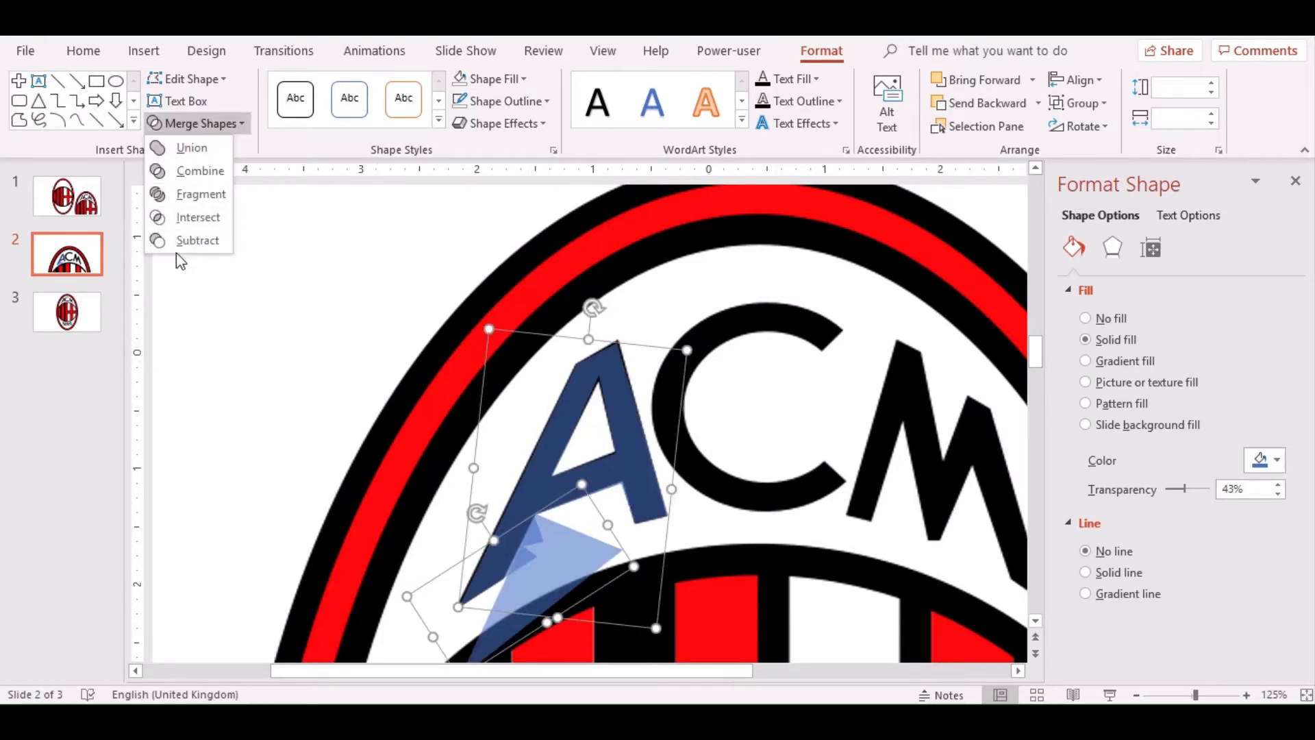
pyautogui.click(192, 240)
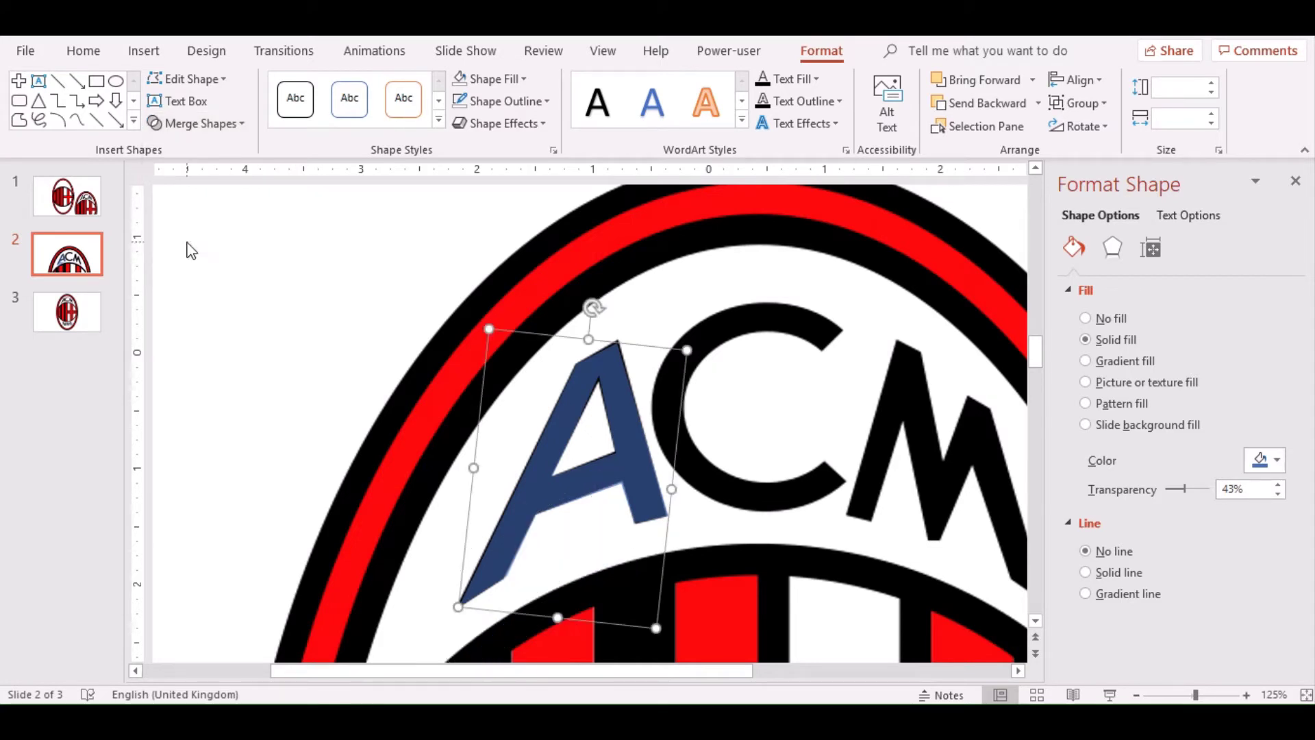
pyautogui.click(619, 415)
pyautogui.click(619, 415)
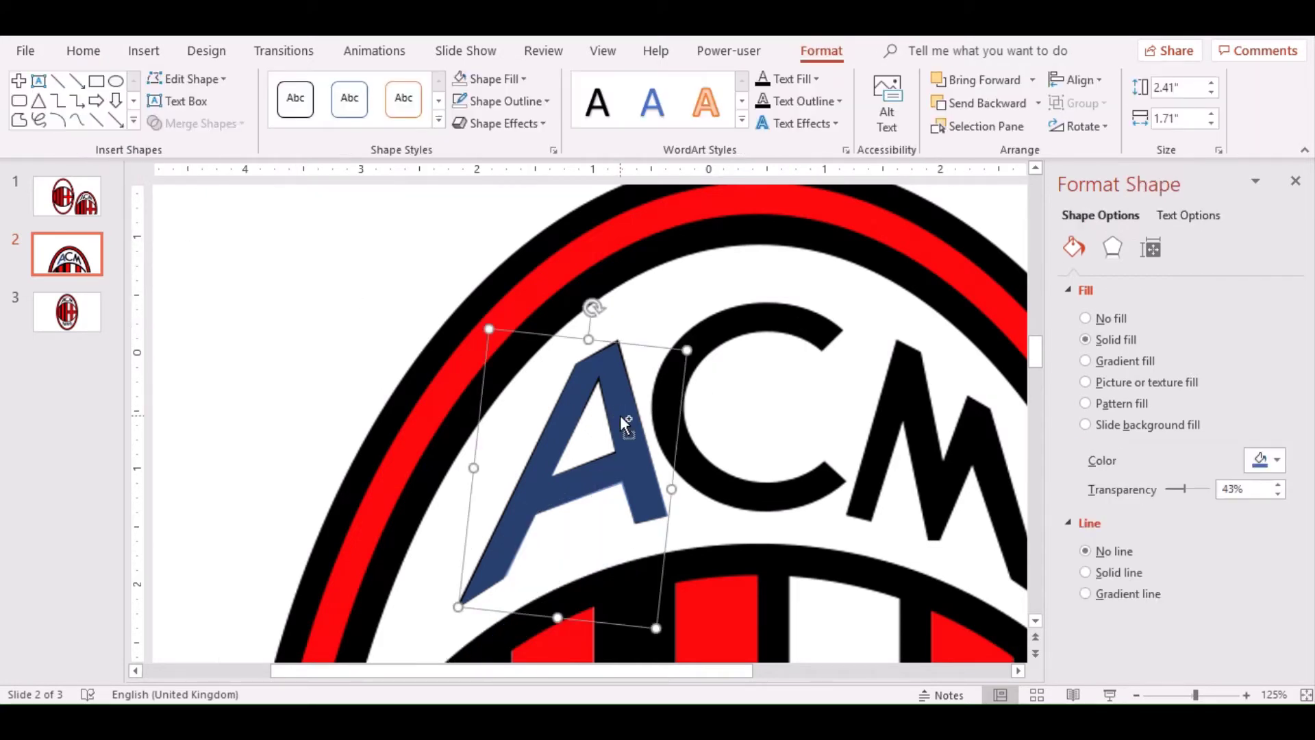
# Move the finished blue A from slide 2 onto slide 1, then return to slide 2.
pyautogui.hotkey('ctrl', 'x')
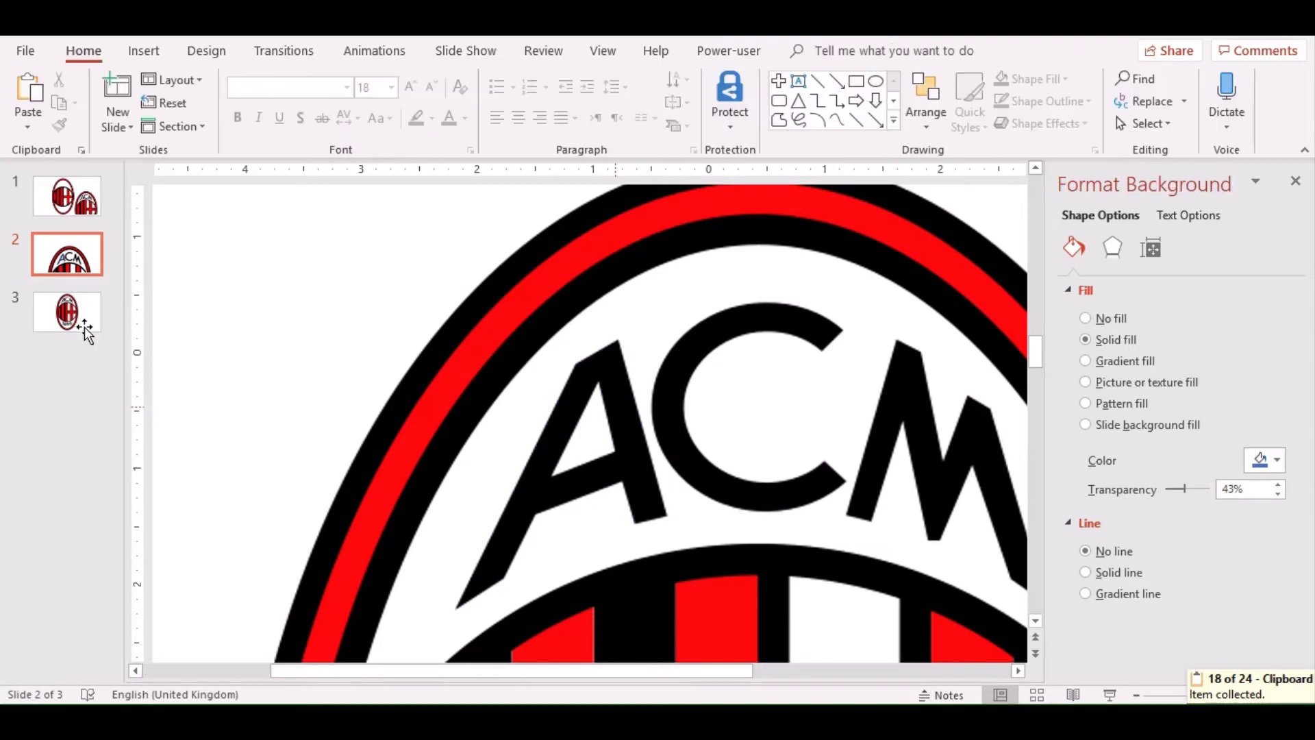
pyautogui.click(51, 193)
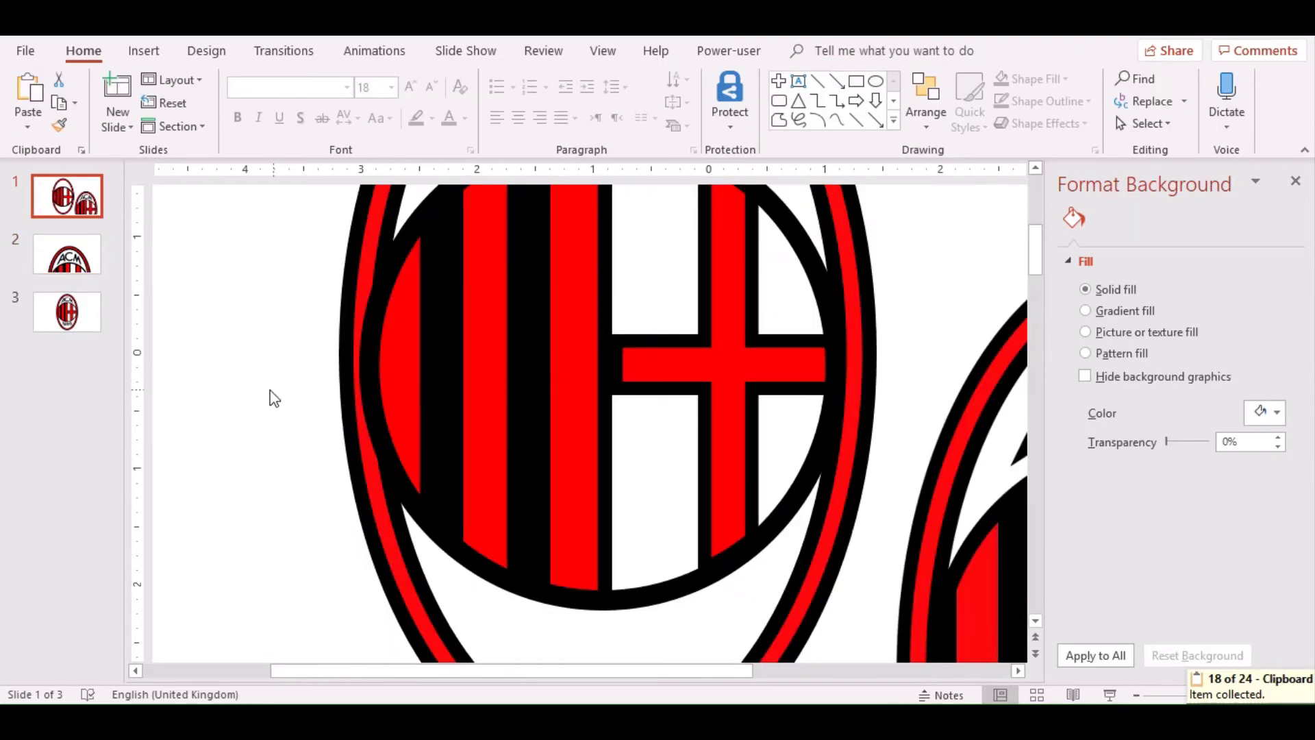
pyautogui.click(270, 393)
pyautogui.hotkey('ctrl', 'v')
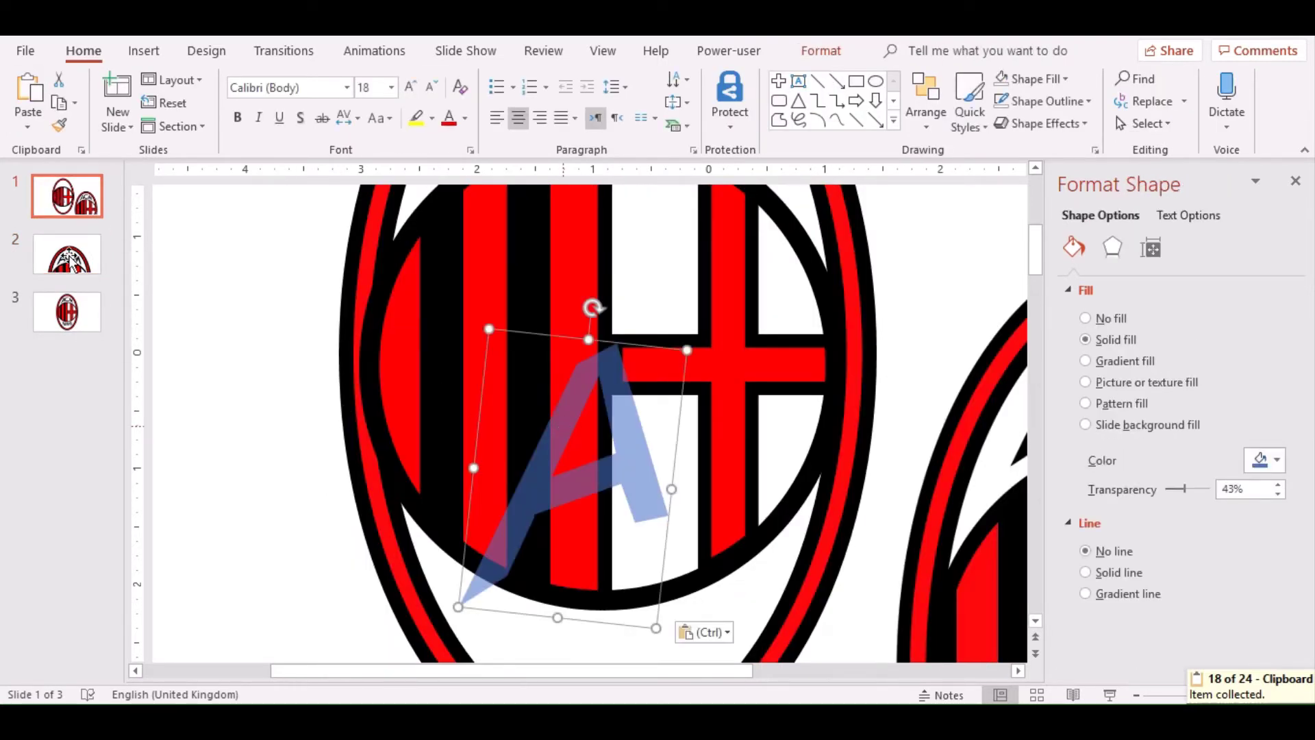
pyautogui.press('pagedown')
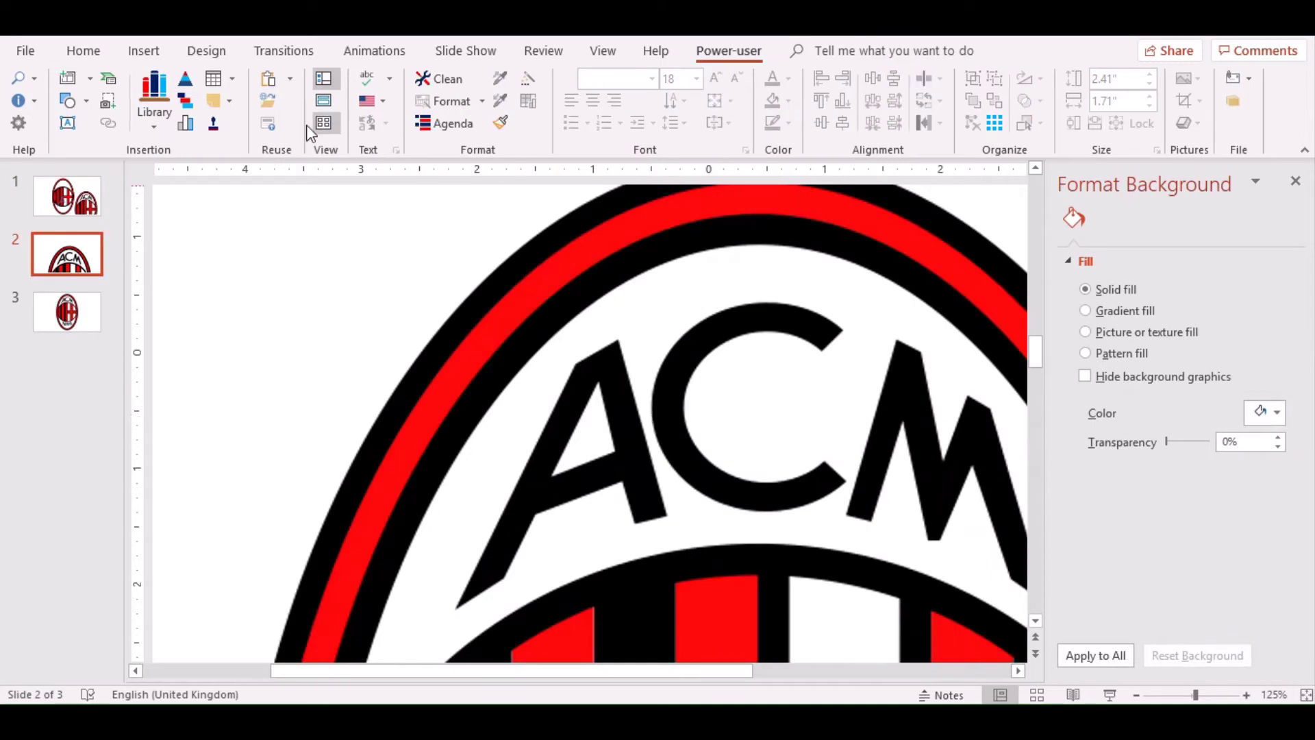
pyautogui.click(150, 55)
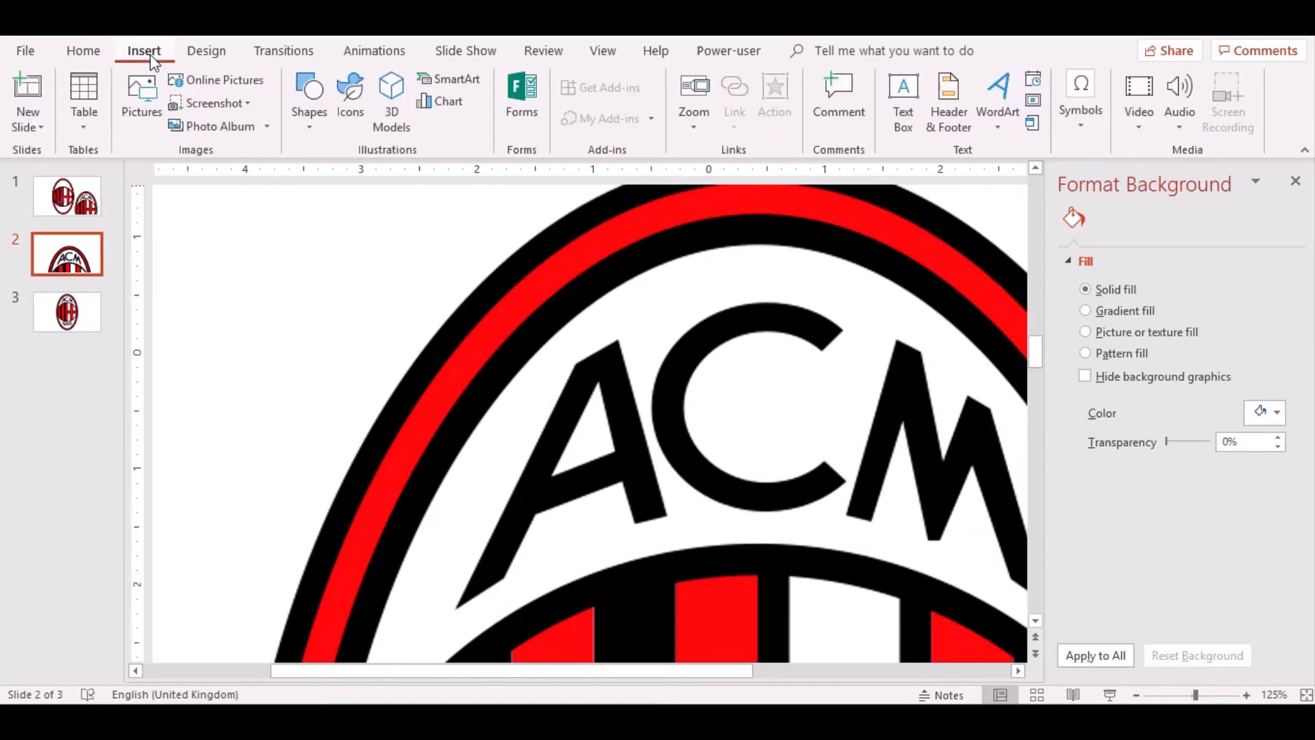
# Draw a donut ring over the C, remove its outline, and fit it to about 1.85" by 1.97".
pyautogui.click(309, 104)
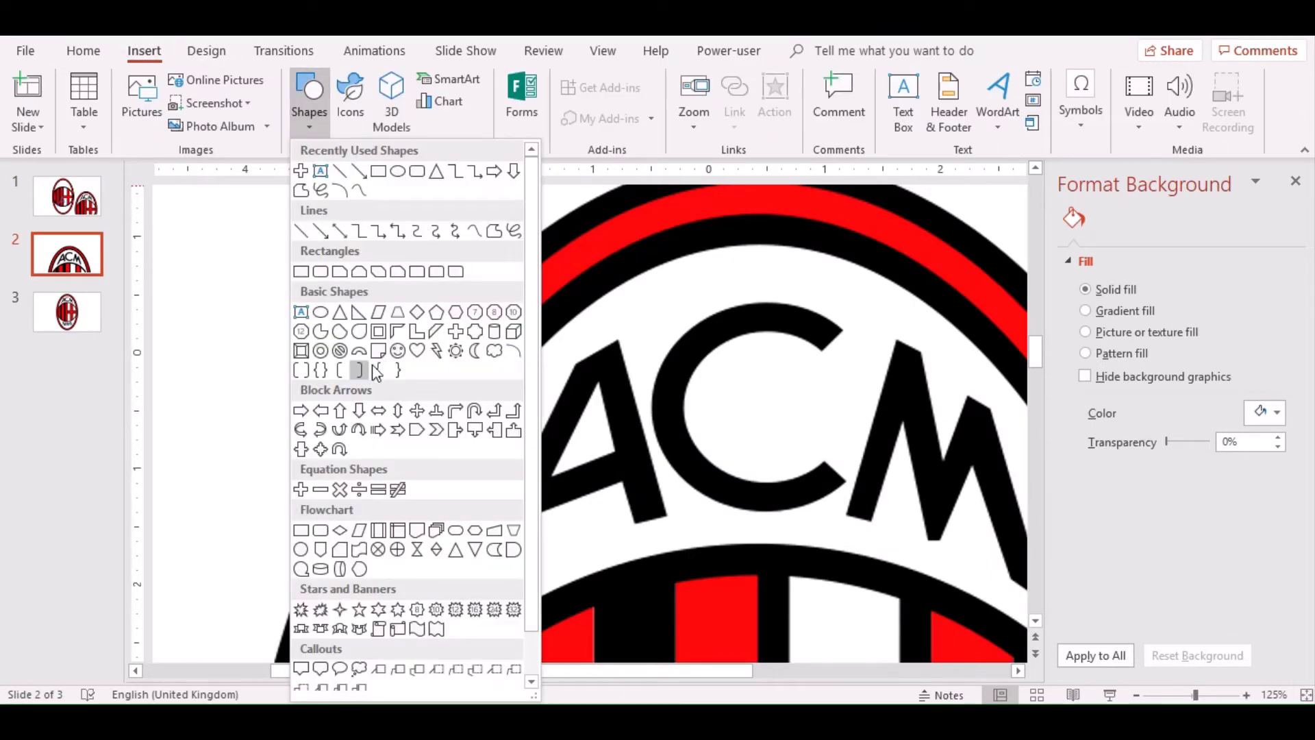
pyautogui.click(320, 350)
pyautogui.moveTo(639, 327); pyautogui.dragTo(883, 508)
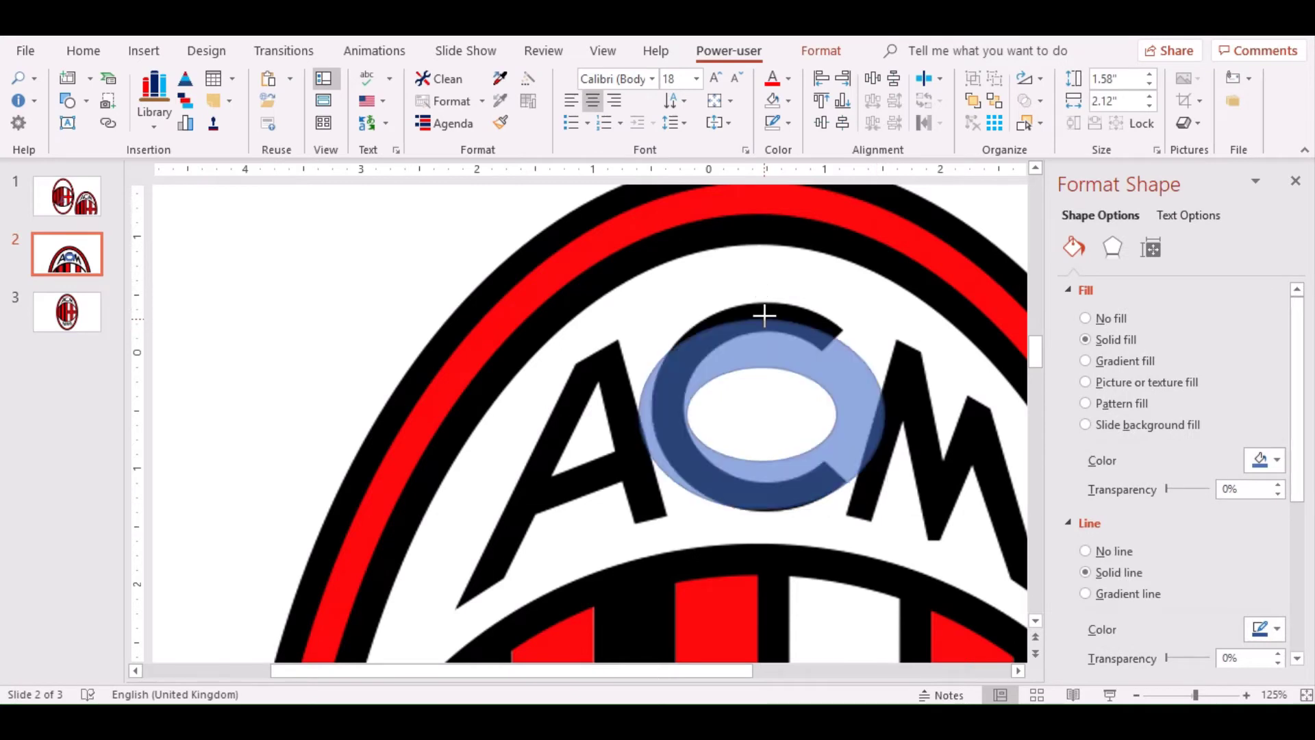
pyautogui.moveTo(764, 329); pyautogui.dragTo(765, 302)
pyautogui.moveTo(639, 406); pyautogui.dragTo(682, 406)
pyautogui.moveTo(766, 305); pyautogui.dragTo(767, 303)
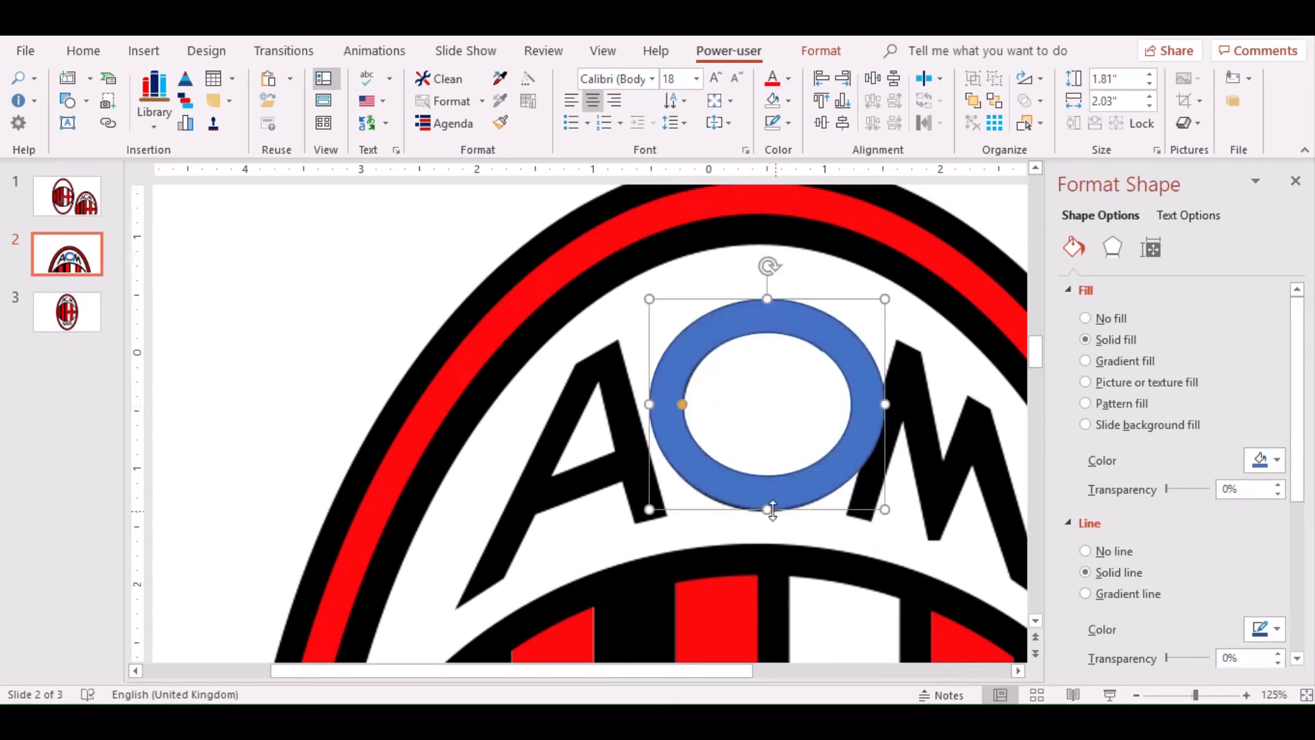
pyautogui.moveTo(767, 509); pyautogui.dragTo(767, 514)
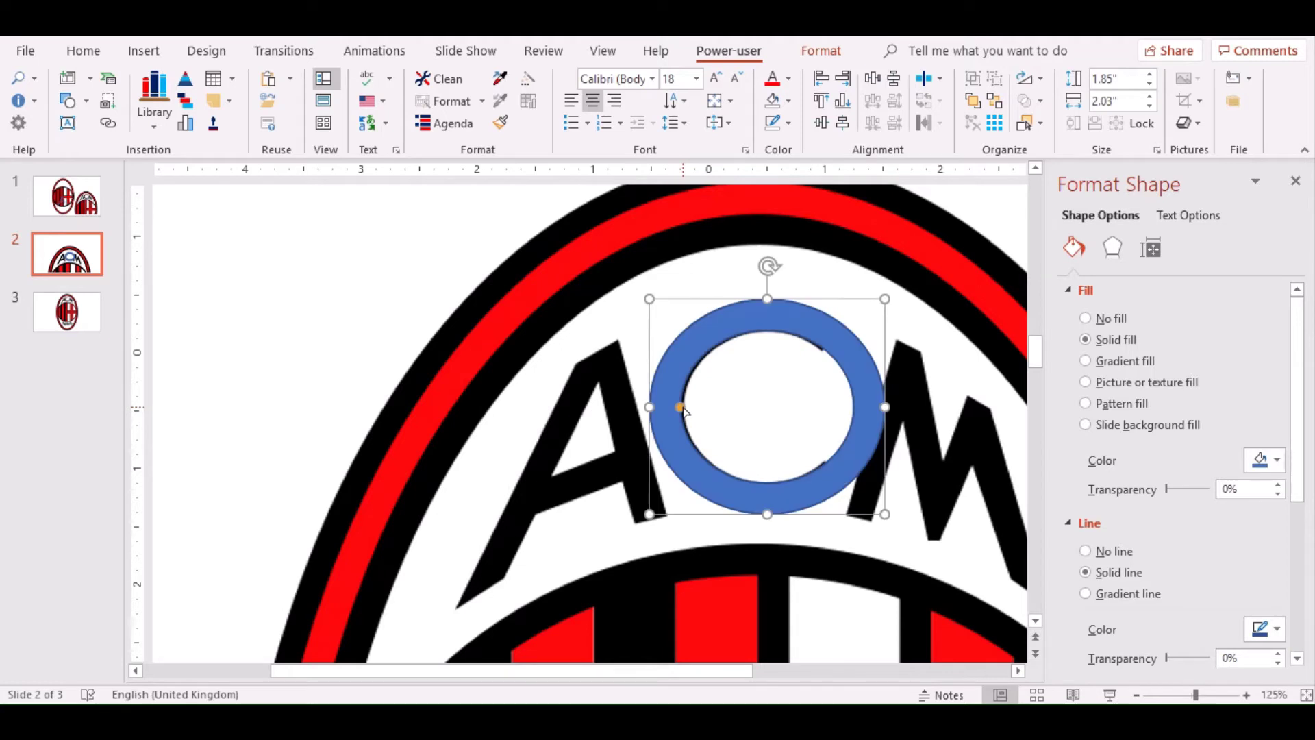
pyautogui.click(788, 123)
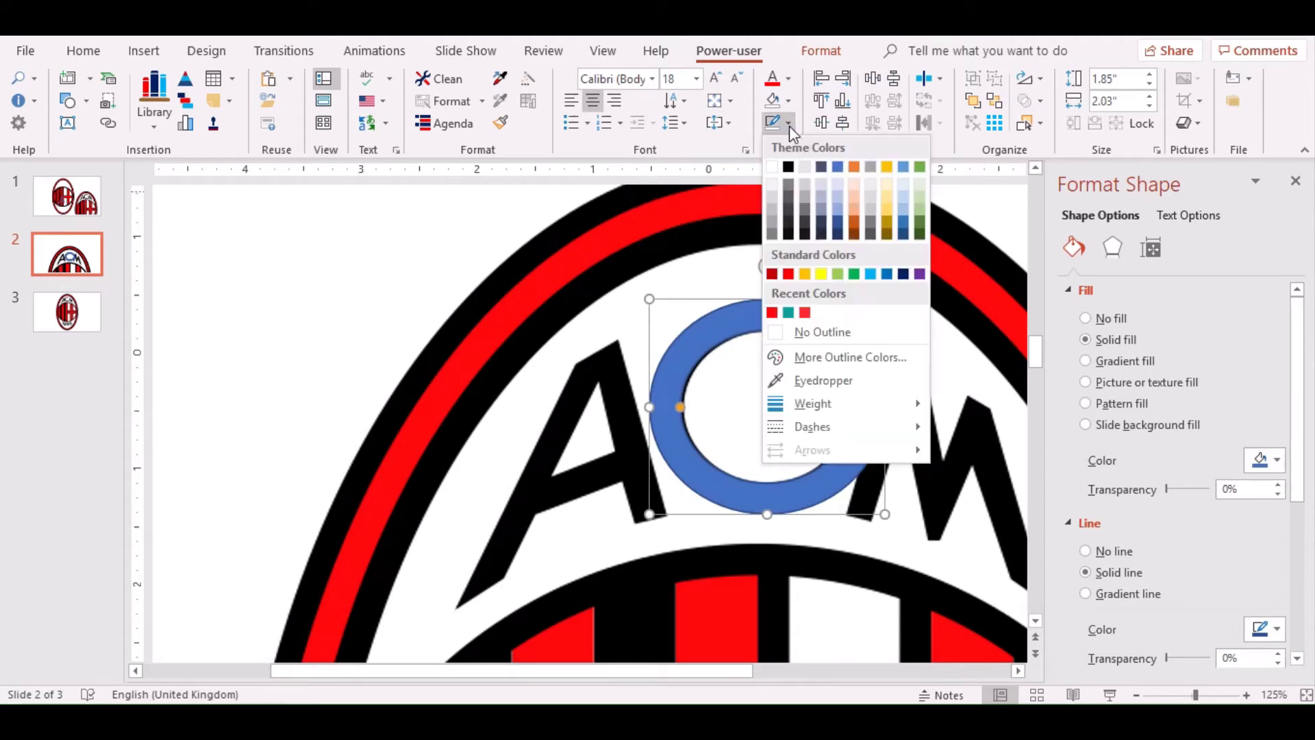
pyautogui.click(817, 332)
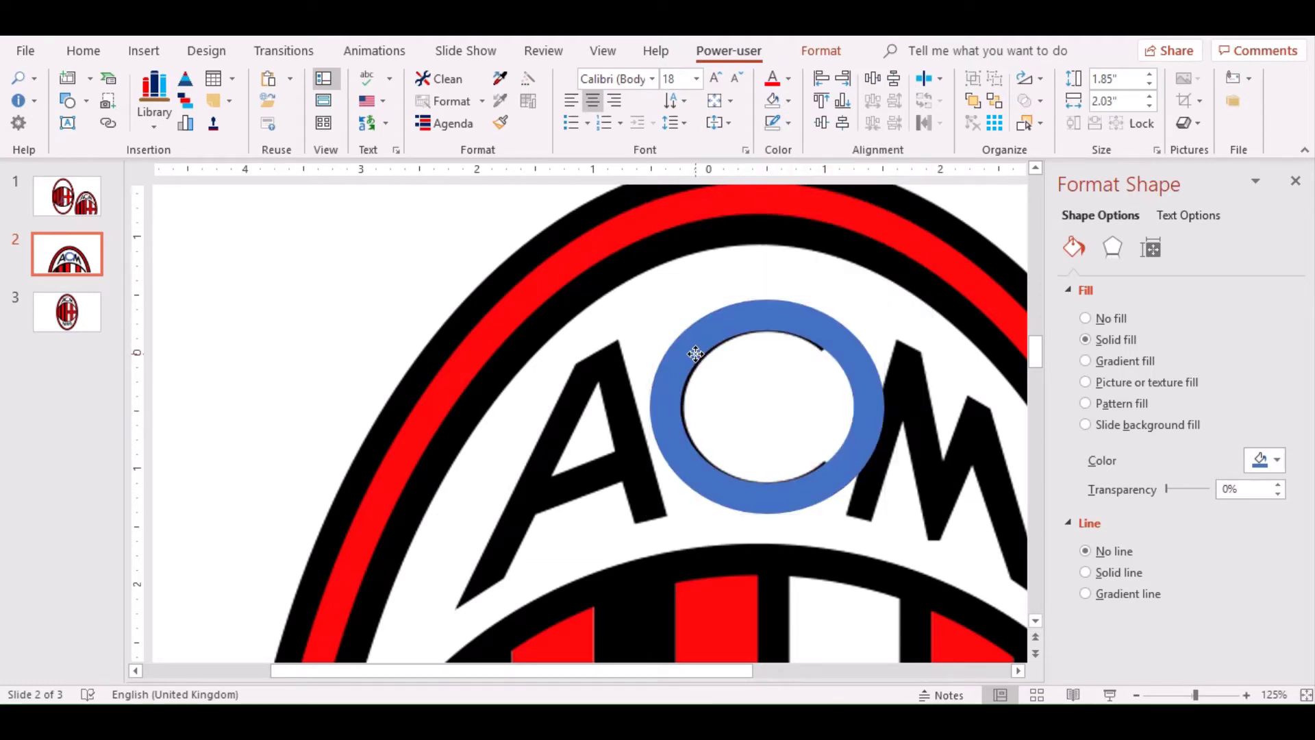
pyautogui.moveTo(696, 353); pyautogui.dragTo(697, 353)
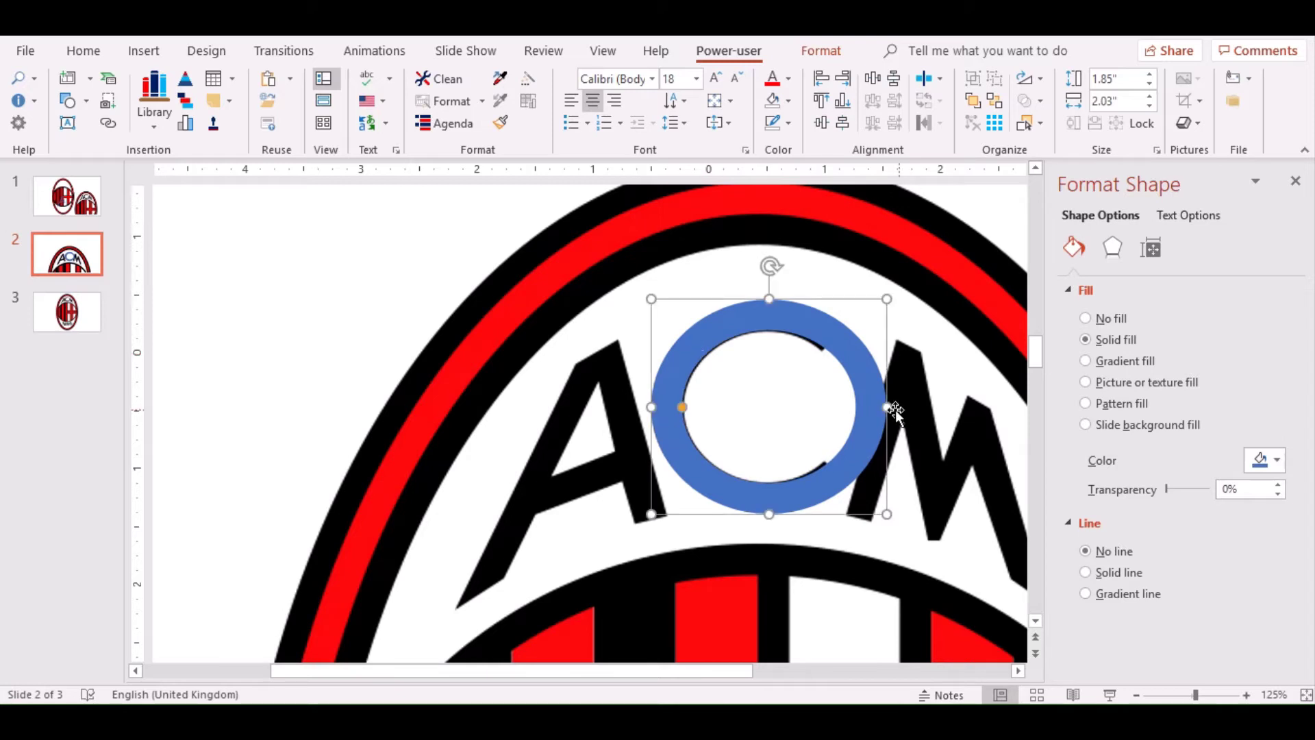
pyautogui.moveTo(888, 409); pyautogui.dragTo(880, 408)
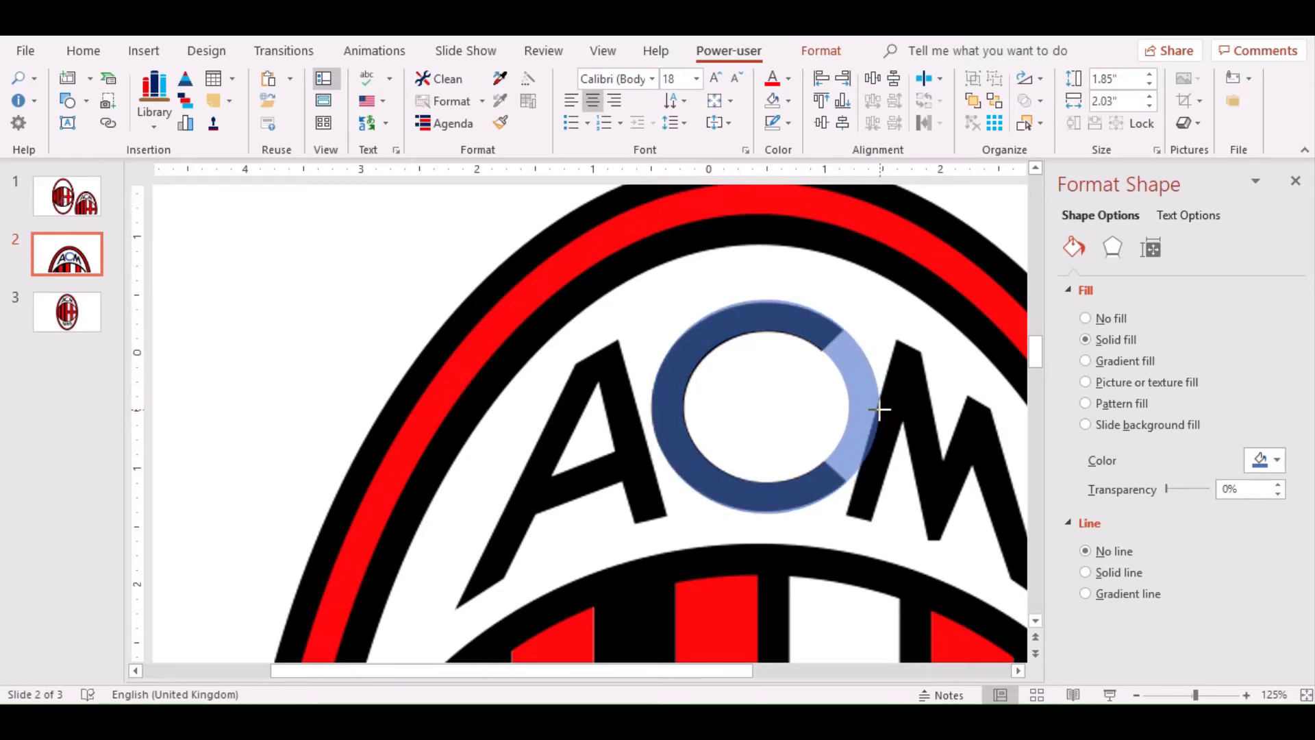
pyautogui.moveTo(769, 329); pyautogui.dragTo(768, 326)
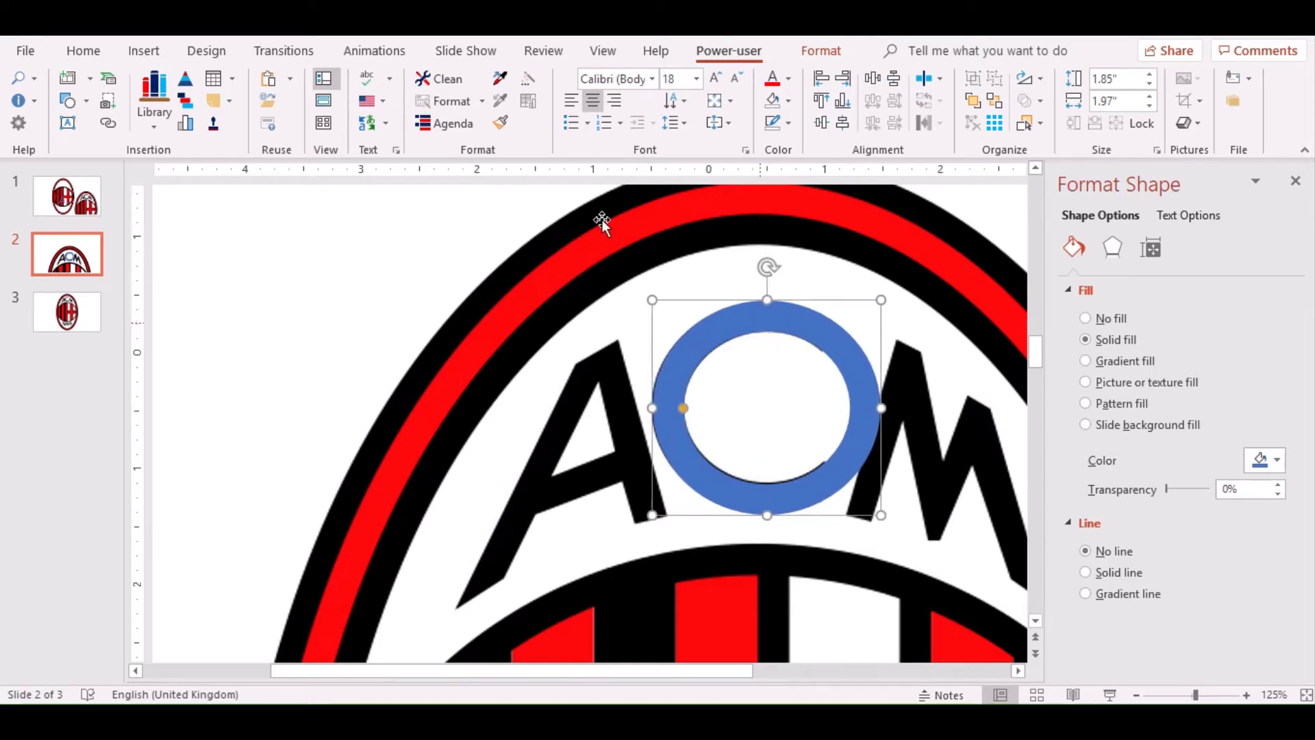
# Paste the translucent navy A, then draw a rectangle and give it the A's translucent no-outline formatting.
pyautogui.hotkey('ctrl', 'v')
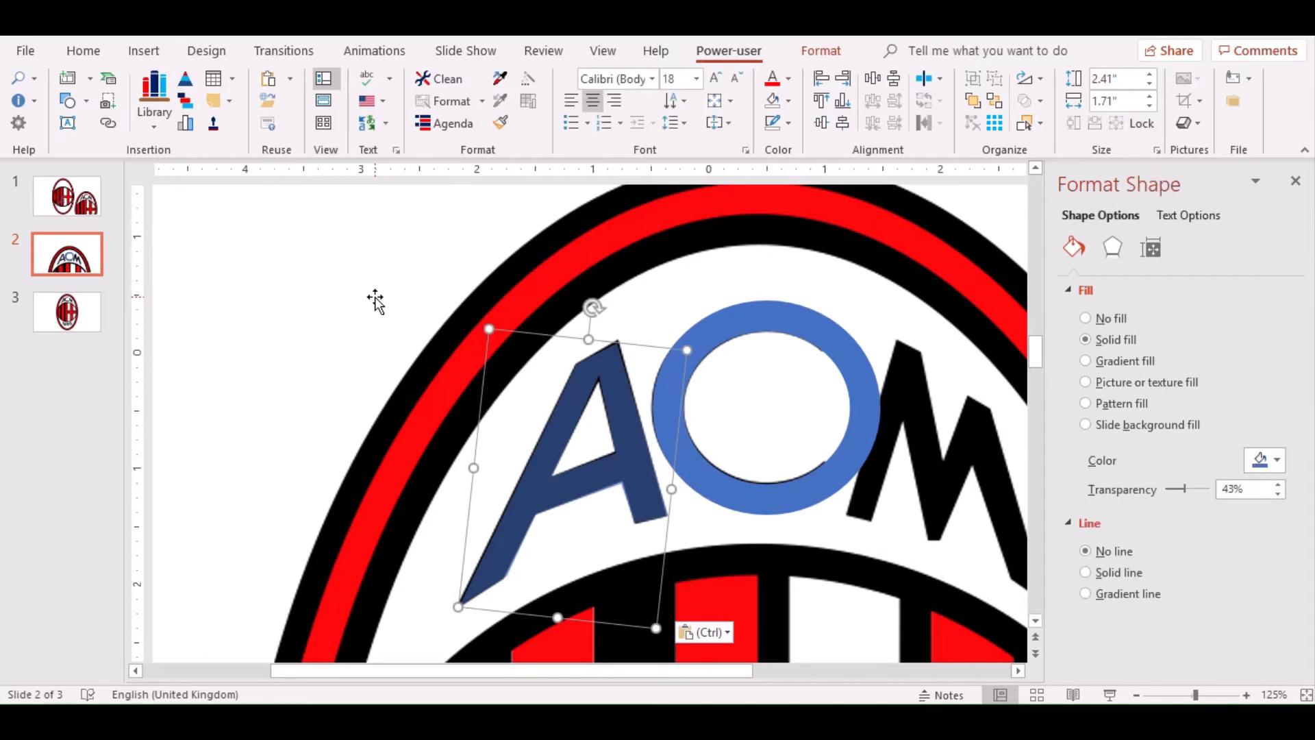
pyautogui.press('ctrl')
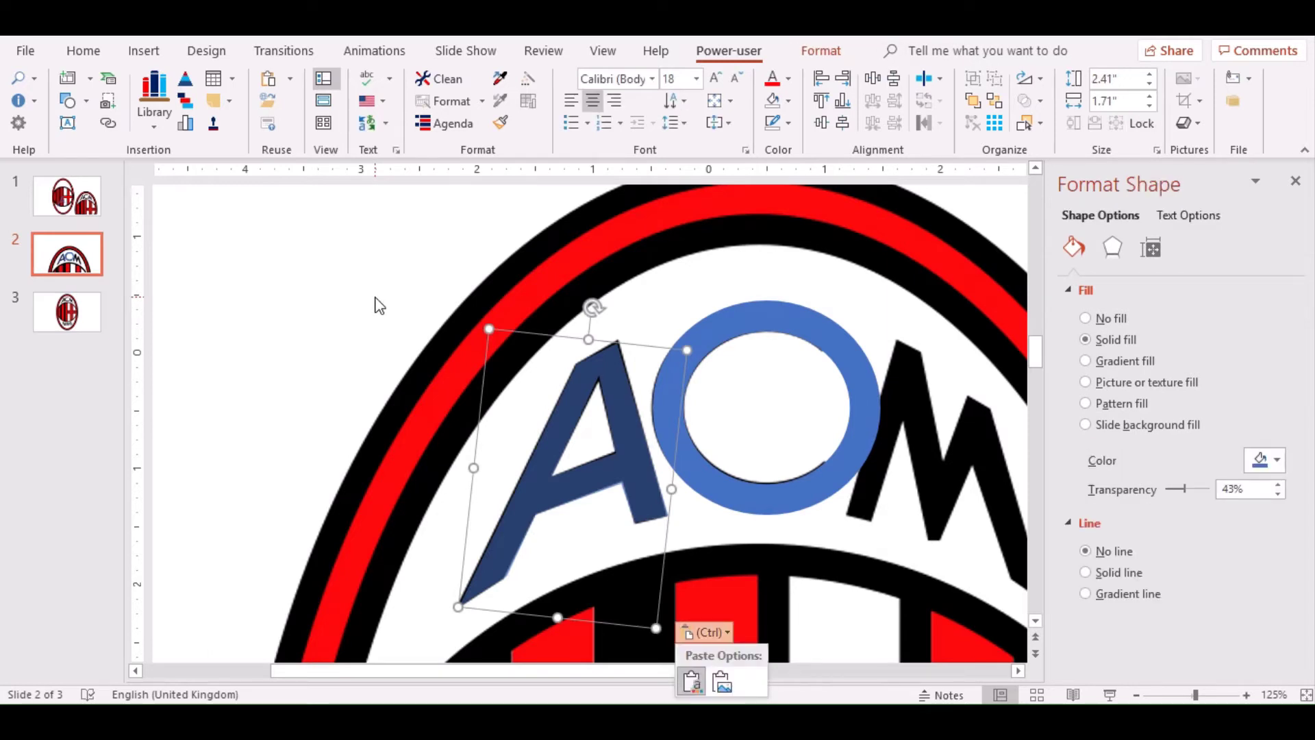
pyautogui.press('Escape')
pyautogui.click(144, 51)
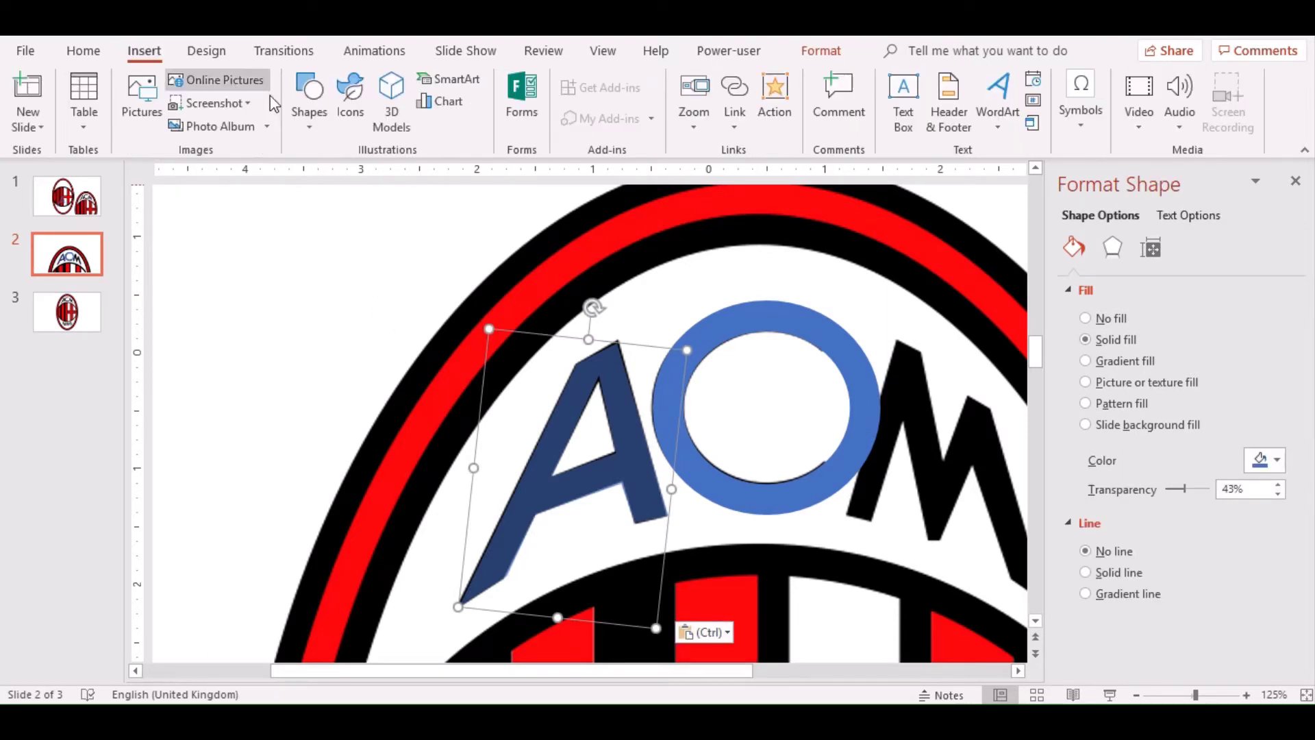
pyautogui.click(314, 118)
pyautogui.click(396, 178)
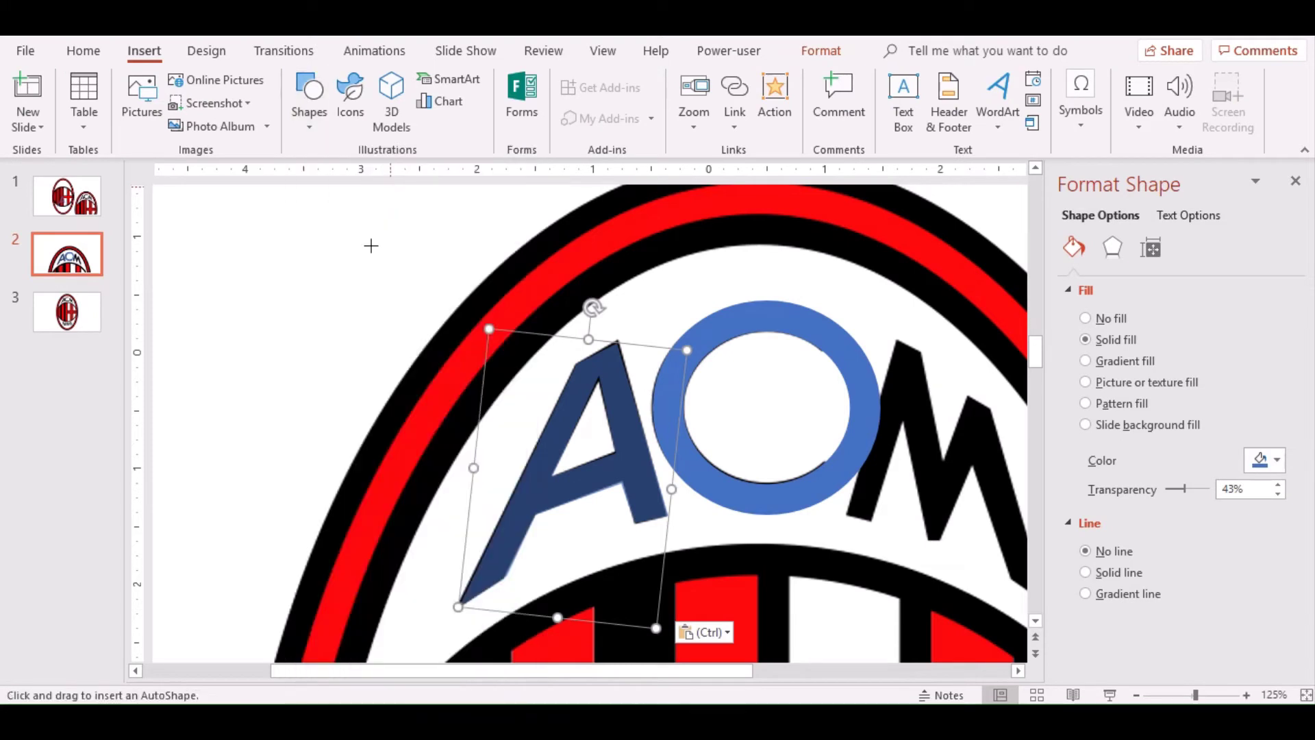
pyautogui.moveTo(295, 272); pyautogui.dragTo(396, 312)
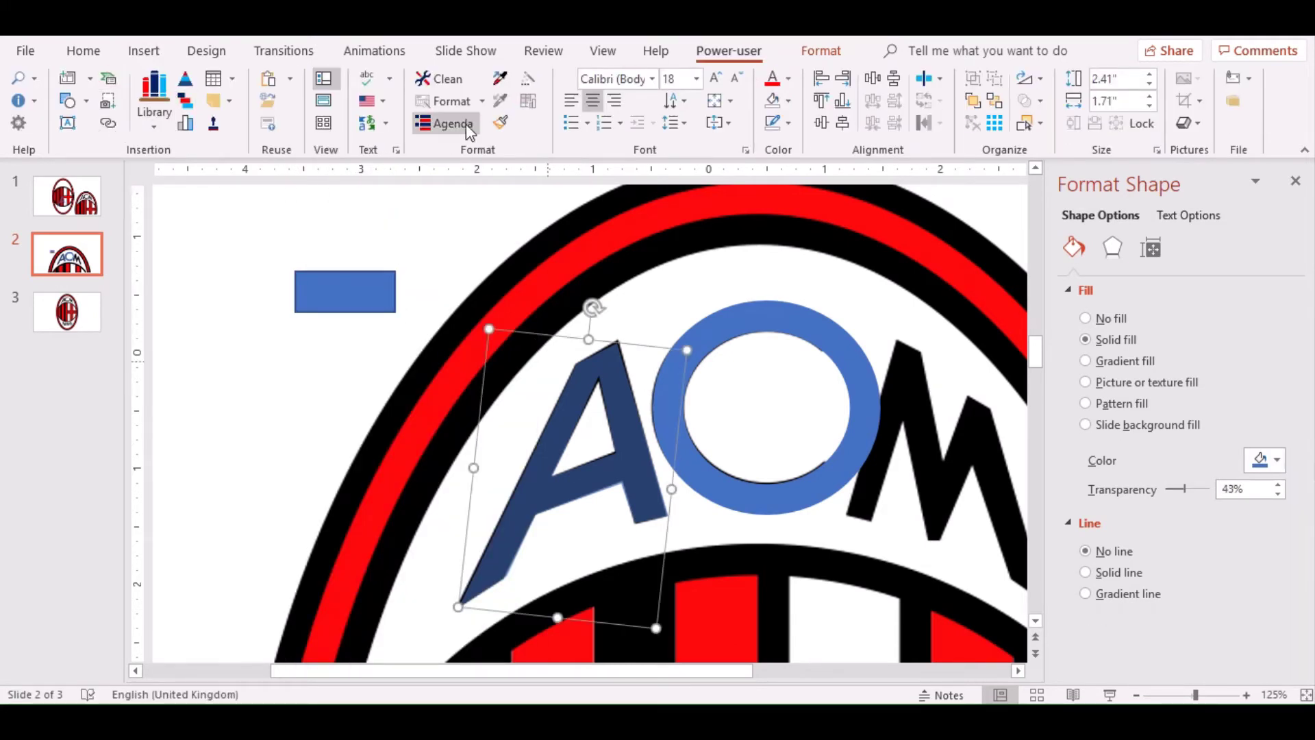
pyautogui.click(502, 123)
pyautogui.click(368, 293)
# Rotate and thin the translucent rectangle, then move it onto the ring's right side.
pyautogui.moveTo(345, 252); pyautogui.dragTo(274, 235)
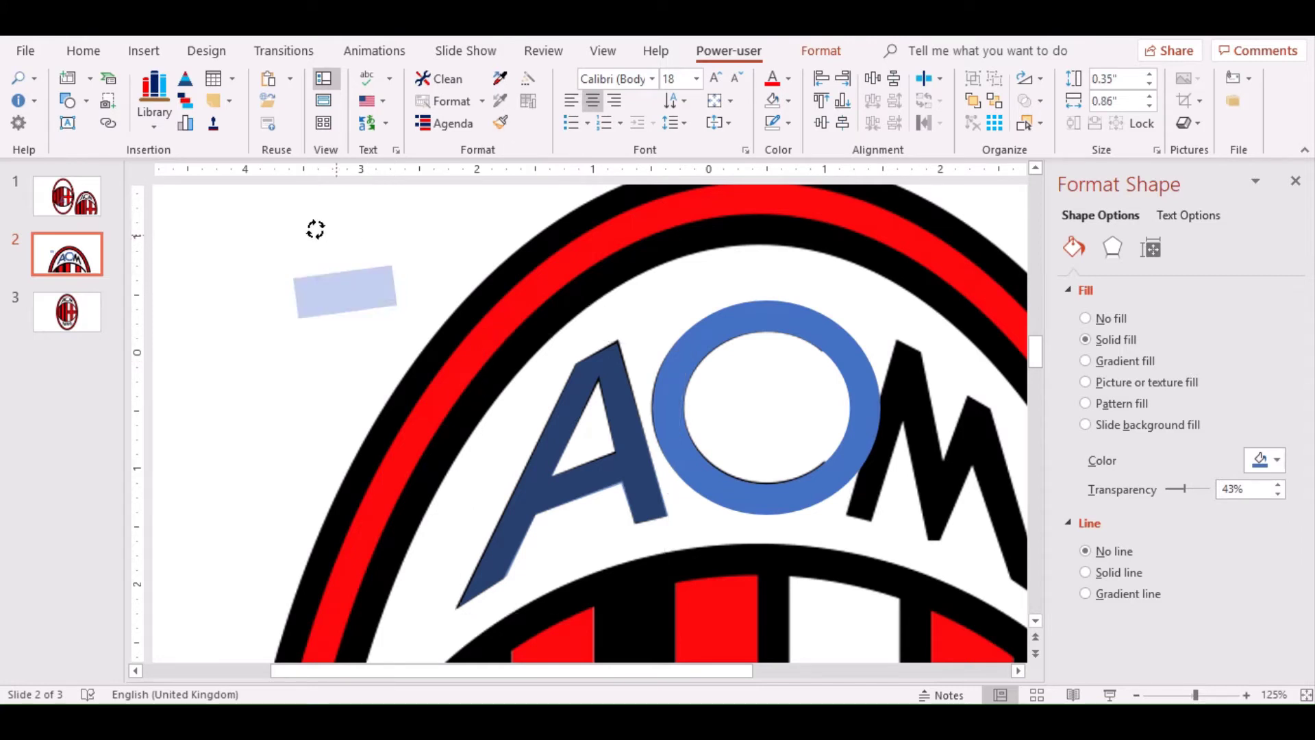
pyautogui.moveTo(324, 282); pyautogui.dragTo(440, 257)
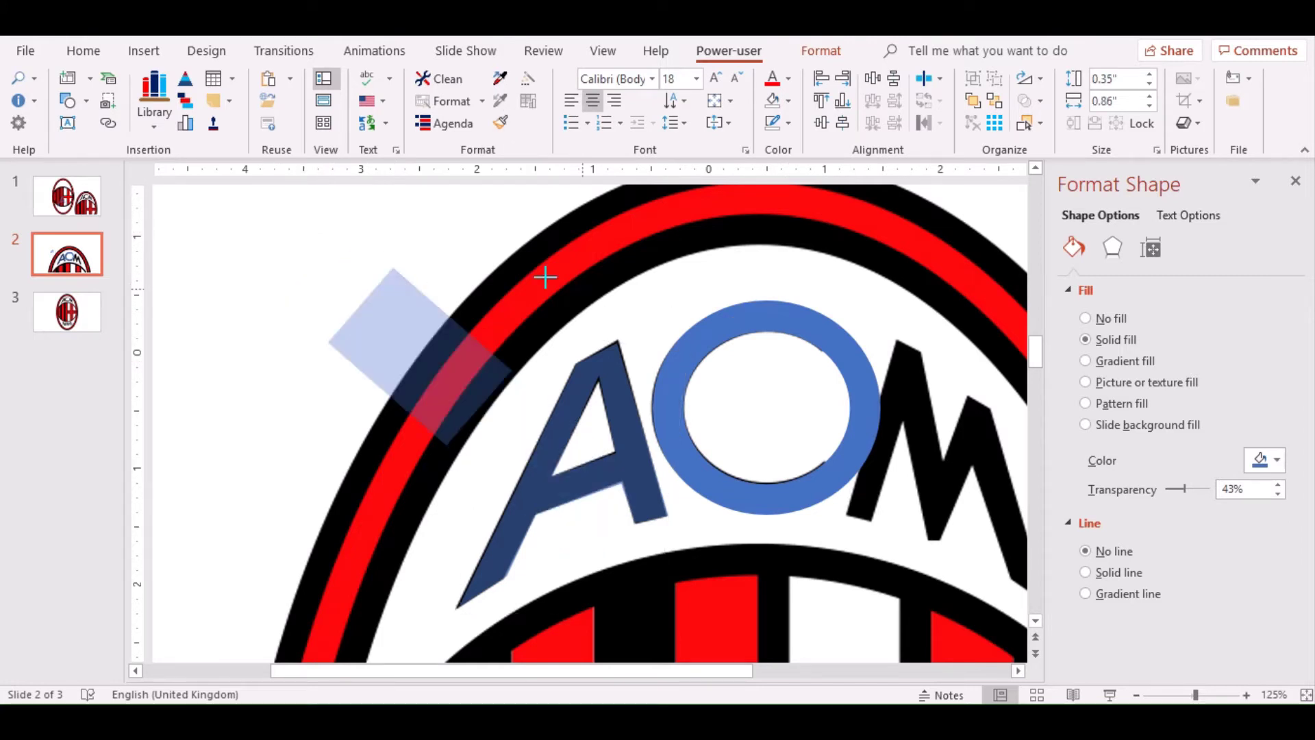
pyautogui.moveTo(419, 348); pyautogui.dragTo(409, 371)
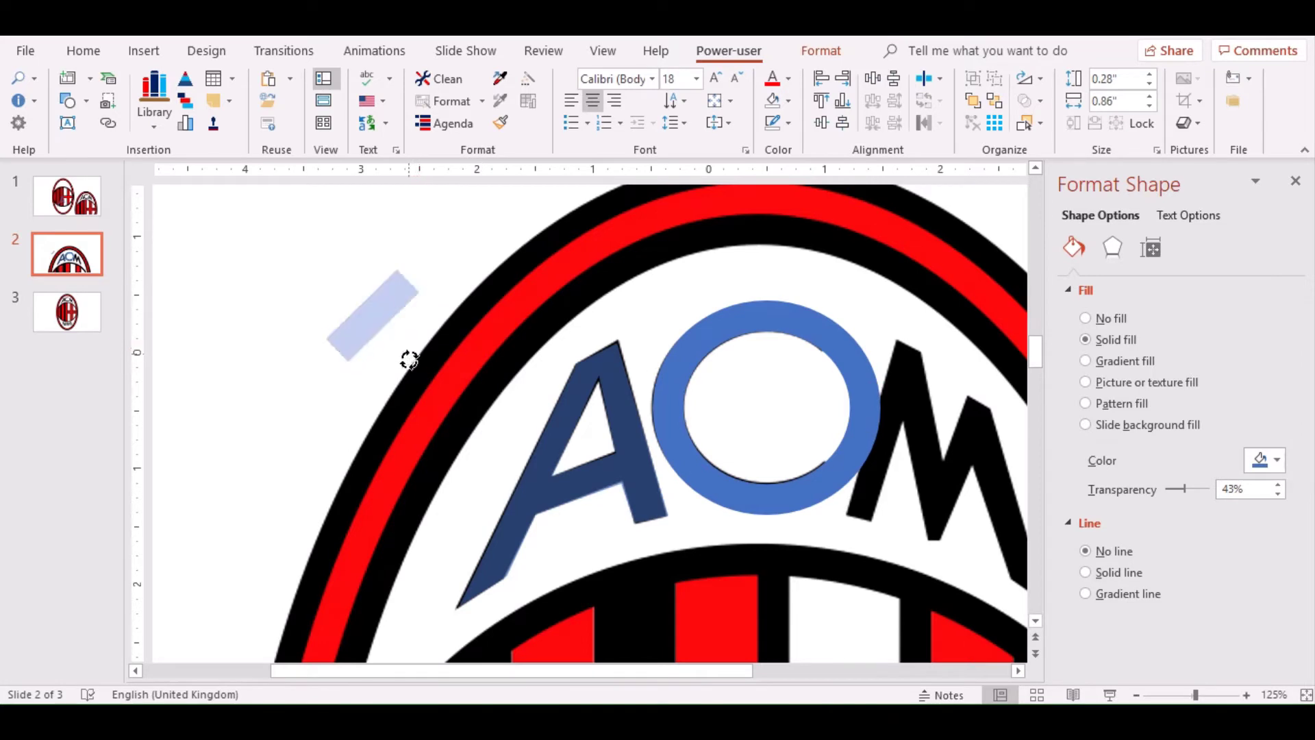
pyautogui.moveTo(374, 326)
pyautogui.mouseDown()
pyautogui.moveTo(851, 372)
pyautogui.moveTo(835, 387)
pyautogui.mouseUp()
# Give the ring the A's 43% translucent navy look, angle the square across its right side, and duplicate it.
pyautogui.click(783, 322)
pyautogui.click(812, 396)
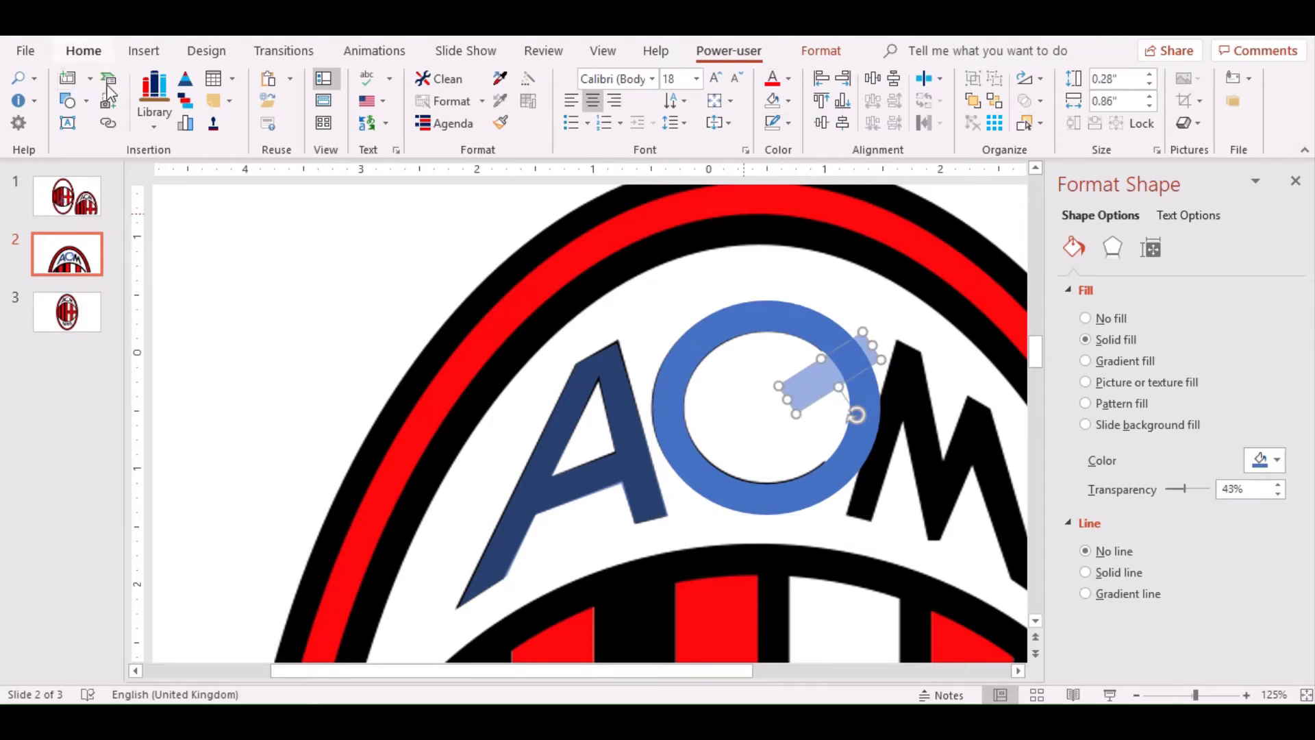
pyautogui.scroll(9, 108, 89)
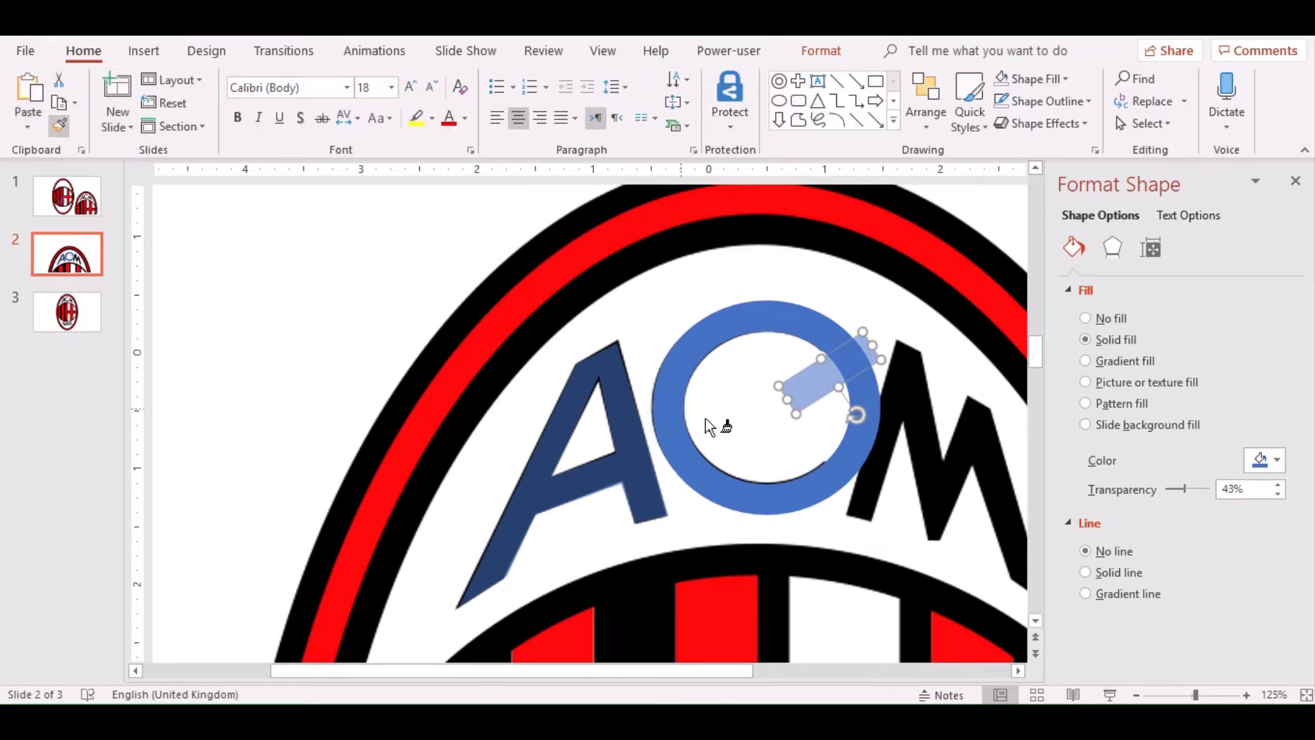
pyautogui.click(758, 490)
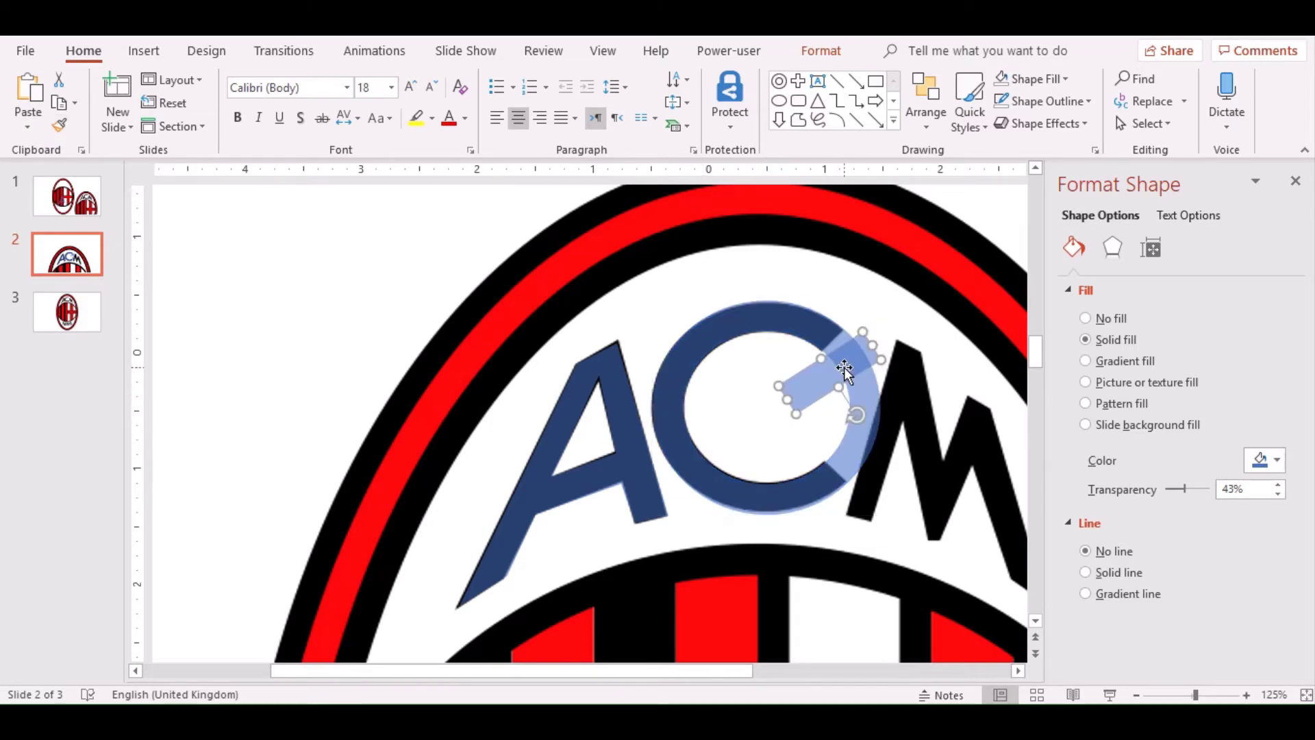
pyautogui.moveTo(852, 414); pyautogui.dragTo(877, 423)
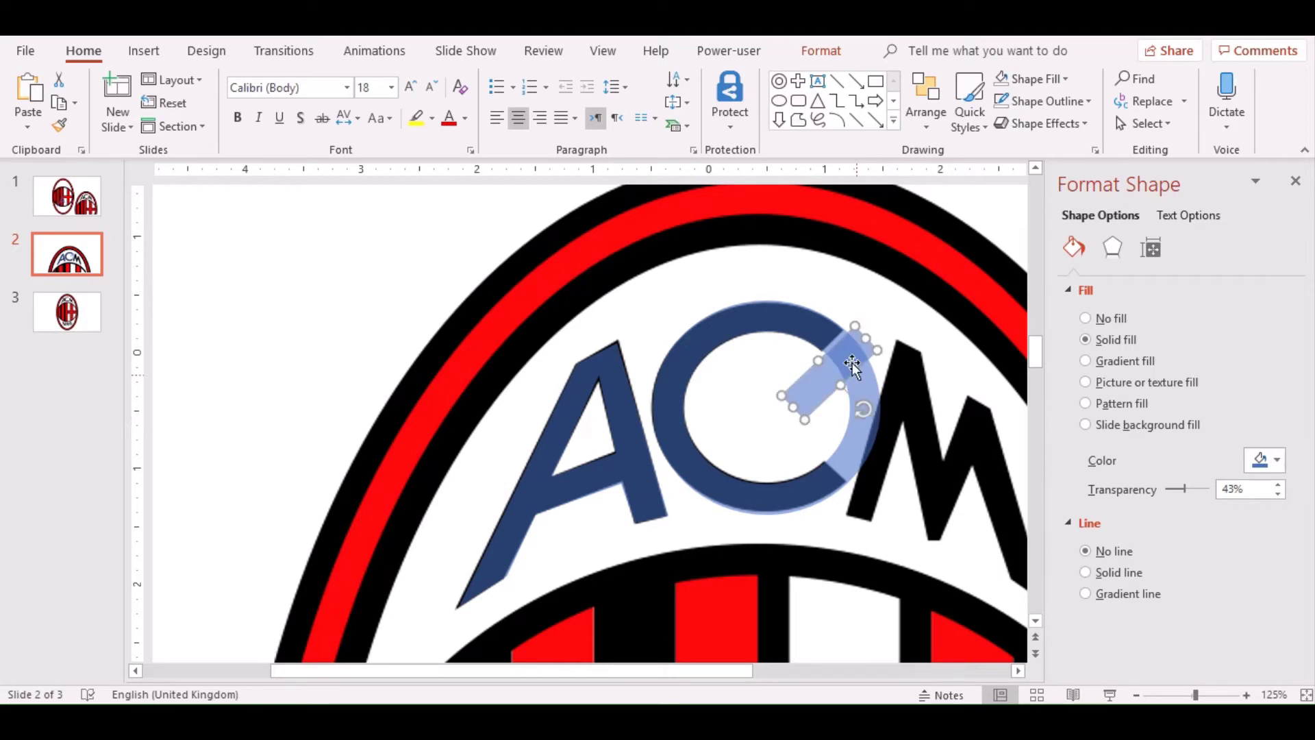
pyautogui.moveTo(852, 358)
pyautogui.mouseDown()
pyautogui.moveTo(847, 345)
pyautogui.moveTo(908, 439)
pyautogui.mouseUp()
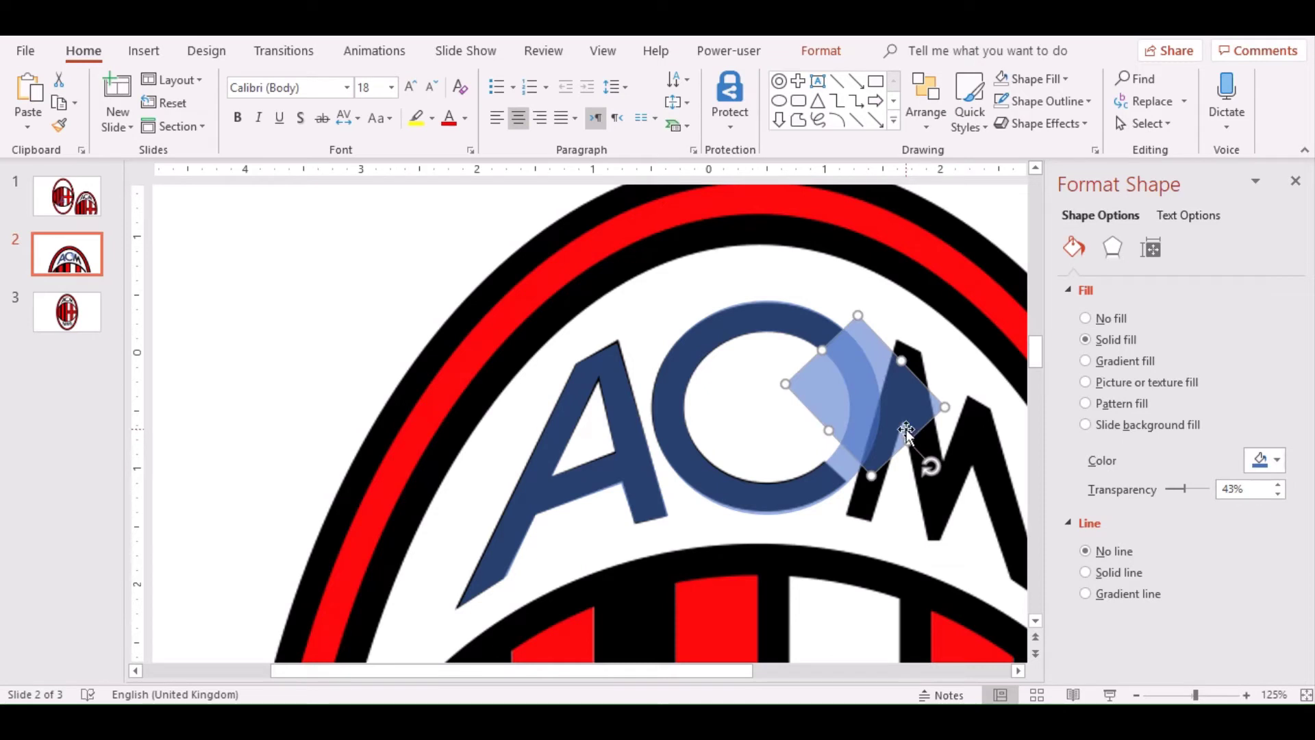
pyautogui.hotkey('ctrl', 'c')
pyautogui.hotkey('ctrl', 'v')
# Subtract the right-side square from the ring to open the C.
pyautogui.moveTo(906, 430); pyautogui.dragTo(449, 351)
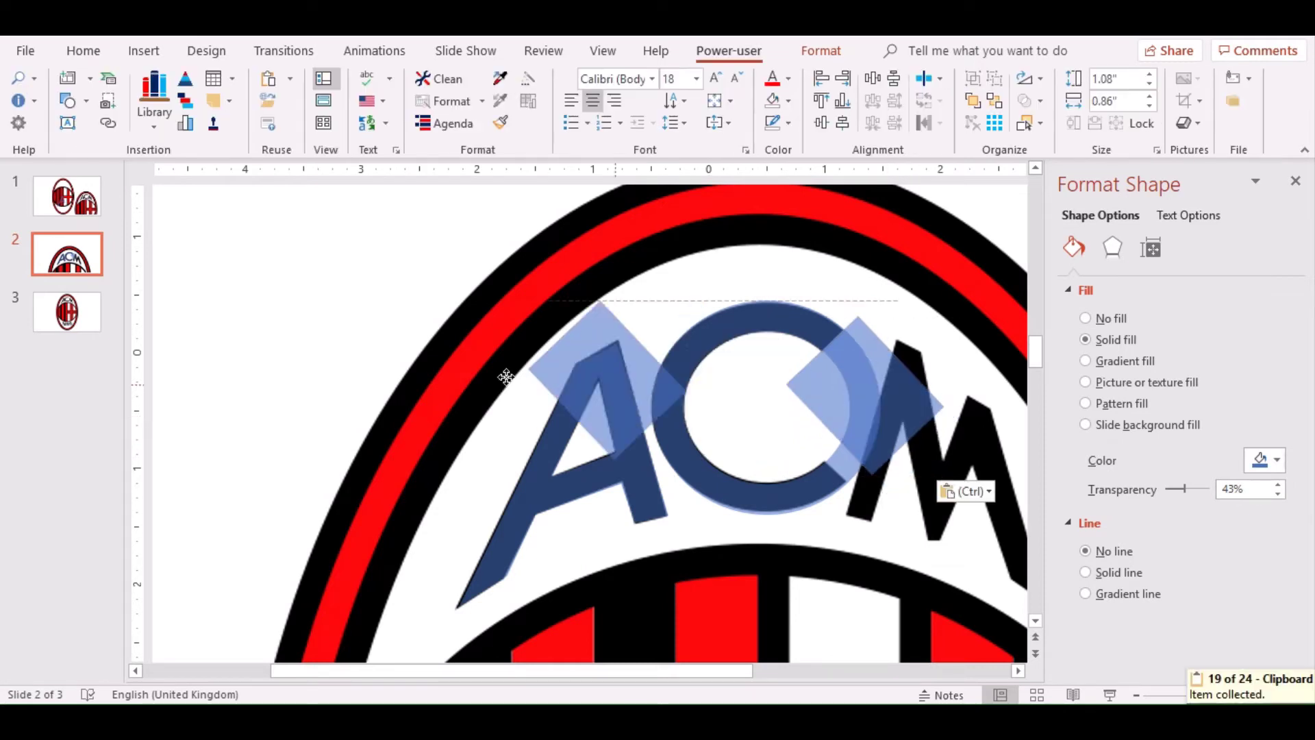
pyautogui.click(741, 332)
pyautogui.keyDown('shift'); pyautogui.click(862, 353); pyautogui.keyUp('shift')
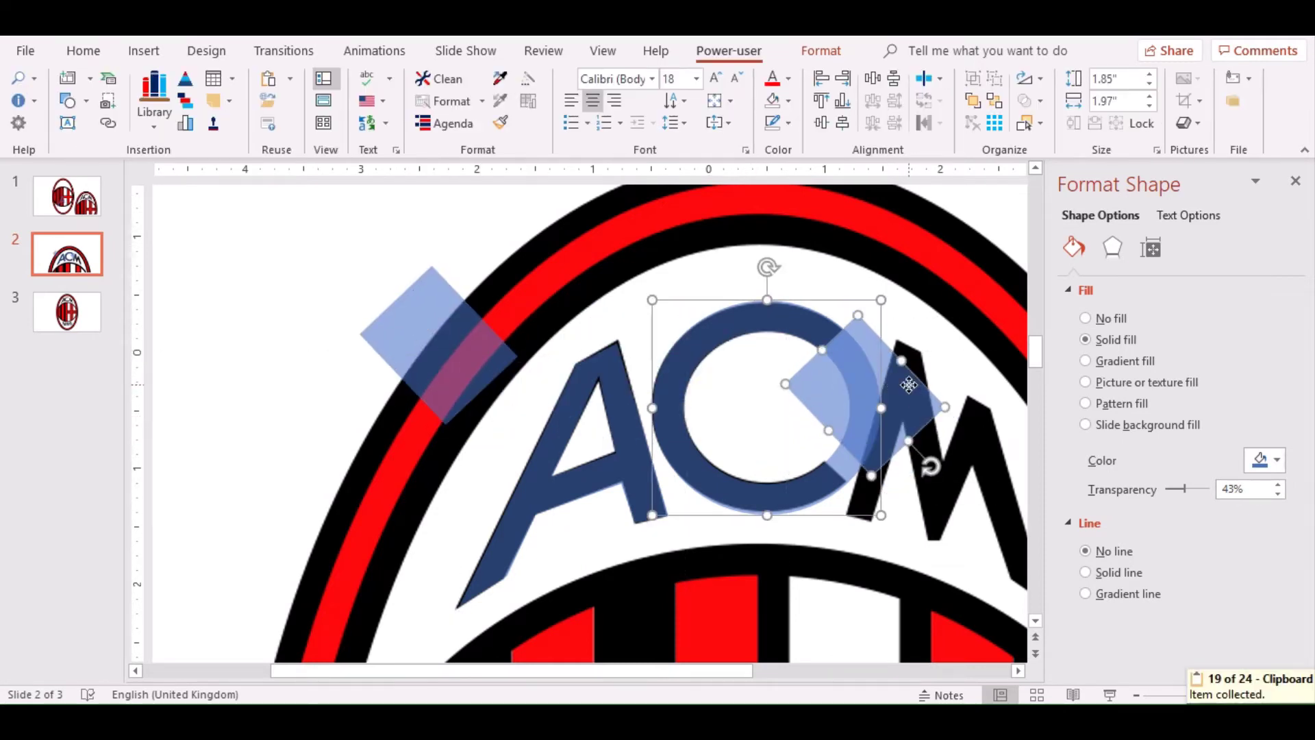
pyautogui.click(821, 51)
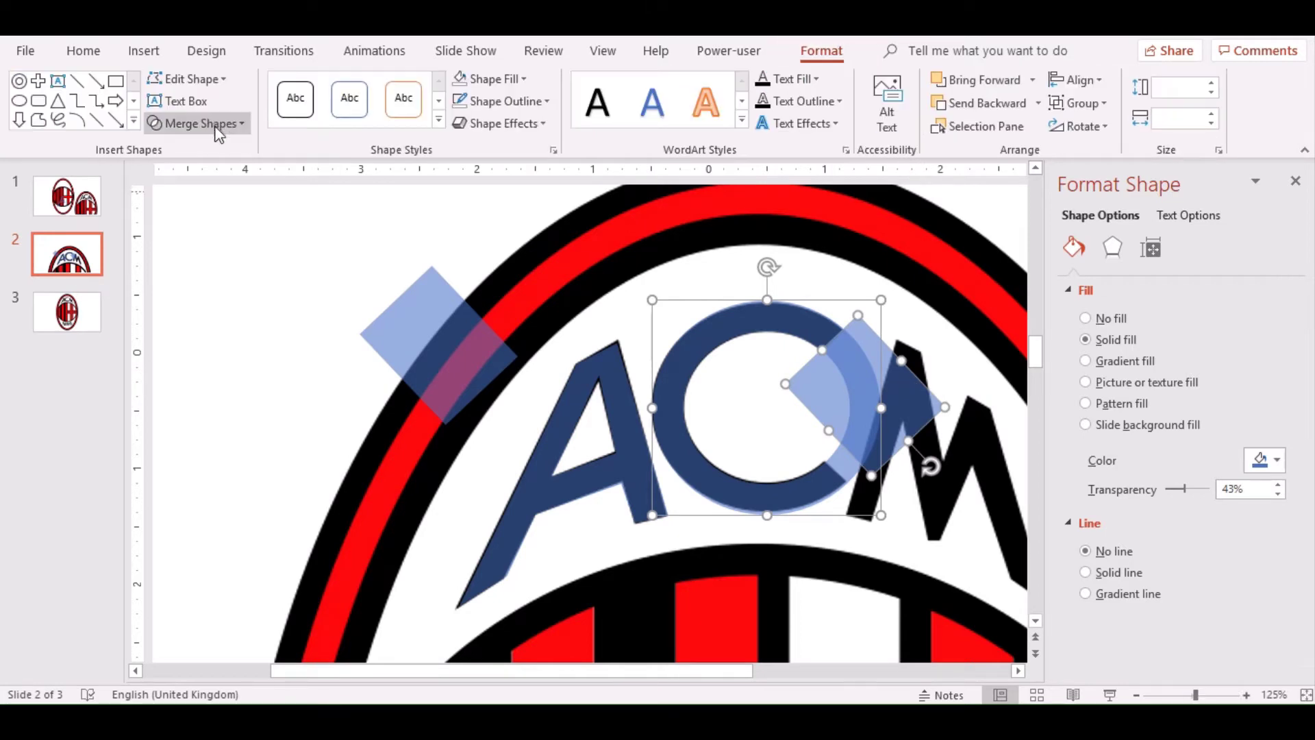
pyautogui.click(195, 123)
pyautogui.click(198, 240)
# Move the second square onto the C's lower end and subtract it to trim the letter.
pyautogui.moveTo(455, 344)
pyautogui.mouseDown()
pyautogui.moveTo(827, 390)
pyautogui.moveTo(900, 419)
pyautogui.moveTo(884, 428)
pyautogui.mouseUp()
pyautogui.keyDown('shift'); pyautogui.click(787, 505); pyautogui.keyUp('shift')
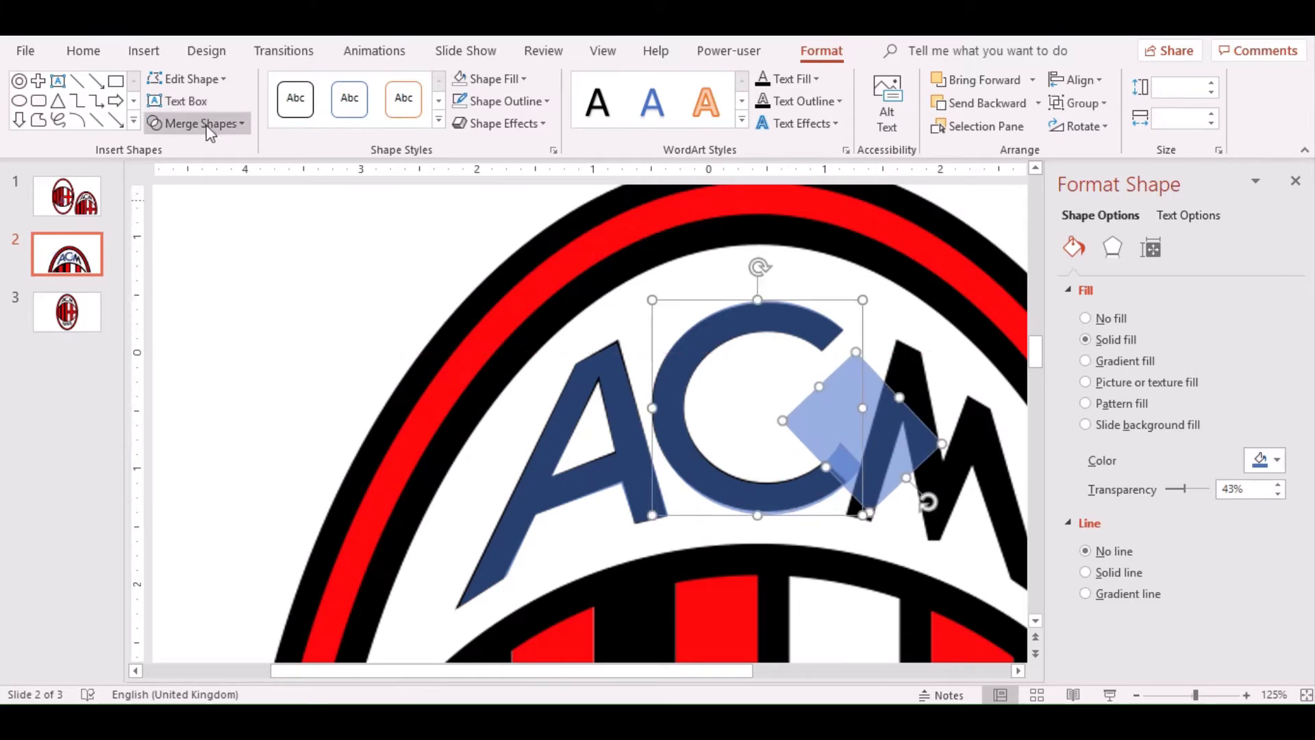
pyautogui.click(206, 125)
pyautogui.click(200, 241)
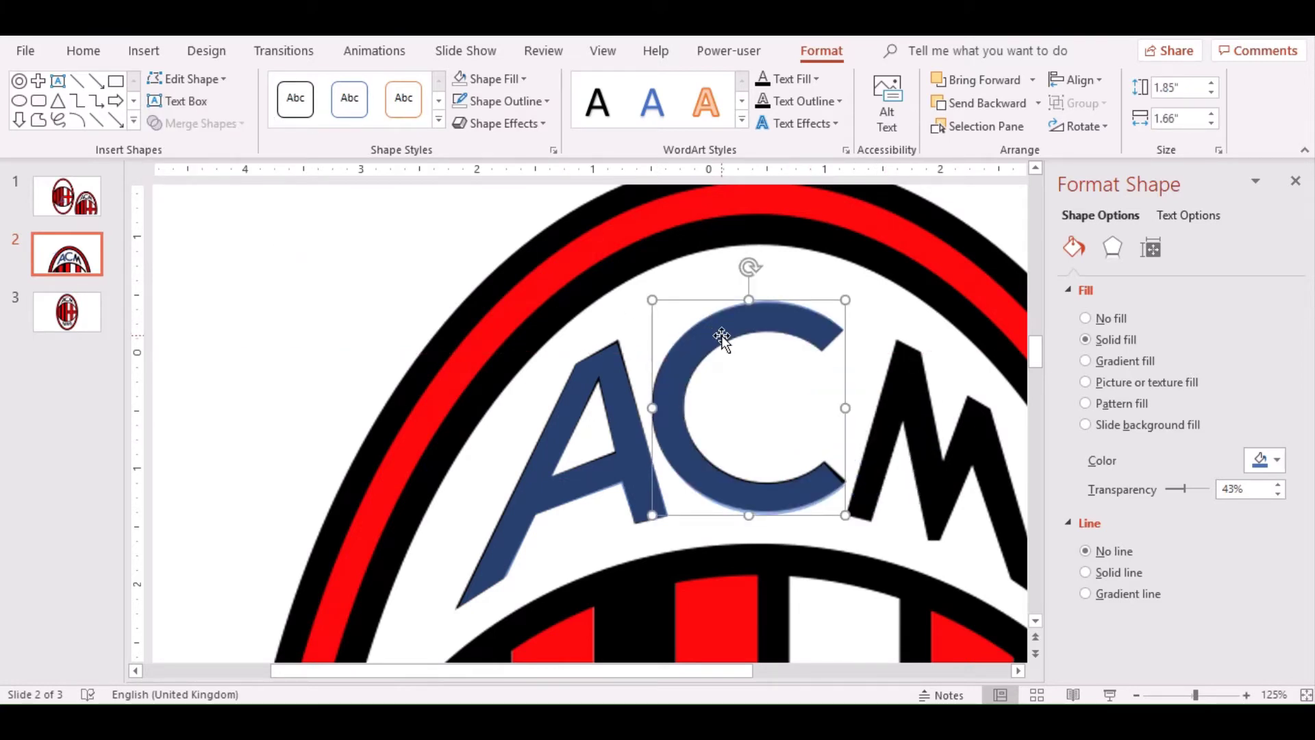
pyautogui.keyDown('shift'); pyautogui.click(610, 359); pyautogui.keyUp('shift')
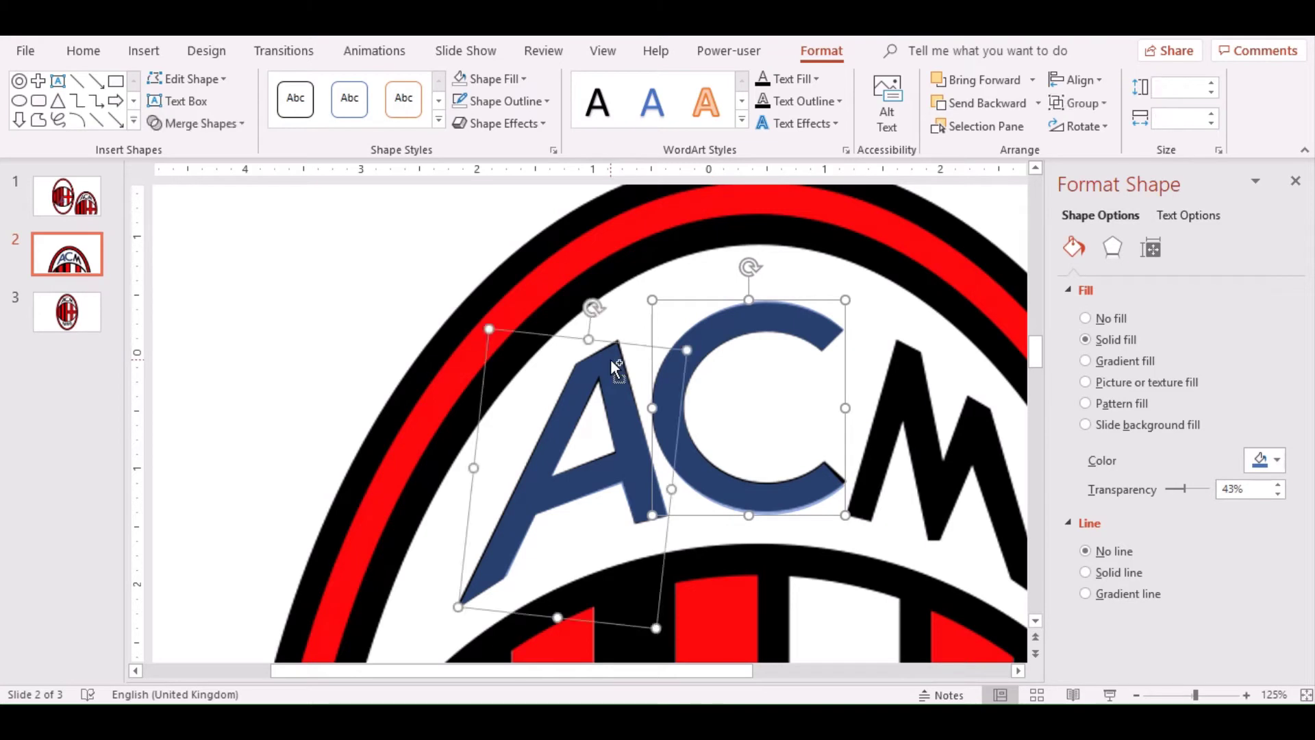
# Copy the navy A and C onto slide 1, replacing its old translucent A.
pyautogui.hotkey('ctrl', 'c')
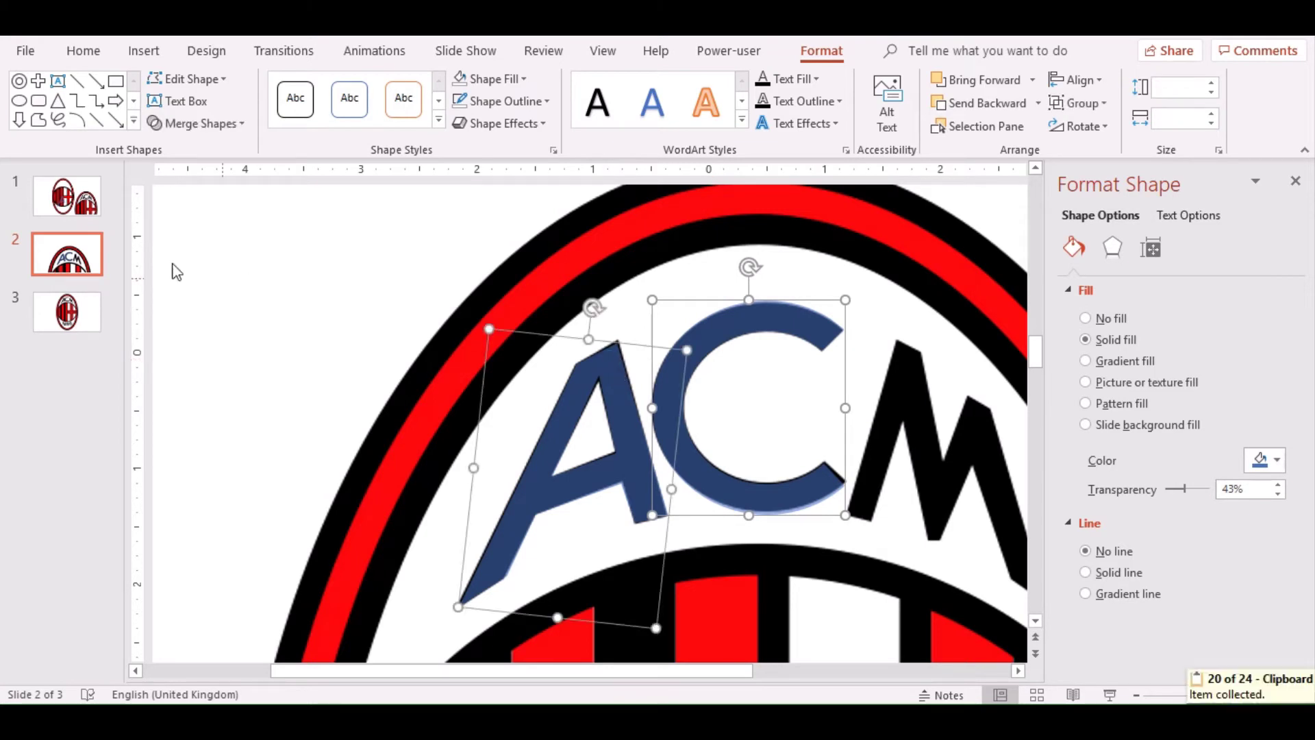
pyautogui.click(66, 196)
pyautogui.click(618, 393)
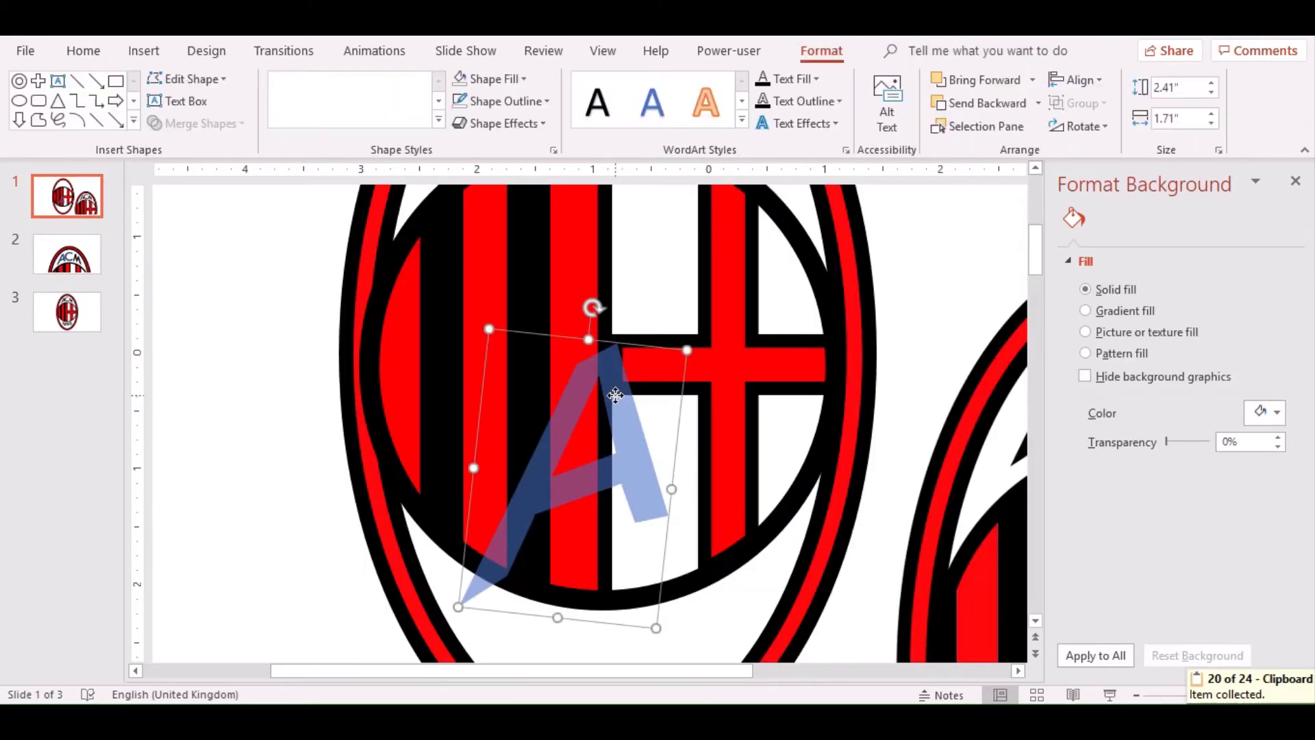
pyautogui.hotkey('ctrl', 'z')
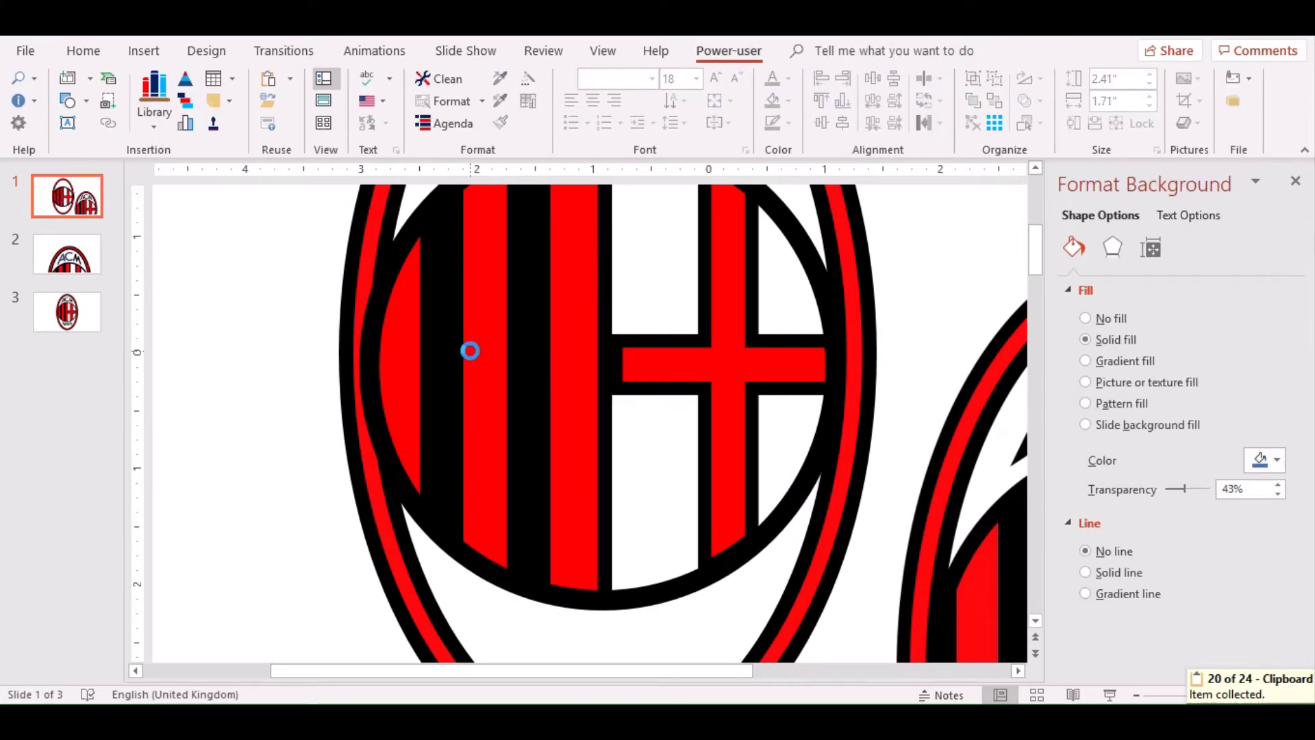
pyautogui.hotkey('ctrl', 'v')
# Return to the crest on slide 2 and scroll it back into view.
pyautogui.click(66, 253)
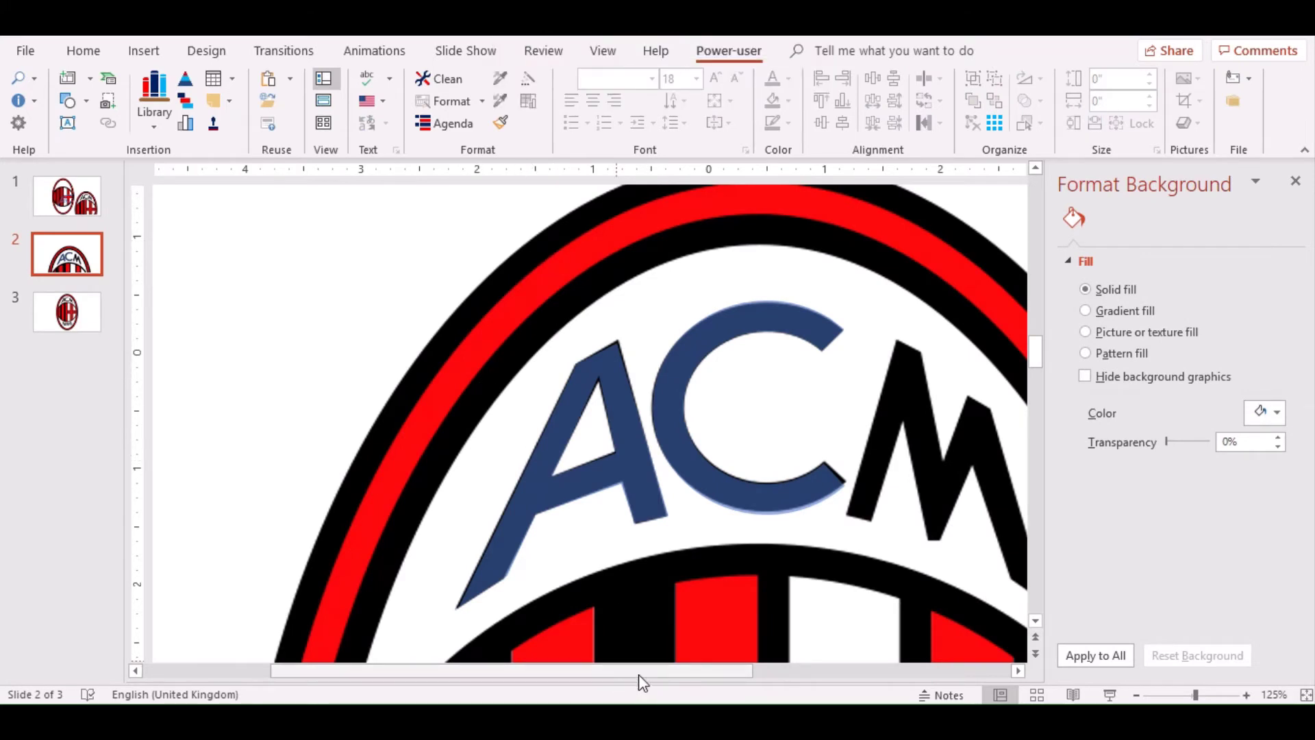
pyautogui.moveTo(613, 672); pyautogui.dragTo(732, 671)
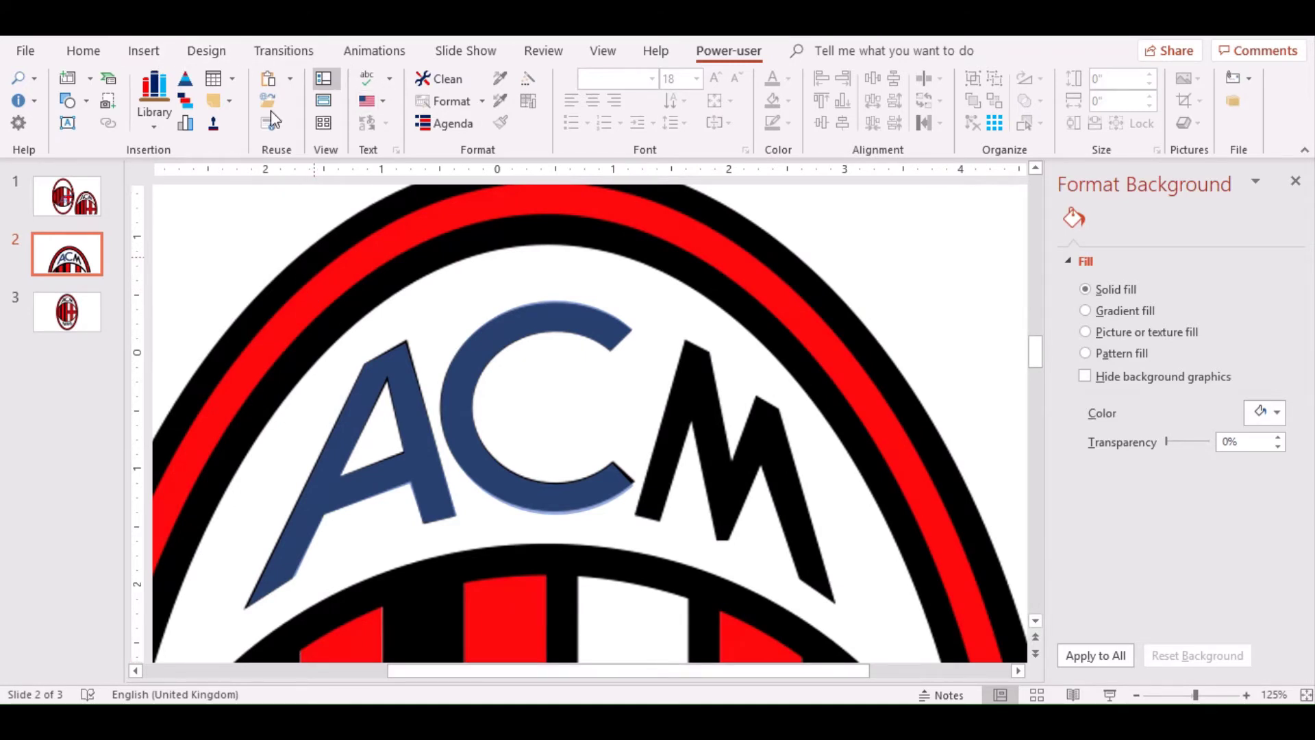
pyautogui.click(144, 50)
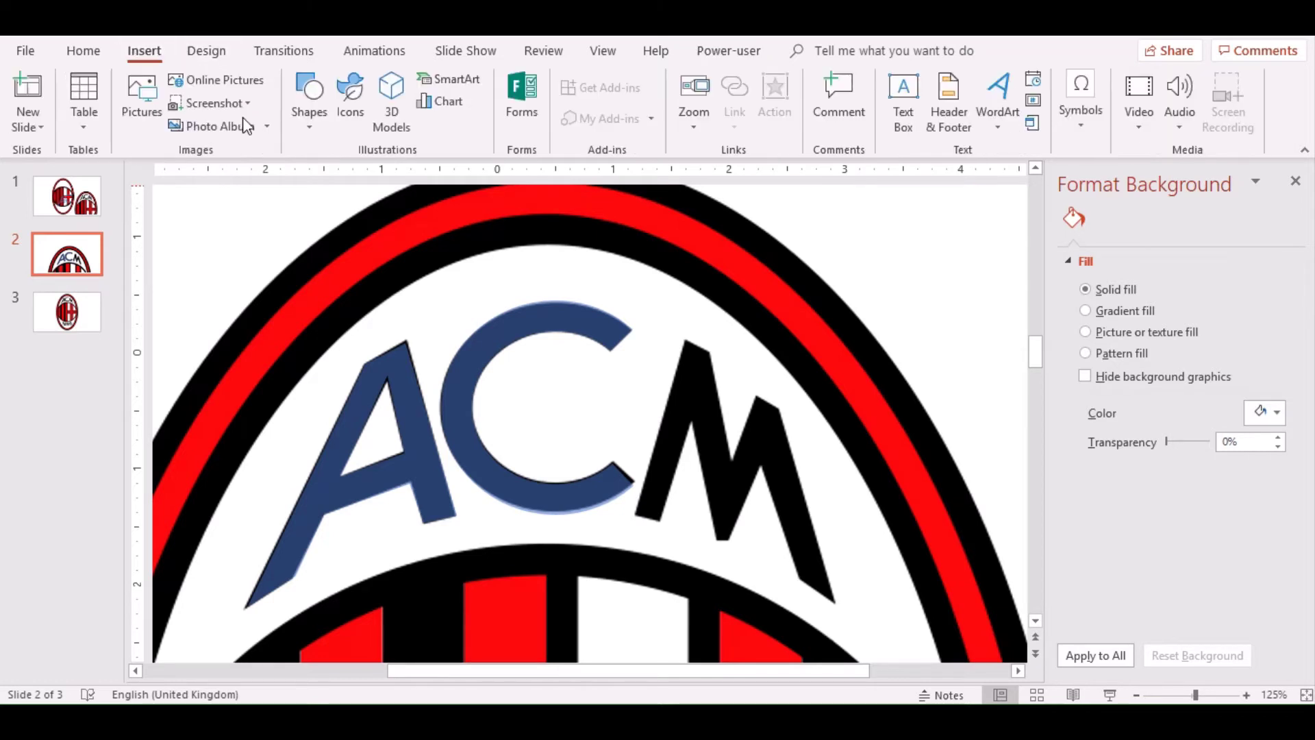
# Draw a trapezoid over the crest's black M.
pyautogui.click(303, 124)
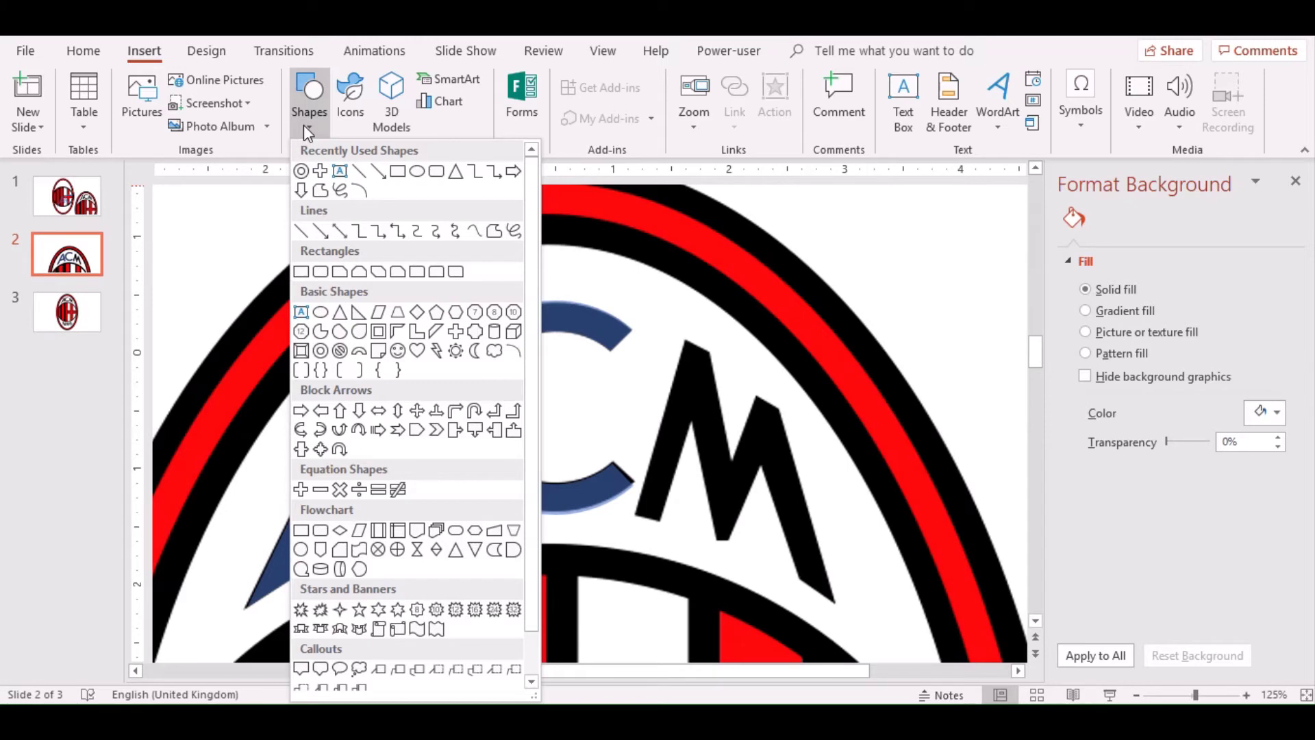
pyautogui.click(514, 531)
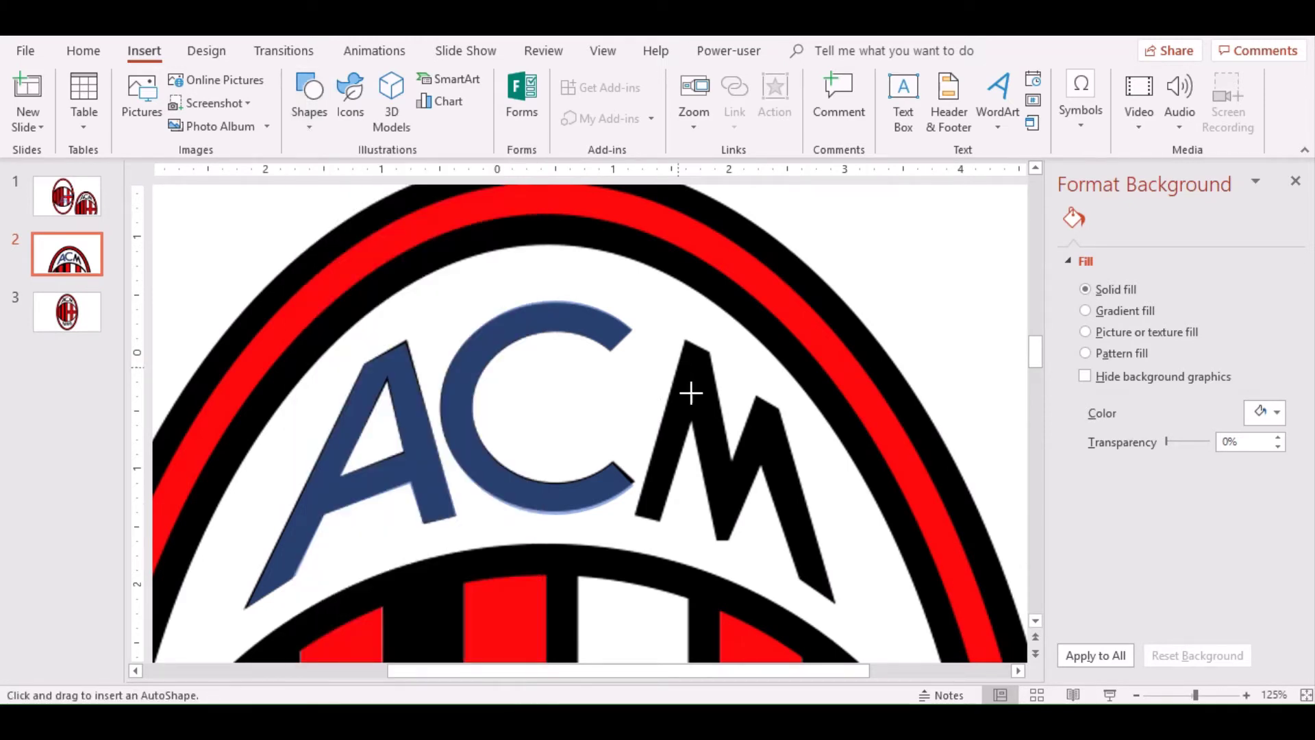
pyautogui.moveTo(679, 367); pyautogui.dragTo(772, 541)
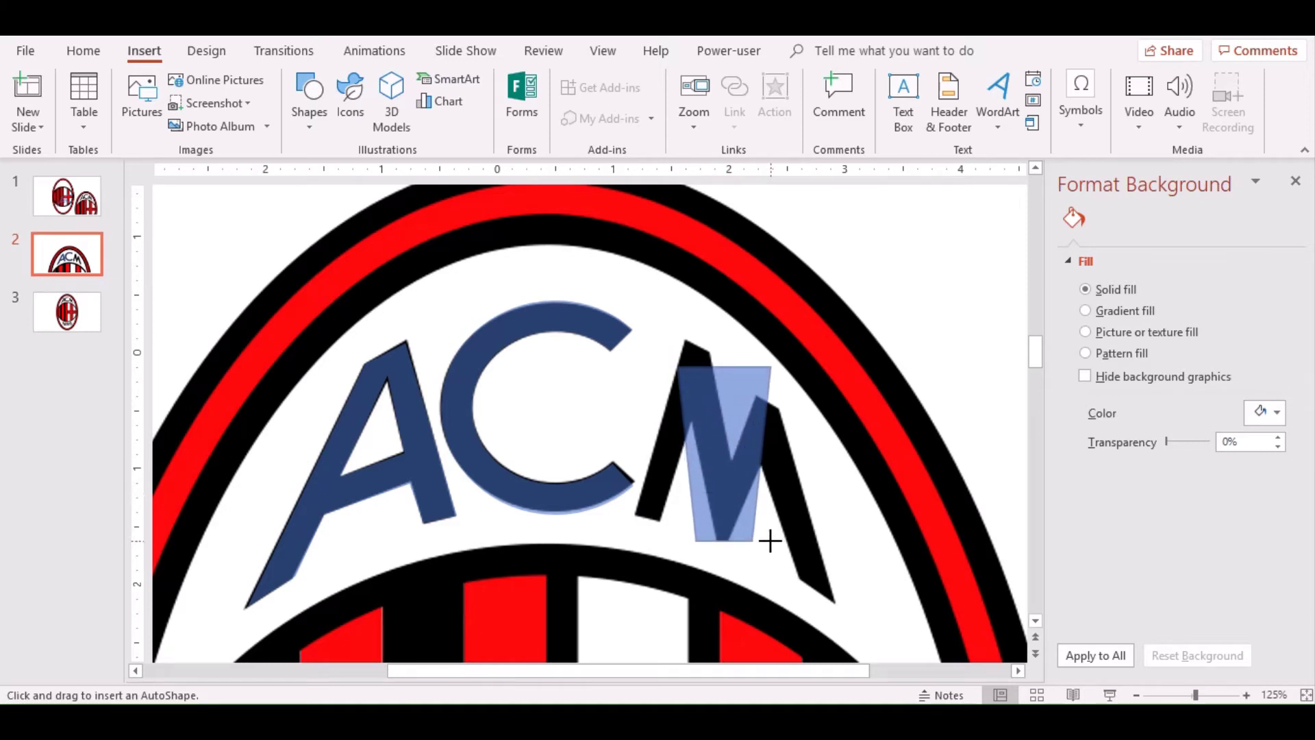
pyautogui.moveTo(773, 541); pyautogui.dragTo(770, 541)
# Copy the C's 43% translucent blue, outline-free formatting onto the trapezoid with Format Painter.
pyautogui.click(601, 314)
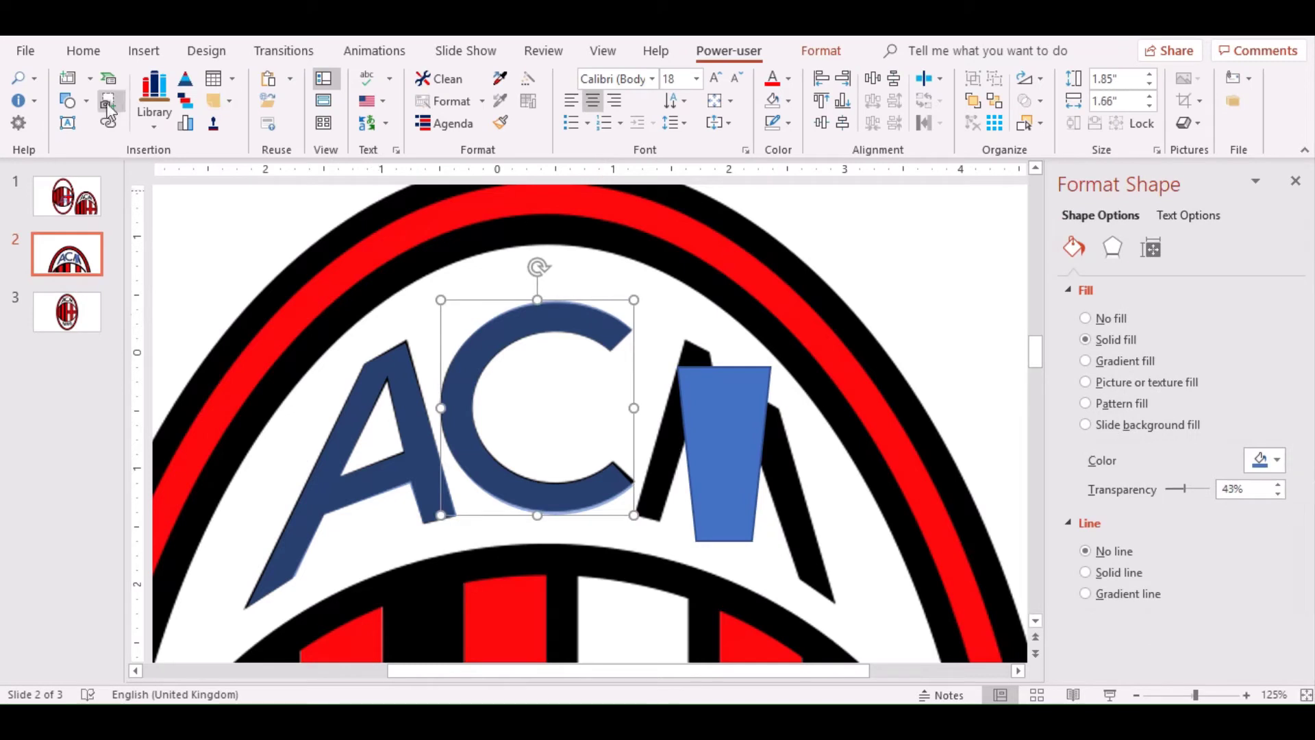
pyautogui.click(83, 51)
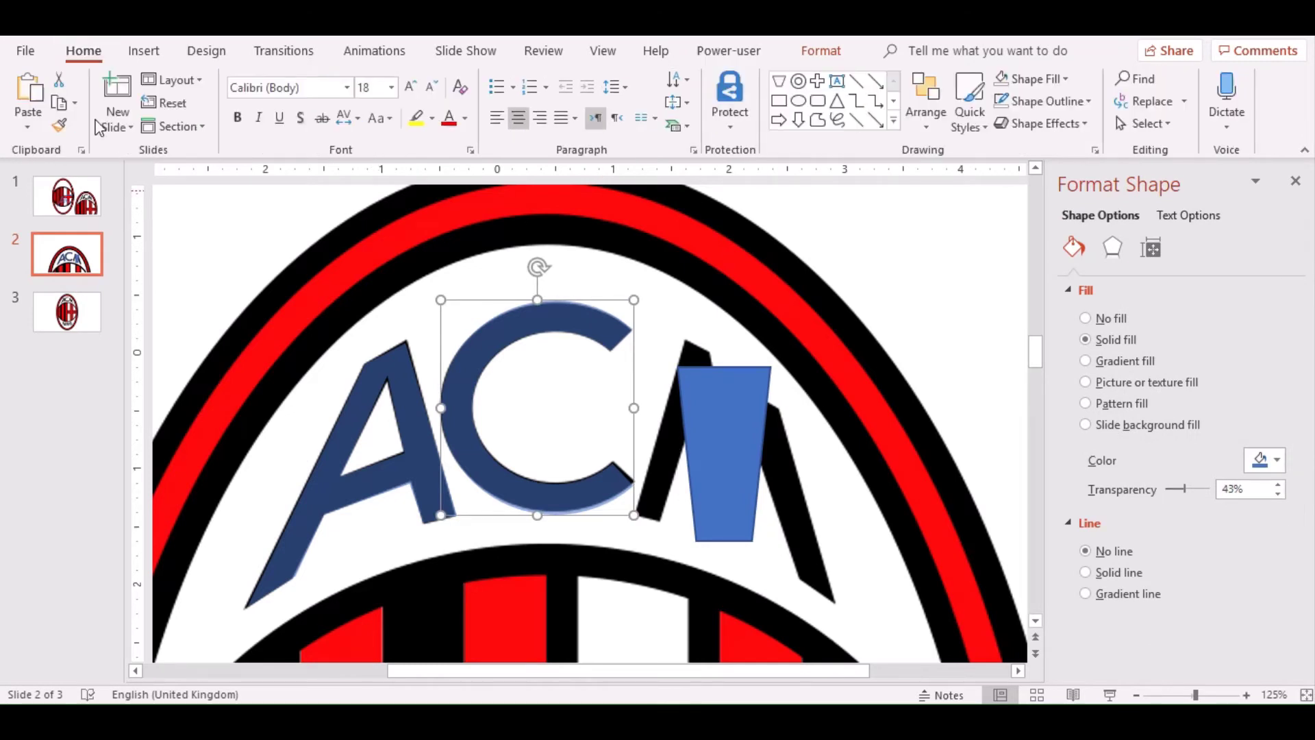
pyautogui.click(60, 125)
pyautogui.click(726, 415)
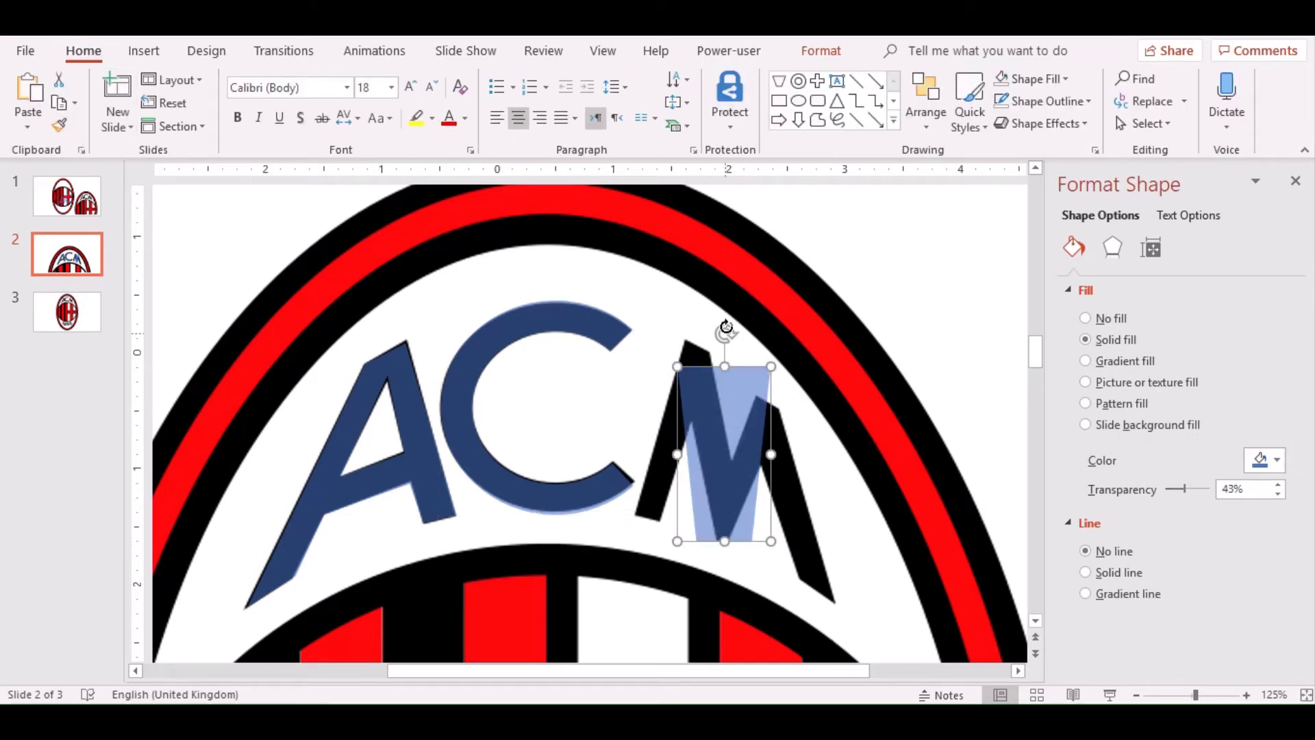
# Tilt the trapezoid, move it onto the M's left stroke, and stretch and widen it.
pyautogui.moveTo(726, 333); pyautogui.dragTo(699, 573)
pyautogui.moveTo(705, 493); pyautogui.dragTo(685, 462)
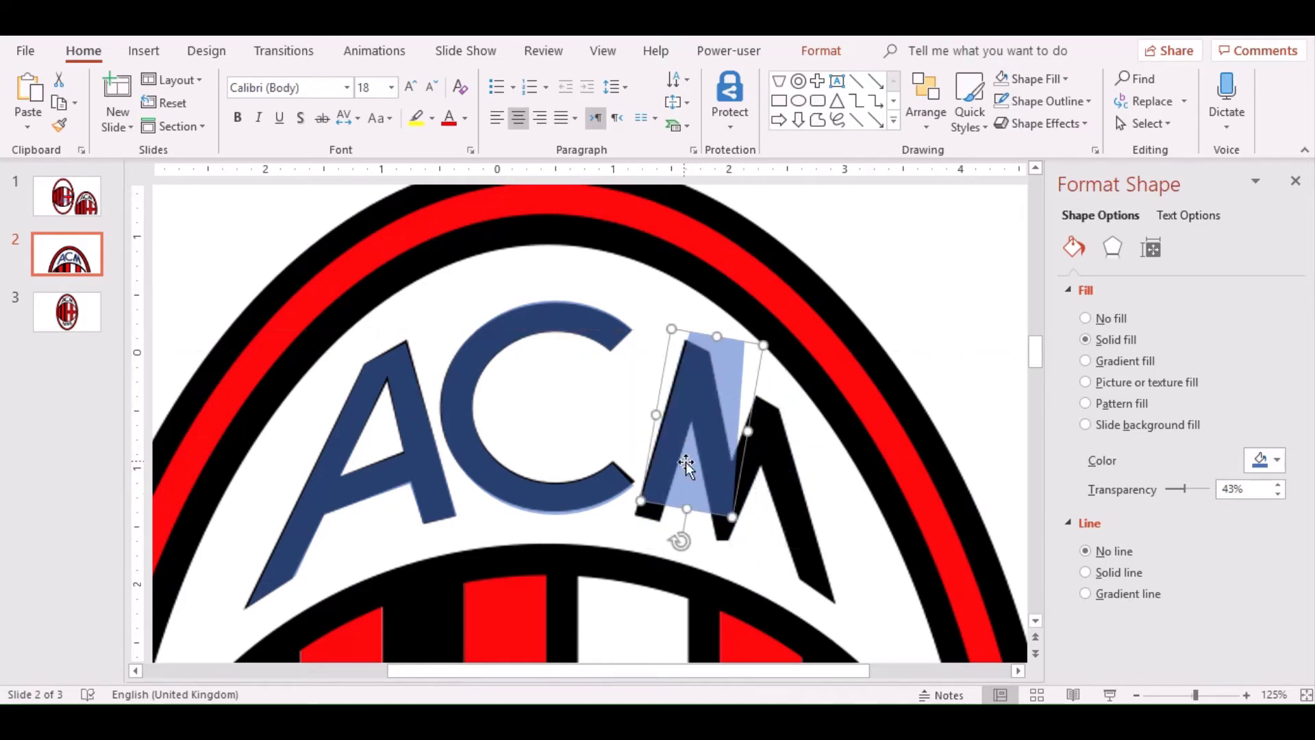
pyautogui.click(685, 510)
pyautogui.moveTo(685, 507); pyautogui.dragTo(678, 554)
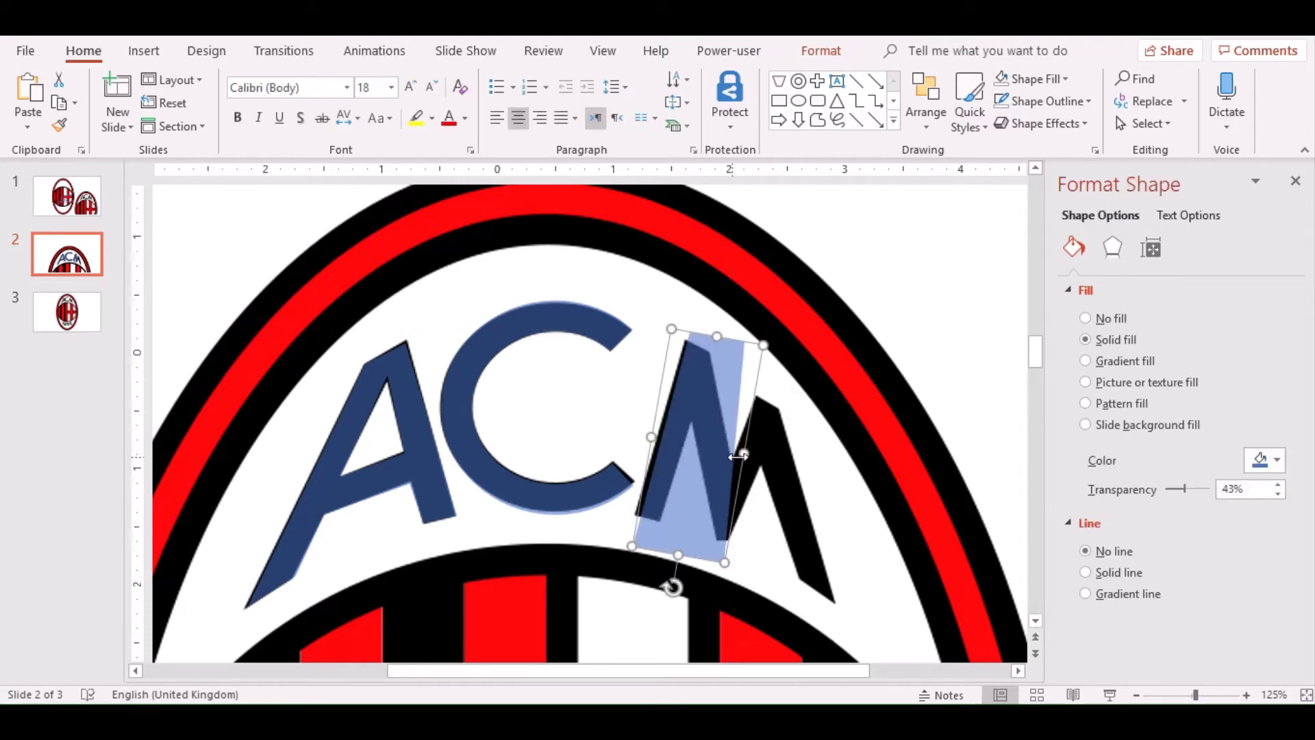
pyautogui.moveTo(737, 456); pyautogui.dragTo(772, 456)
pyautogui.moveTo(709, 424); pyautogui.dragTo(693, 394)
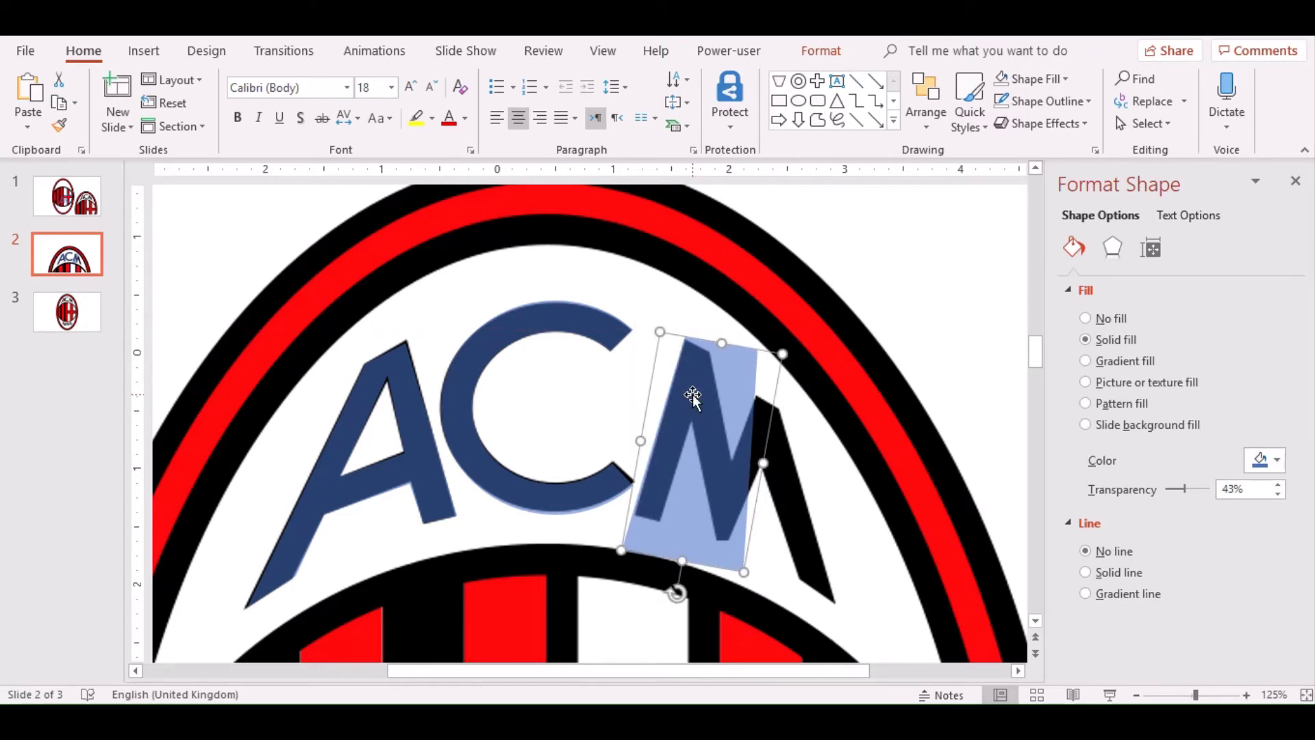
# Fine-tune the trapezoid's width, height and rotation so it spans the whole M.
pyautogui.moveTo(762, 463); pyautogui.dragTo(855, 482)
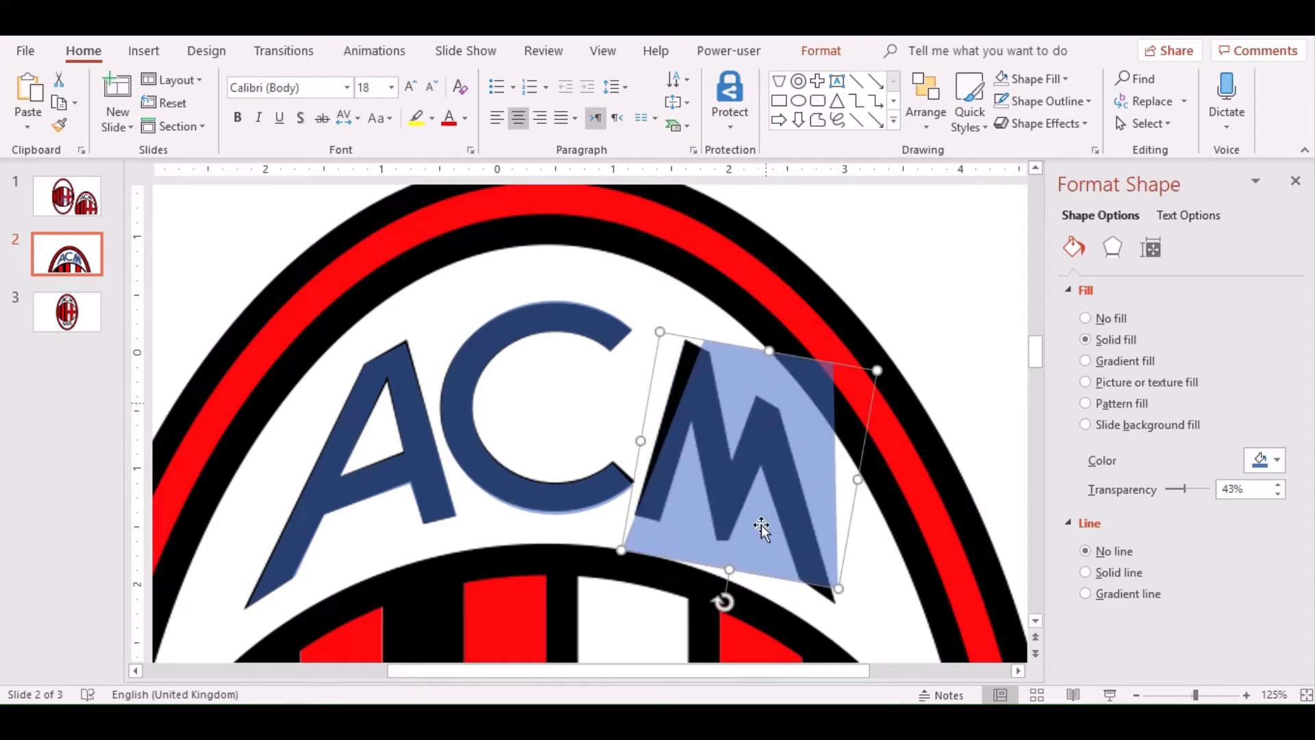
pyautogui.moveTo(730, 608); pyautogui.dragTo(735, 603)
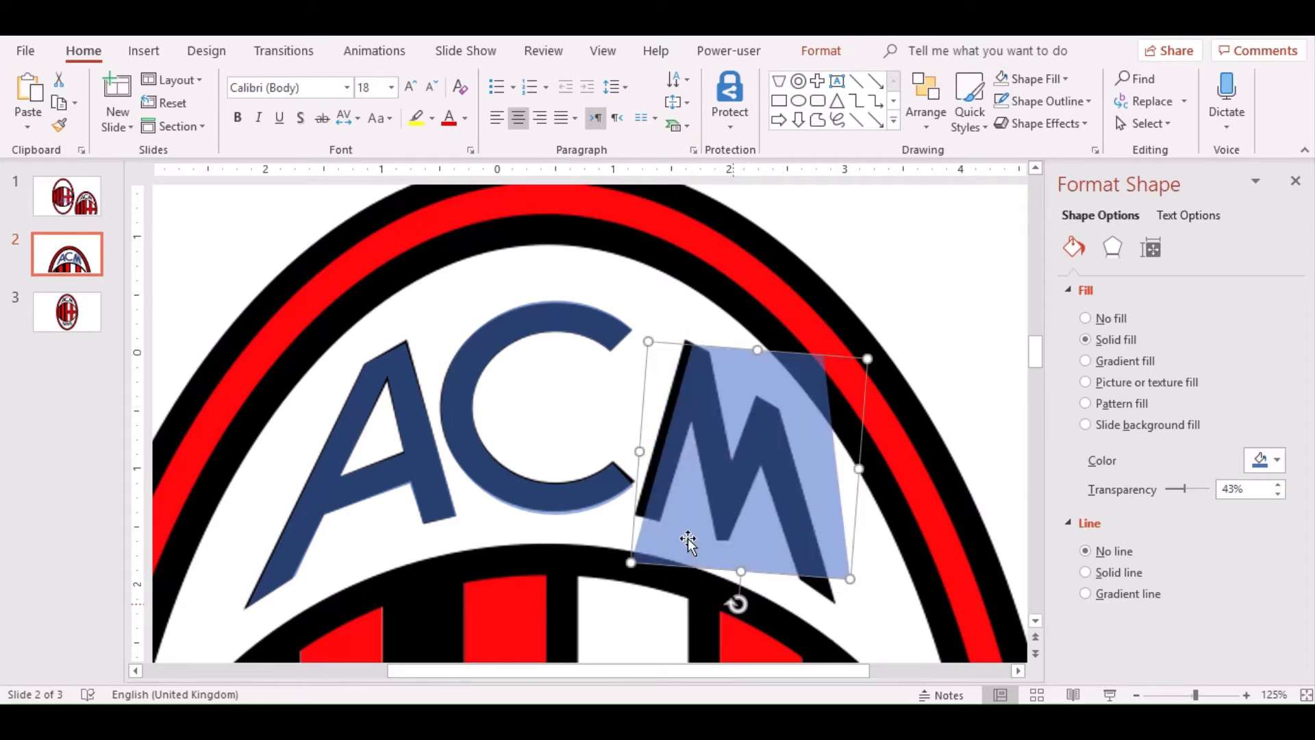
pyautogui.moveTo(654, 494); pyautogui.dragTo(672, 483)
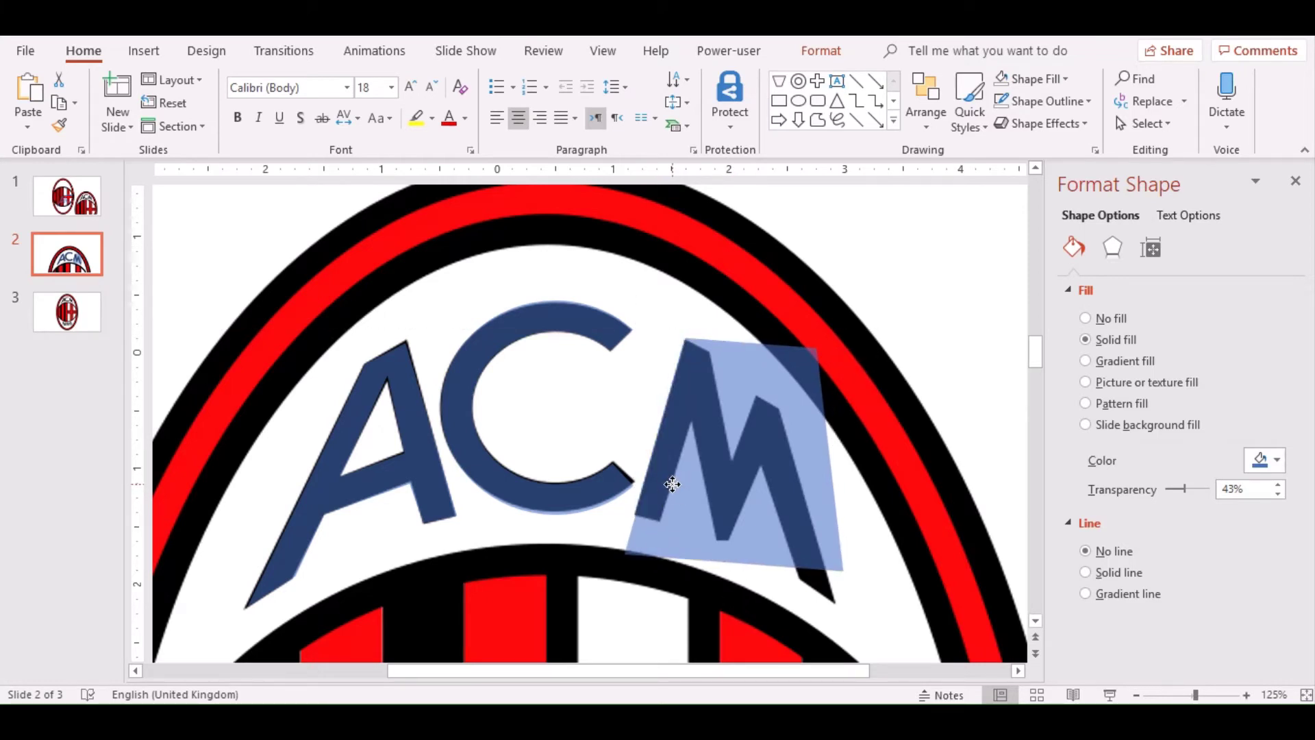
pyautogui.moveTo(731, 568); pyautogui.dragTo(730, 617)
pyautogui.moveTo(851, 490); pyautogui.dragTo(877, 488)
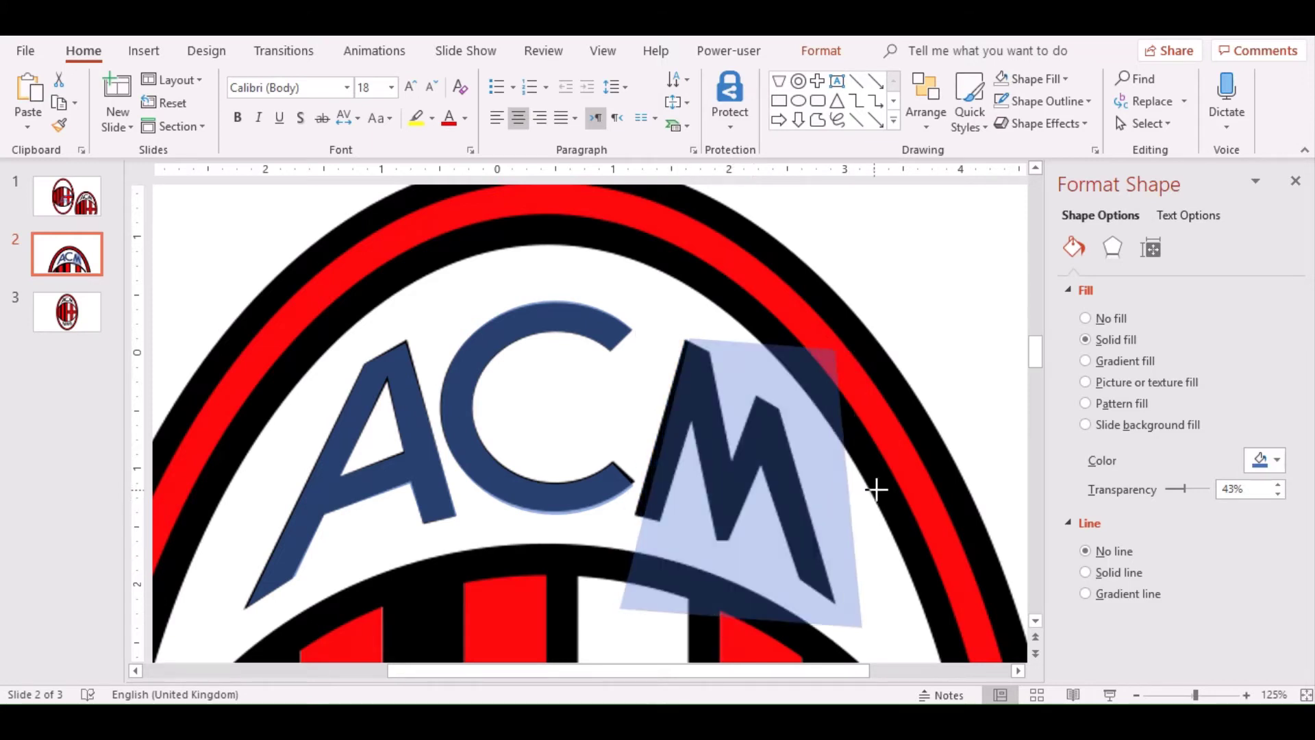
pyautogui.moveTo(769, 489); pyautogui.dragTo(761, 489)
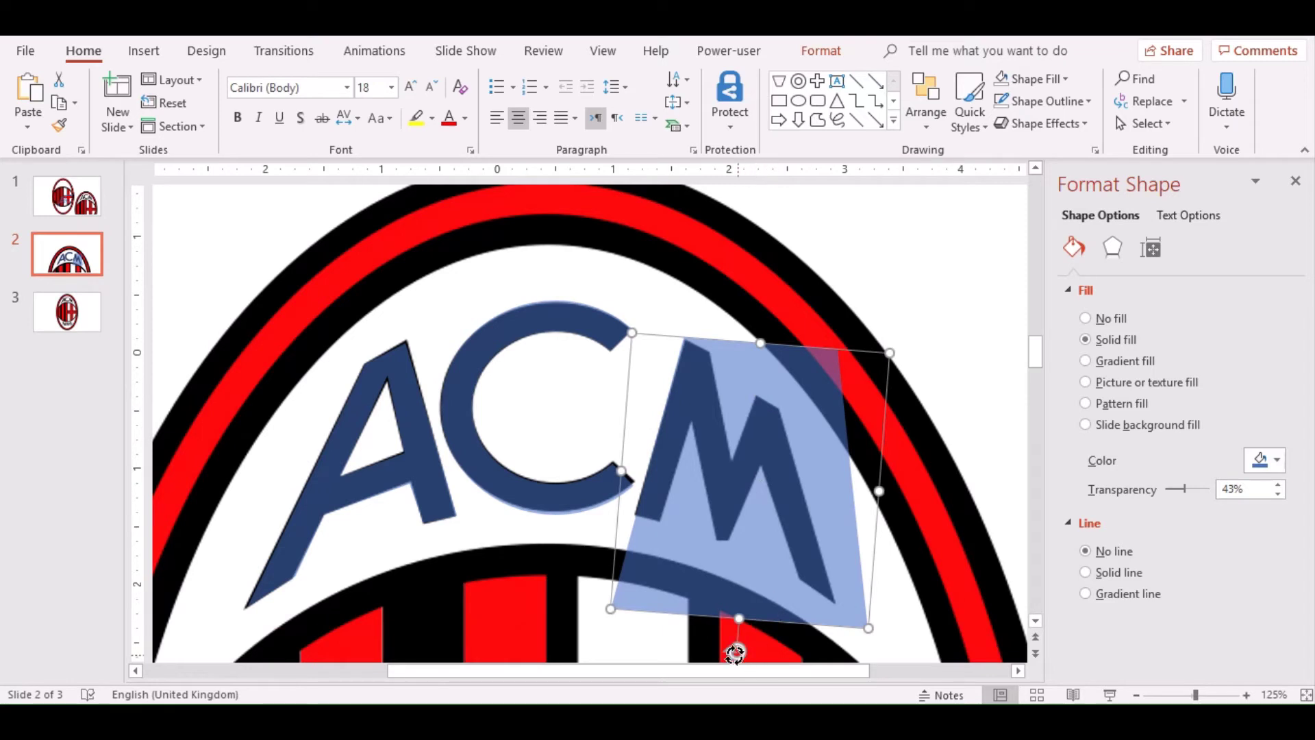
pyautogui.moveTo(735, 652)
pyautogui.mouseDown()
pyautogui.moveTo(722, 652)
pyautogui.moveTo(700, 572)
pyautogui.mouseUp()
pyautogui.moveTo(725, 579); pyautogui.dragTo(734, 580)
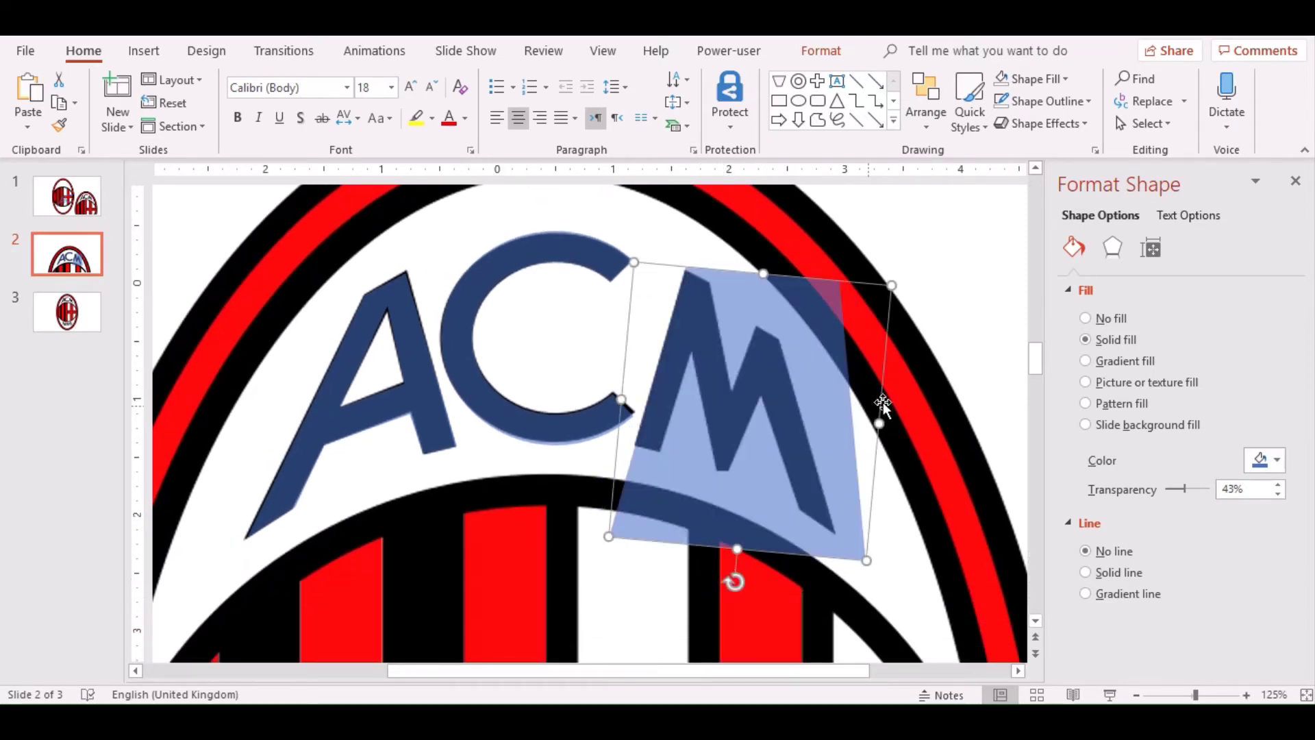
pyautogui.click(911, 405)
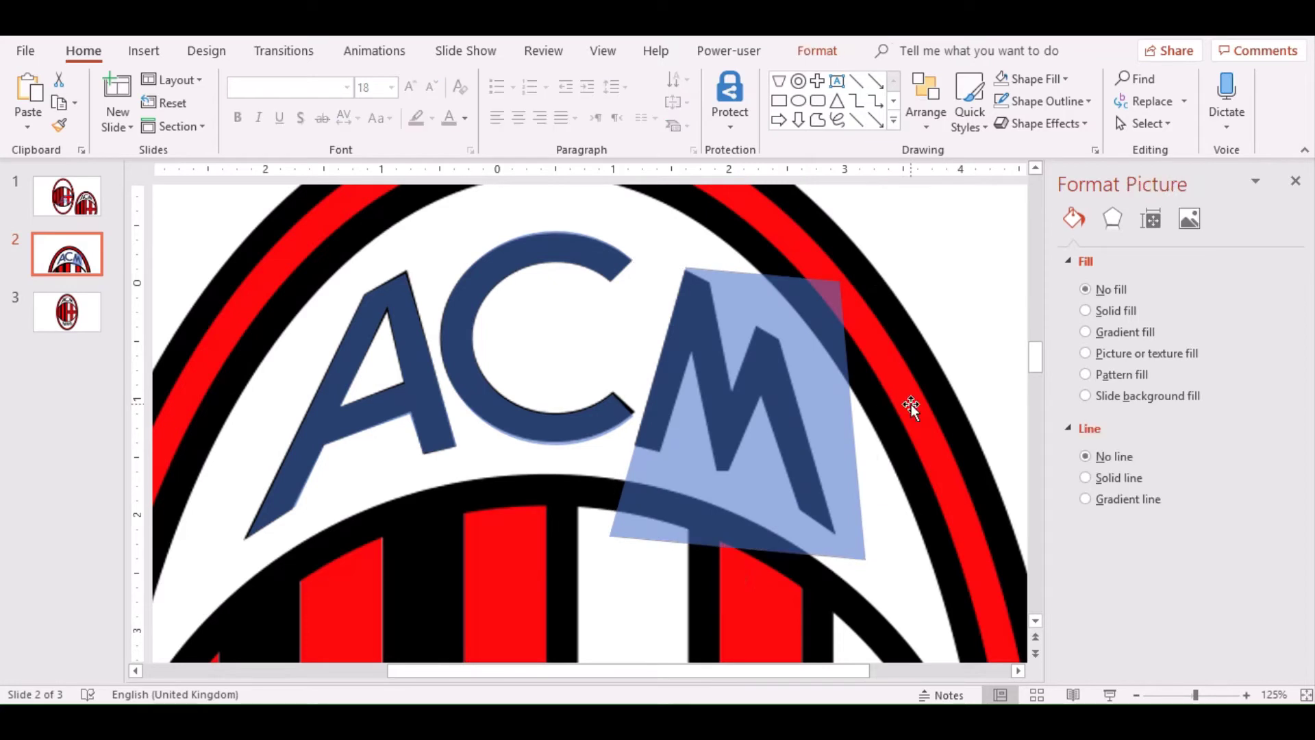
# Draw a triangle over the M and give it the trapezoid's translucent blue fill.
pyautogui.click(144, 51)
pyautogui.click(310, 115)
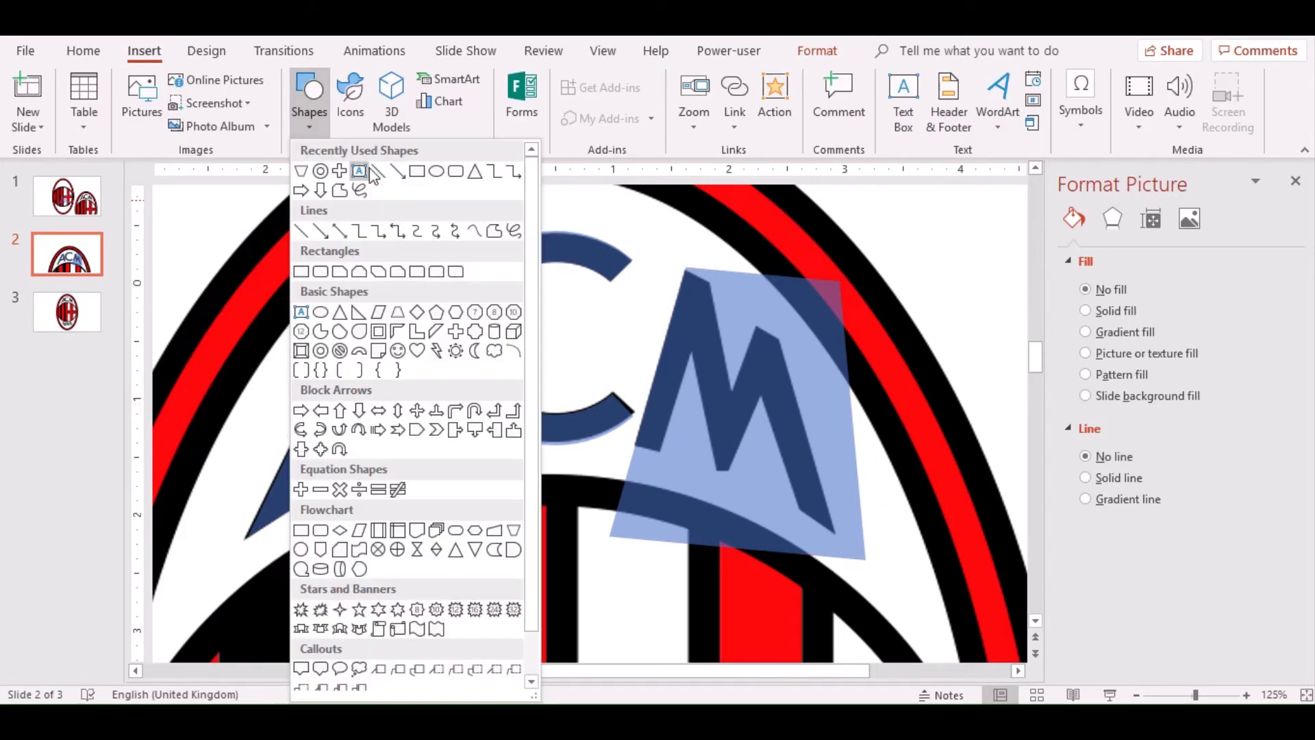
pyautogui.click(476, 172)
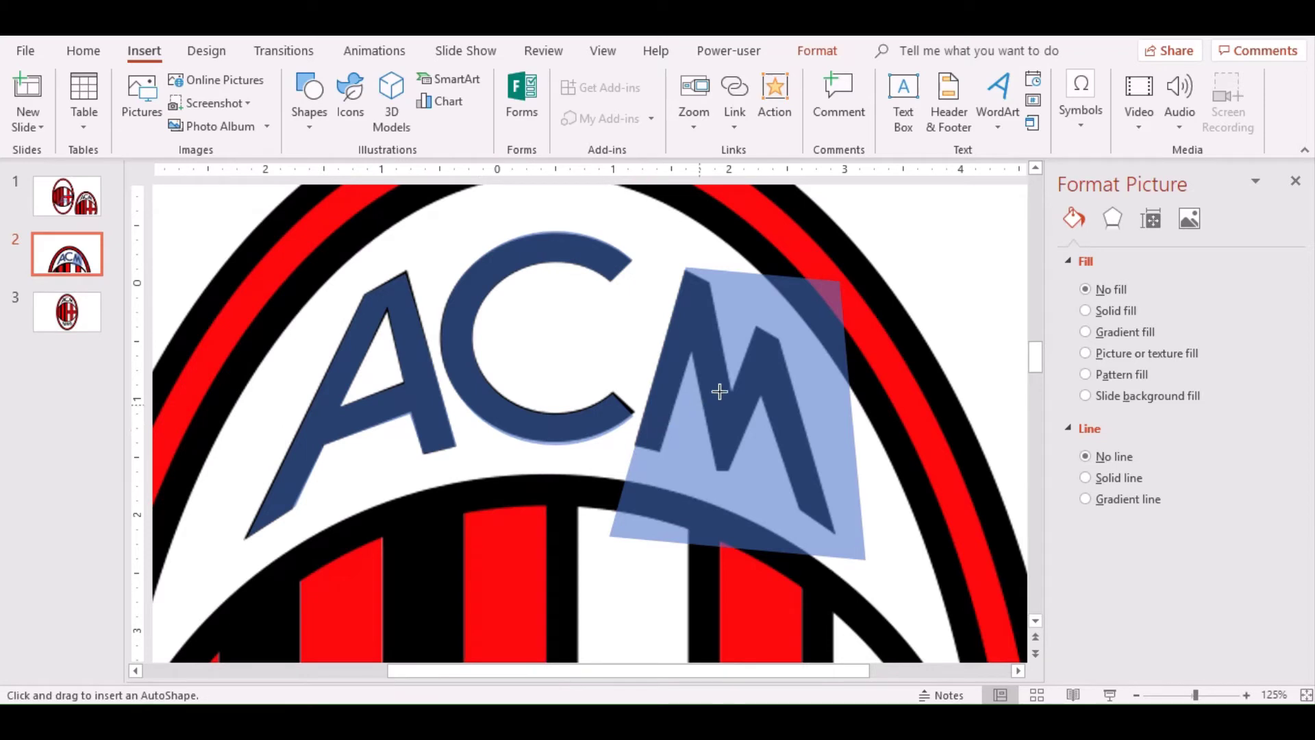
pyautogui.moveTo(695, 356)
pyautogui.mouseDown()
pyautogui.moveTo(781, 548)
pyautogui.moveTo(679, 558)
pyautogui.mouseUp()
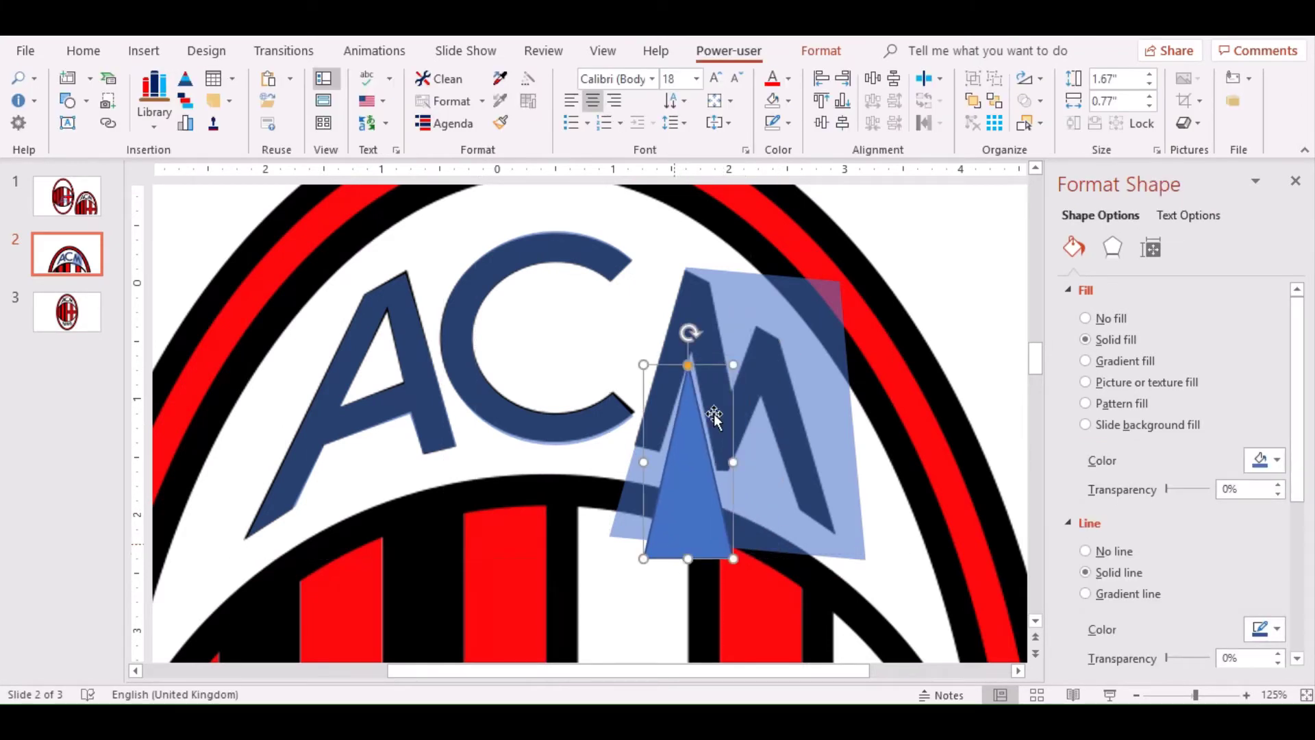
pyautogui.click(781, 274)
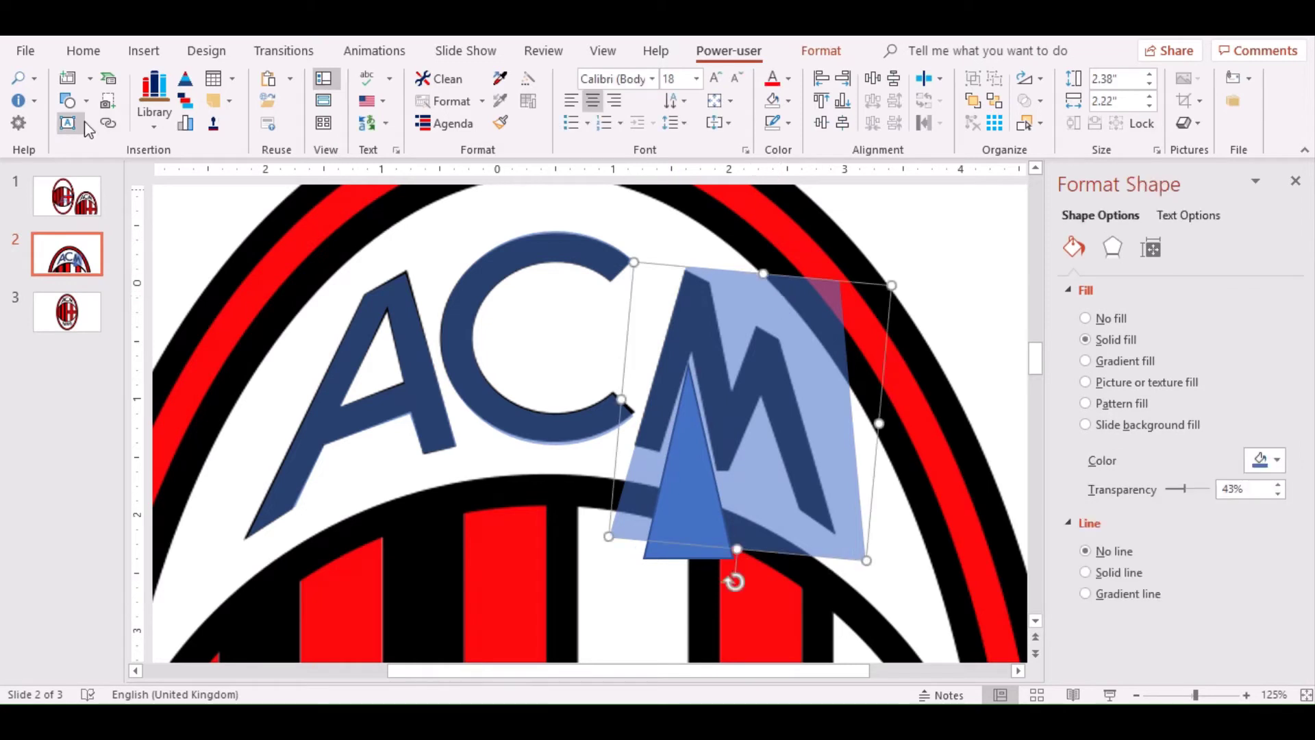
pyautogui.click(83, 51)
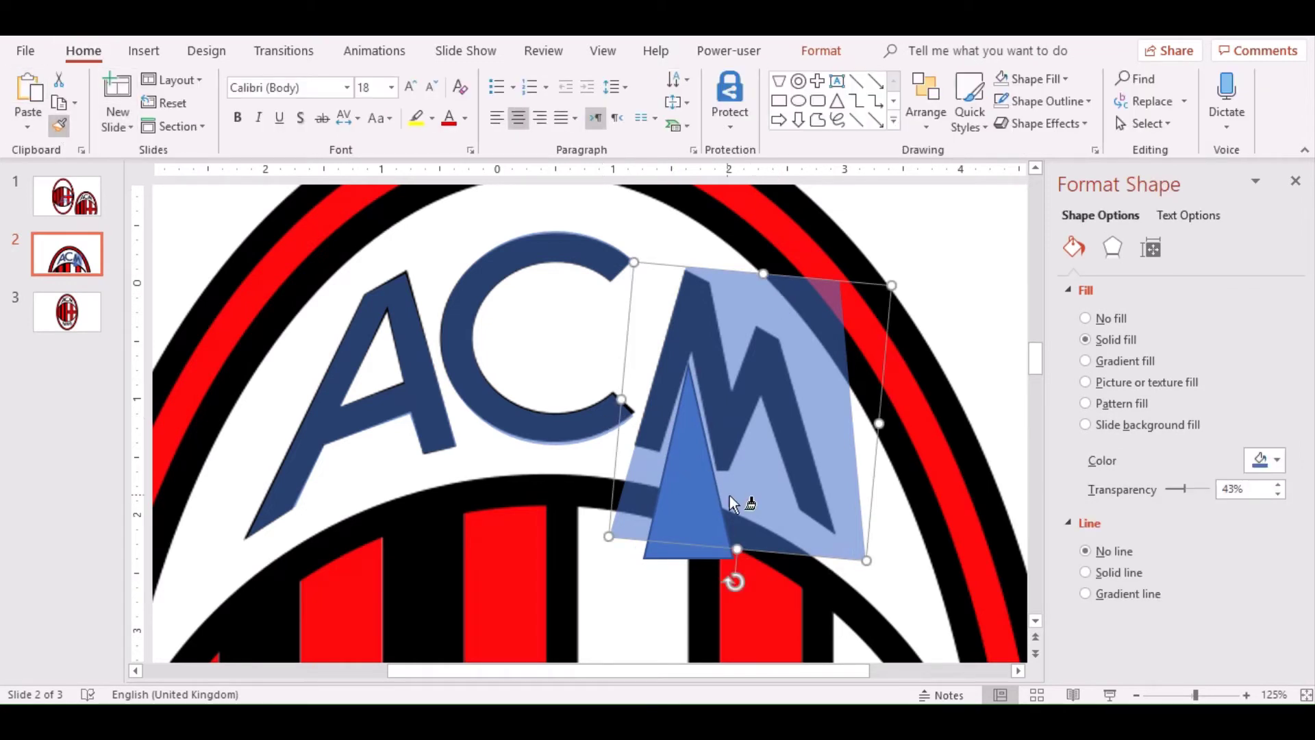
pyautogui.click(712, 500)
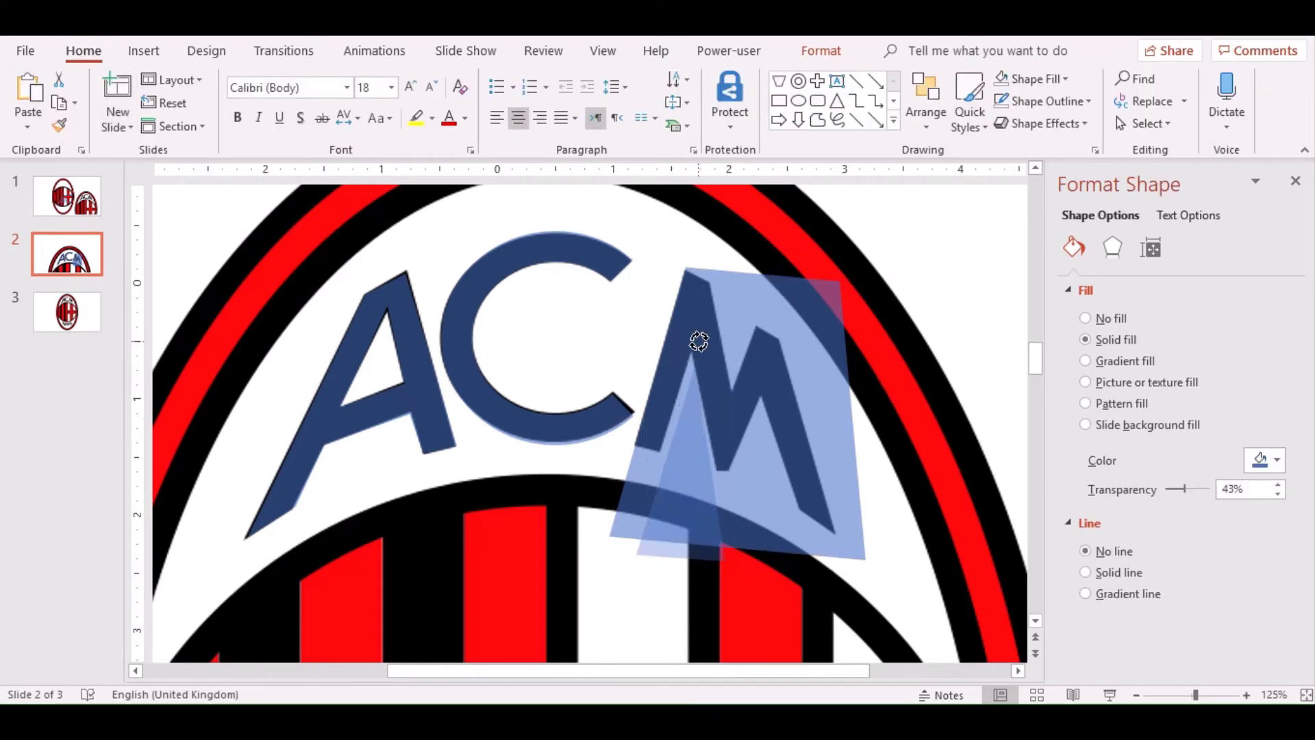
# Align the triangle on the M's left stroke with small nudges, then duplicate it.
pyautogui.moveTo(698, 340); pyautogui.dragTo(695, 333)
pyautogui.moveTo(692, 500); pyautogui.dragTo(687, 479)
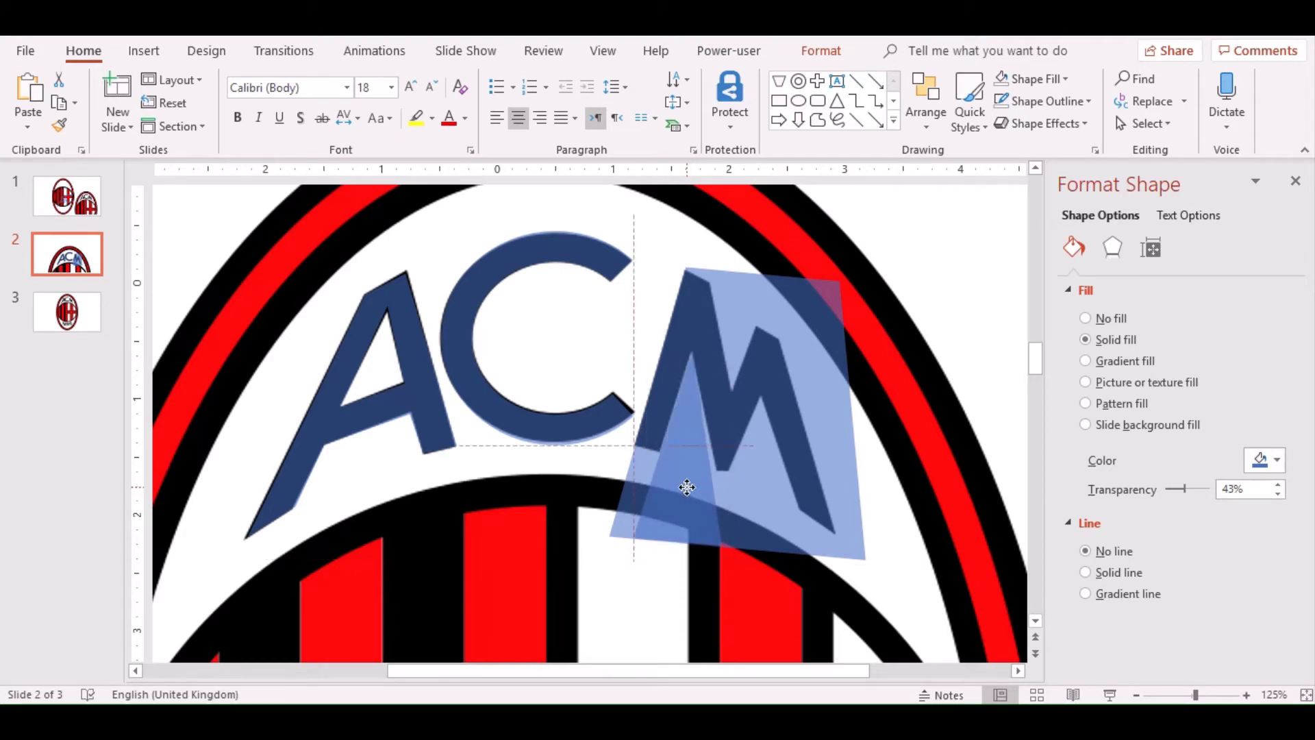
pyautogui.press('Escape')
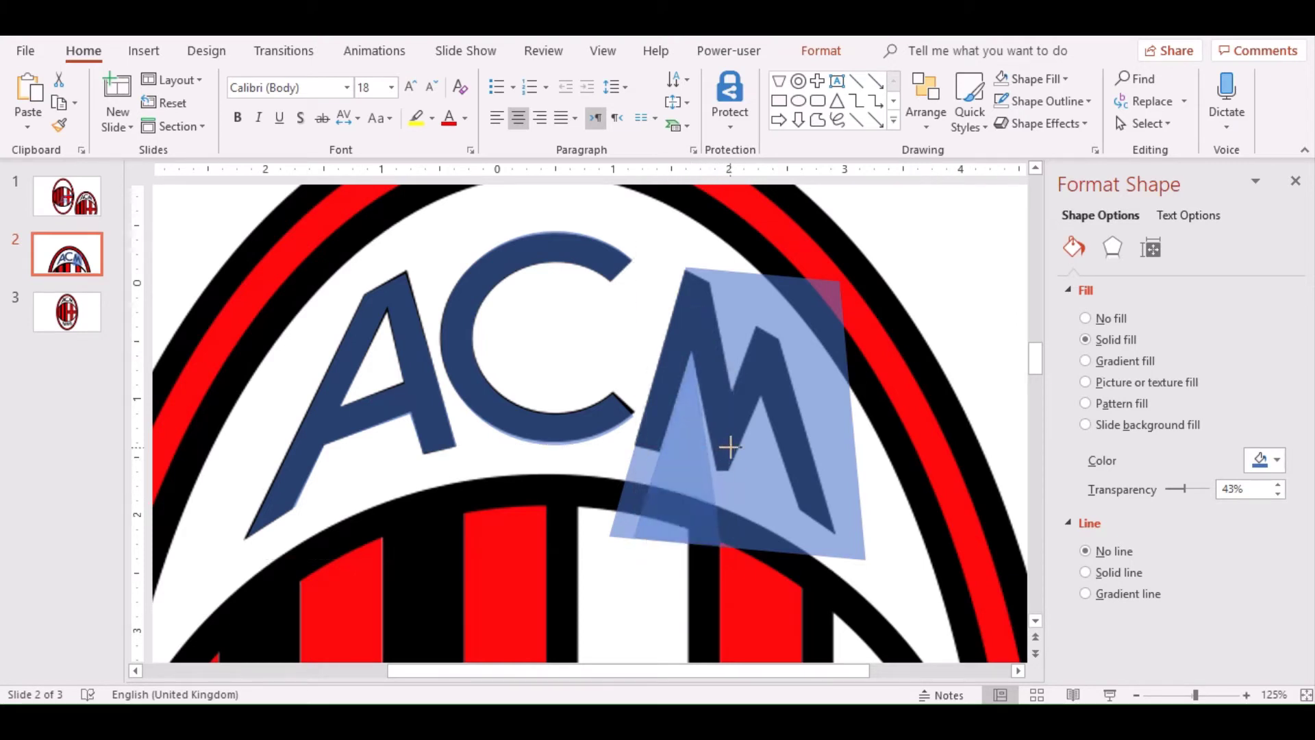
pyautogui.click(696, 465)
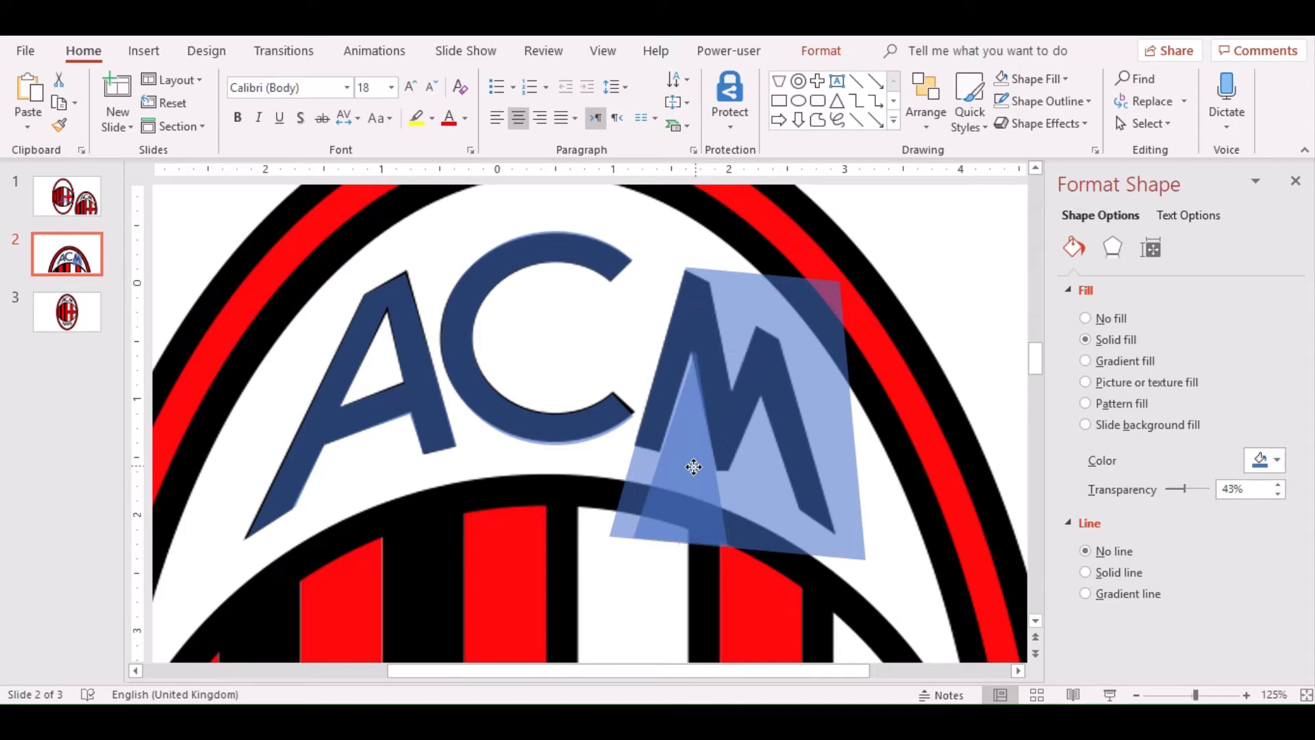
pyautogui.moveTo(678, 484)
pyautogui.mouseDown()
pyautogui.moveTo(674, 494)
pyautogui.moveTo(689, 424)
pyautogui.mouseUp()
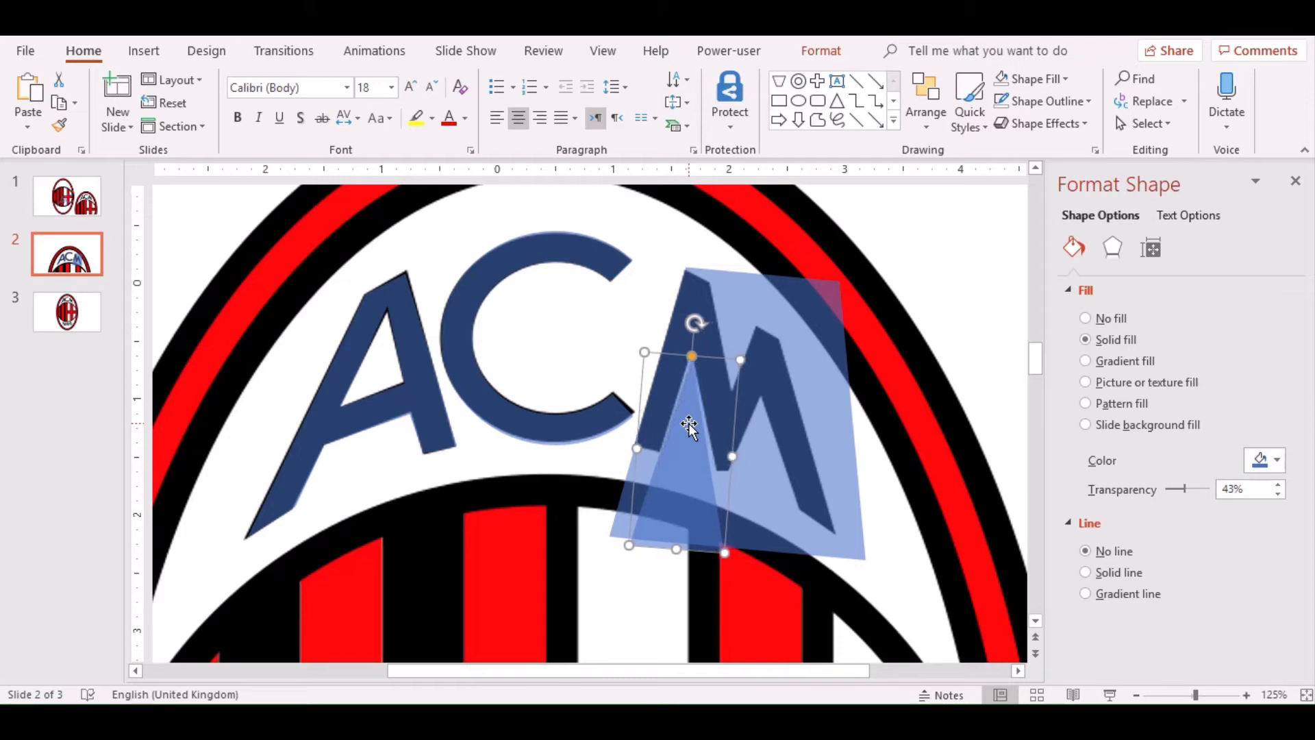
pyautogui.press('Escape')
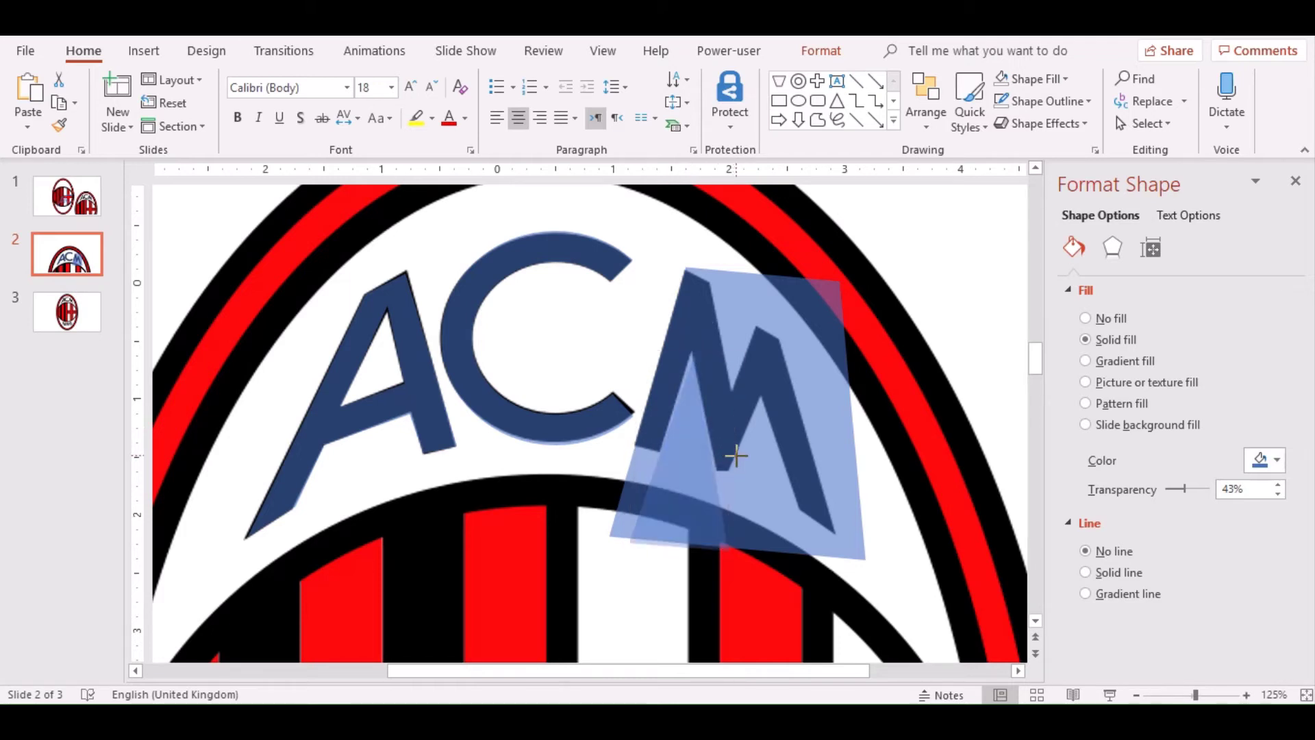
pyautogui.click(704, 464)
pyautogui.hotkey('ctrl', 'Left')
pyautogui.hotkey('ctrl', 'Left')
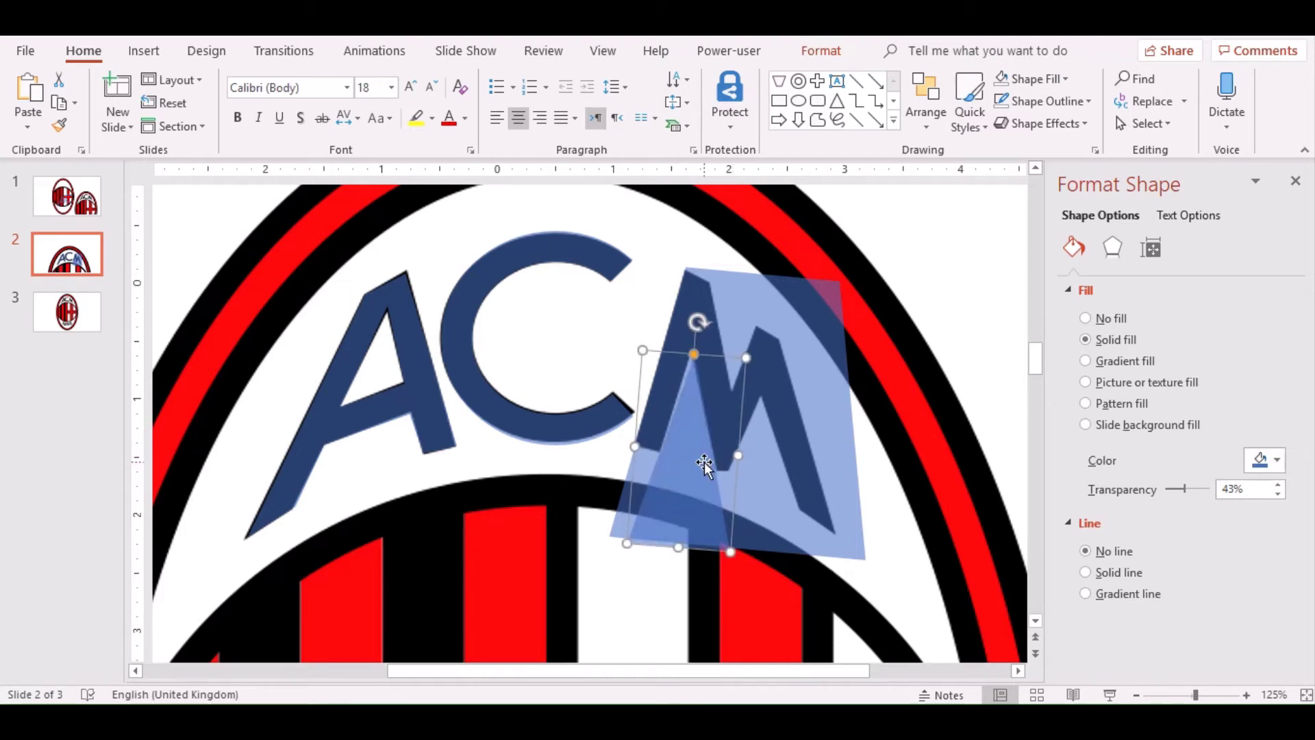
pyautogui.hotkey('ctrl', 'Left')
pyautogui.hotkey('ctrl', 'Left')
pyautogui.hotkey('ctrl', 'Left')
pyautogui.hotkey('ctrl', 'Right')
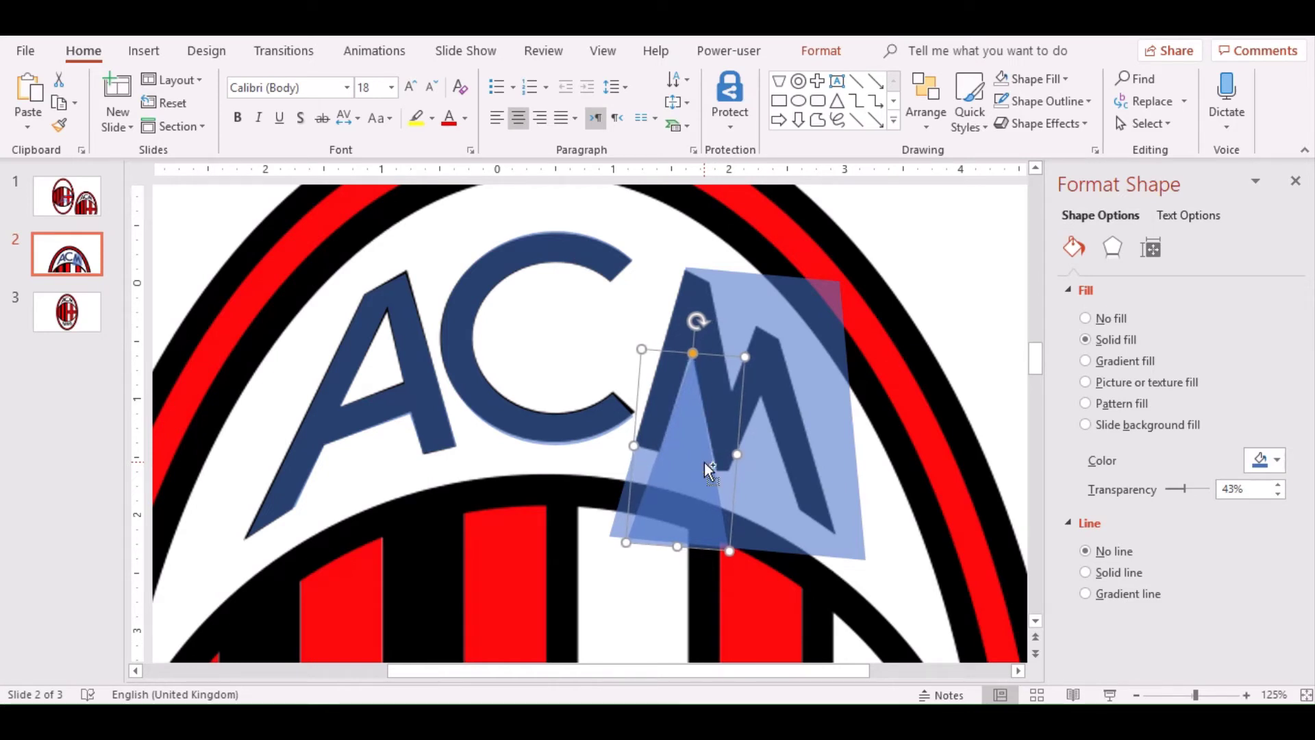
pyautogui.hotkey('ctrl', 'c')
pyautogui.hotkey('ctrl', 'v')
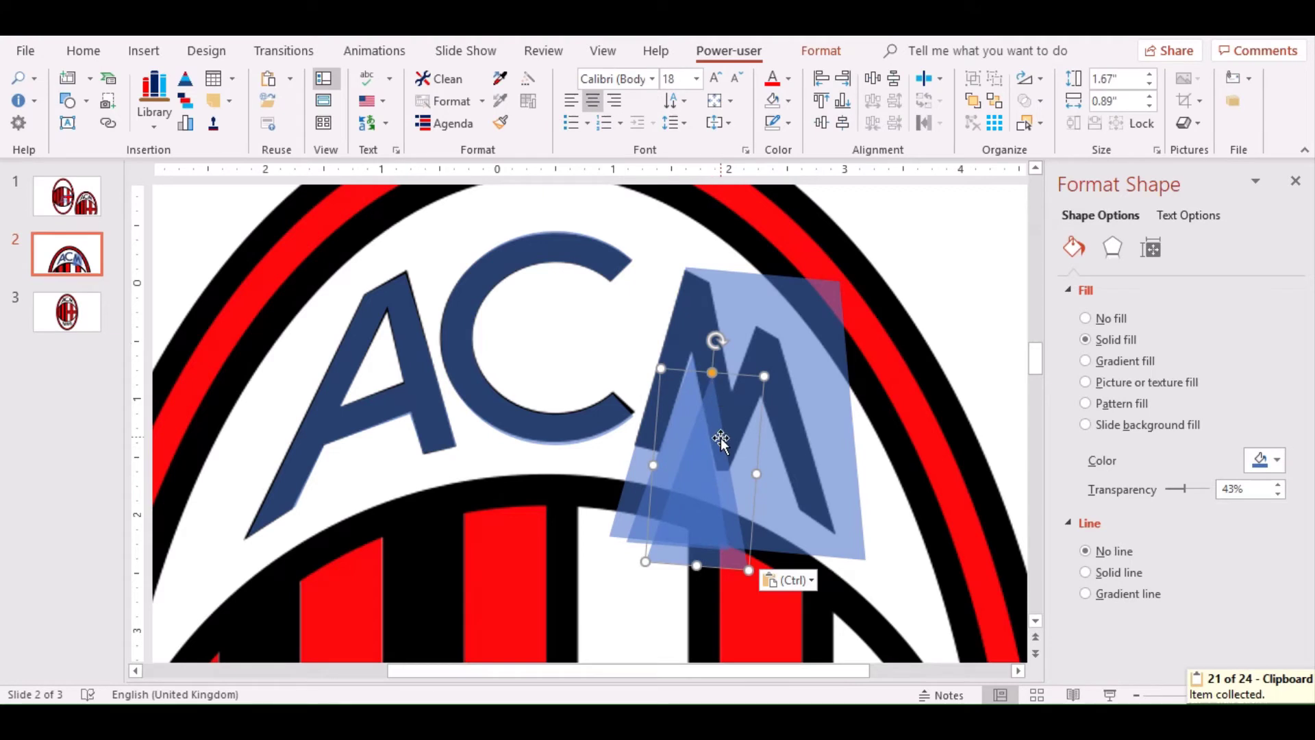
# Widen the duplicate triangle over the M's right side and pull out its bottom-right corner with Edit Points.
pyautogui.press('Escape')
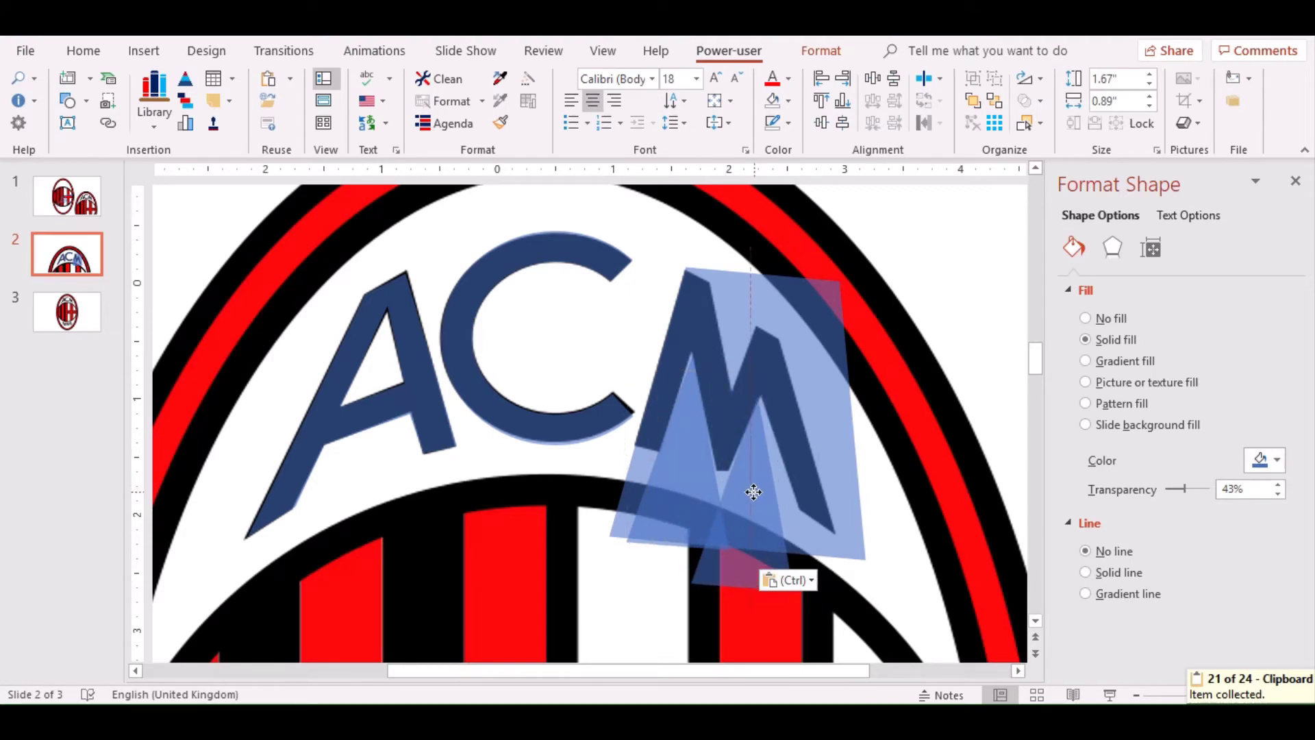
pyautogui.click(760, 500)
pyautogui.moveTo(794, 499)
pyautogui.mouseDown()
pyautogui.moveTo(820, 492)
pyautogui.moveTo(756, 518)
pyautogui.mouseUp()
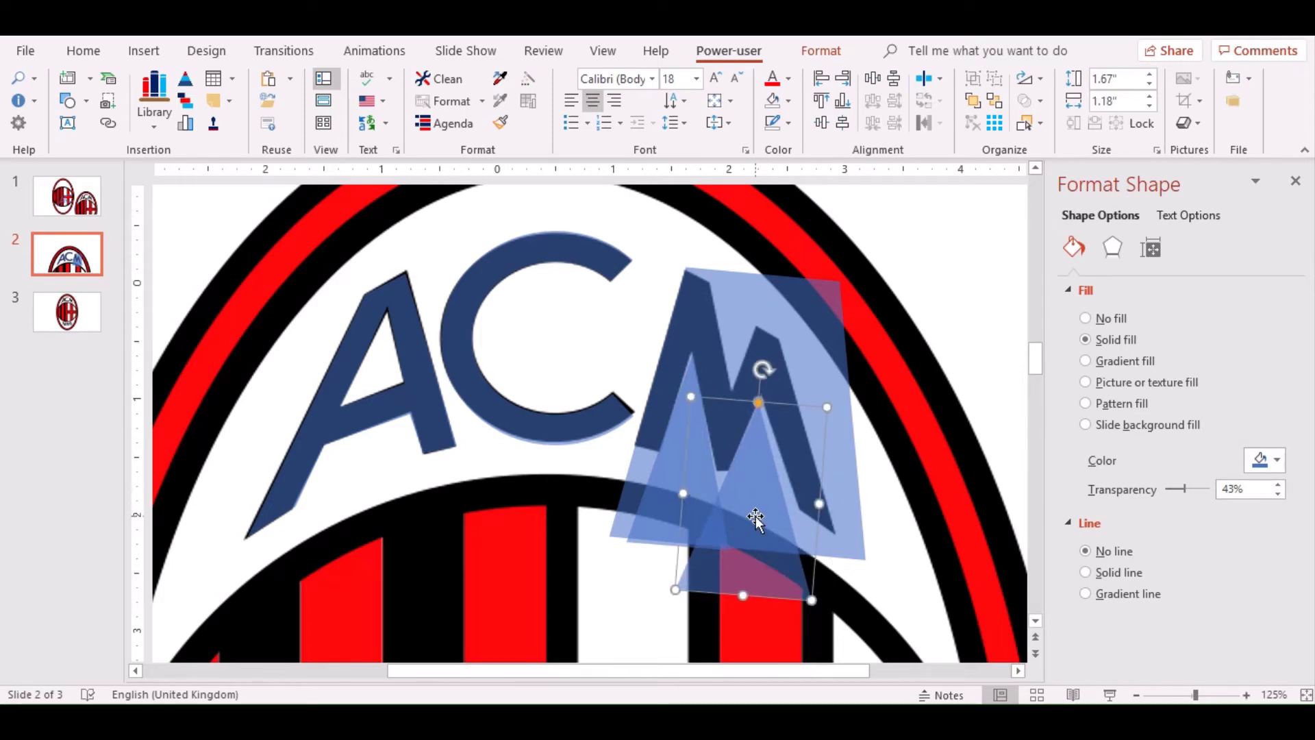
pyautogui.hotkey('ctrl', 'Right')
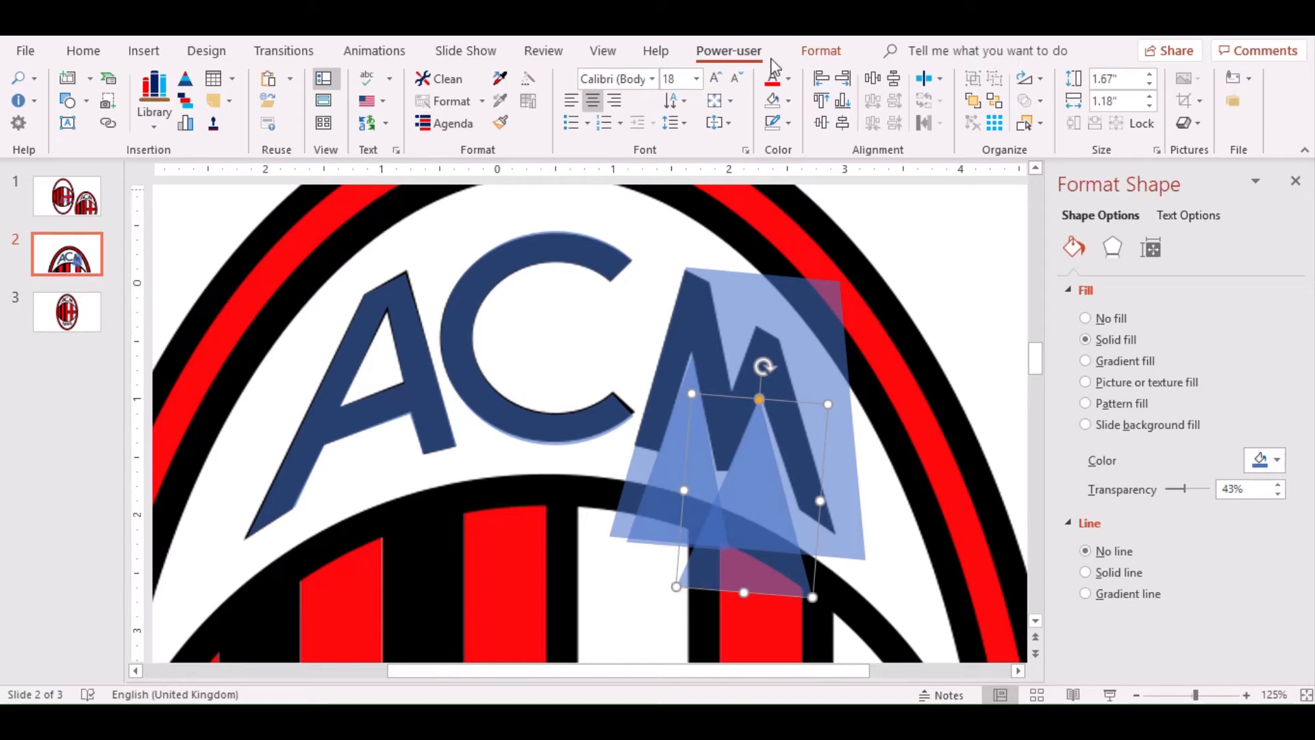
pyautogui.click(822, 51)
pyautogui.click(185, 79)
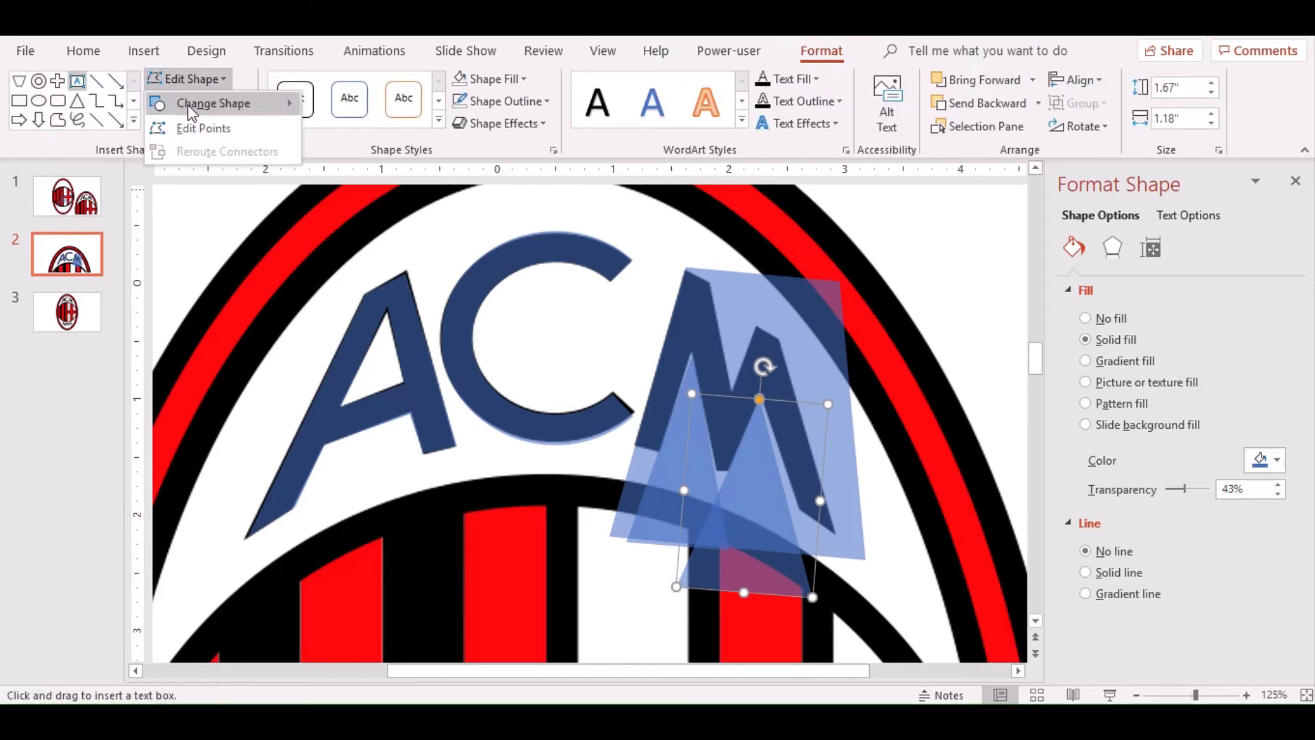
pyautogui.click(202, 126)
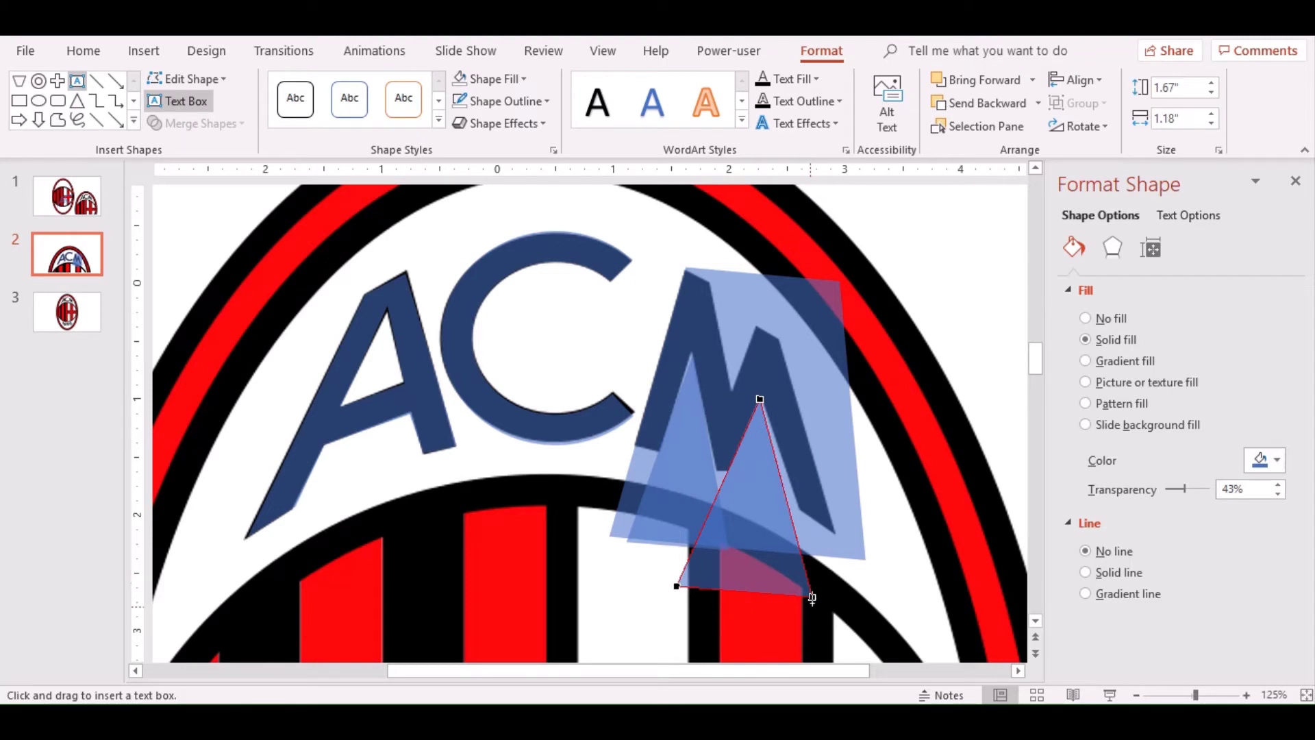
pyautogui.moveTo(812, 597); pyautogui.dragTo(834, 597)
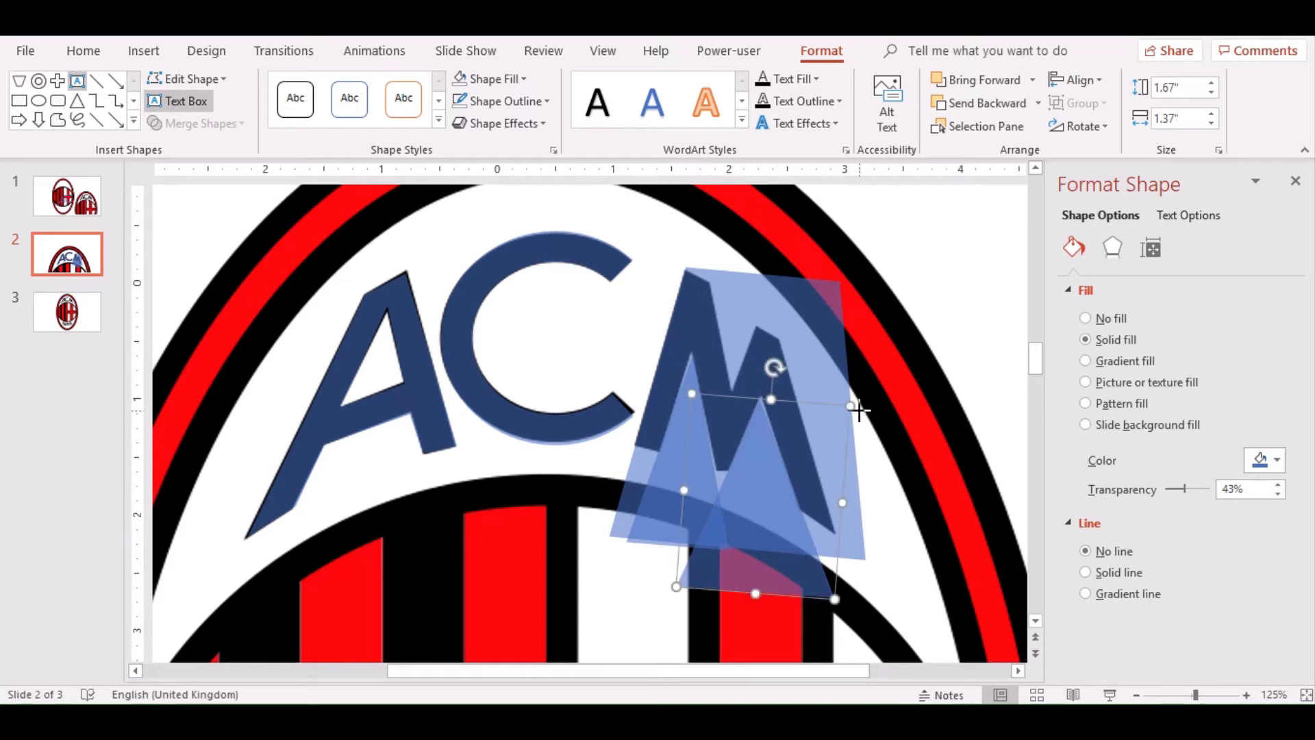
pyautogui.click(859, 407)
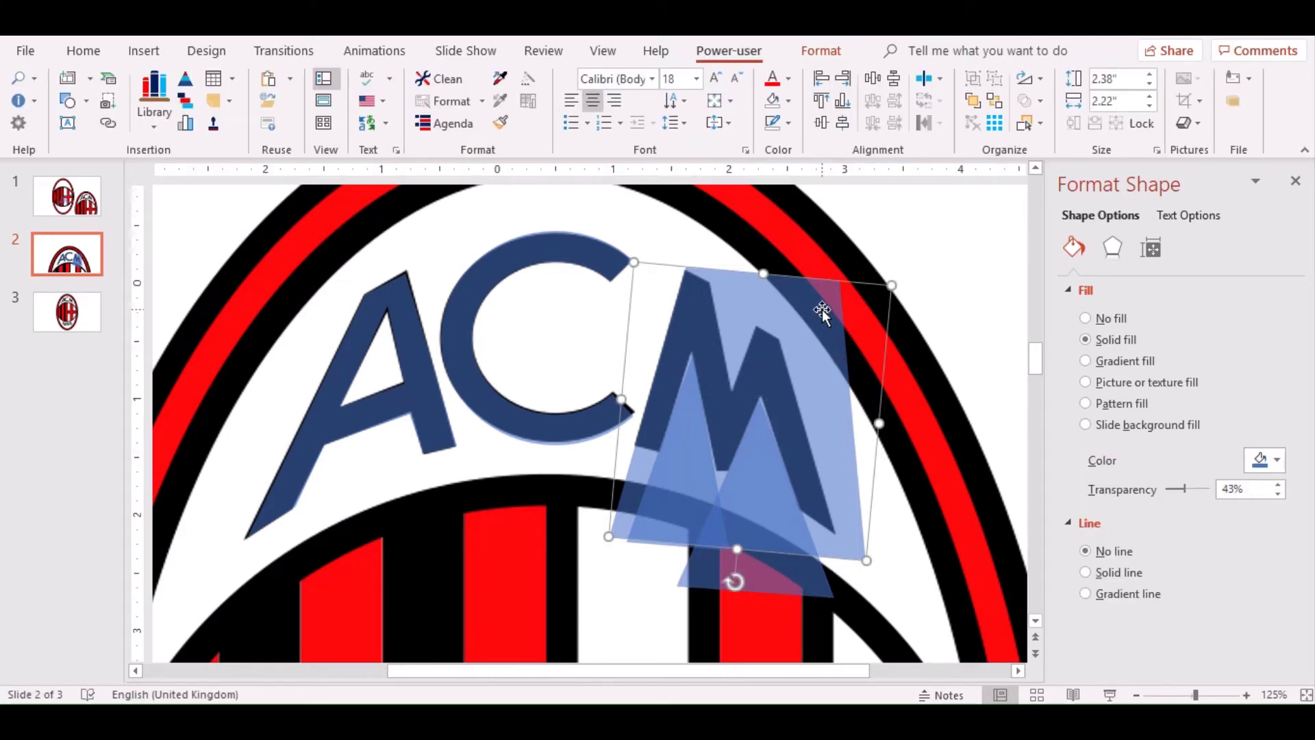
# Duplicate the reshaped triangle and tilt the 0.67" by 1.37" copy across the M's lower centre.
pyautogui.click(757, 513)
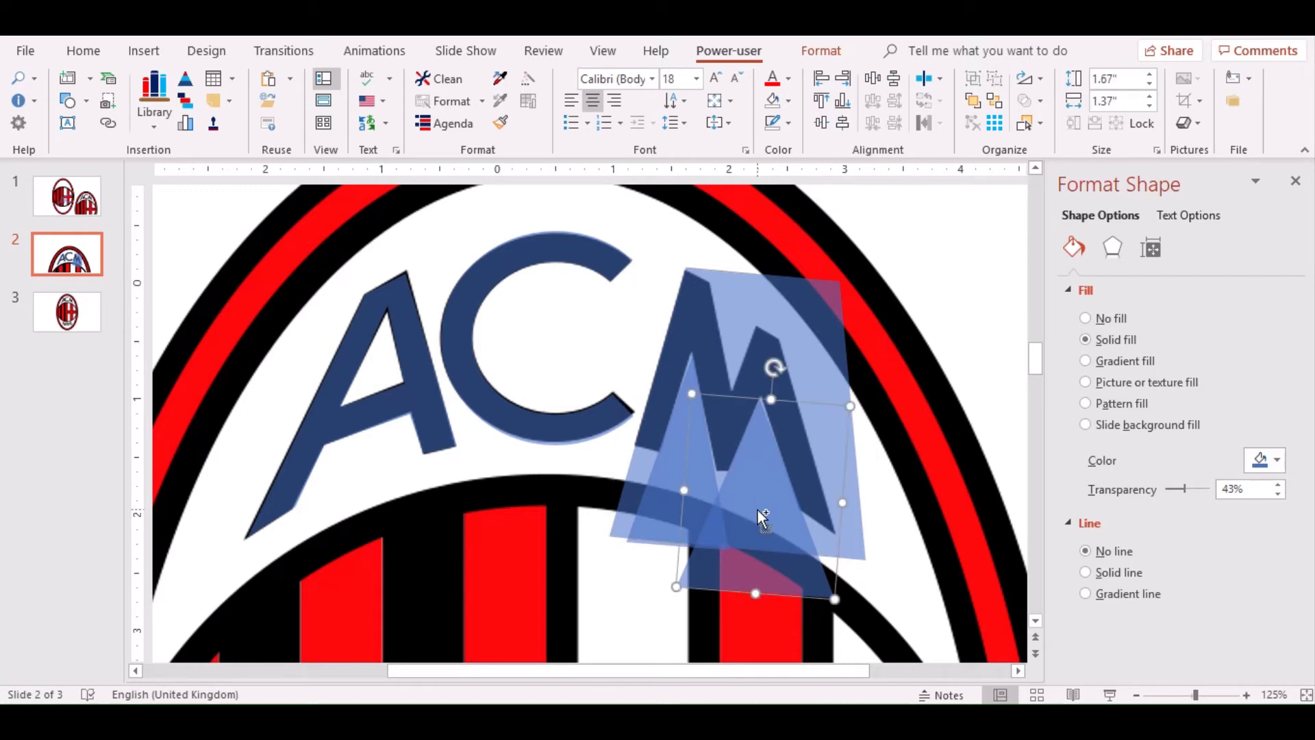
pyautogui.hotkey('ctrl', 'c')
pyautogui.hotkey('ctrl', 'v')
pyautogui.moveTo(789, 388)
pyautogui.mouseDown()
pyautogui.moveTo(875, 479)
pyautogui.moveTo(891, 479)
pyautogui.mouseUp()
# Rotate the narrow triangle and move it up into the middle of the M.
pyautogui.click(758, 505)
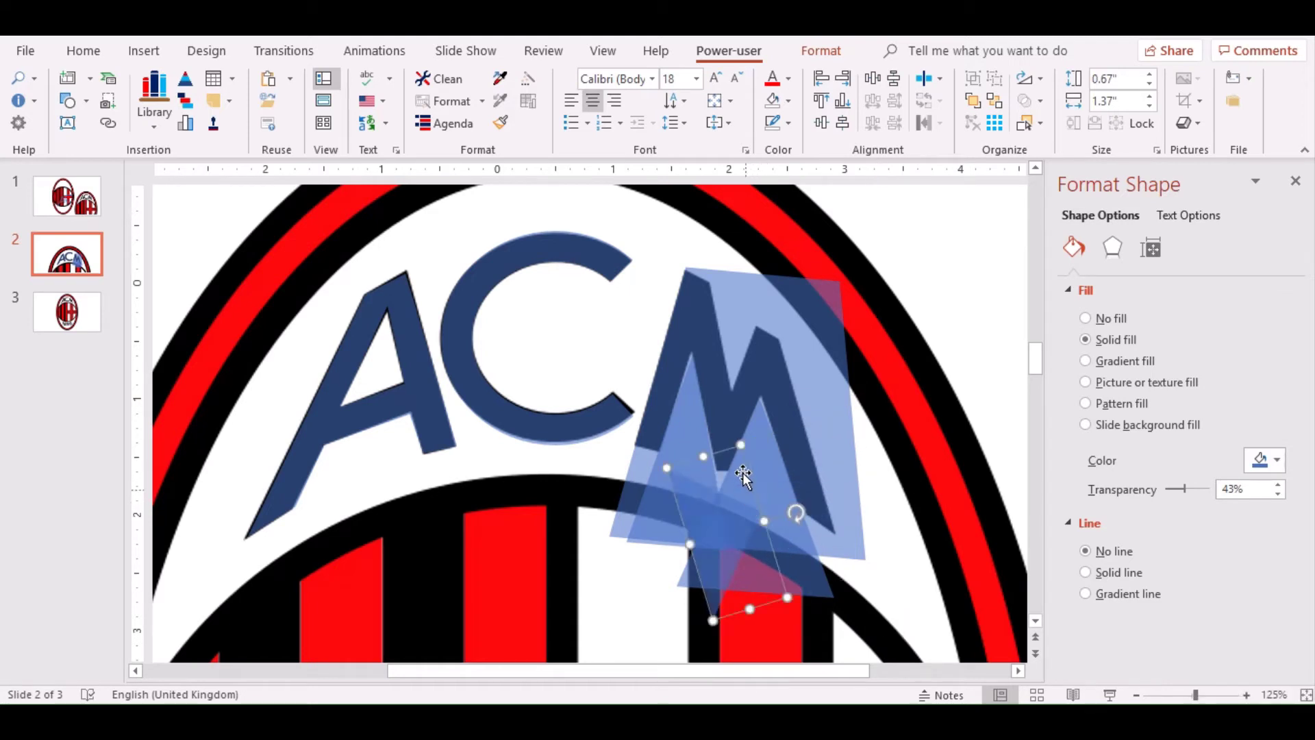
pyautogui.click(780, 496)
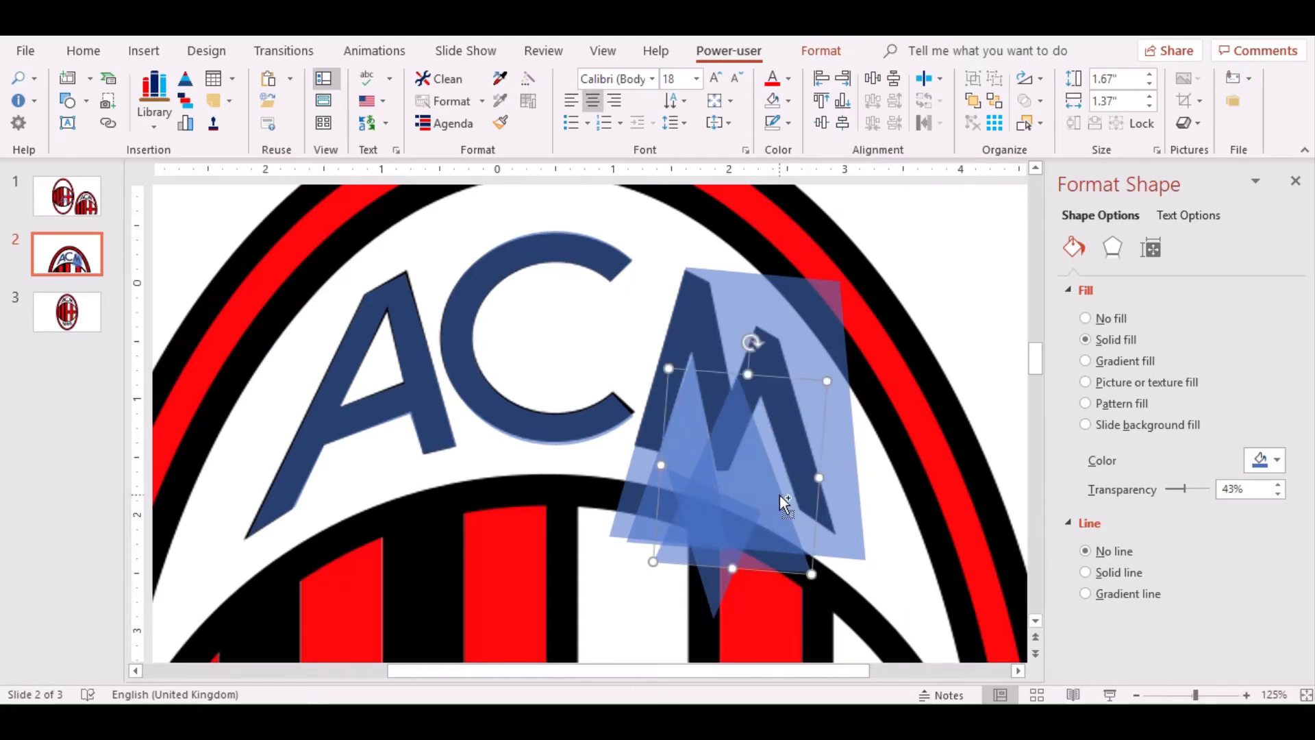
pyautogui.click(696, 508)
pyautogui.moveTo(805, 505); pyautogui.dragTo(770, 492)
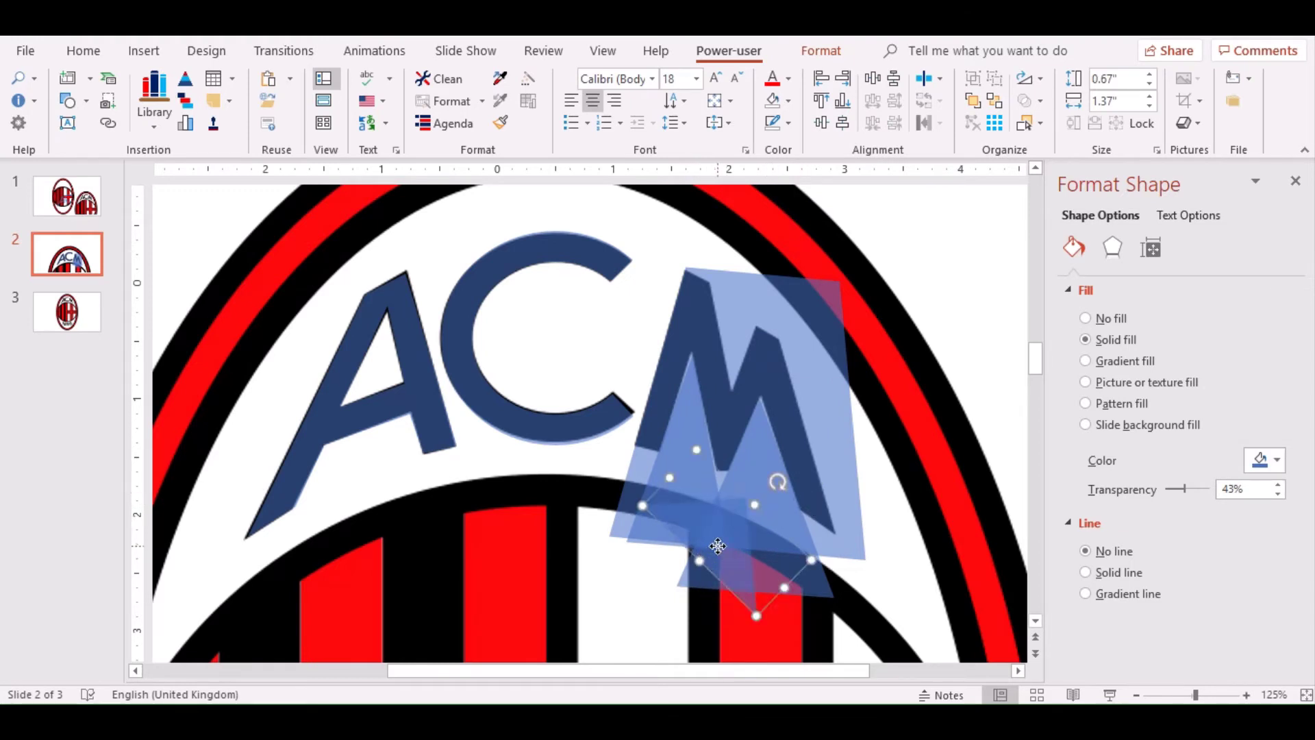
pyautogui.moveTo(716, 551); pyautogui.dragTo(720, 517)
pyautogui.click(720, 517)
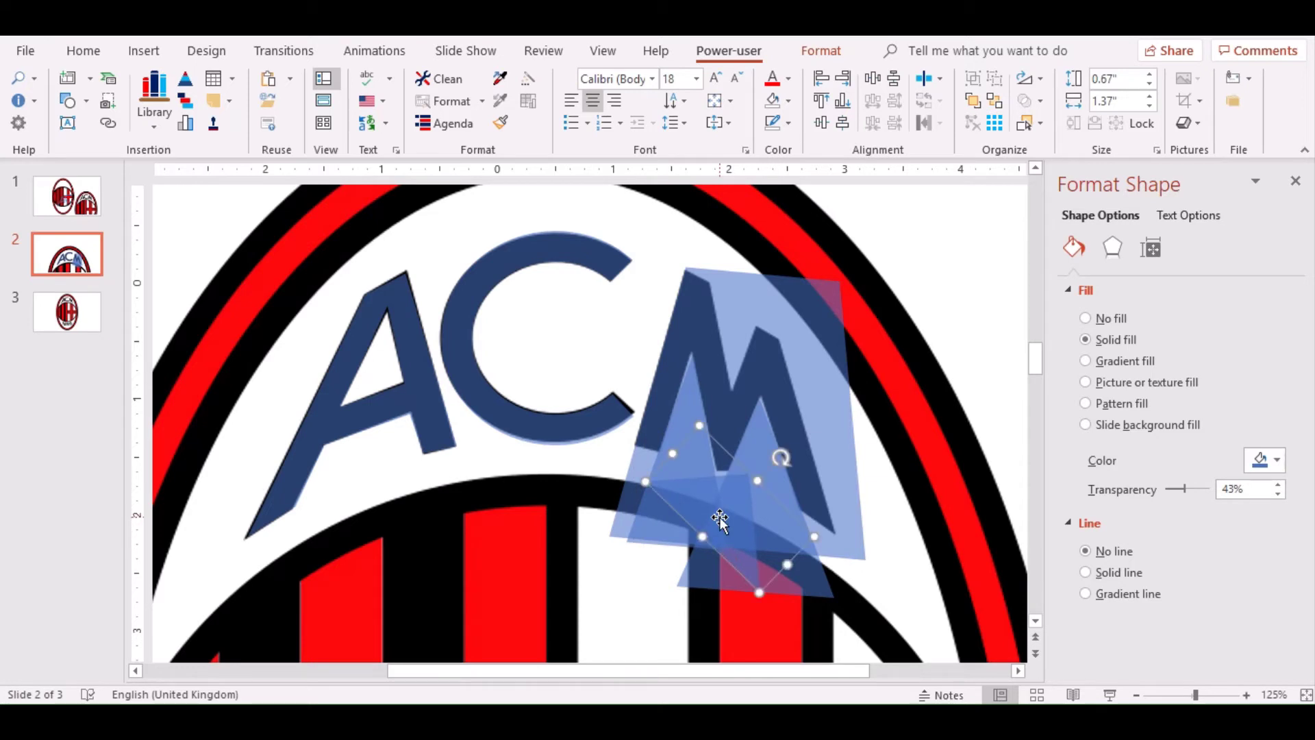
pyautogui.moveTo(781, 456); pyautogui.dragTo(784, 455)
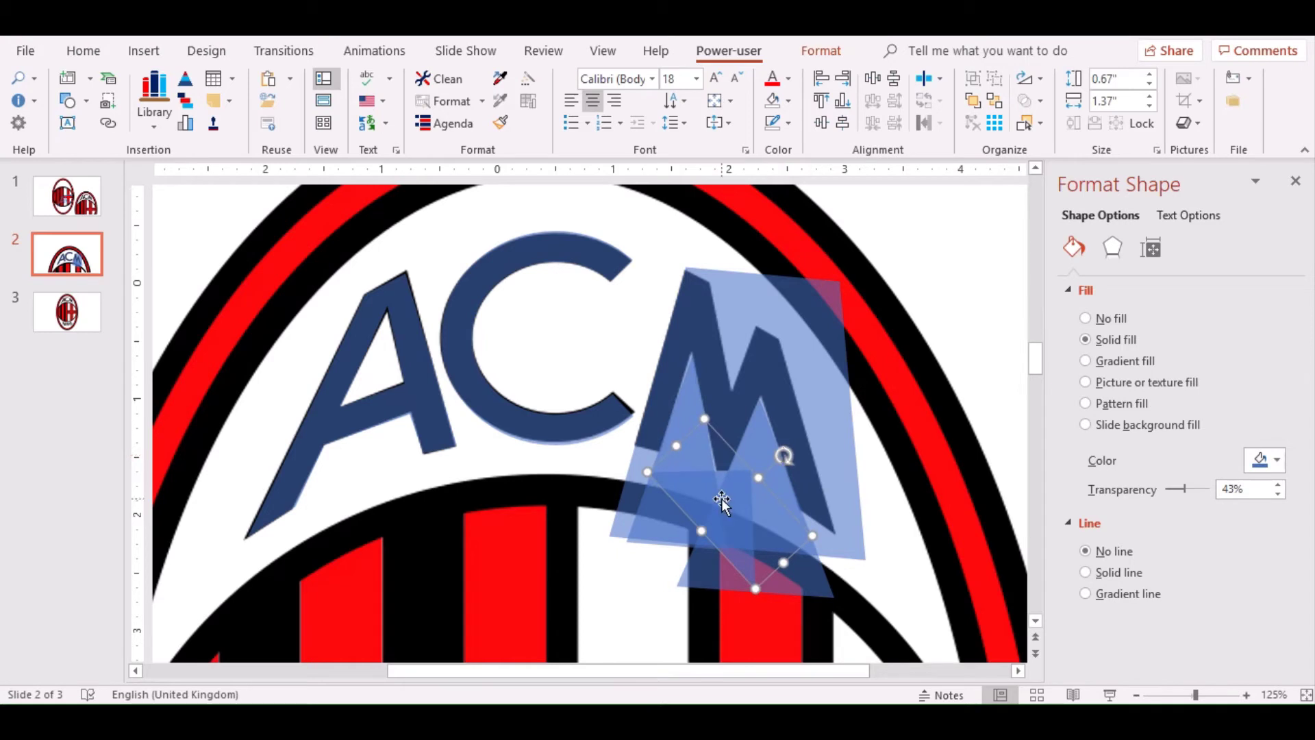
# Duplicate the narrow triangle, tilt the copy the other way and place it beside the first.
pyautogui.hotkey('ctrl', 'c')
pyautogui.hotkey('ctrl', 'v')
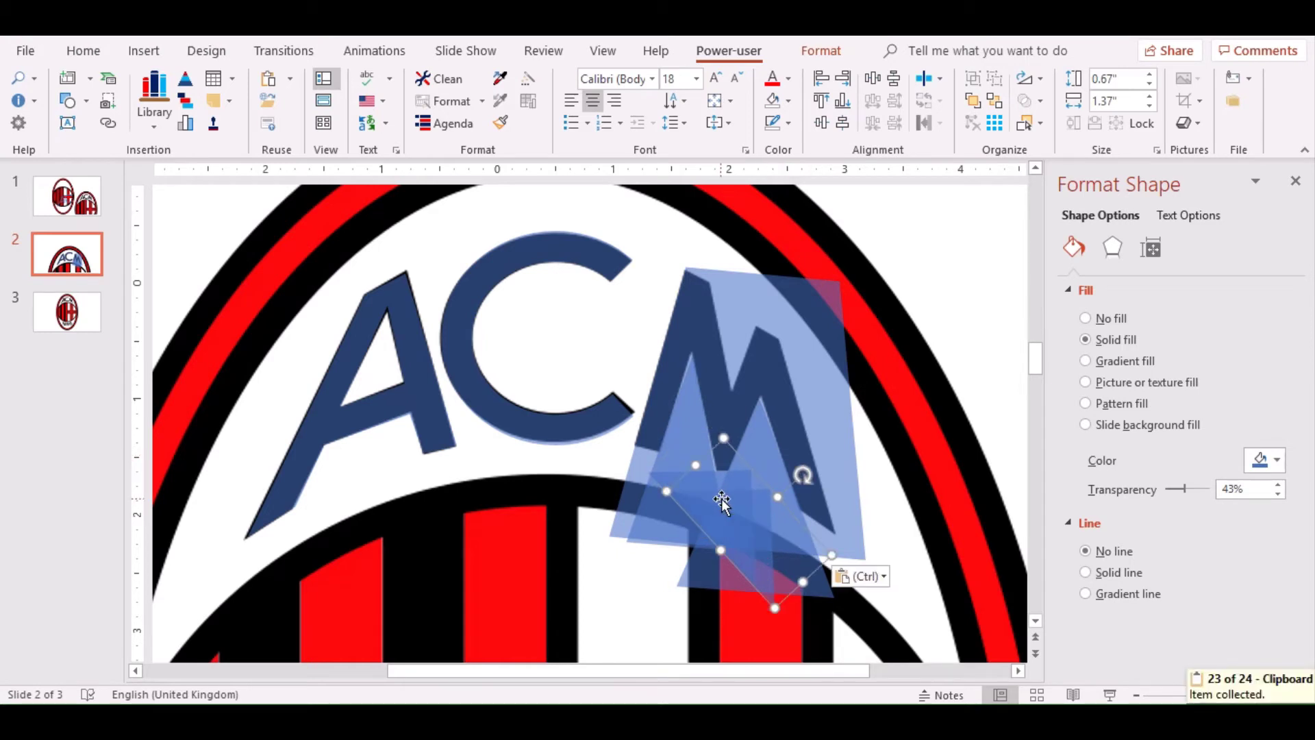
pyautogui.moveTo(800, 468)
pyautogui.mouseDown()
pyautogui.moveTo(825, 488)
pyautogui.moveTo(815, 503)
pyautogui.moveTo(704, 499)
pyautogui.moveTo(725, 464)
pyautogui.mouseUp()
pyautogui.moveTo(668, 500); pyautogui.dragTo(655, 485)
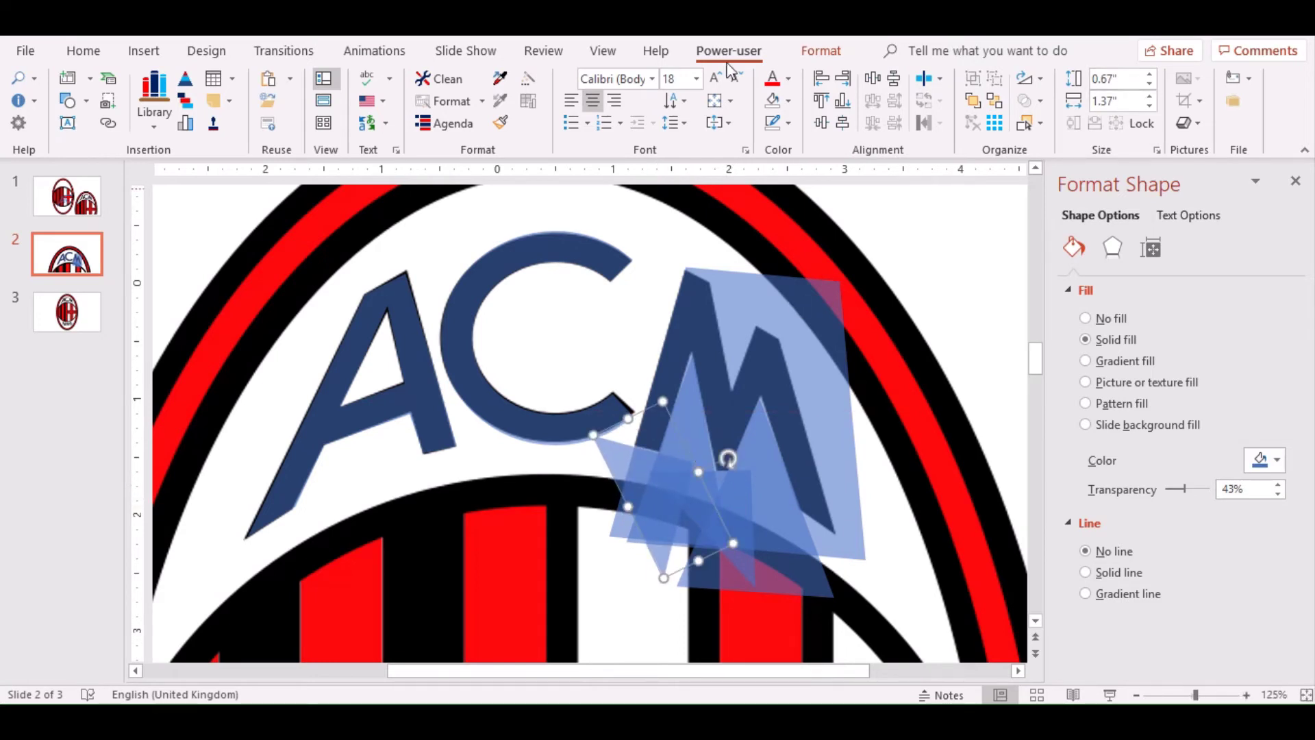
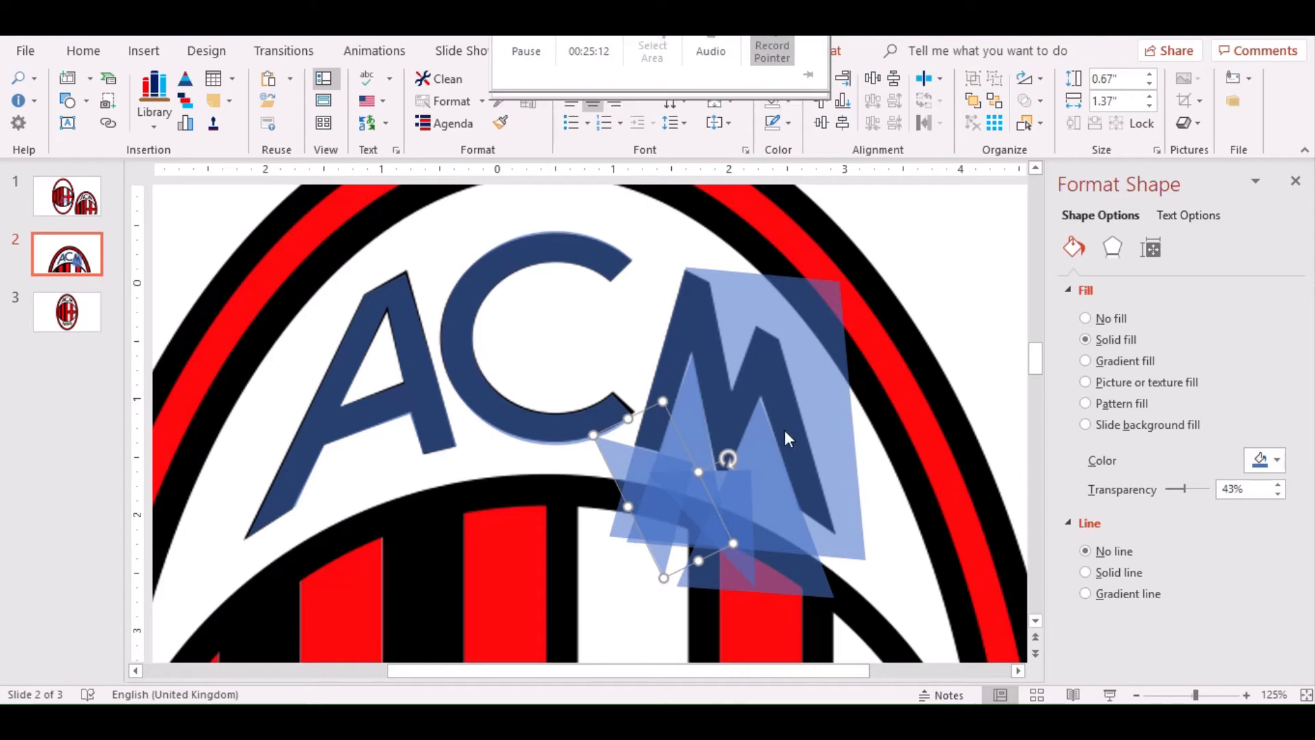
# Subtract the first two overlapping small blue pieces from the large translucent overlay.
pyautogui.keyDown('shift'); pyautogui.click(796, 353); pyautogui.keyUp('shift')
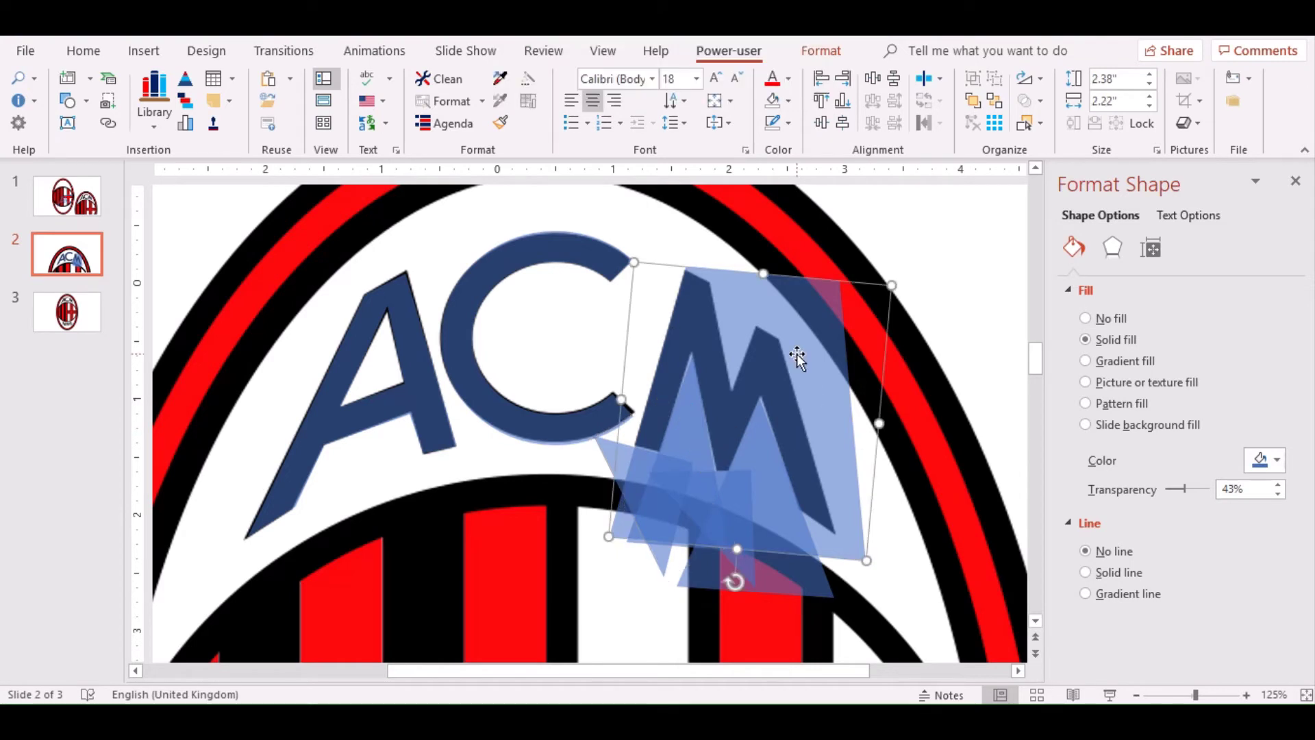
pyautogui.click(821, 50)
pyautogui.click(199, 123)
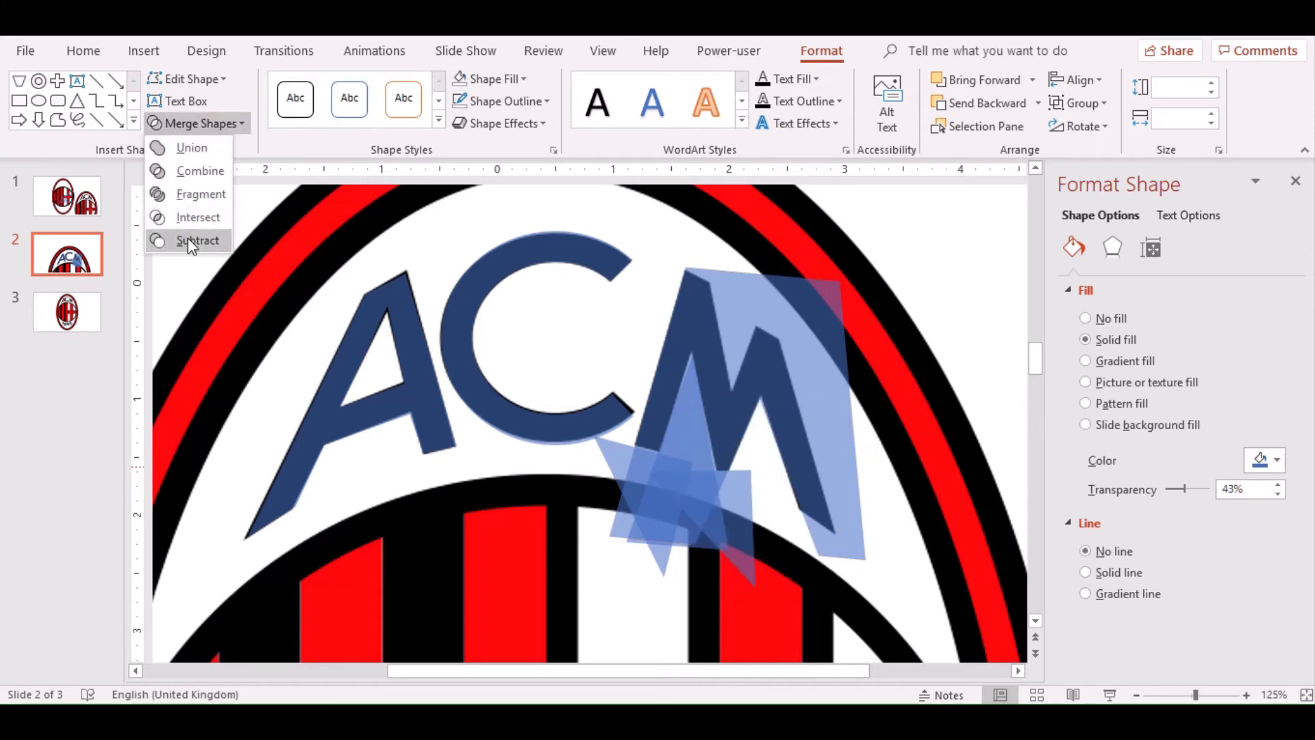
pyautogui.click(188, 237)
pyautogui.keyDown('shift'); pyautogui.click(743, 513); pyautogui.keyUp('shift')
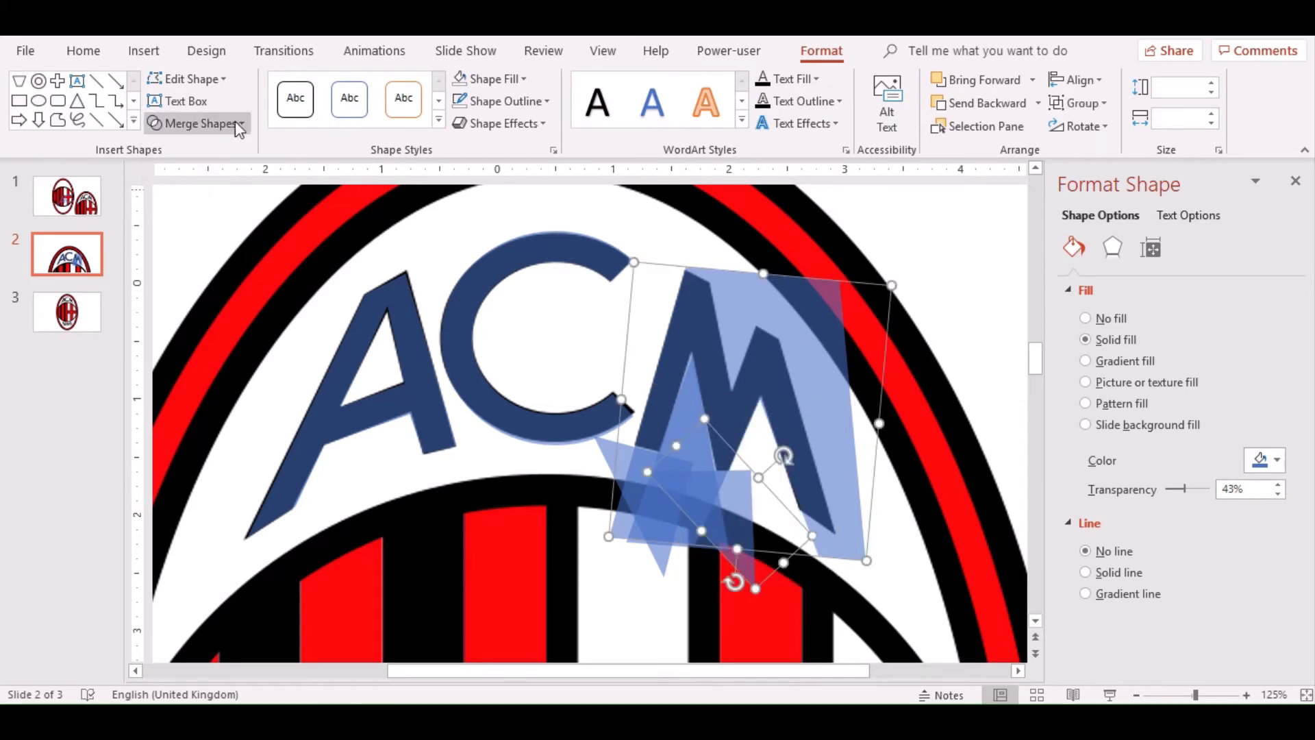
pyautogui.click(199, 123)
pyautogui.click(199, 241)
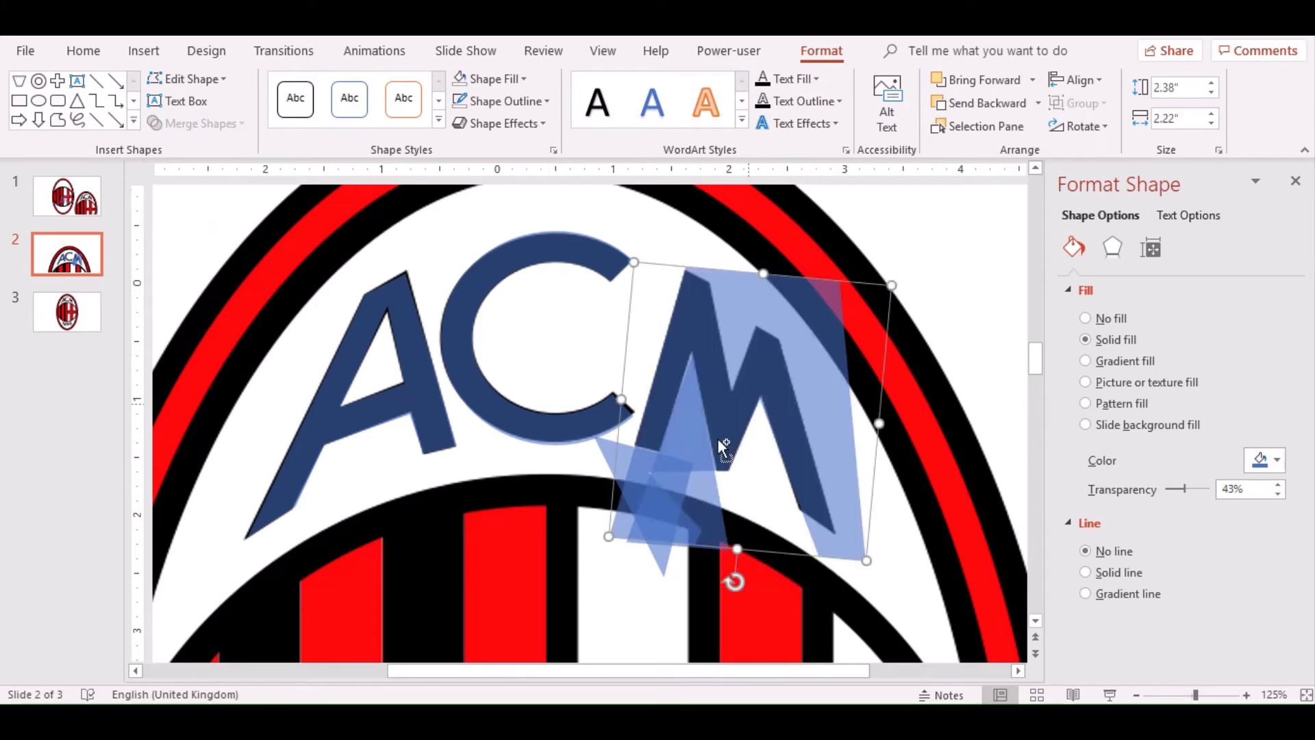
# Subtract the remaining small blue piece and the triangle from the overlay.
pyautogui.keyDown('shift'); pyautogui.click(691, 431); pyautogui.keyUp('shift')
pyautogui.click(198, 123)
pyautogui.click(179, 241)
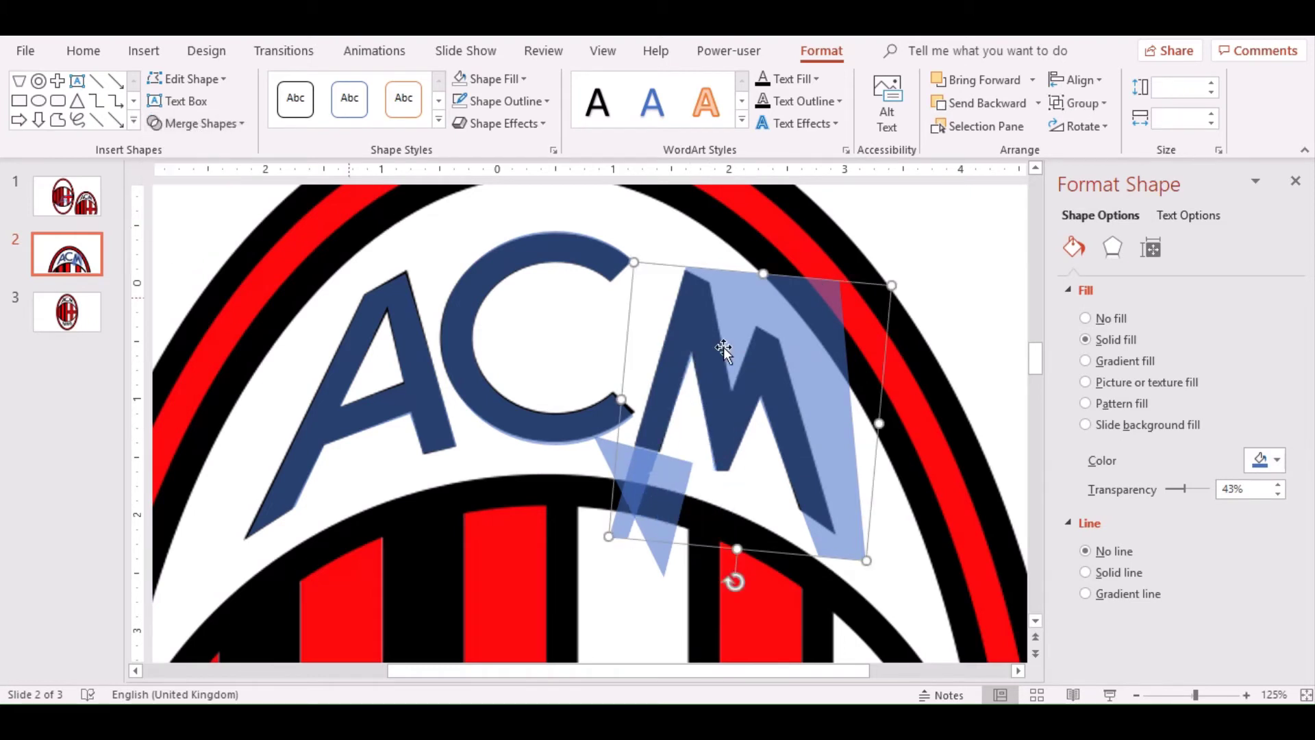
pyautogui.keyDown('shift'); pyautogui.click(638, 480); pyautogui.keyUp('shift')
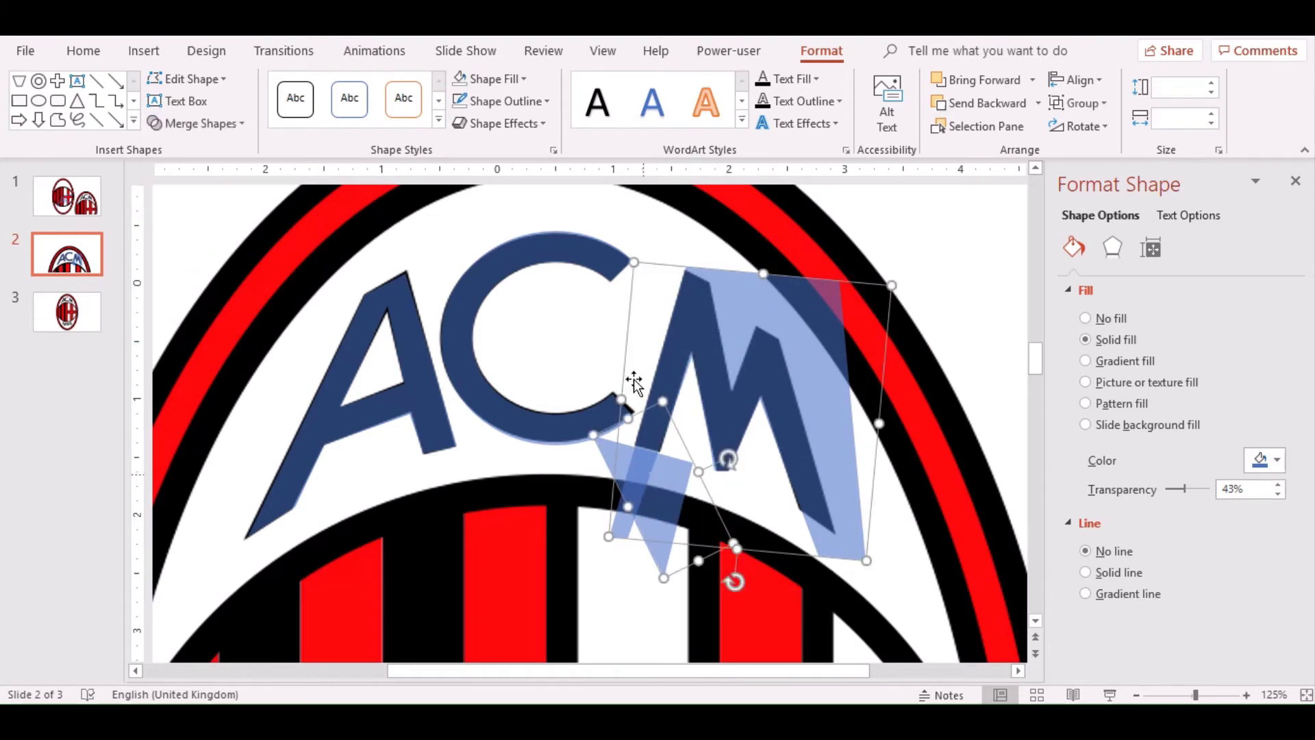
pyautogui.click(198, 124)
pyautogui.click(209, 236)
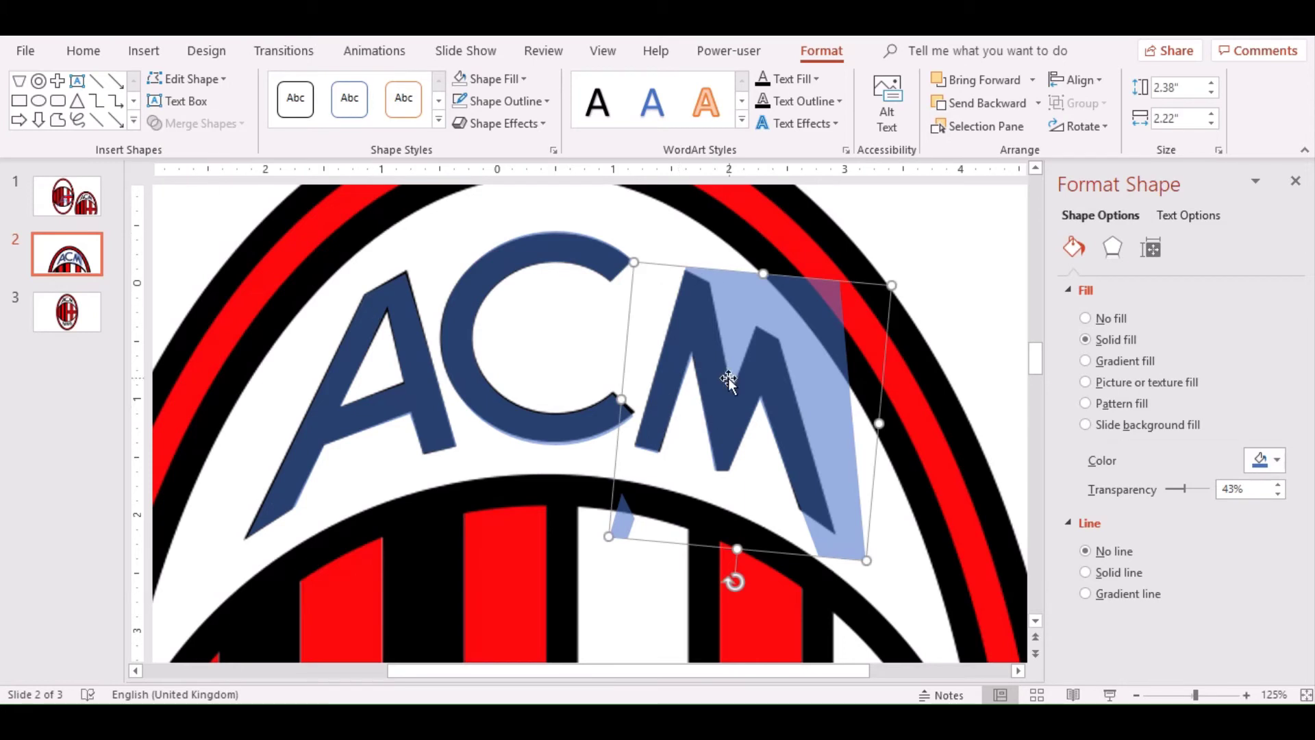
pyautogui.click(931, 237)
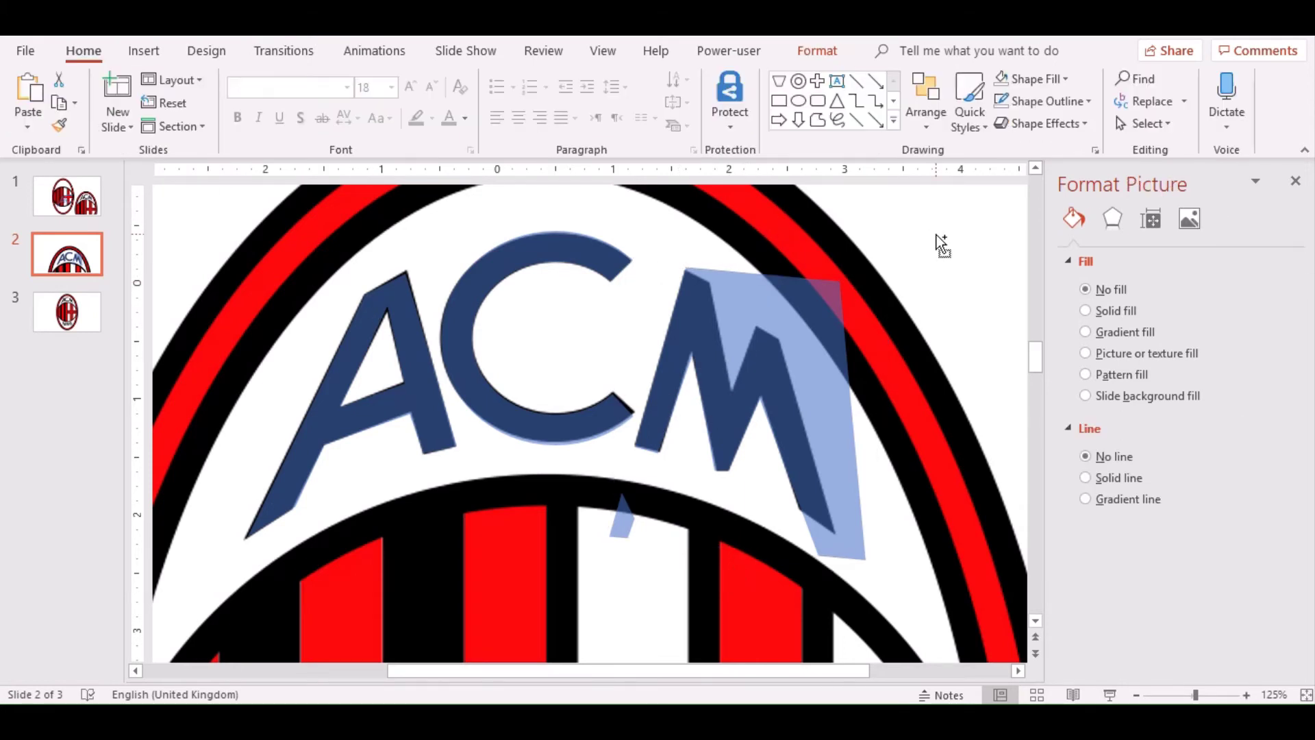
# Paste a triangle copy at the bottom of the M and subtract it from the overlay.
pyautogui.hotkey('ctrl', 'v')
pyautogui.moveTo(728, 499); pyautogui.dragTo(624, 524)
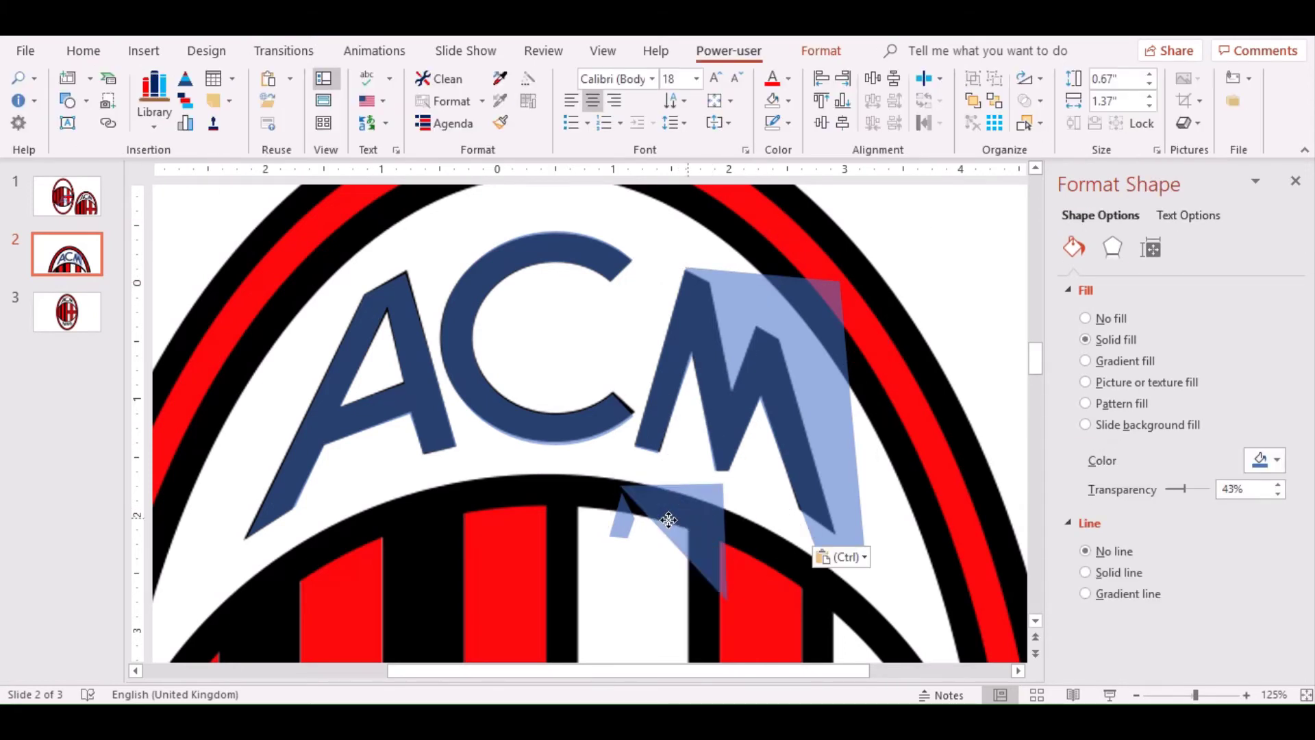
pyautogui.click(737, 372)
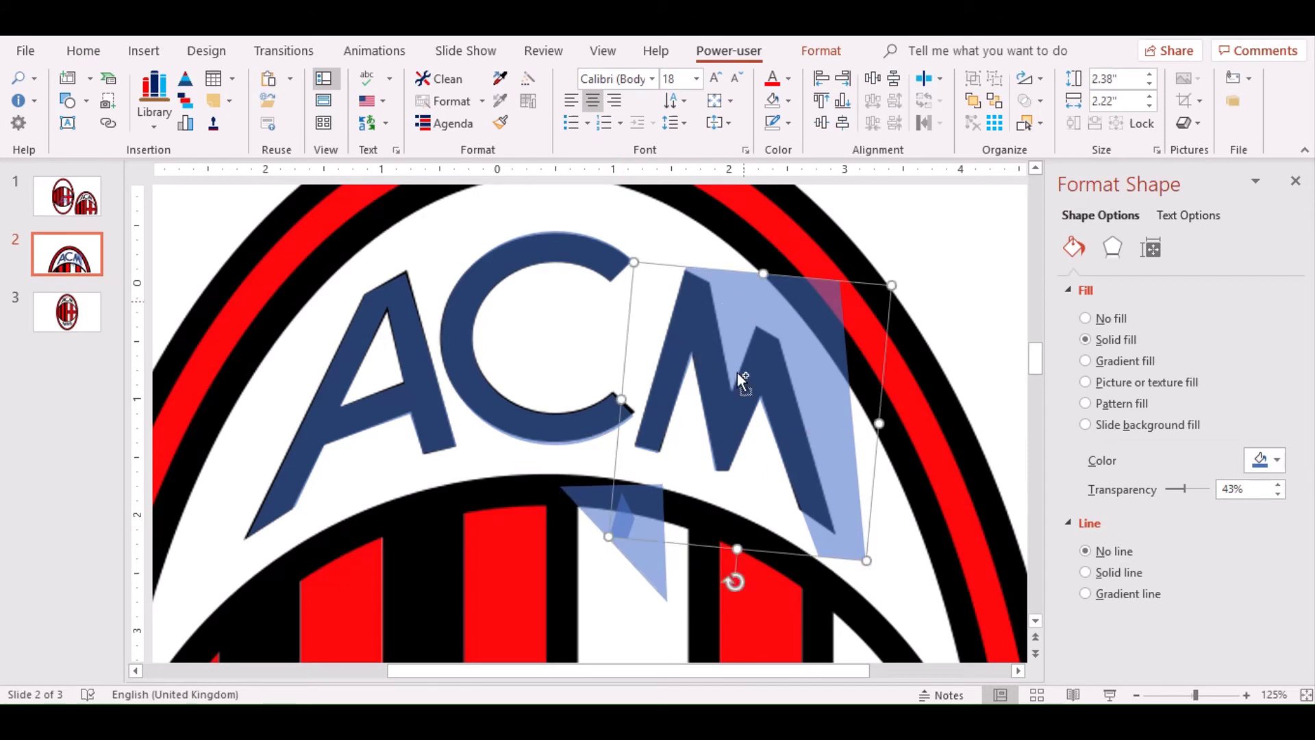
pyautogui.keyDown('shift'); pyautogui.click(596, 504); pyautogui.keyUp('shift')
pyautogui.click(837, 50)
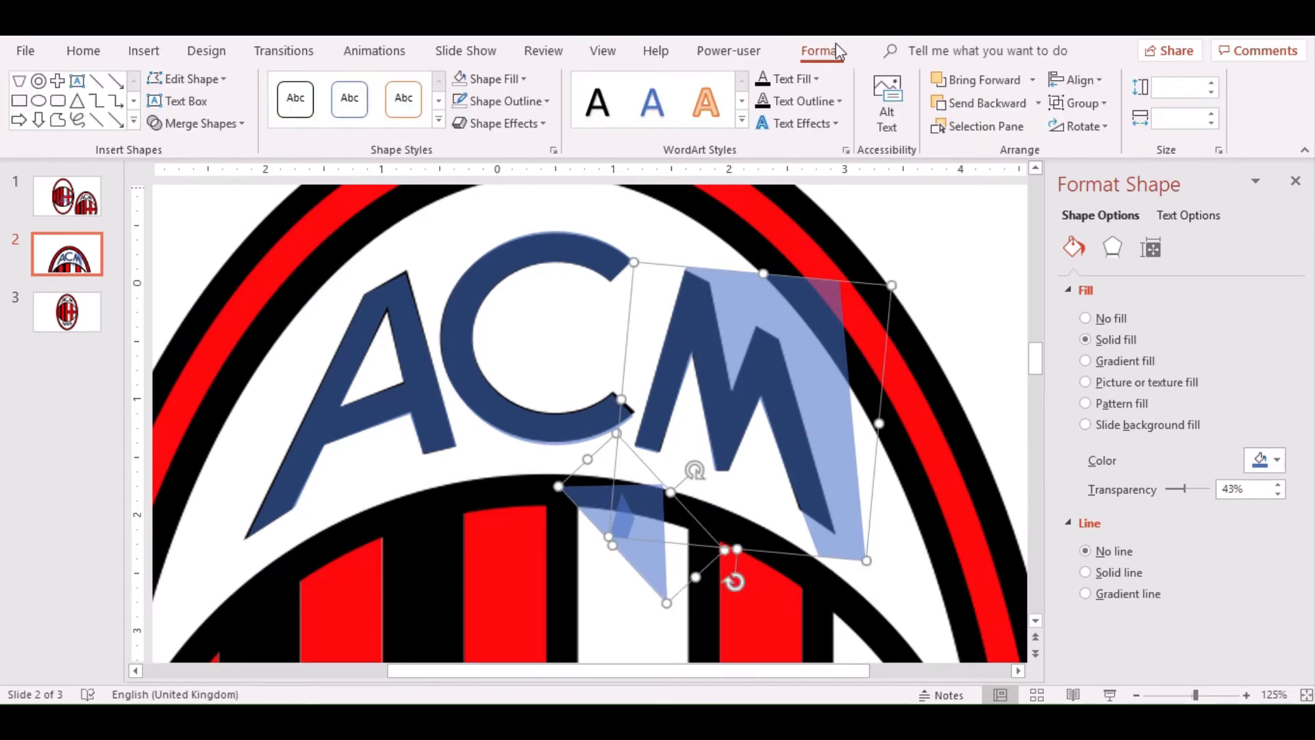
pyautogui.click(205, 123)
pyautogui.click(195, 241)
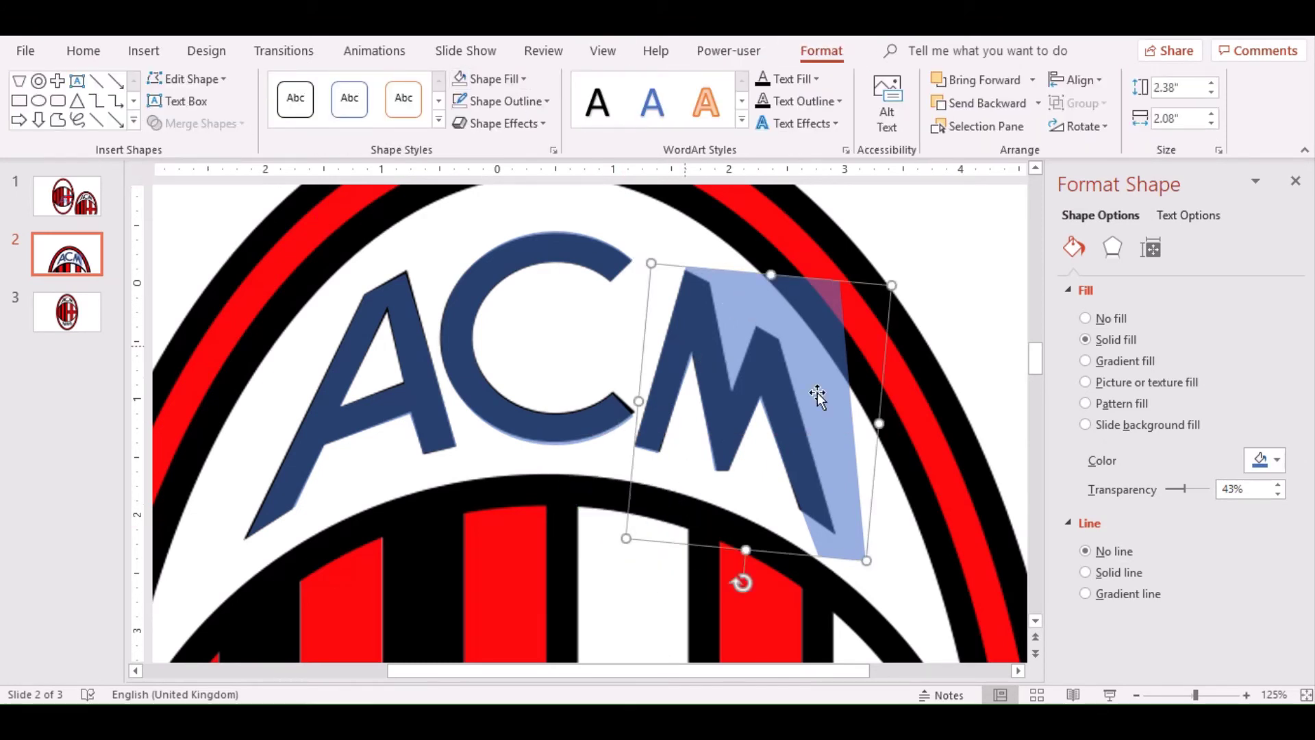
# Paste another triangle copy, rotate it and place it below the M's right stroke.
pyautogui.hotkey('ctrl', 'v')
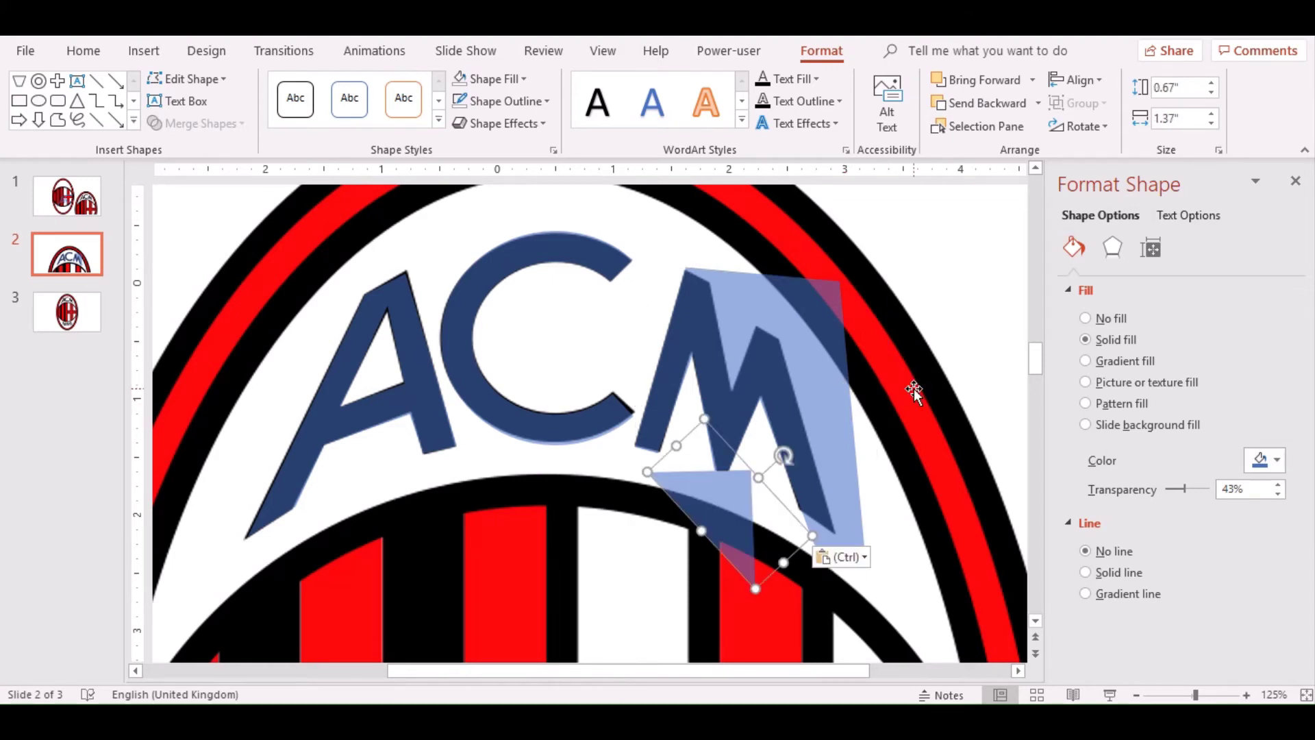
pyautogui.moveTo(825, 461)
pyautogui.mouseDown()
pyautogui.moveTo(805, 570)
pyautogui.moveTo(787, 579)
pyautogui.mouseUp()
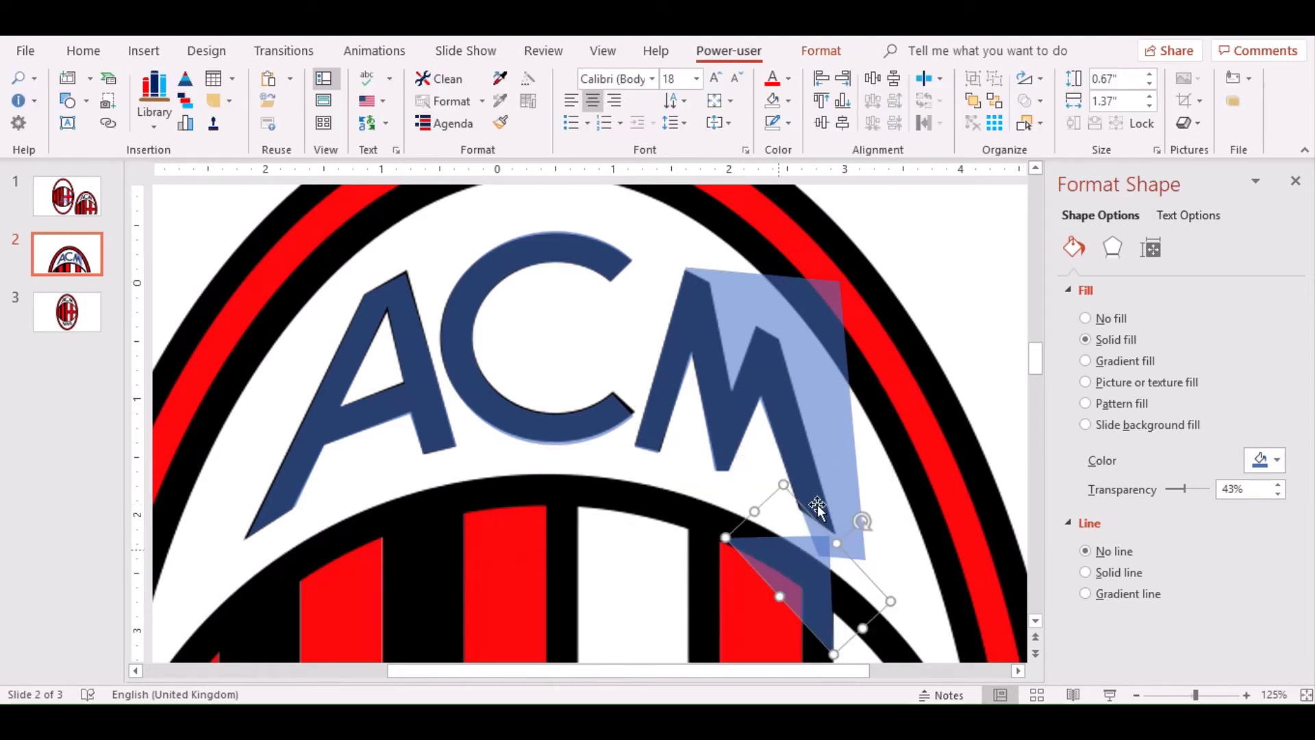
pyautogui.moveTo(864, 522)
pyautogui.mouseDown()
pyautogui.moveTo(883, 558)
pyautogui.moveTo(791, 571)
pyautogui.mouseUp()
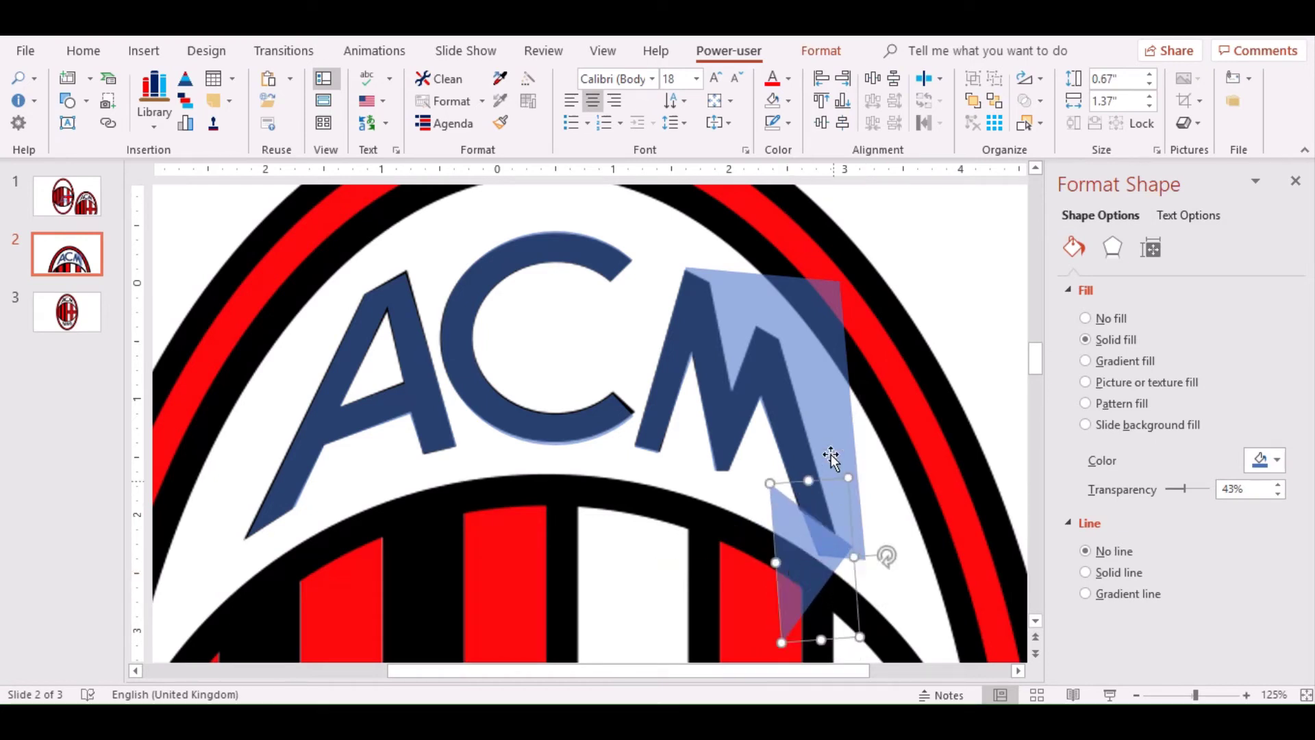
pyautogui.click(827, 374)
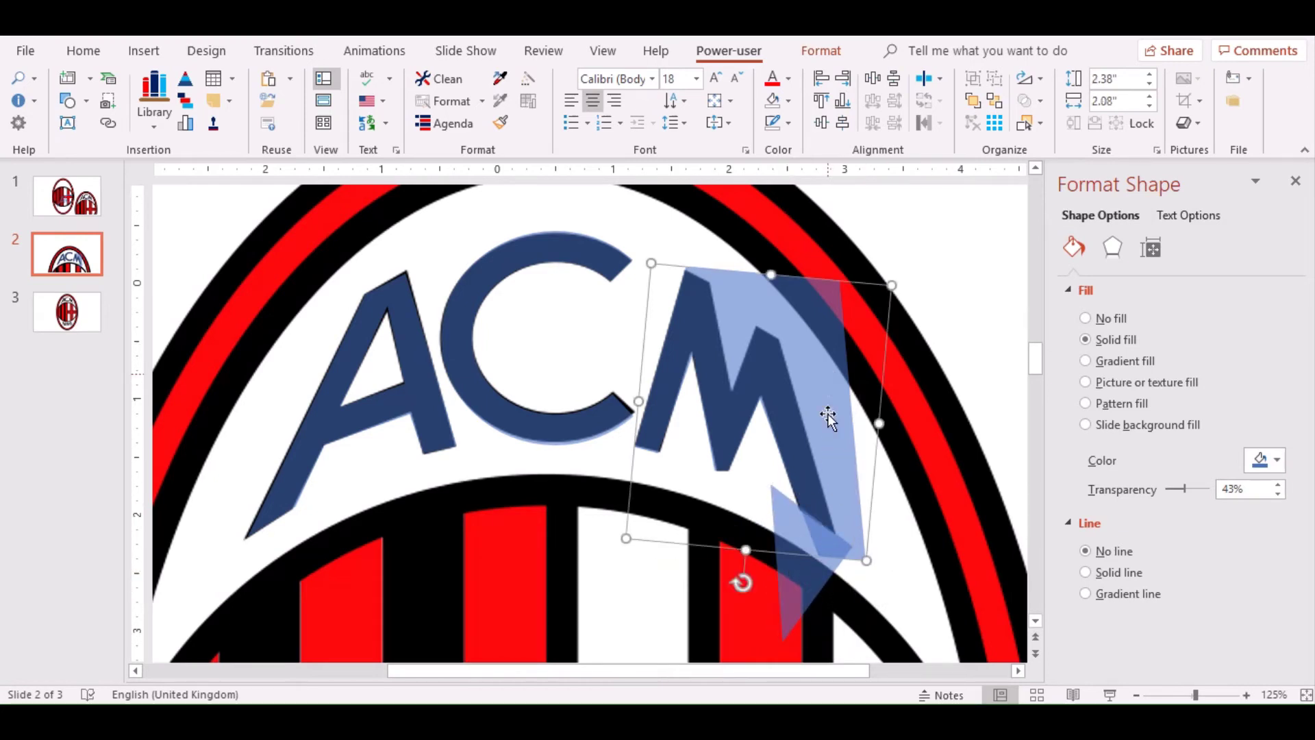
pyautogui.click(647, 236)
# Draw a tall rectangle beside the M with the 43% transparent fill, tilted toward the red arc.
pyautogui.click(155, 59)
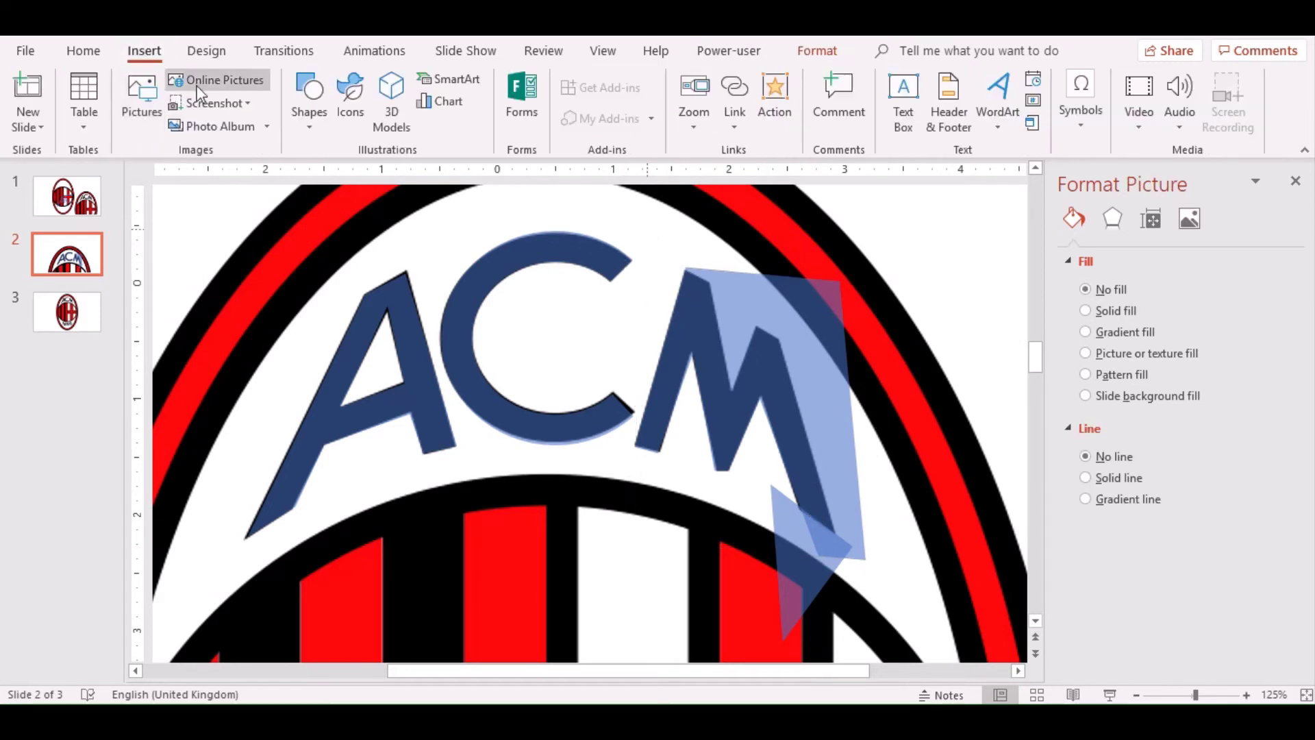
pyautogui.click(311, 106)
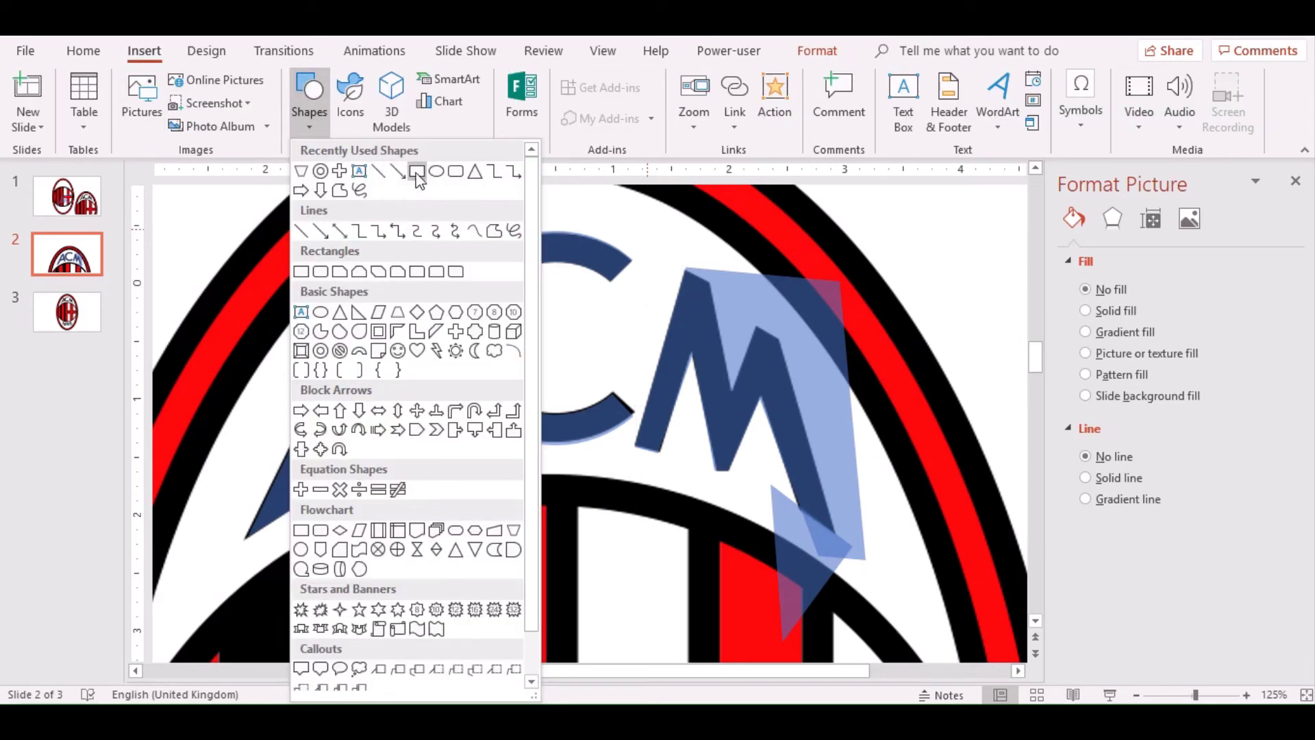
pyautogui.click(417, 172)
pyautogui.moveTo(786, 239); pyautogui.dragTo(831, 527)
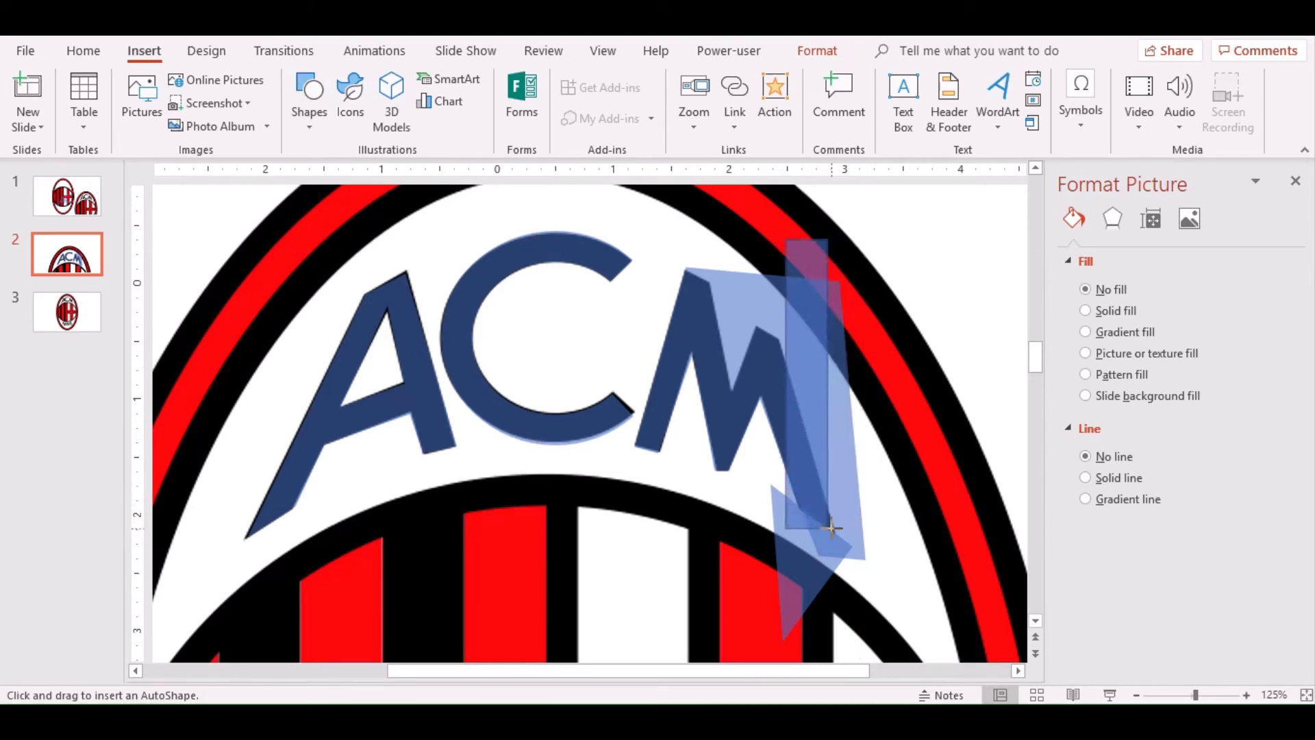
pyautogui.moveTo(831, 528); pyautogui.dragTo(866, 570)
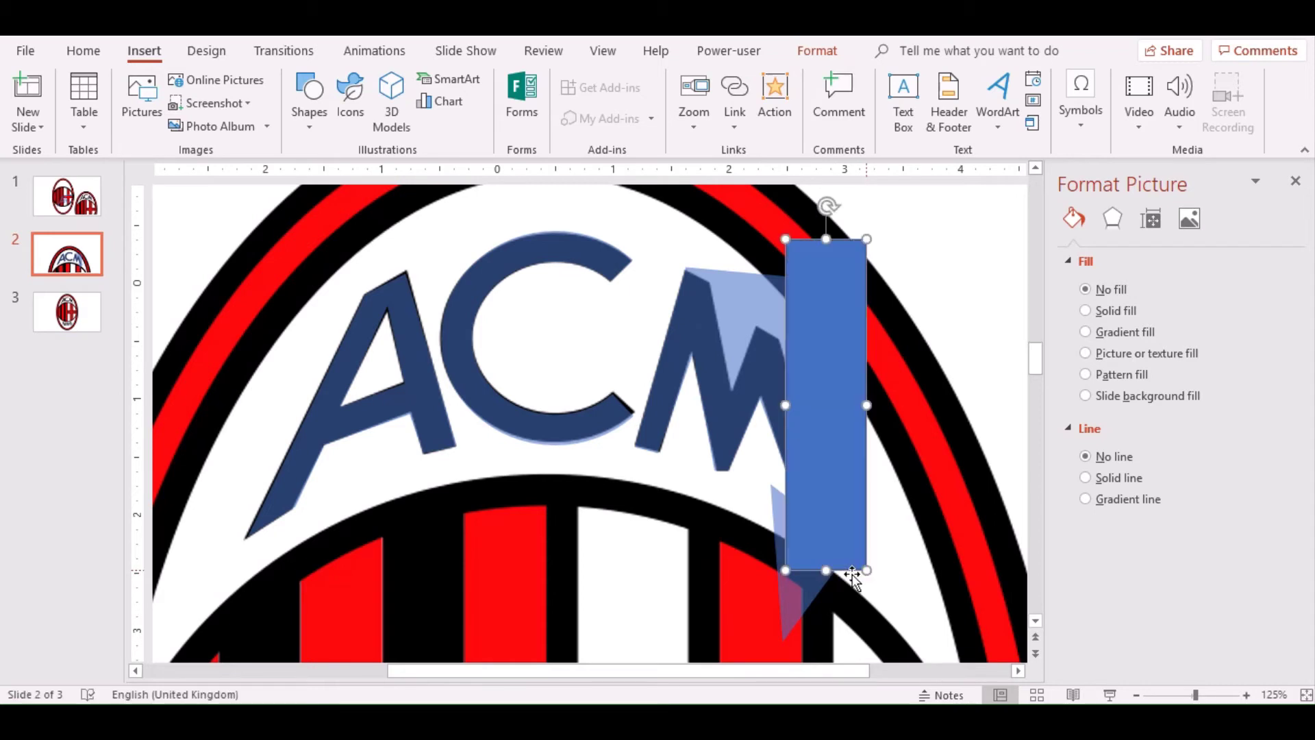
pyautogui.click(852, 579)
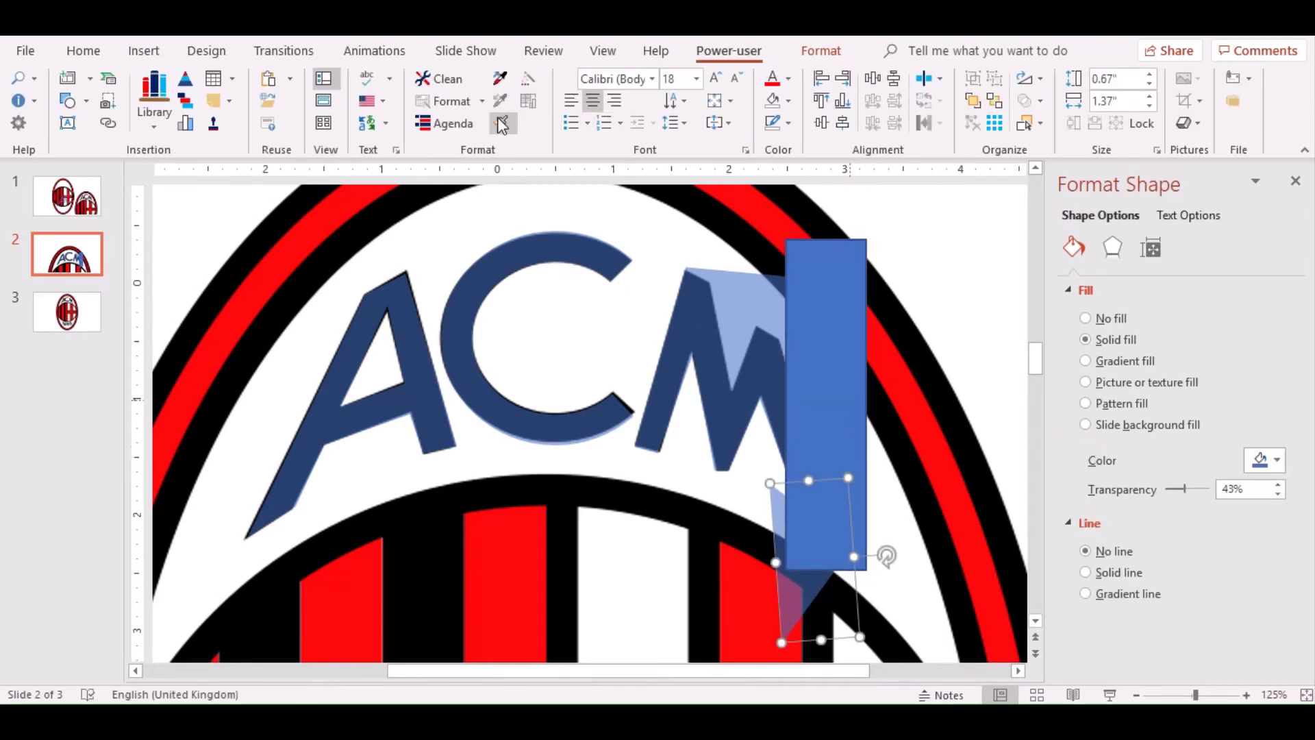
pyautogui.click(501, 122)
pyautogui.click(815, 329)
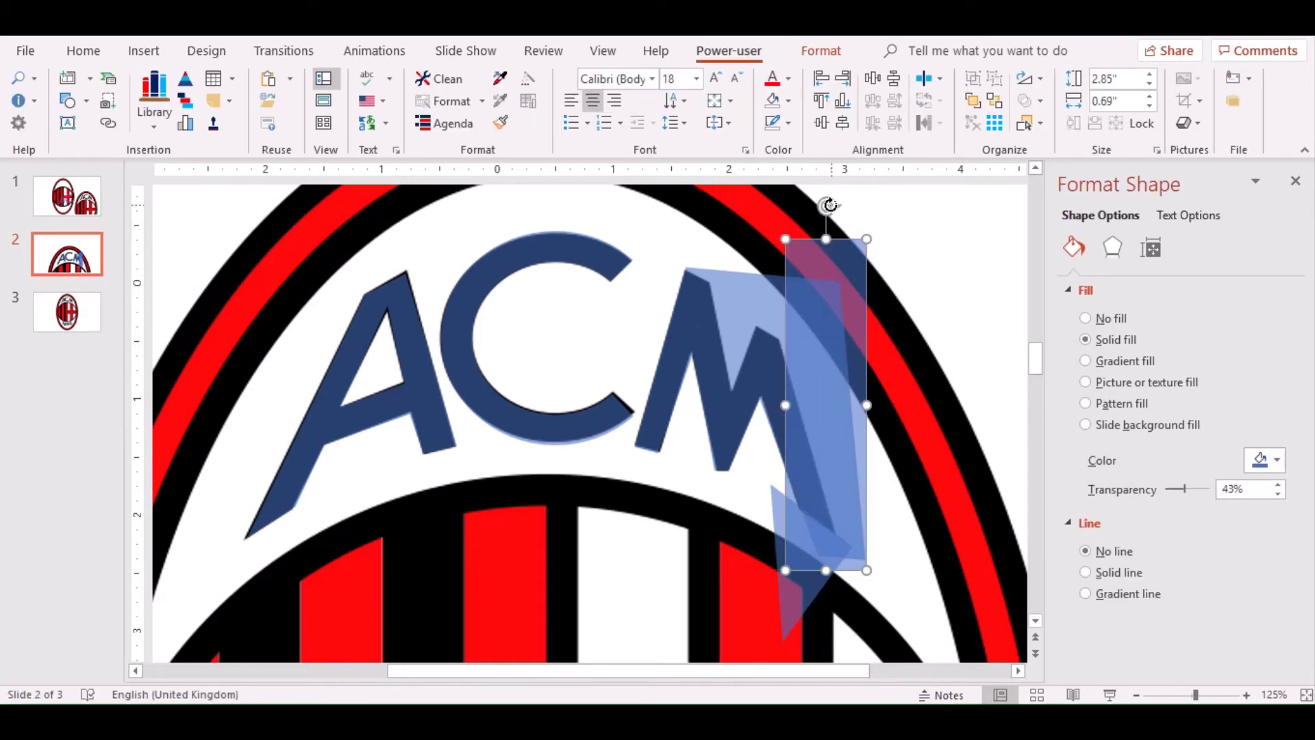
pyautogui.moveTo(829, 205); pyautogui.dragTo(778, 217)
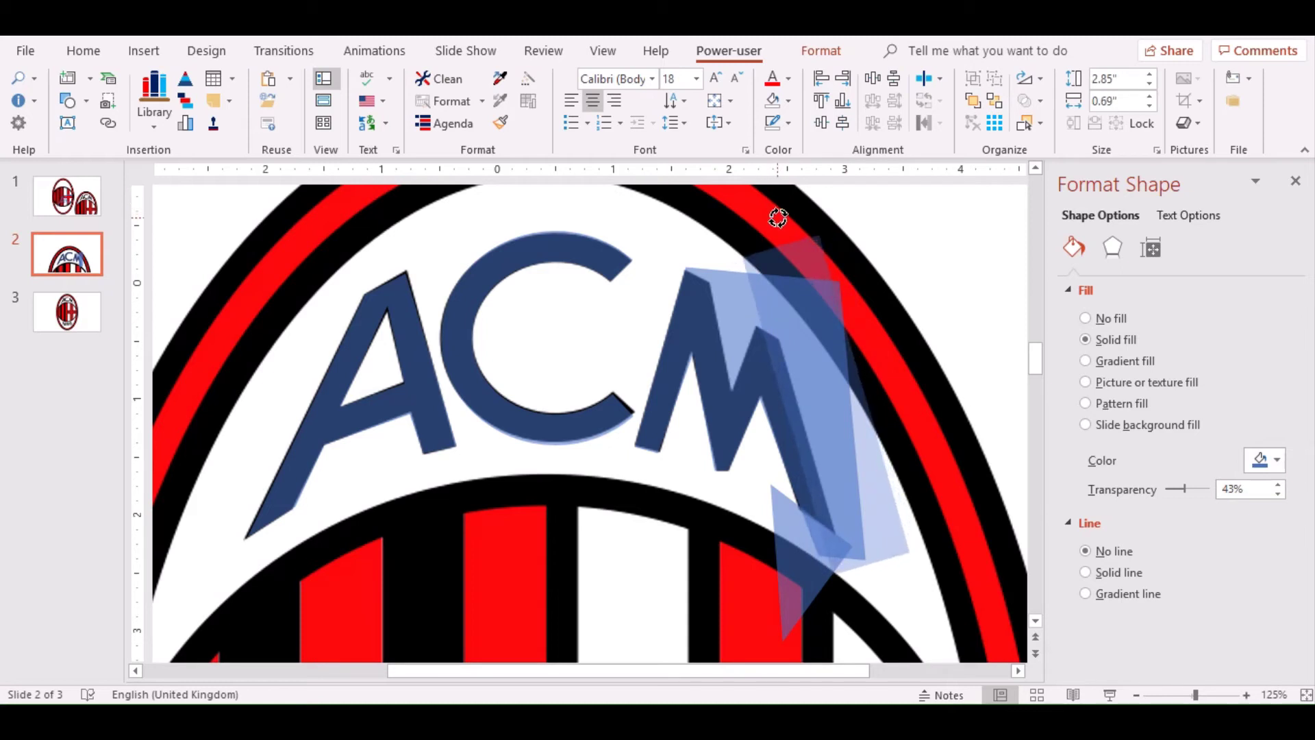
pyautogui.moveTo(836, 425); pyautogui.dragTo(853, 425)
pyautogui.press('Left')
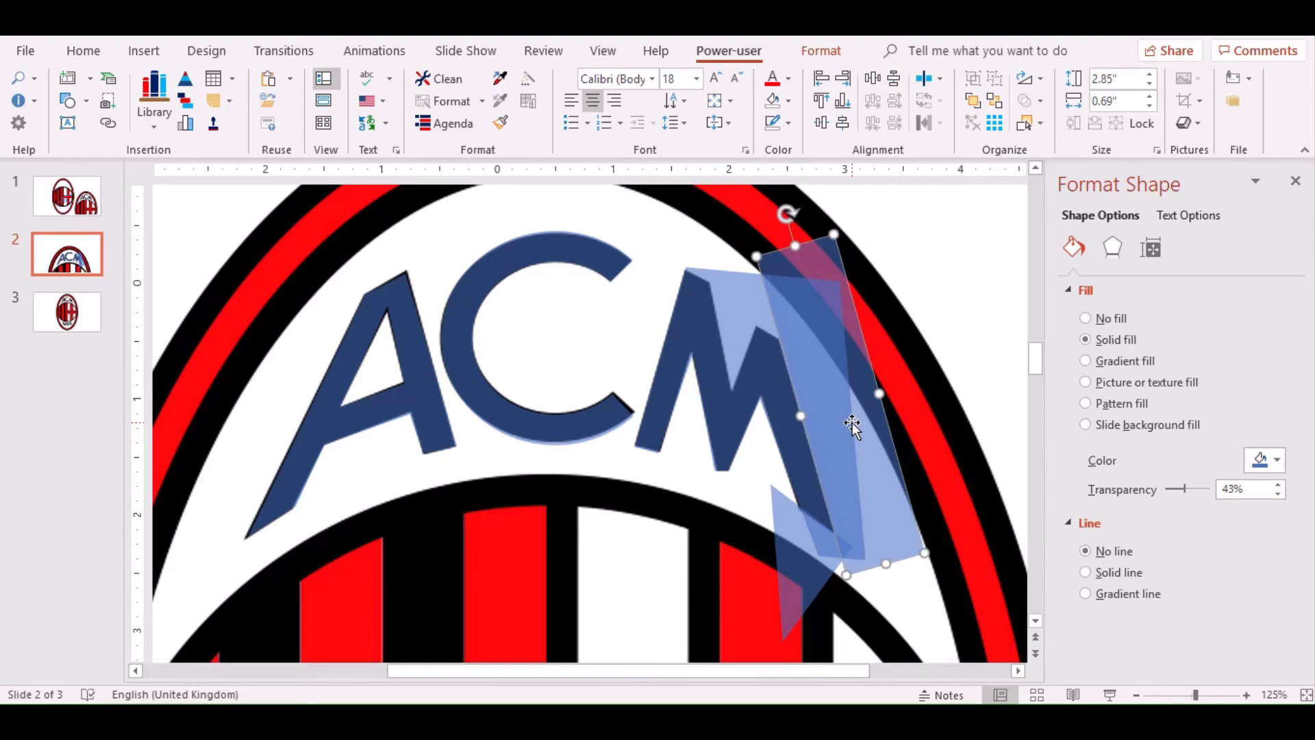
# Duplicate the tilted band, rotate the copy further and move it up the red arc.
pyautogui.hotkey('ctrl', 'c')
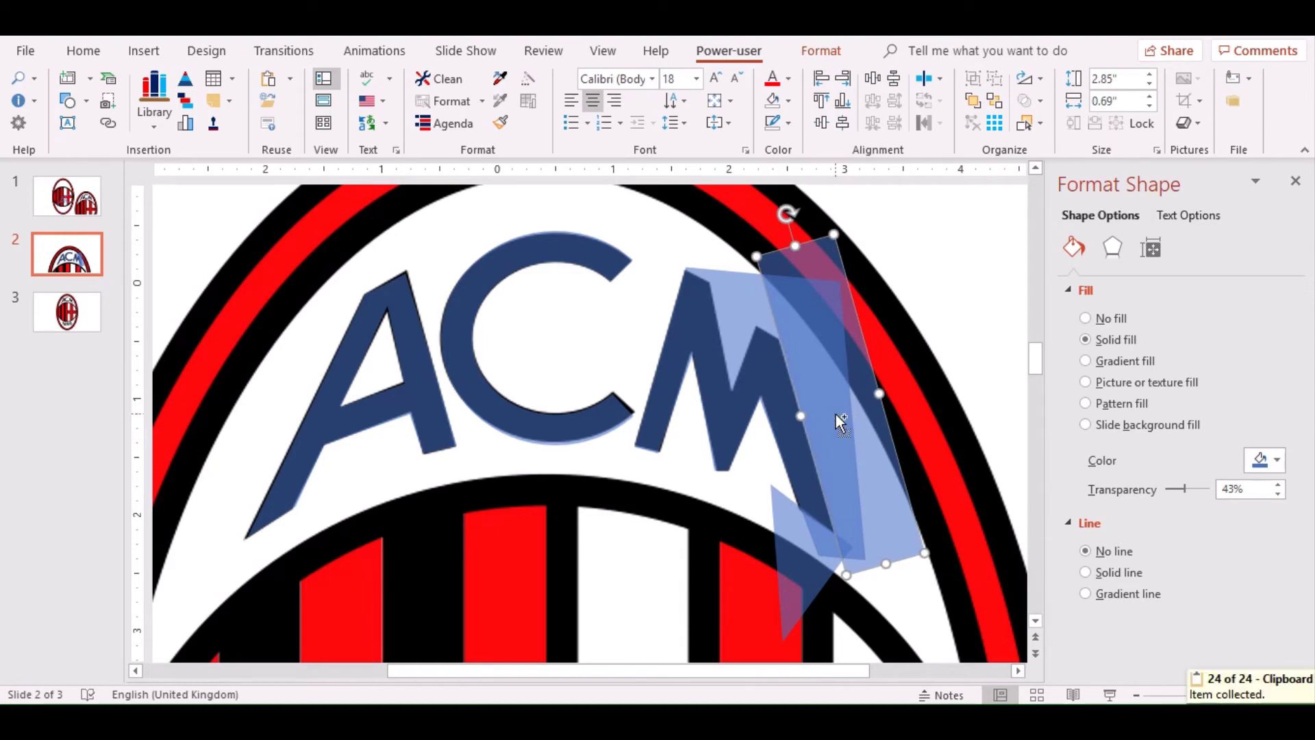
pyautogui.hotkey('ctrl', 'v')
pyautogui.moveTo(807, 235)
pyautogui.mouseDown()
pyautogui.moveTo(737, 226)
pyautogui.moveTo(640, 270)
pyautogui.mouseUp()
pyautogui.moveTo(794, 329); pyautogui.dragTo(900, 332)
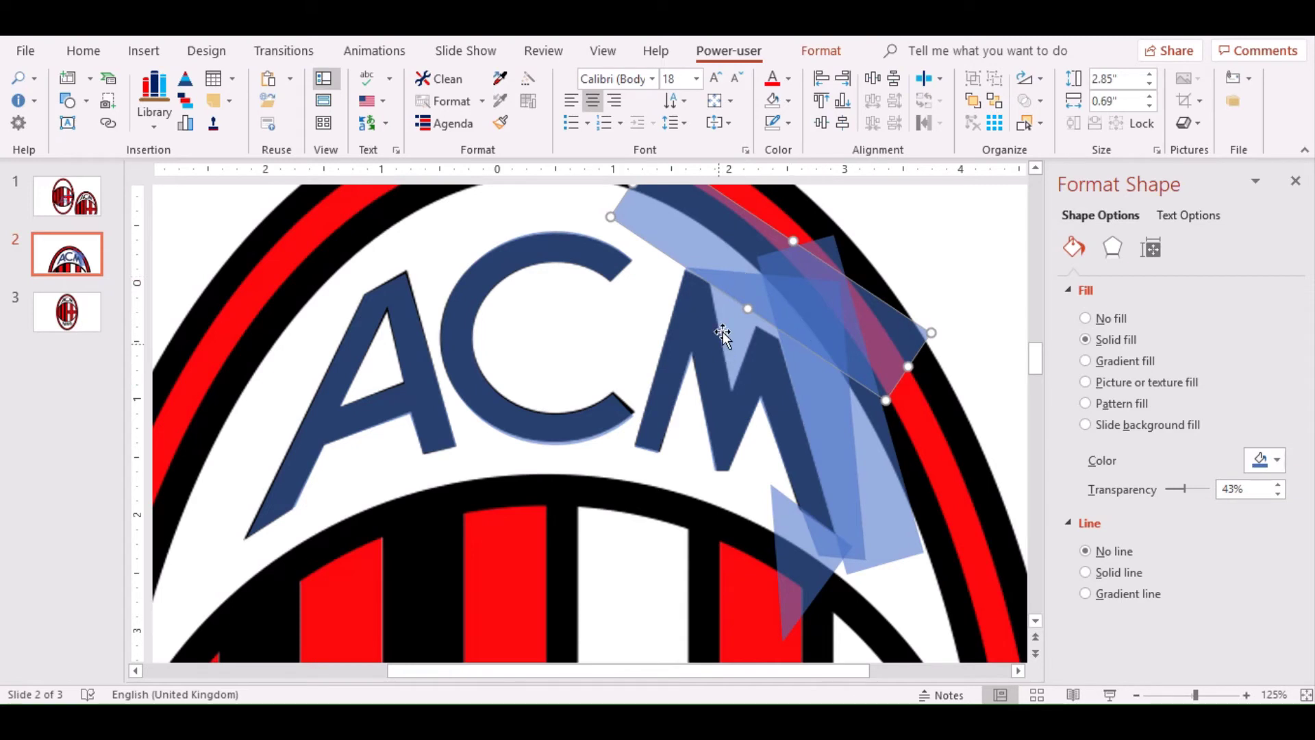
# Duplicate the diagonal band, move it along the arc and narrow it to about 1.81".
pyautogui.click(759, 307)
pyautogui.keyDown('shift'); pyautogui.click(805, 267); pyautogui.keyUp('shift')
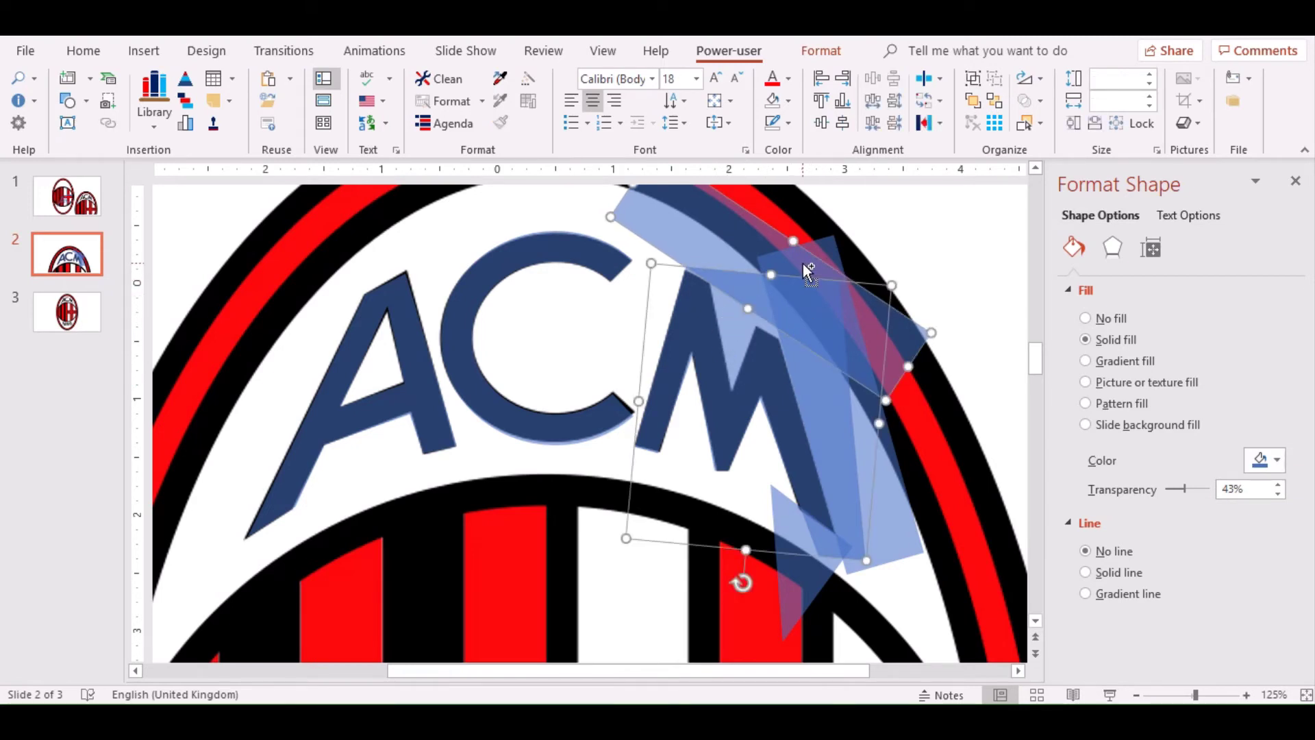
pyautogui.click(907, 229)
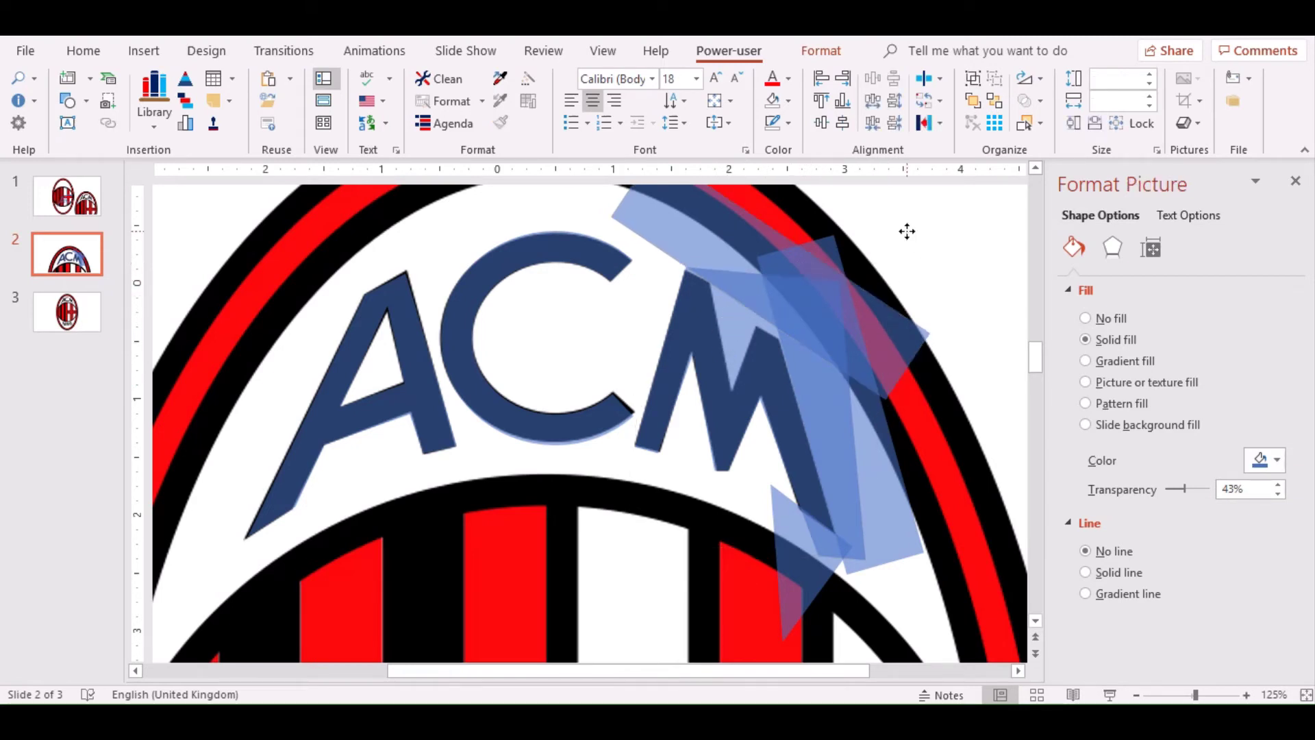
pyautogui.click(762, 271)
pyautogui.hotkey('ctrl', 'c')
pyautogui.hotkey('ctrl', 'v')
pyautogui.moveTo(801, 293); pyautogui.dragTo(639, 457)
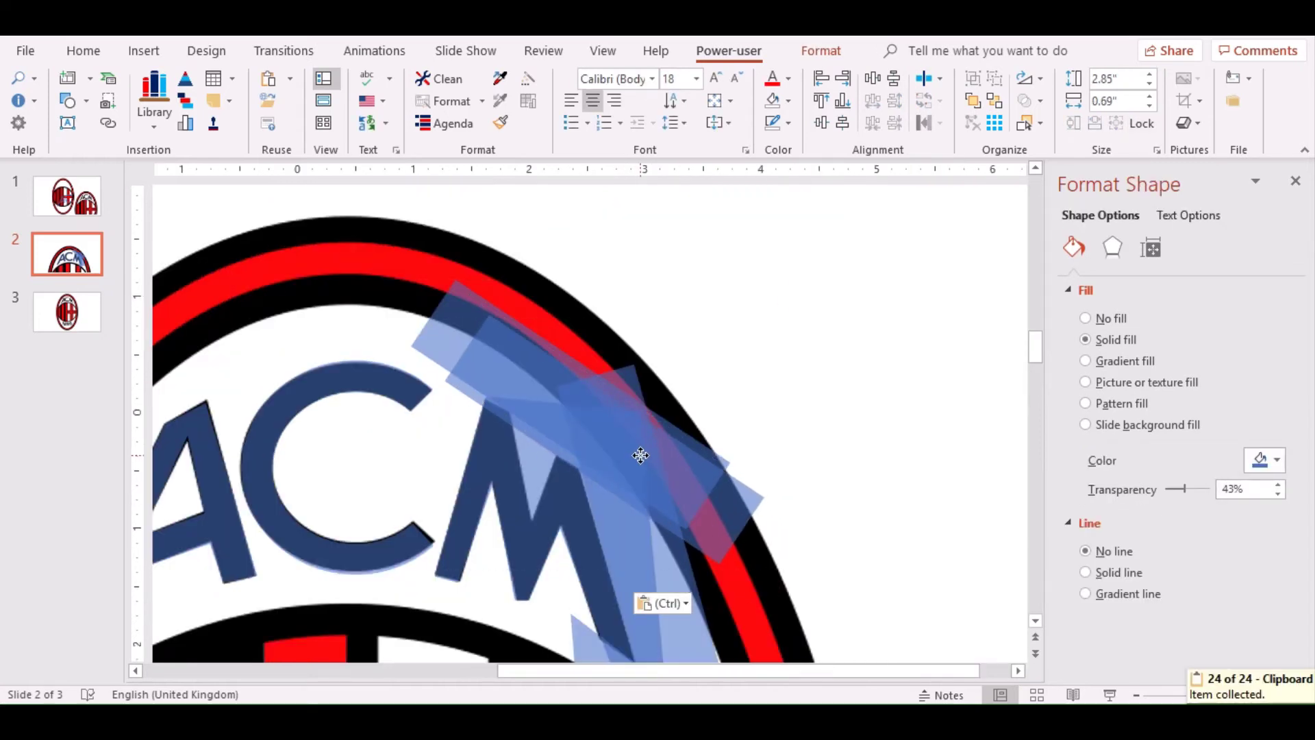
pyautogui.moveTo(468, 348); pyautogui.dragTo(566, 418)
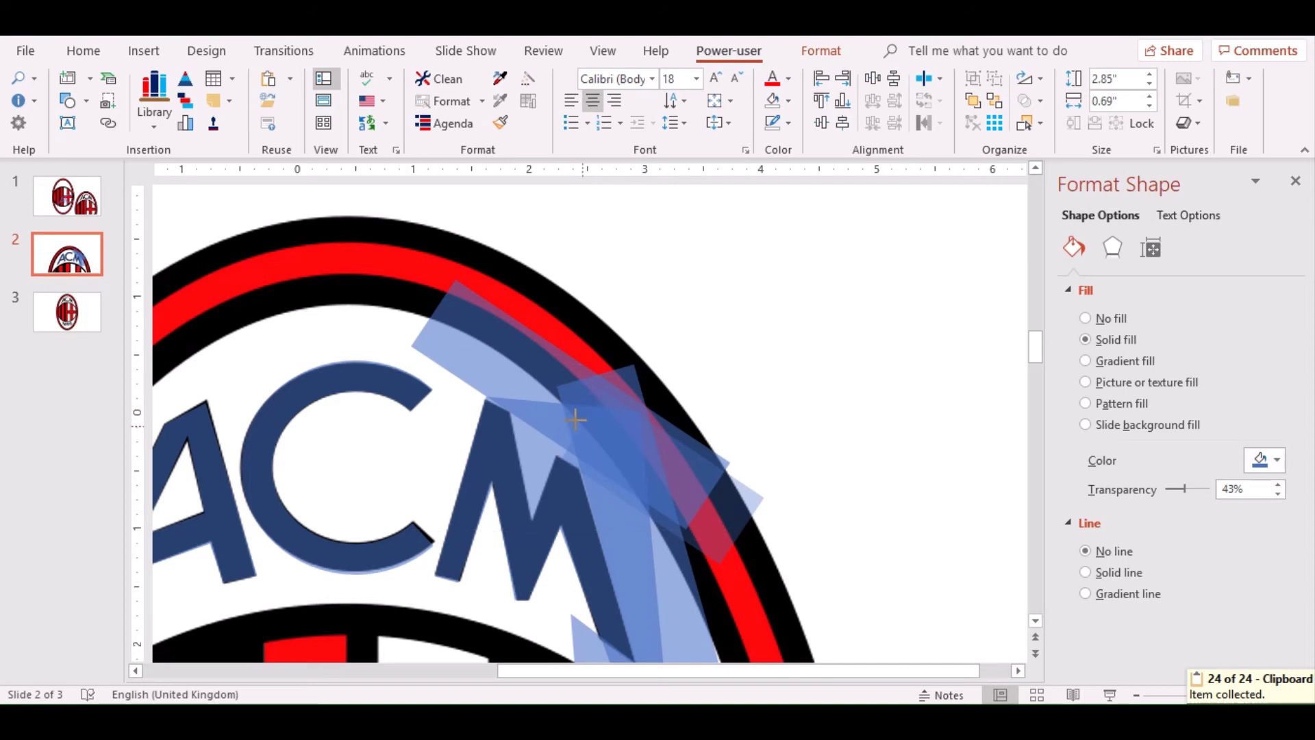
pyautogui.keyDown('ctrl'); pyautogui.scroll(-2, 767, 435); pyautogui.keyUp('ctrl')
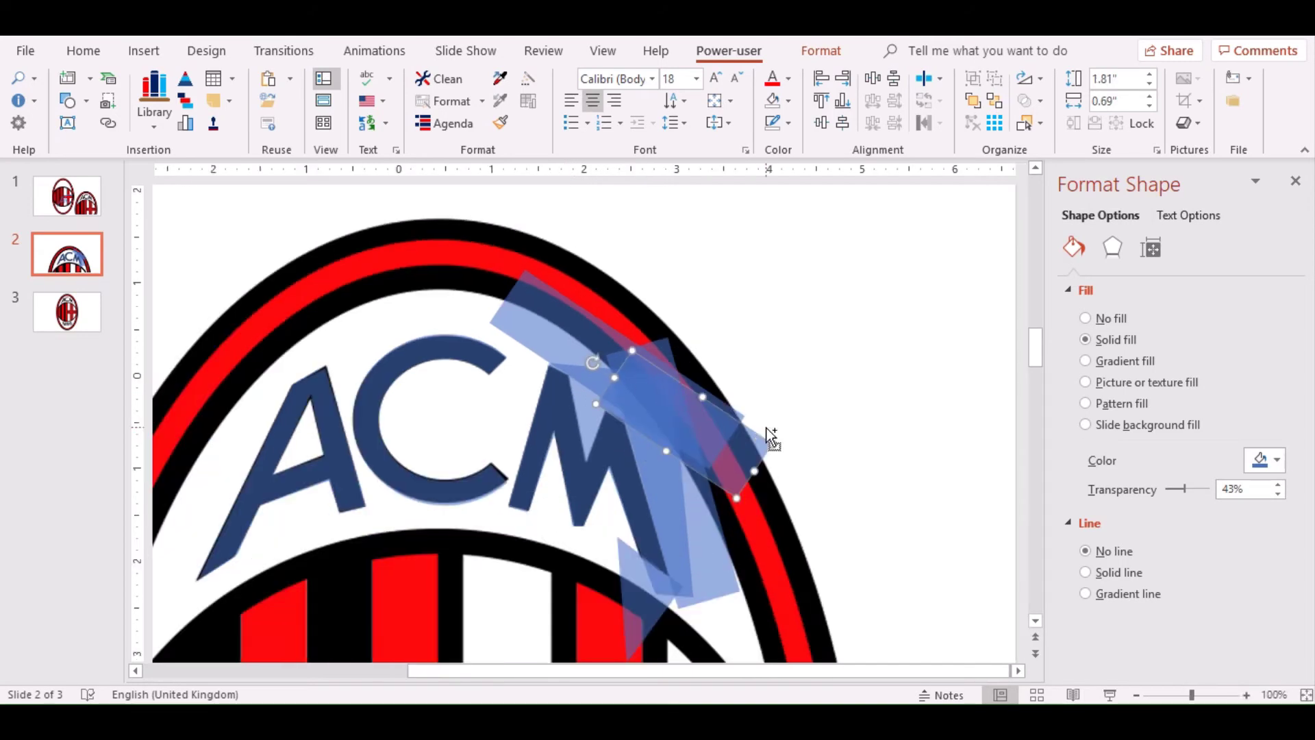
# Duplicate the narrow band onto the M, rotate and stretch it, and select it with the M.
pyautogui.click(650, 595)
pyautogui.hotkey('ctrl', 'c')
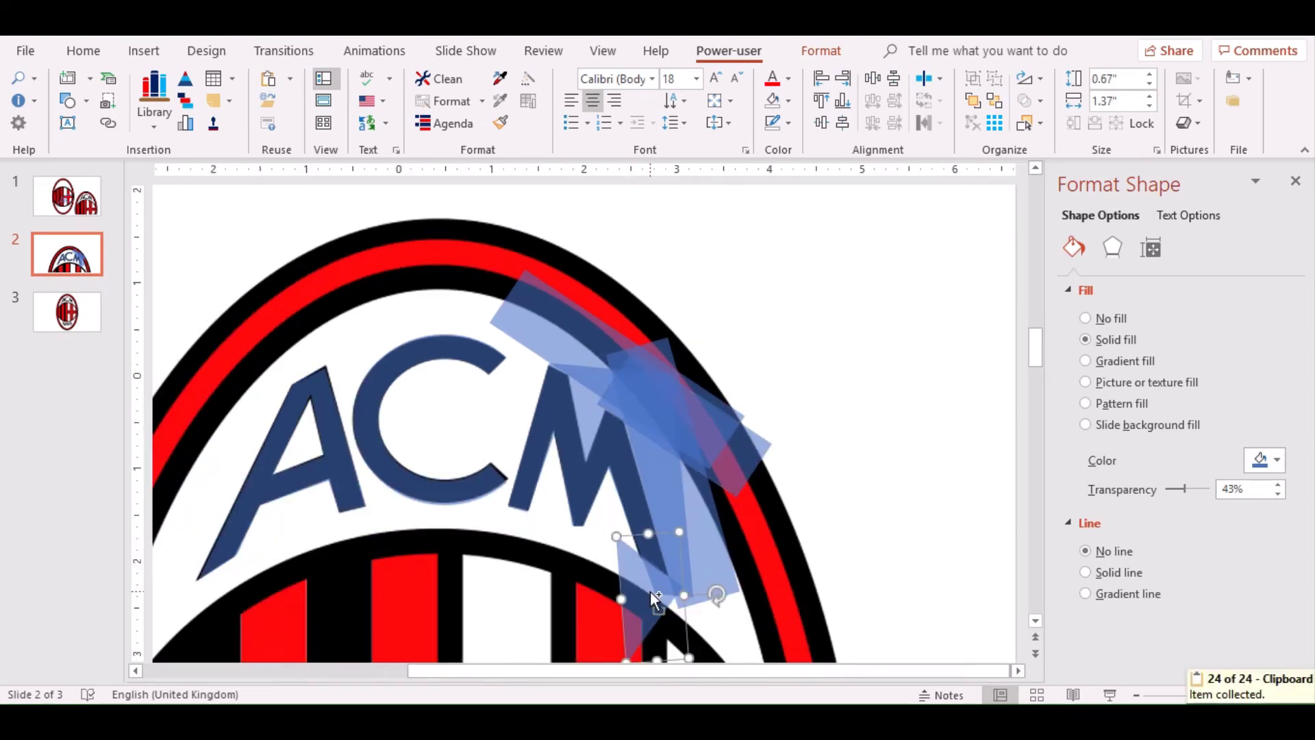
pyautogui.hotkey('ctrl', 'v')
pyautogui.moveTo(654, 599); pyautogui.dragTo(584, 379)
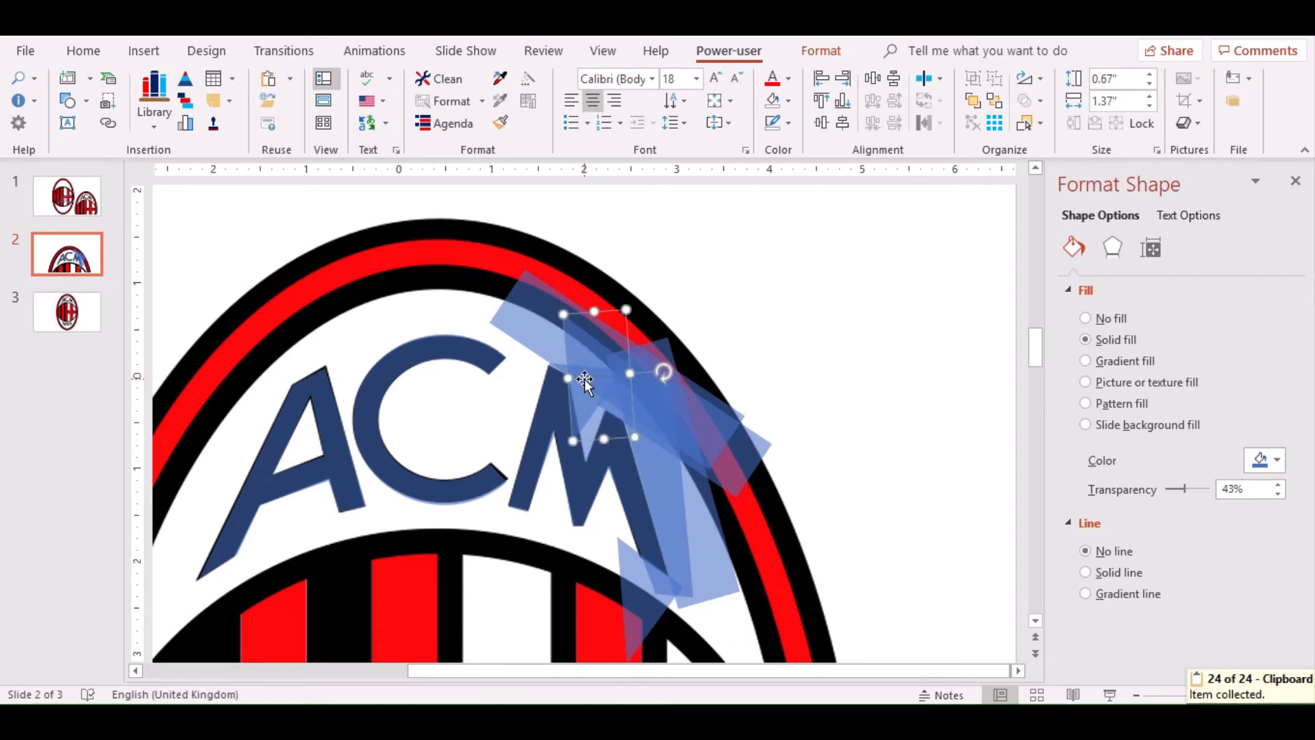
pyautogui.moveTo(665, 370); pyautogui.dragTo(662, 361)
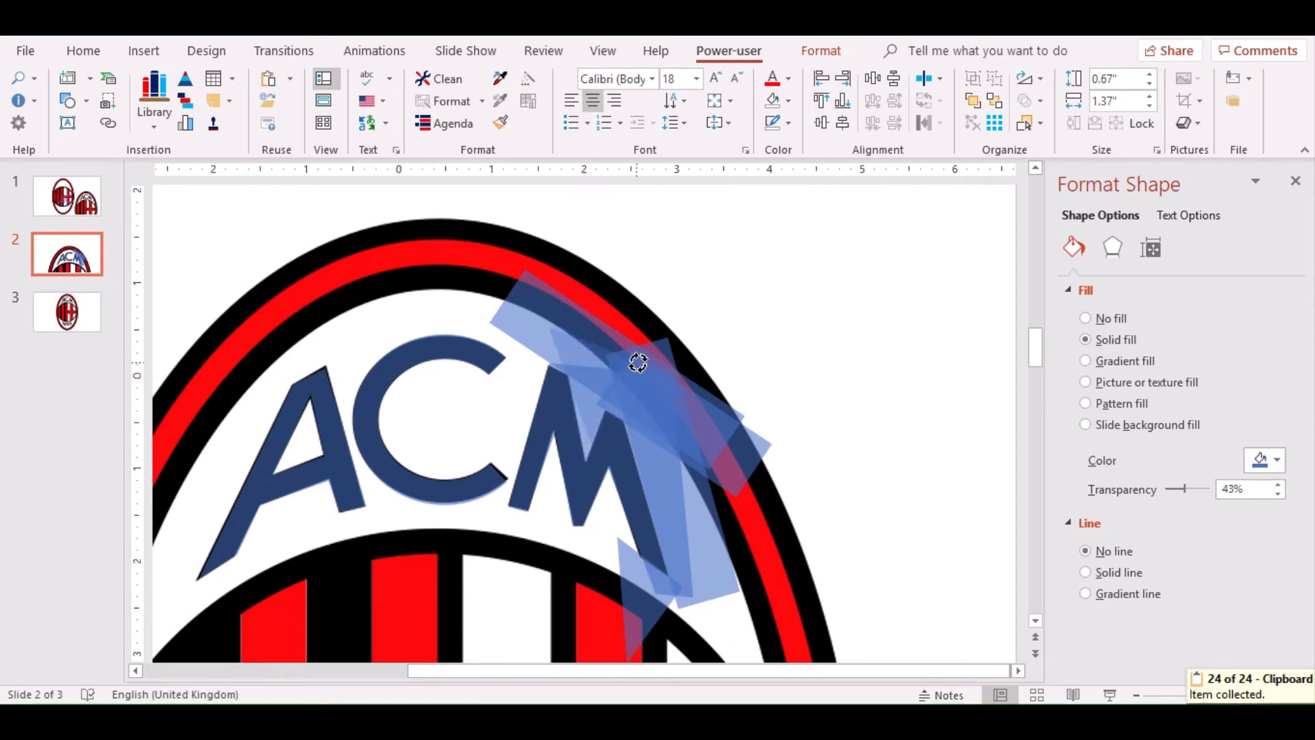
pyautogui.moveTo(585, 440); pyautogui.dragTo(587, 469)
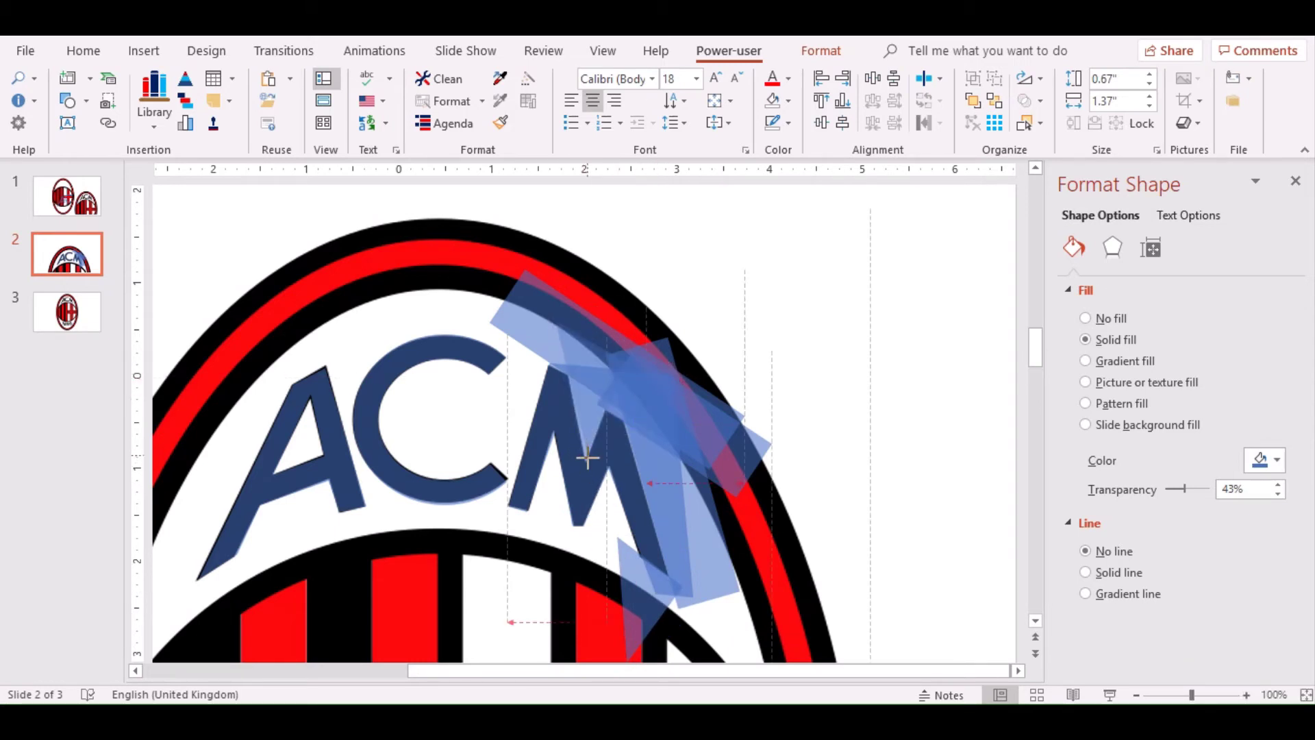
pyautogui.moveTo(584, 420); pyautogui.dragTo(581, 405)
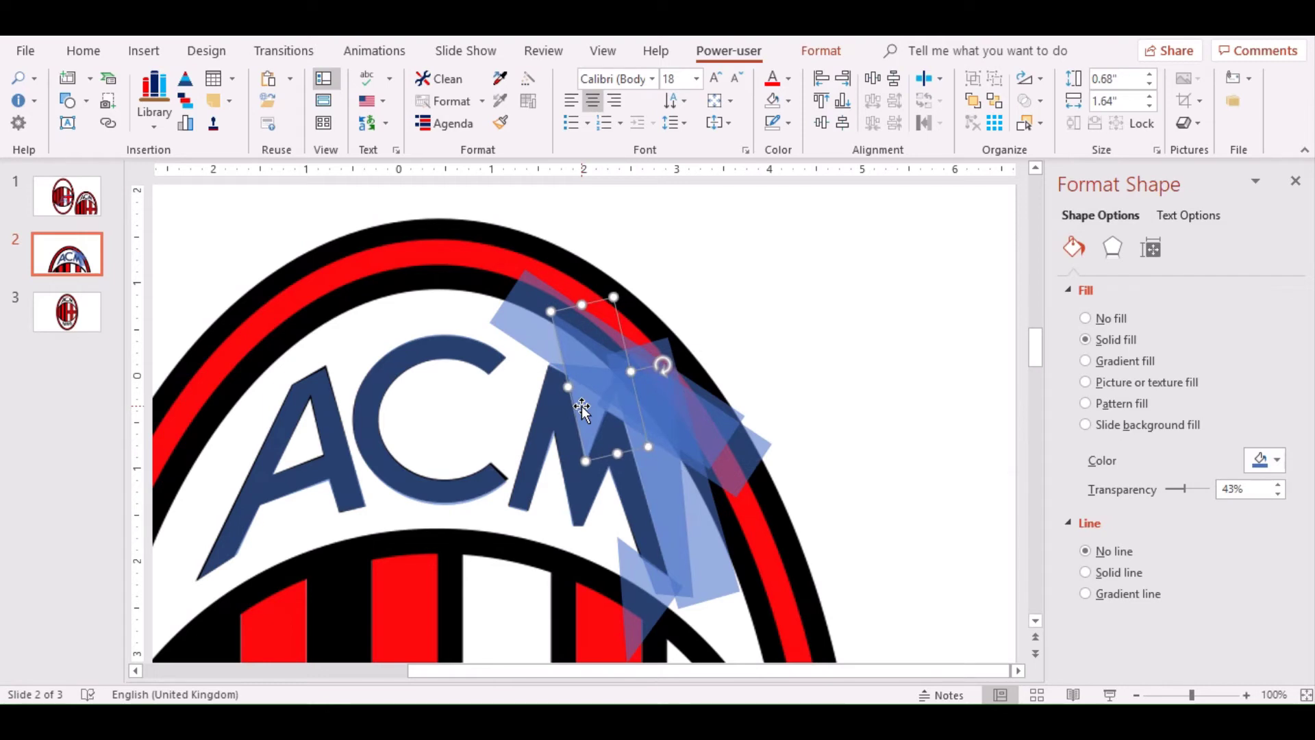
pyautogui.click(556, 457)
pyautogui.keyDown('shift'); pyautogui.click(523, 310); pyautogui.keyUp('shift')
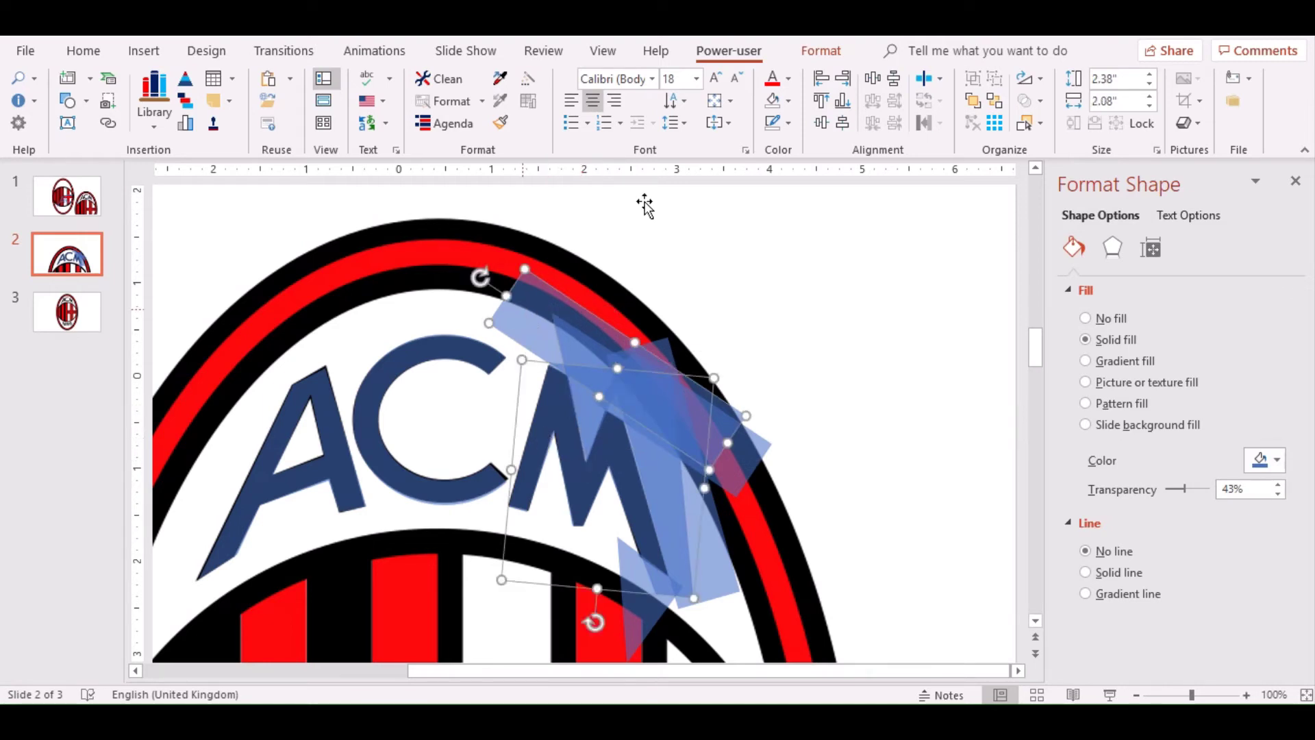
pyautogui.click(821, 50)
# Subtract the three blue bands and the remaining rectangle from the M one by one.
pyautogui.click(214, 126)
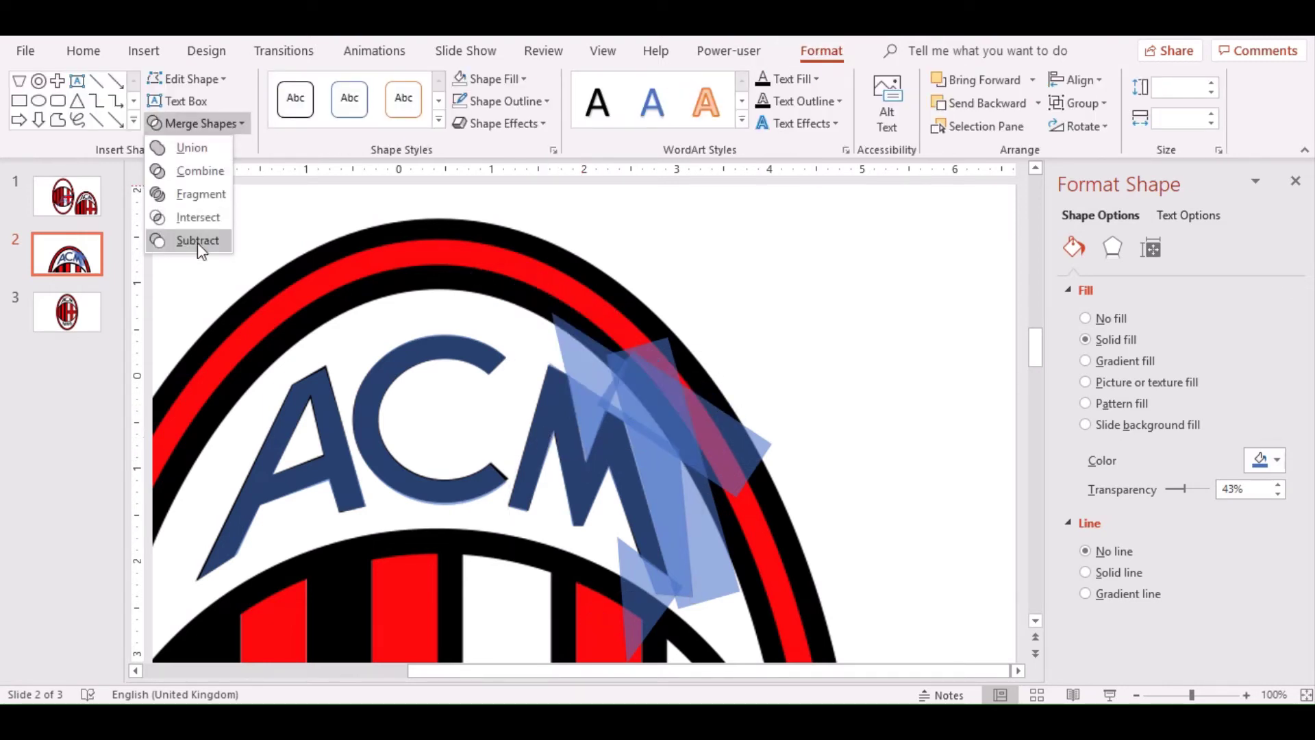
pyautogui.click(197, 243)
pyautogui.keyDown('shift'); pyautogui.click(596, 348); pyautogui.keyUp('shift')
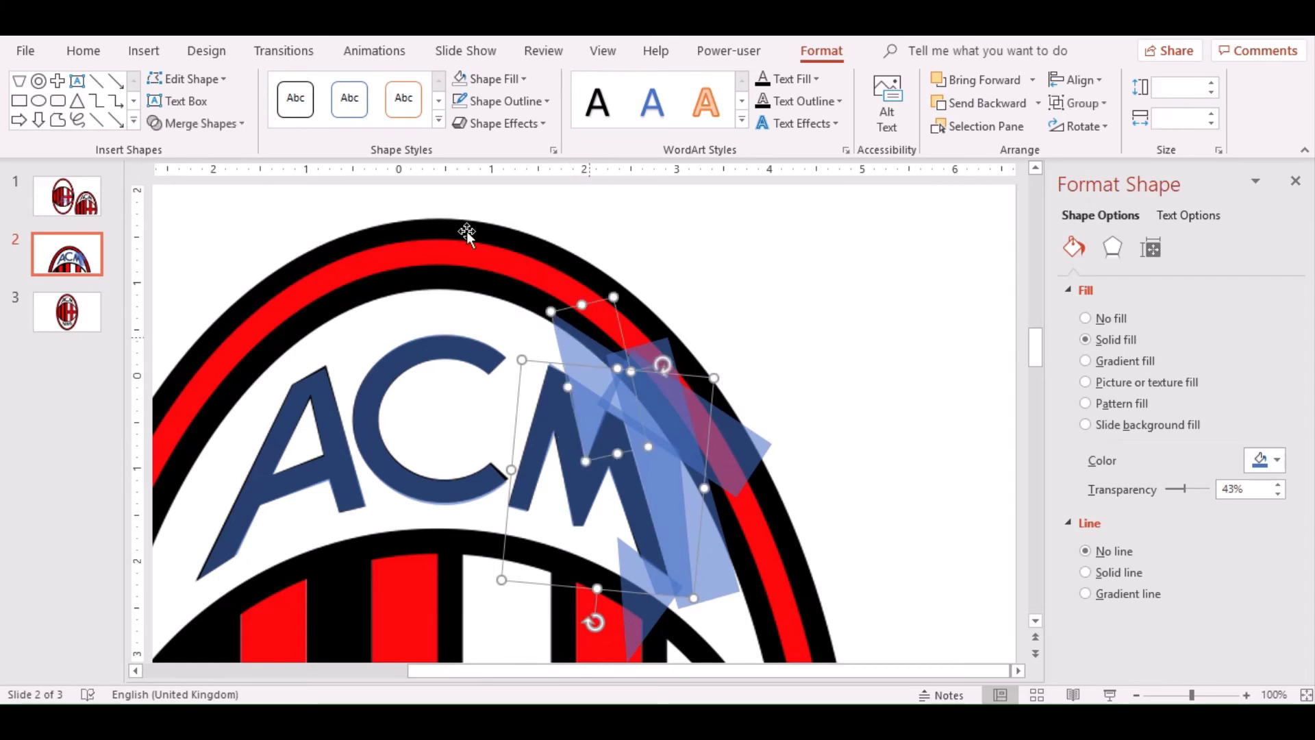
pyautogui.click(214, 124)
pyautogui.click(200, 239)
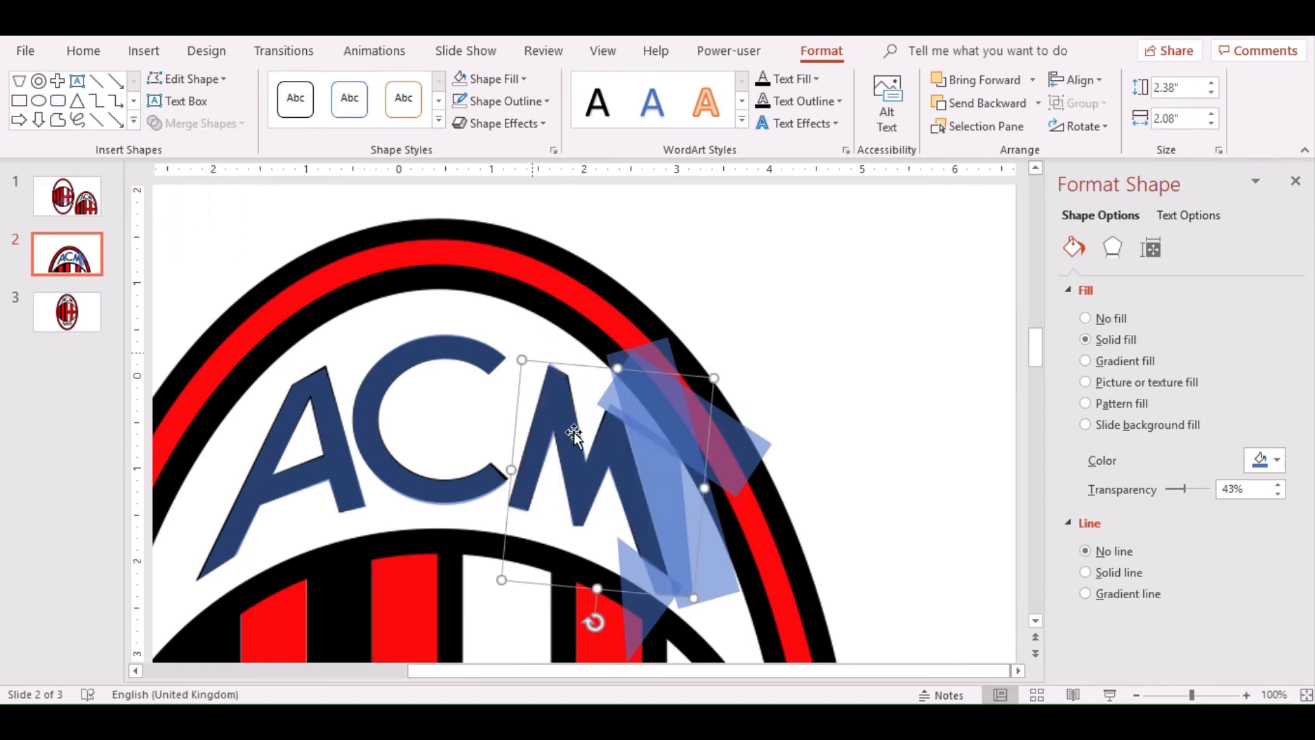
pyautogui.keyDown('shift'); pyautogui.click(659, 357); pyautogui.keyUp('shift')
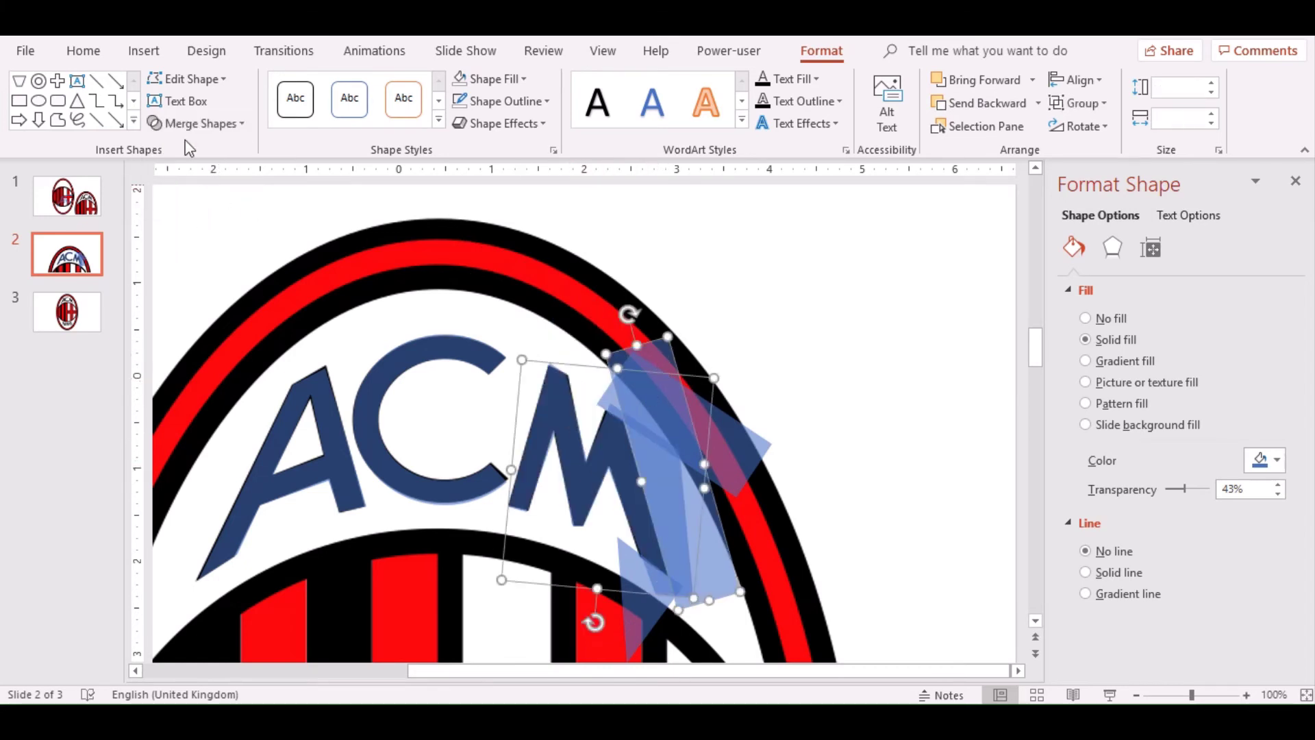
pyautogui.click(199, 123)
pyautogui.click(200, 242)
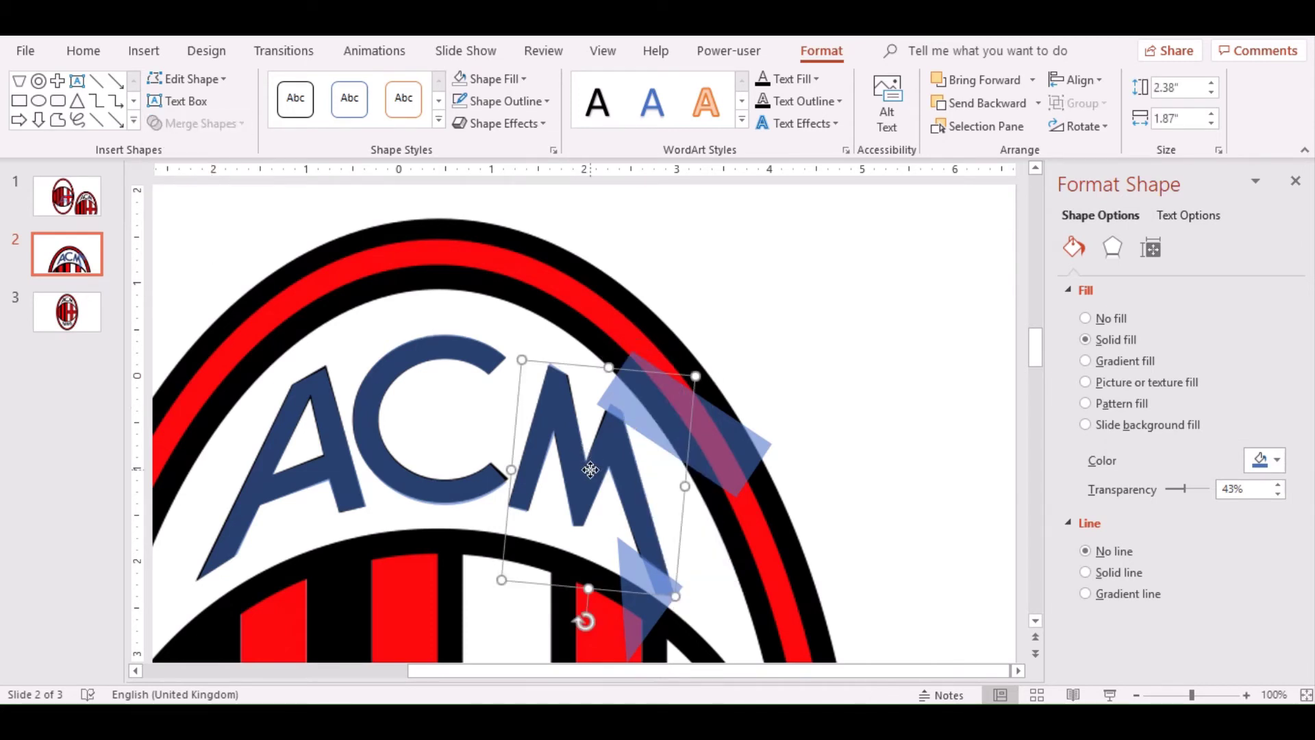
pyautogui.keyDown('shift'); pyautogui.click(655, 396); pyautogui.keyUp('shift')
pyautogui.click(195, 123)
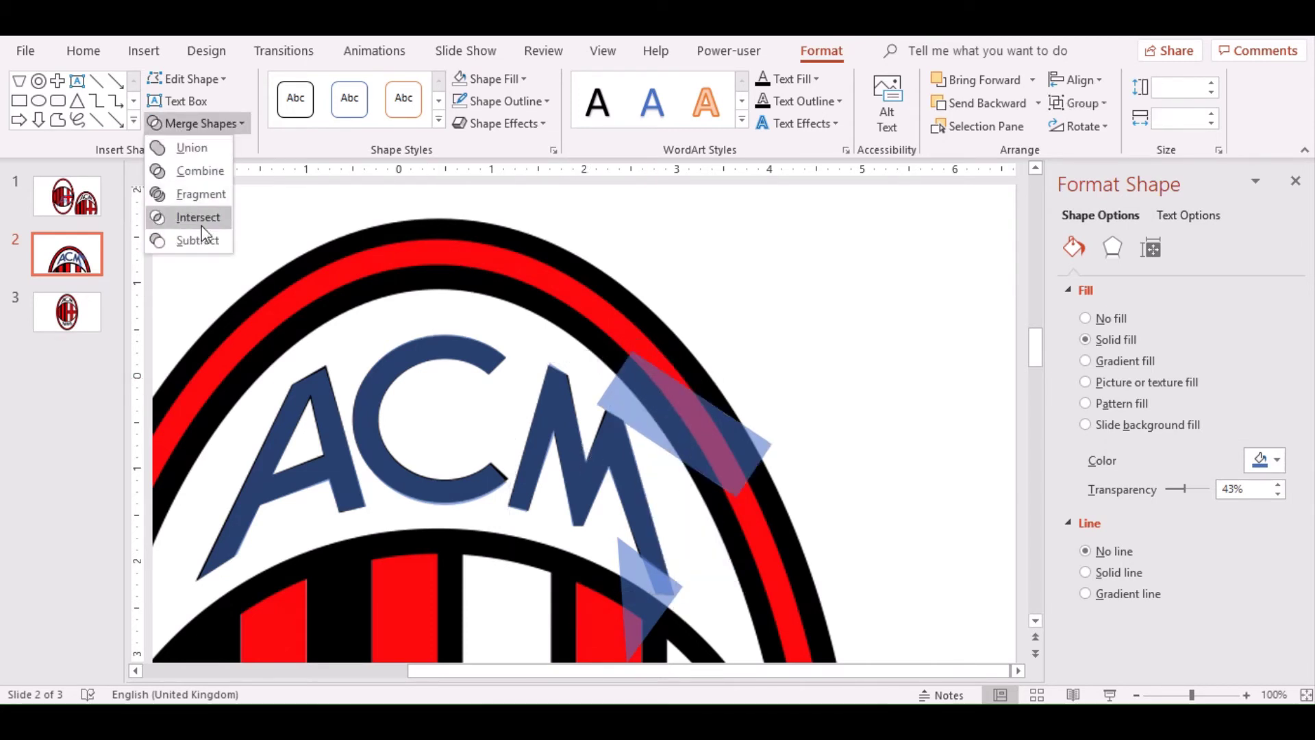
pyautogui.click(200, 241)
# Subtract the leftover triangle from the M and copy the finished letter.
pyautogui.click(758, 343)
pyautogui.click(619, 426)
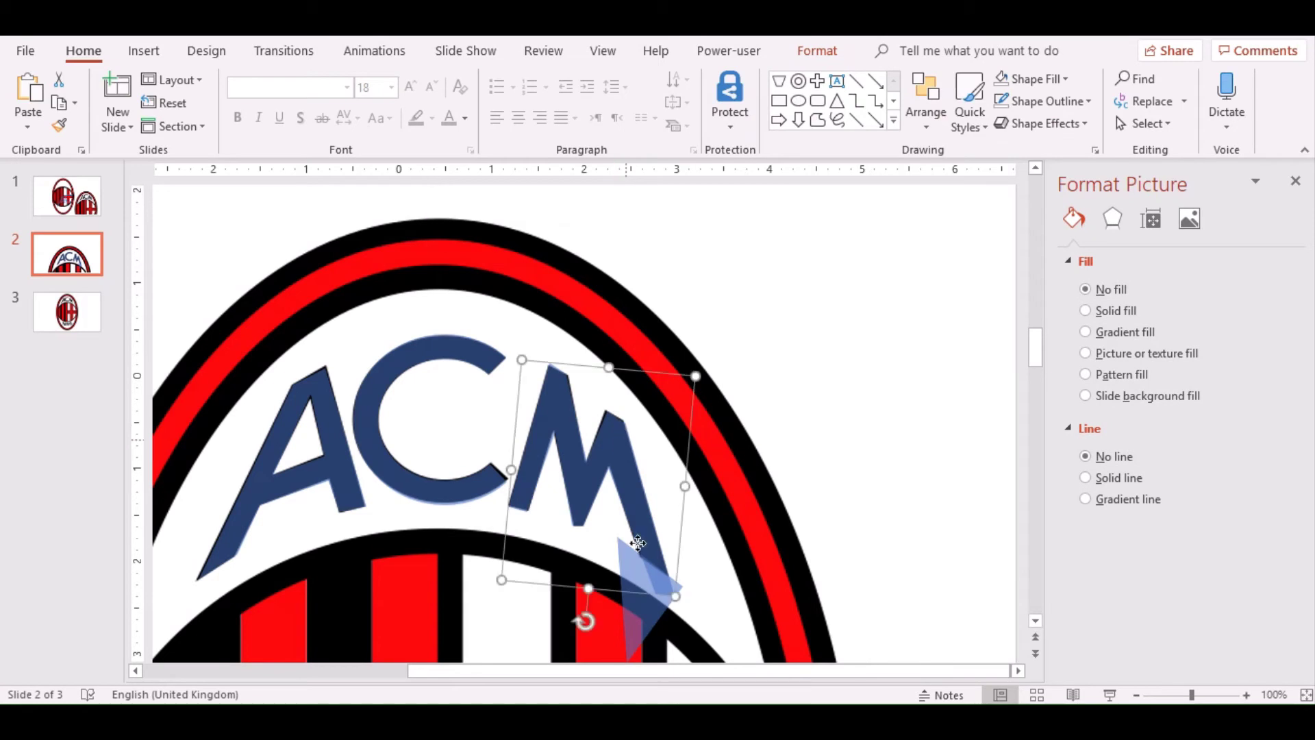
pyautogui.keyDown('shift'); pyautogui.click(654, 627); pyautogui.keyUp('shift')
pyautogui.click(199, 123)
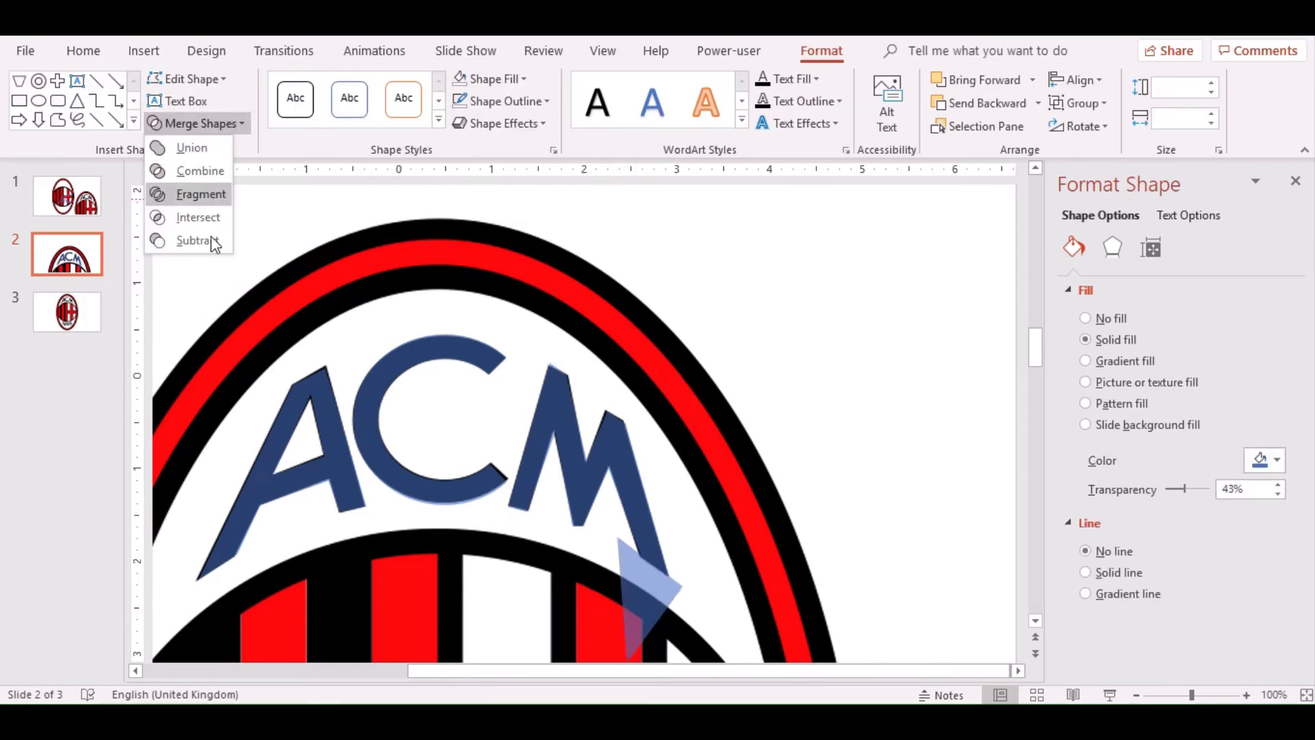
pyautogui.click(202, 242)
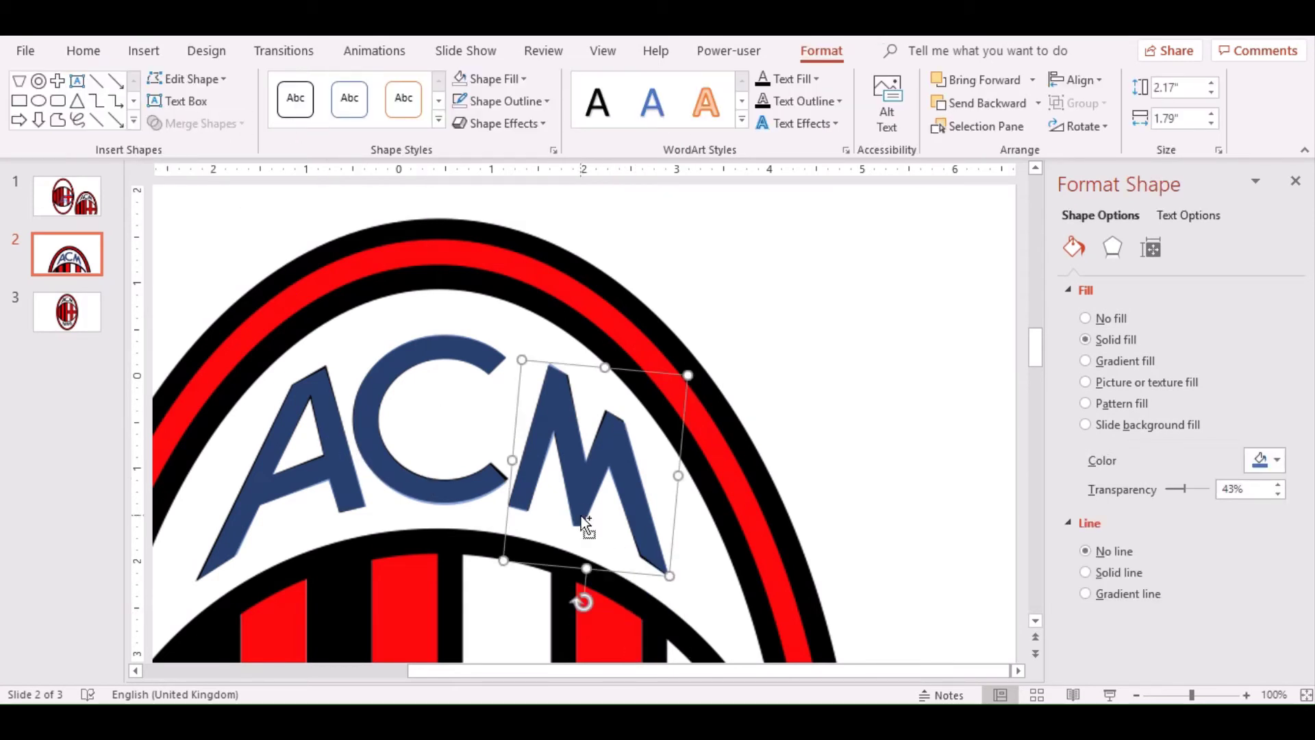
pyautogui.hotkey('ctrl', 'c')
pyautogui.click(67, 196)
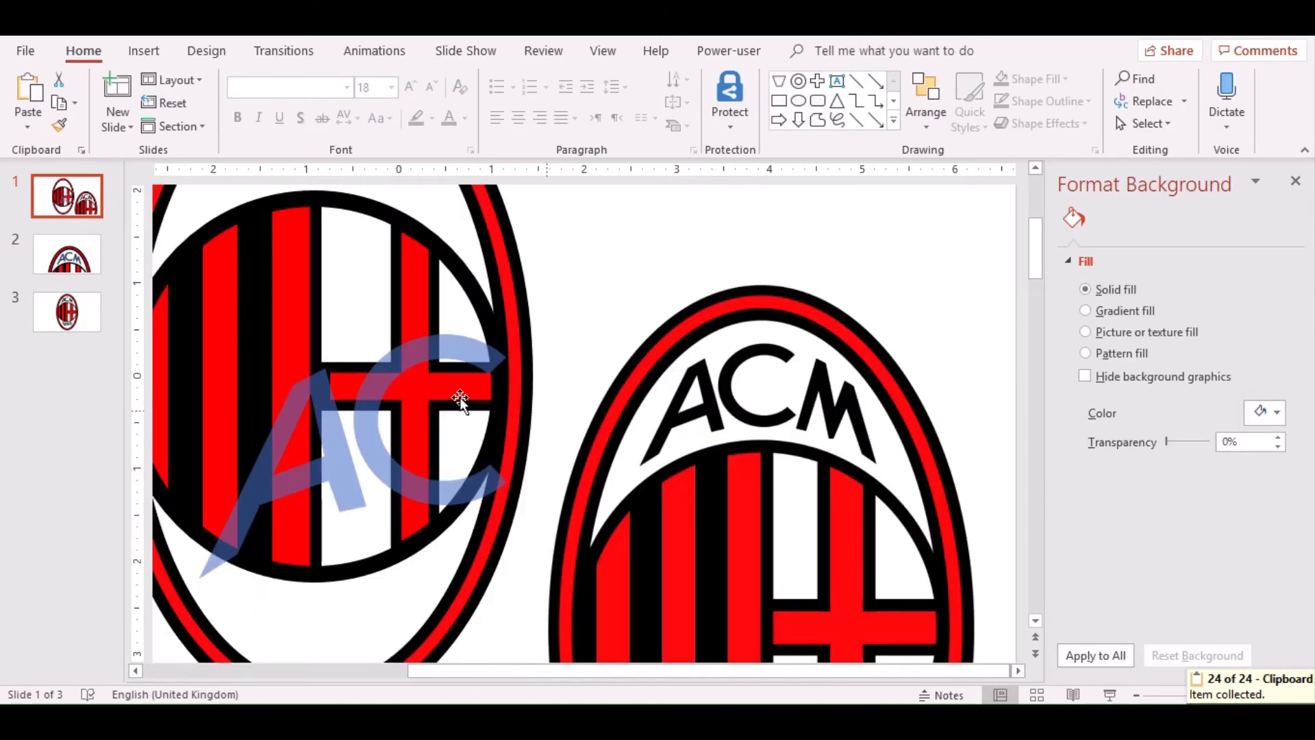
# Copy the A, C and M letters from slide 2 and paste them onto the left crest's top on slide 1.
pyautogui.click(79, 240)
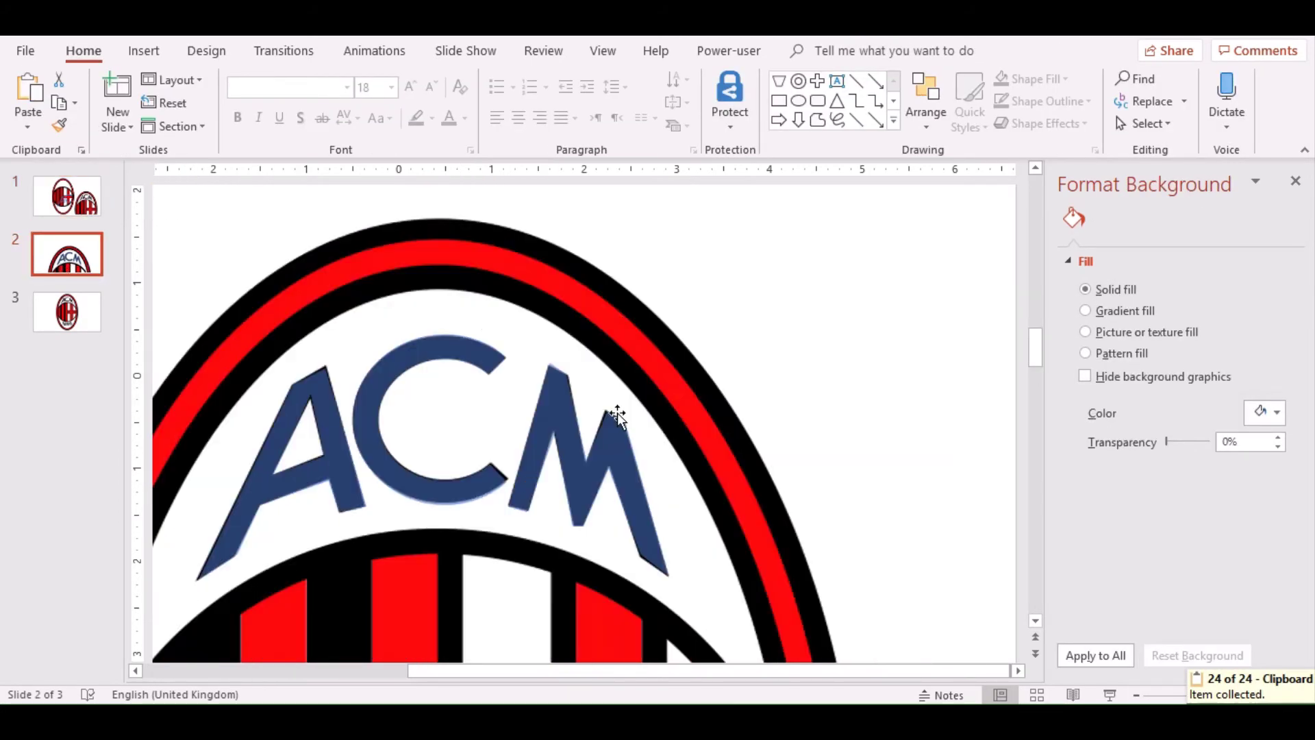
pyautogui.click(322, 470)
pyautogui.keyDown('shift'); pyautogui.click(376, 452); pyautogui.keyUp('shift')
pyautogui.keyDown('shift'); pyautogui.click(618, 447); pyautogui.keyUp('shift')
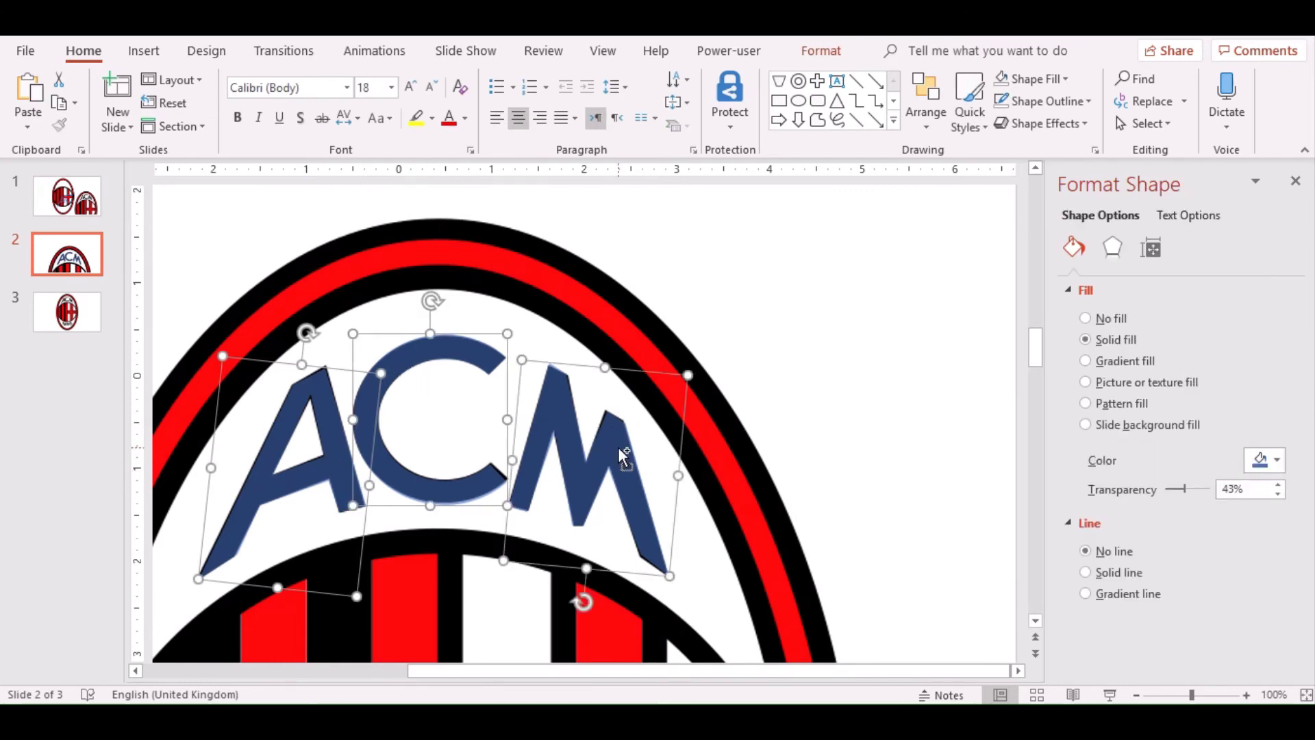
pyautogui.hotkey('ctrl', 'c')
pyautogui.click(75, 205)
pyautogui.hotkey('ctrl', 'v')
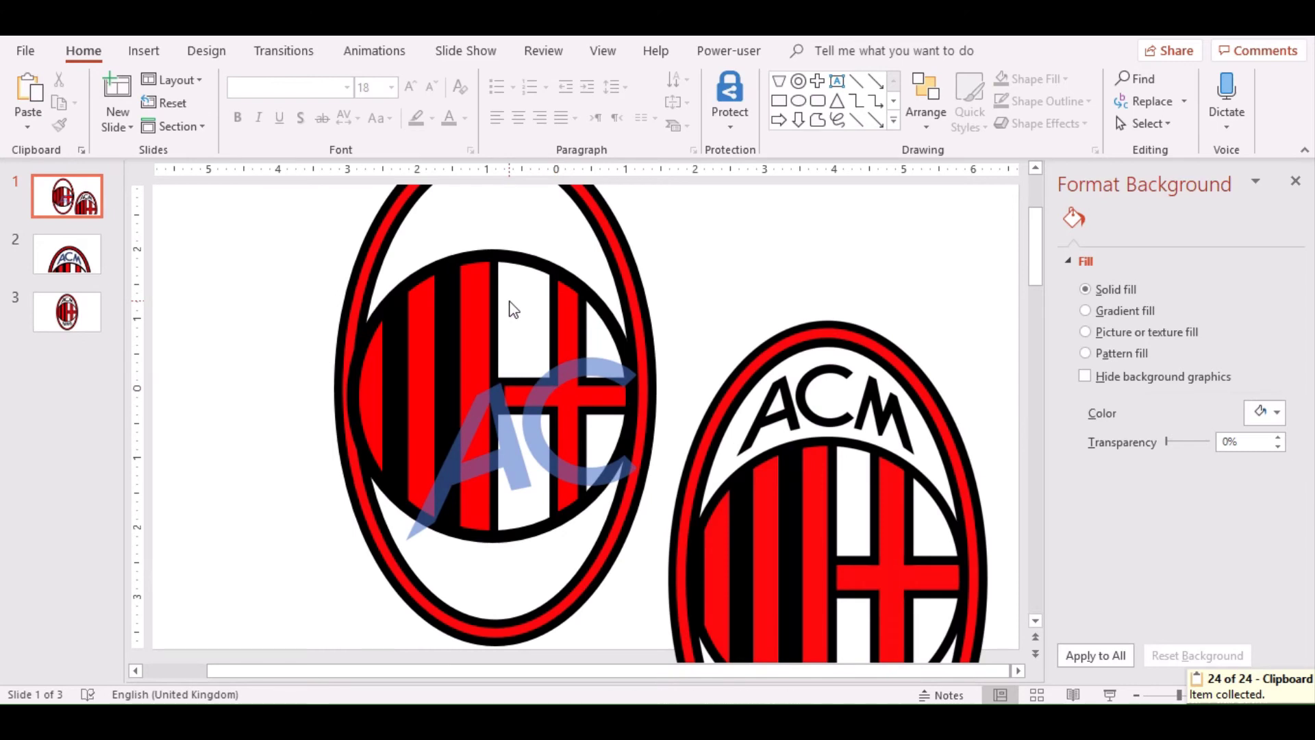
pyautogui.hotkey('ctrl', 'v')
pyautogui.moveTo(727, 383); pyautogui.dragTo(634, 210)
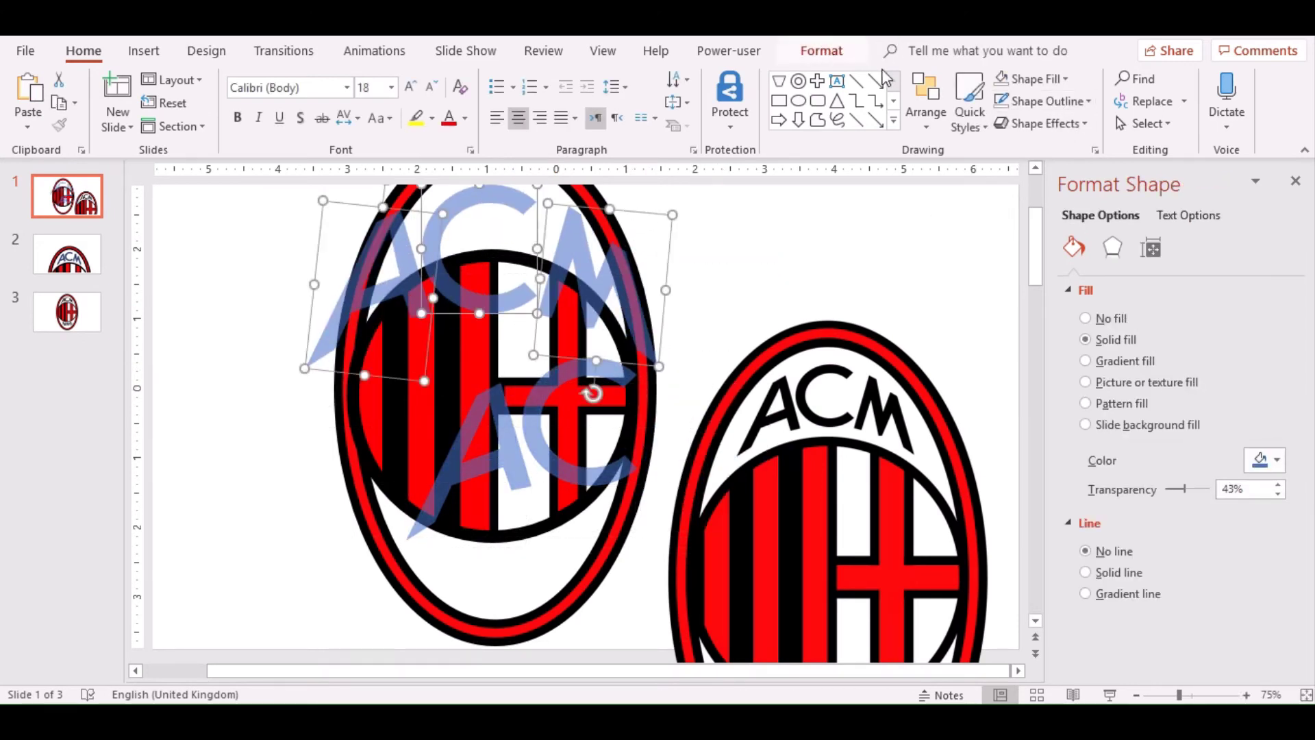
# Group the ACM letters, give them a solid black fill and shrink them to fit the crest arc.
pyautogui.click(821, 51)
pyautogui.click(1077, 103)
pyautogui.click(1082, 127)
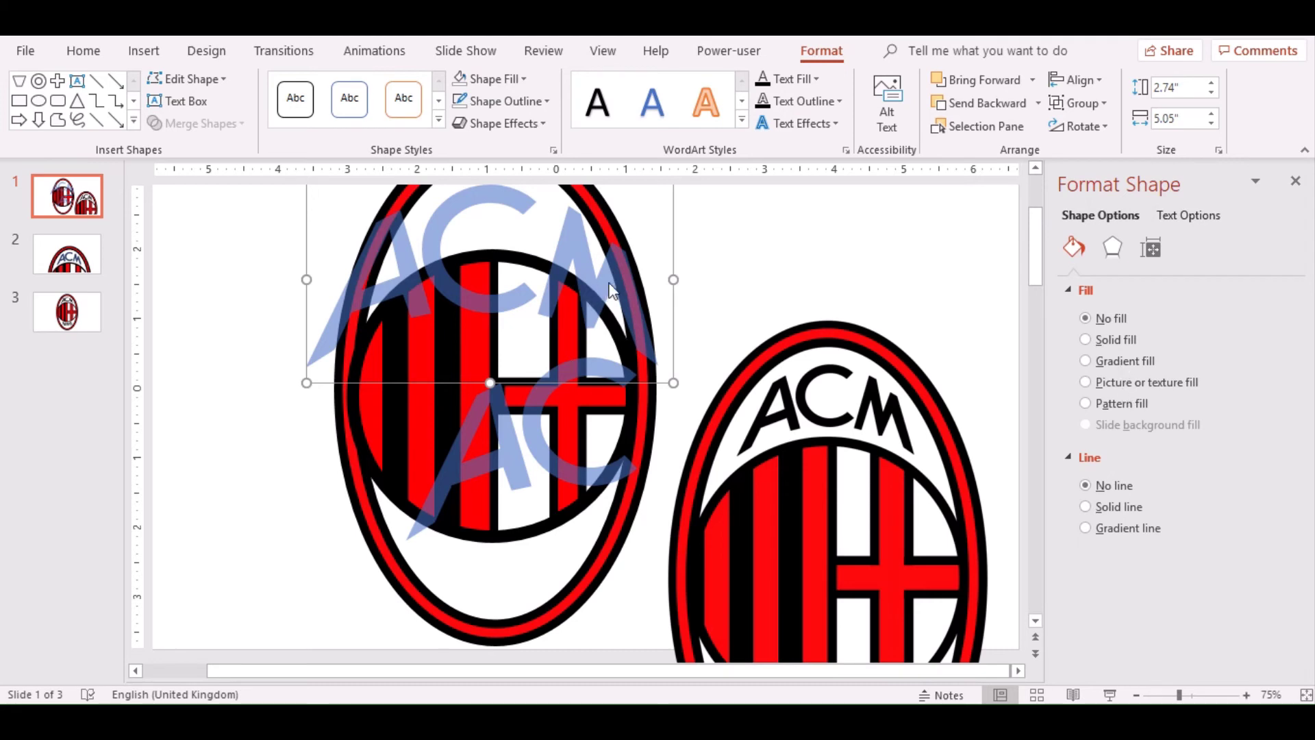
pyautogui.click(1116, 339)
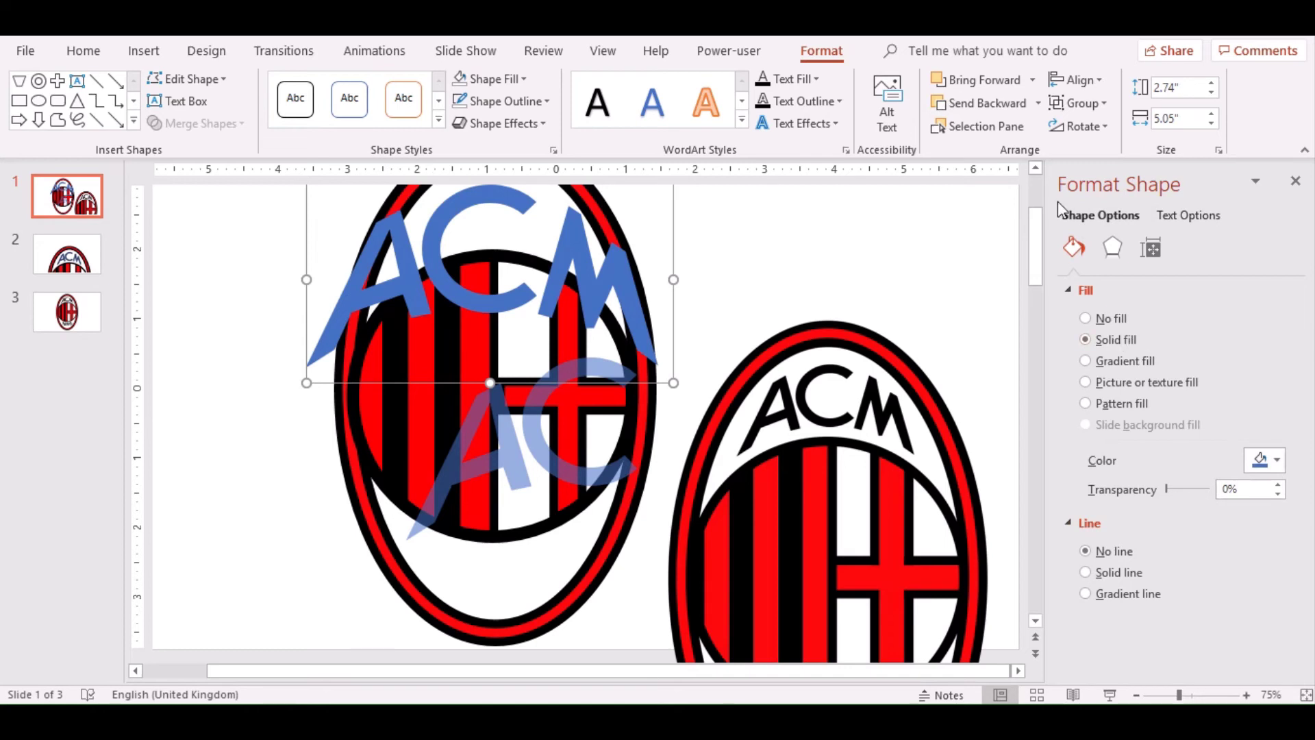
pyautogui.click(1267, 462)
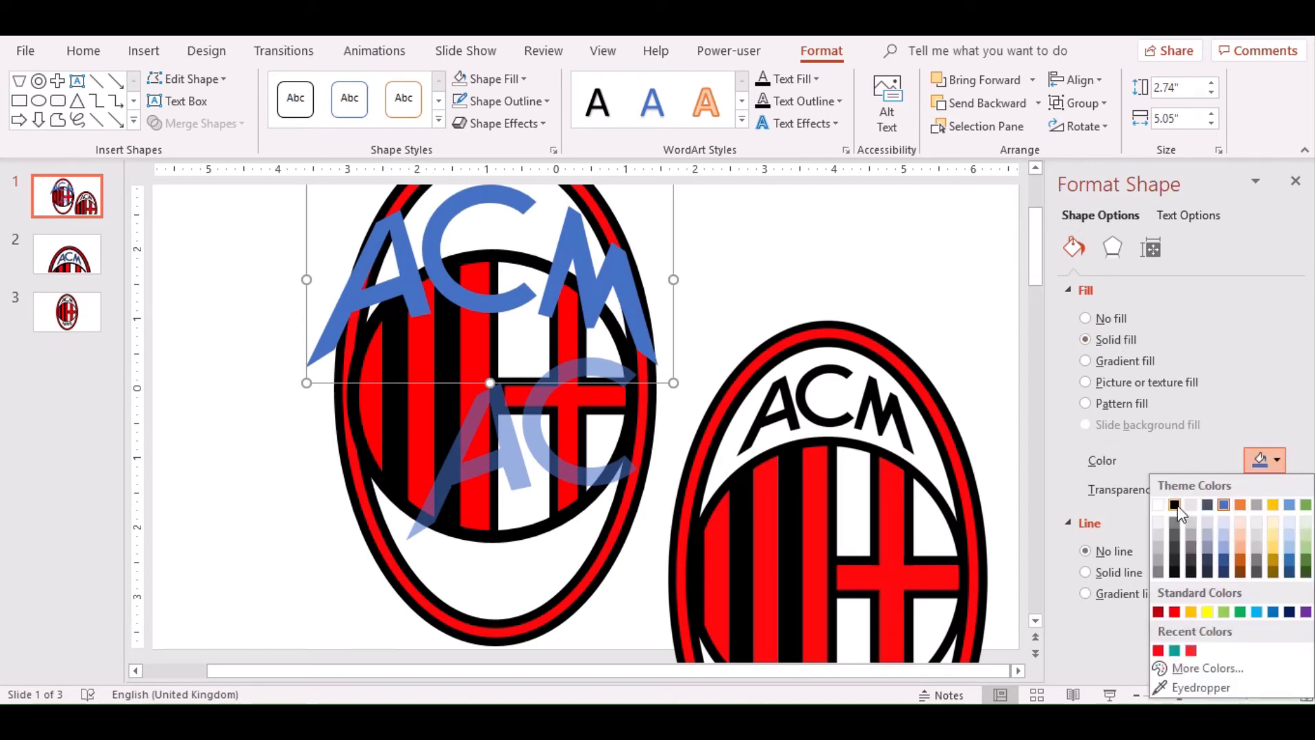
pyautogui.click(1174, 505)
pyautogui.moveTo(672, 384)
pyautogui.mouseDown()
pyautogui.moveTo(500, 287)
pyautogui.moveTo(558, 245)
pyautogui.moveTo(555, 233)
pyautogui.mouseUp()
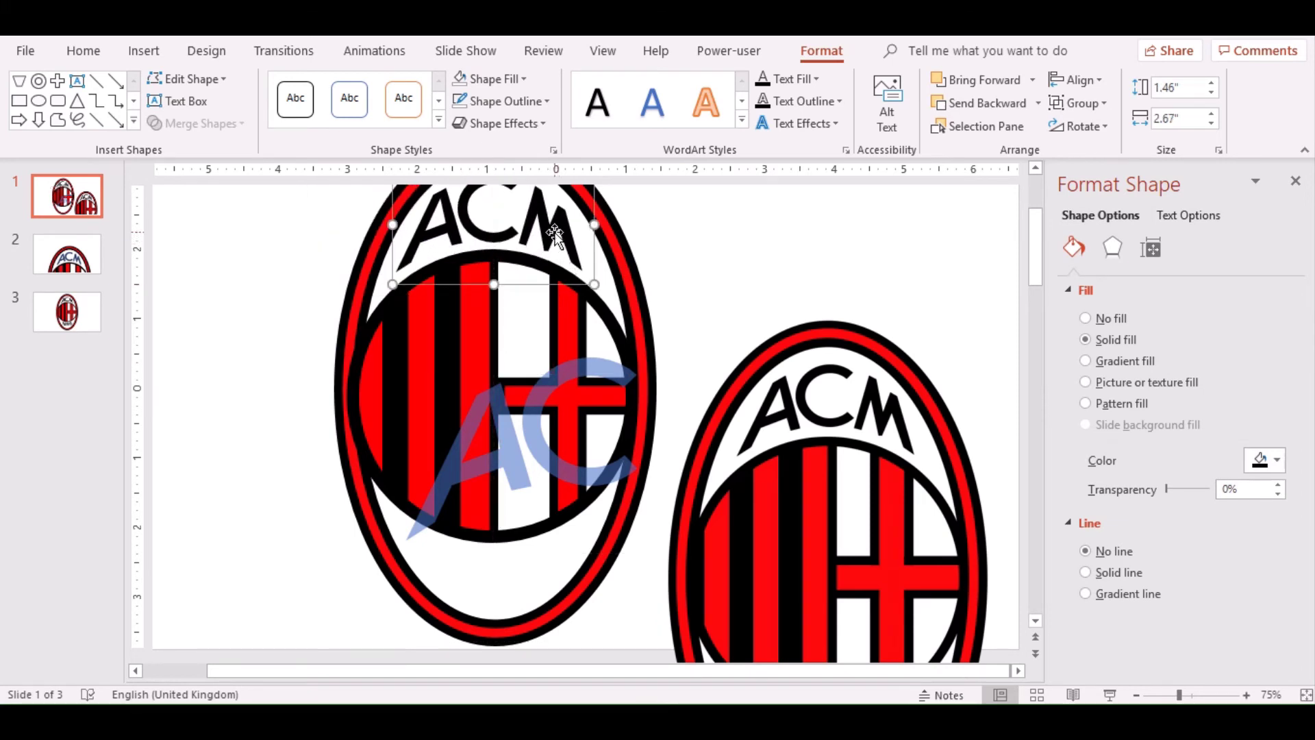
# Delete the leftover translucent blue C and A letters.
pyautogui.click(595, 367)
pyautogui.press('Delete')
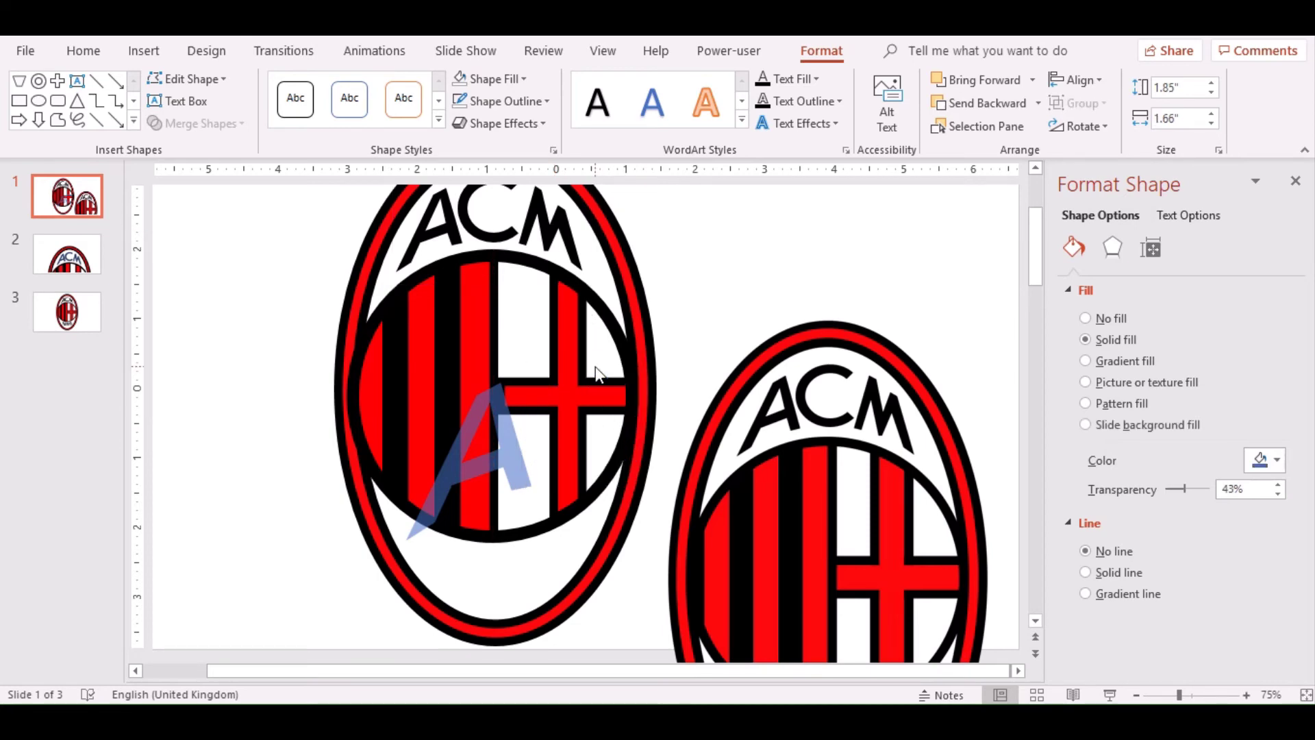
pyautogui.click(499, 416)
pyautogui.press('Delete')
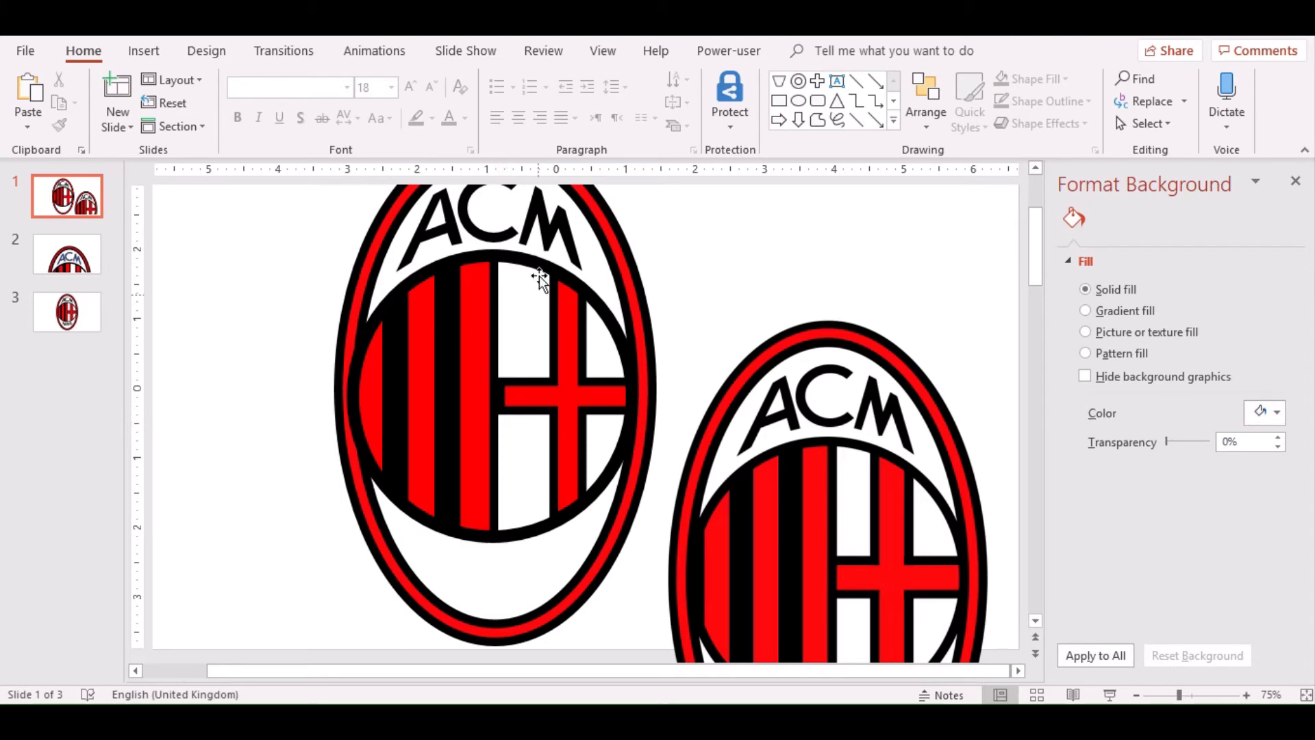
# Group all the pieces of the left crest into one object.
pyautogui.click(543, 241)
pyautogui.hotkey('ctrl', 'a')
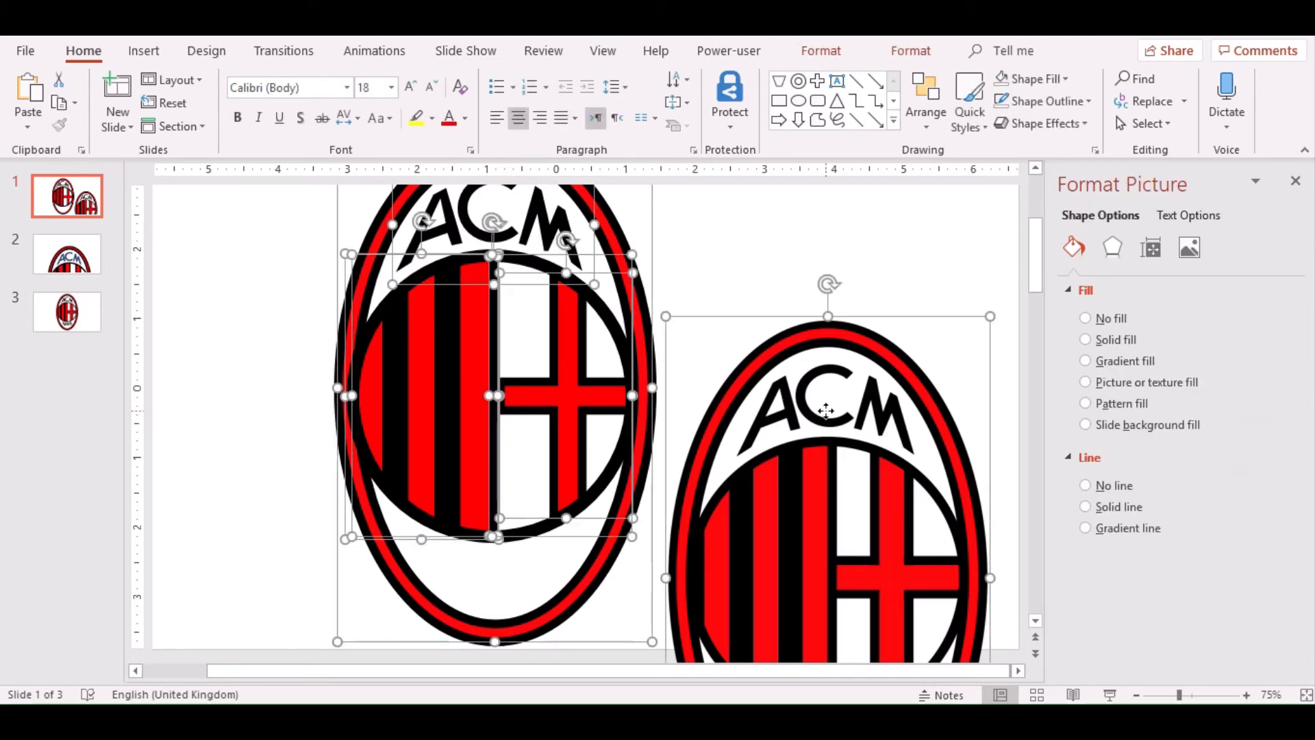
pyautogui.keyDown('shift'); pyautogui.click(829, 419); pyautogui.keyUp('shift')
pyautogui.click(822, 50)
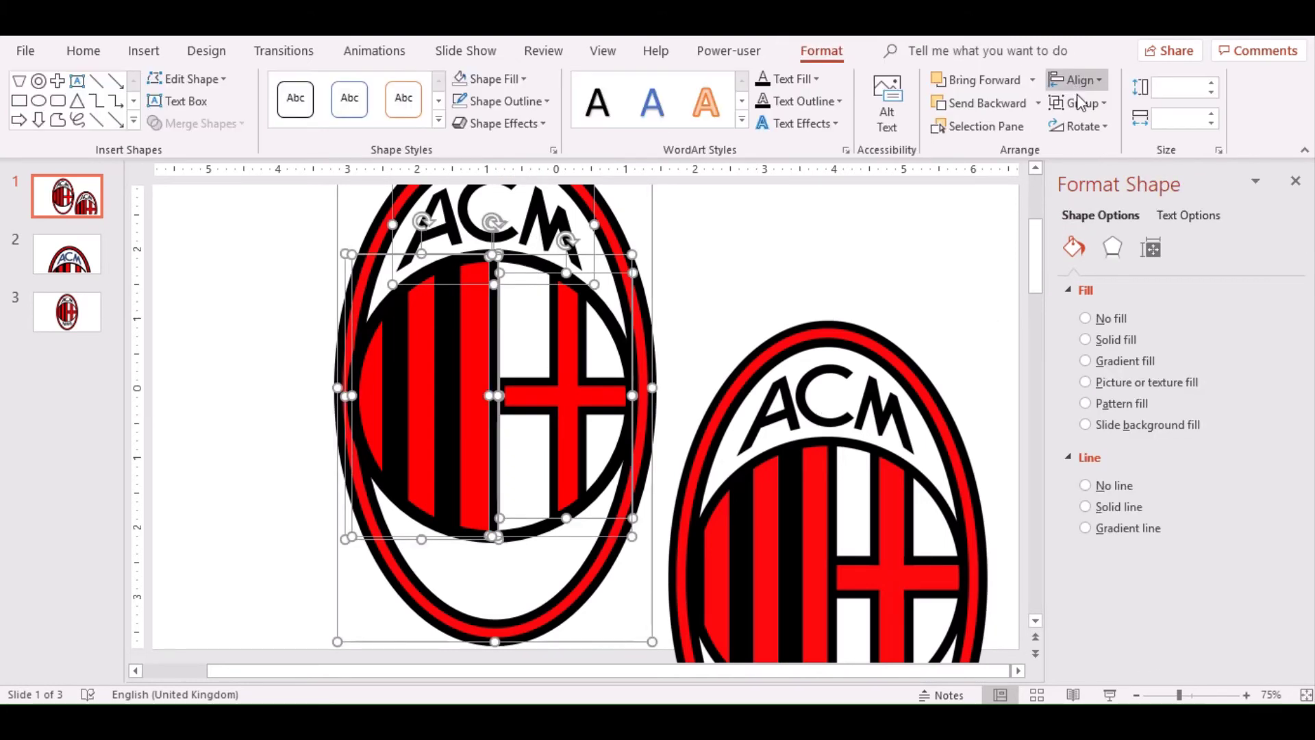
pyautogui.click(1080, 103)
pyautogui.click(1077, 128)
# Move the right crest picture beside the left crest and pick the Text Box tool.
pyautogui.scroll(-2, 725, 352)
pyautogui.scroll(-2, 725, 352)
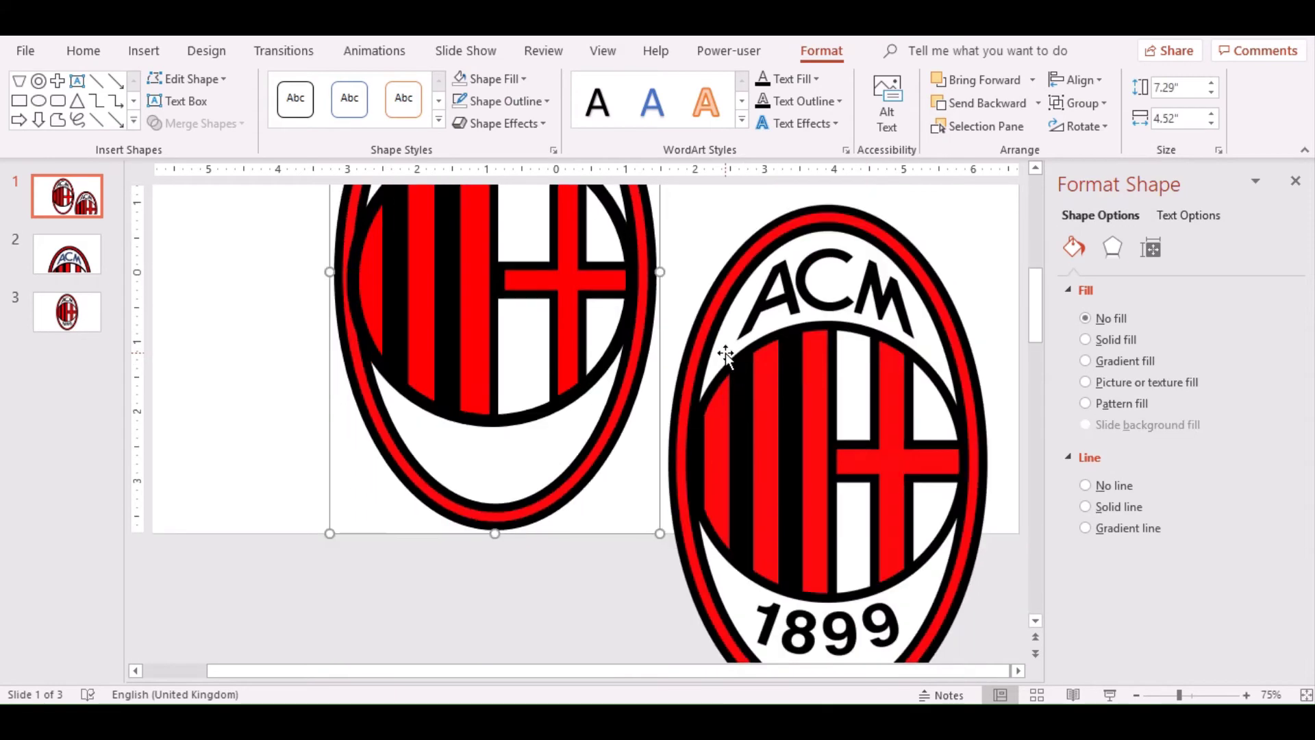
pyautogui.moveTo(799, 387); pyautogui.dragTo(811, 368)
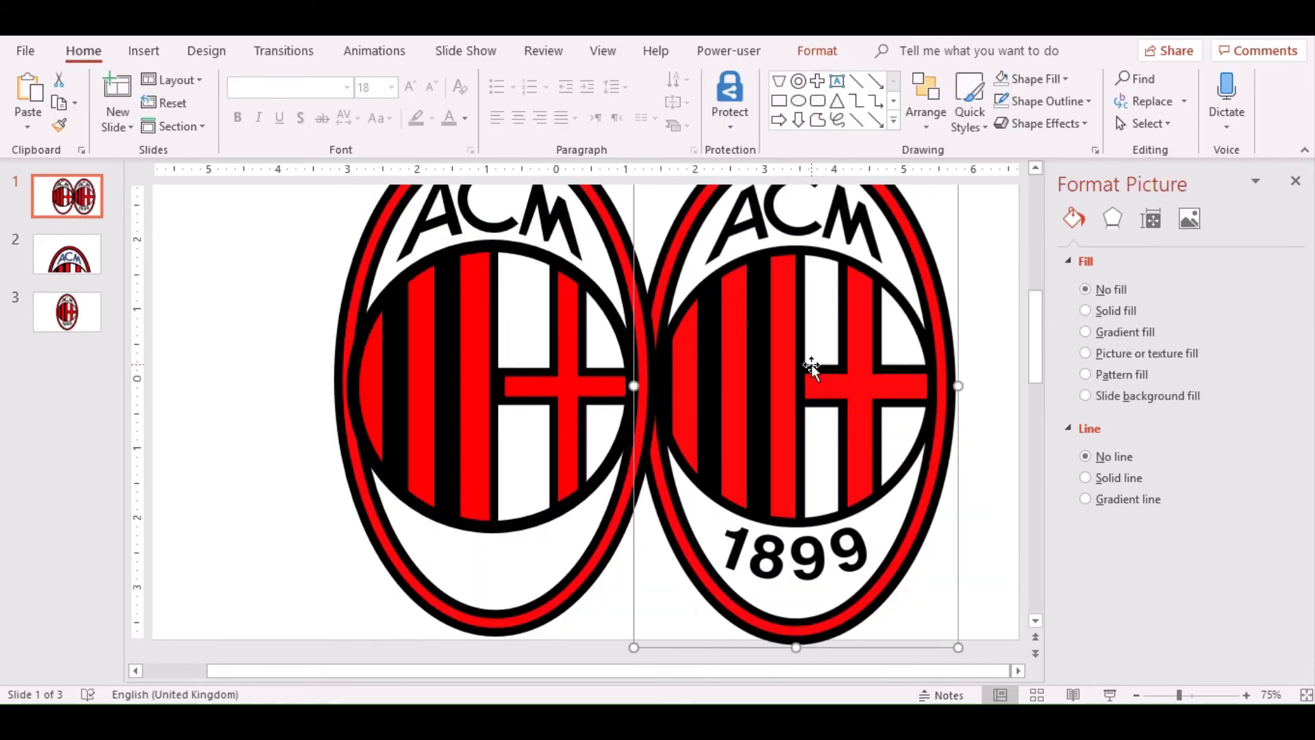
pyautogui.click(260, 524)
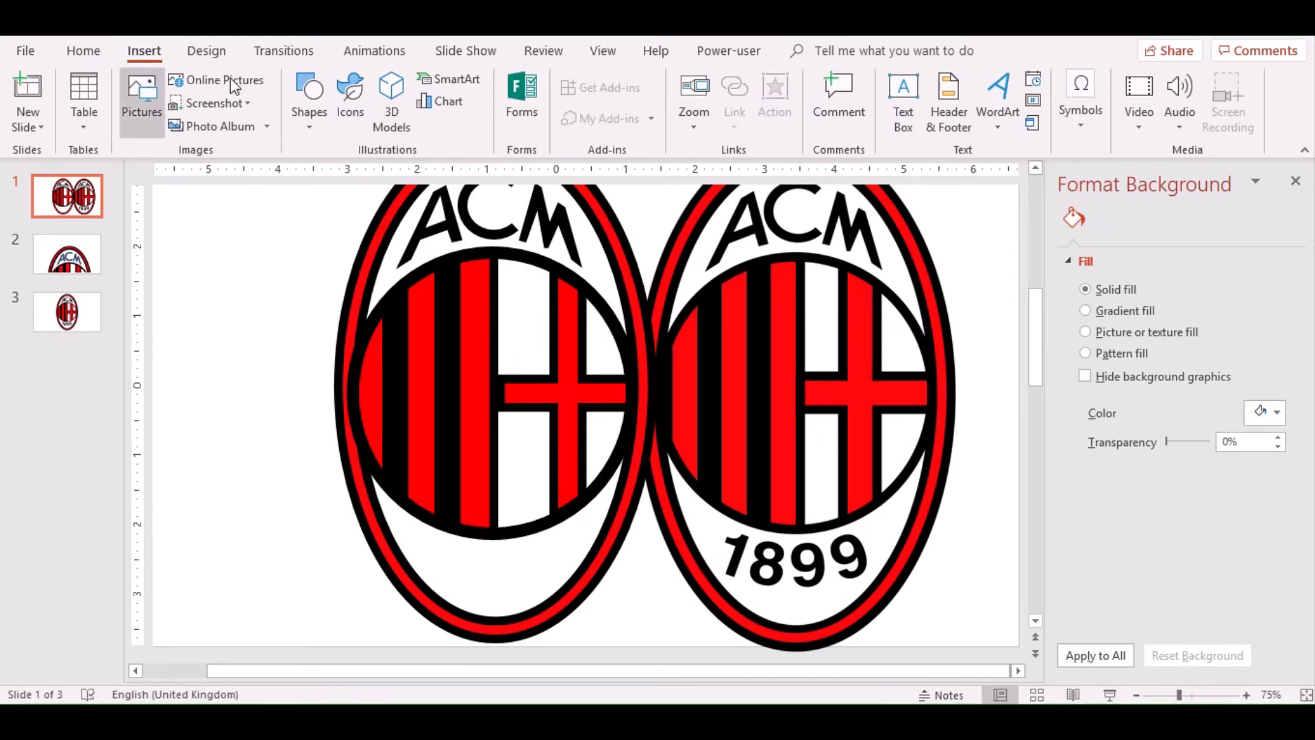
pyautogui.click(903, 103)
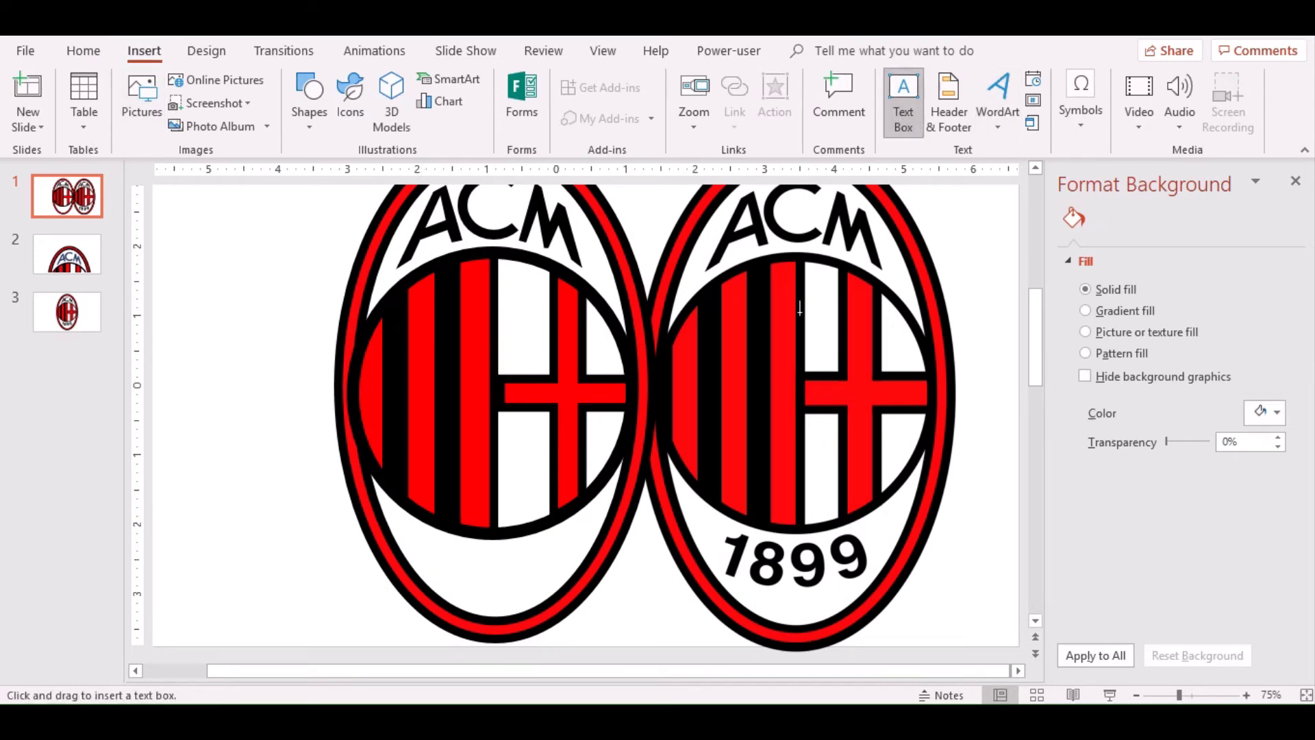
# Add a bold "1899" text box at 40 pt inside the left crest.
pyautogui.click(458, 582)
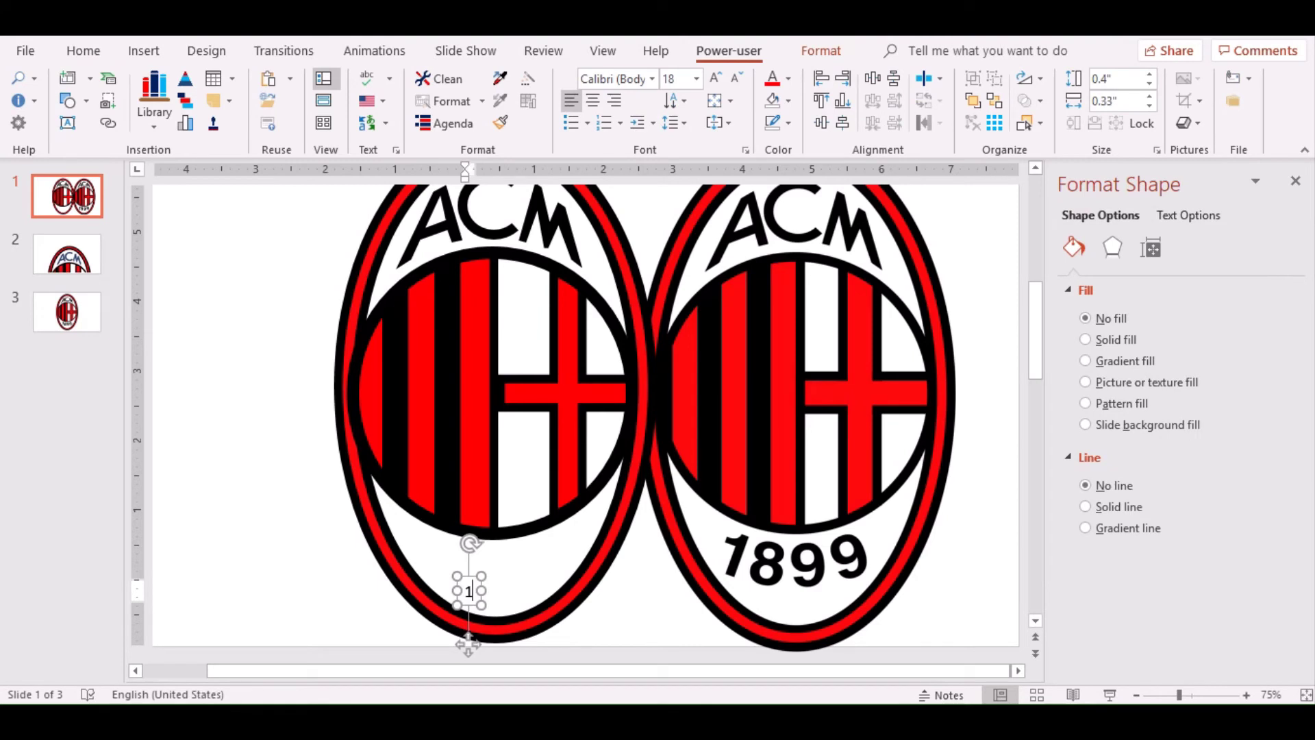
pyautogui.write('1899')
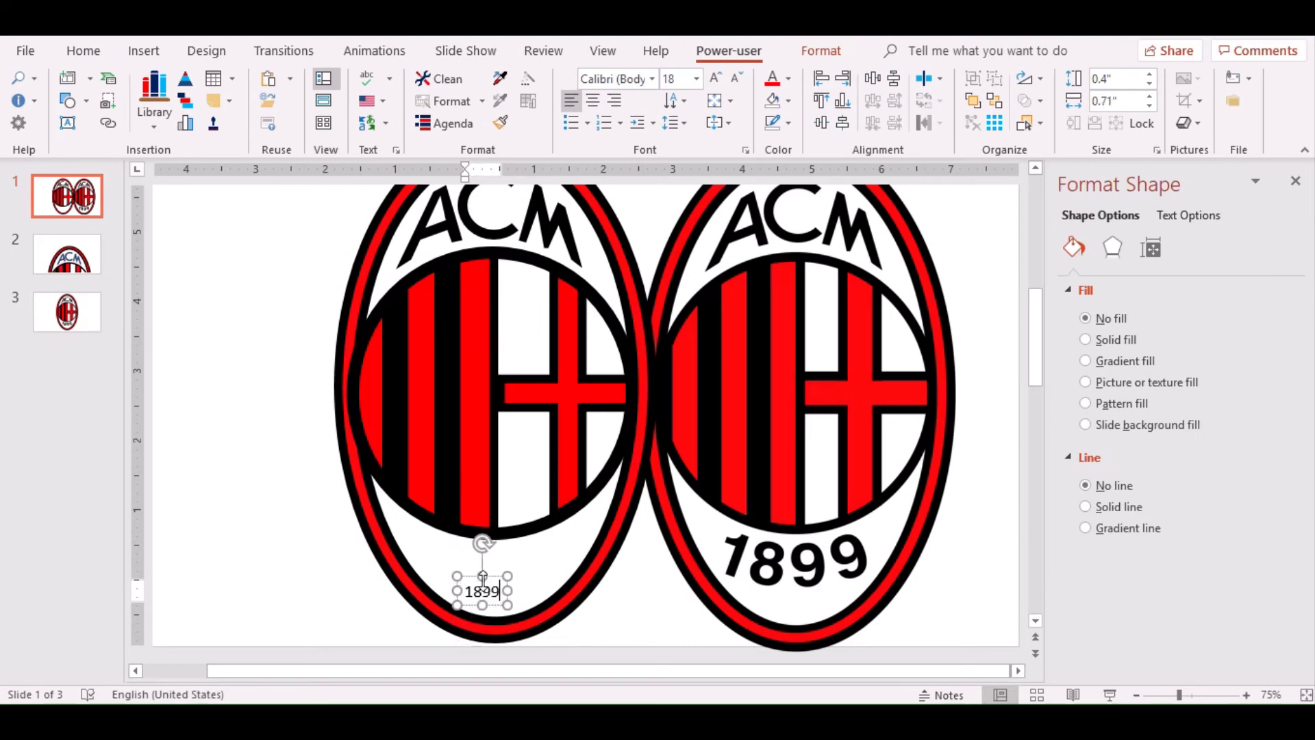
pyautogui.doubleClick(483, 596)
pyautogui.click(499, 568)
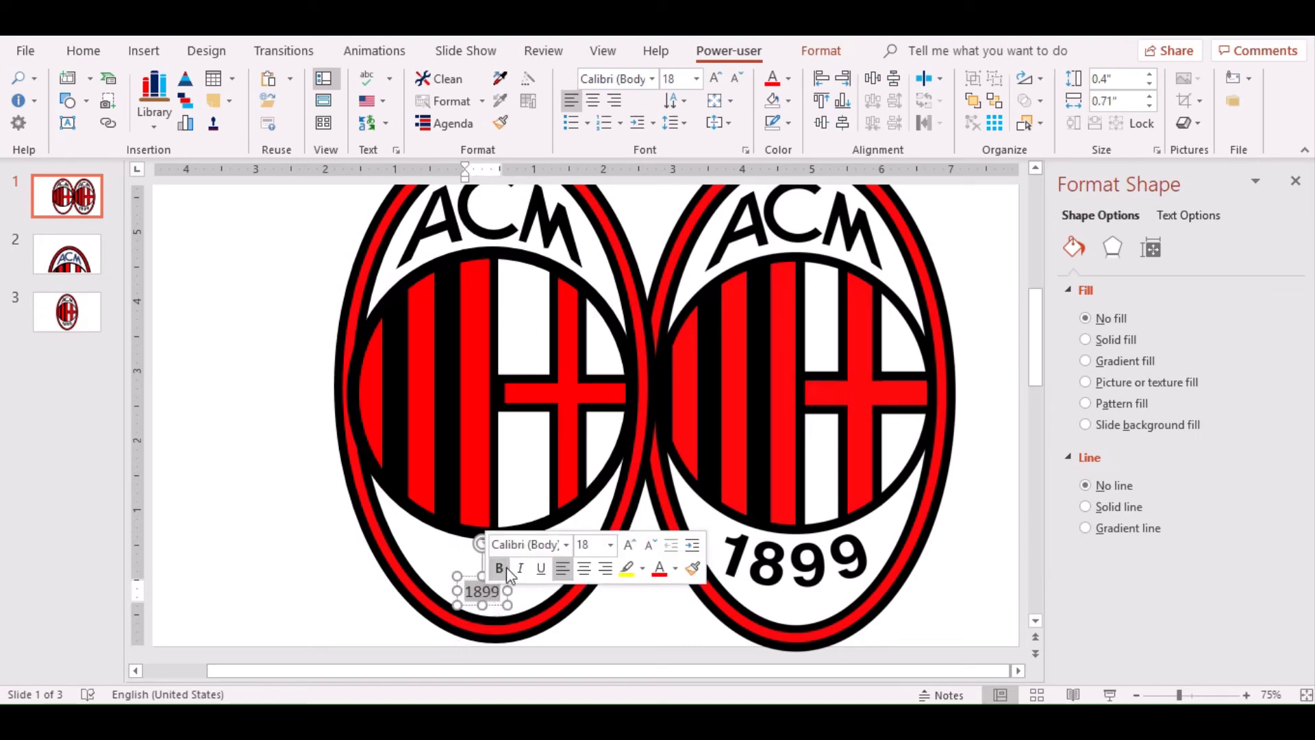
pyautogui.click(629, 544)
pyautogui.click(629, 544)
pyautogui.click(629, 544)
pyautogui.click(629, 543)
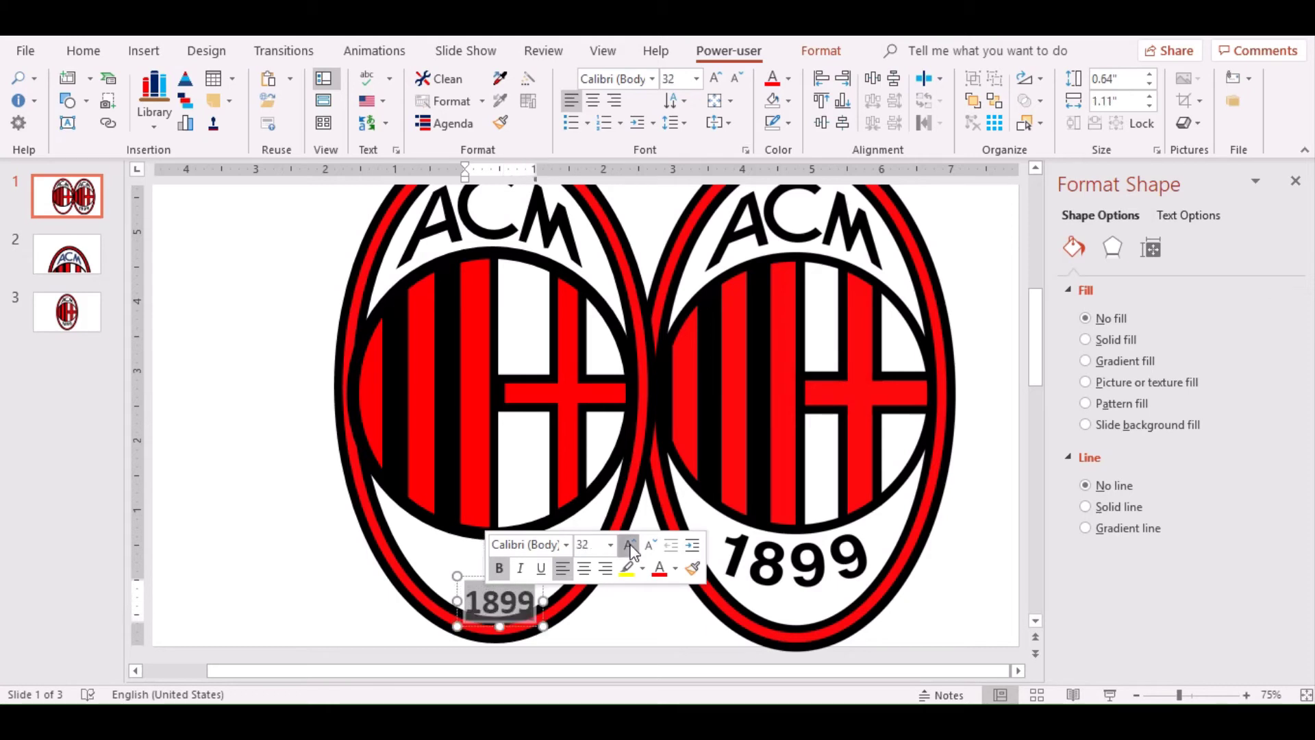
pyautogui.click(629, 543)
pyautogui.click(629, 544)
pyautogui.moveTo(550, 598); pyautogui.dragTo(541, 562)
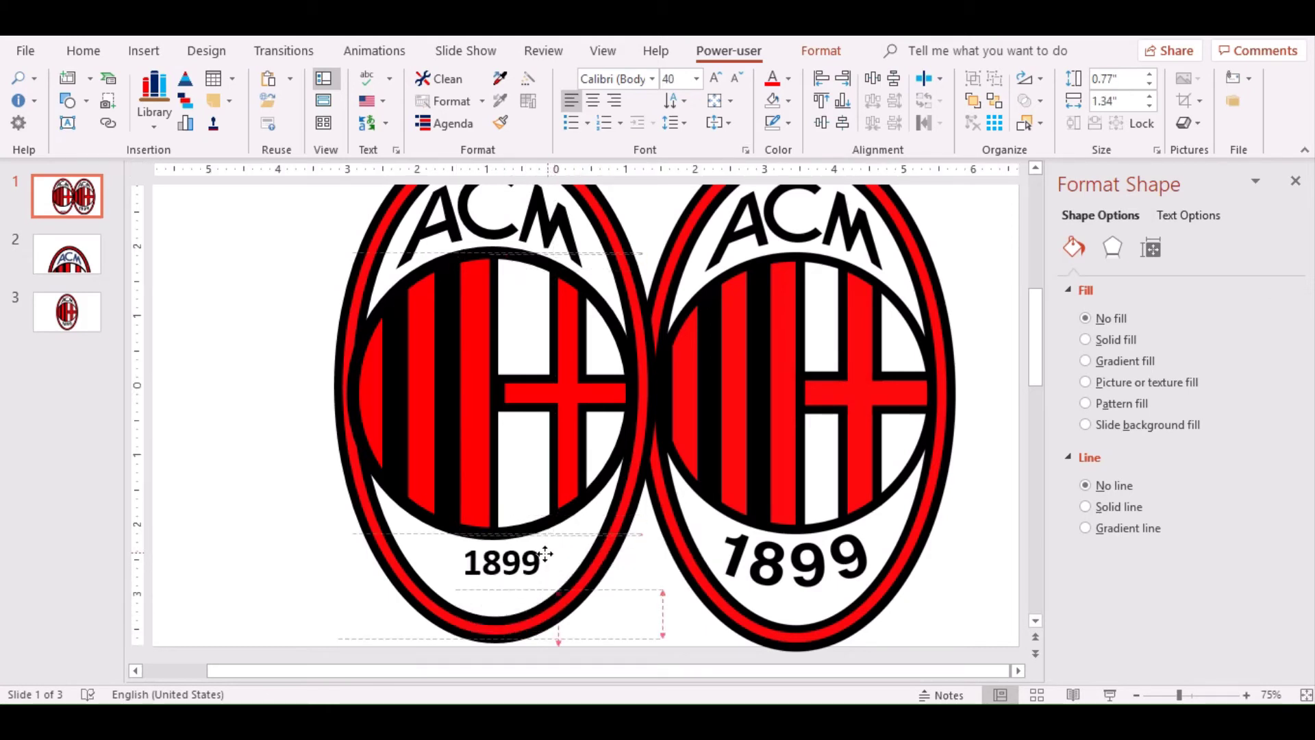
# Enlarge the 1899 text to 72 pt and move it just right of the right crest.
pyautogui.click(85, 54)
pyautogui.click(409, 90)
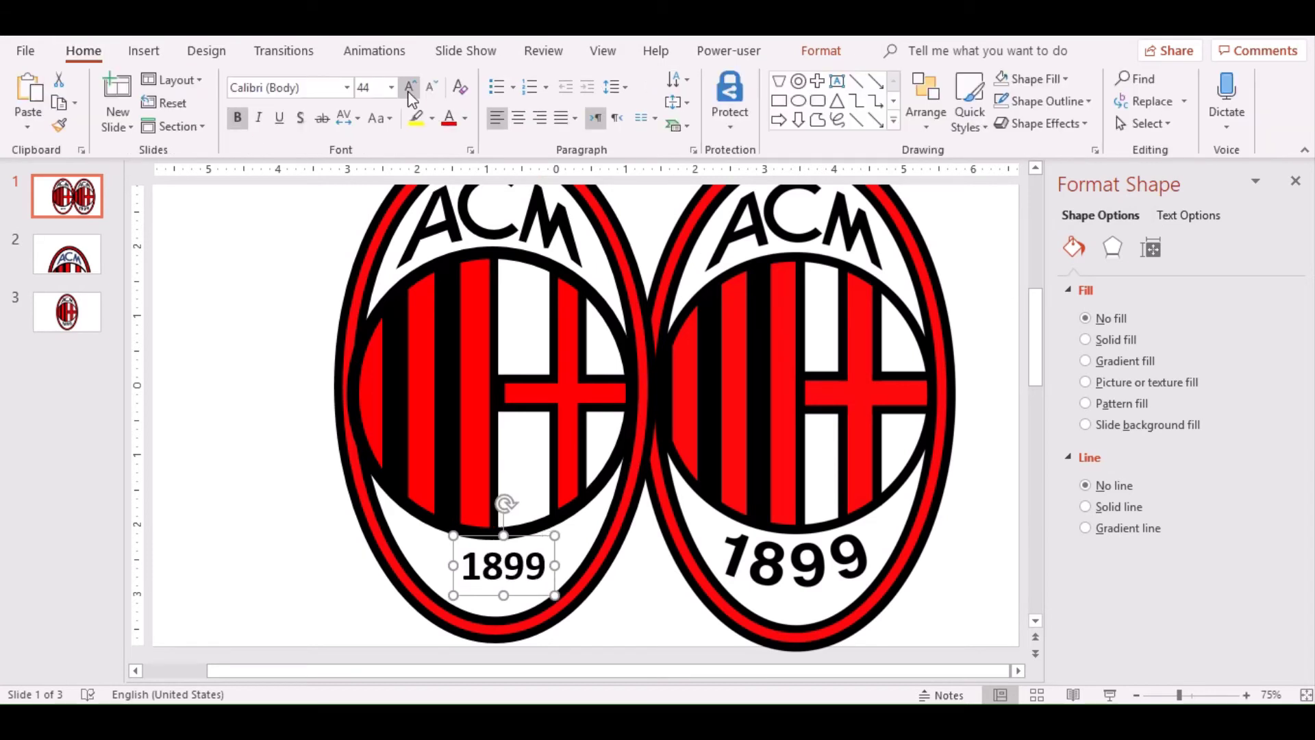
pyautogui.click(409, 89)
pyautogui.click(409, 89)
pyautogui.click(410, 89)
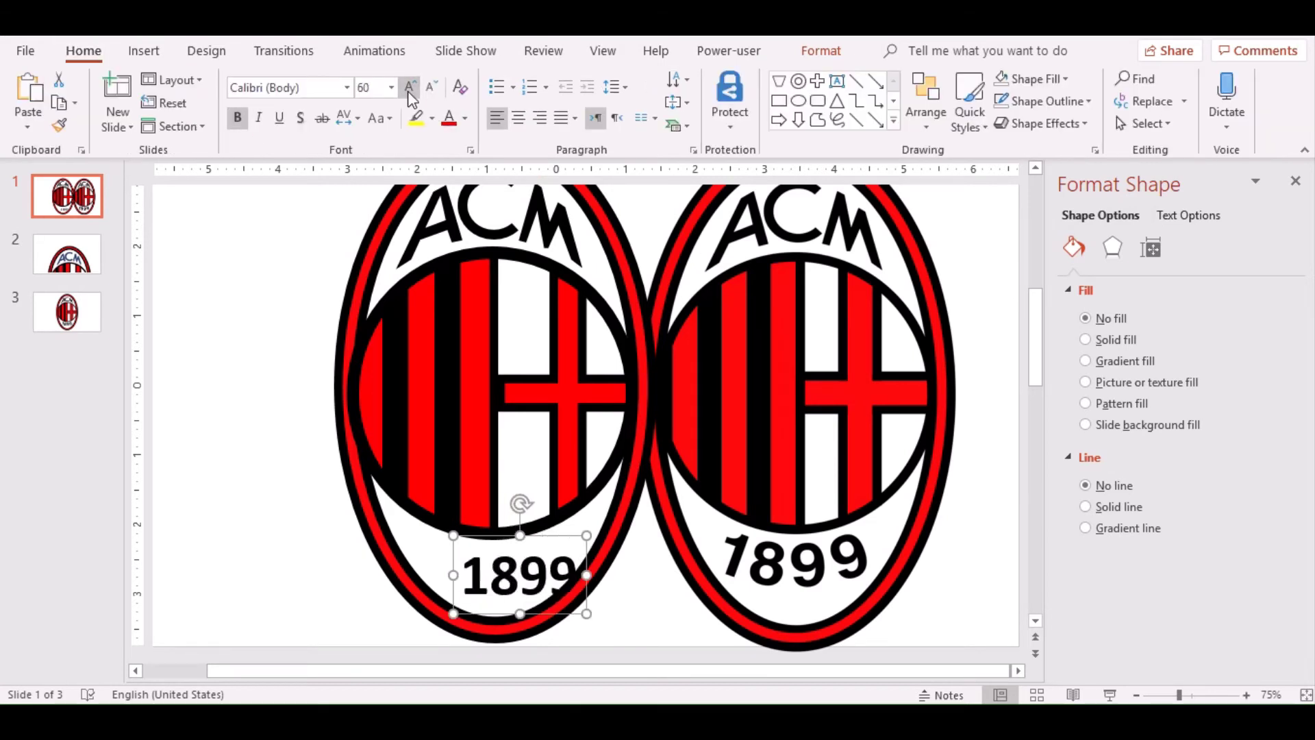
pyautogui.moveTo(558, 537); pyautogui.dragTo(543, 530)
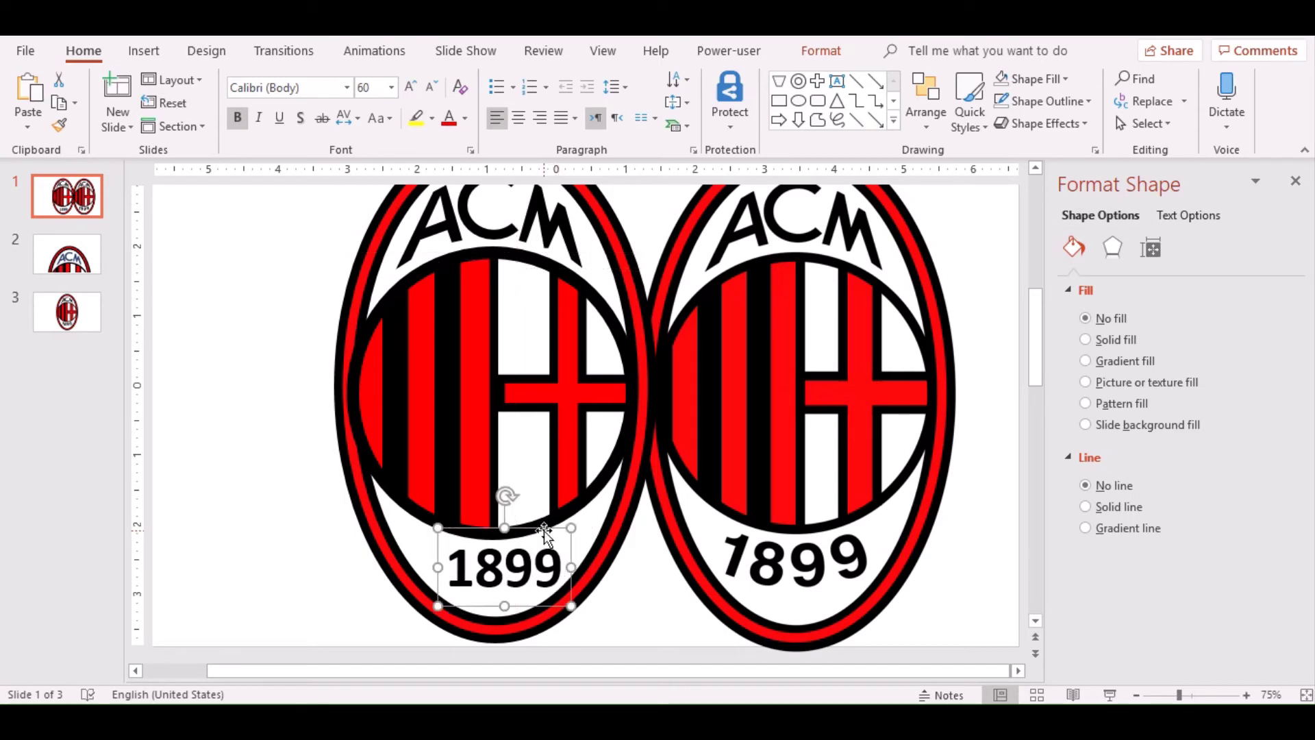
pyautogui.click(409, 89)
pyautogui.click(410, 89)
pyautogui.moveTo(565, 535); pyautogui.dragTo(847, 550)
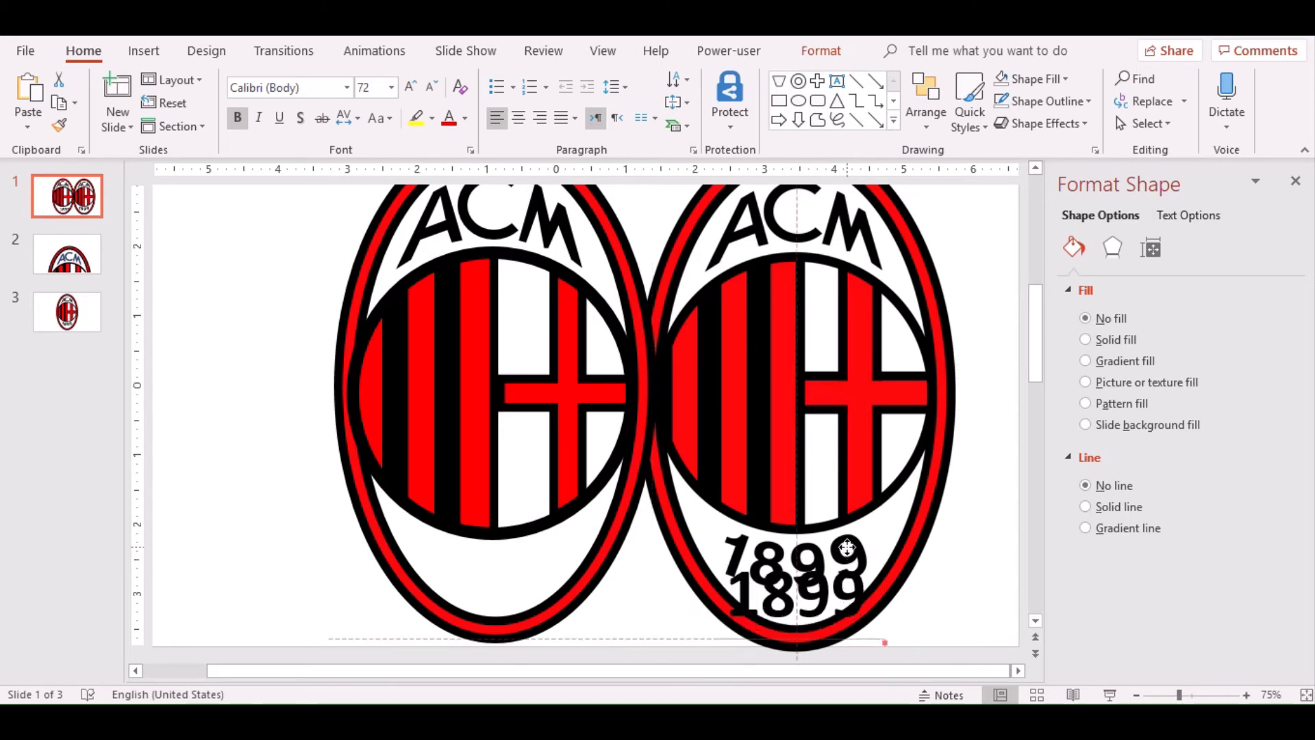
pyautogui.moveTo(847, 549); pyautogui.dragTo(1001, 528)
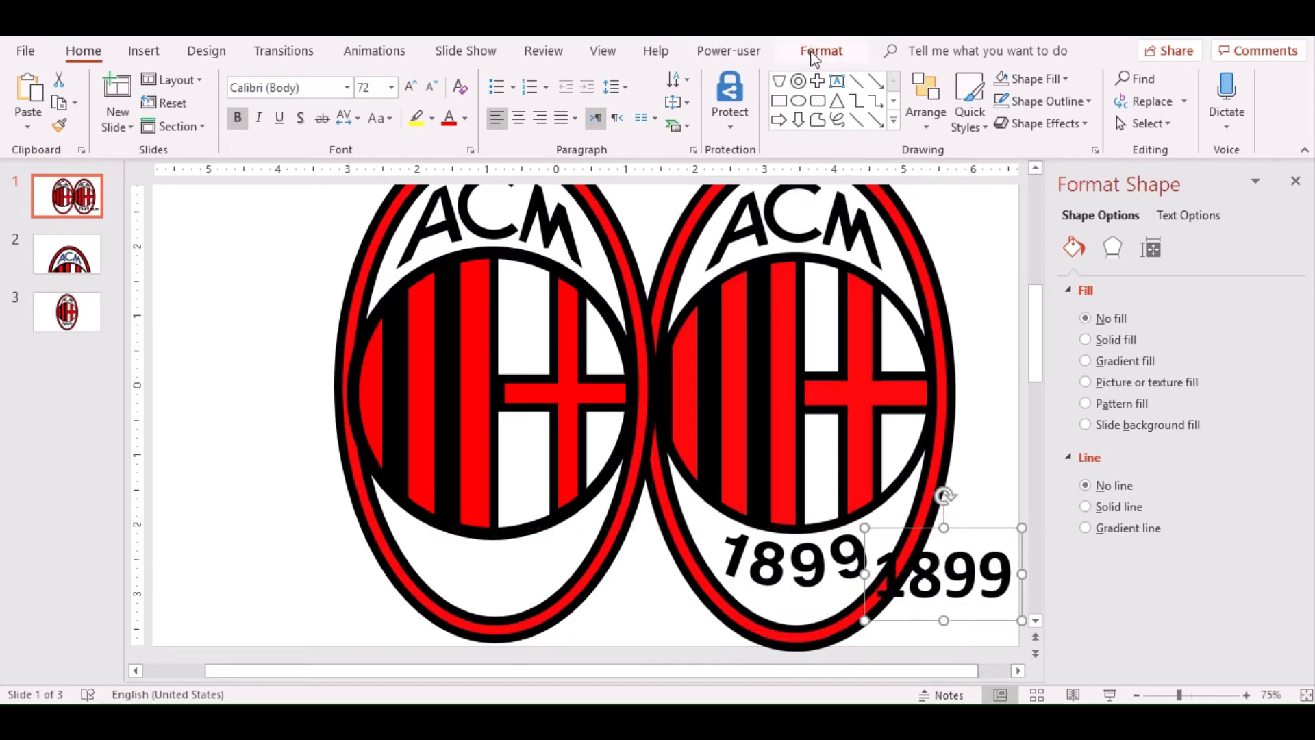
# Browse the Text Effects Transform styles for the 1899 text without applying one.
pyautogui.click(844, 53)
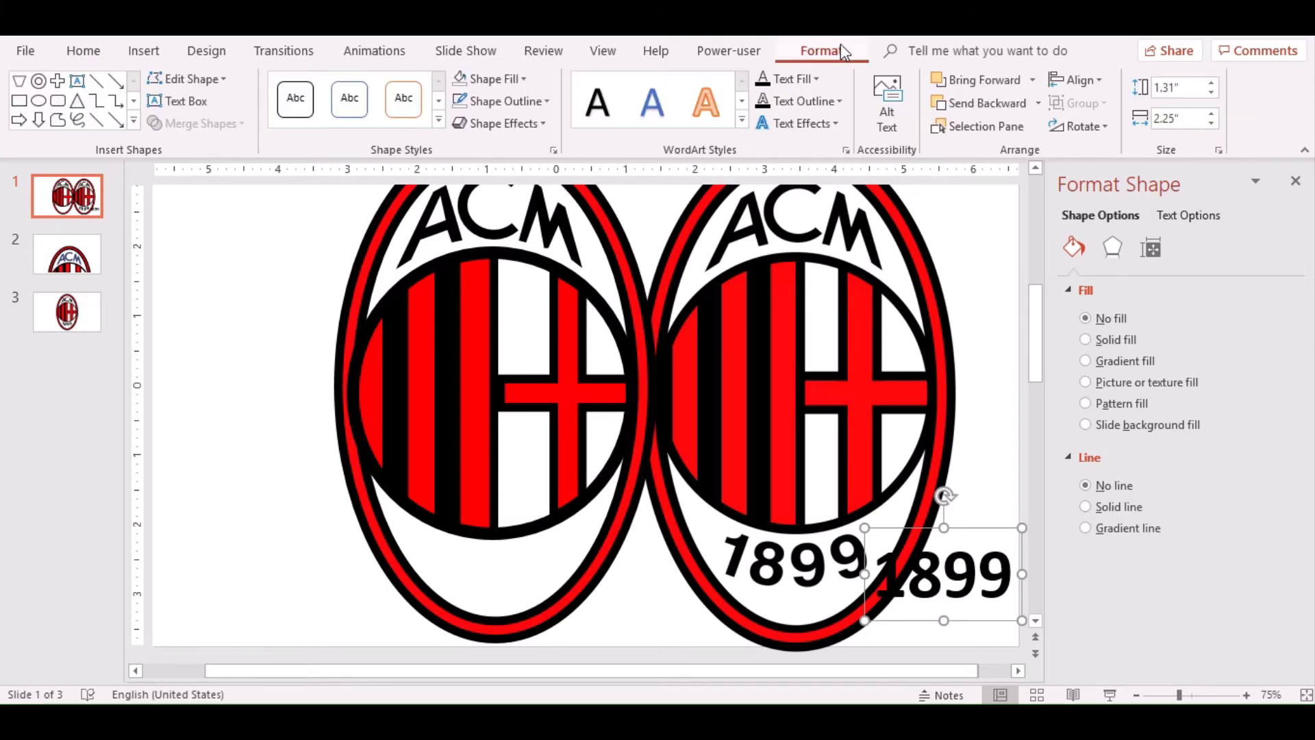
pyautogui.click(810, 129)
pyautogui.moveTo(824, 372)
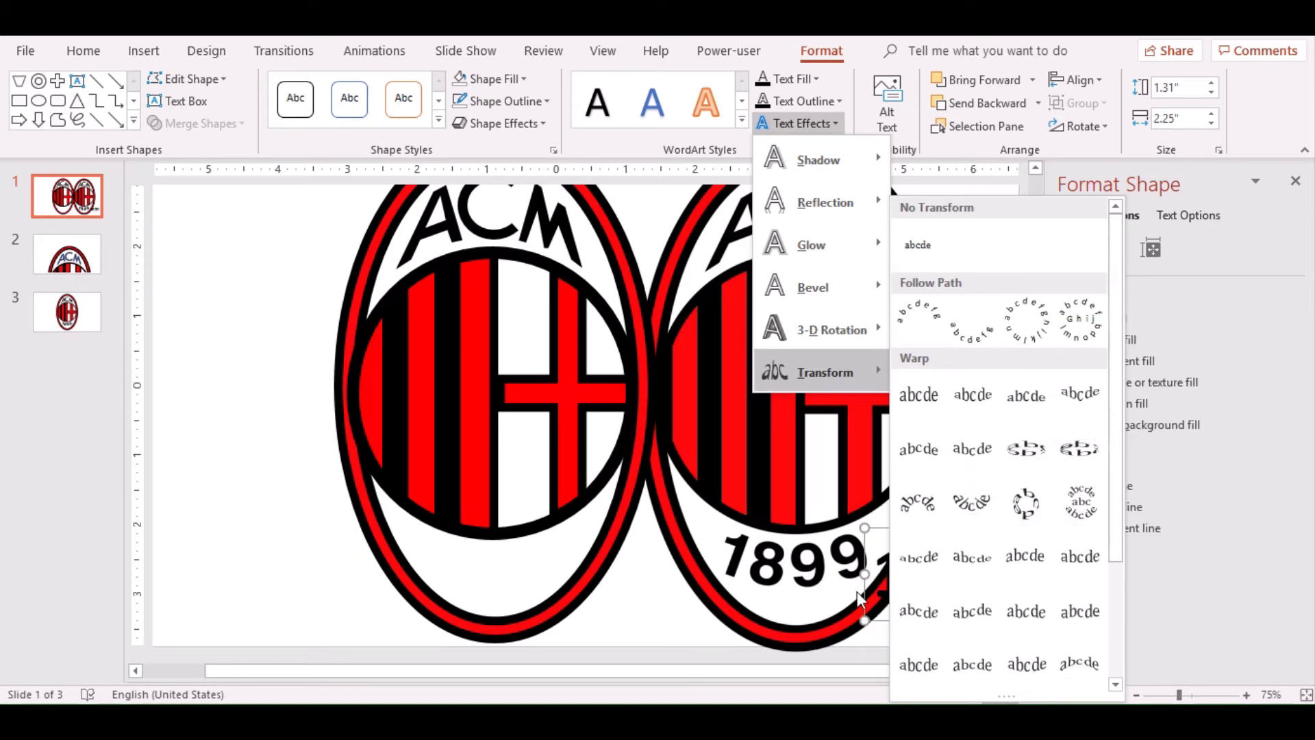
pyautogui.click(888, 527)
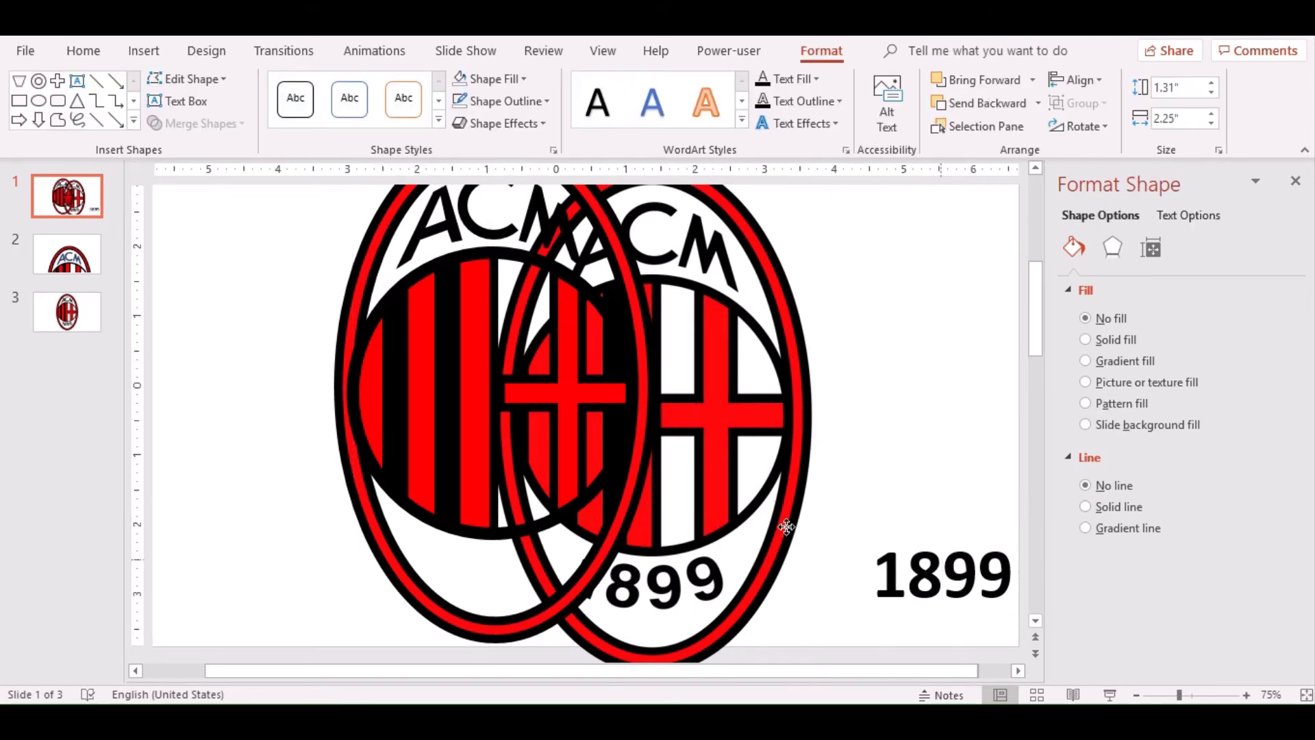
# Move the 1899 text to the lower left and apply the Arch Down transform to it.
pyautogui.moveTo(964, 538); pyautogui.dragTo(296, 503)
pyautogui.click(299, 527)
pyautogui.hotkey('ctrl', 'a')
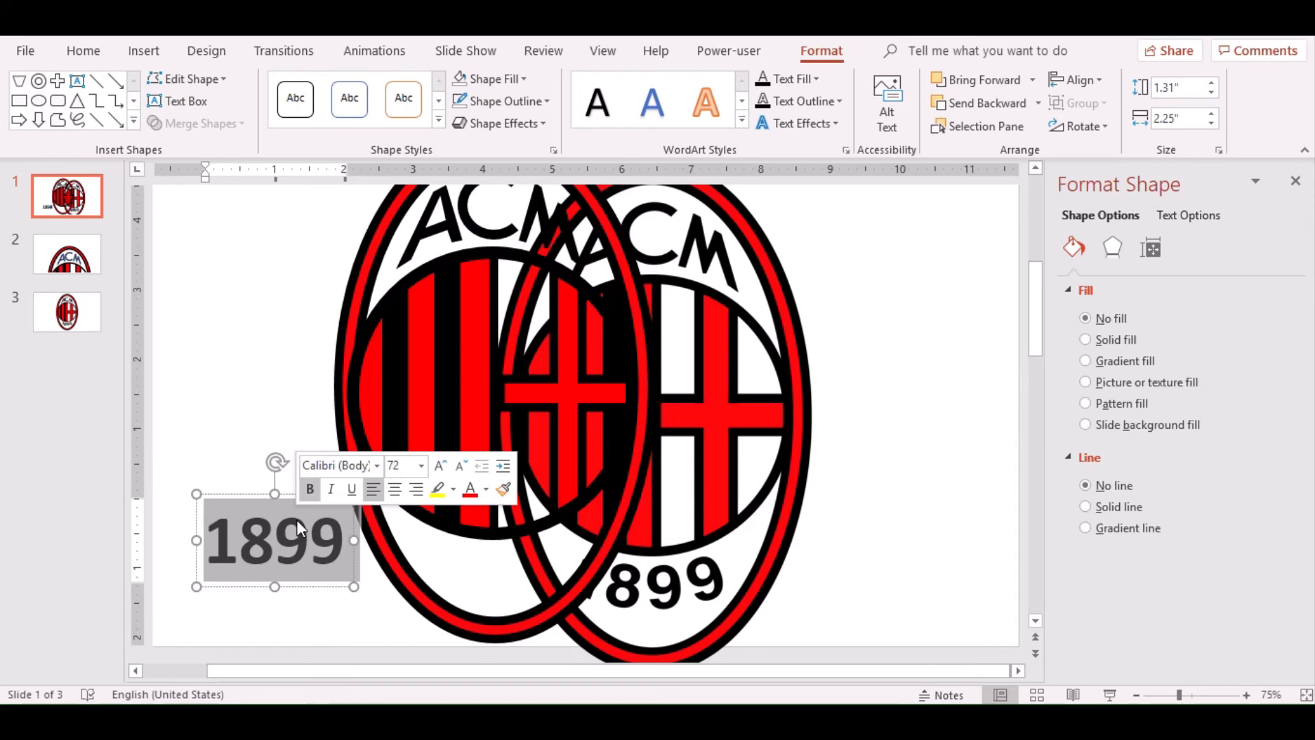
pyautogui.click(800, 124)
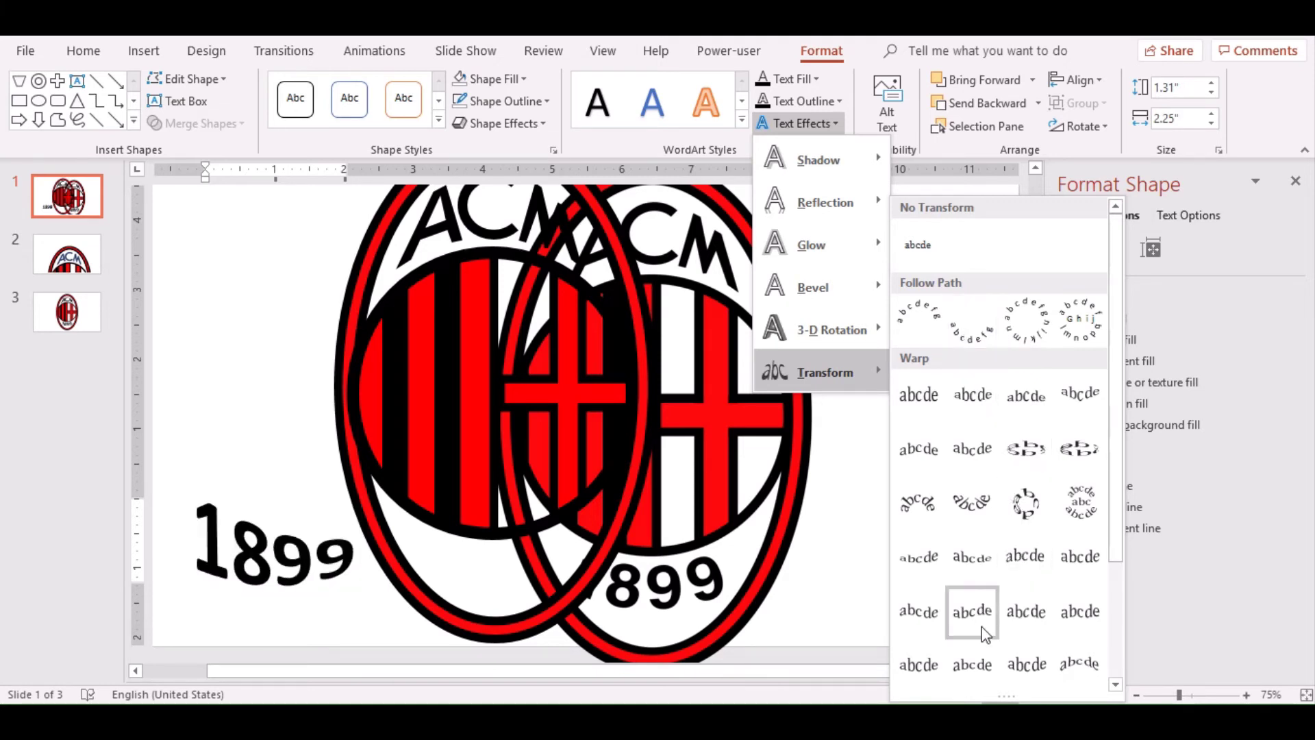
pyautogui.scroll(-3, 984, 630)
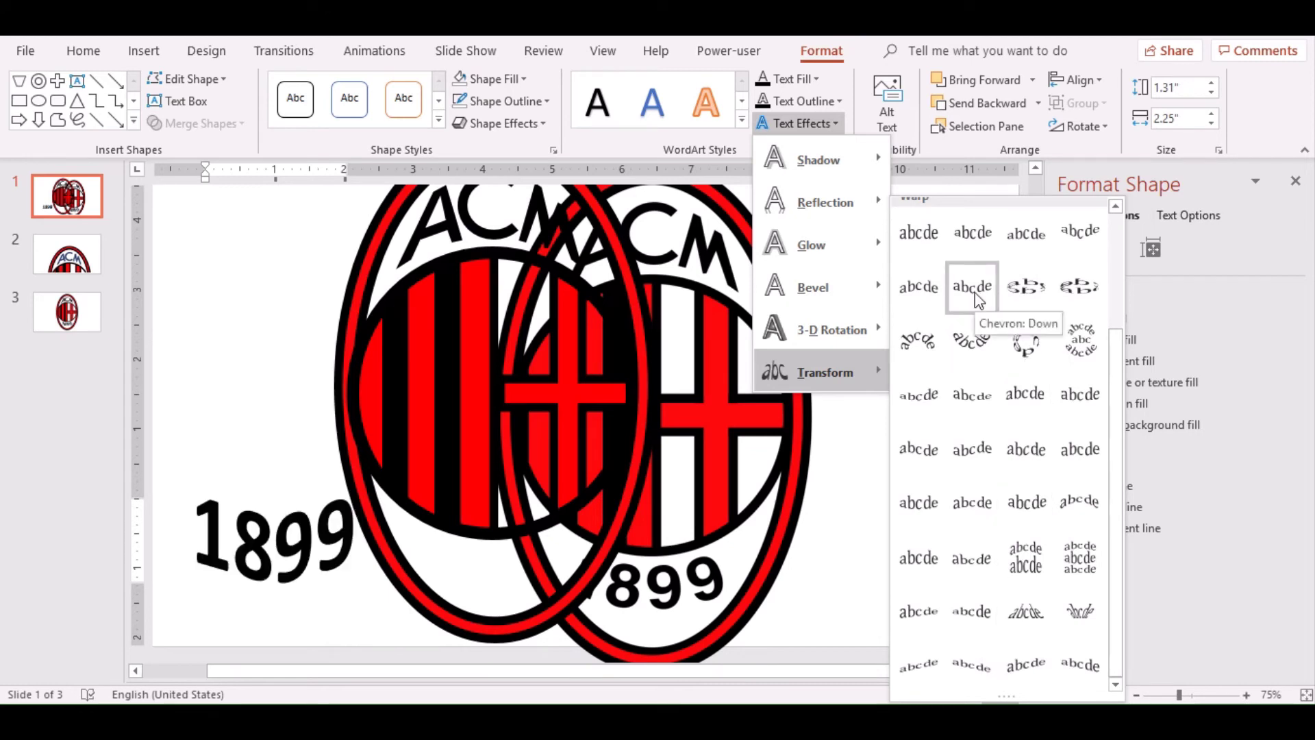
pyautogui.scroll(3, 975, 301)
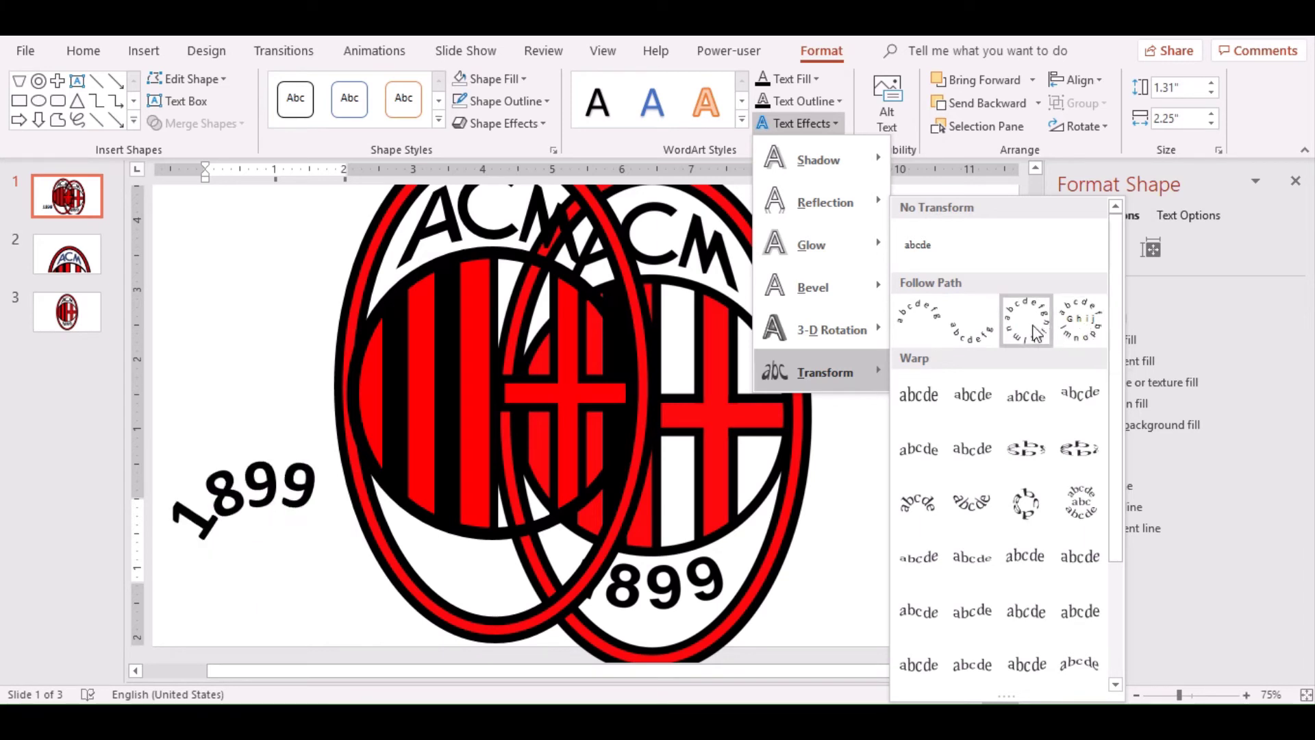
pyautogui.click(976, 337)
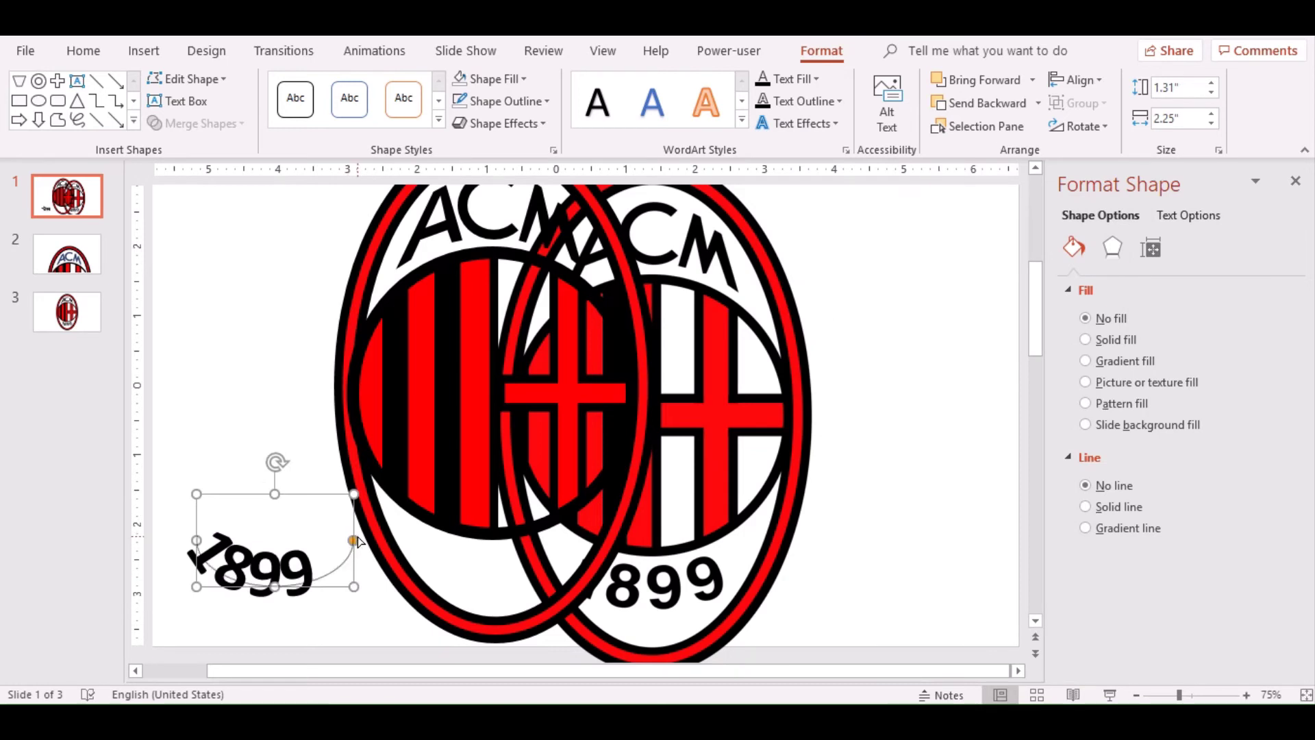
# Widen the arched 1899 box, add a space after the 1, and flatten the arch.
pyautogui.moveTo(353, 586); pyautogui.dragTo(409, 587)
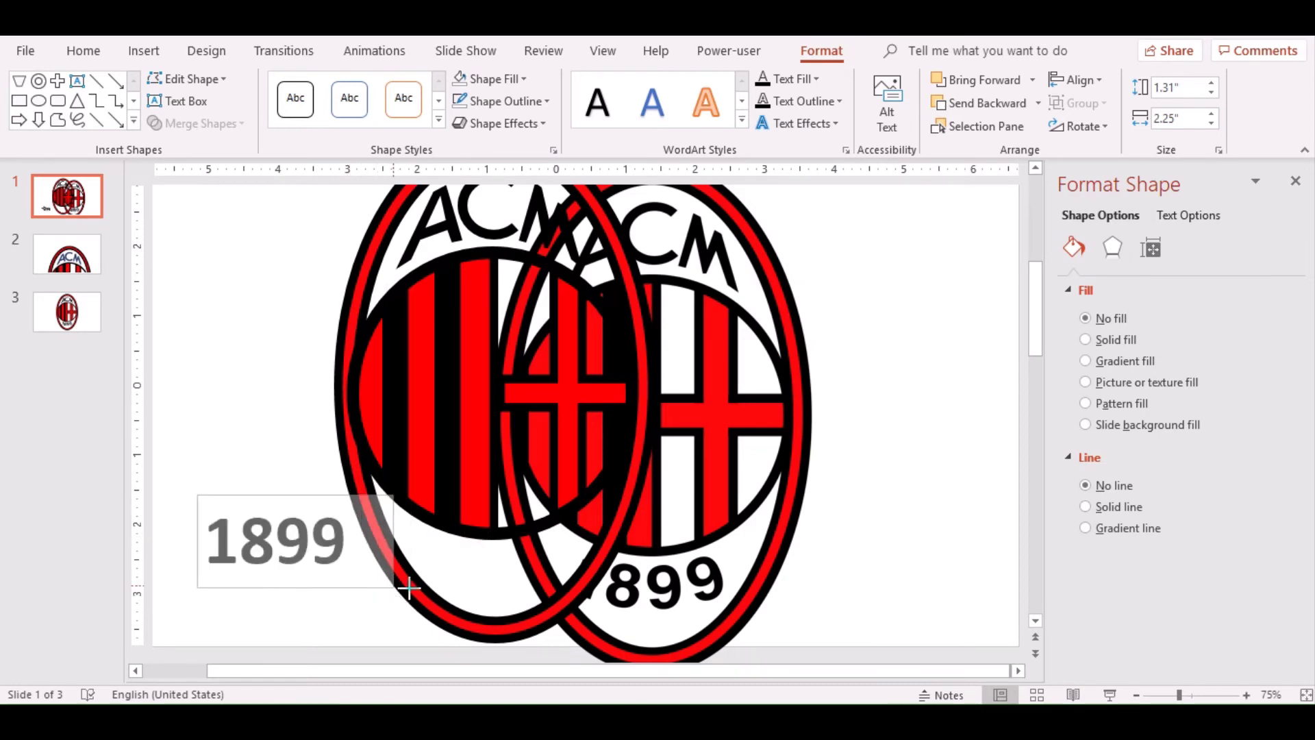
pyautogui.click(208, 558)
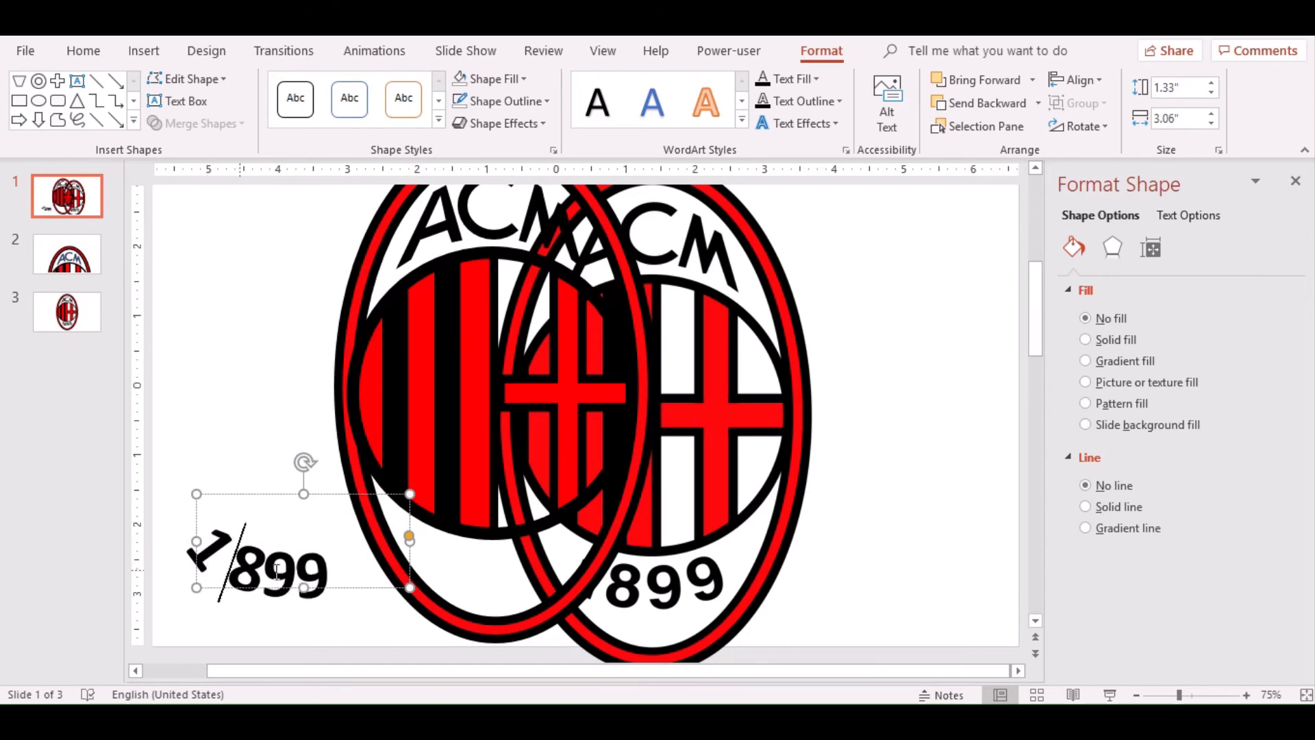
pyautogui.press('Right')
pyautogui.press('Right')
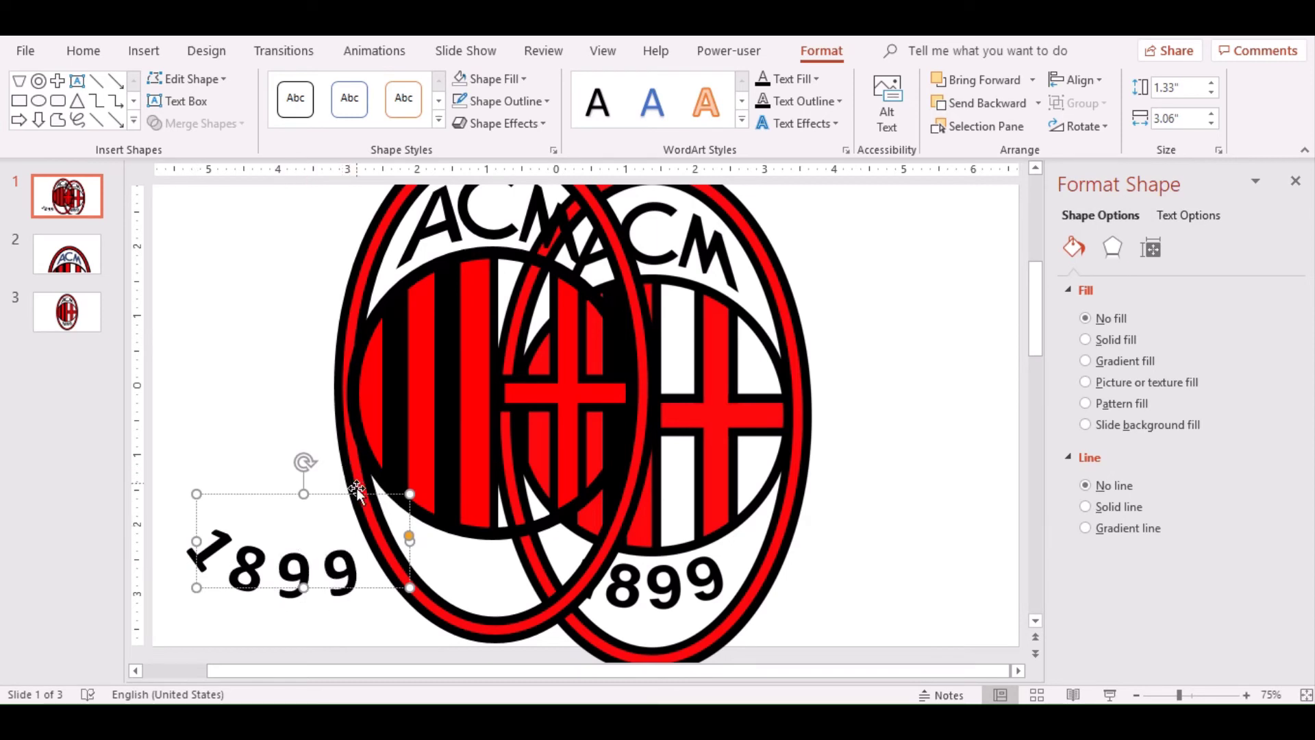
pyautogui.moveTo(342, 472)
pyautogui.mouseDown()
pyautogui.moveTo(310, 445)
pyautogui.moveTo(355, 490)
pyautogui.mouseUp()
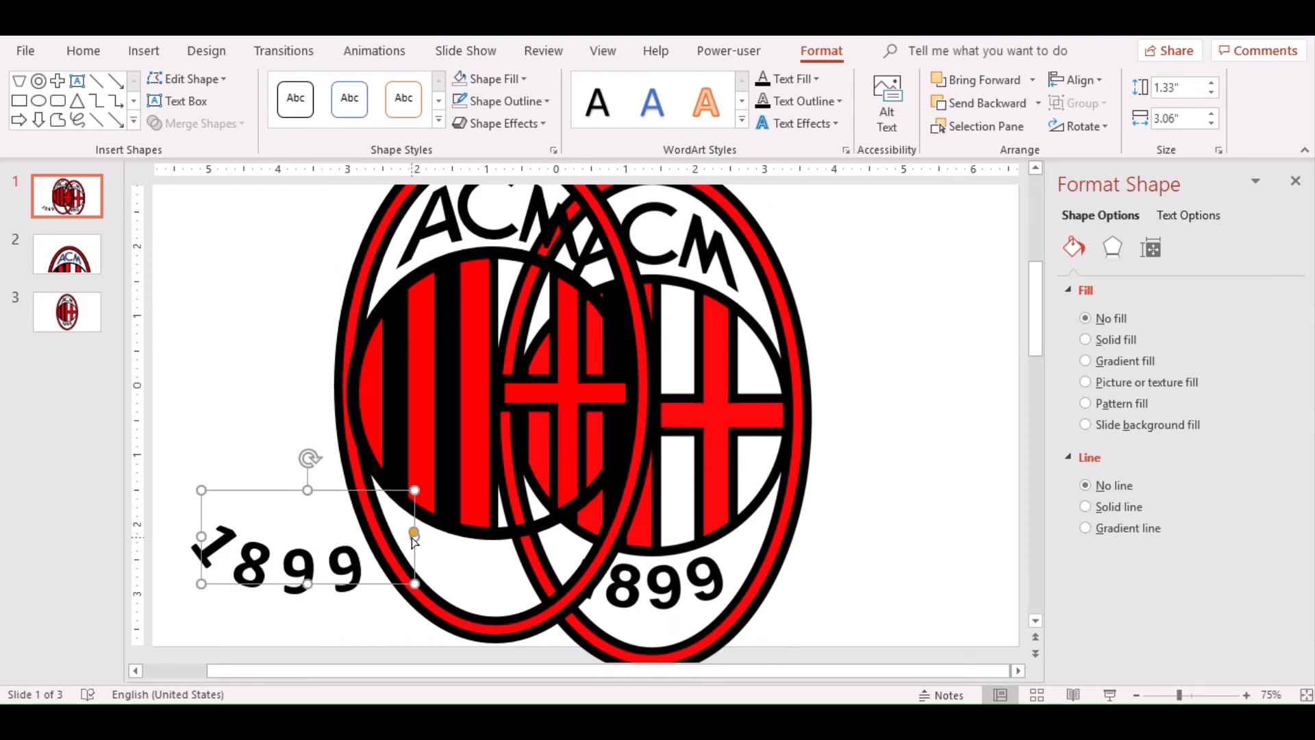
pyautogui.moveTo(415, 533)
pyautogui.mouseDown()
pyautogui.moveTo(407, 506)
pyautogui.moveTo(407, 558)
pyautogui.moveTo(380, 580)
pyautogui.mouseUp()
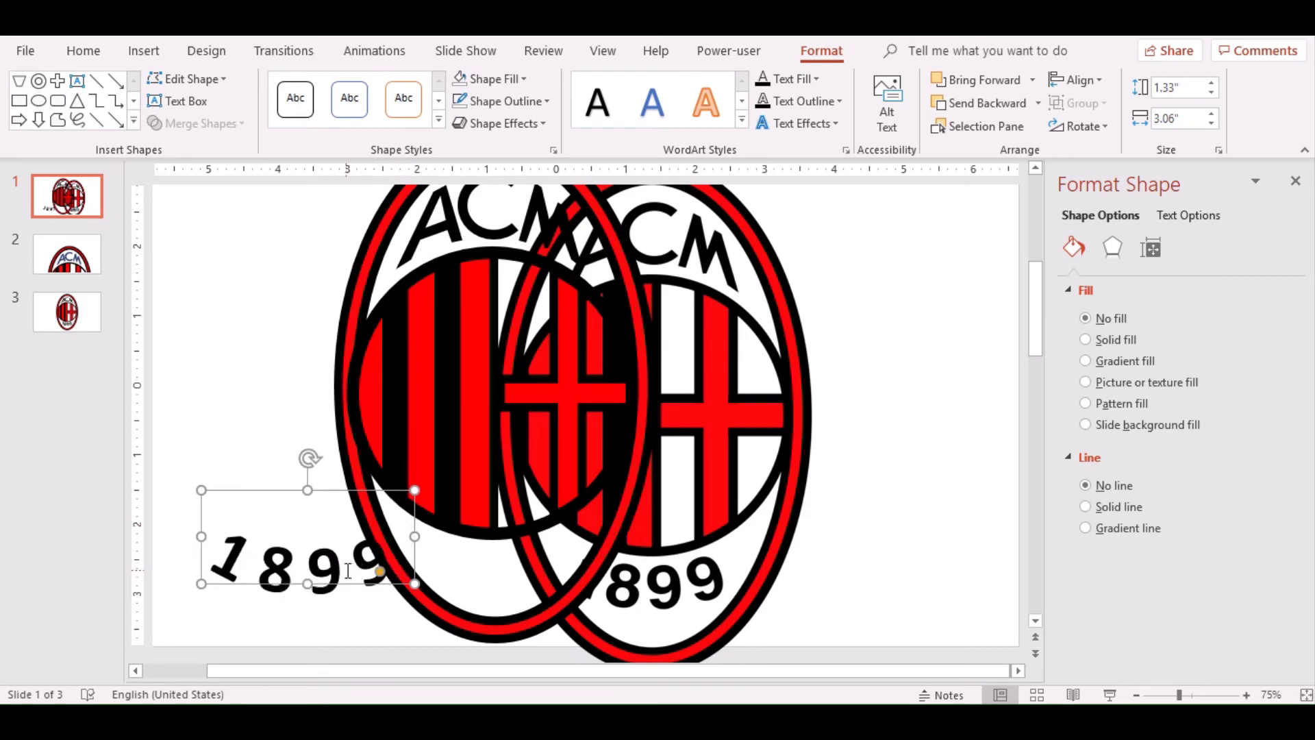
pyautogui.doubleClick(358, 572)
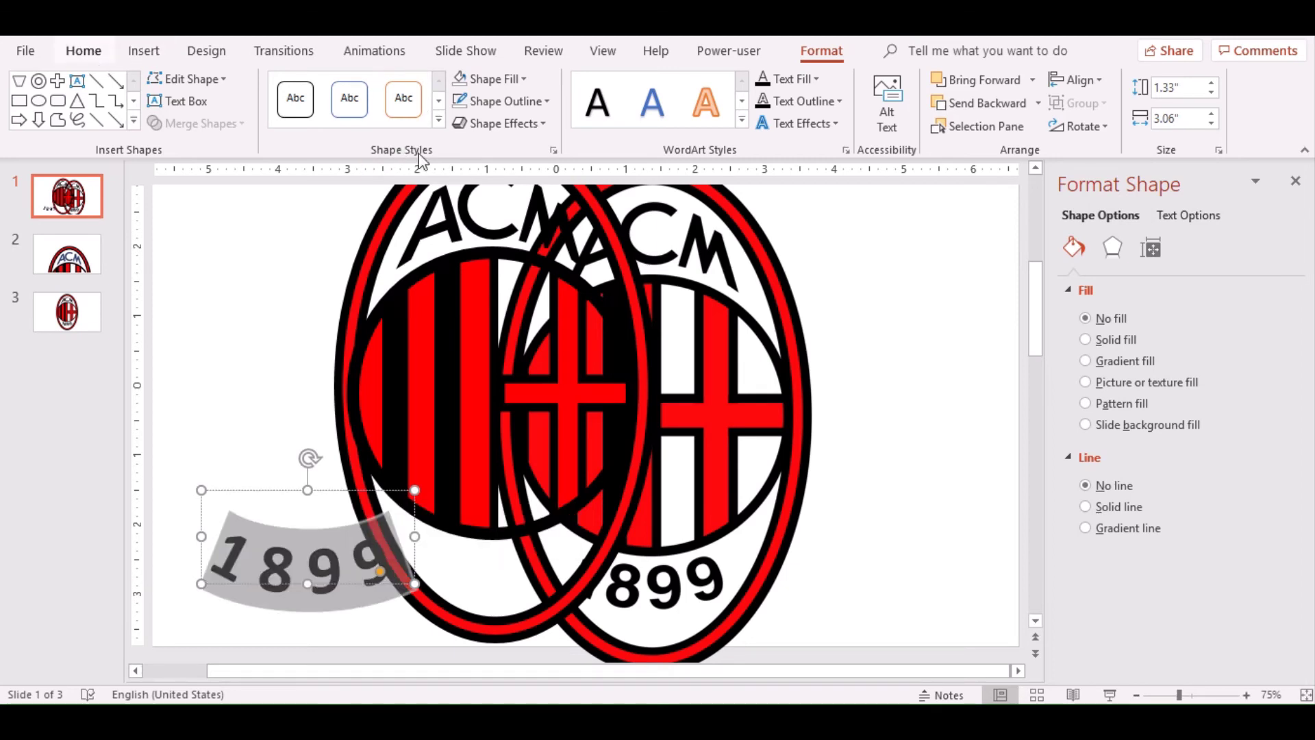
# Move the arched 1899 text right of the crests and enlarge it to 80 pt.
pyautogui.click(83, 52)
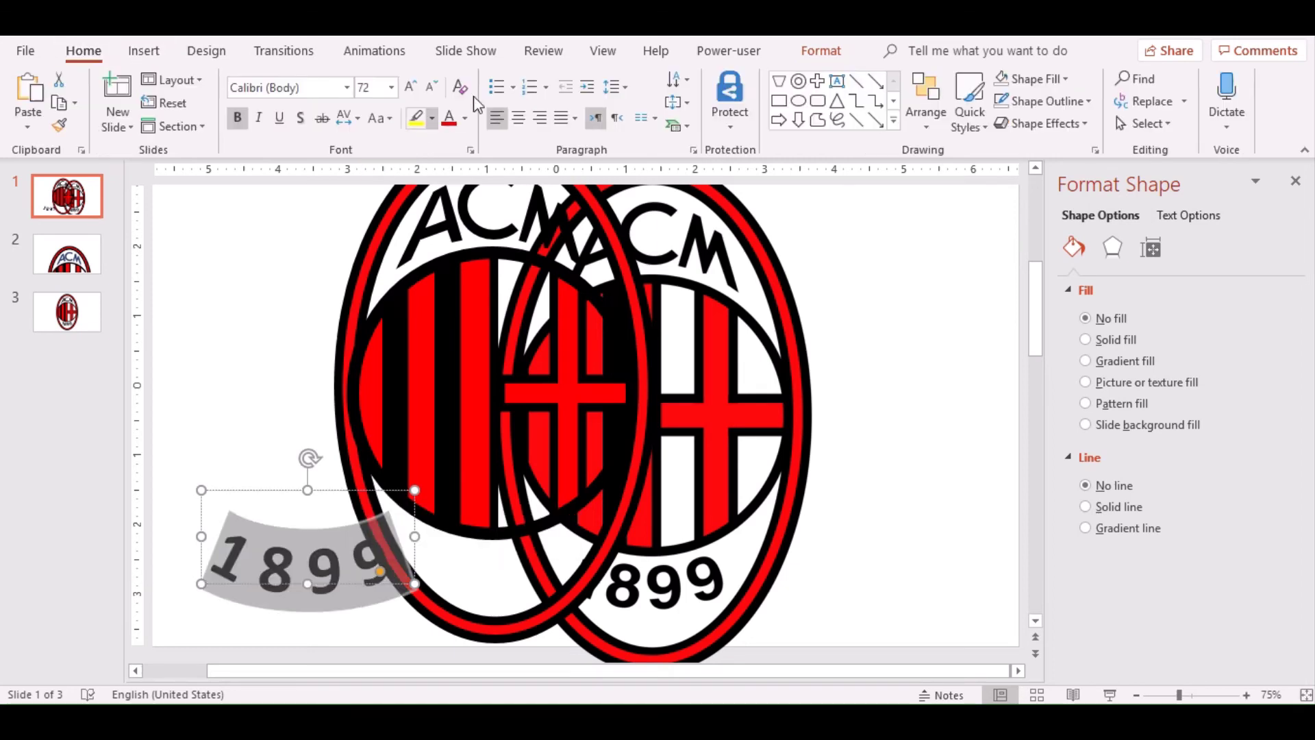
pyautogui.click(344, 89)
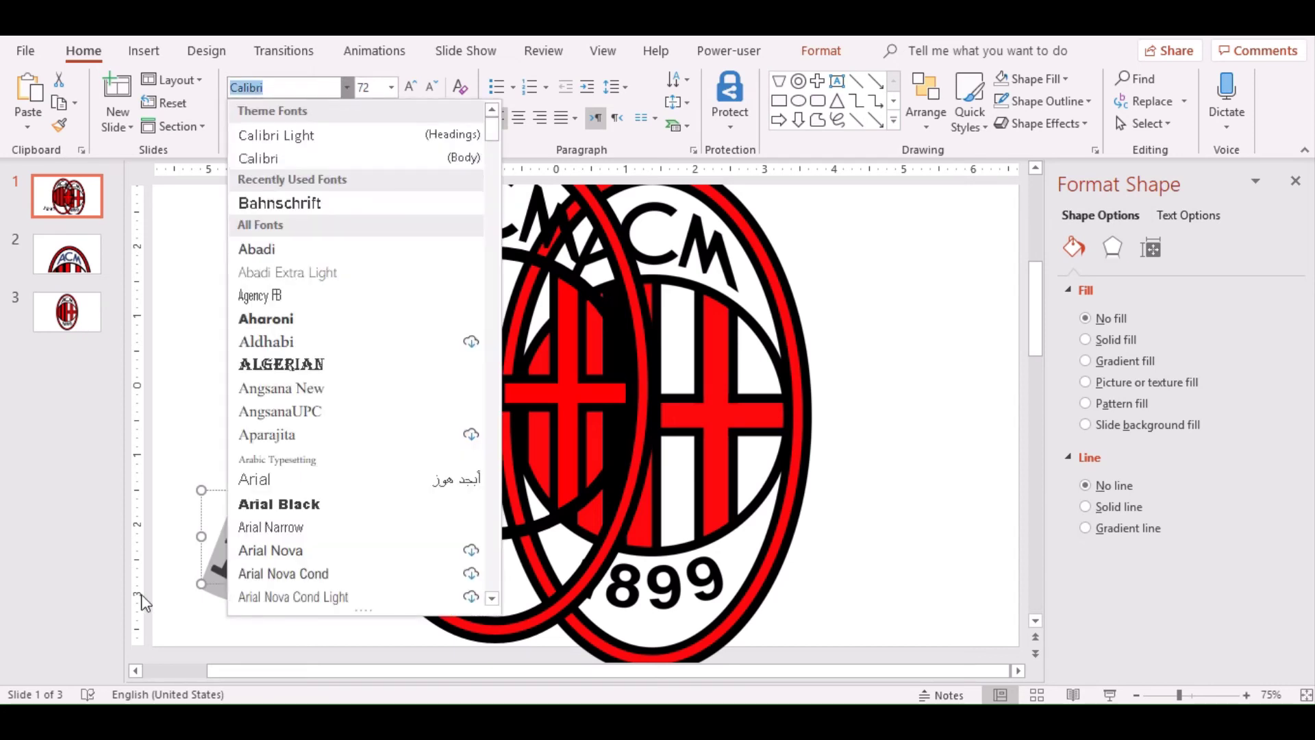
pyautogui.click(219, 509)
pyautogui.moveTo(233, 492); pyautogui.dragTo(832, 482)
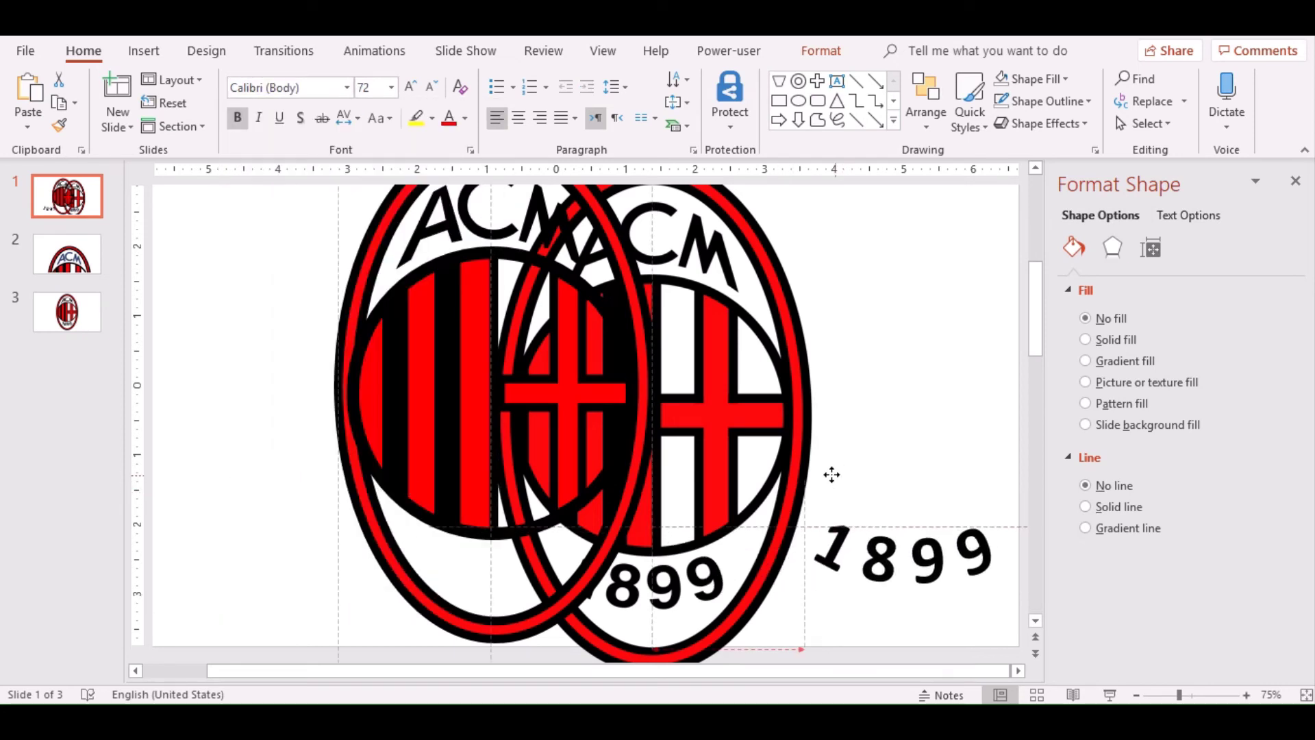
pyautogui.doubleClick(875, 546)
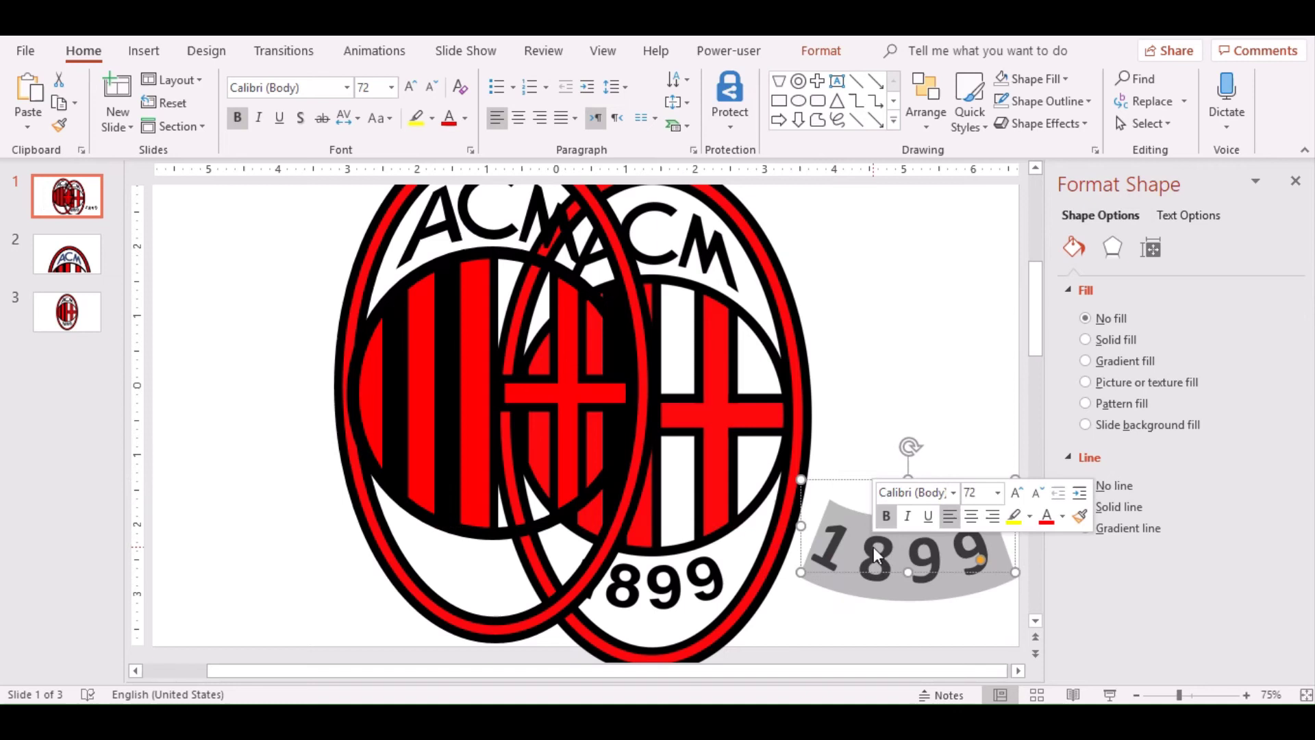
pyautogui.click(1015, 493)
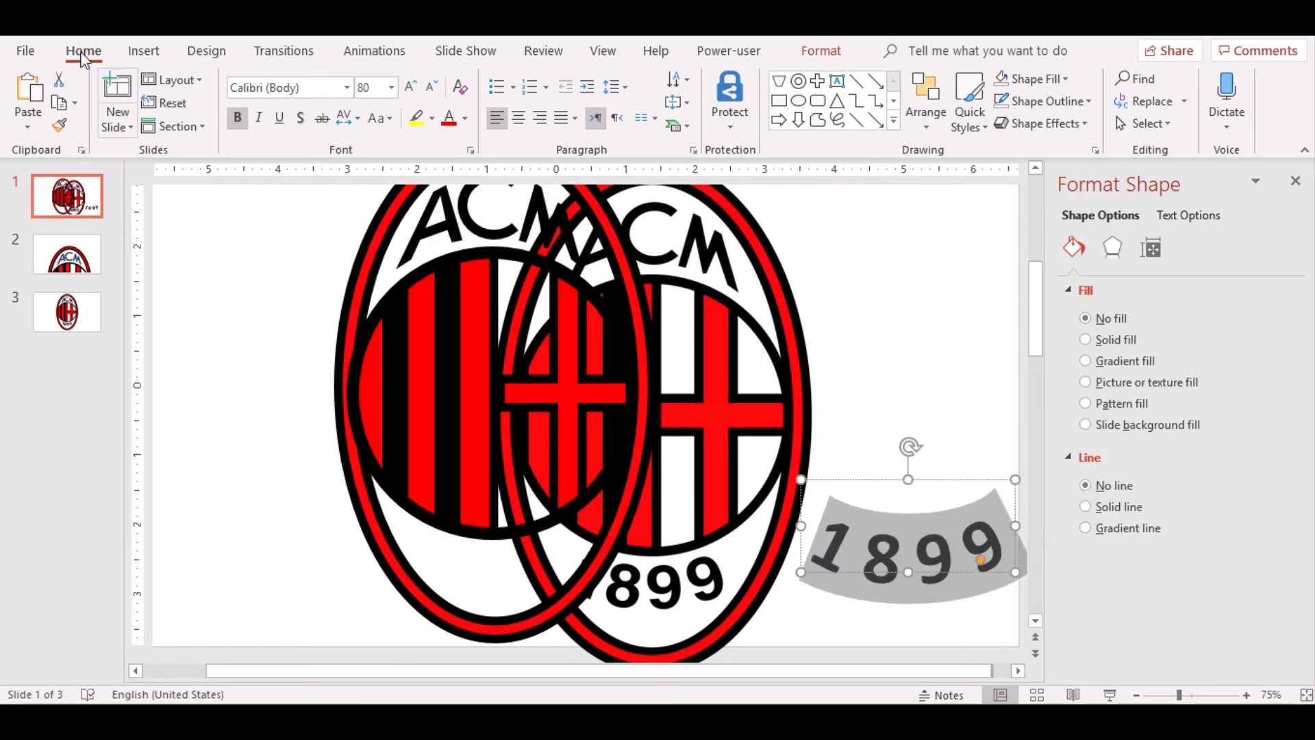
# Preview fonts such as AngsanaUPC, Aparajita and Arial variants on 1899, then apply Arial.
pyautogui.click(347, 88)
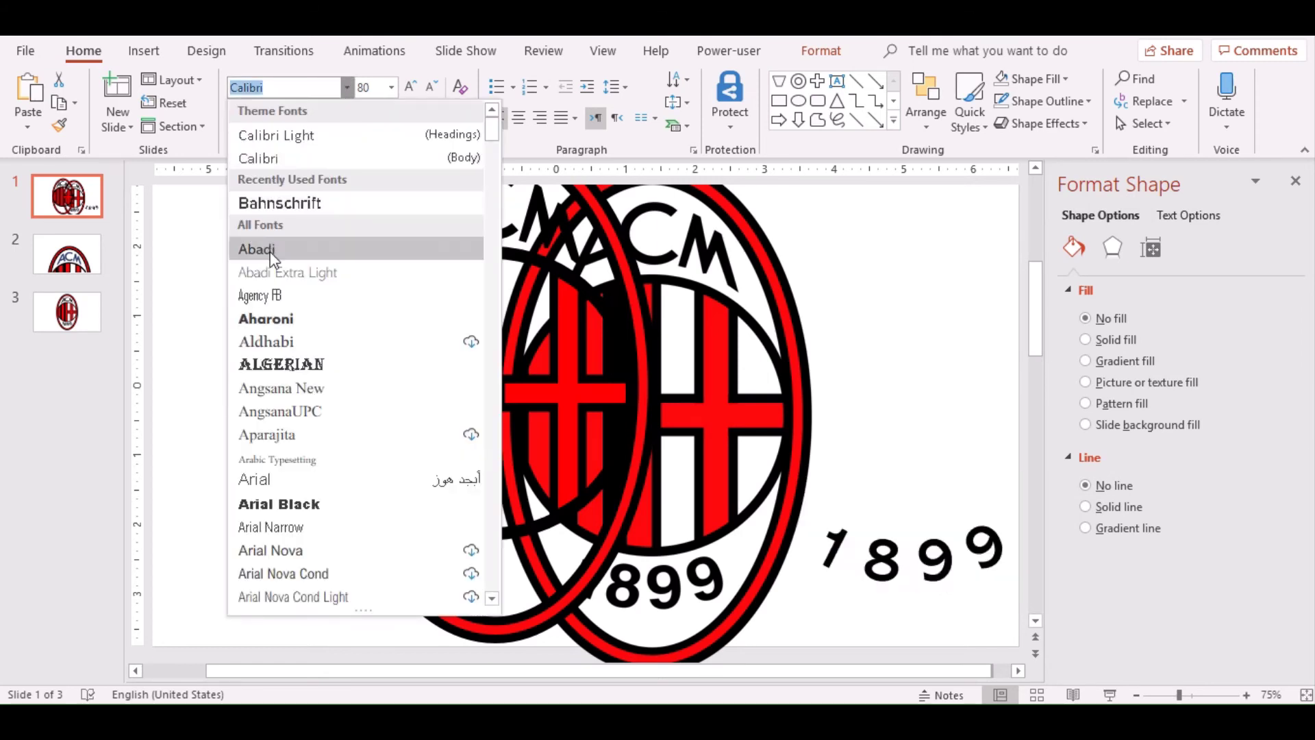
pyautogui.press('Down')
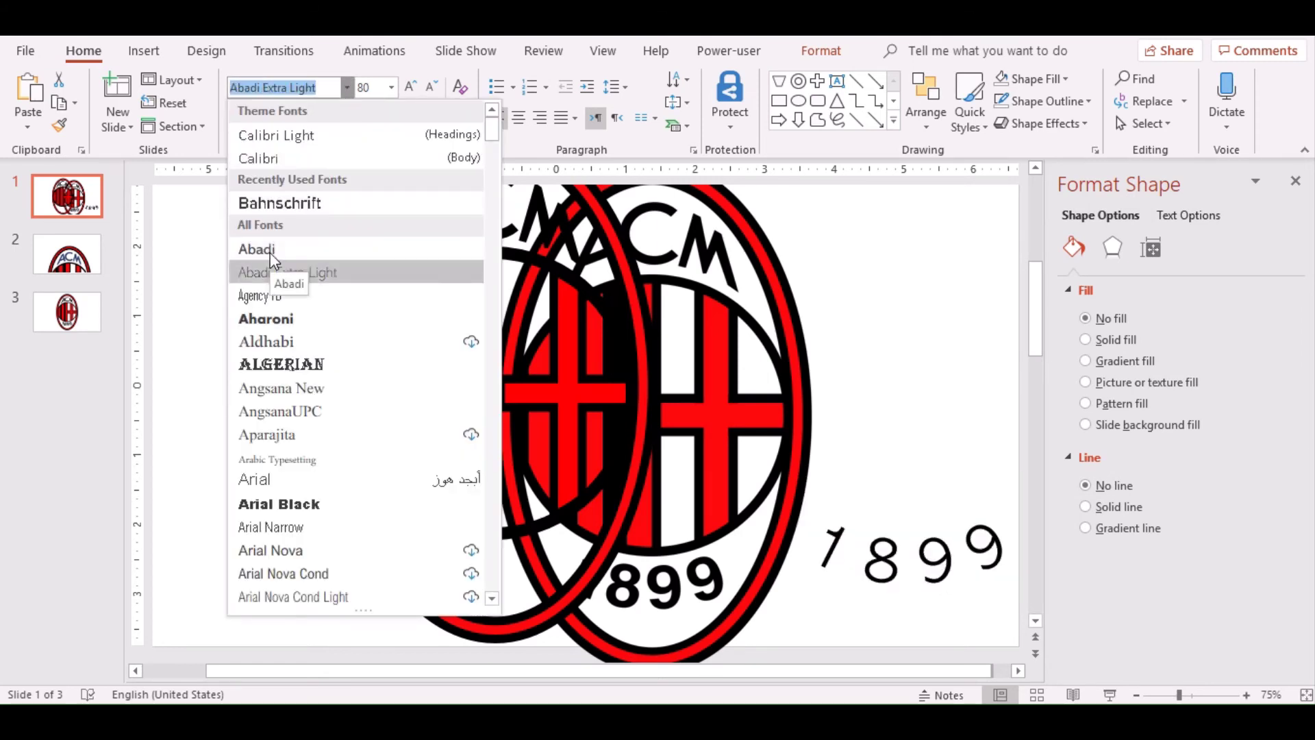
pyautogui.press('Down')
pyautogui.press('Down')
pyautogui.press('Down')
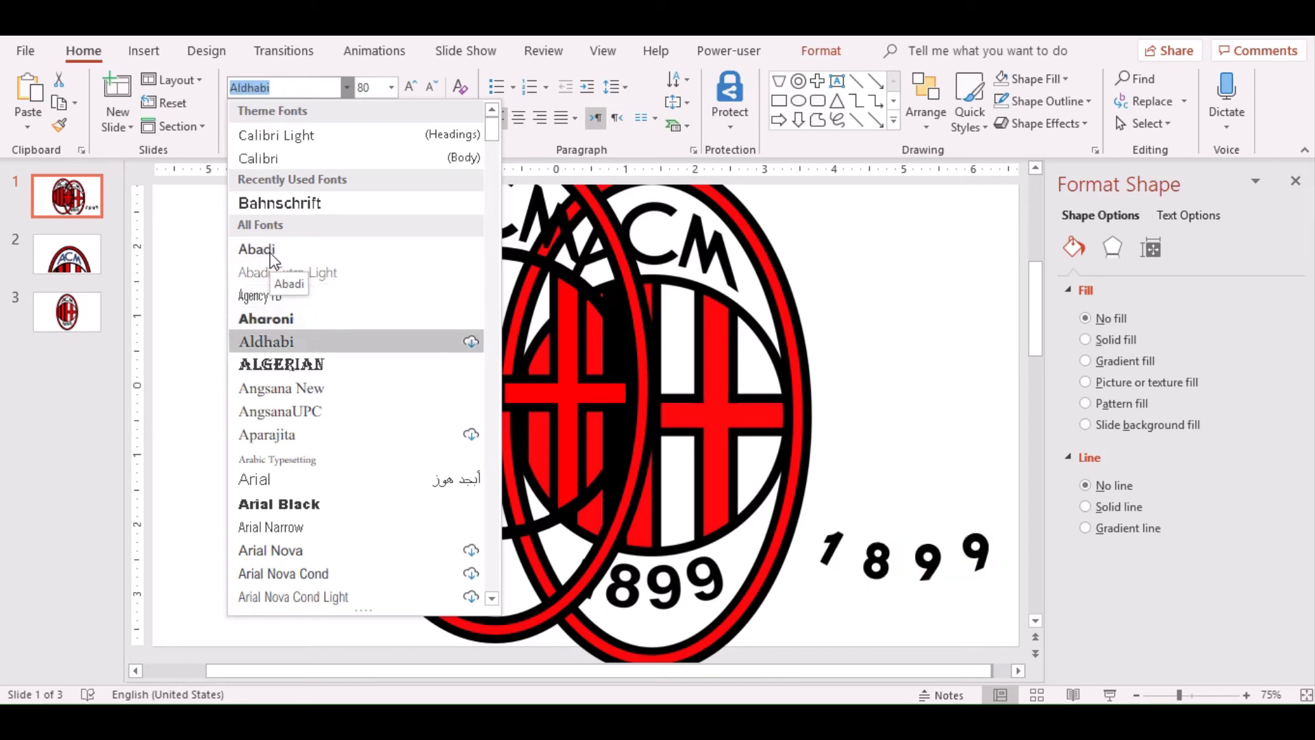
pyautogui.press('Down')
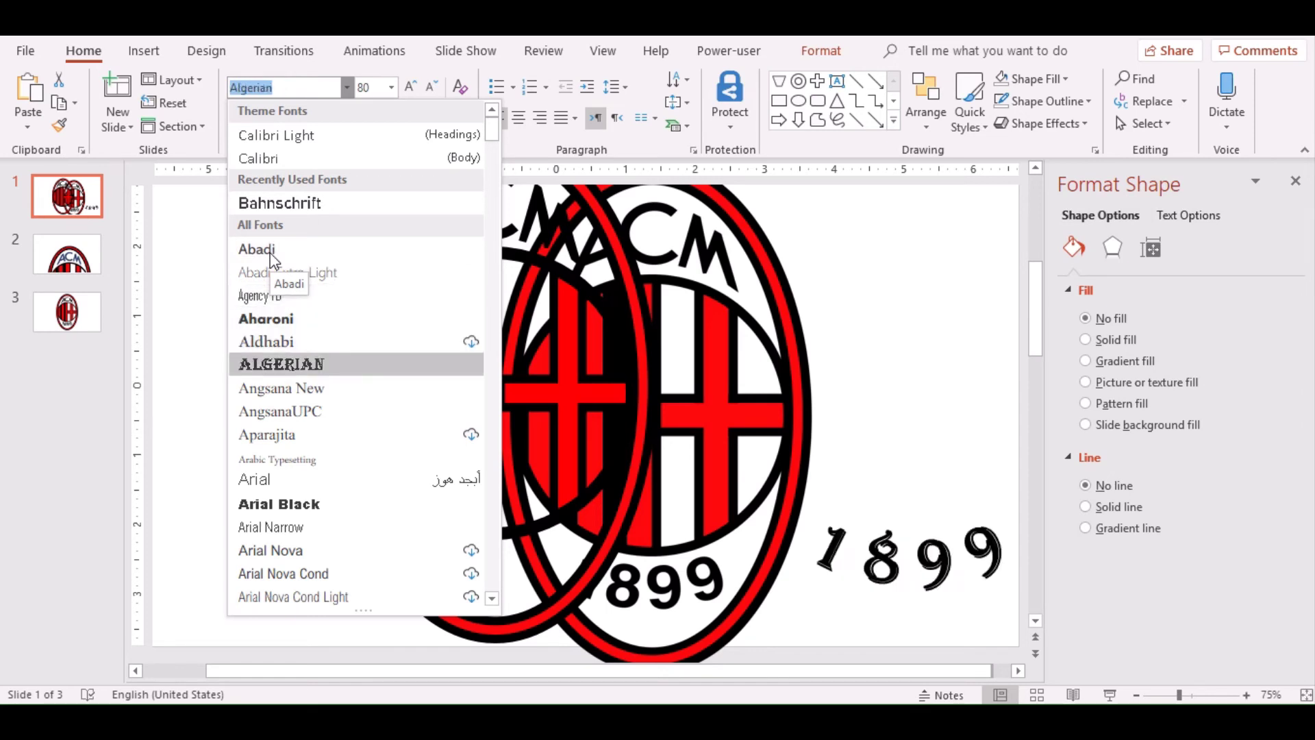
pyautogui.press('Down')
pyautogui.press('Down')
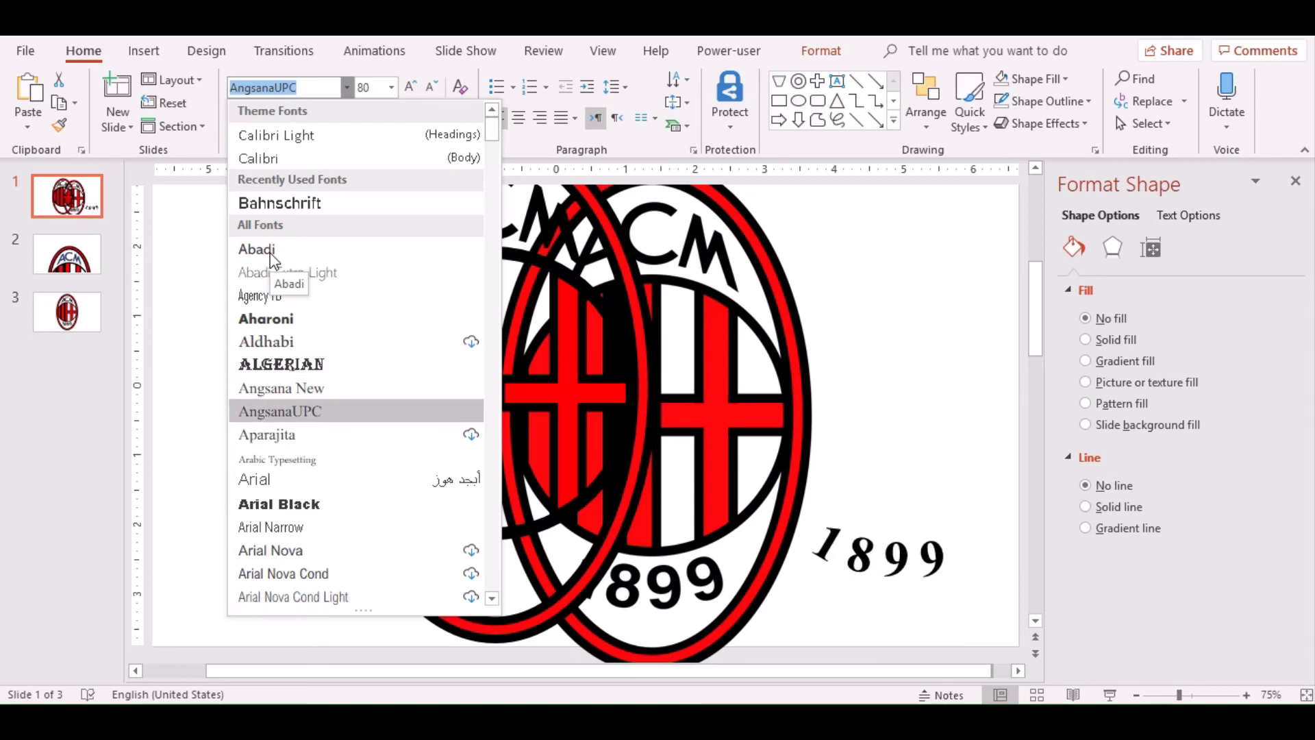
pyautogui.press('Down')
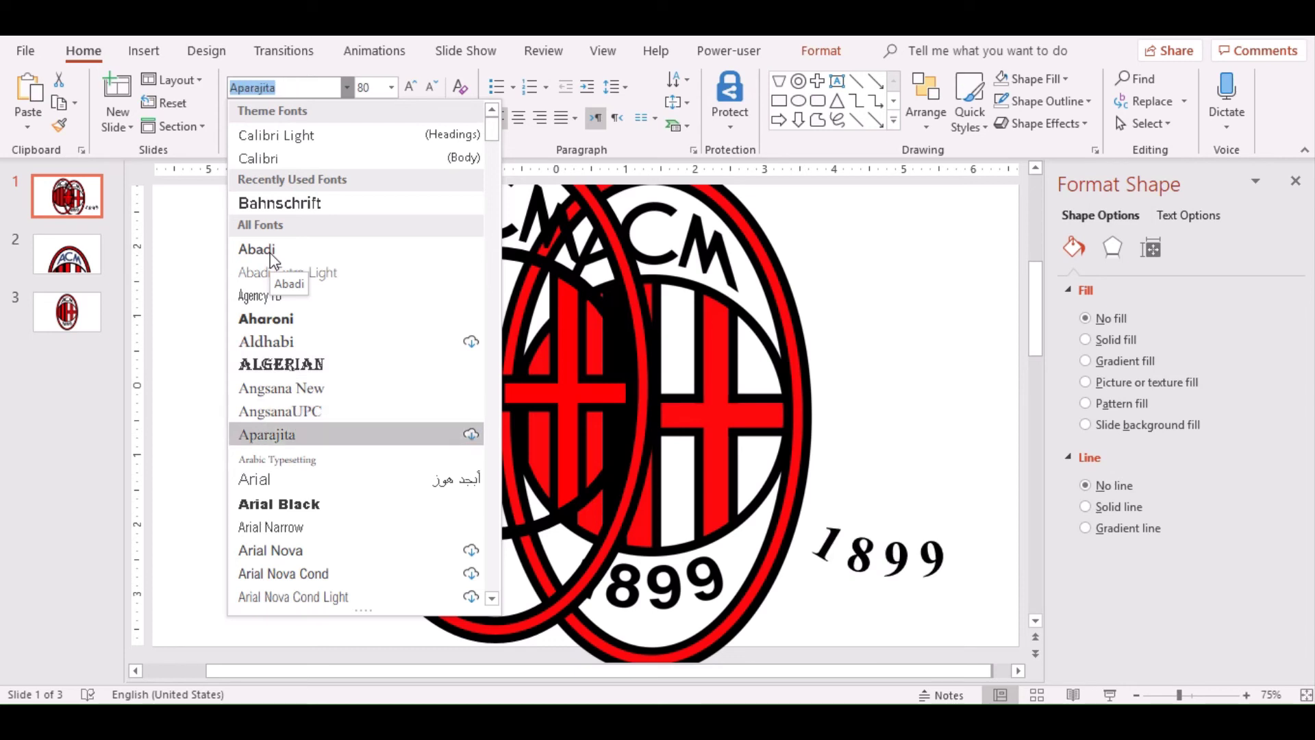
pyautogui.press('Down')
pyautogui.press('Down')
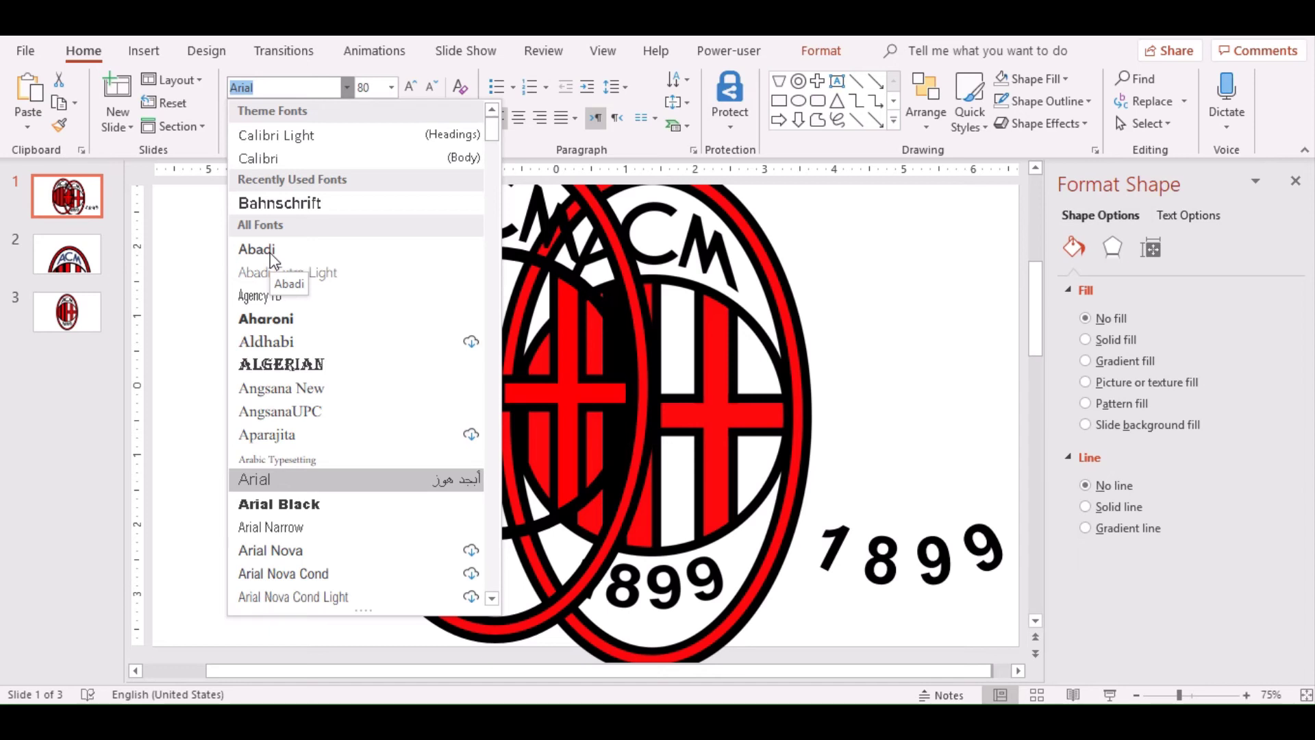
pyautogui.press('Down')
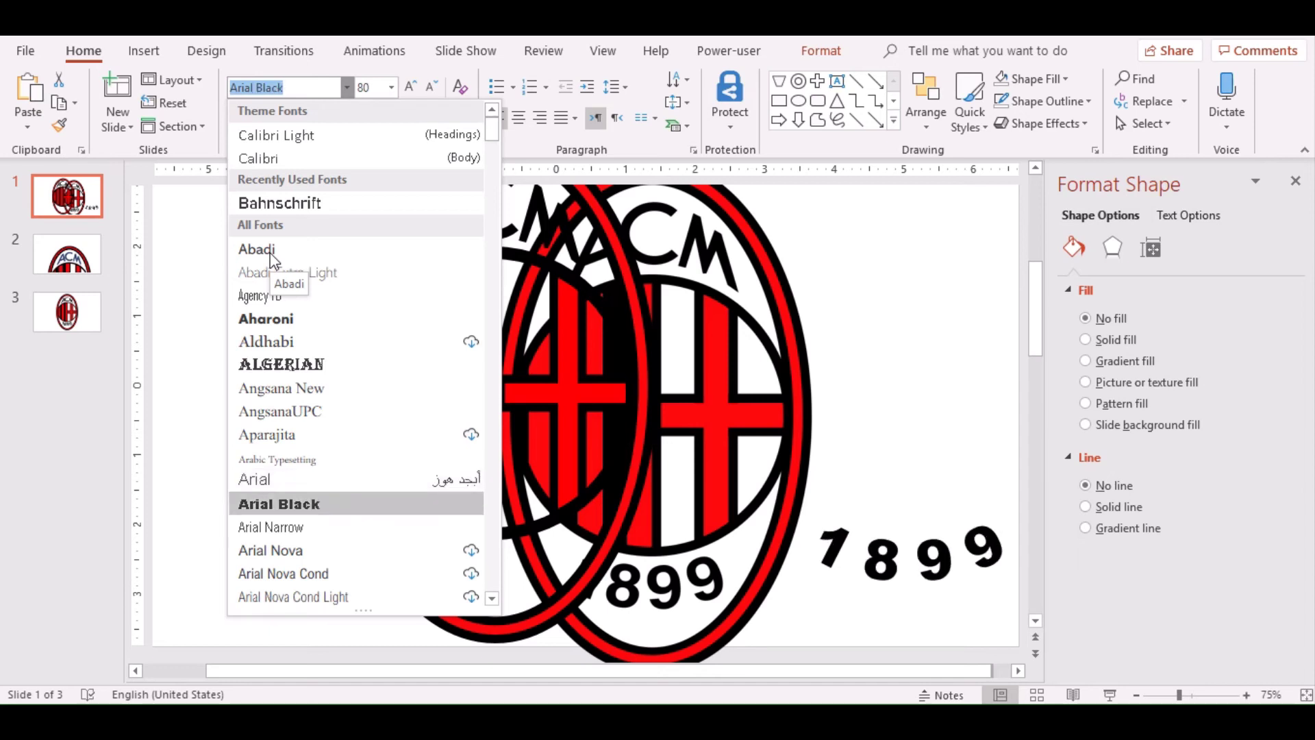
pyautogui.press('Down')
pyautogui.press('Down')
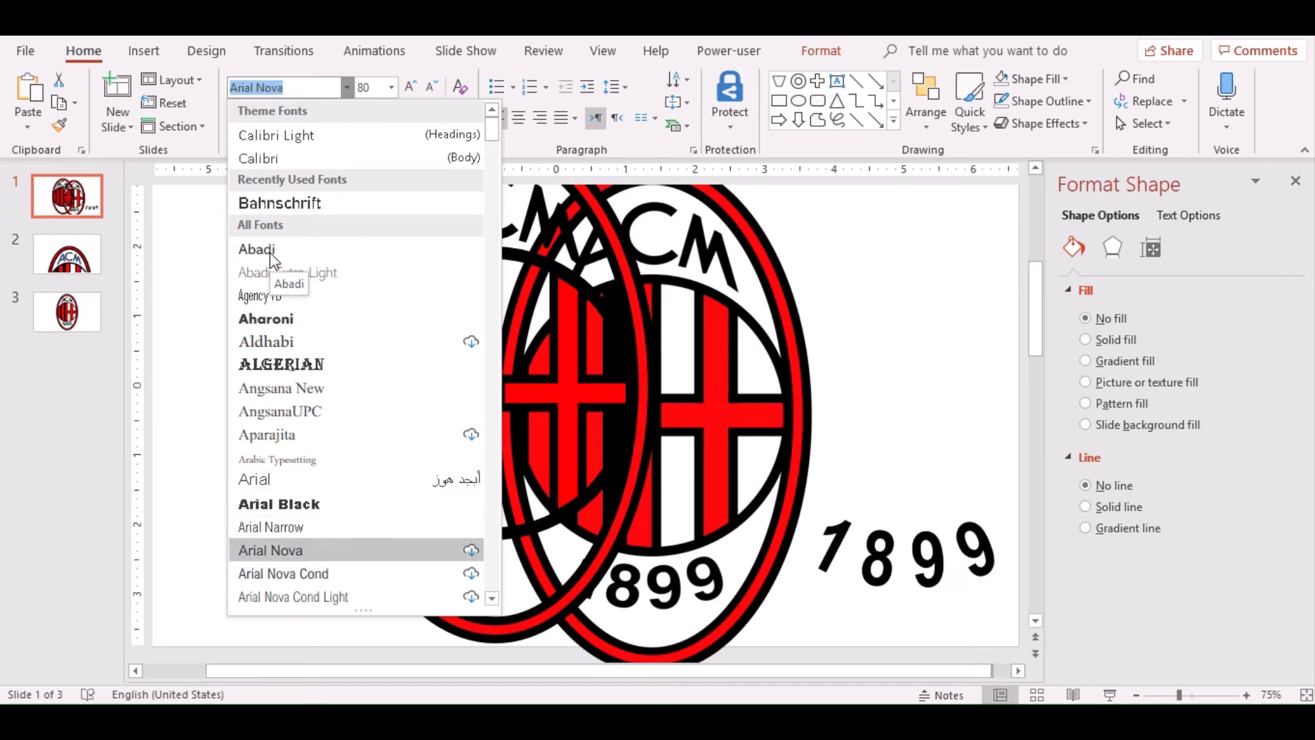
pyautogui.press('Up')
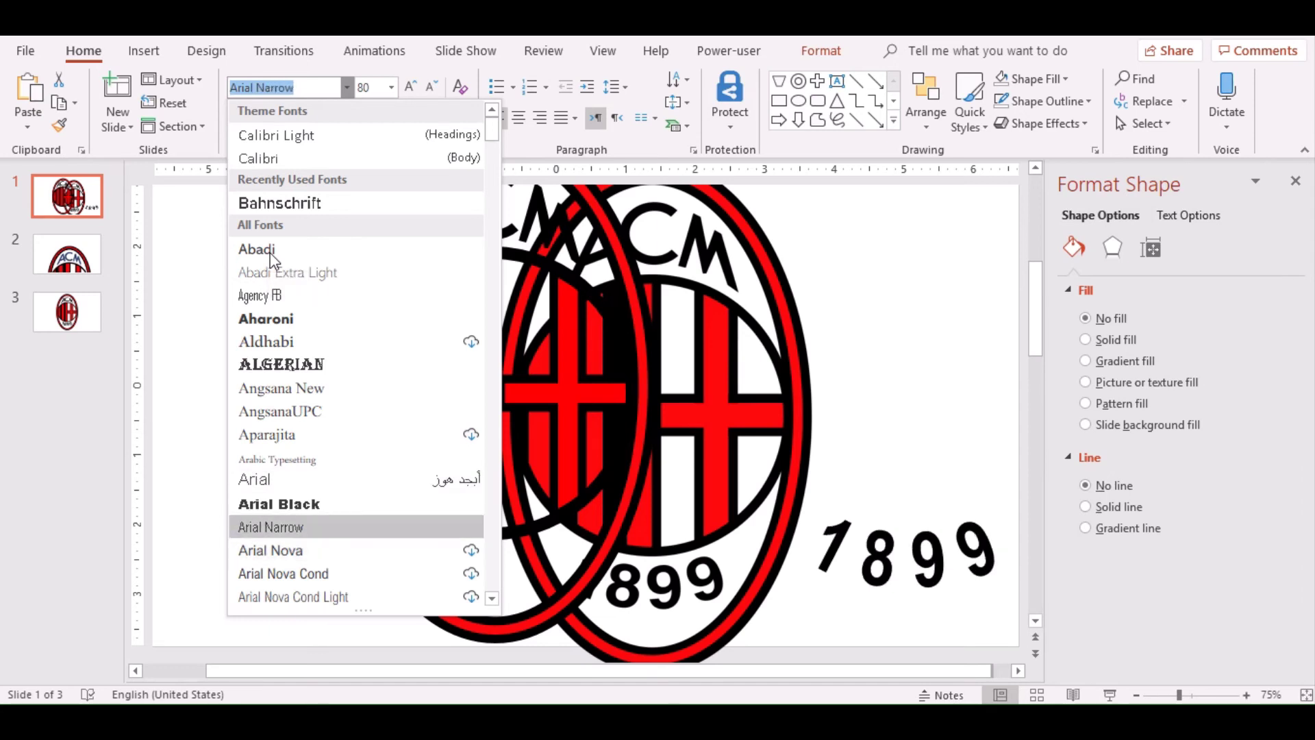
pyautogui.press('Up')
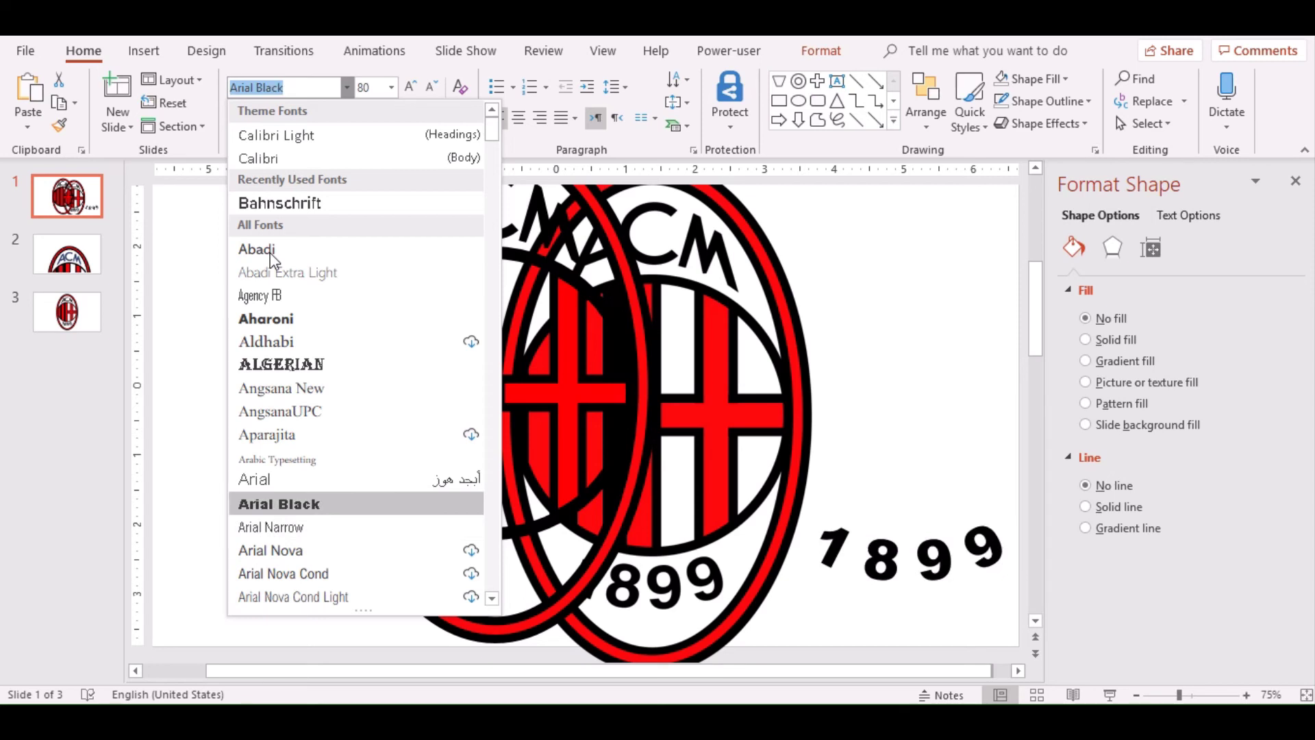
pyautogui.press('Up')
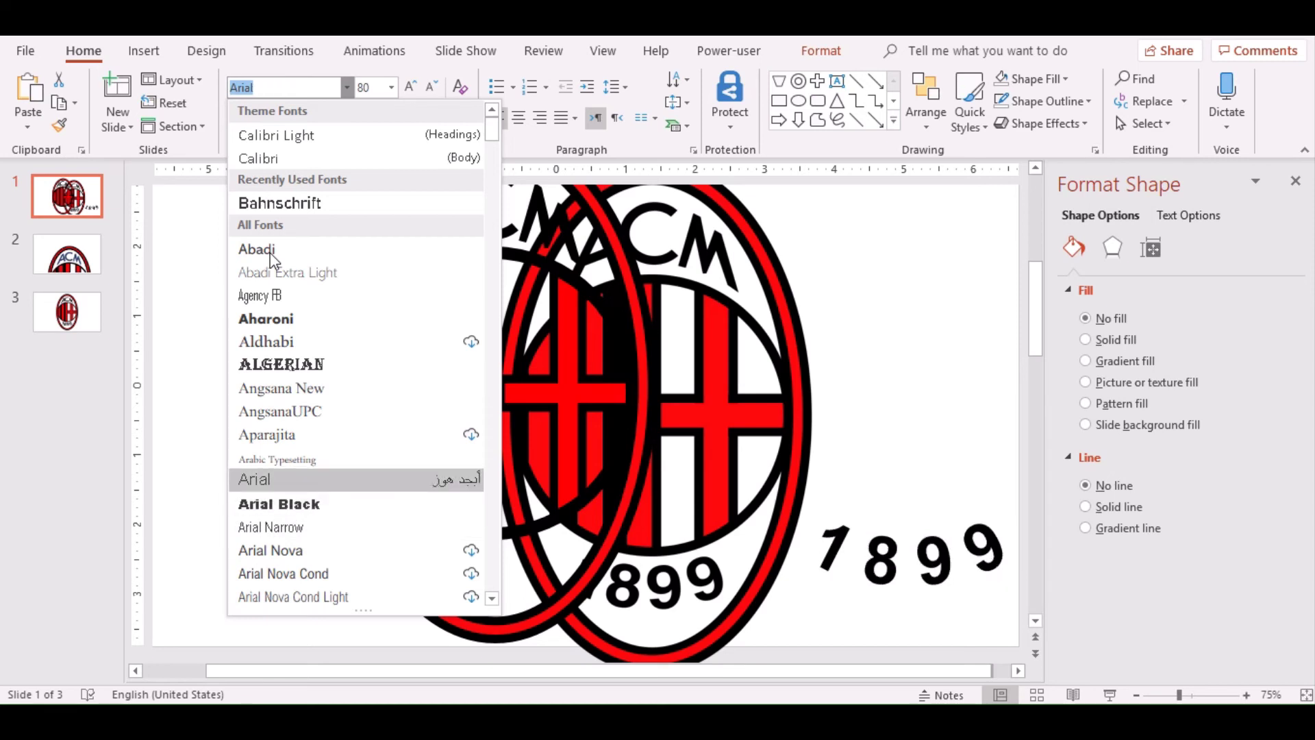
pyautogui.press('Return')
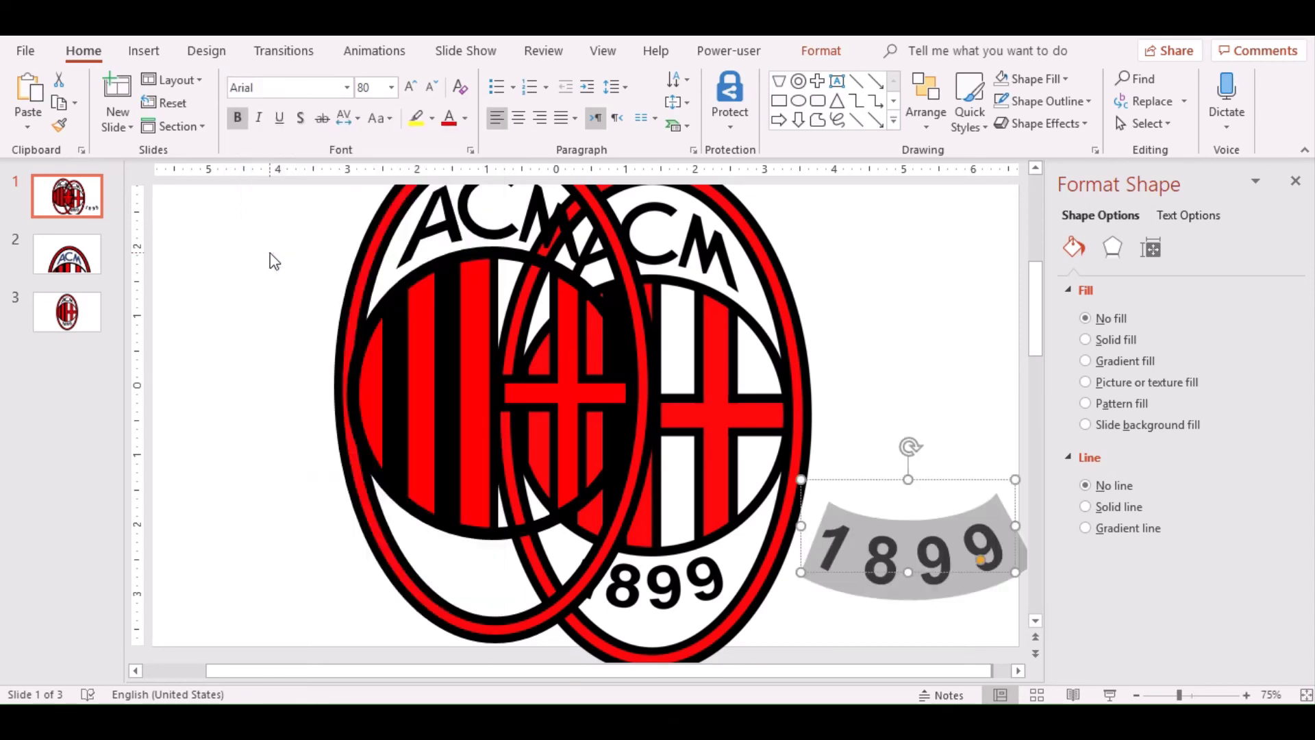
# Delete the spaces between the digits so the text reads 1899 again.
pyautogui.click(978, 551)
pyautogui.press('BackSpace')
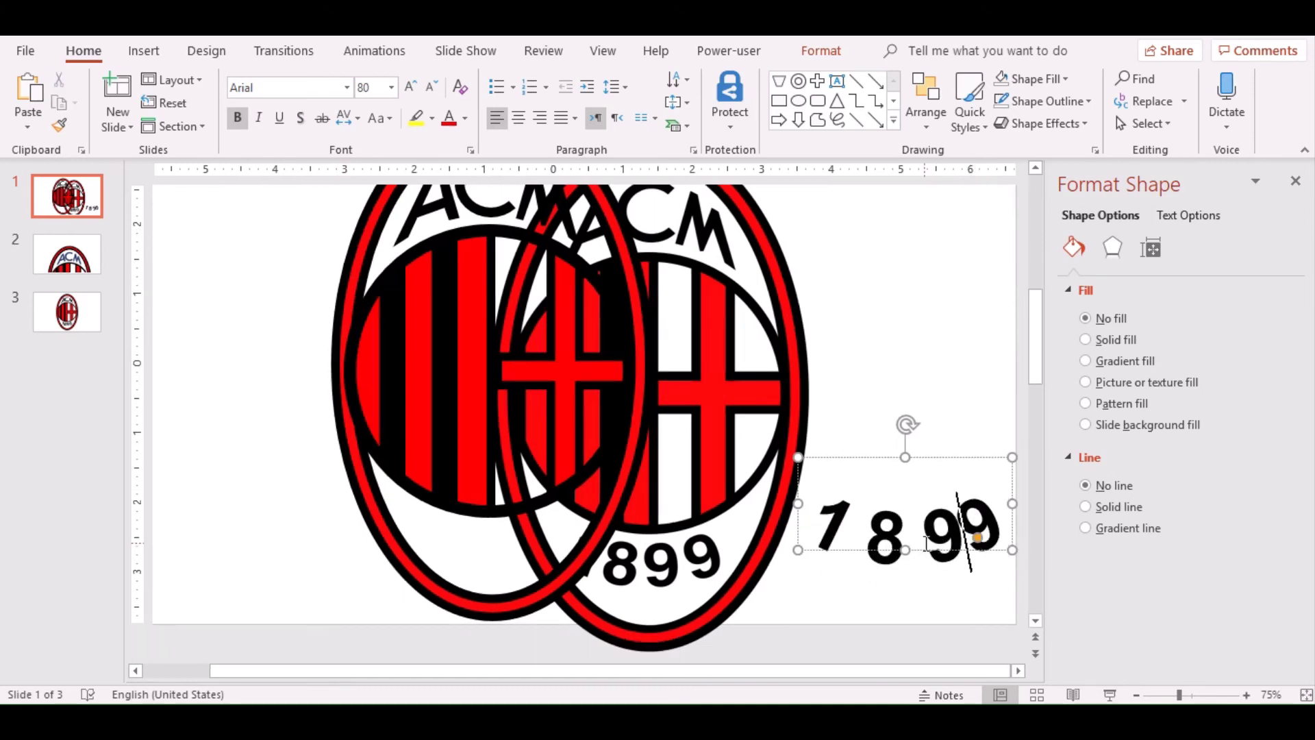
pyautogui.click(926, 544)
pyautogui.press('BackSpace')
pyautogui.click(884, 513)
pyautogui.press('BackSpace')
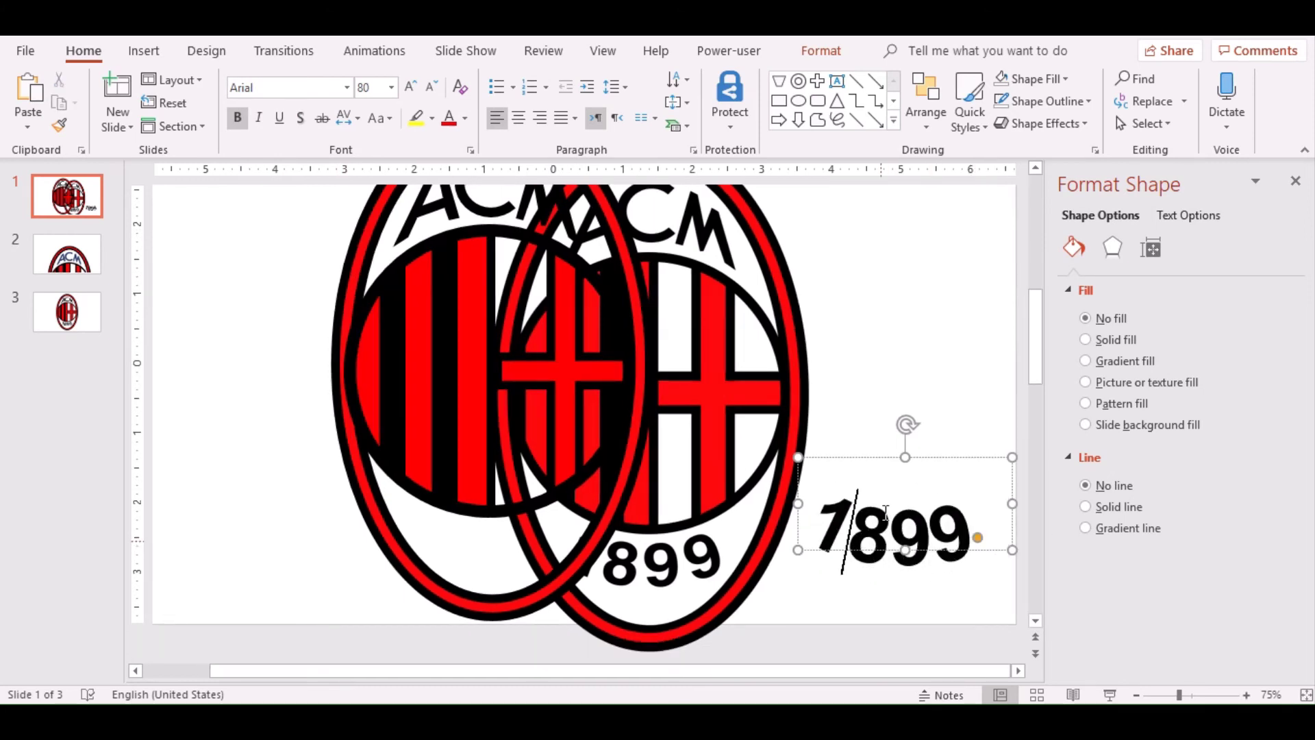
# Place 1899 in the recreated crest's lower band at 60 pt, tilted, and shift the original crest right.
pyautogui.moveTo(867, 457)
pyautogui.mouseDown()
pyautogui.moveTo(513, 503)
pyautogui.moveTo(488, 476)
pyautogui.mouseUp()
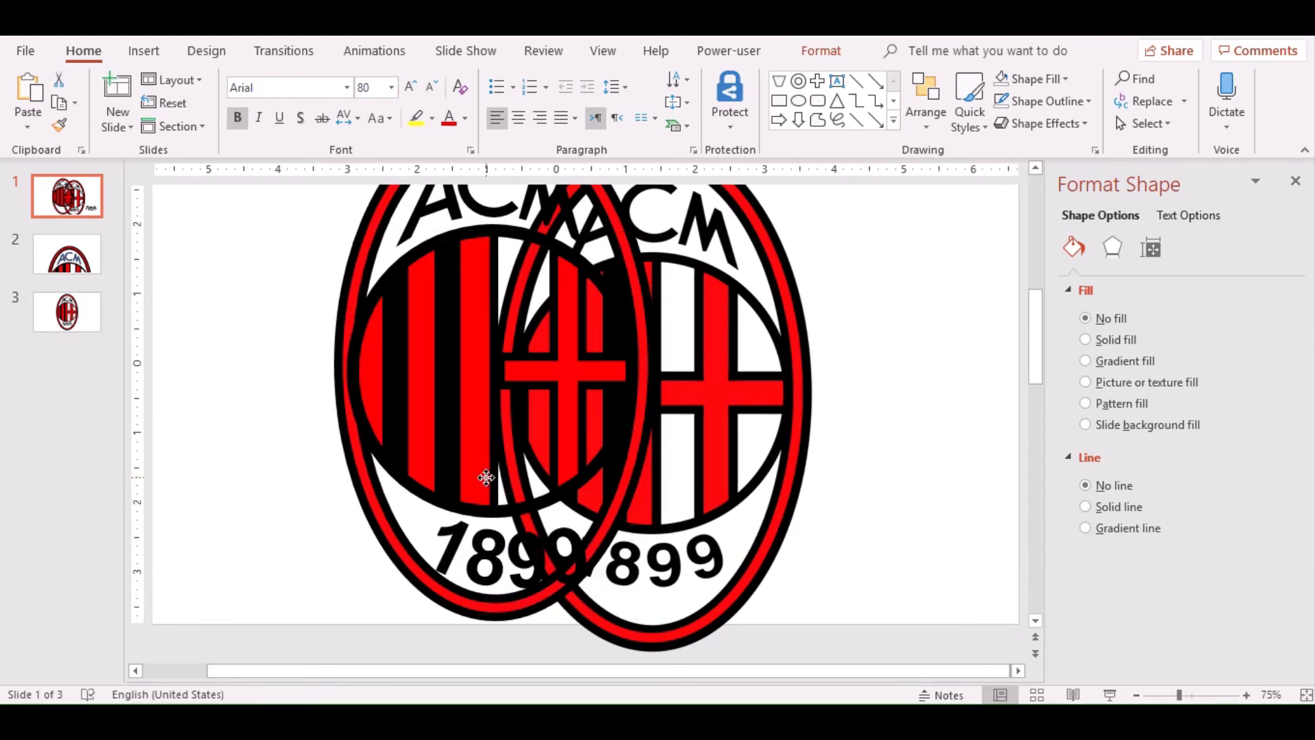
pyautogui.click(430, 88)
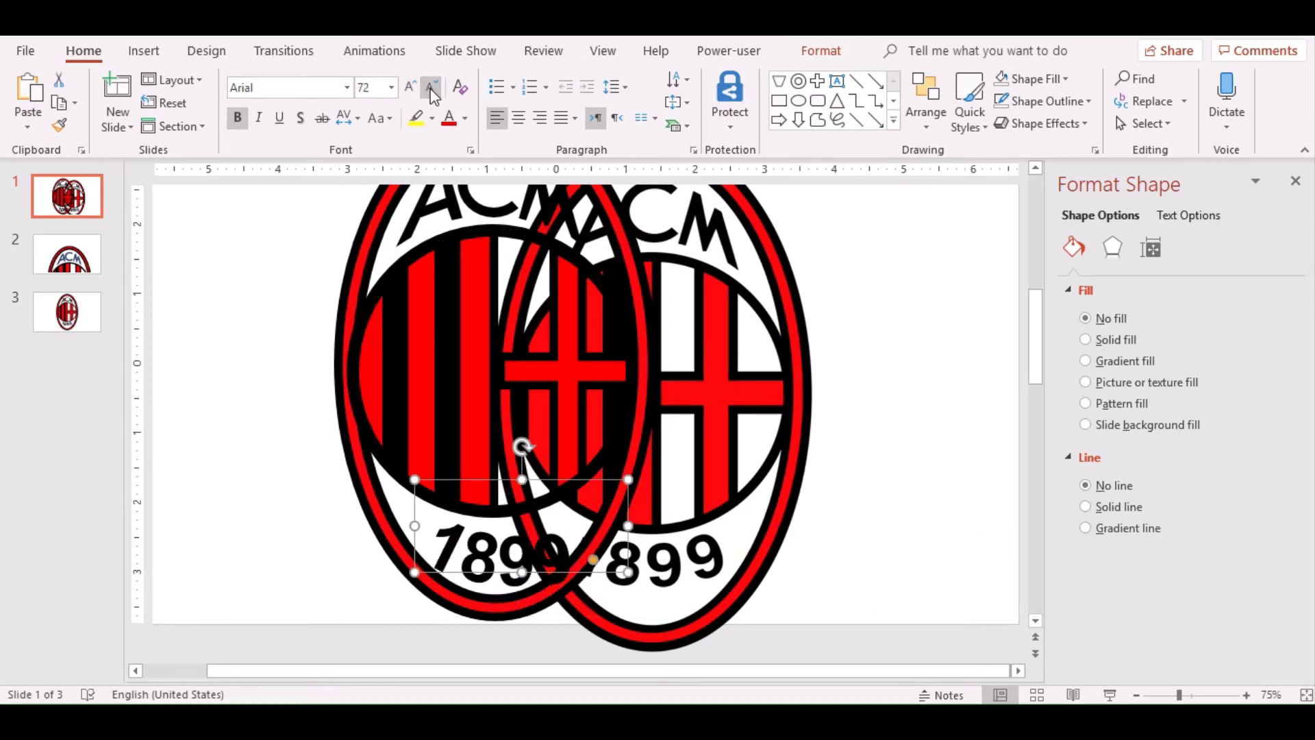
pyautogui.click(430, 88)
pyautogui.click(430, 87)
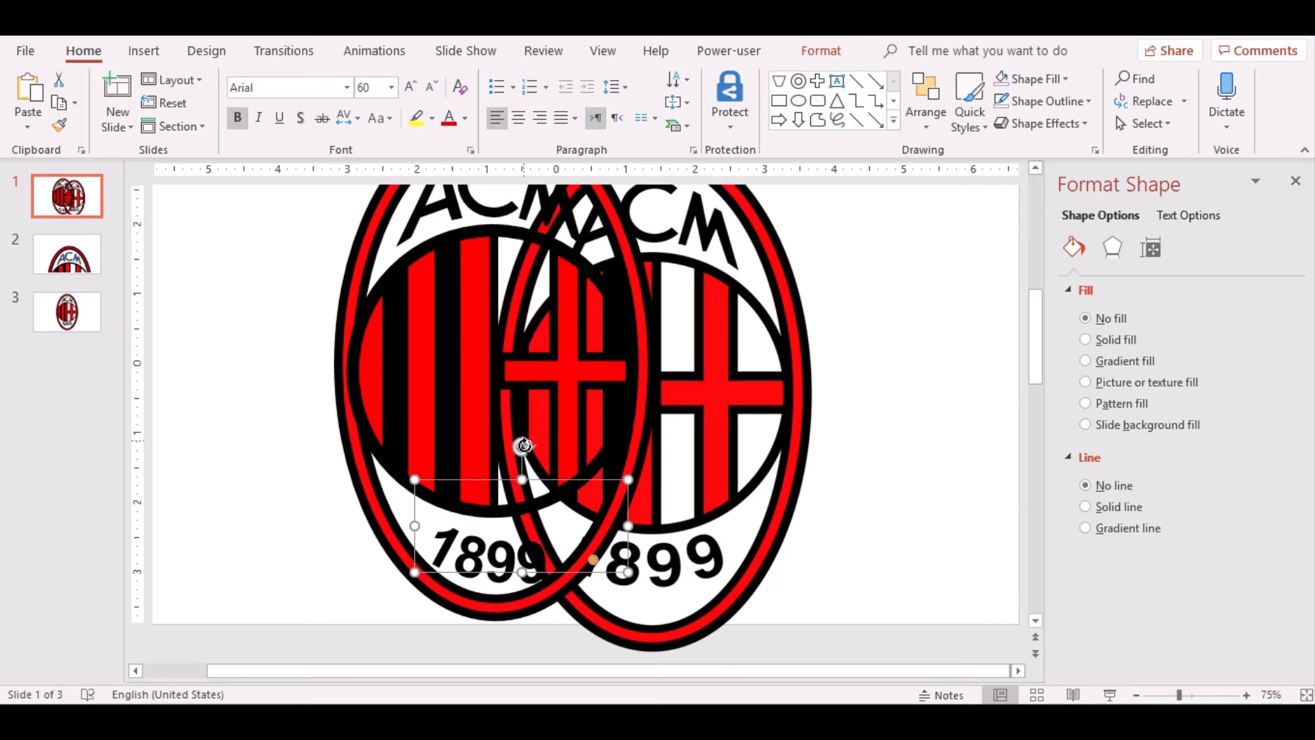
pyautogui.moveTo(523, 446)
pyautogui.mouseDown()
pyautogui.moveTo(504, 448)
pyautogui.moveTo(540, 469)
pyautogui.mouseUp()
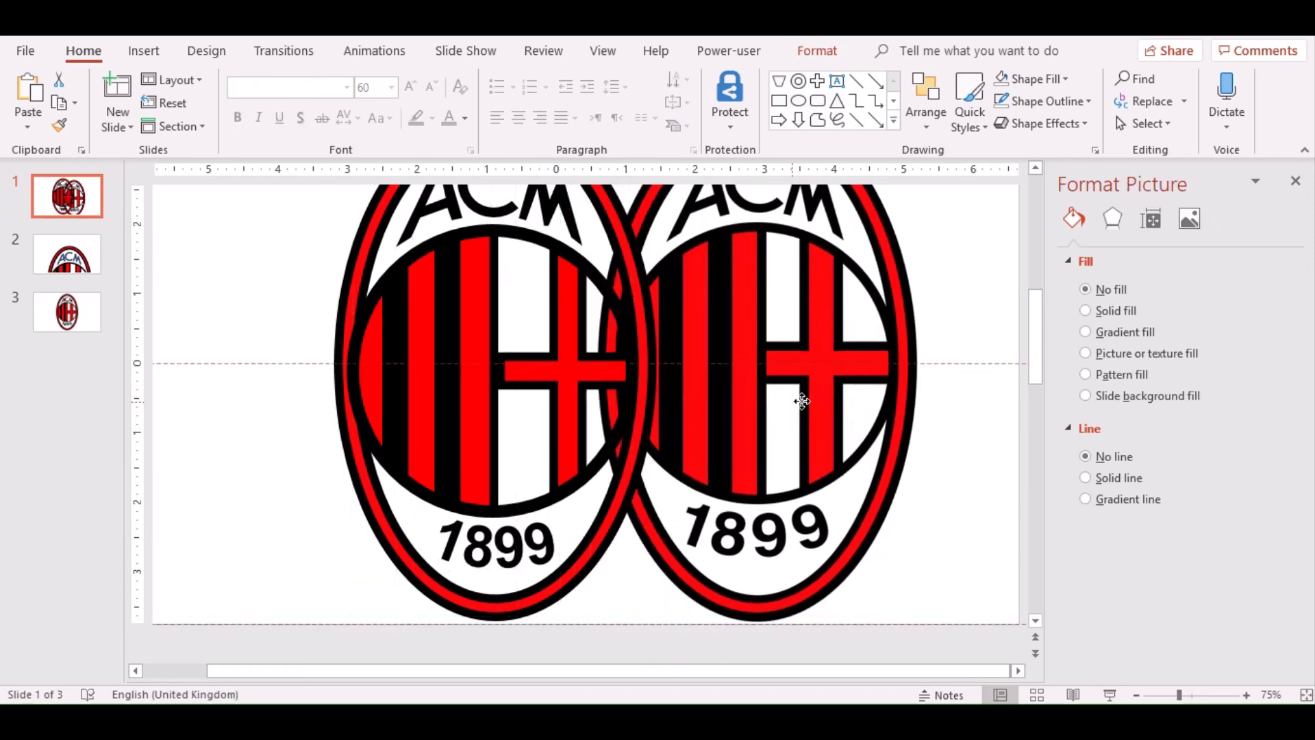
pyautogui.moveTo(685, 430); pyautogui.dragTo(801, 402)
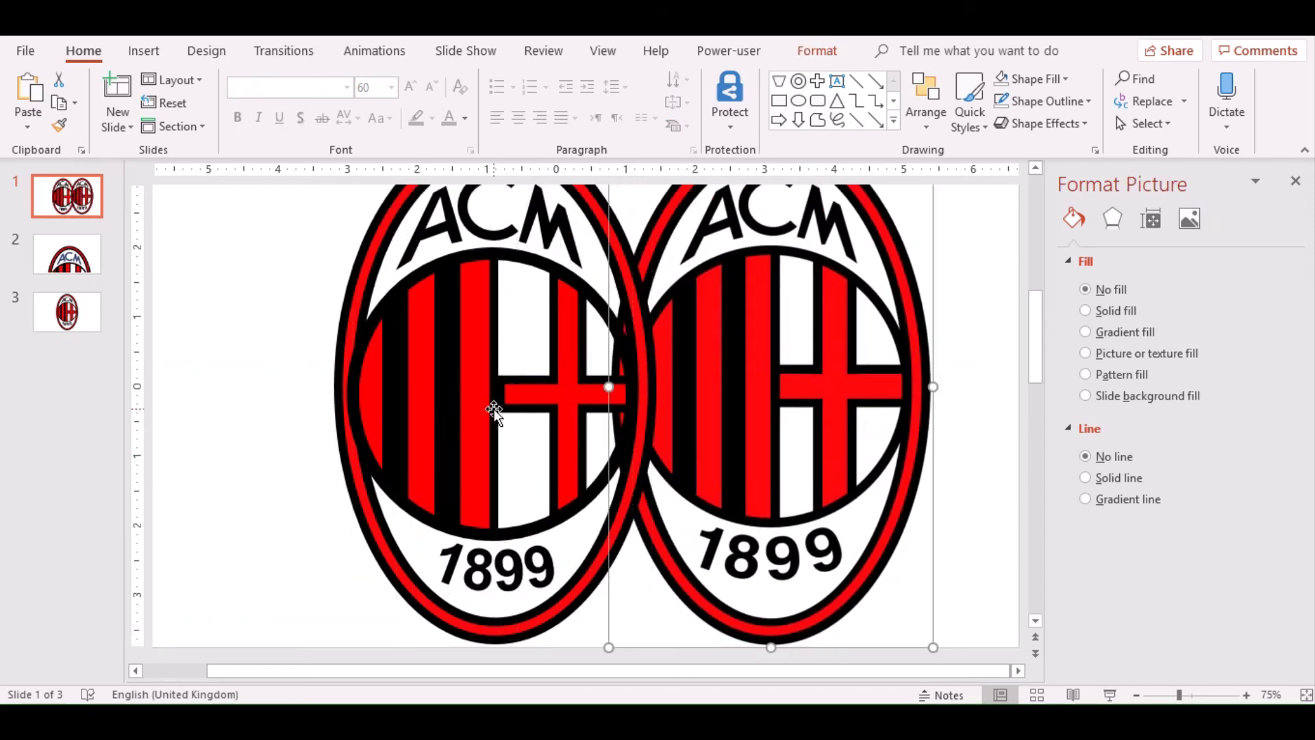
pyautogui.hotkey('ctrl', 'a')
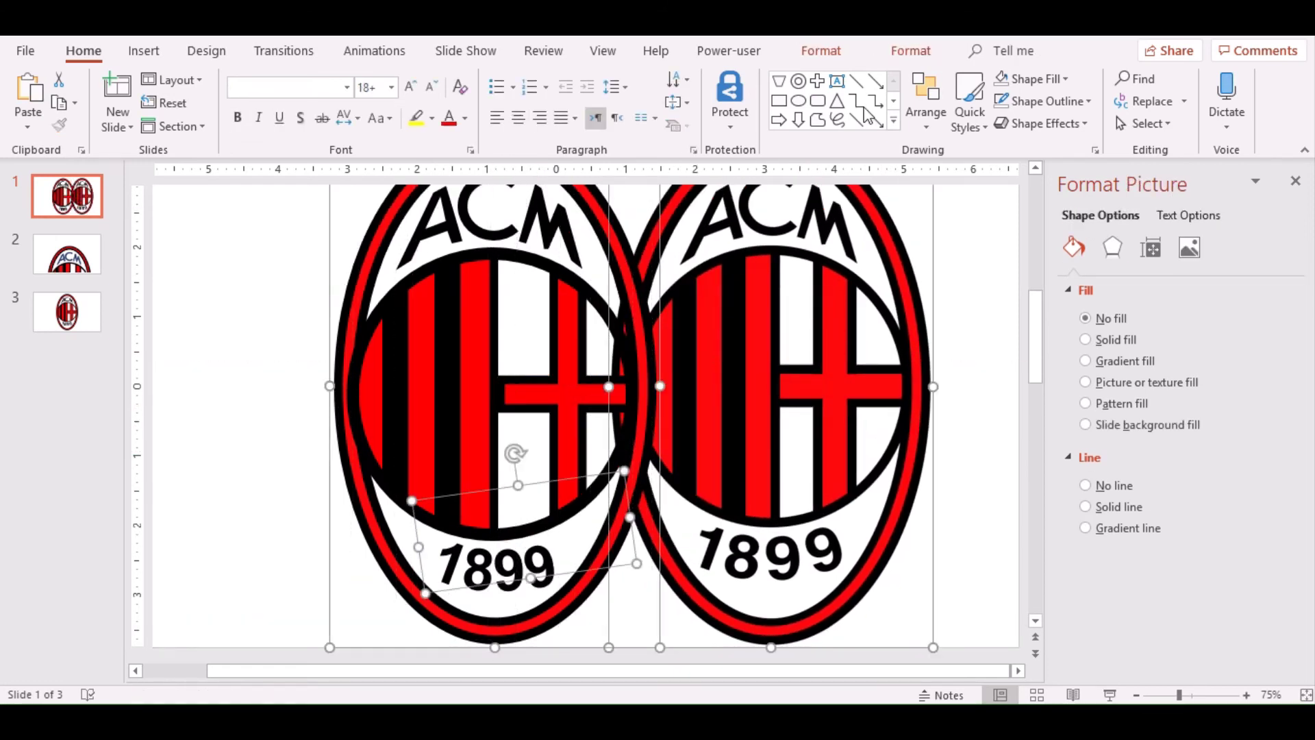
pyautogui.click(910, 54)
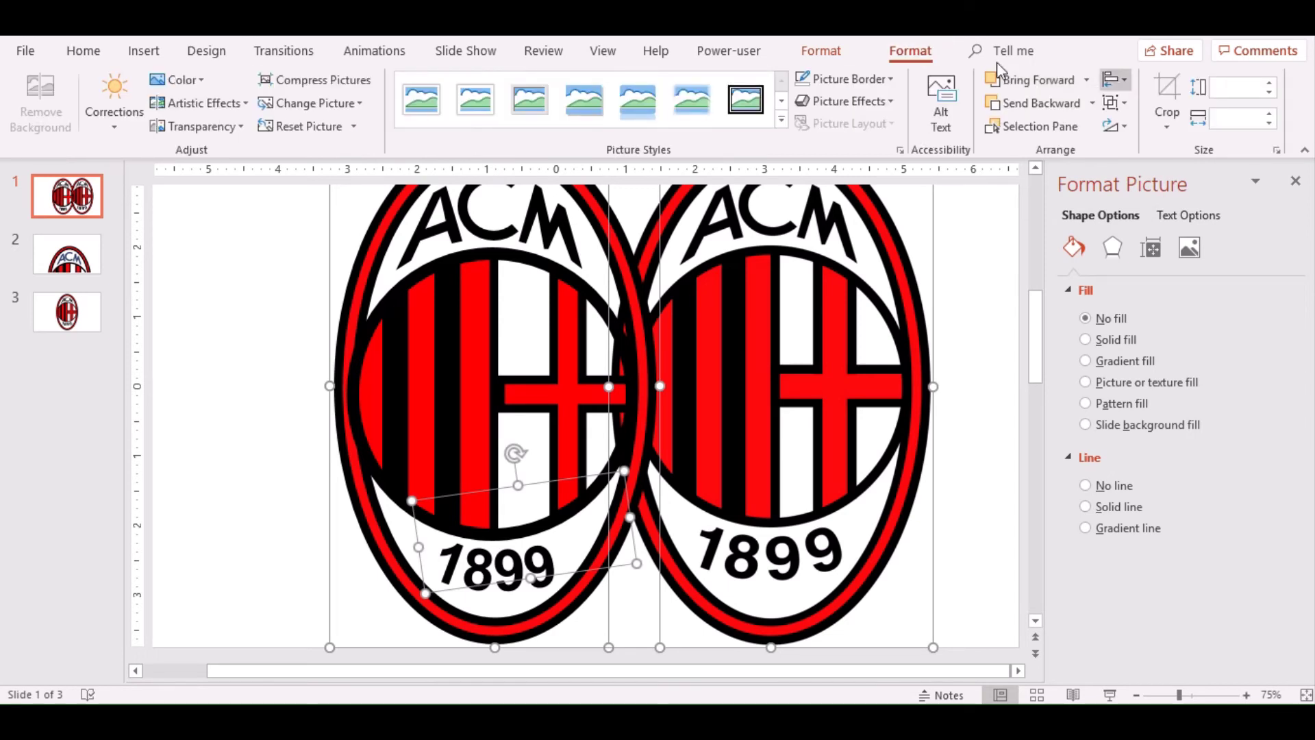
# Group both crests with the 1899 text, then undo that grouping.
pyautogui.click(825, 53)
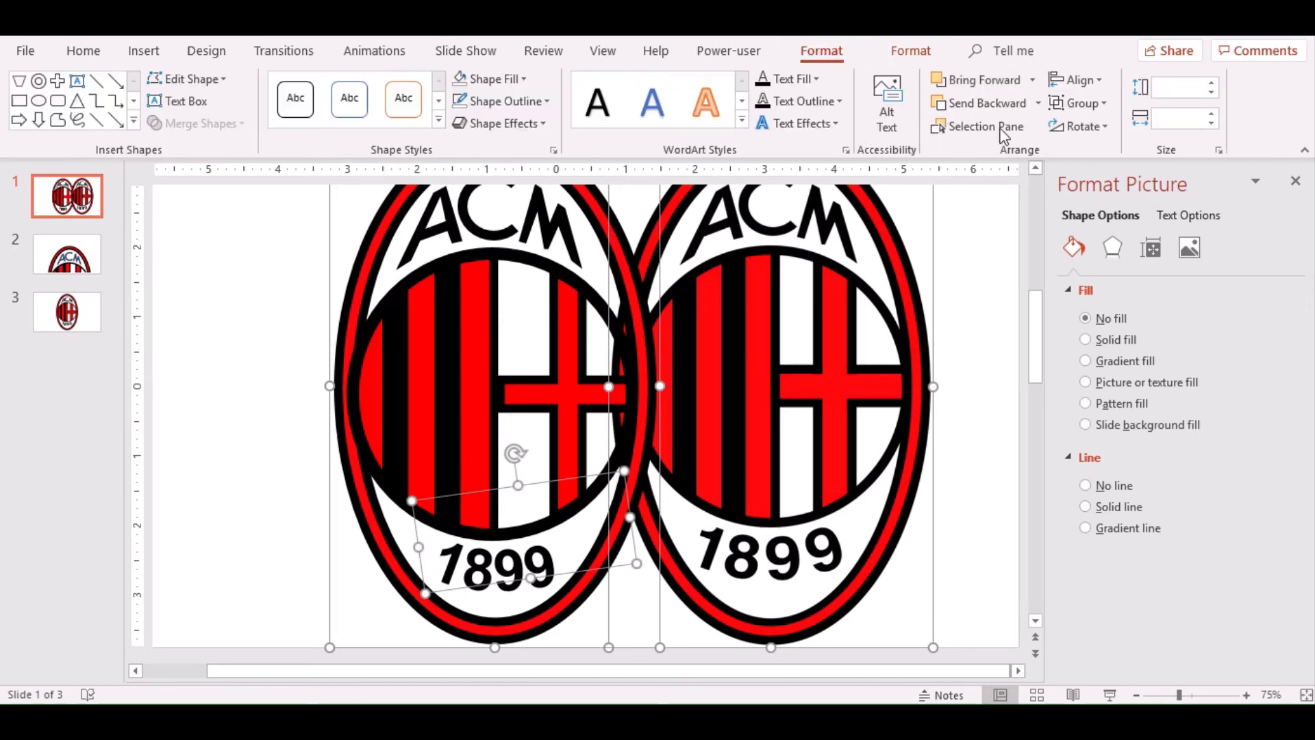
pyautogui.click(1073, 103)
pyautogui.click(1076, 124)
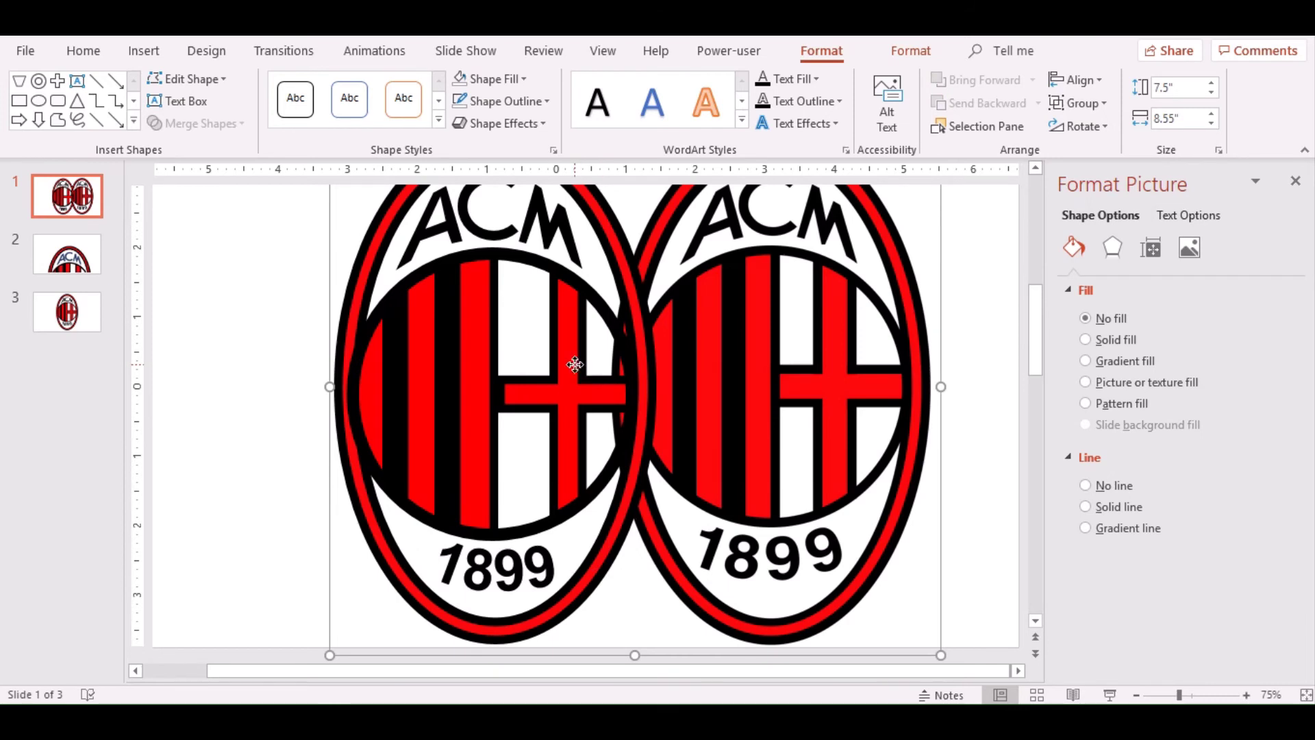
pyautogui.moveTo(584, 368); pyautogui.dragTo(540, 375)
pyautogui.click(742, 356)
pyautogui.press('Escape')
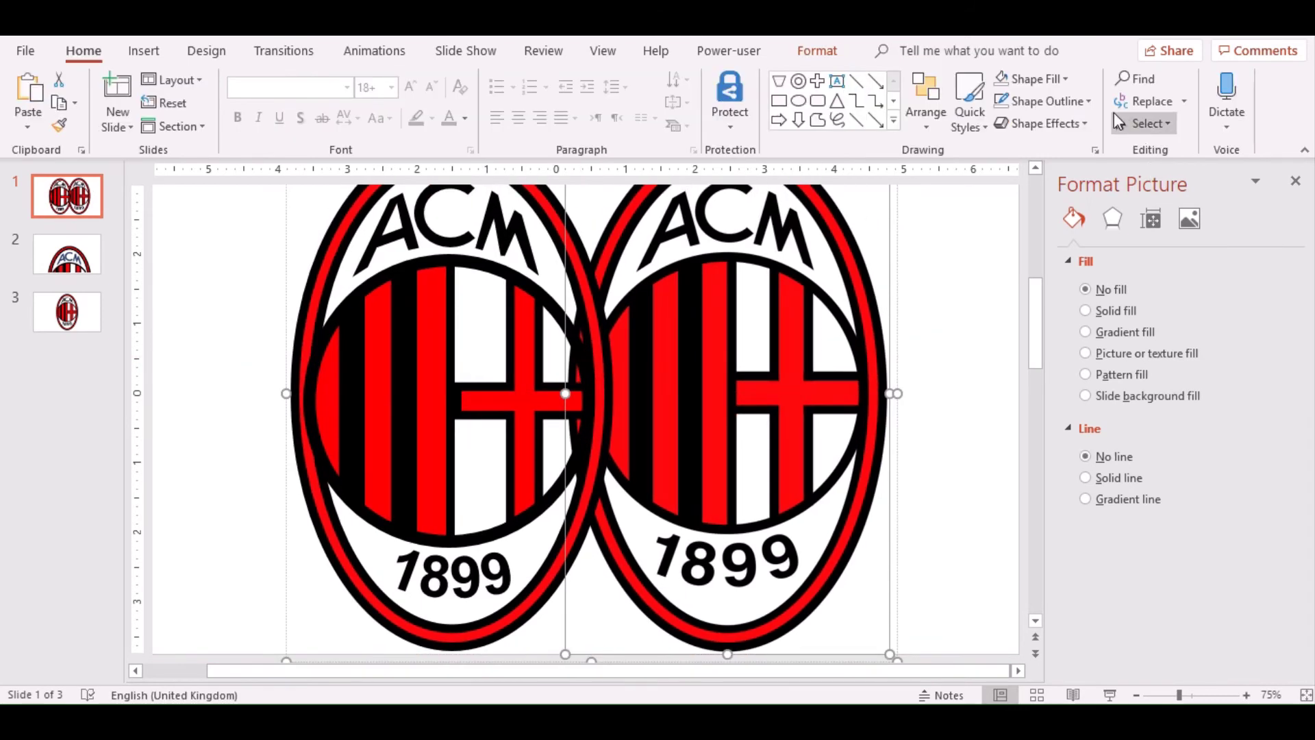
pyautogui.hotkey('ctrl', 'z')
pyautogui.hotkey('ctrl', 'z')
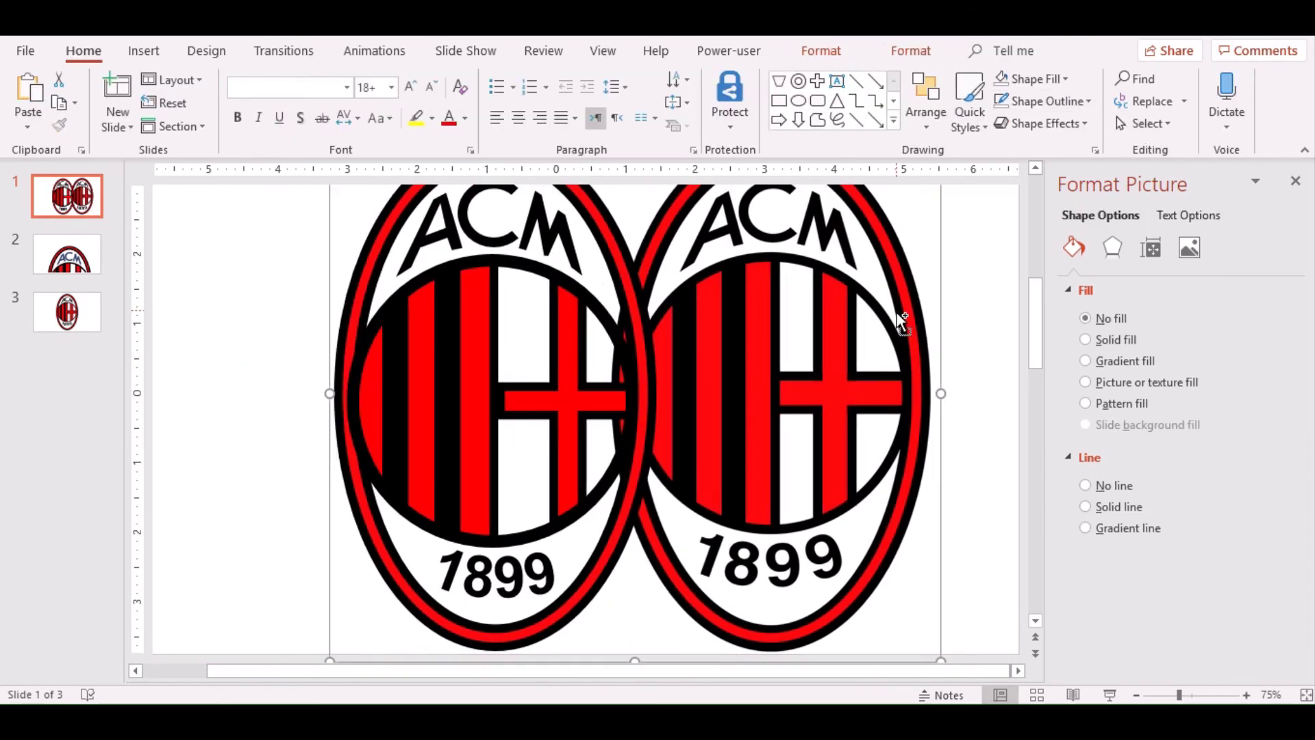
# Group only the recreated crest with its 1899 text, move it left, and cut it.
pyautogui.keyDown('shift'); pyautogui.click(884, 372); pyautogui.keyUp('shift')
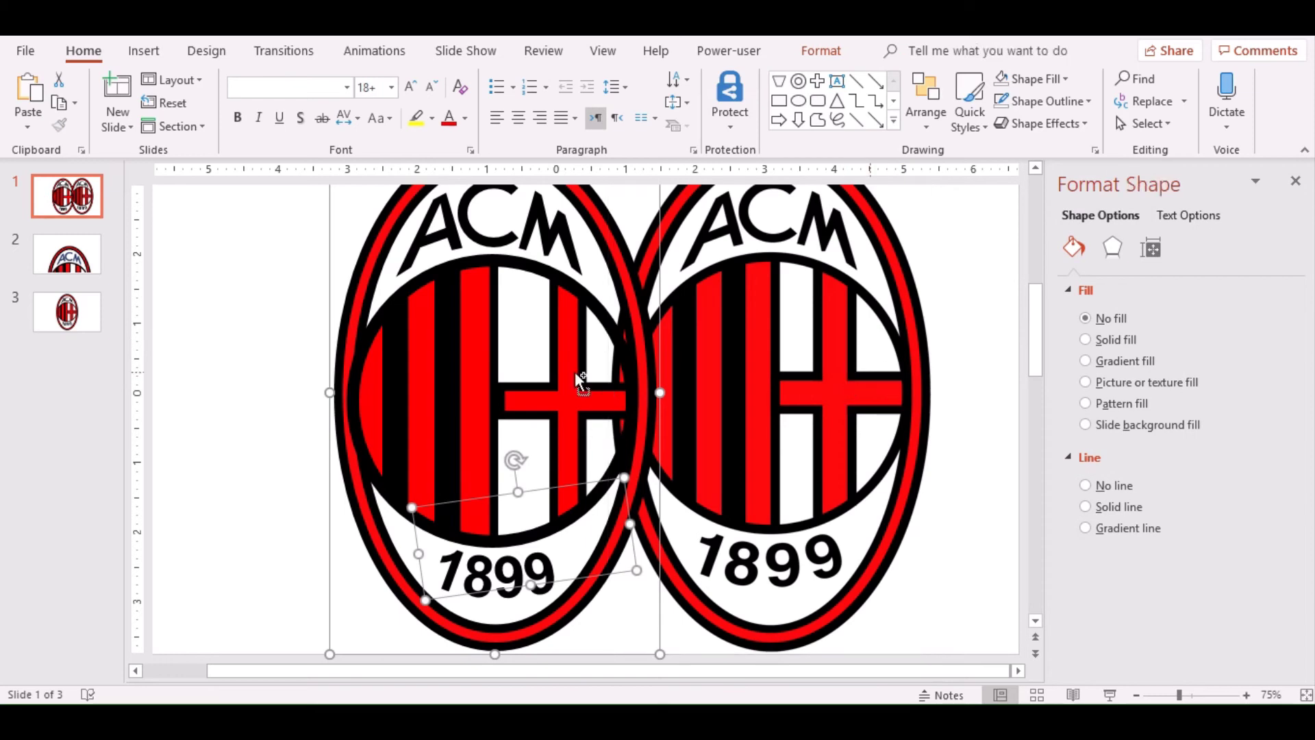
pyautogui.click(840, 60)
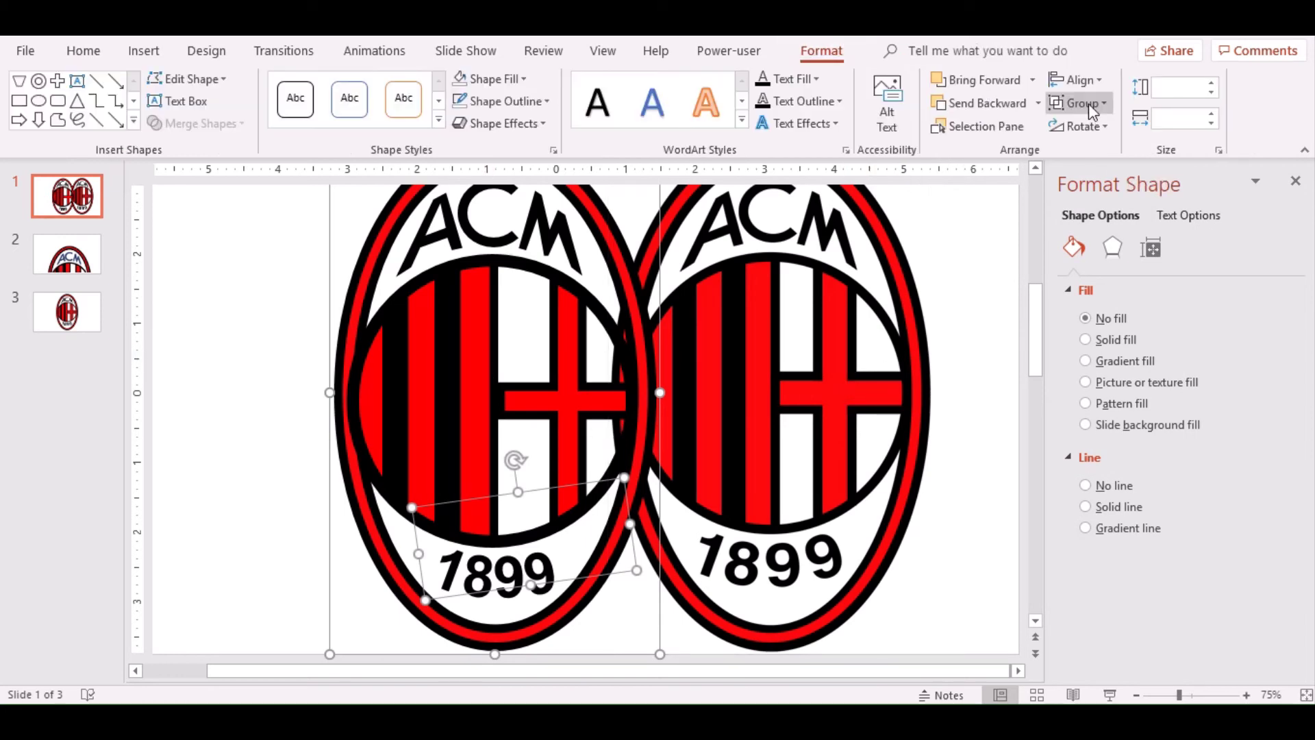
pyautogui.click(1088, 104)
pyautogui.click(1087, 125)
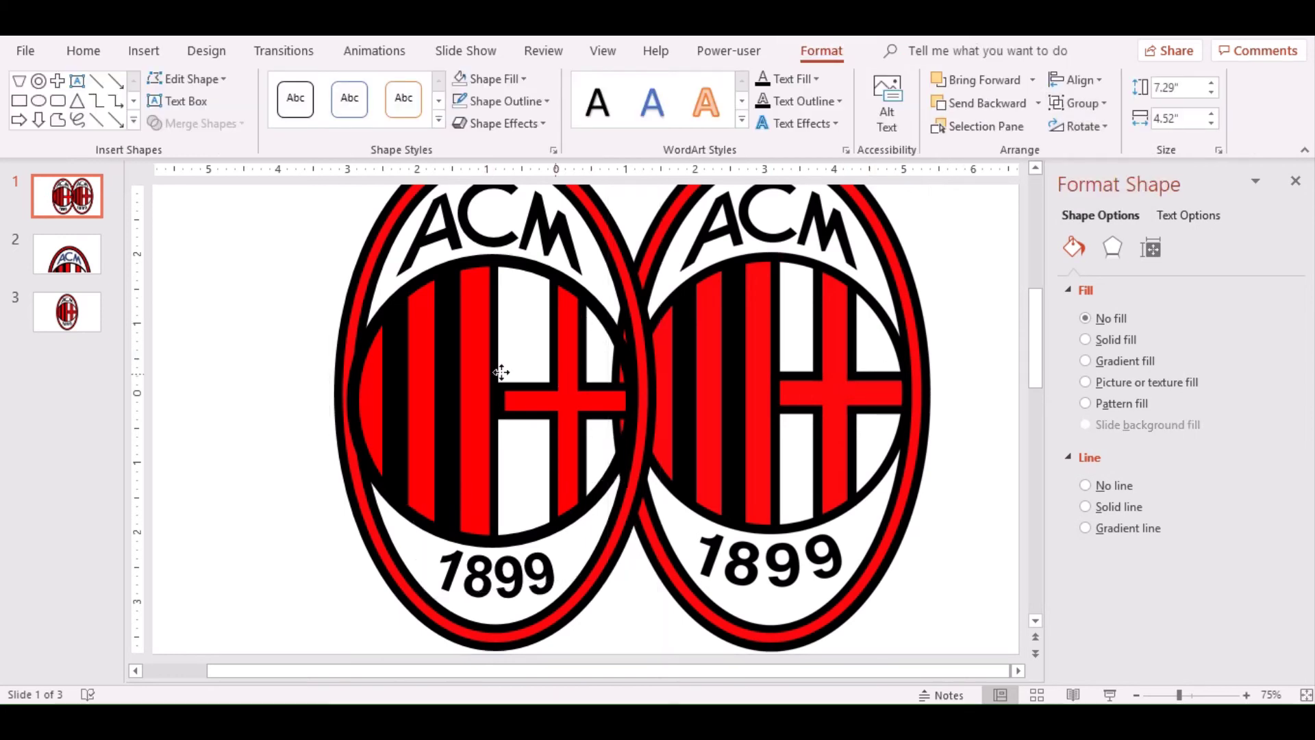
pyautogui.moveTo(569, 363); pyautogui.dragTo(507, 363)
pyautogui.hotkey('ctrl', 'c')
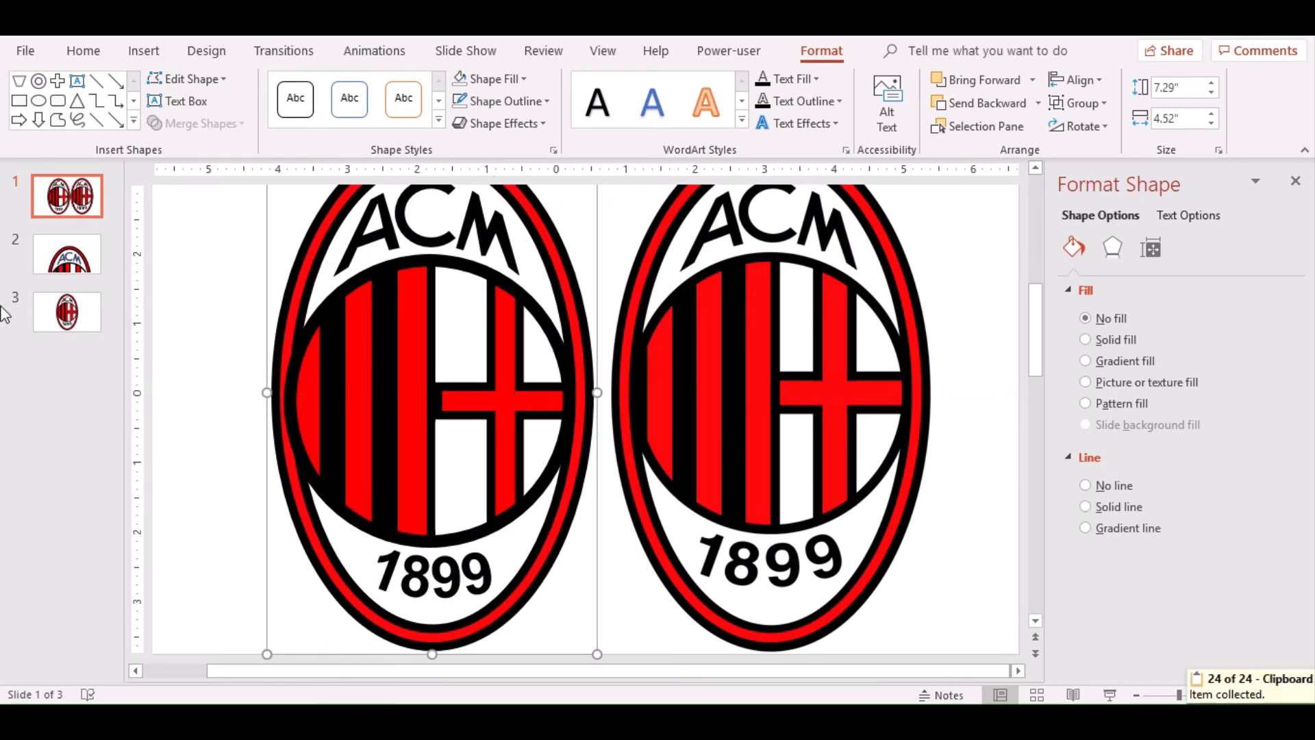
pyautogui.press('Delete')
pyautogui.click(82, 171)
# Add a new slide 1, delete its title and subtitle placeholders, and paste the recreated crest centred.
pyautogui.hotkey('ctrl', 'm')
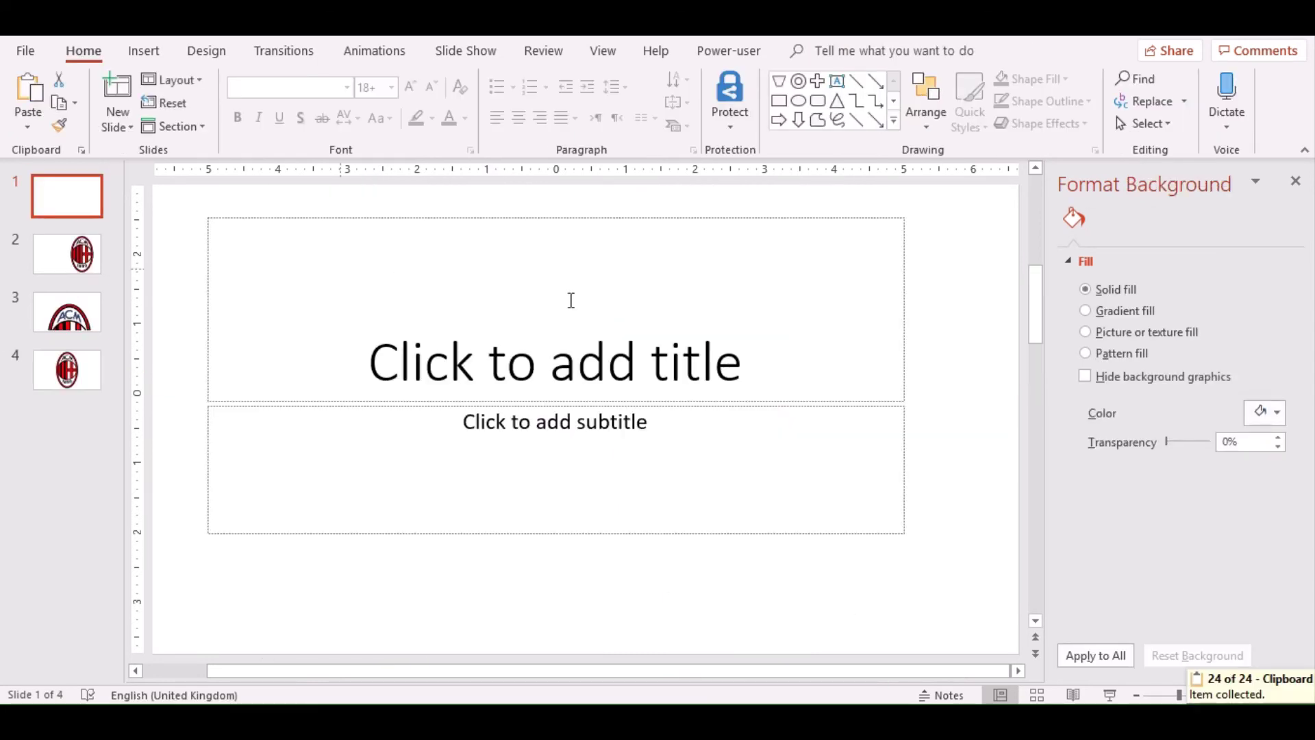
pyautogui.click(552, 217)
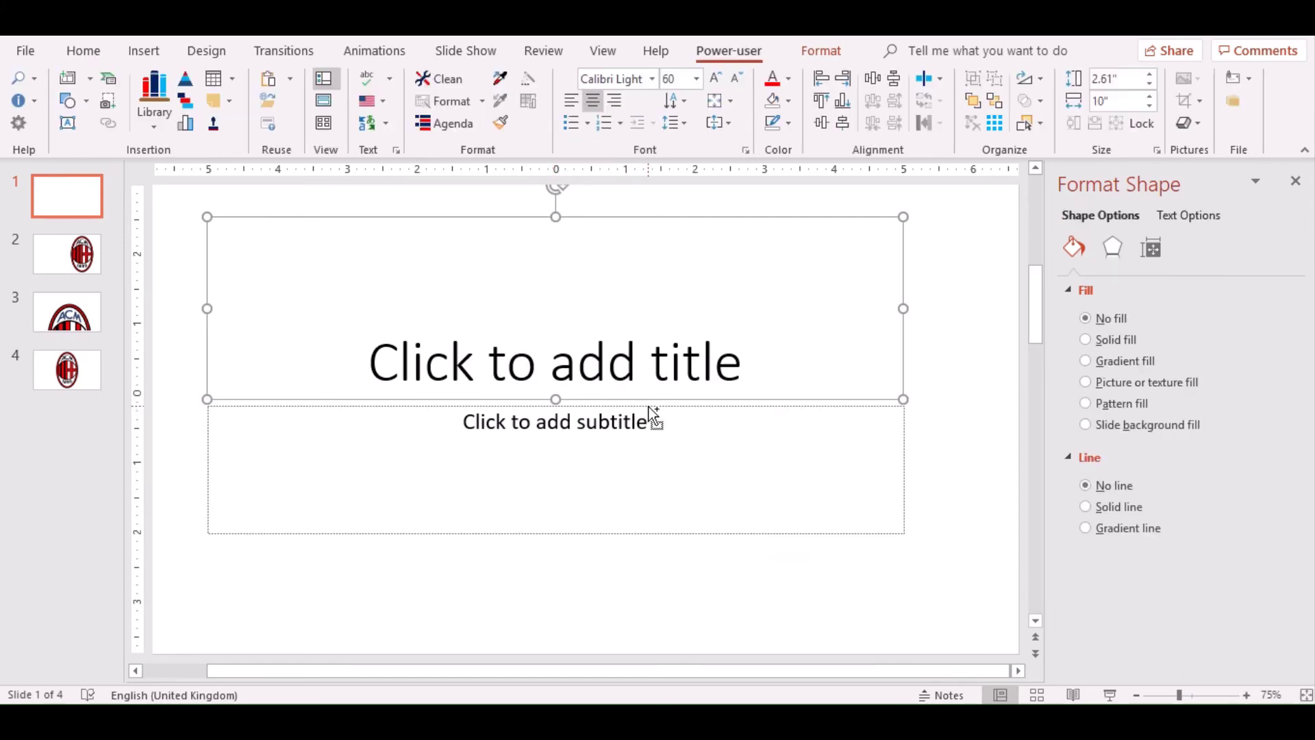
pyautogui.keyDown('shift'); pyautogui.click(646, 408); pyautogui.keyUp('shift')
pyautogui.press('Delete')
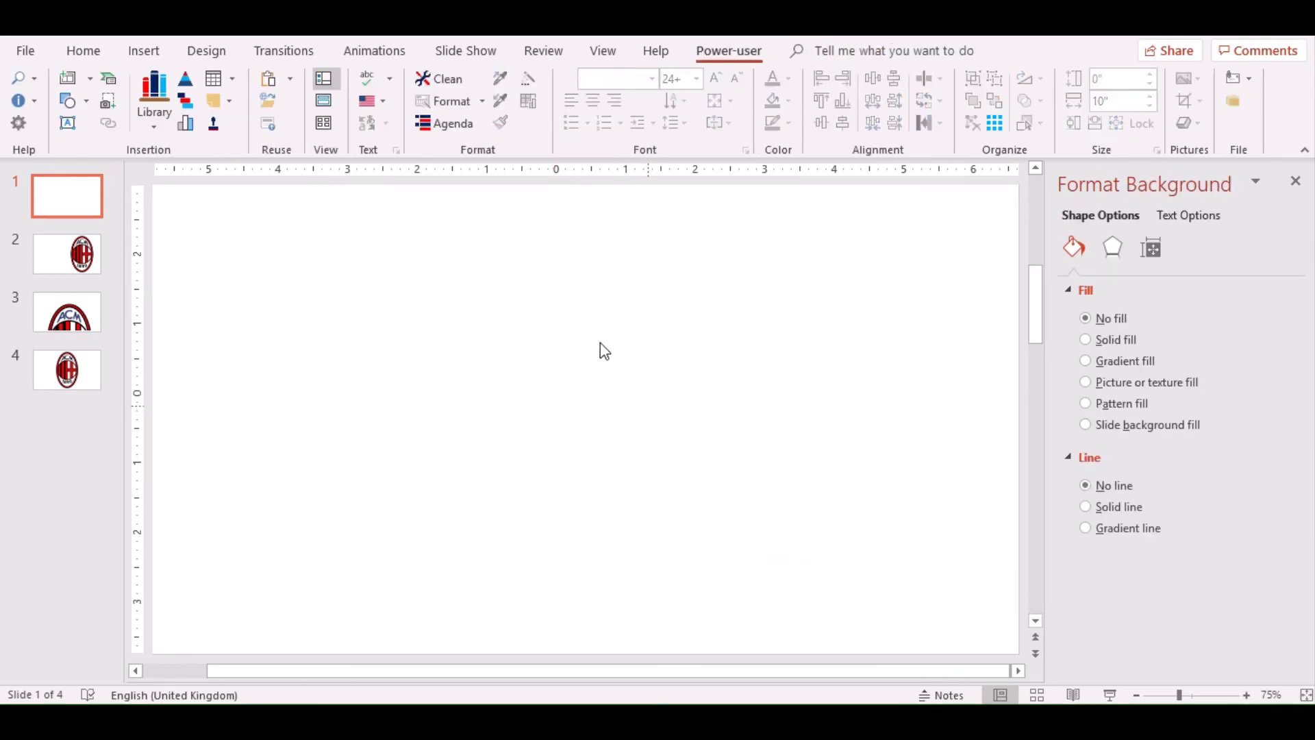
pyautogui.hotkey('ctrl', 'v')
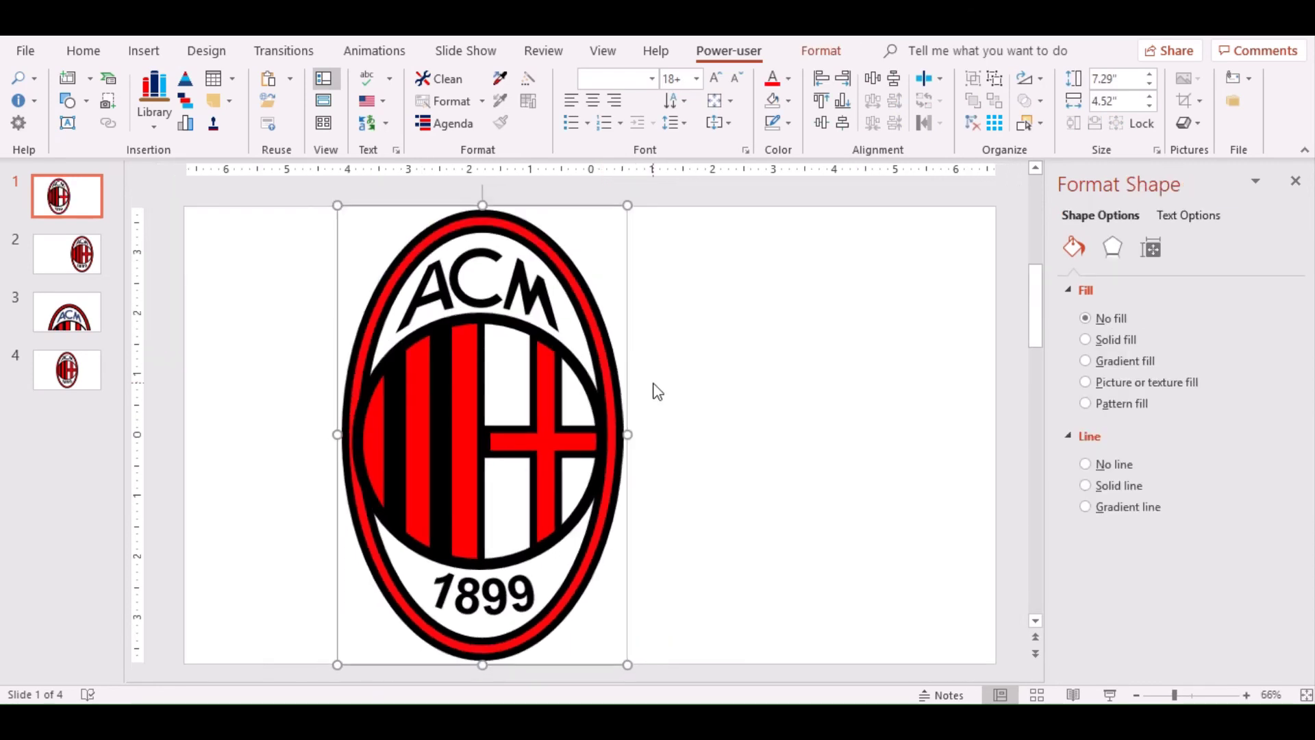
pyautogui.click(1295, 180)
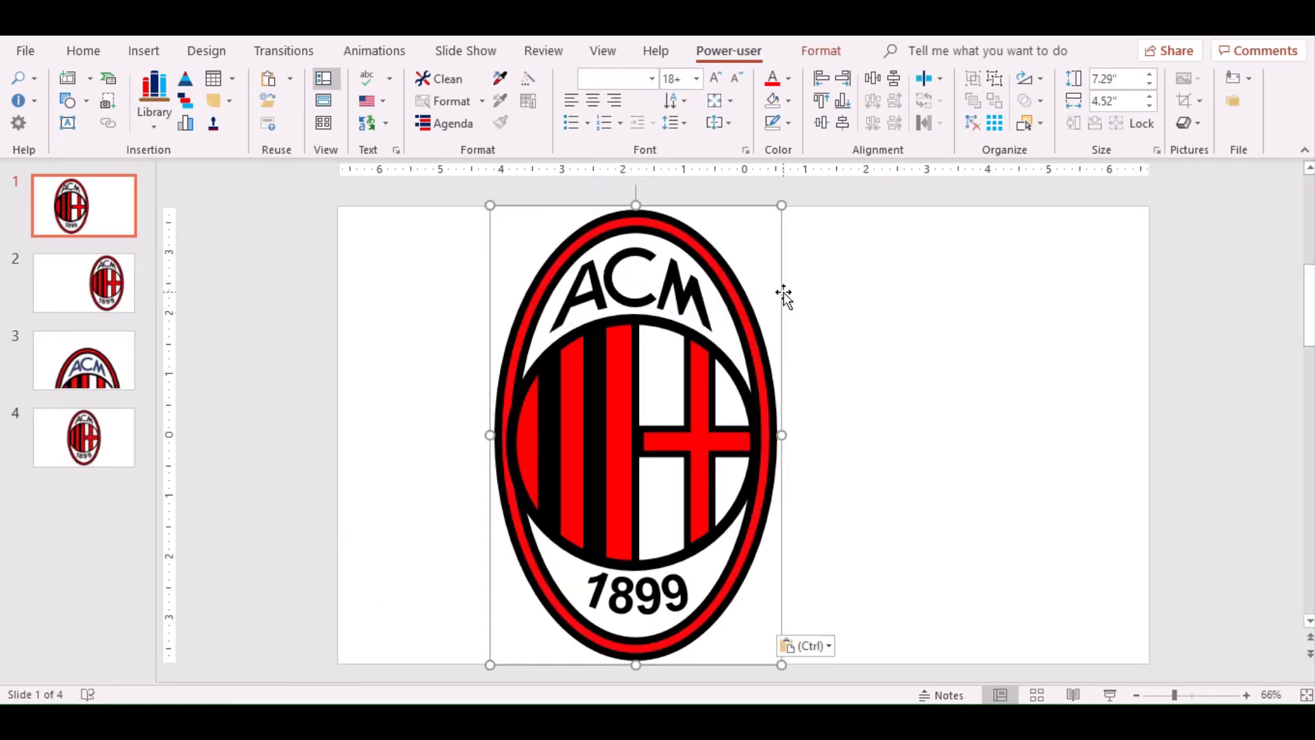
pyautogui.moveTo(778, 293); pyautogui.dragTo(886, 293)
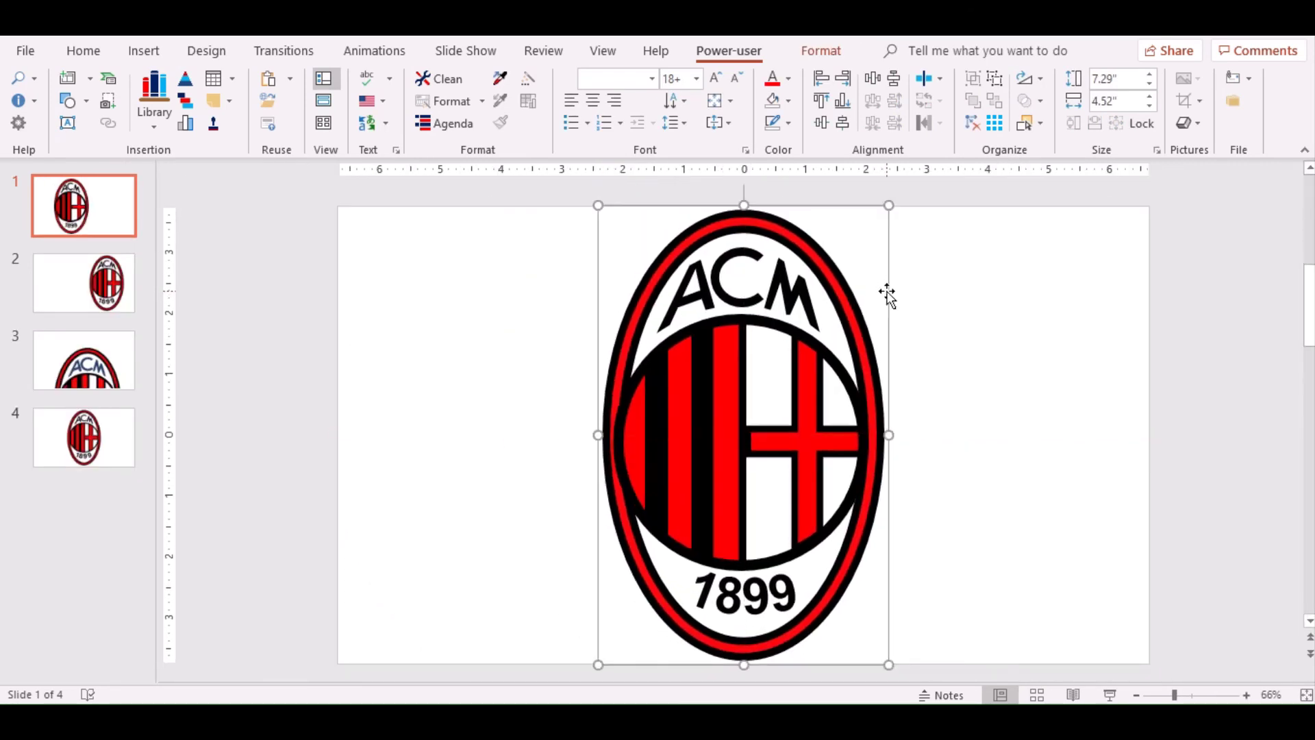
# Add a 'Copy' text box left of the crest on slide 1 and enlarge it to 72 pt.
pyautogui.click(421, 296)
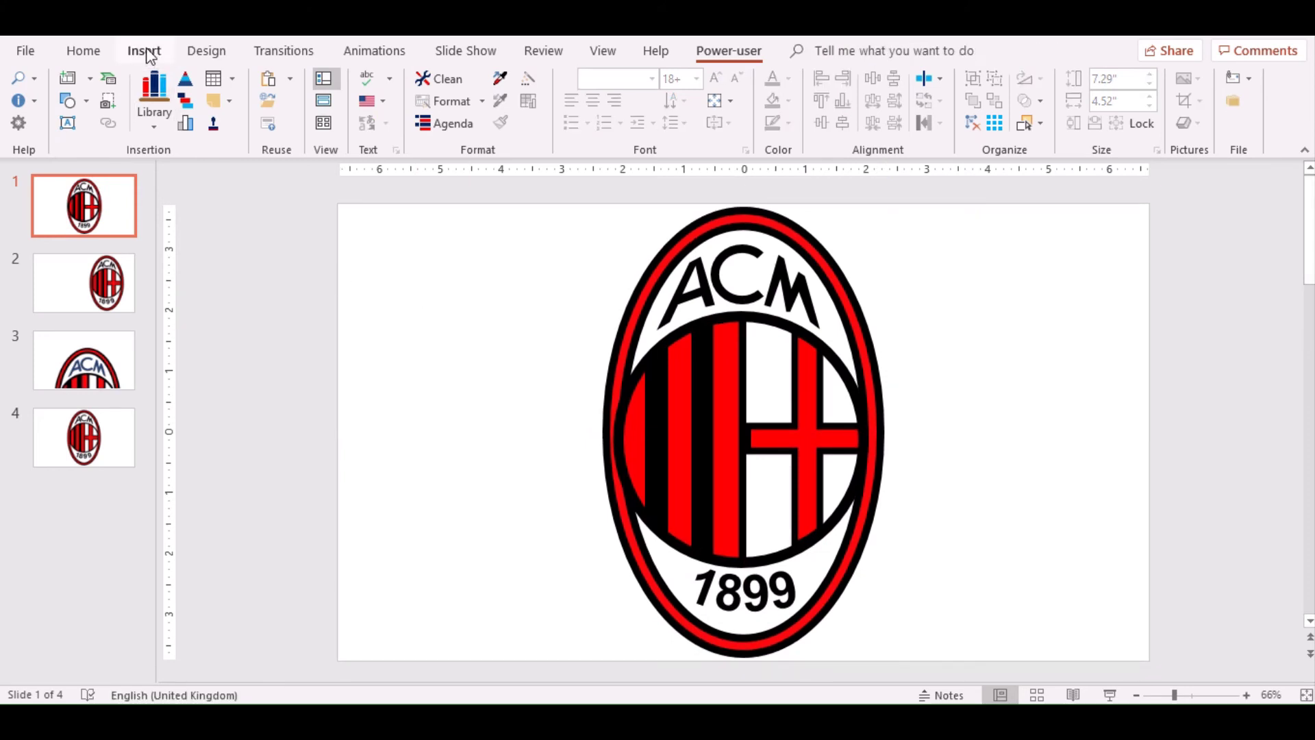
pyautogui.click(144, 50)
pyautogui.click(894, 102)
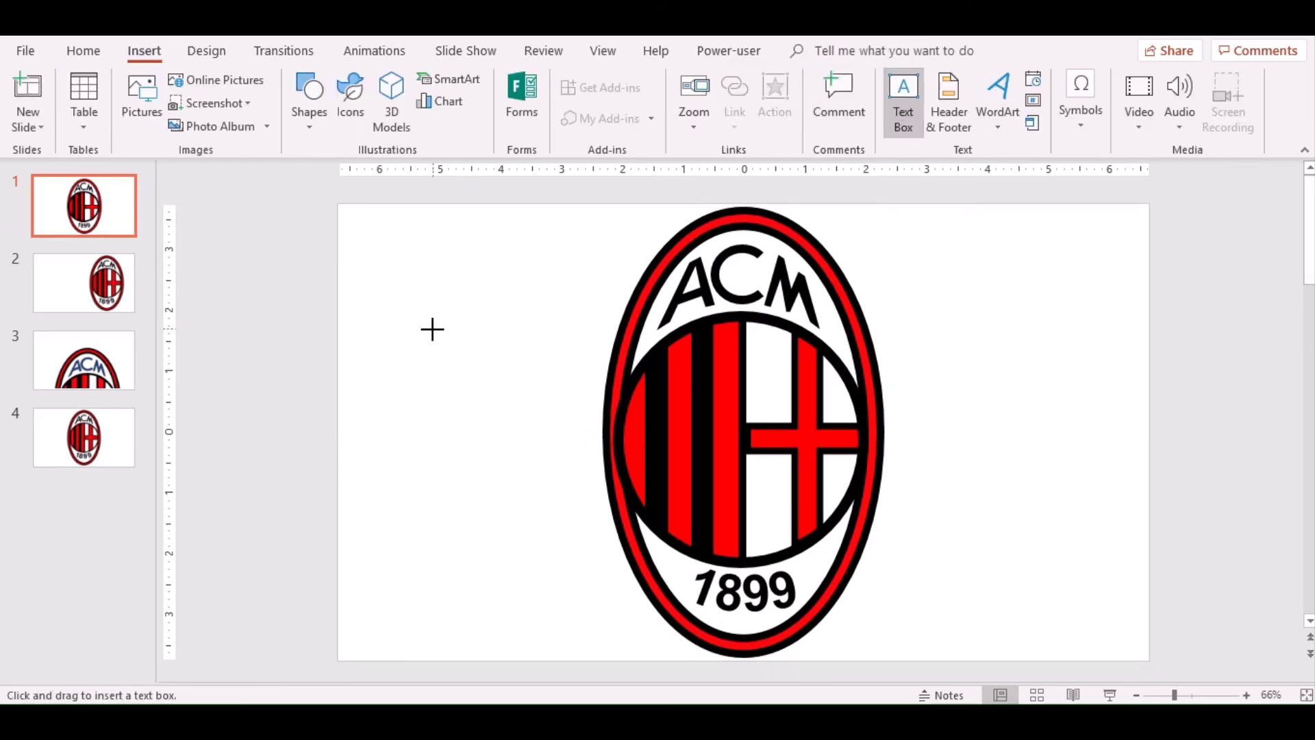
pyautogui.click(432, 329)
pyautogui.write('d')
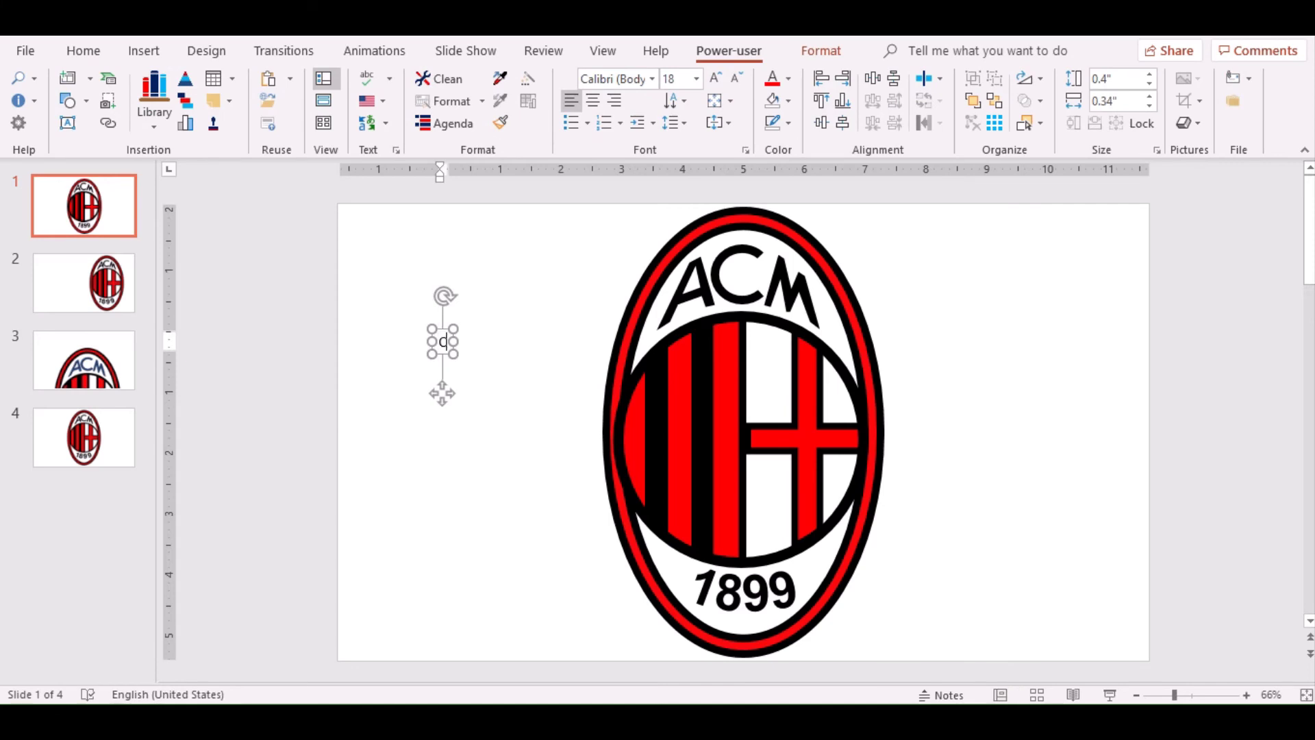
pyautogui.write('Copy')
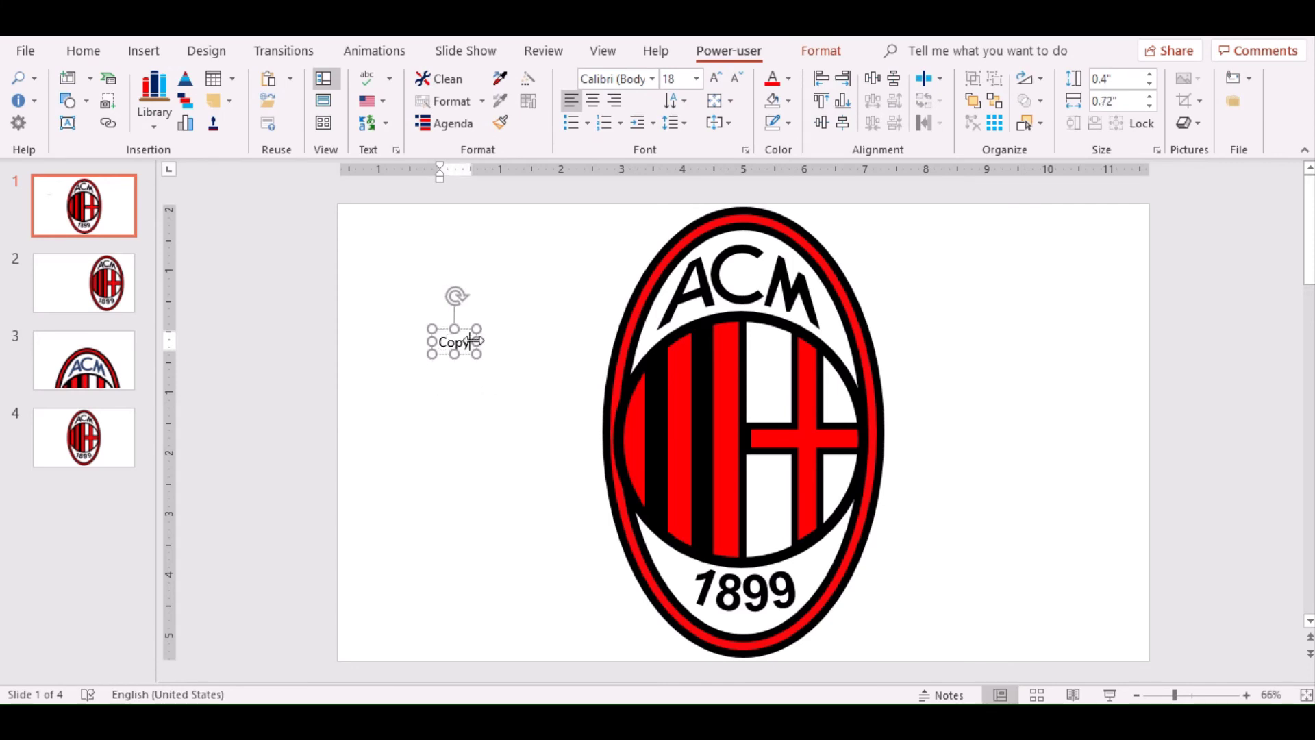
pyautogui.doubleClick(451, 344)
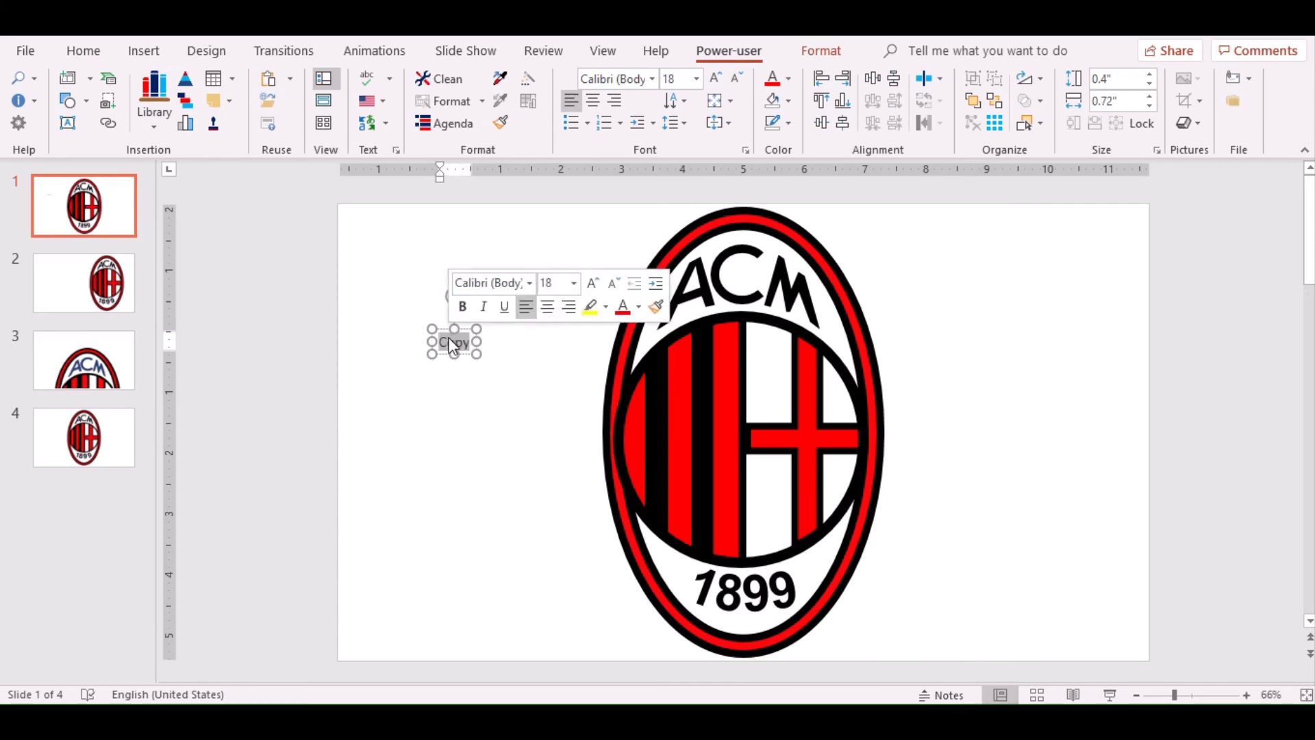
pyautogui.click(593, 283)
pyautogui.click(593, 283)
pyautogui.click(593, 282)
pyautogui.click(593, 283)
pyautogui.click(593, 283)
pyautogui.click(594, 282)
pyautogui.click(593, 283)
pyautogui.click(593, 282)
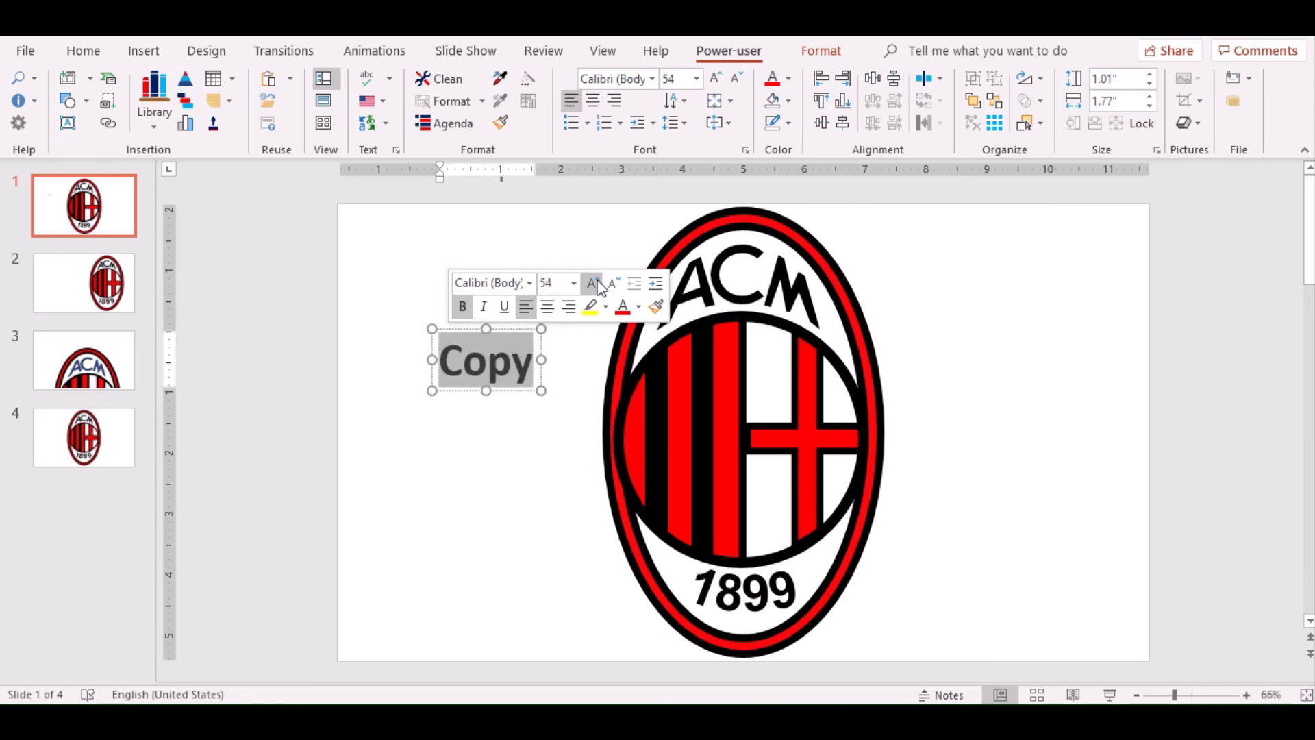
pyautogui.click(593, 283)
pyautogui.click(593, 283)
pyautogui.click(593, 283)
pyautogui.click(593, 283)
pyautogui.click(539, 342)
pyautogui.moveTo(539, 343); pyautogui.dragTo(474, 315)
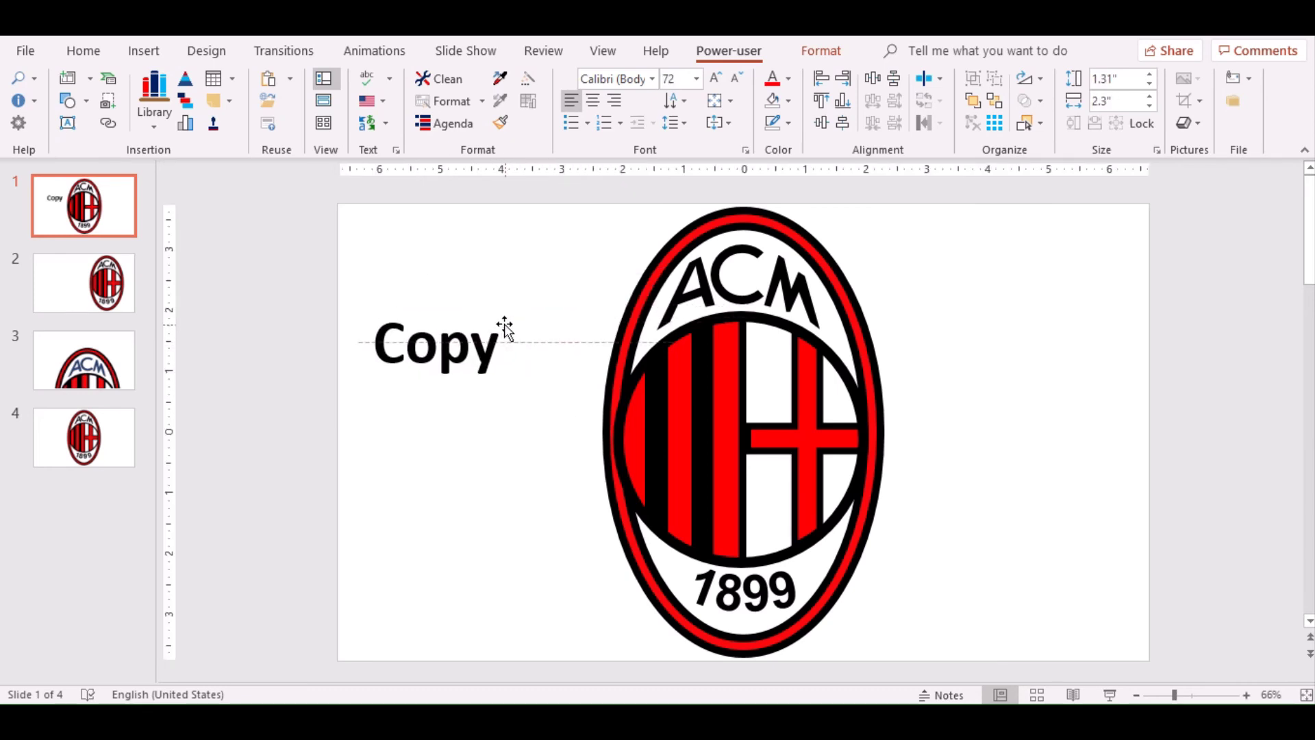
# Paste the label onto slide 2 and retype it as 'Original'.
pyautogui.hotkey('ctrl', 'c')
pyautogui.click(96, 298)
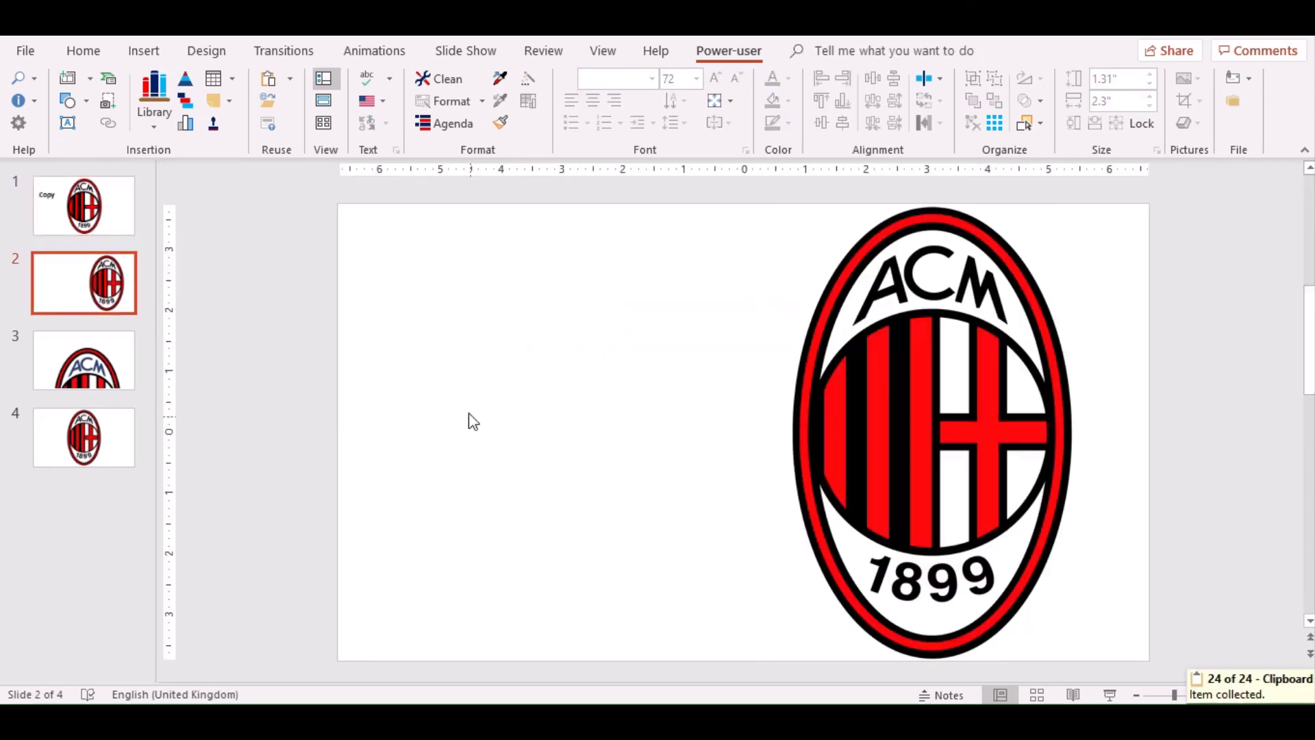
pyautogui.hotkey('ctrl', 'v')
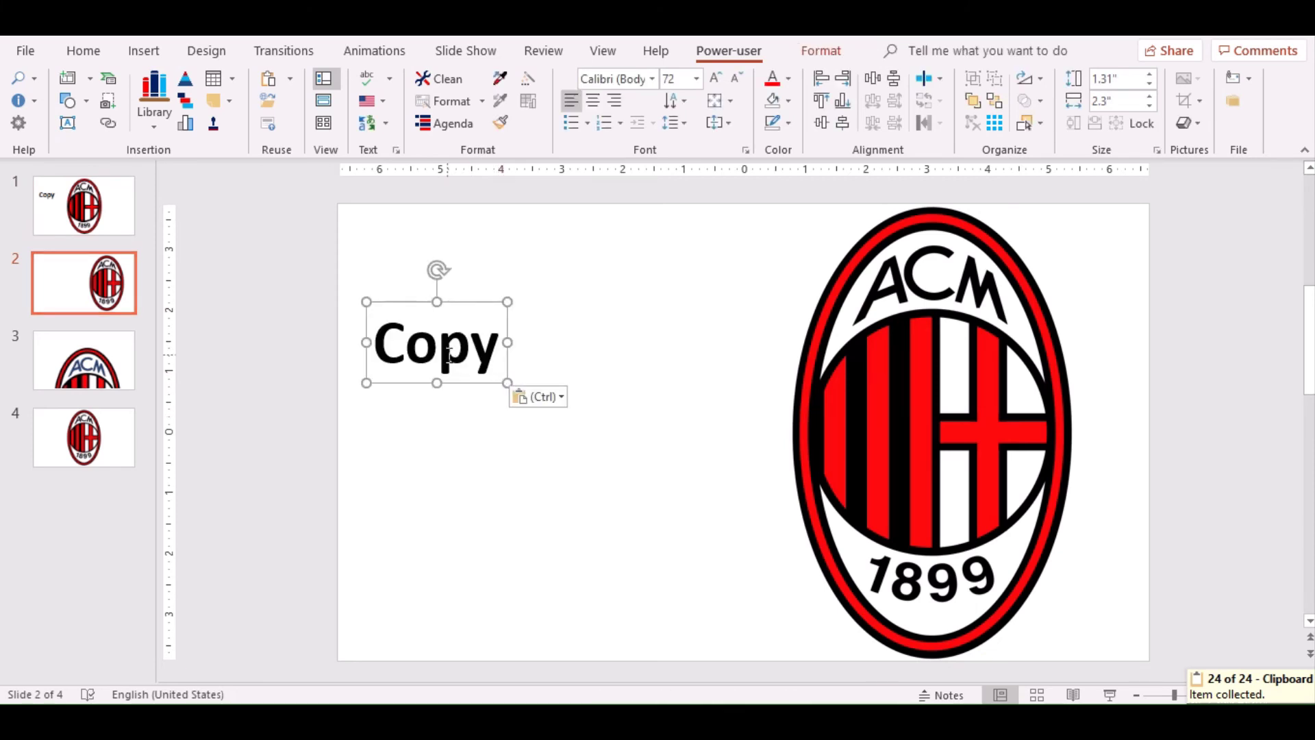
pyautogui.doubleClick(449, 351)
pyautogui.write('Or')
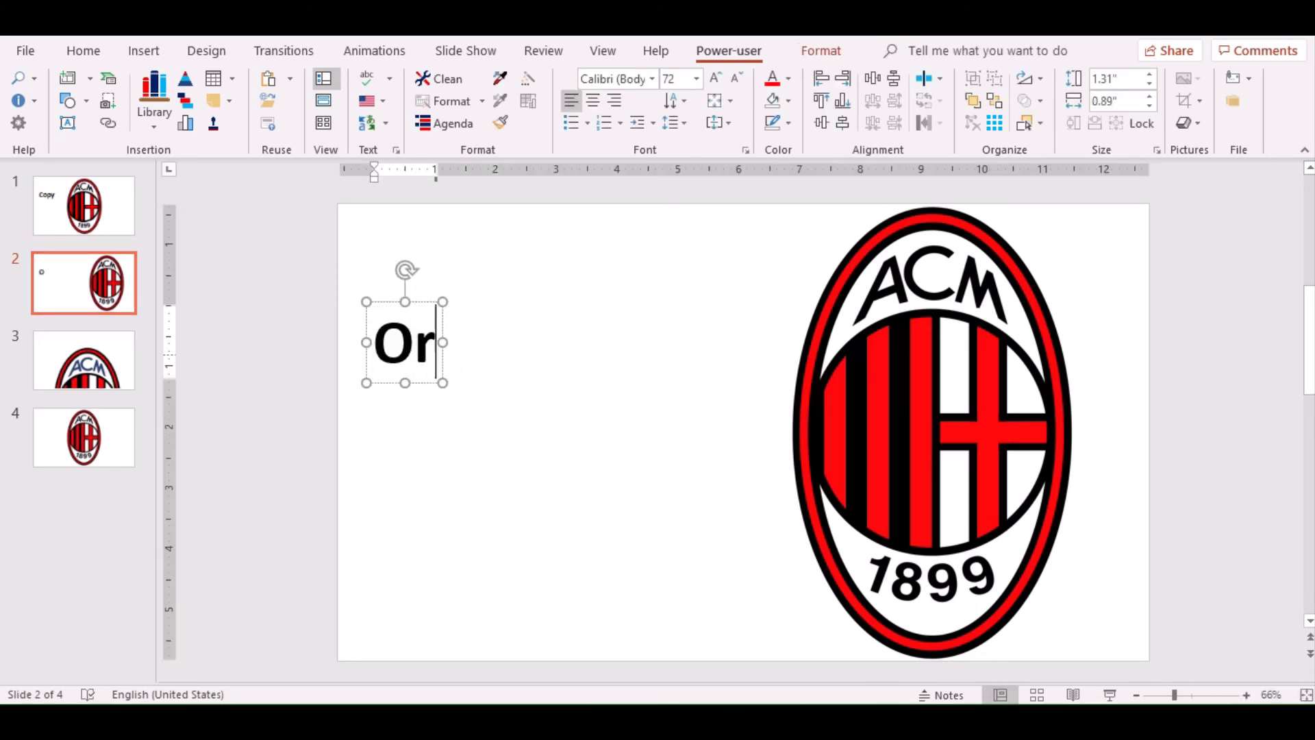
pyautogui.write('iginal')
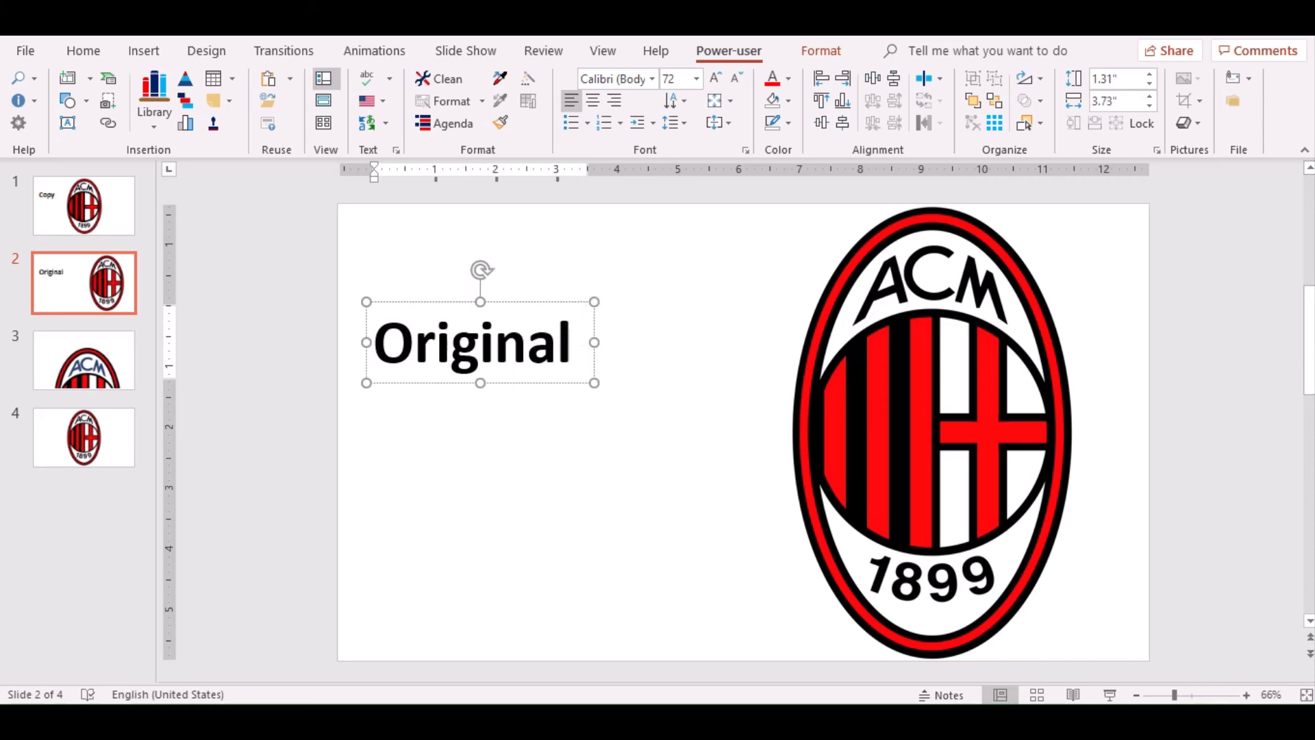
# Delete the extra slide 3 and flip between the Copy and Original slides to compare.
pyautogui.click(109, 380)
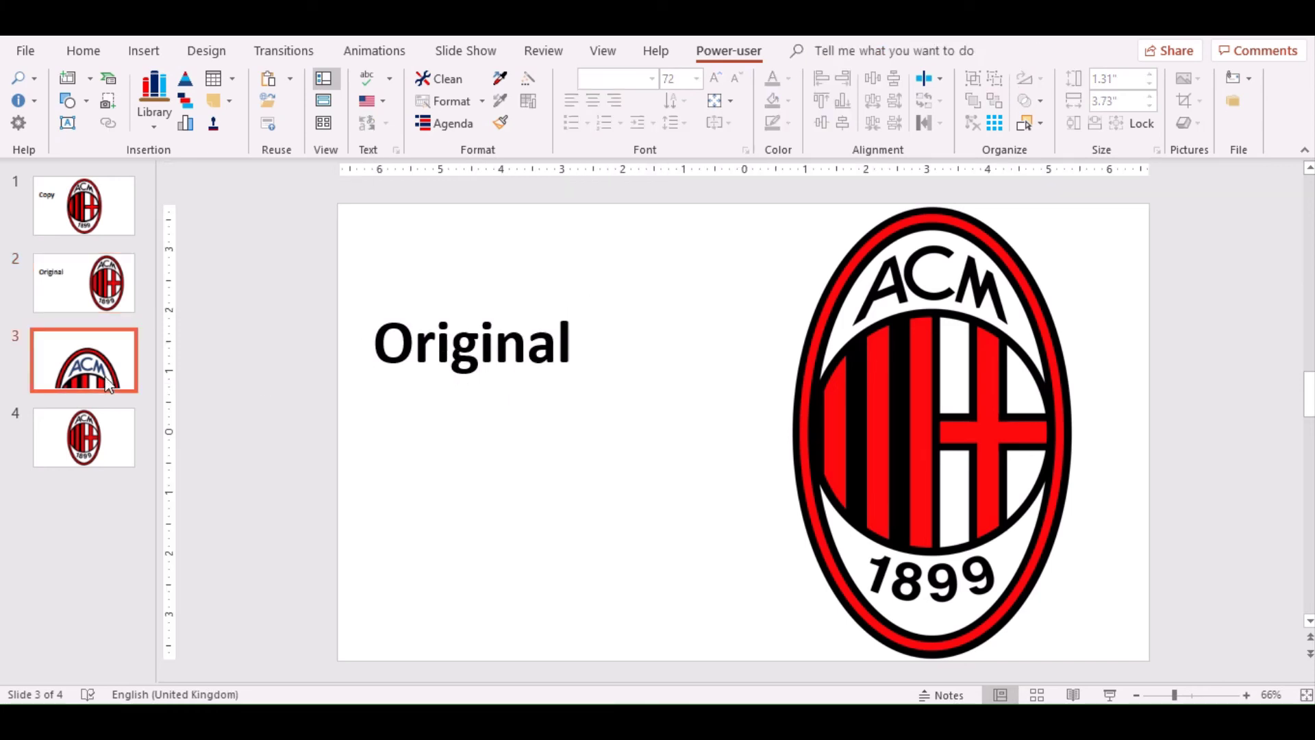
pyautogui.press('Delete')
pyautogui.press('Delete')
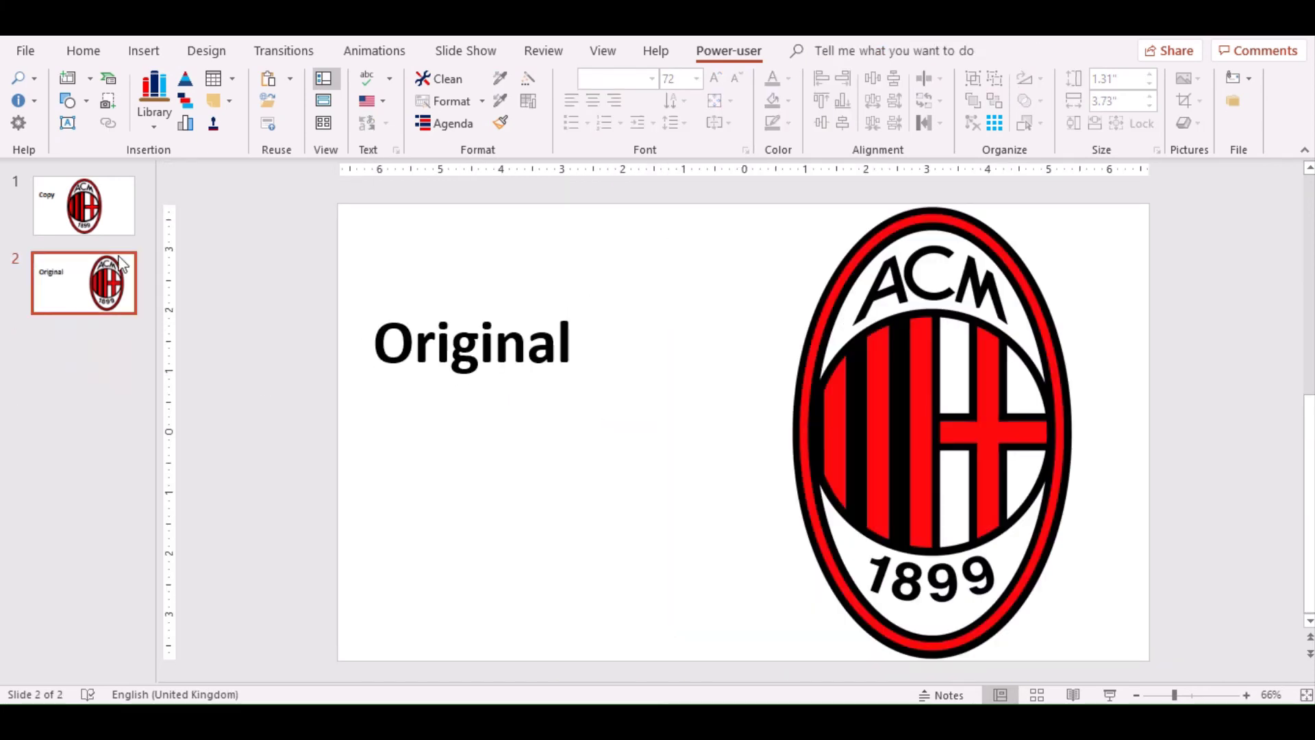
pyautogui.click(111, 218)
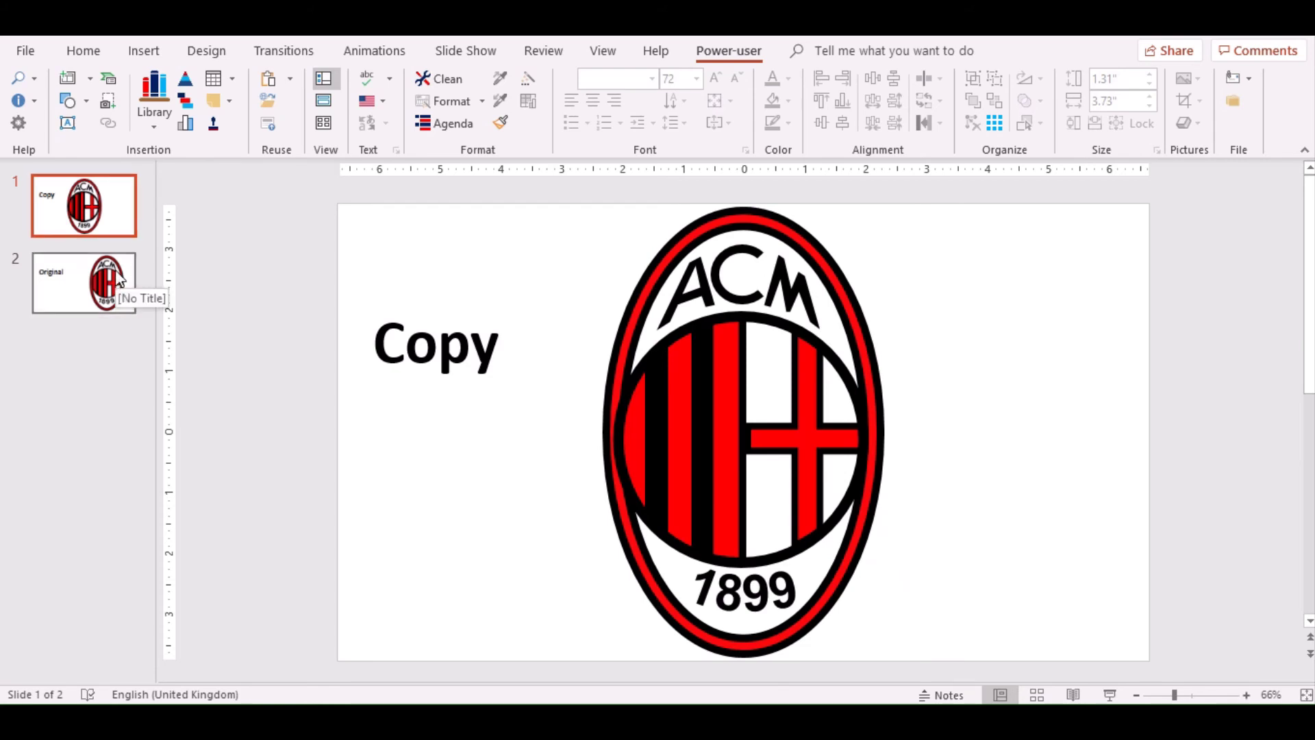
pyautogui.click(112, 284)
pyautogui.click(115, 217)
pyautogui.click(113, 284)
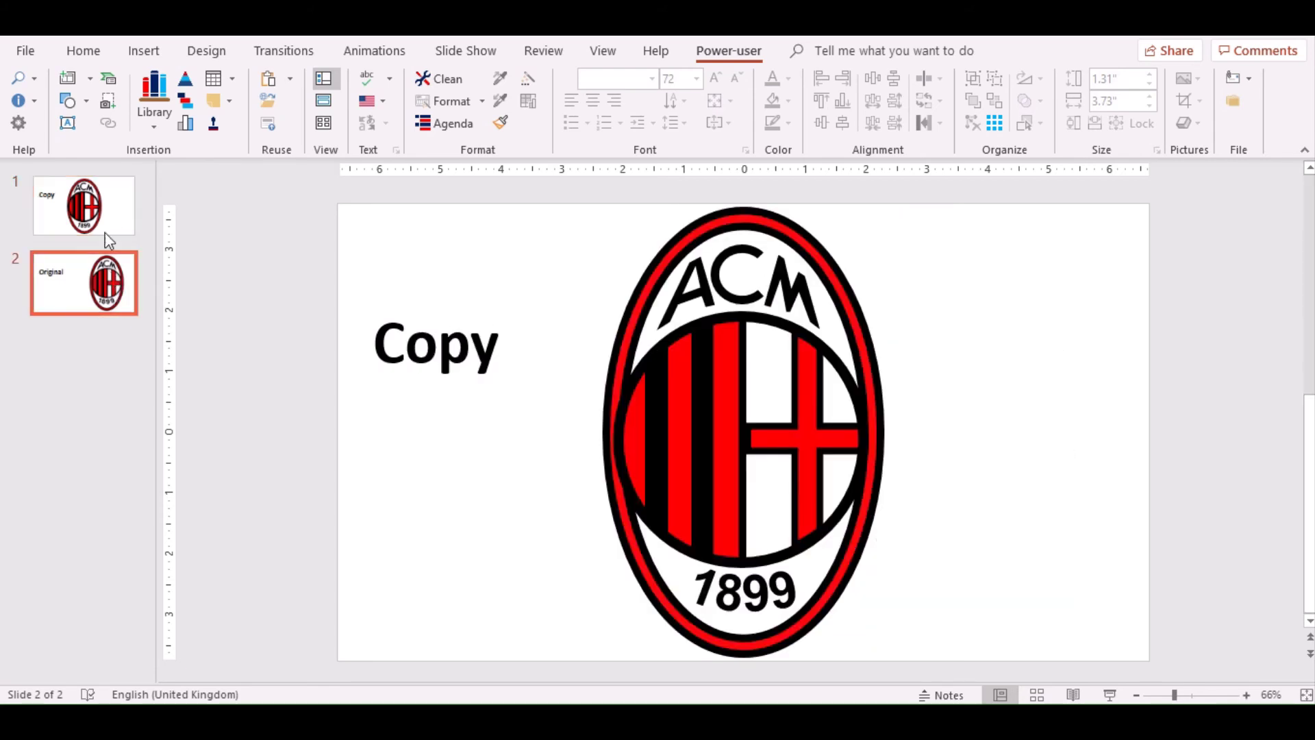
pyautogui.click(114, 217)
pyautogui.click(114, 288)
pyautogui.click(103, 209)
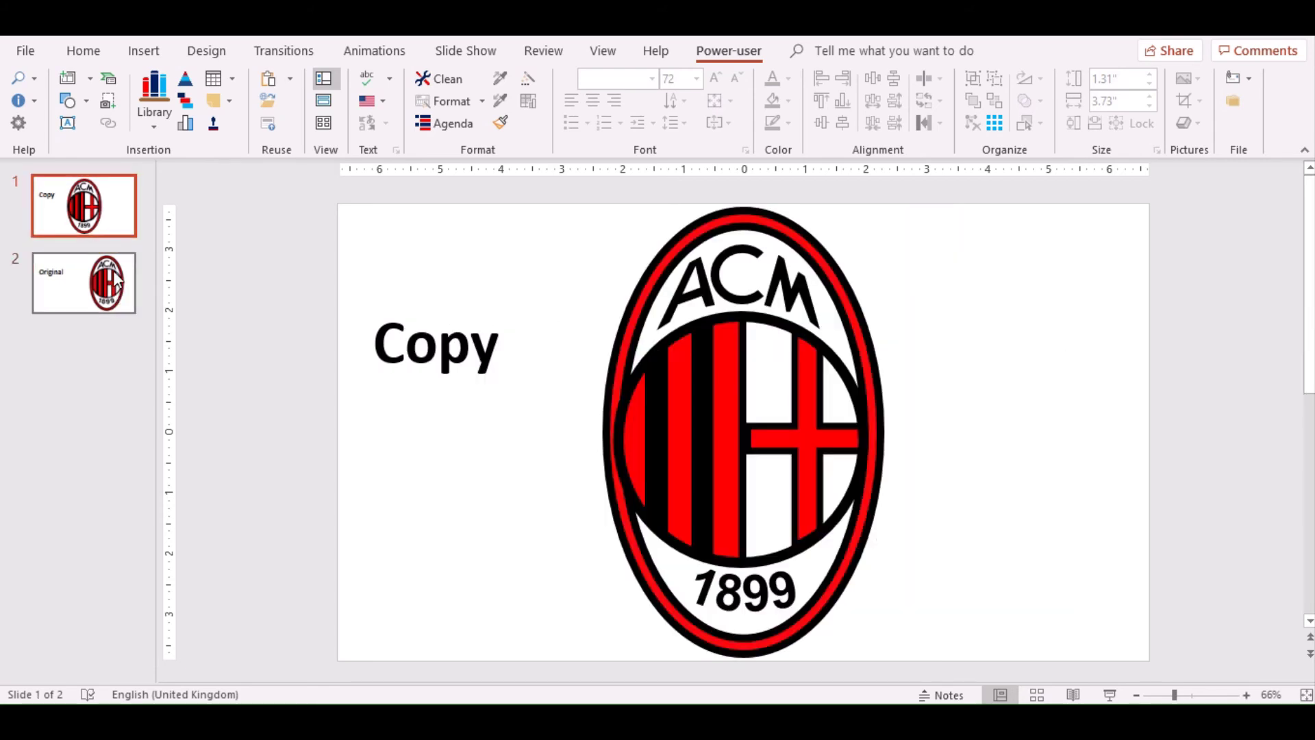
# Remove the Copy label from slide 1 and switch to Reading View.
pyautogui.click(402, 346)
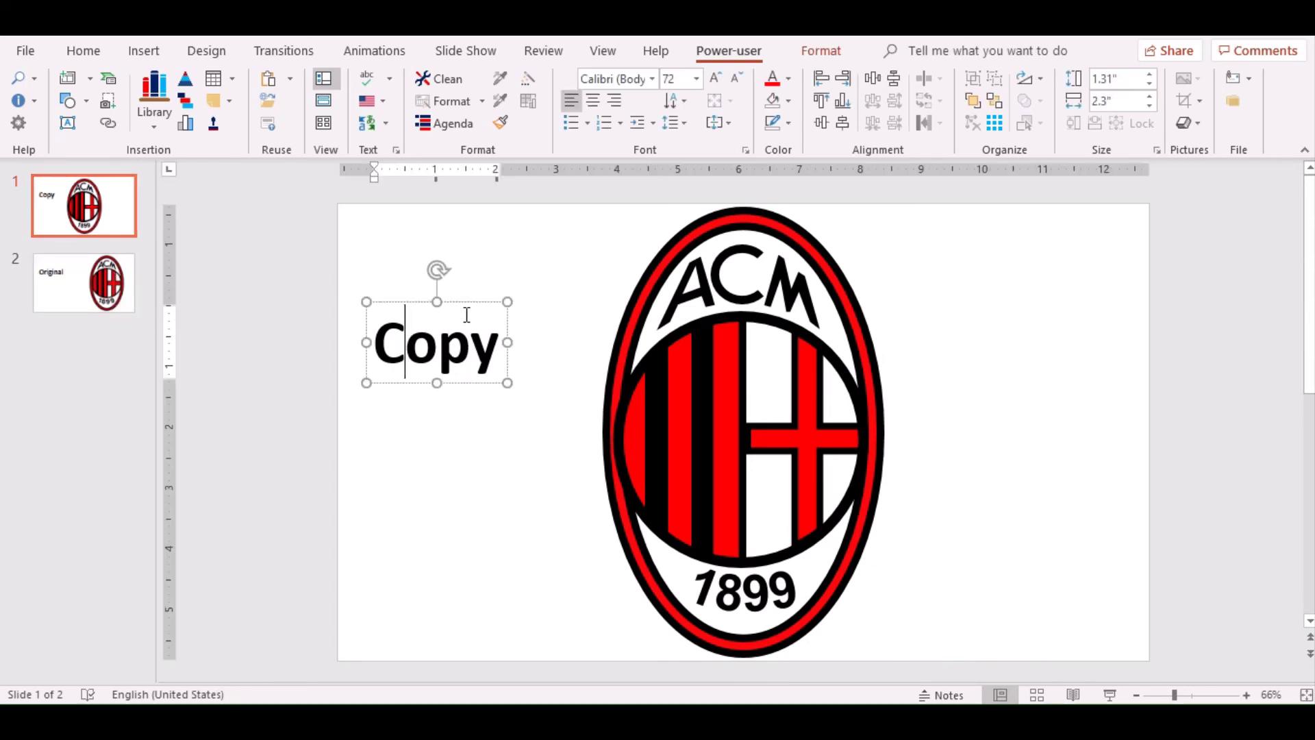
pyautogui.click(468, 301)
pyautogui.press('Delete')
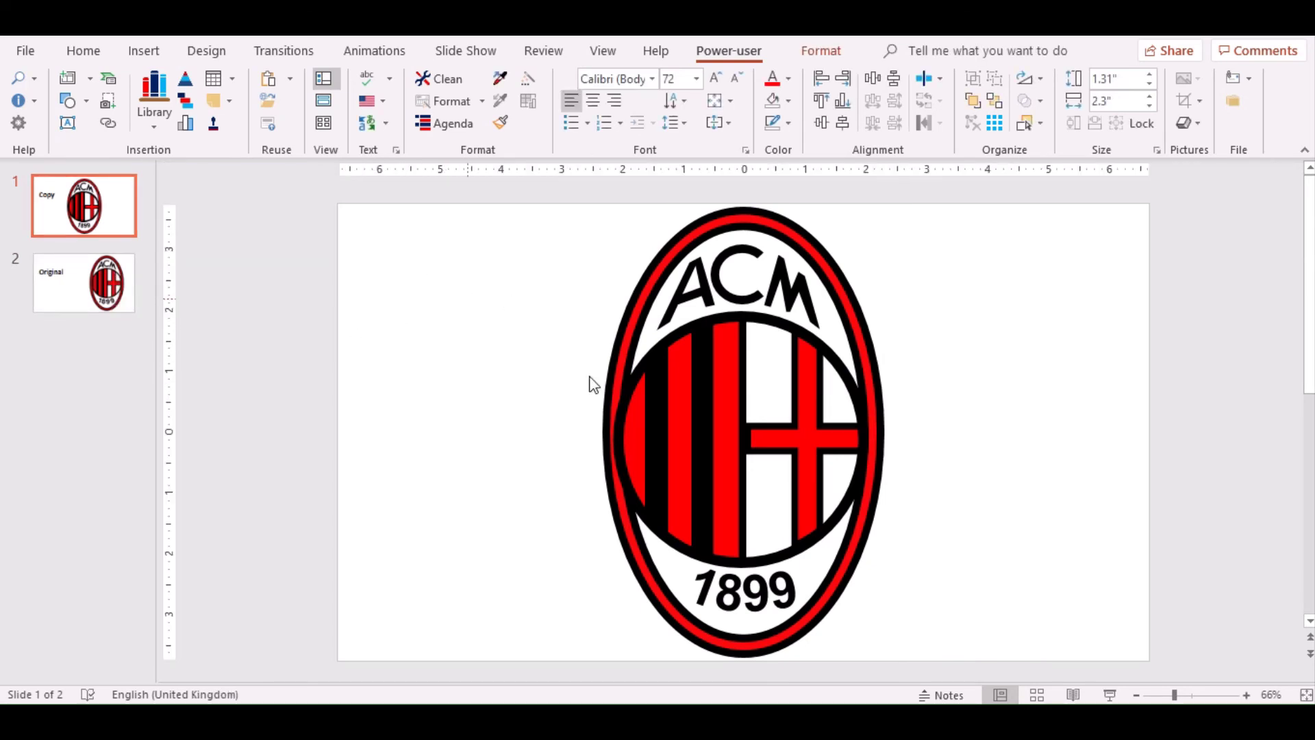
pyautogui.click(1073, 694)
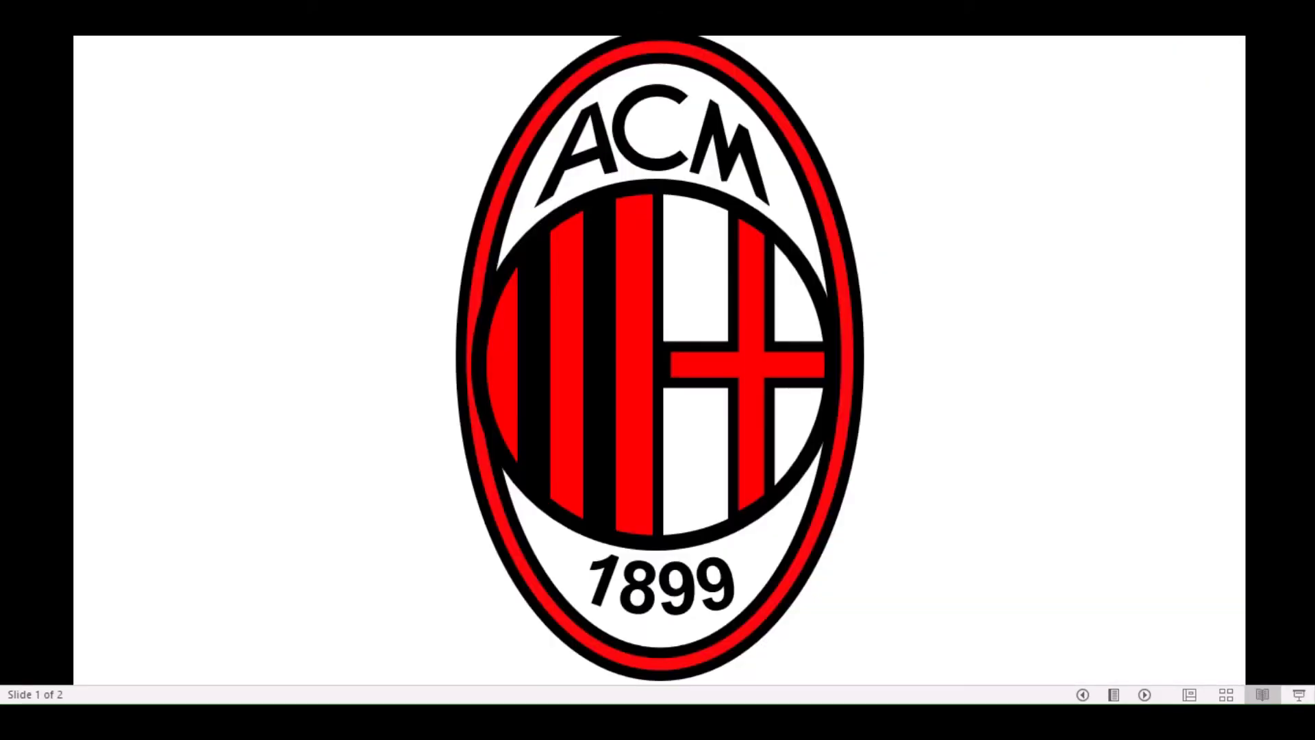
# Advance to the Original slide, go back to slide 1, and exit Reading View.
pyautogui.press('Right')
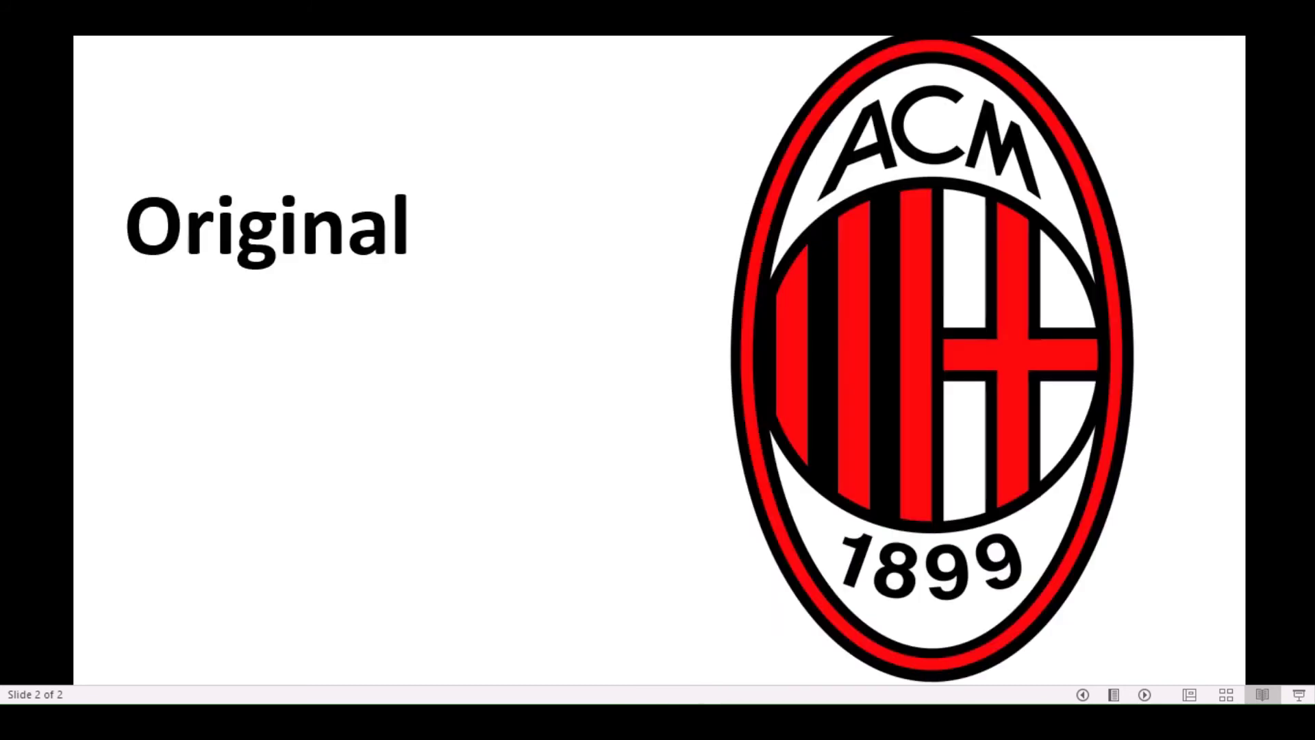
pyautogui.press('Left')
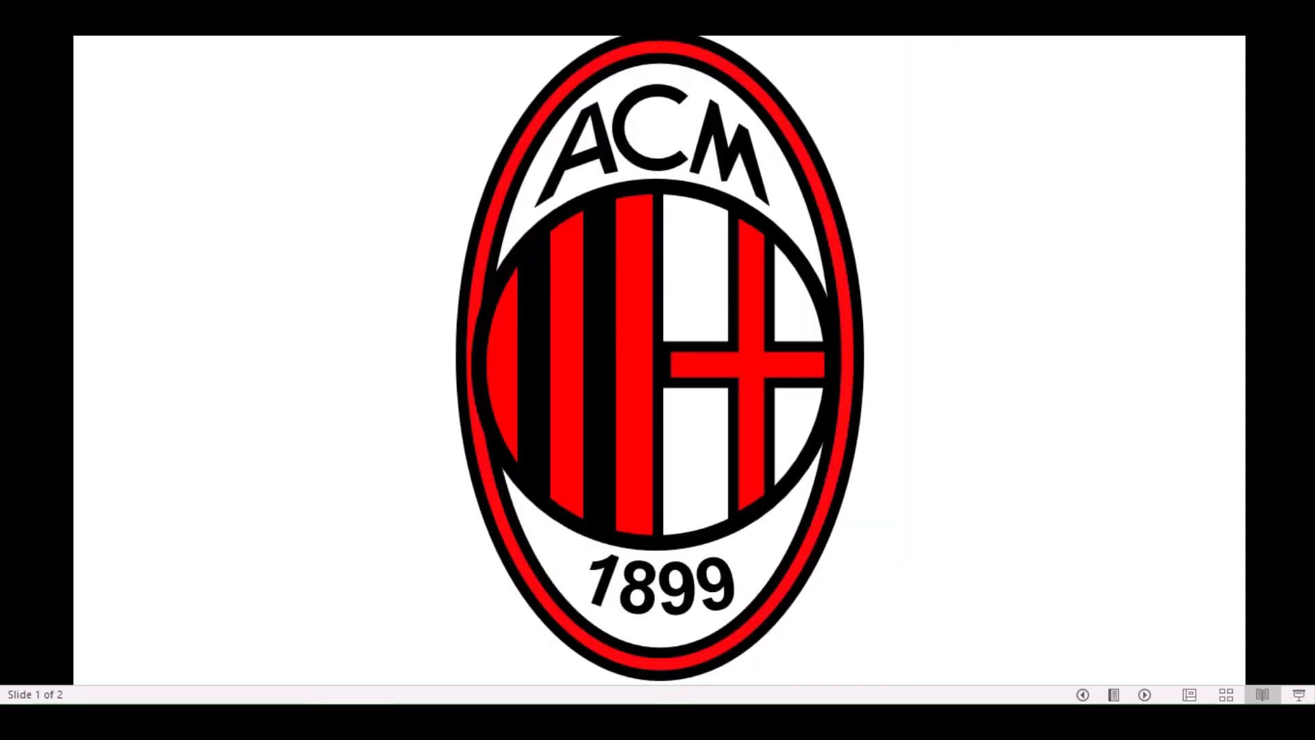
pyautogui.press('Escape')
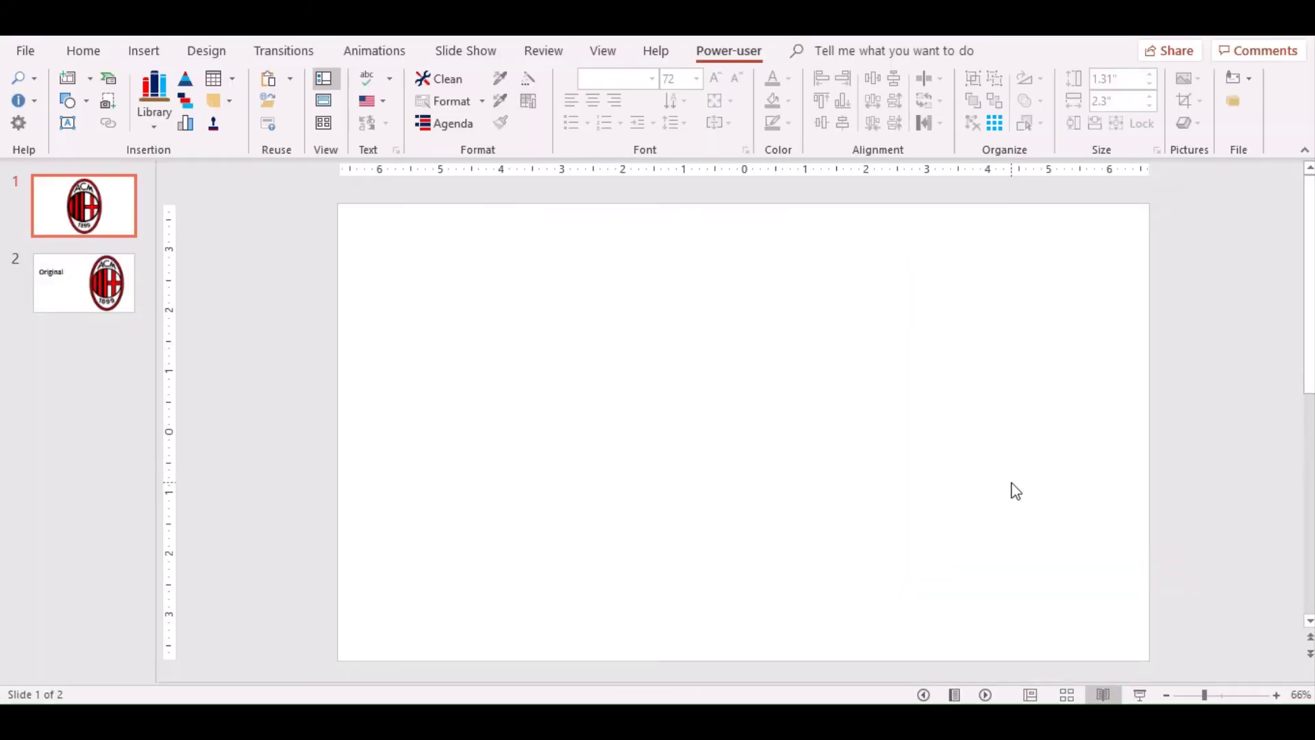